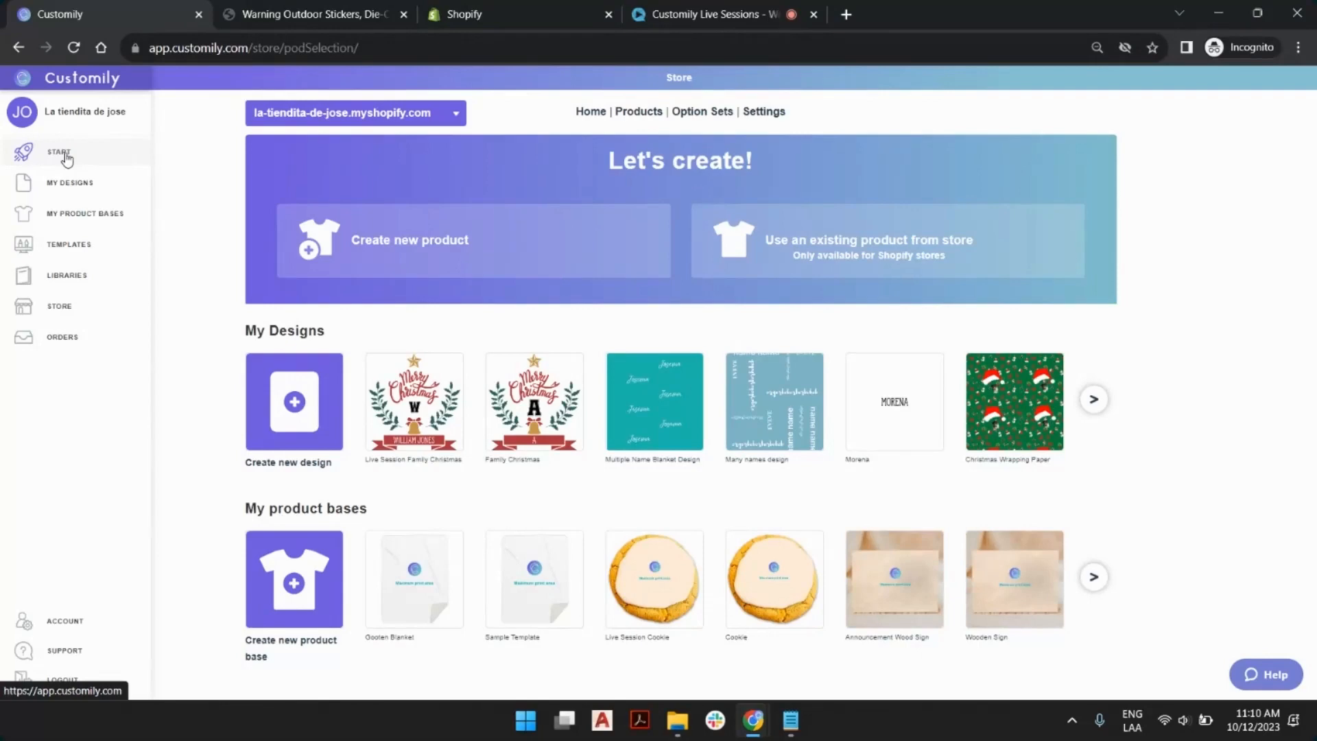
Start a new product and look over the available print providers, saved designs and product bases.
click(470, 253)
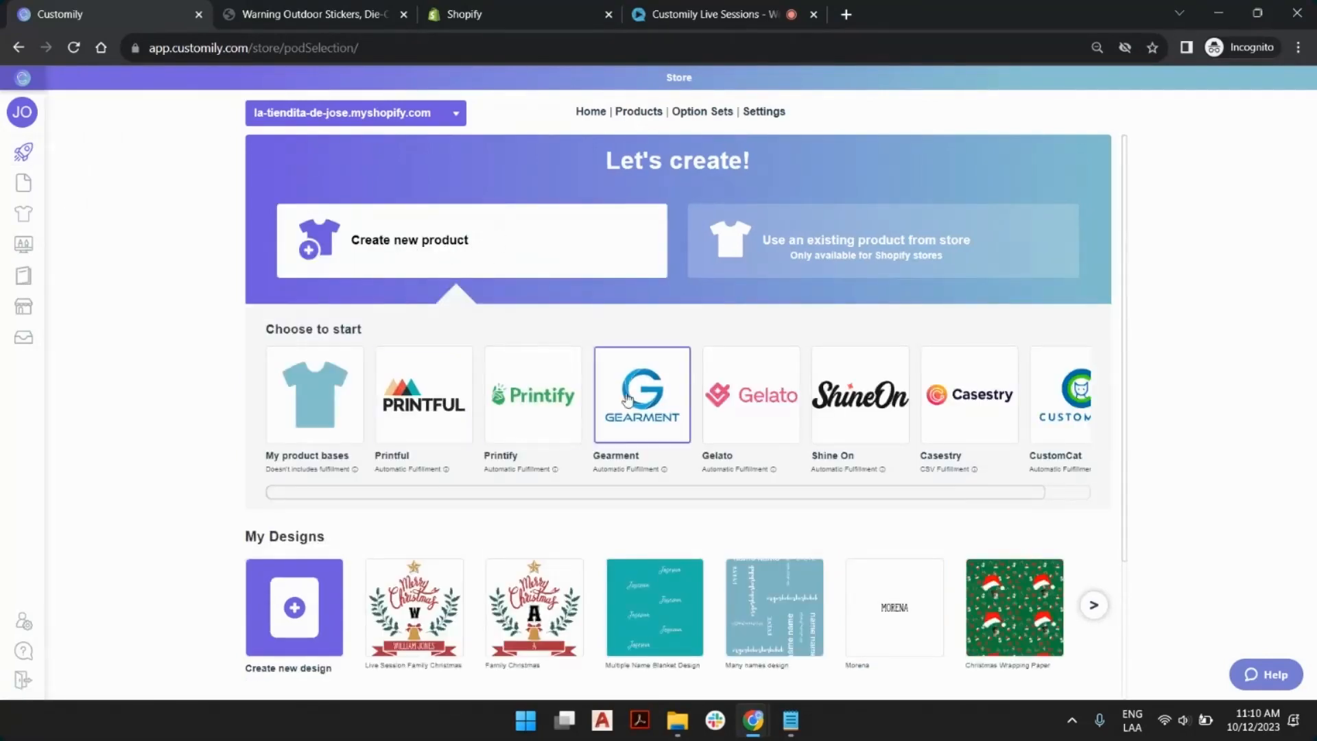
drag(1020, 495, 965, 496)
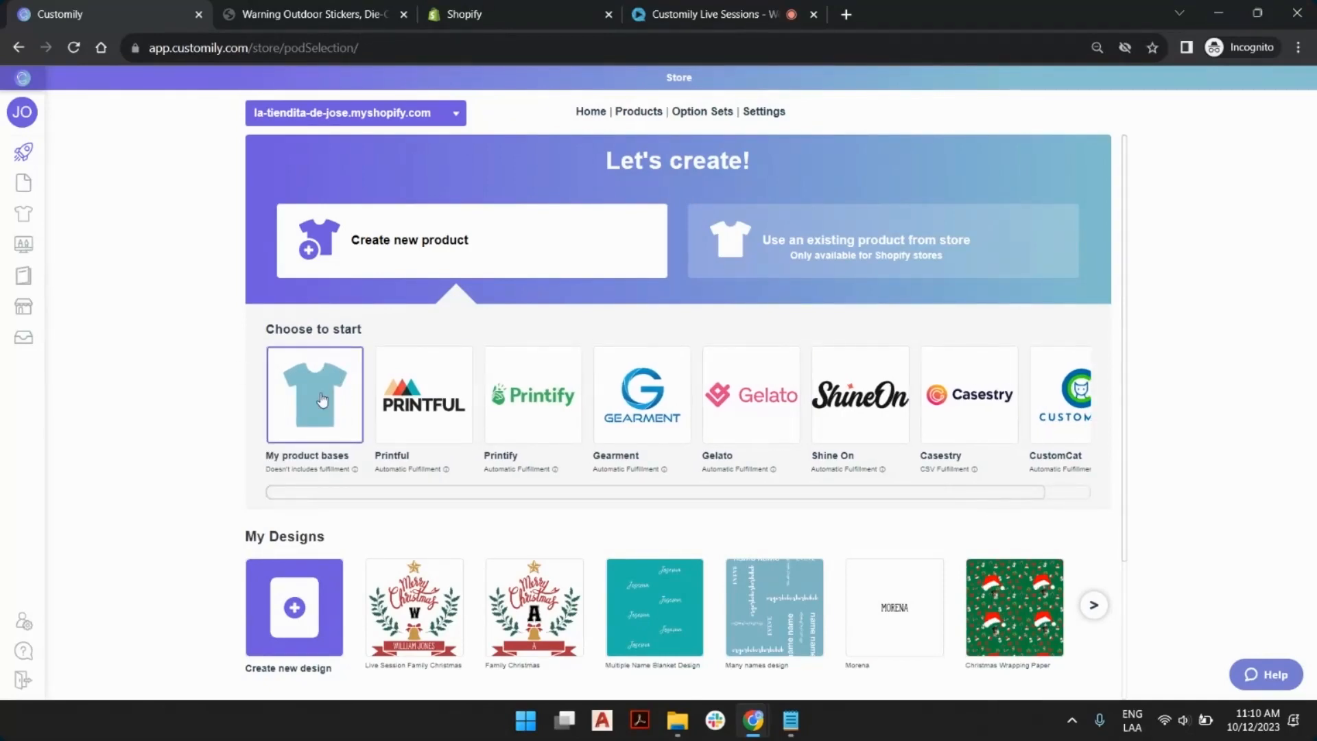
scroll(322, 400, down, 3)
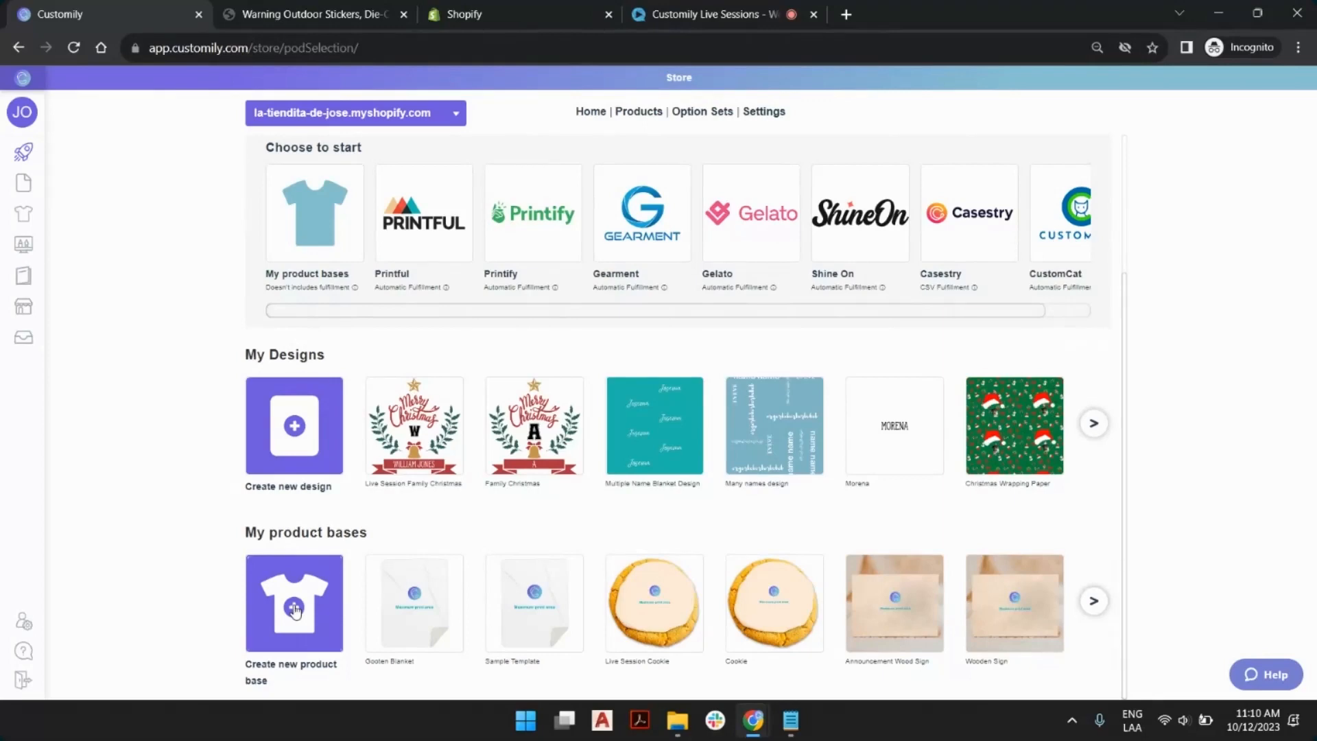
mouse_move(31, 214)
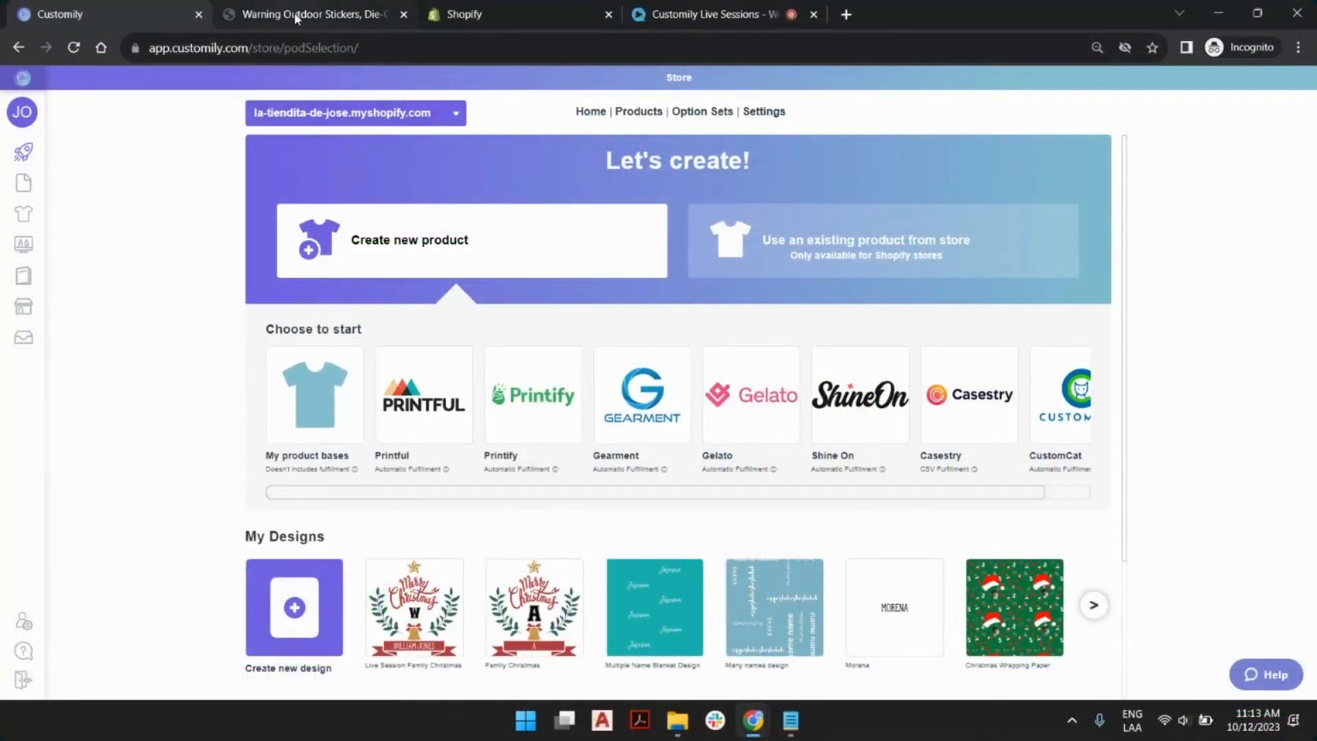
Review the Warning Outdoor Stickers product page in the store, checking its title and vendor, and return to Customily.
click(296, 17)
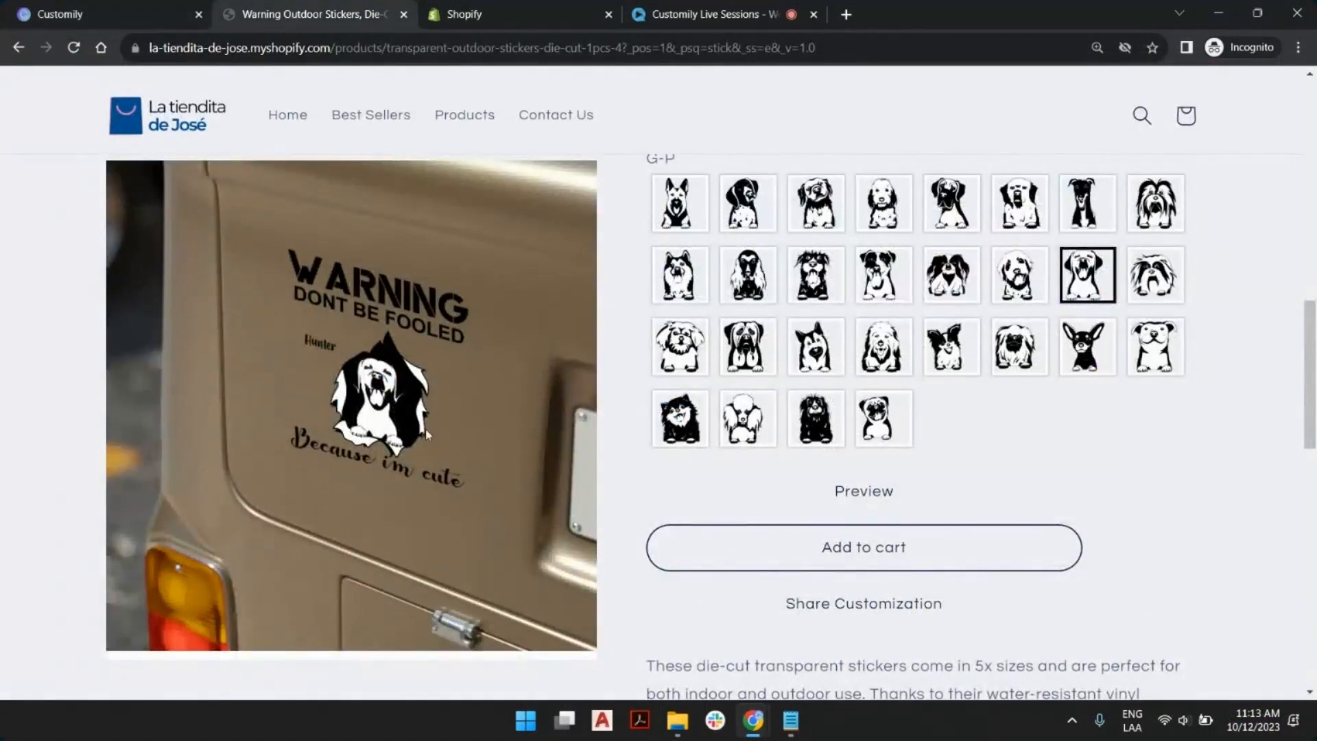
scroll(435, 273, up, 12)
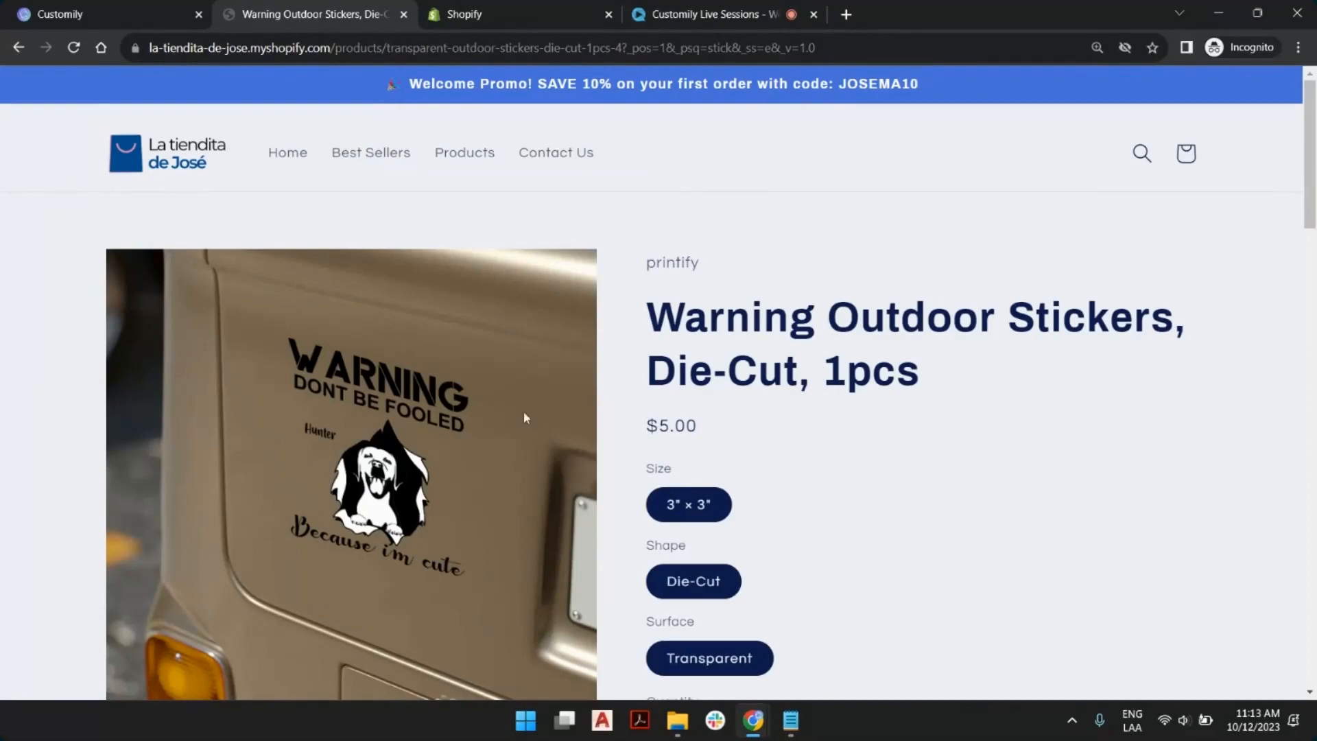
drag(648, 305, 830, 353)
click(884, 367)
drag(701, 265, 649, 273)
click(663, 270)
click(72, 20)
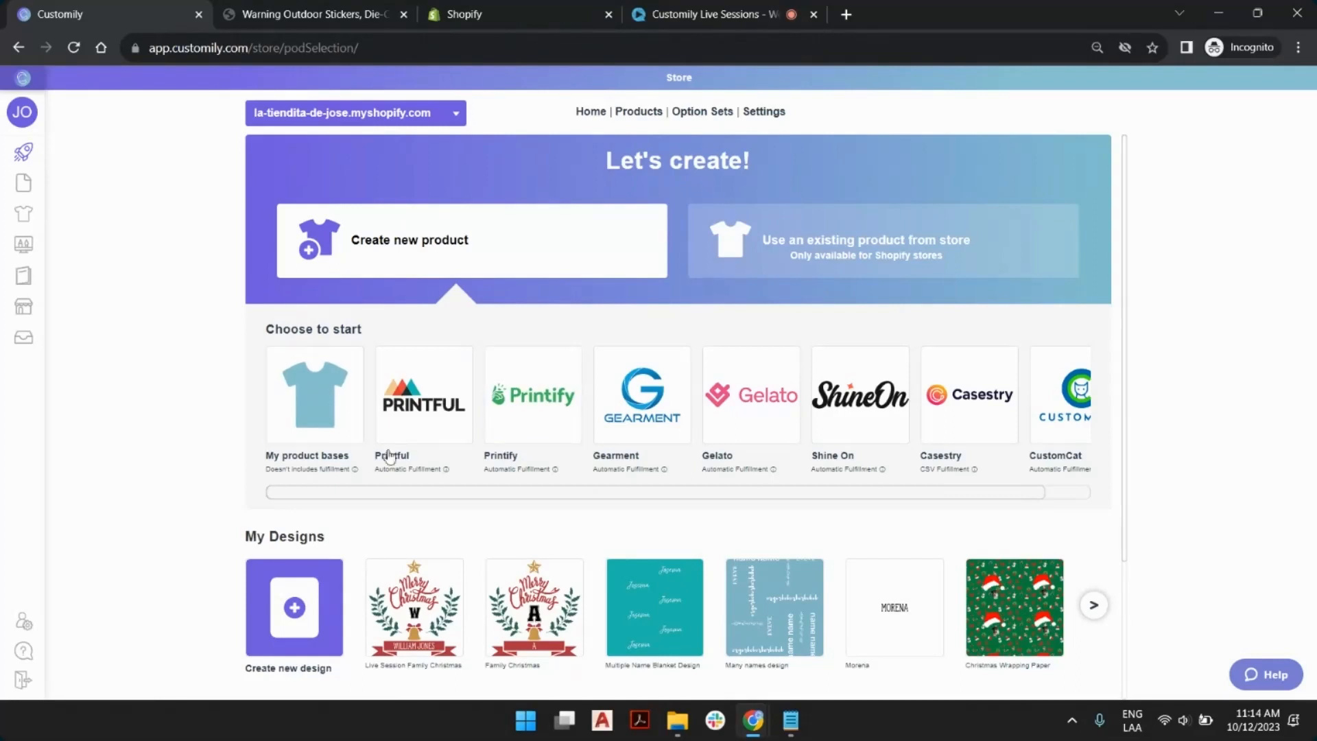
Enable a CustomCat integration in the store's integration settings.
mouse_move(420, 476)
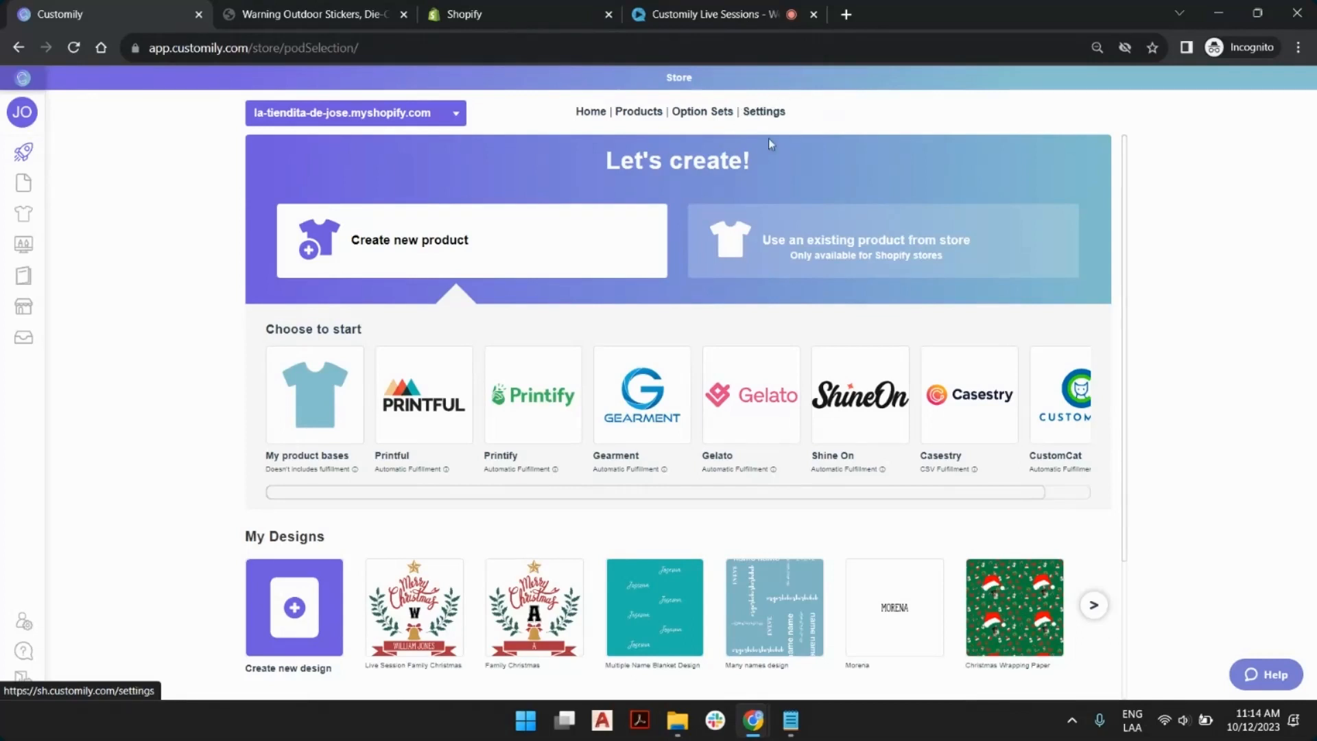
click(777, 117)
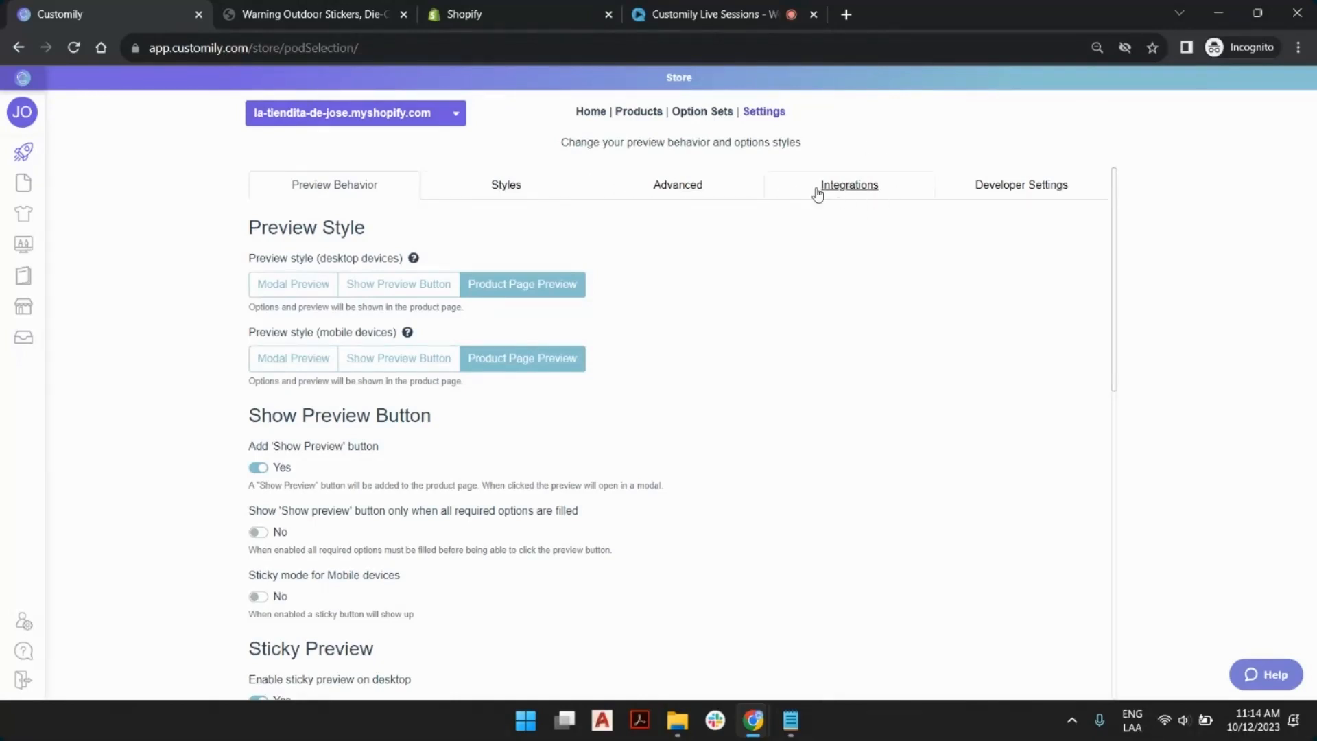
click(855, 188)
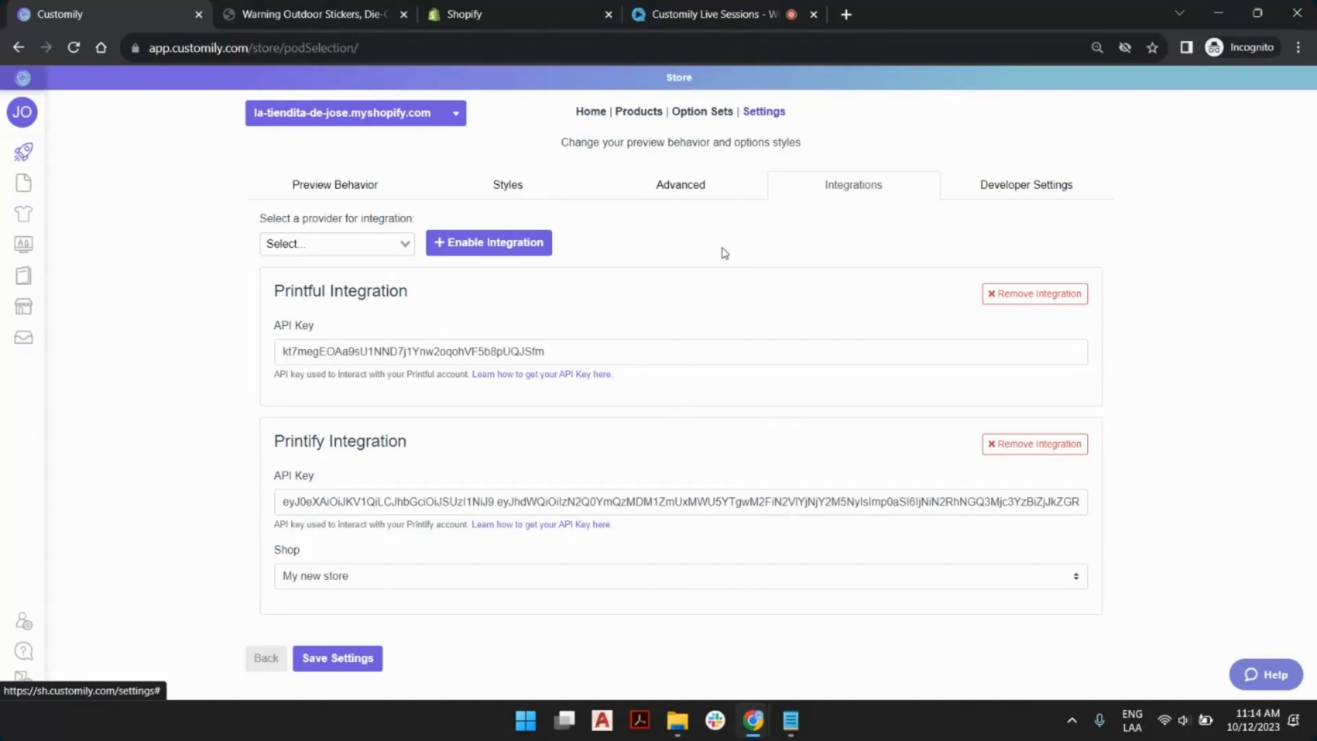
click(393, 235)
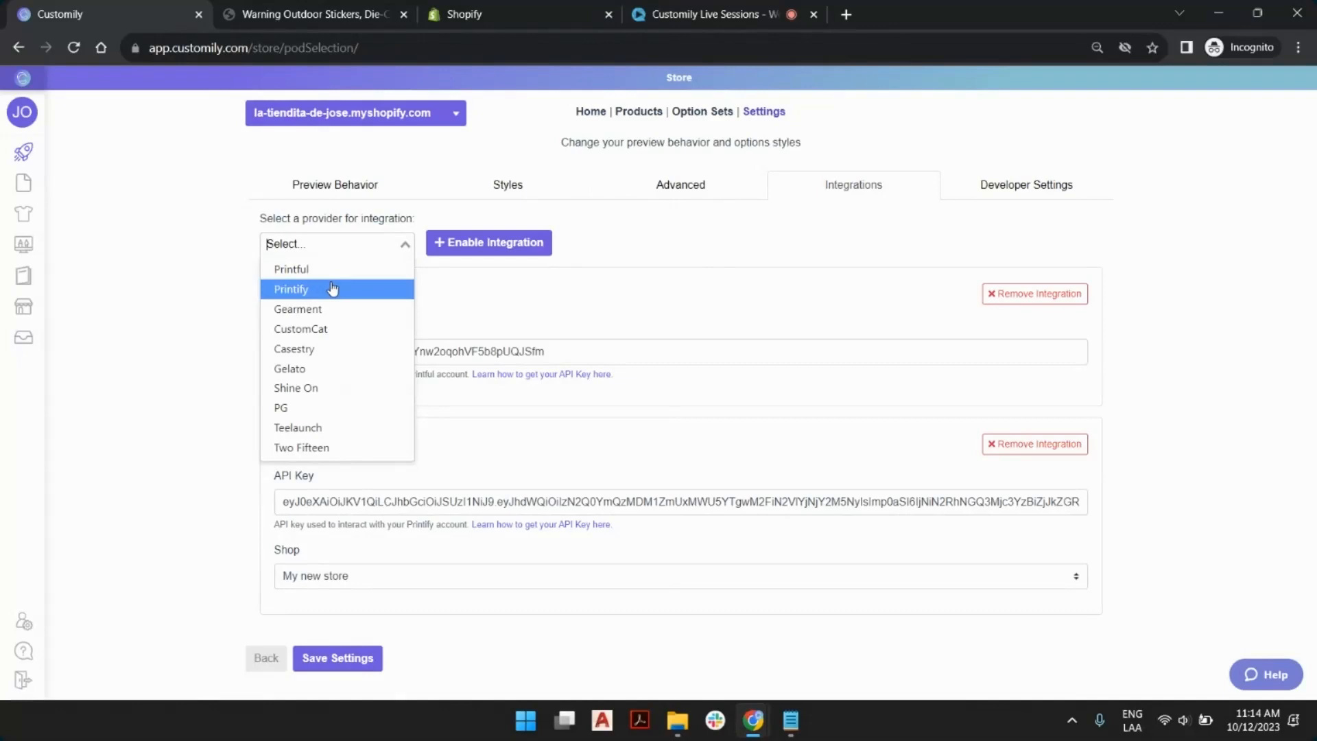
click(326, 335)
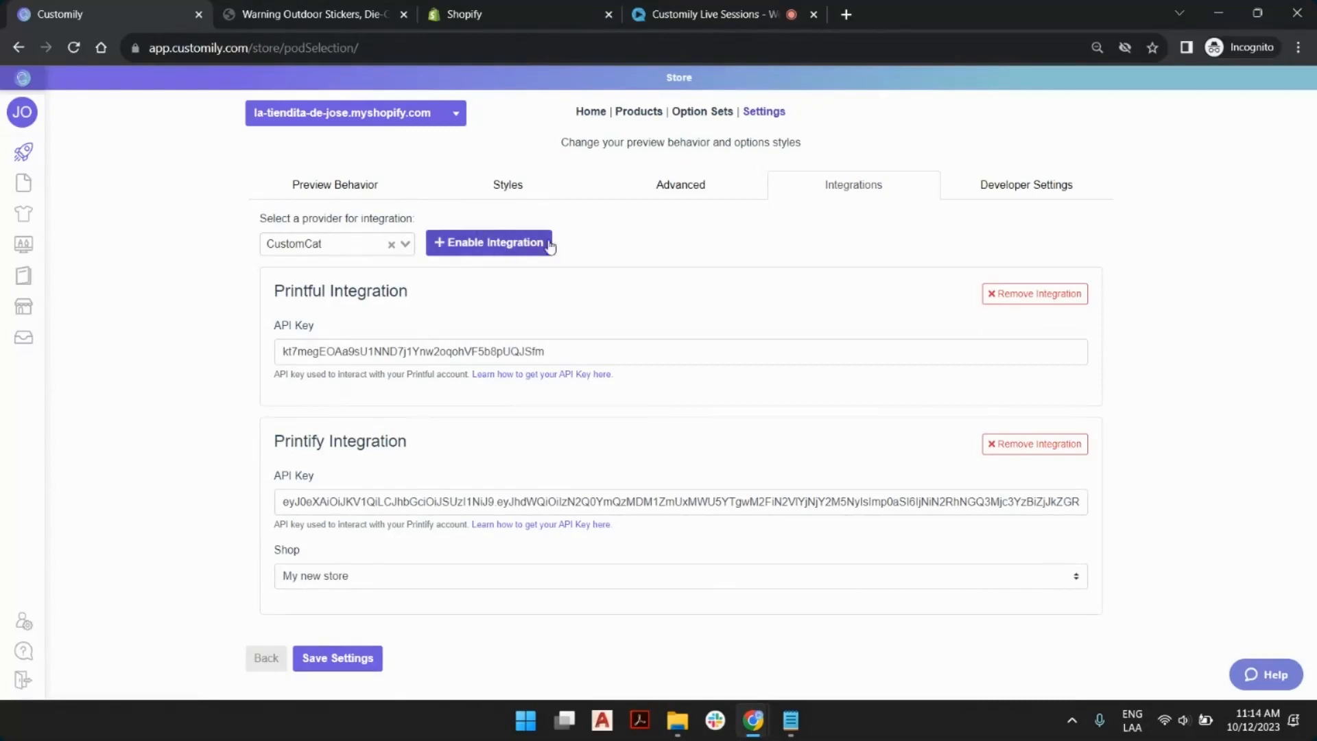
click(489, 242)
scroll(617, 343, down, 3)
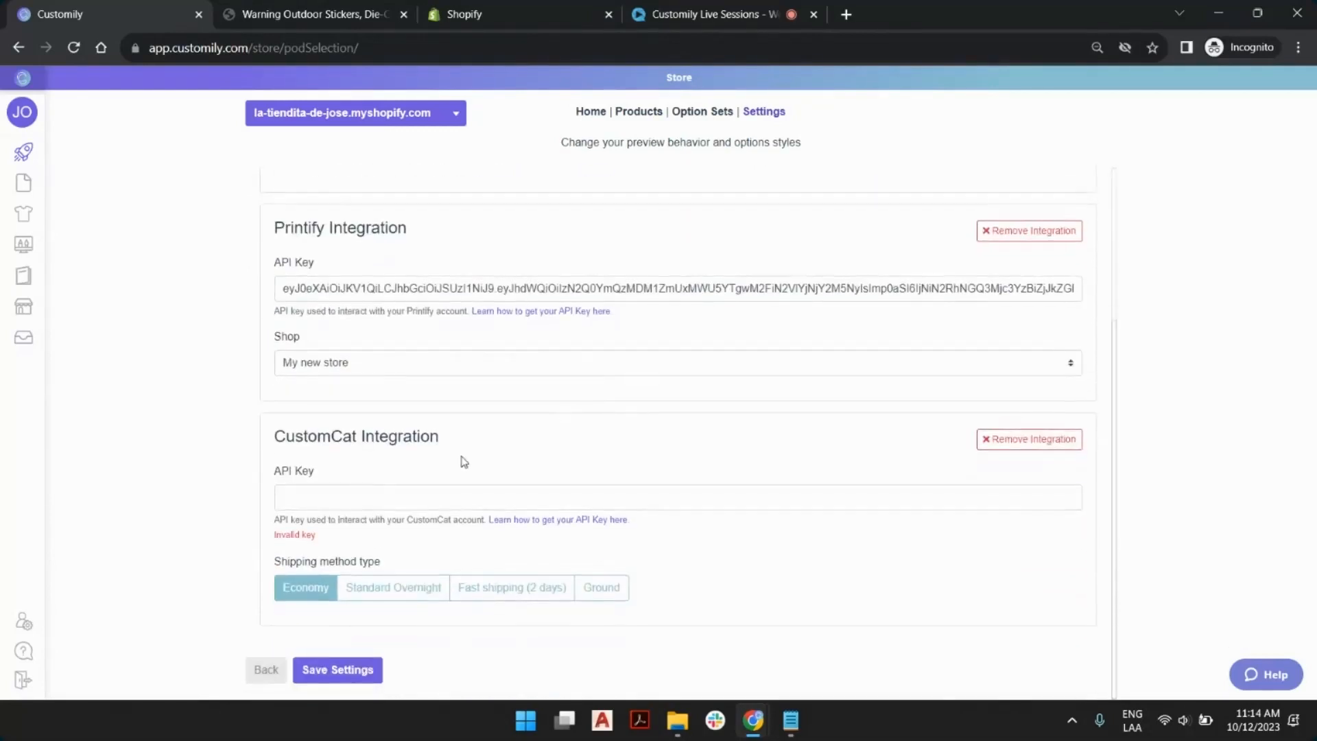
Examine the CustomCat integration's API key field and the validation note beneath it.
drag(439, 436, 277, 443)
click(339, 436)
right_click(307, 495)
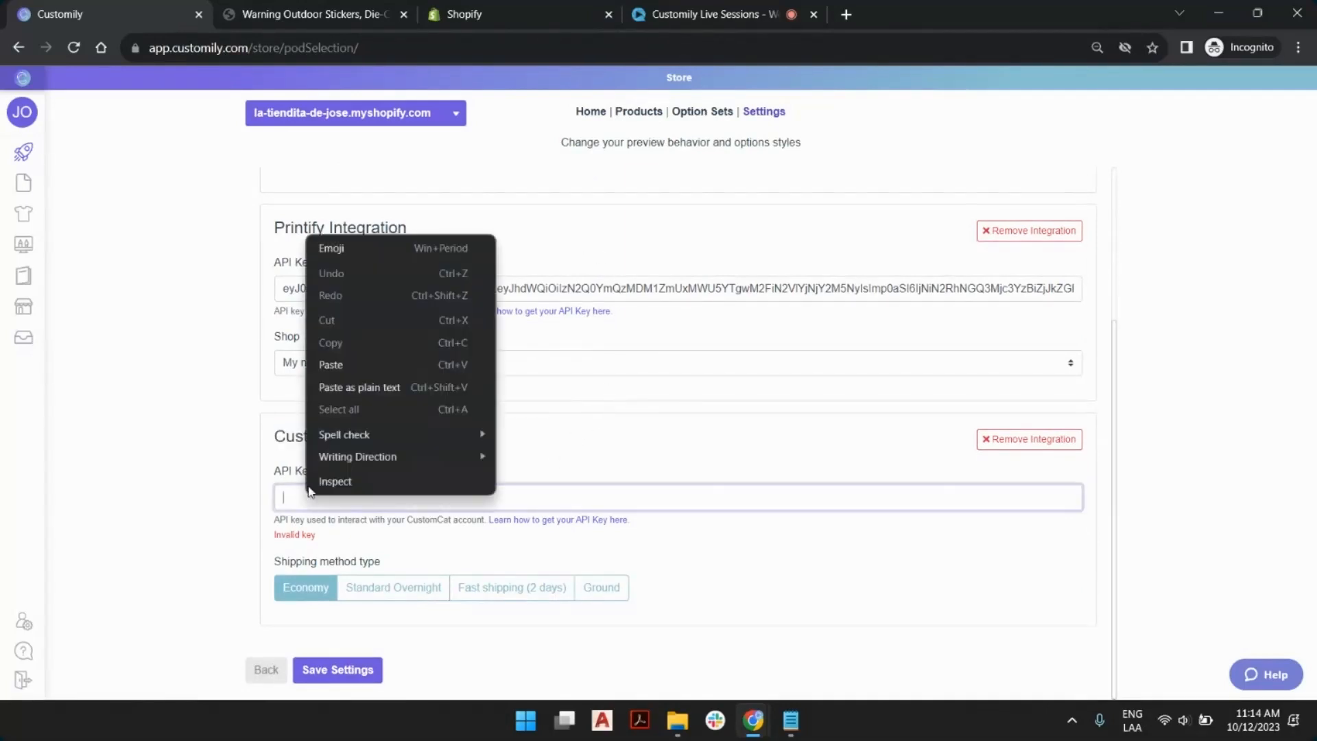
click(575, 495)
drag(319, 542, 276, 539)
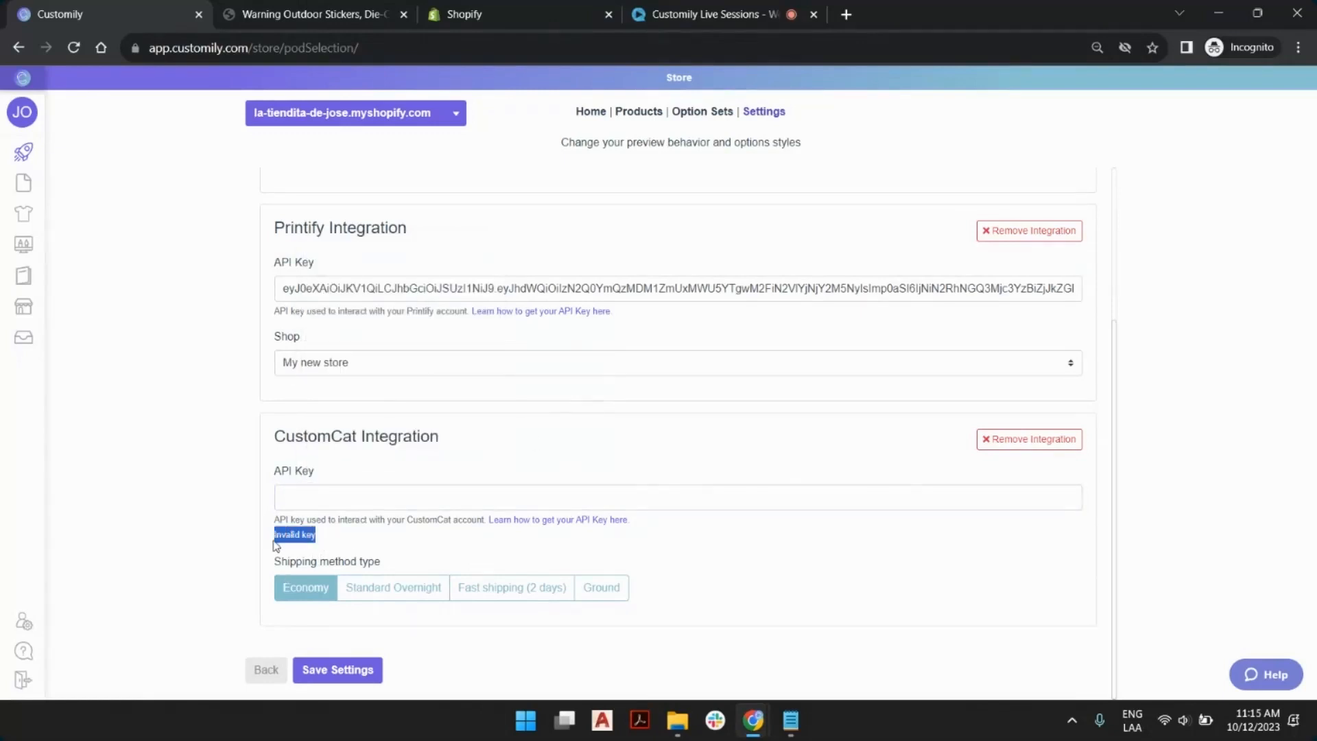
click(304, 524)
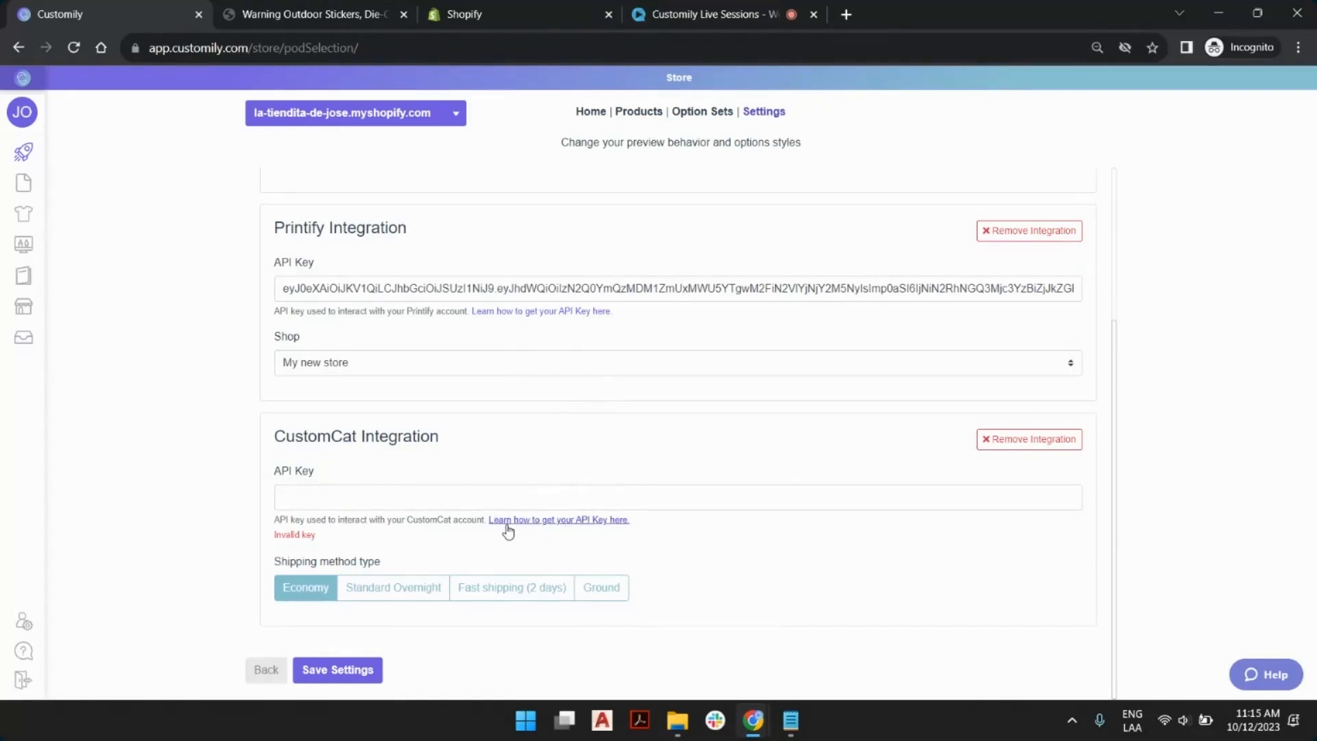
Open the help article on finding CustomCat's API key and look through its Printful and Printify sections.
click(576, 530)
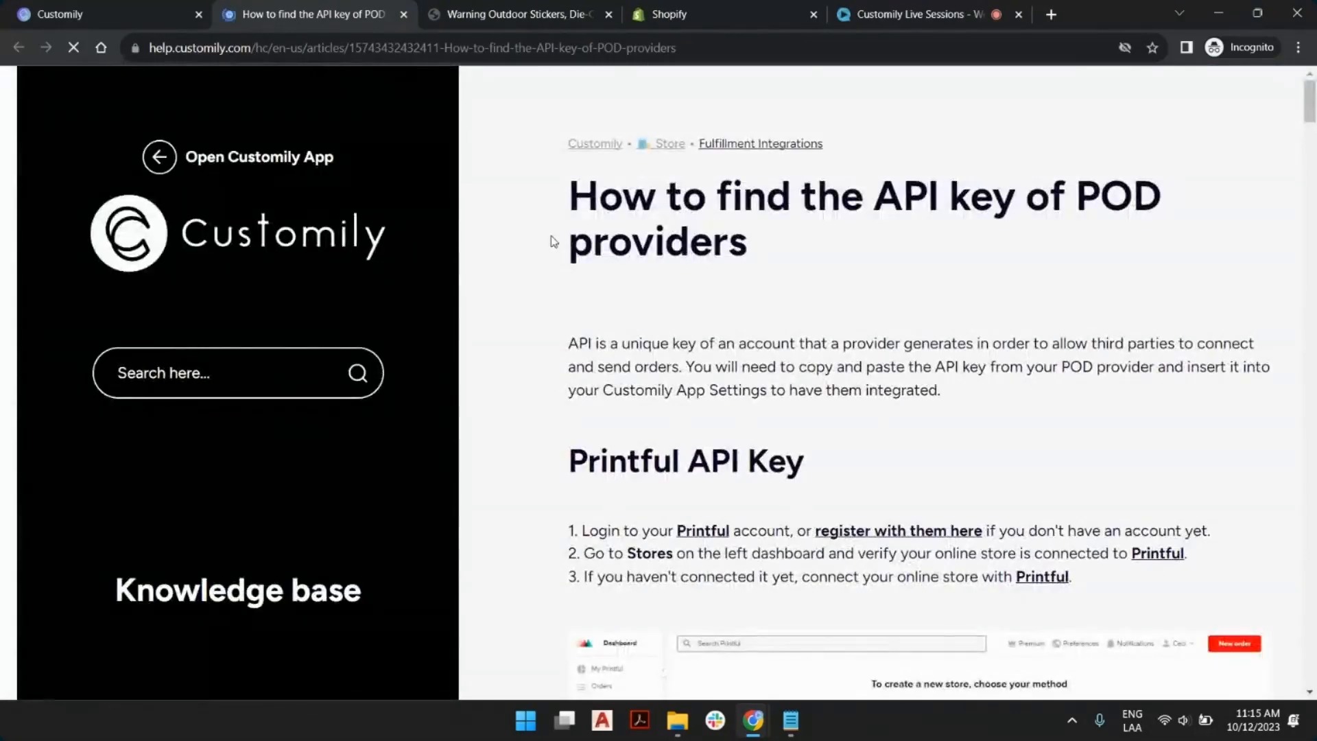
scroll(767, 343, down, 3)
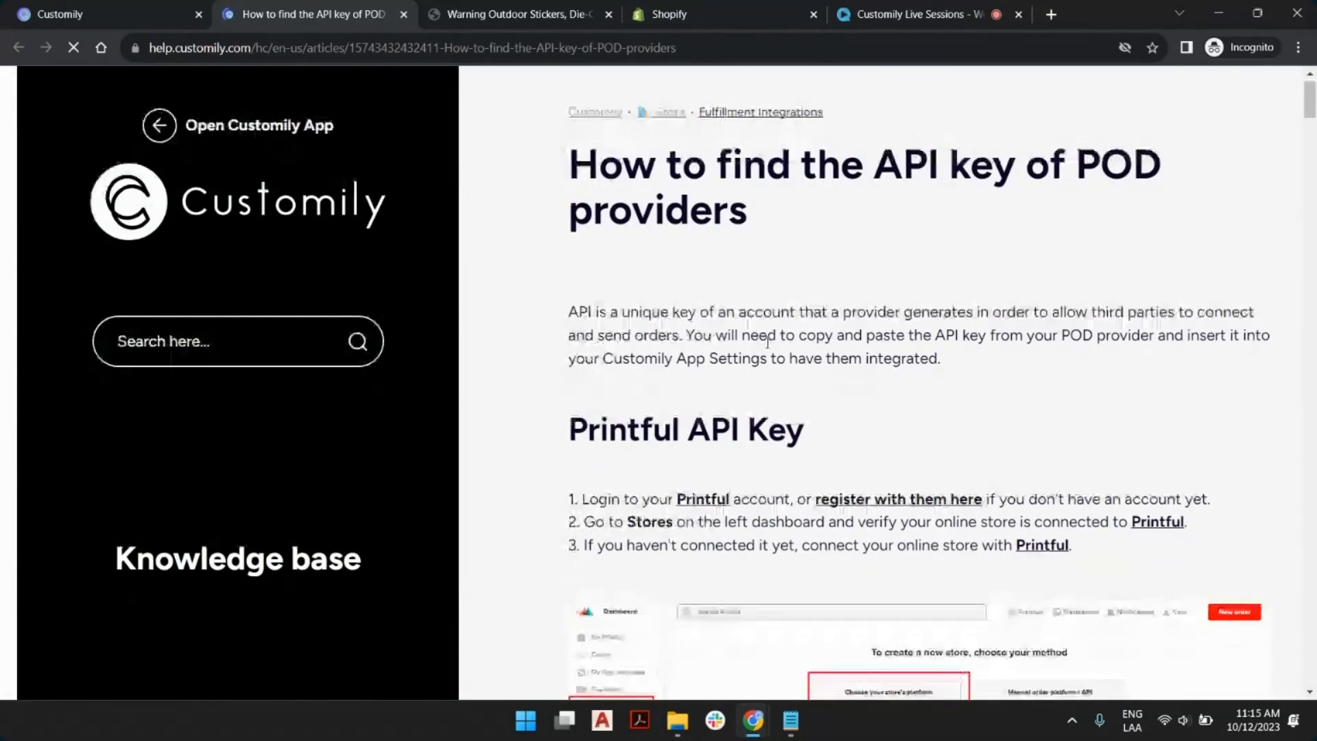
drag(575, 291, 691, 294)
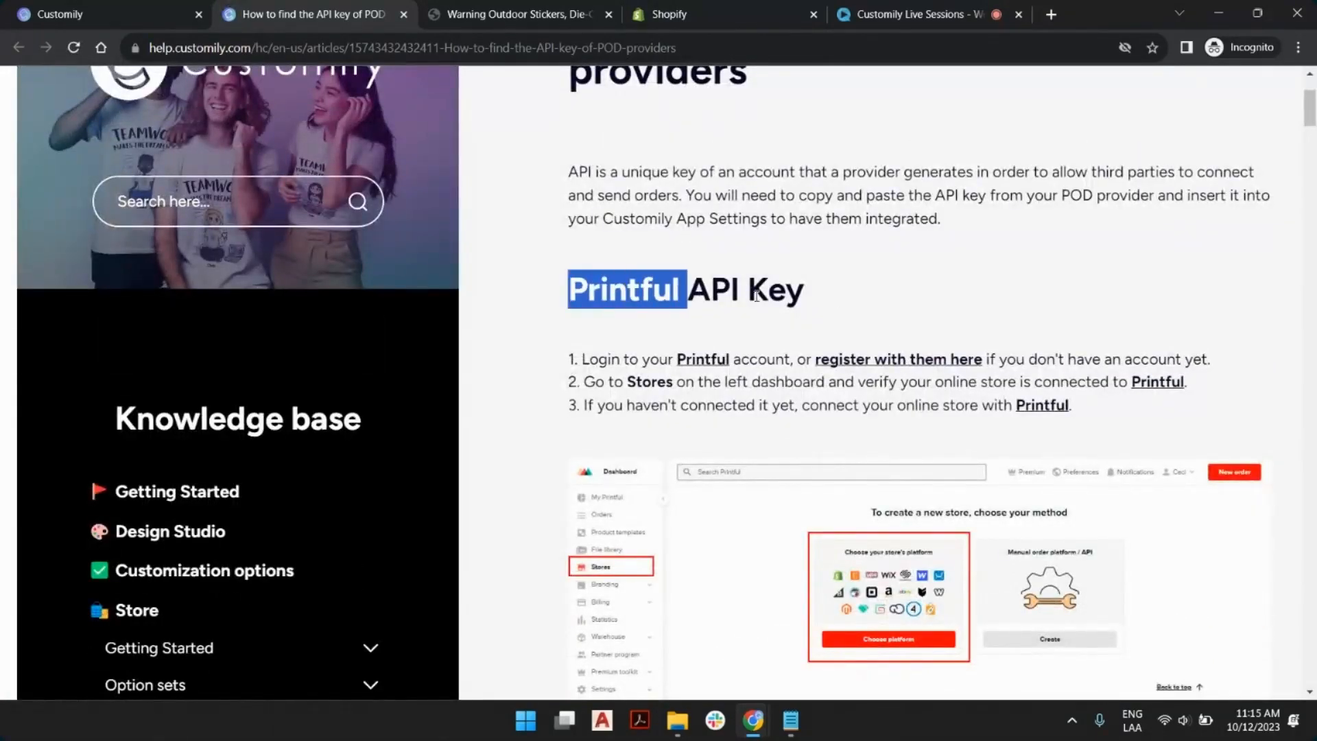
scroll(756, 295, down, 15)
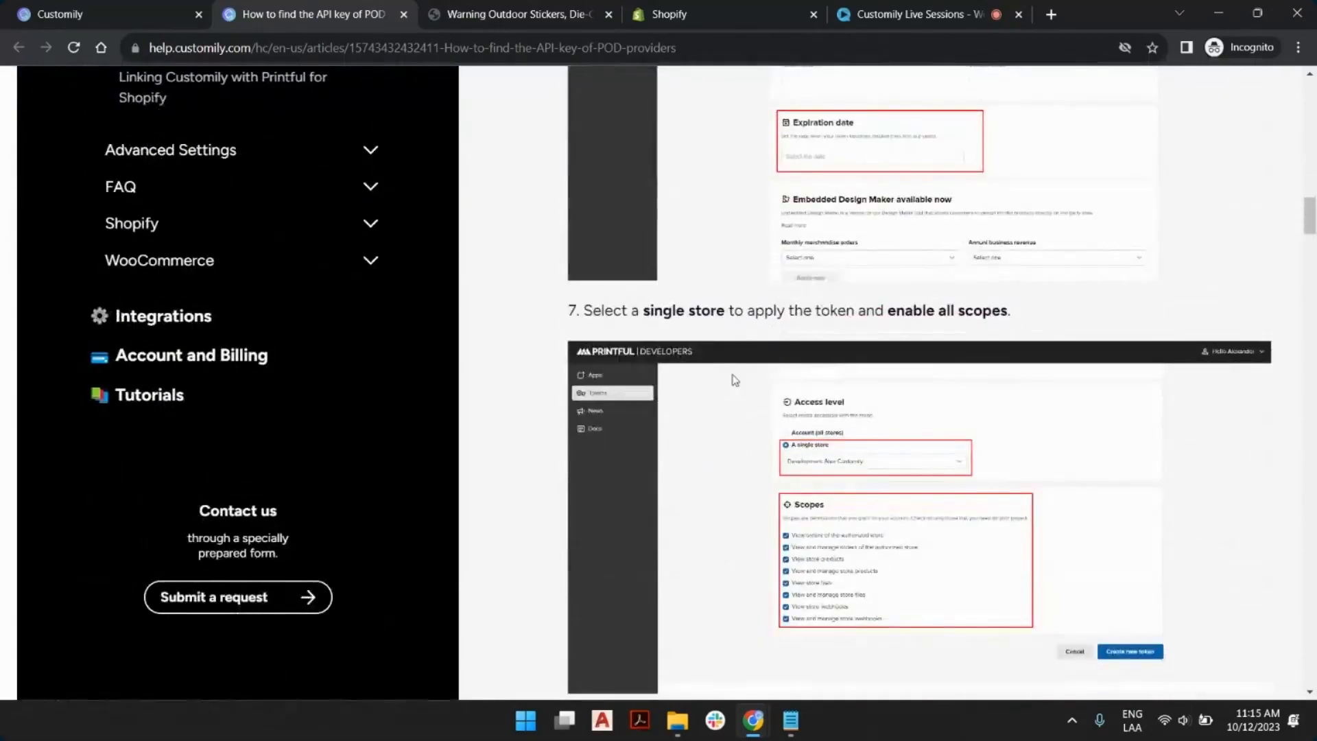
scroll(734, 379, down, 8)
drag(597, 300, 736, 313)
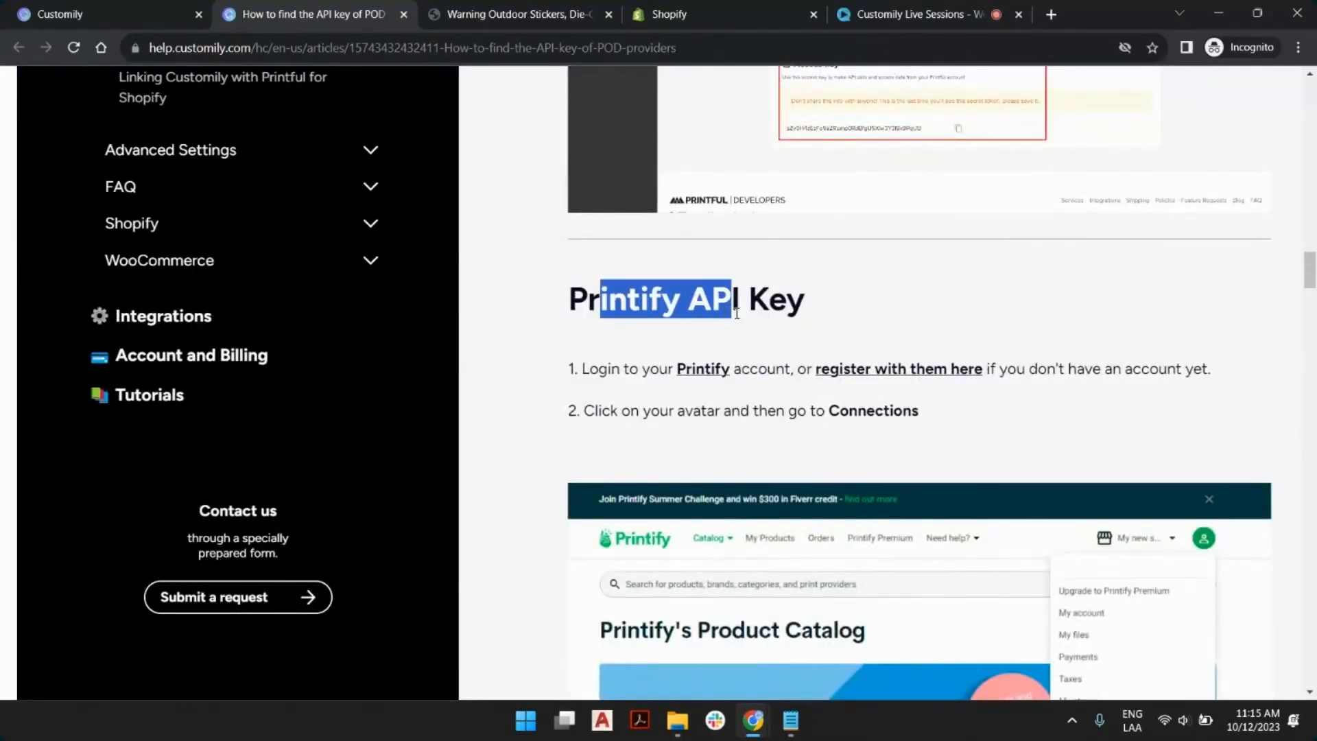
click(768, 310)
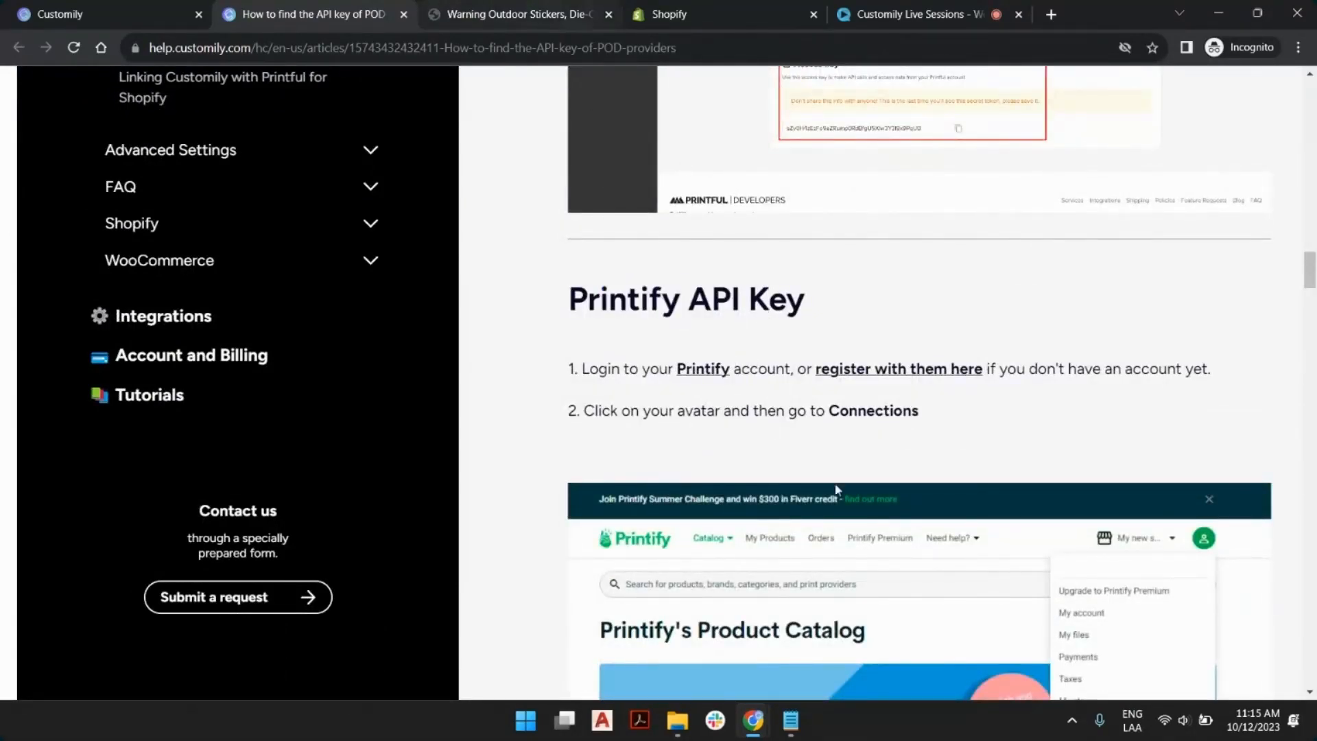
Return to the integration settings in Customily and try to save them with the CustomCat API key left blank.
click(175, 7)
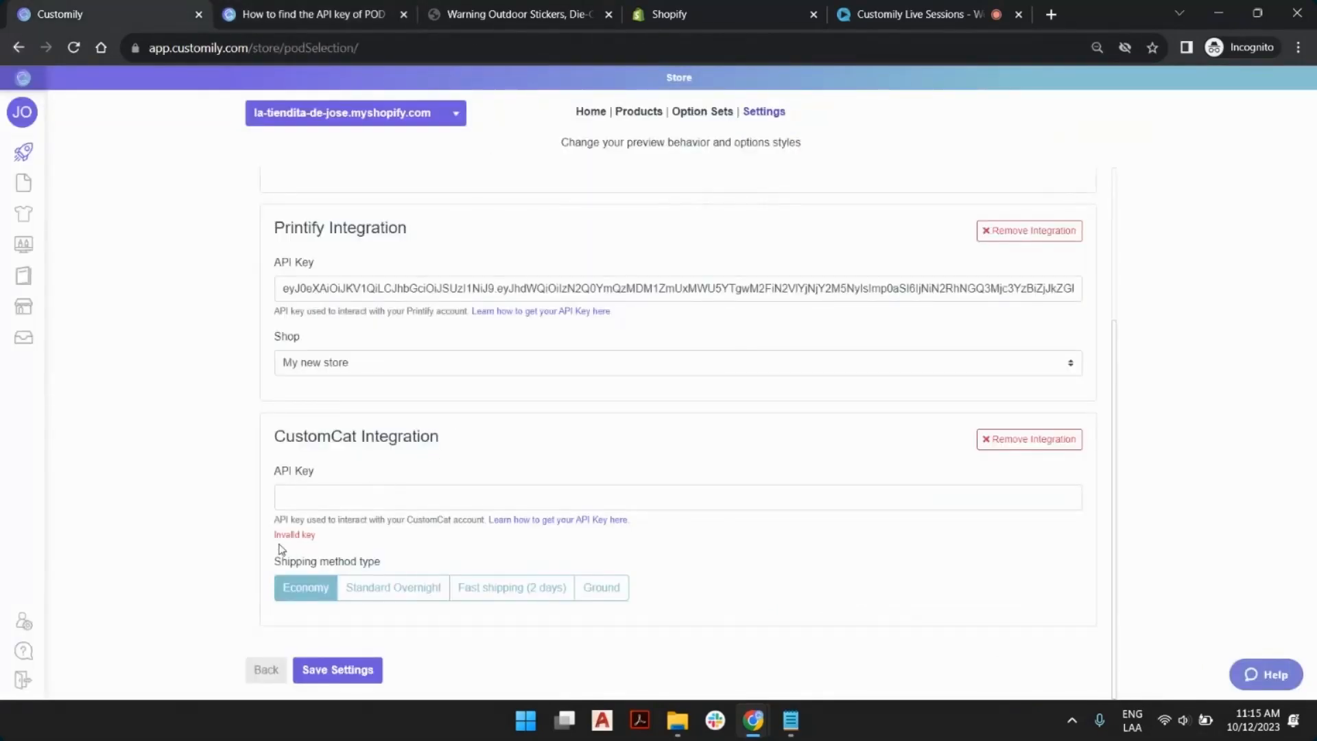
drag(281, 535, 293, 535)
click(311, 535)
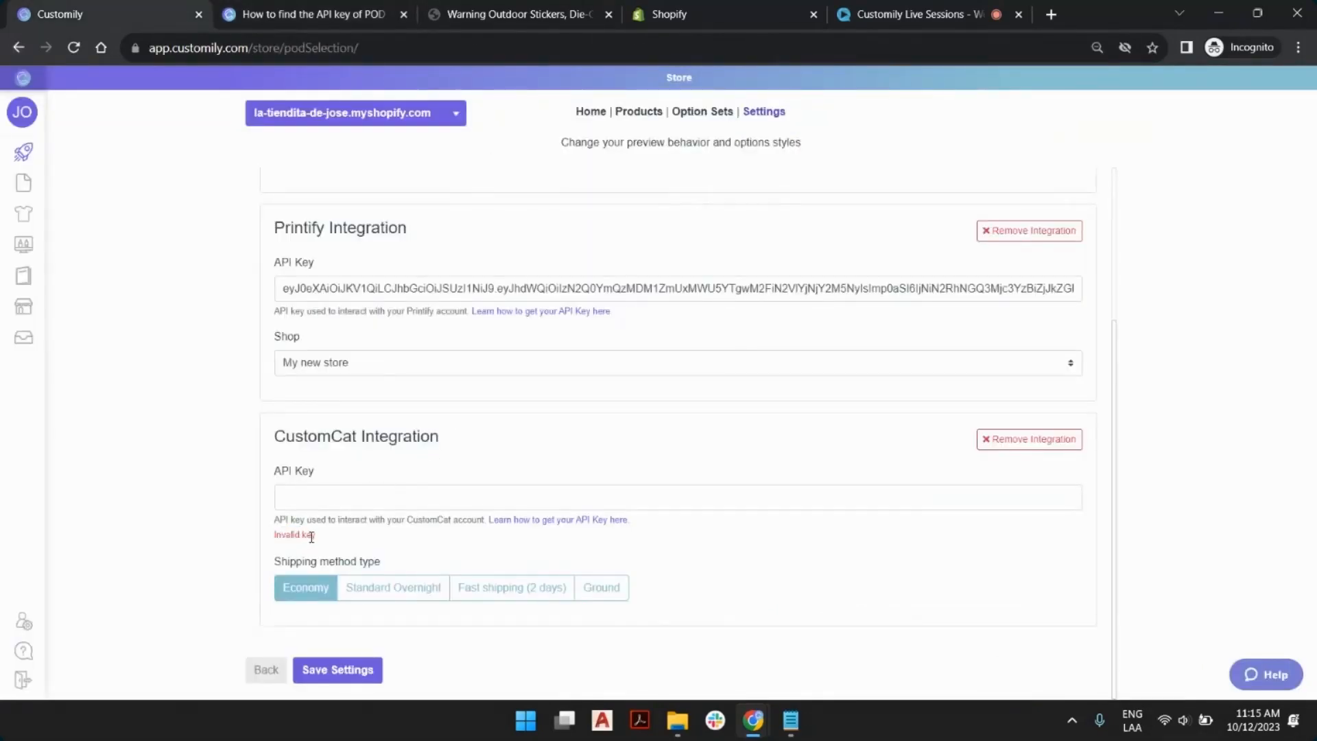
click(341, 670)
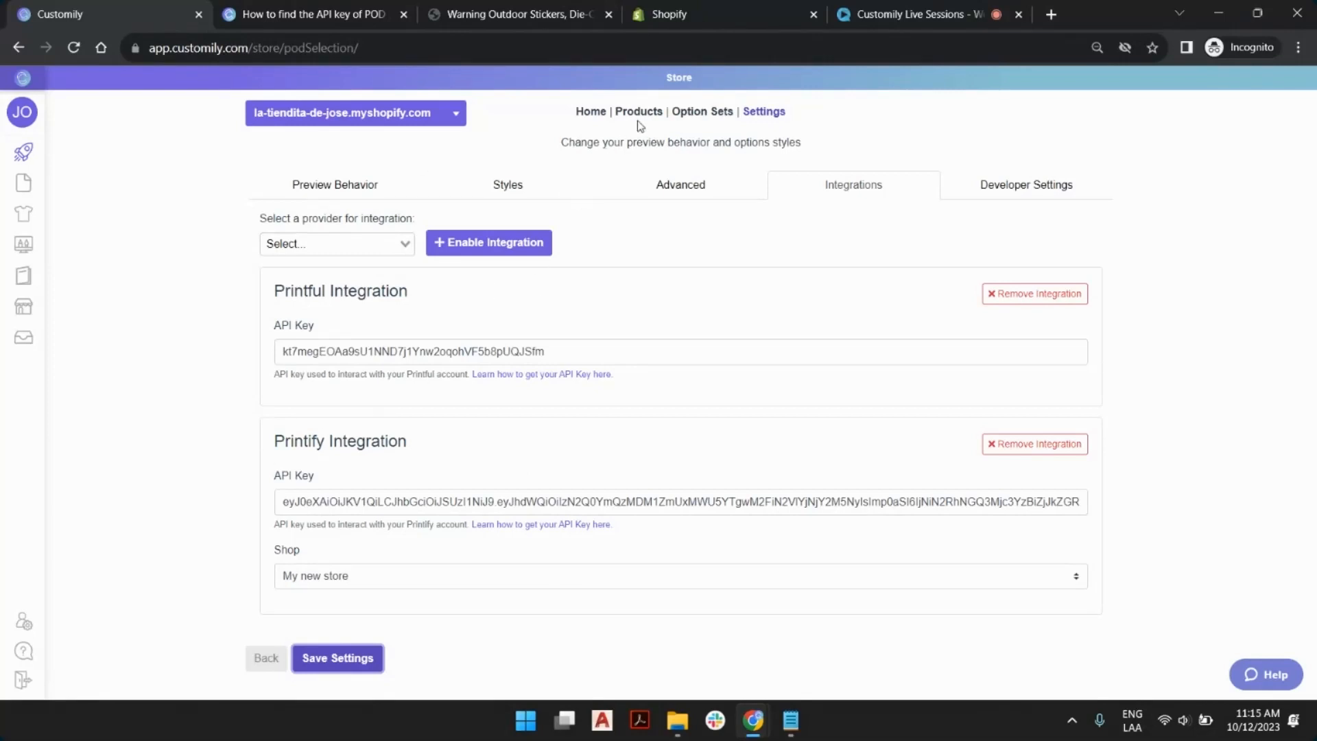
Create a new product from the start page with Printify as the print provider.
click(37, 156)
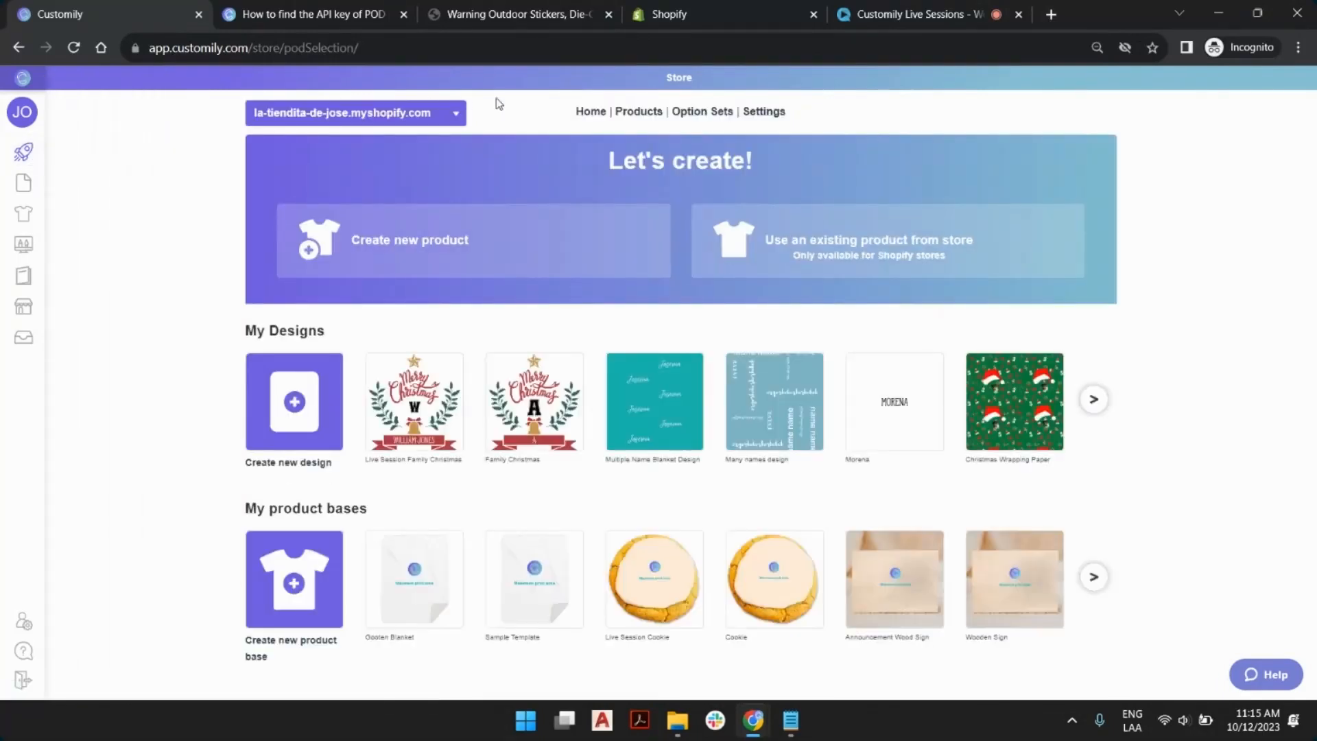
click(416, 238)
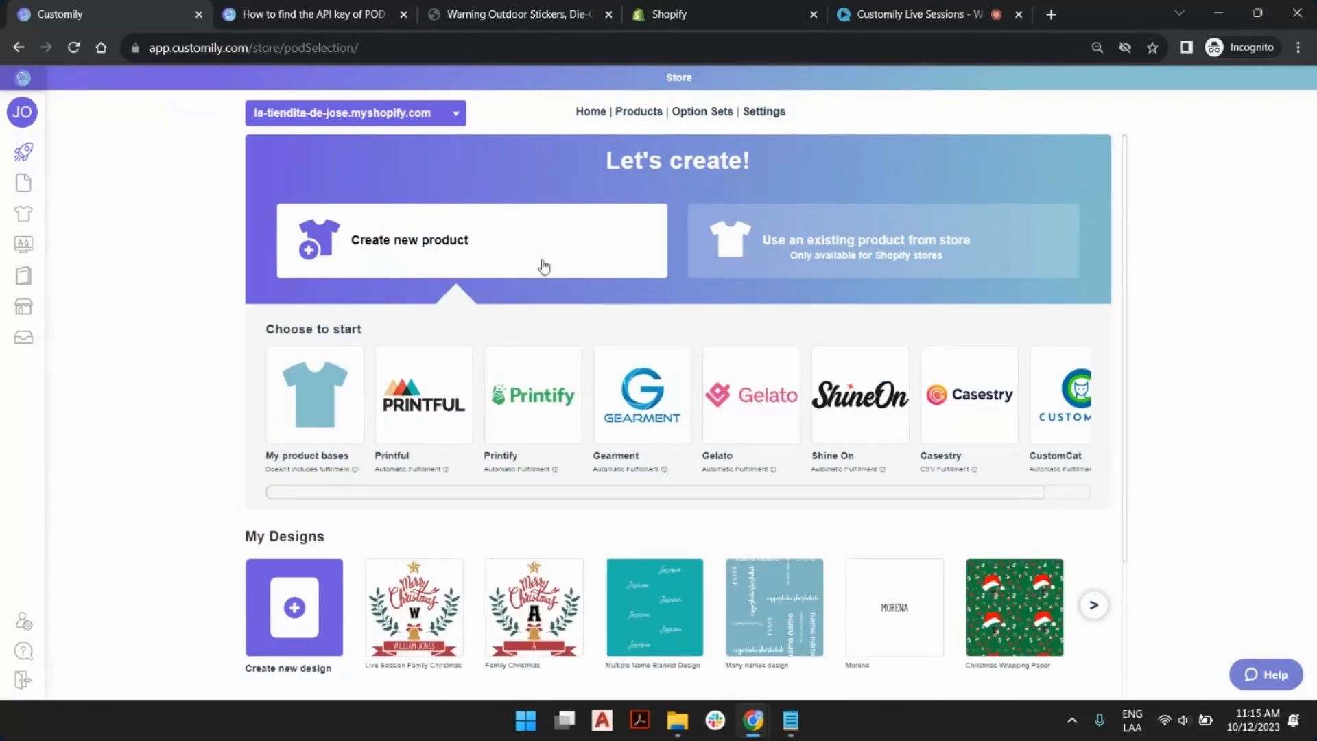
click(535, 359)
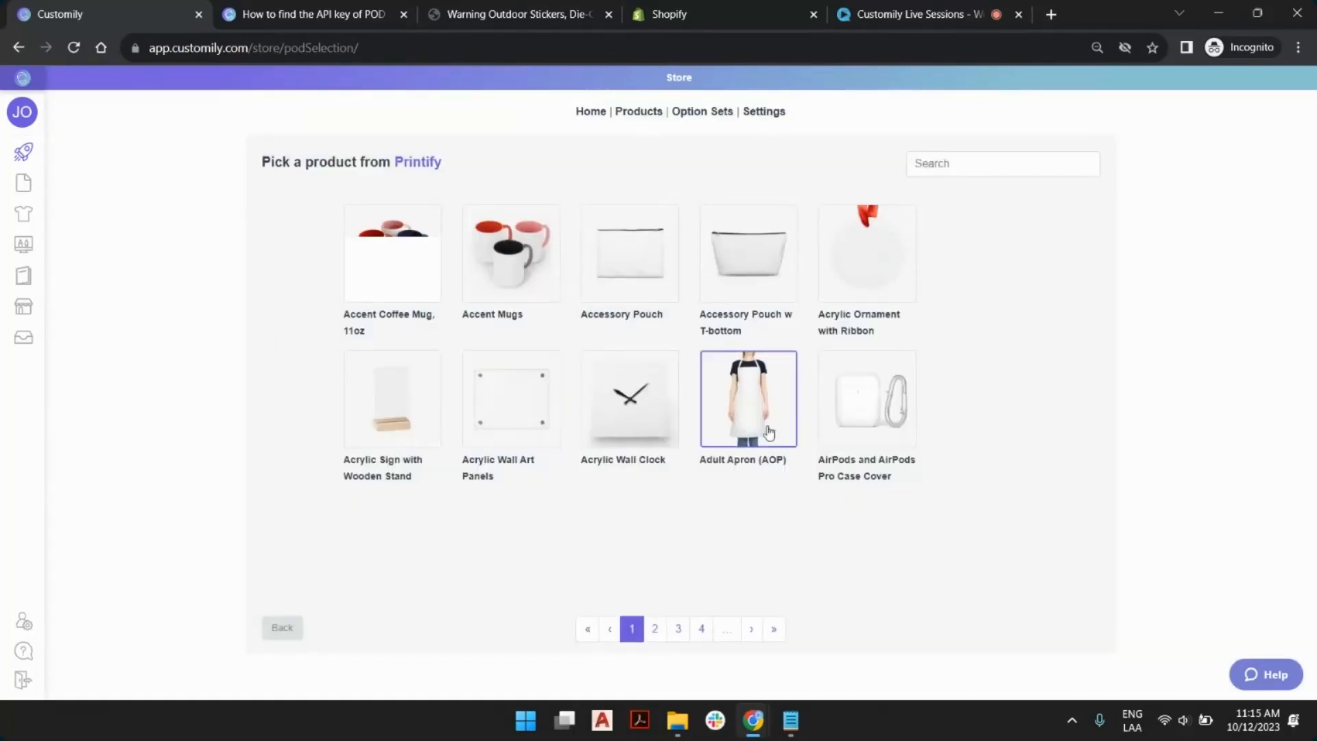
Browse the Printify catalog, search it for "sti" and pick Transparent Outdoor Stickers, Die-Cut, 1pcs.
click(654, 635)
click(679, 637)
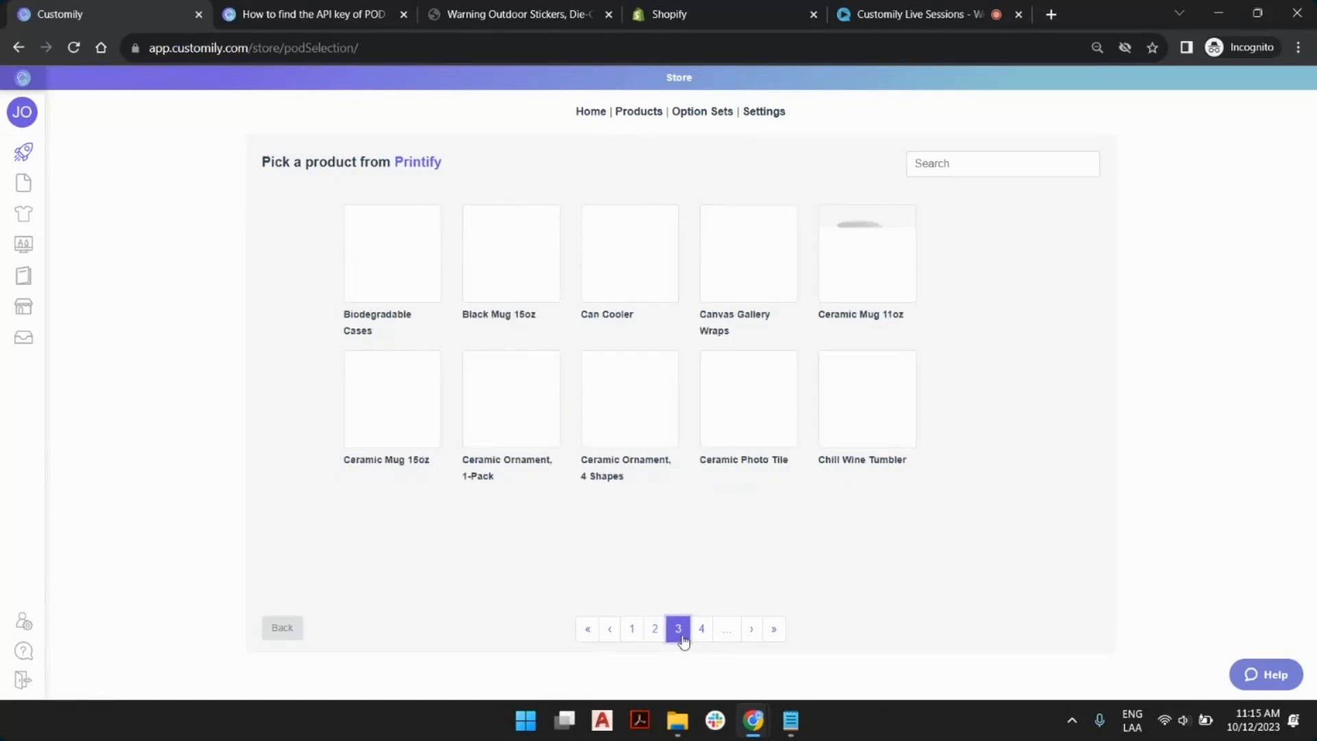
click(700, 629)
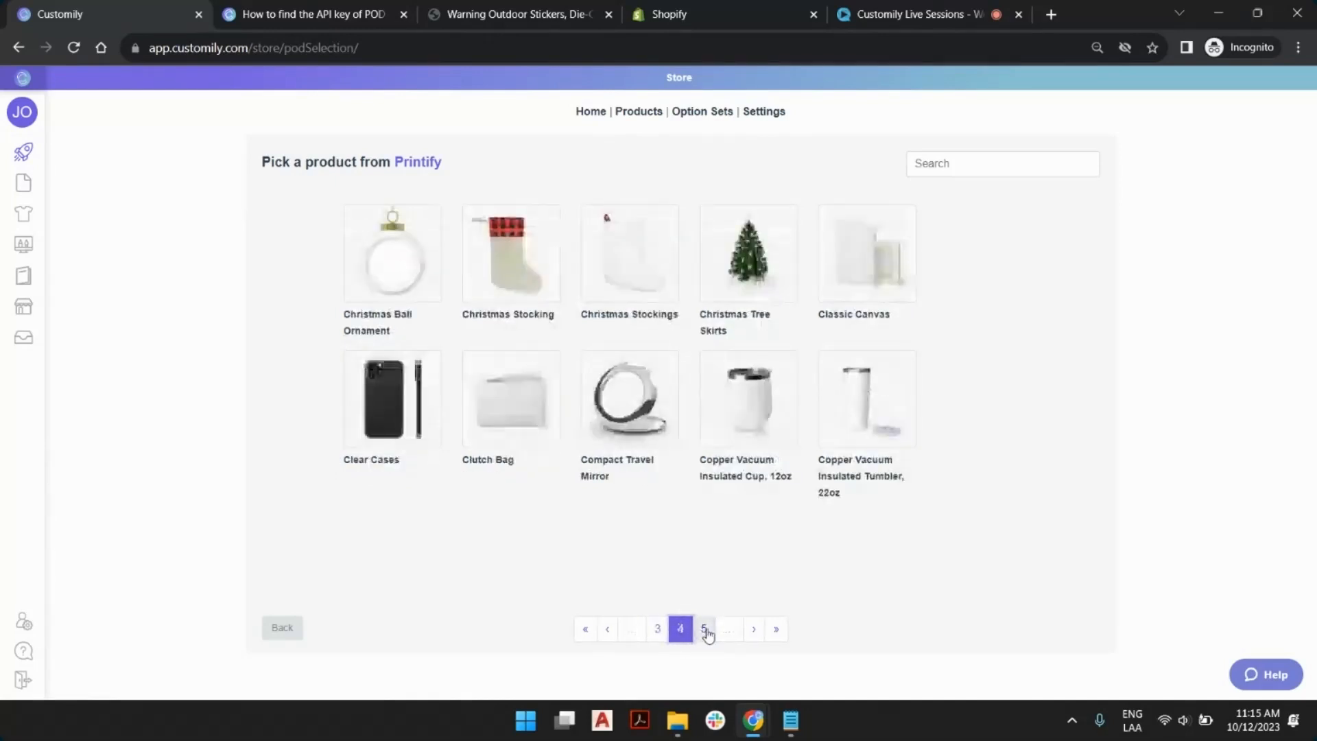
click(704, 630)
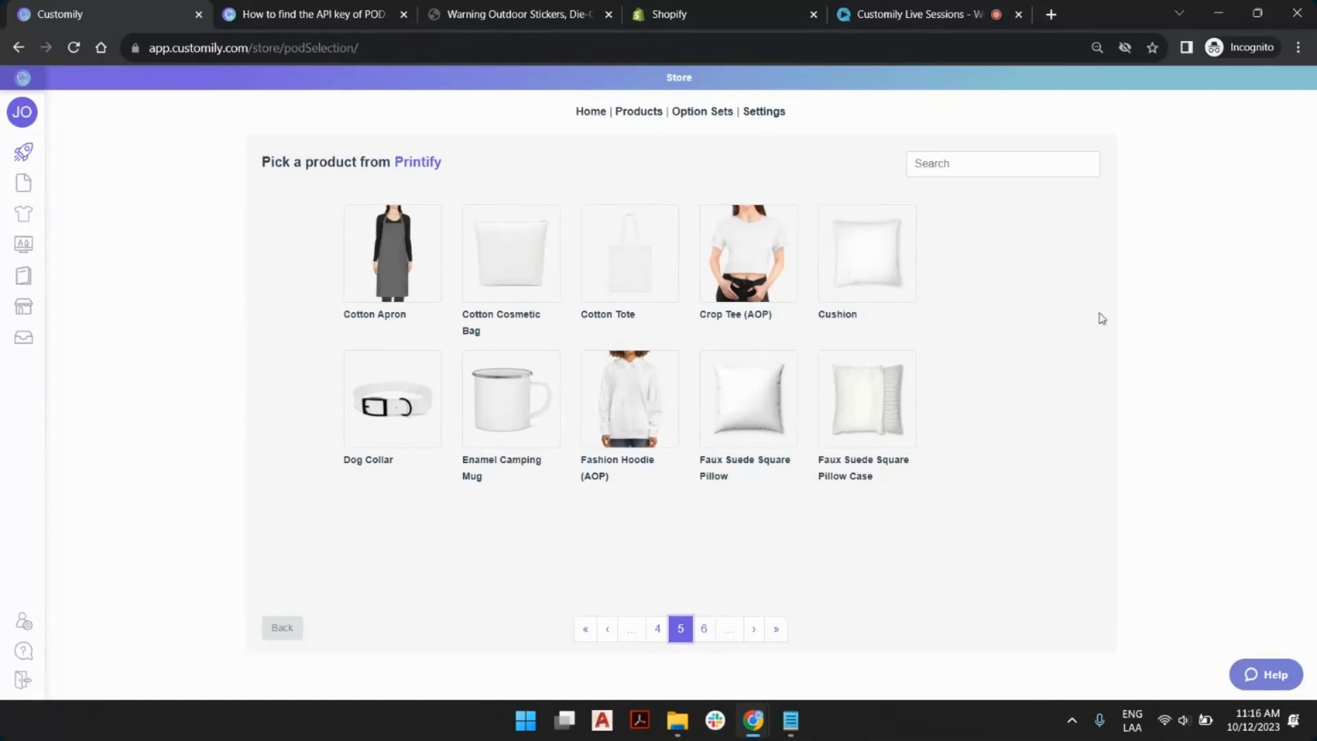
click(963, 167)
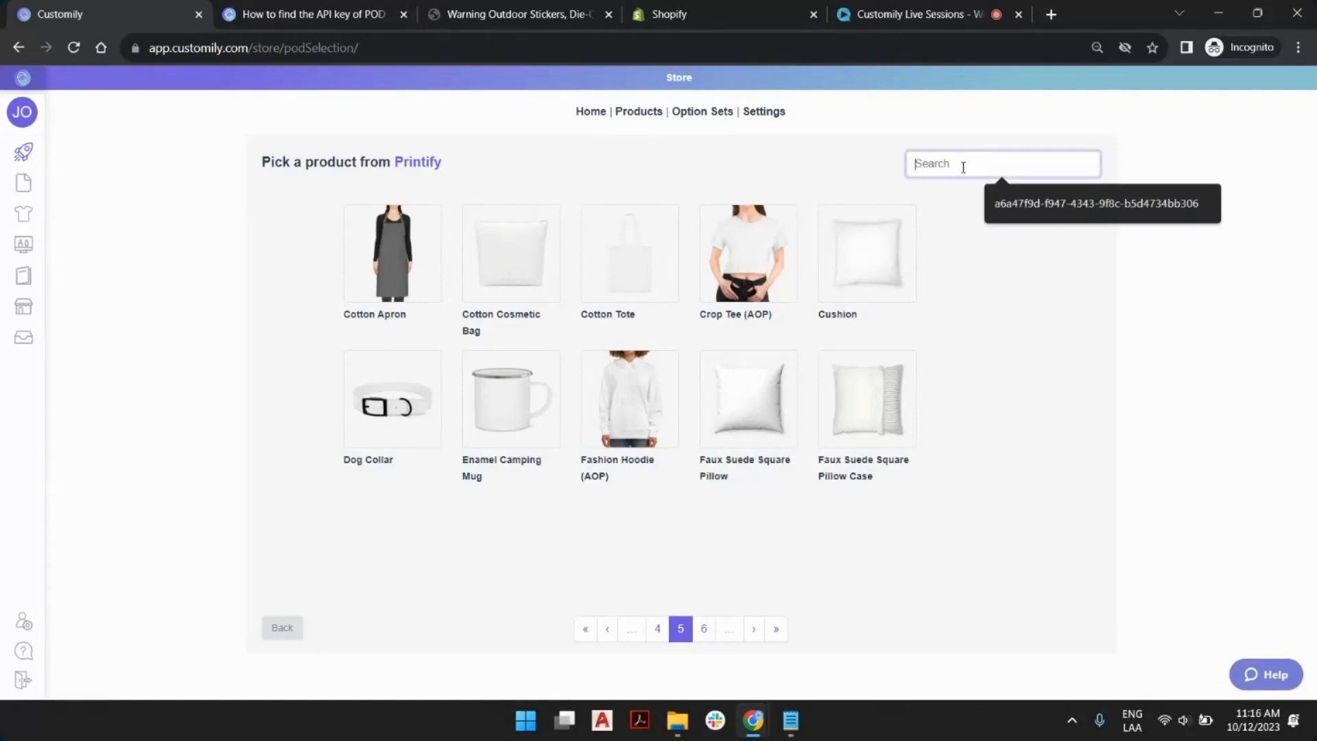
text(sti)
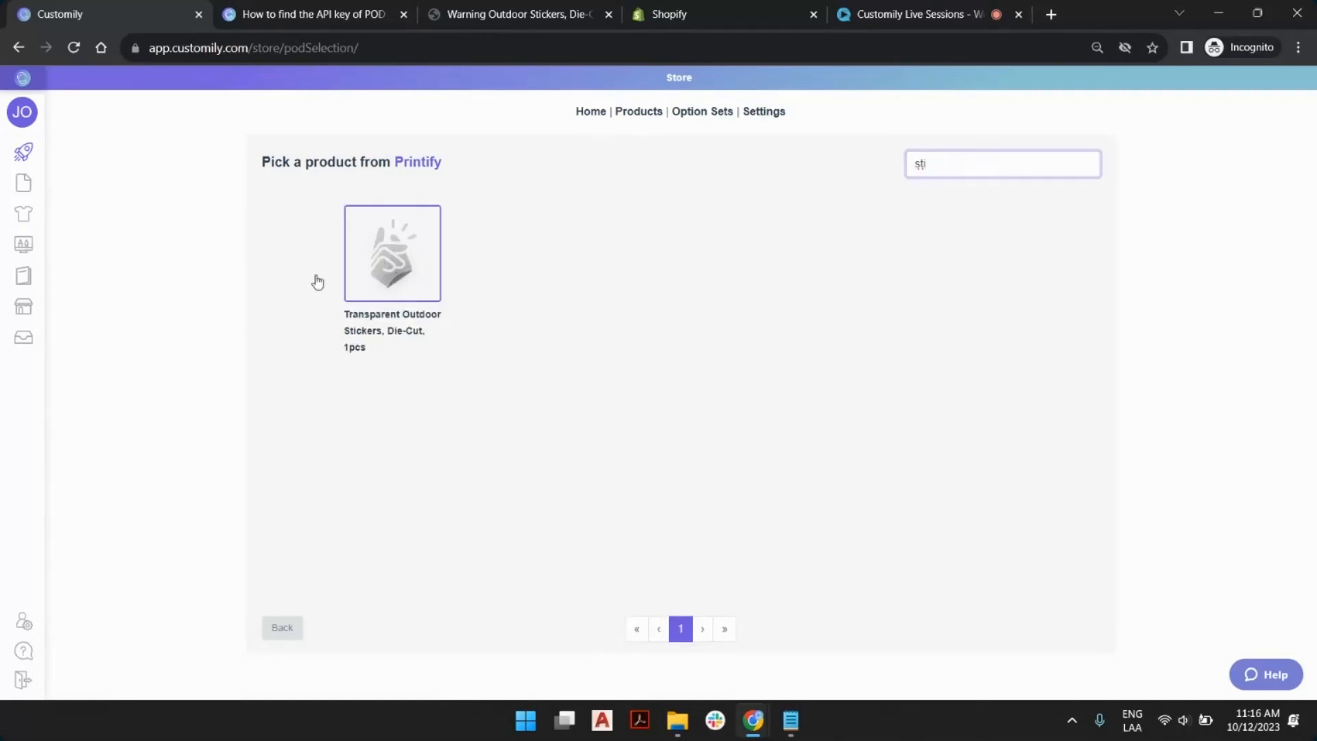
click(399, 251)
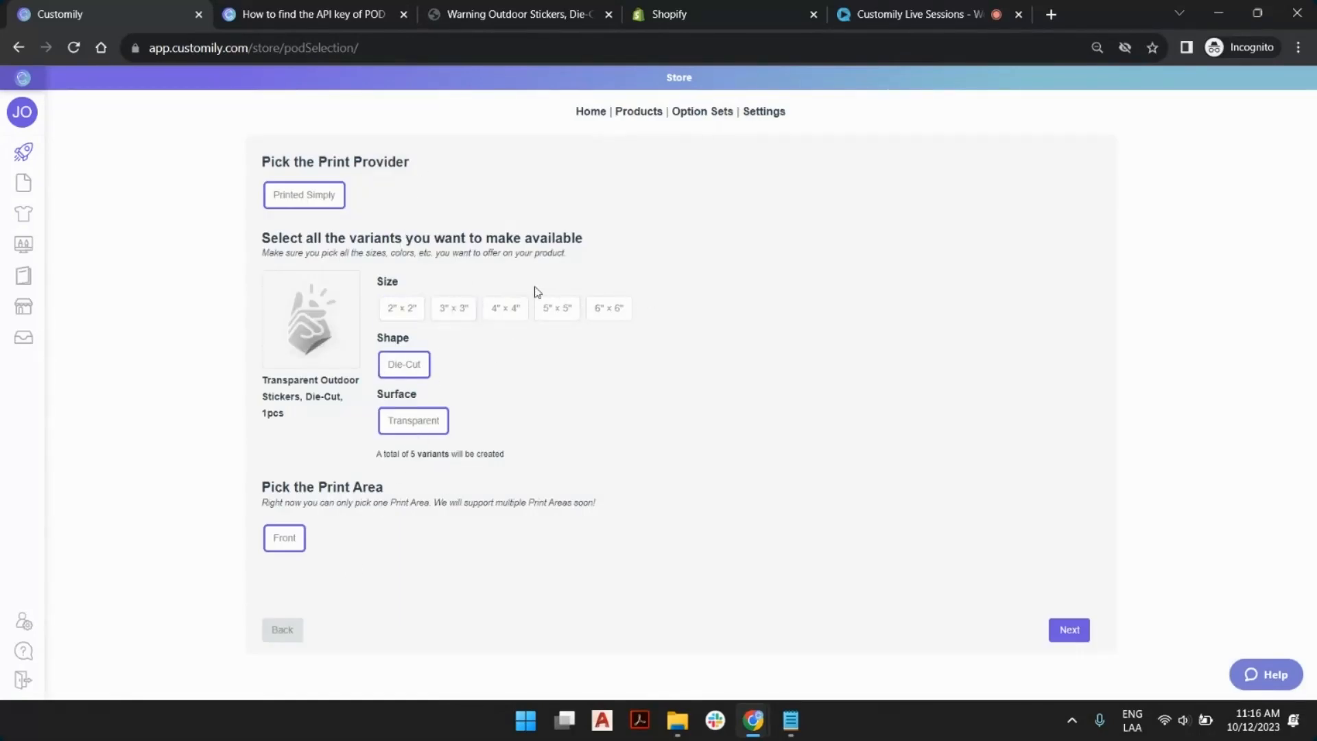
Offer only the 5" x 5" size of the die-cut sticker and continue to choosing the print area design.
click(607, 308)
click(555, 310)
click(506, 310)
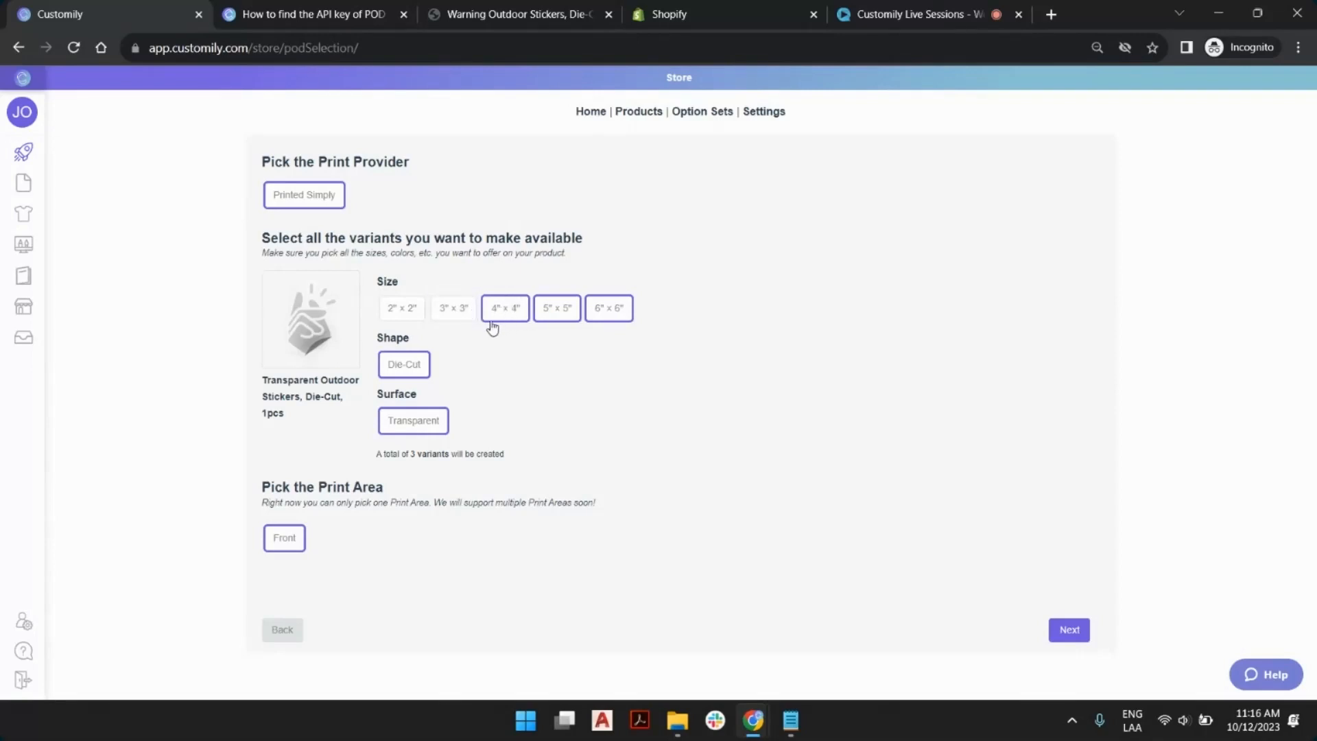
click(508, 307)
click(627, 314)
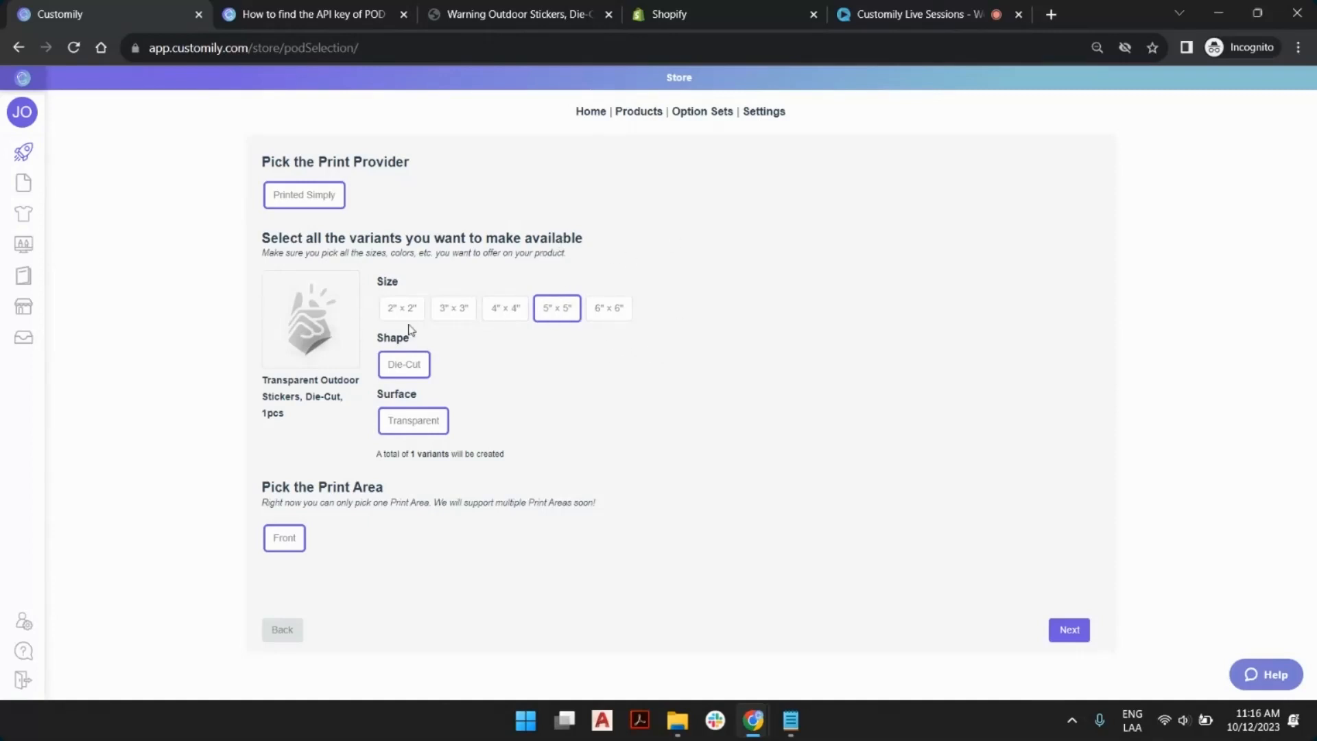
click(1079, 632)
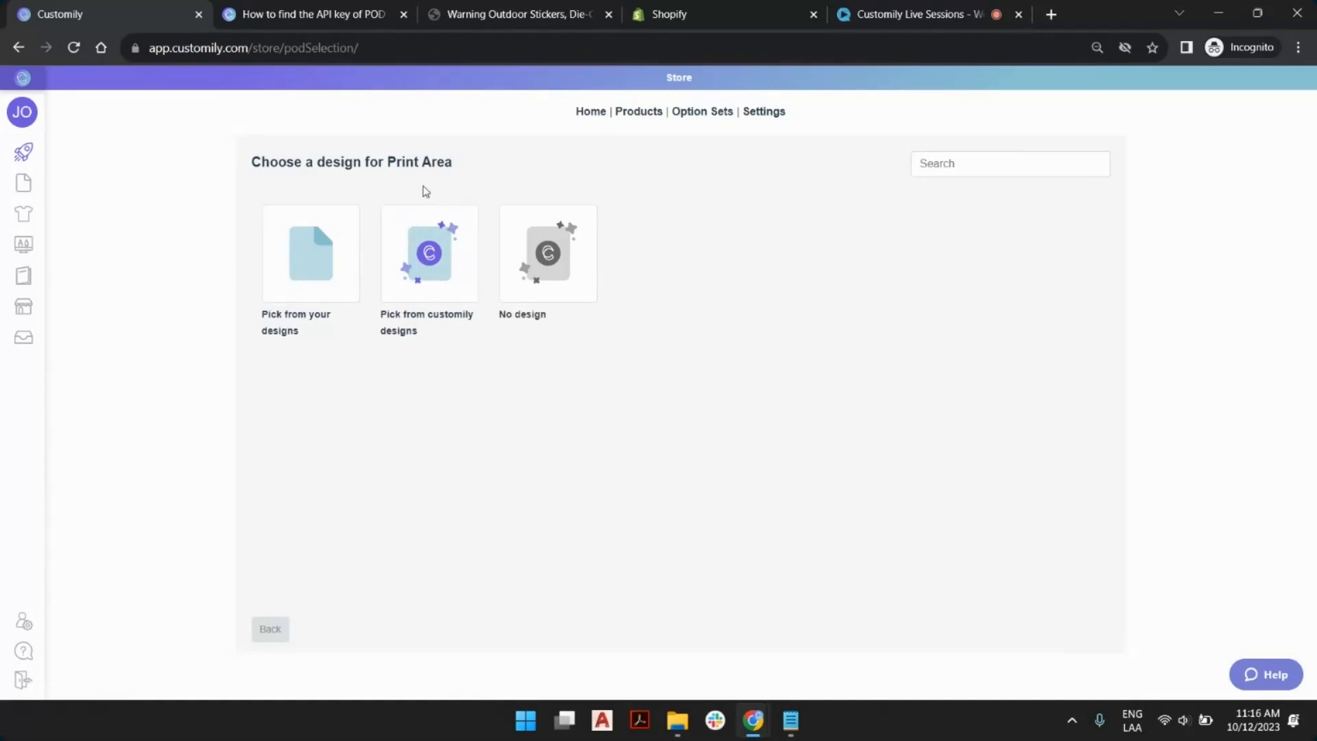
Browse the Customily design library's Dome Acrylic Plaque and Halloween categories through page 3, and return to the design source choice.
click(427, 259)
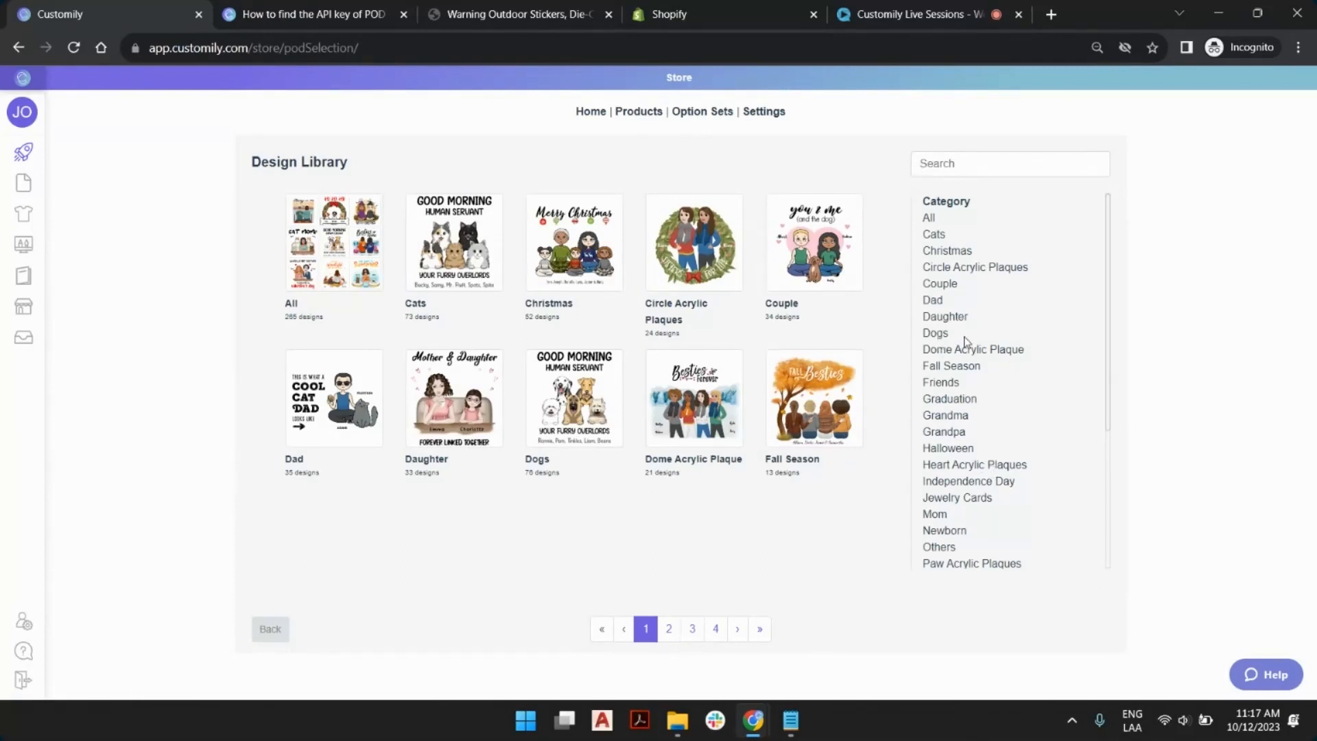
click(995, 351)
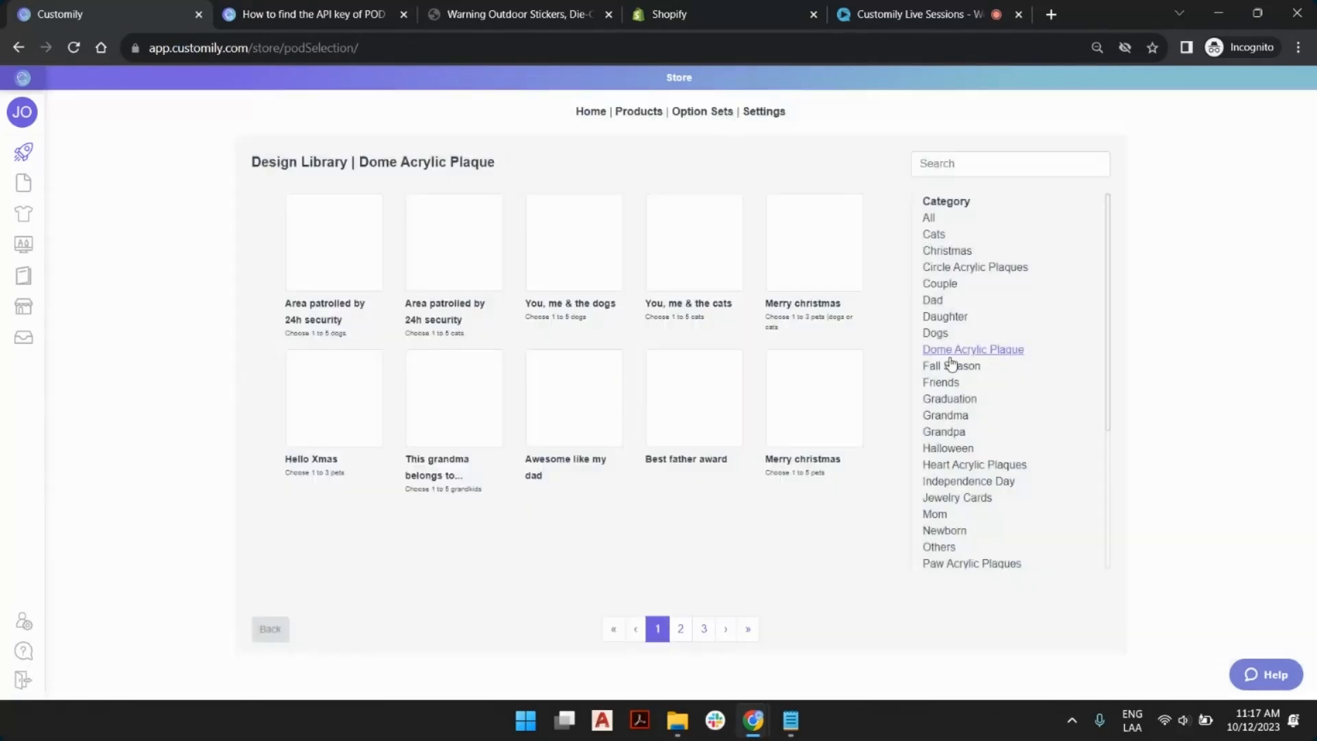
click(950, 450)
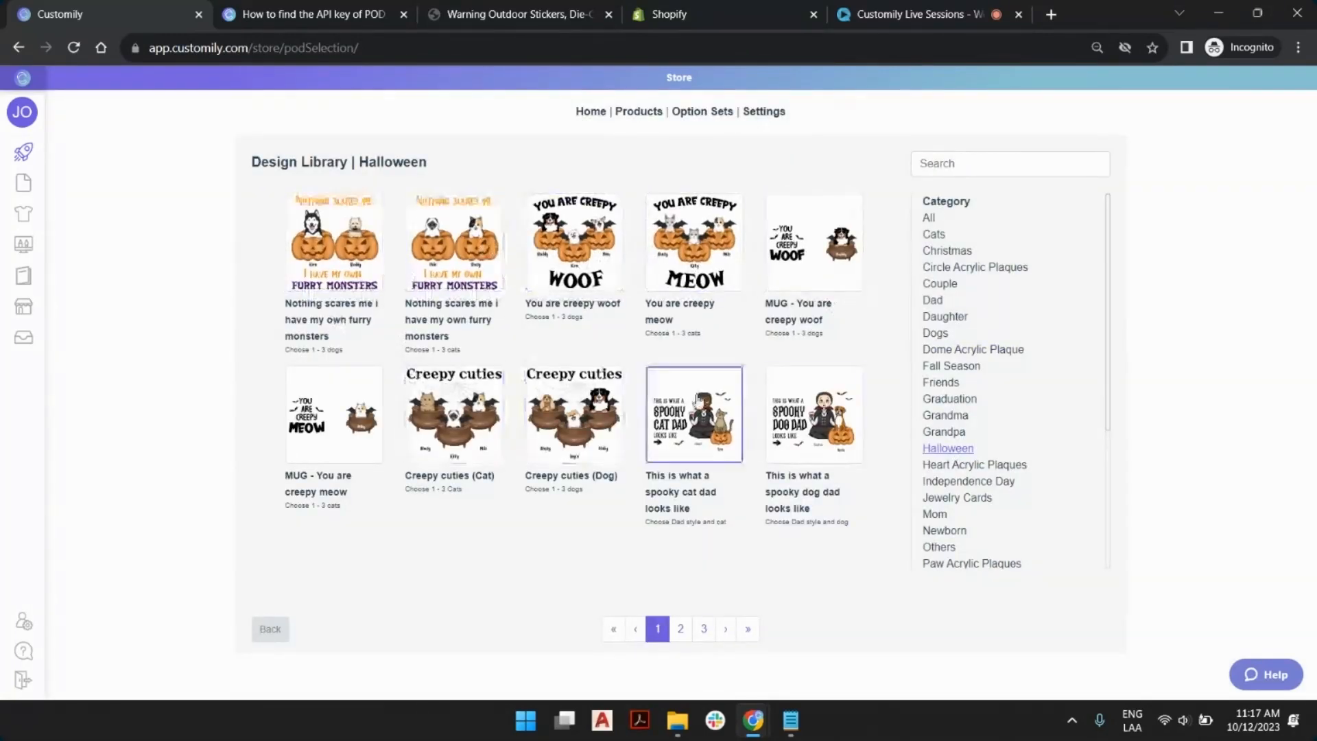
scroll(991, 380, down, 3)
scroll(982, 503, up, 1)
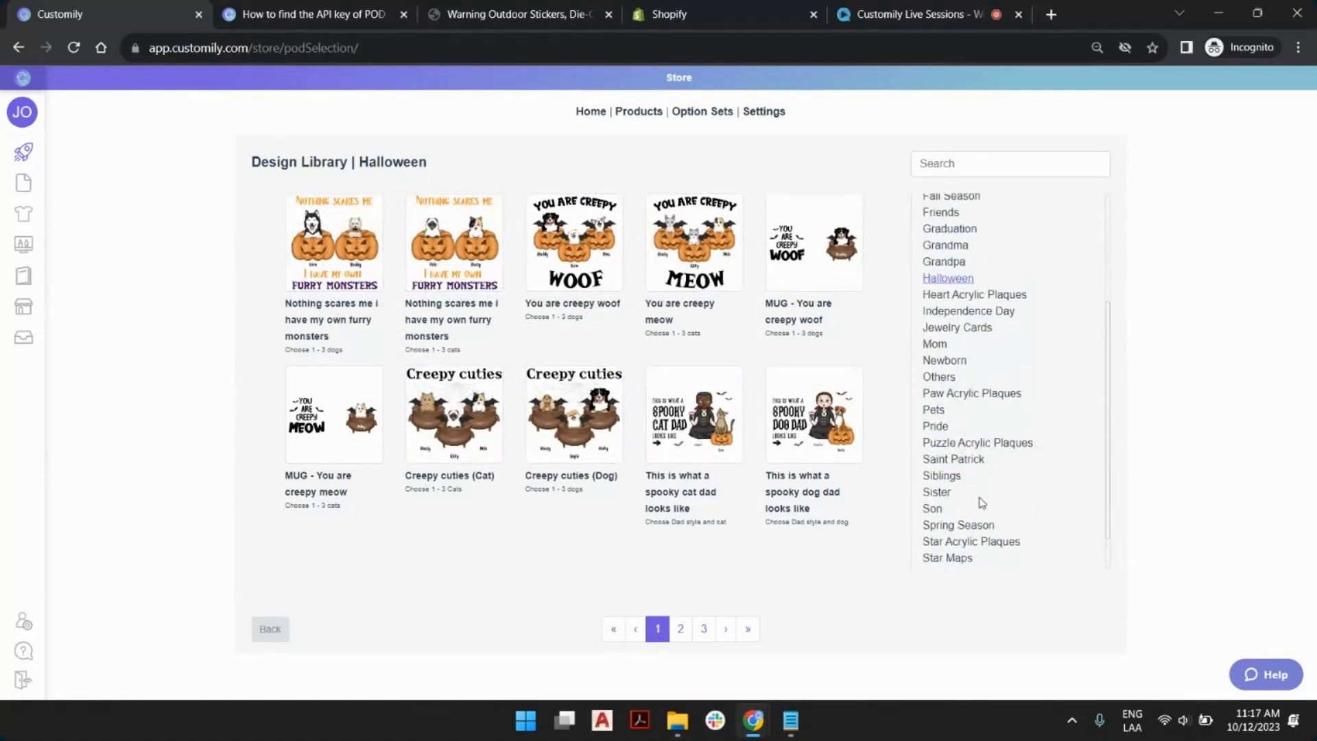
scroll(982, 503, up, 3)
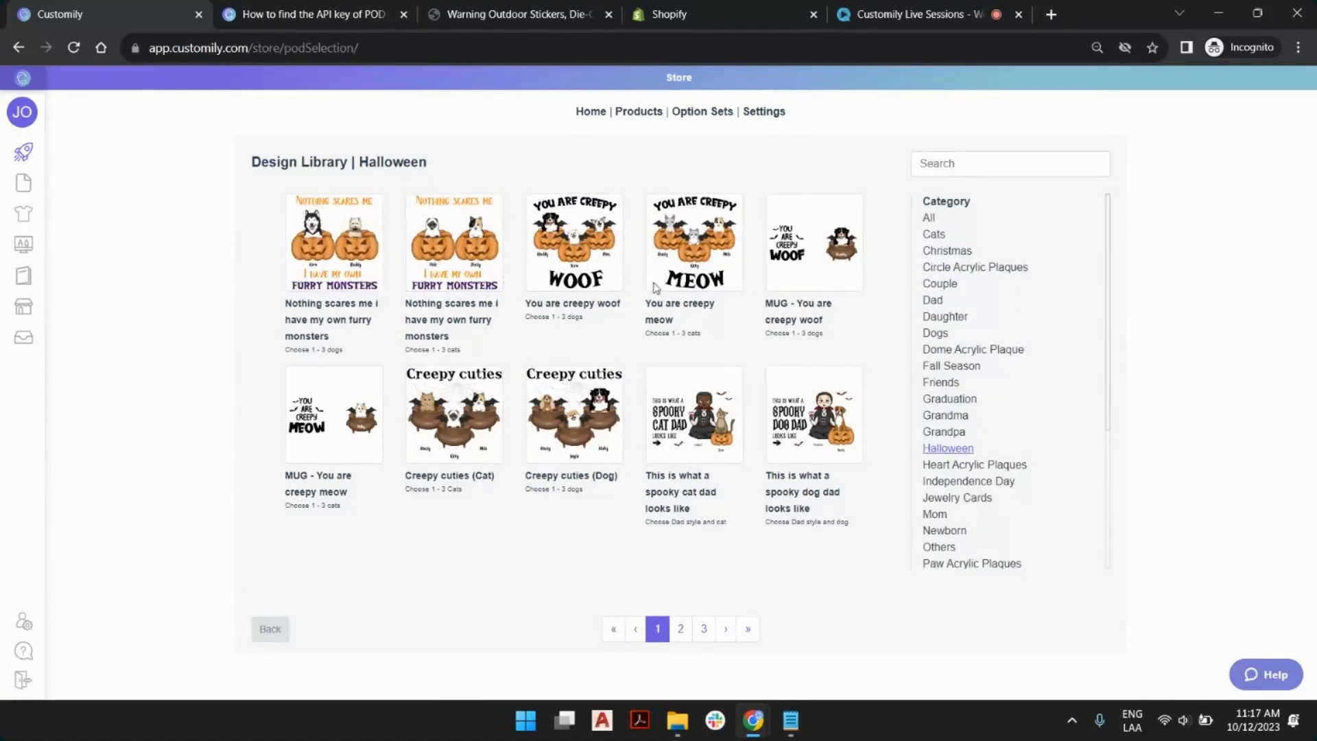
click(681, 628)
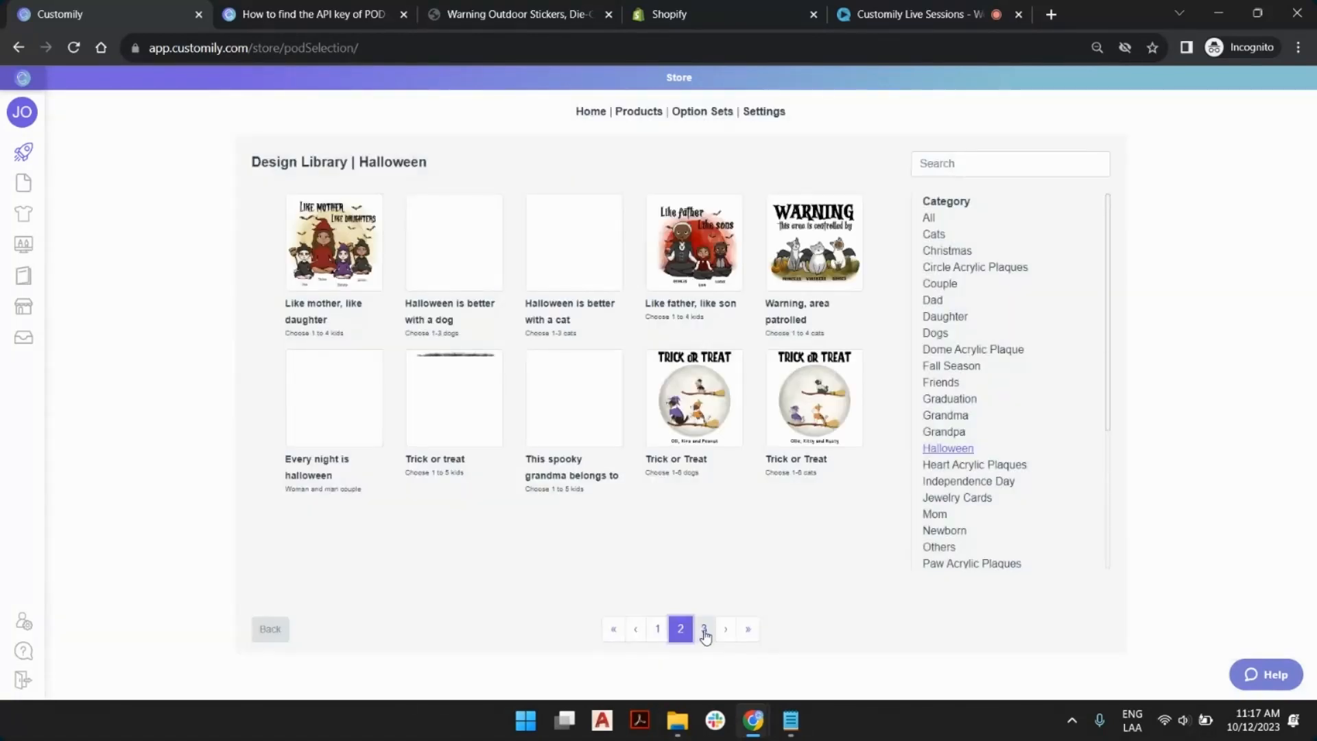
click(704, 629)
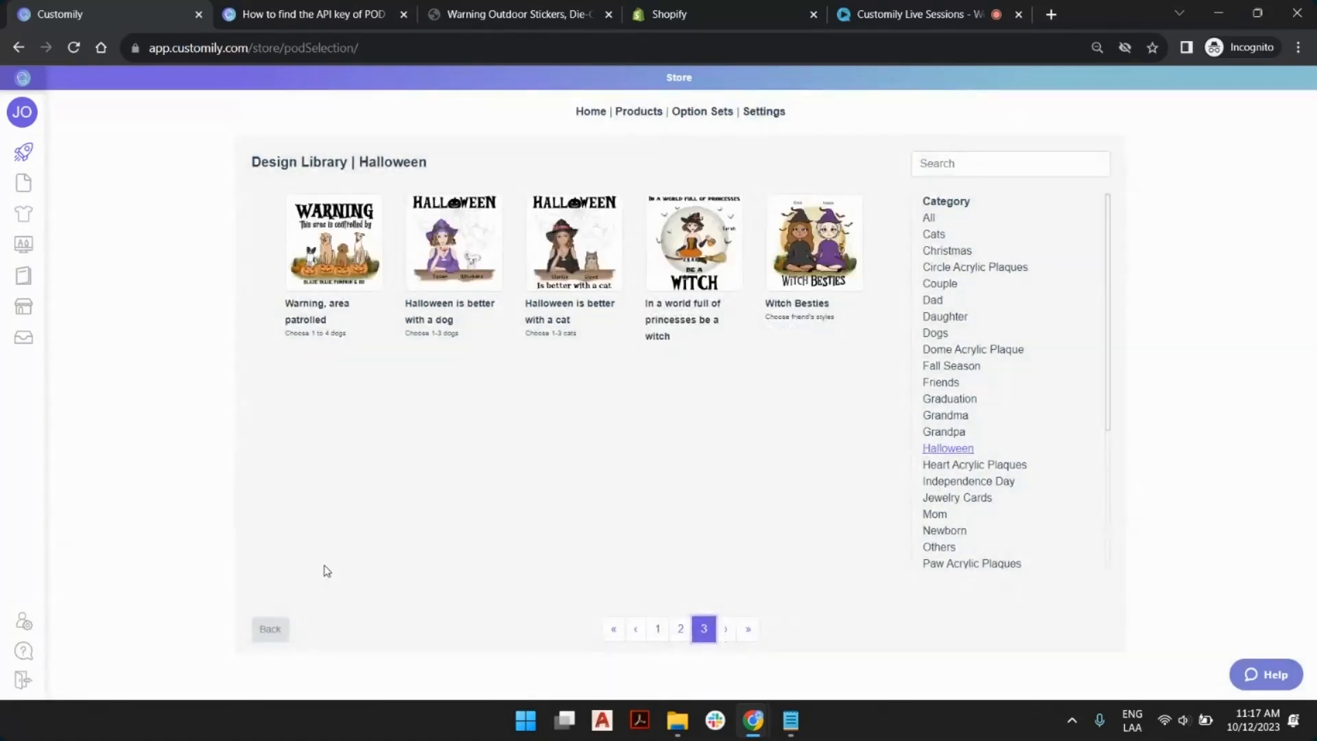
click(268, 636)
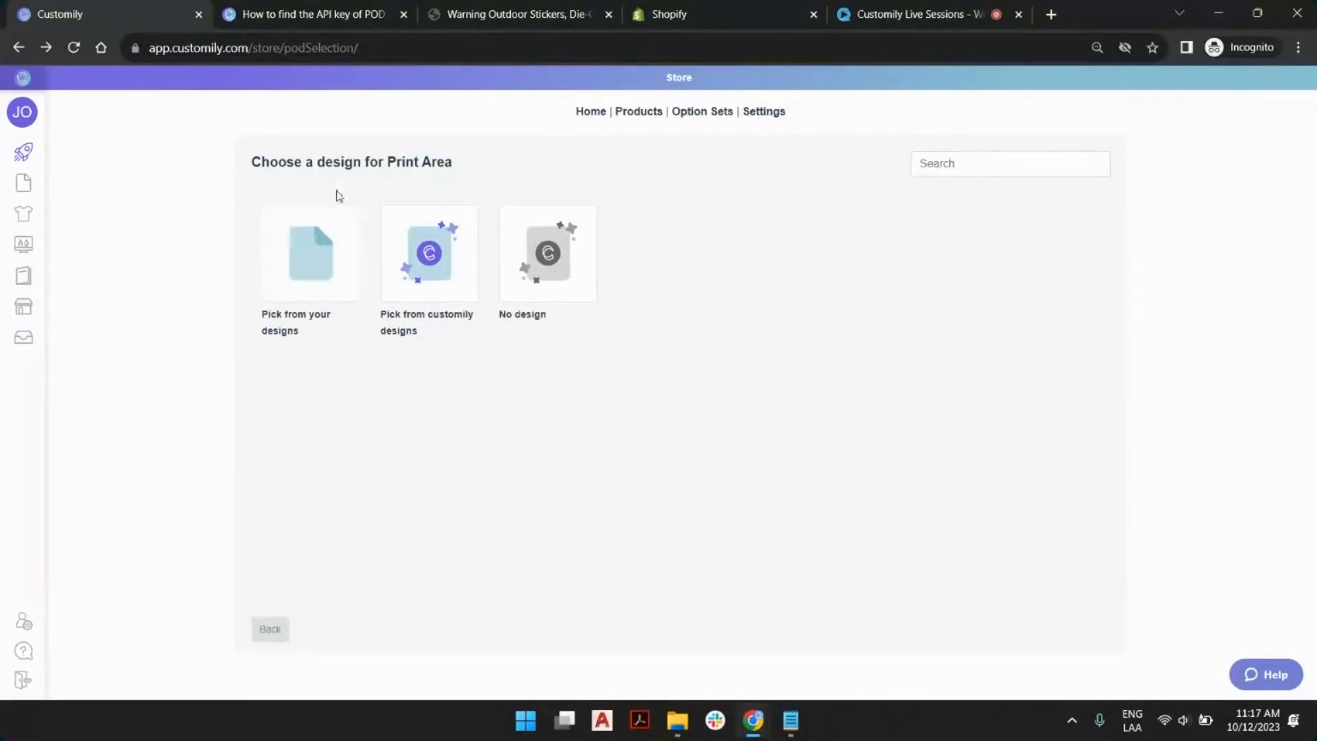
Review the existing Warning Outdoor Stickers, Die-Cut listing in the Shopify storefront.
click(515, 8)
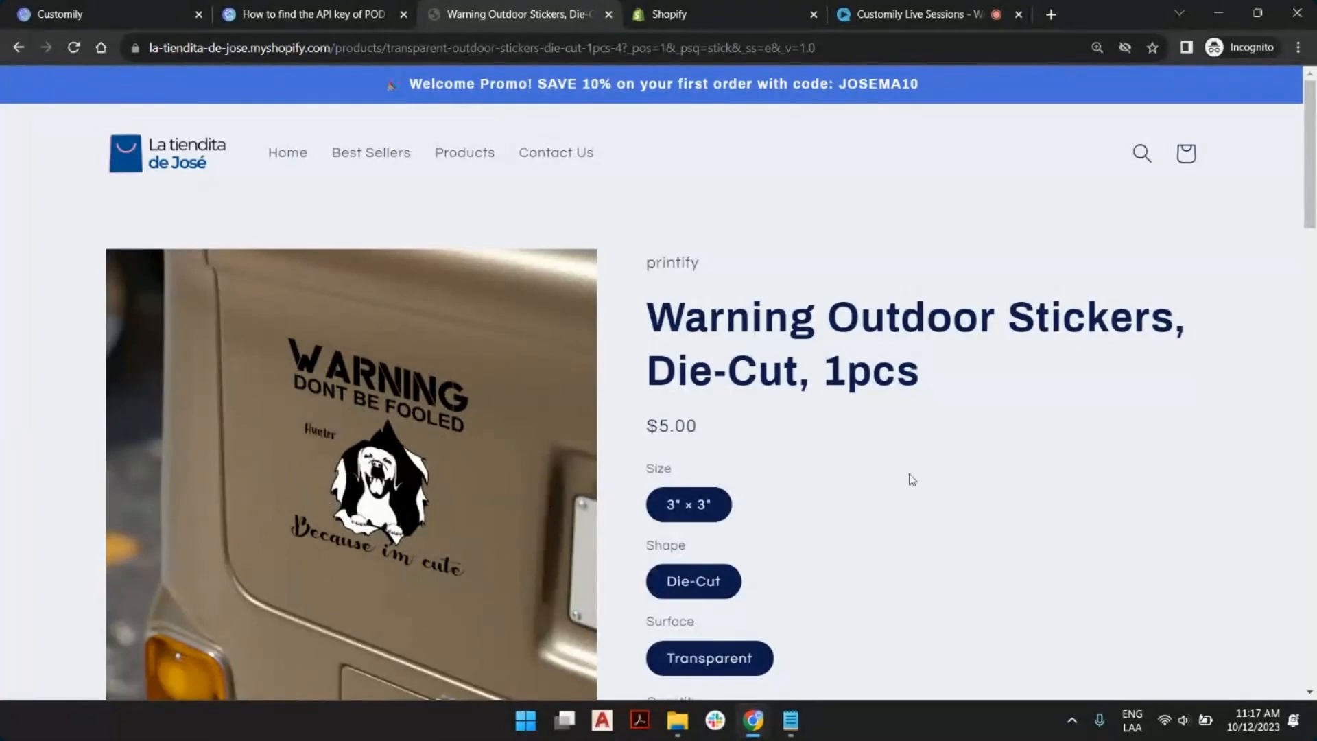
scroll(912, 479, down, 5)
scroll(906, 426, up, 5)
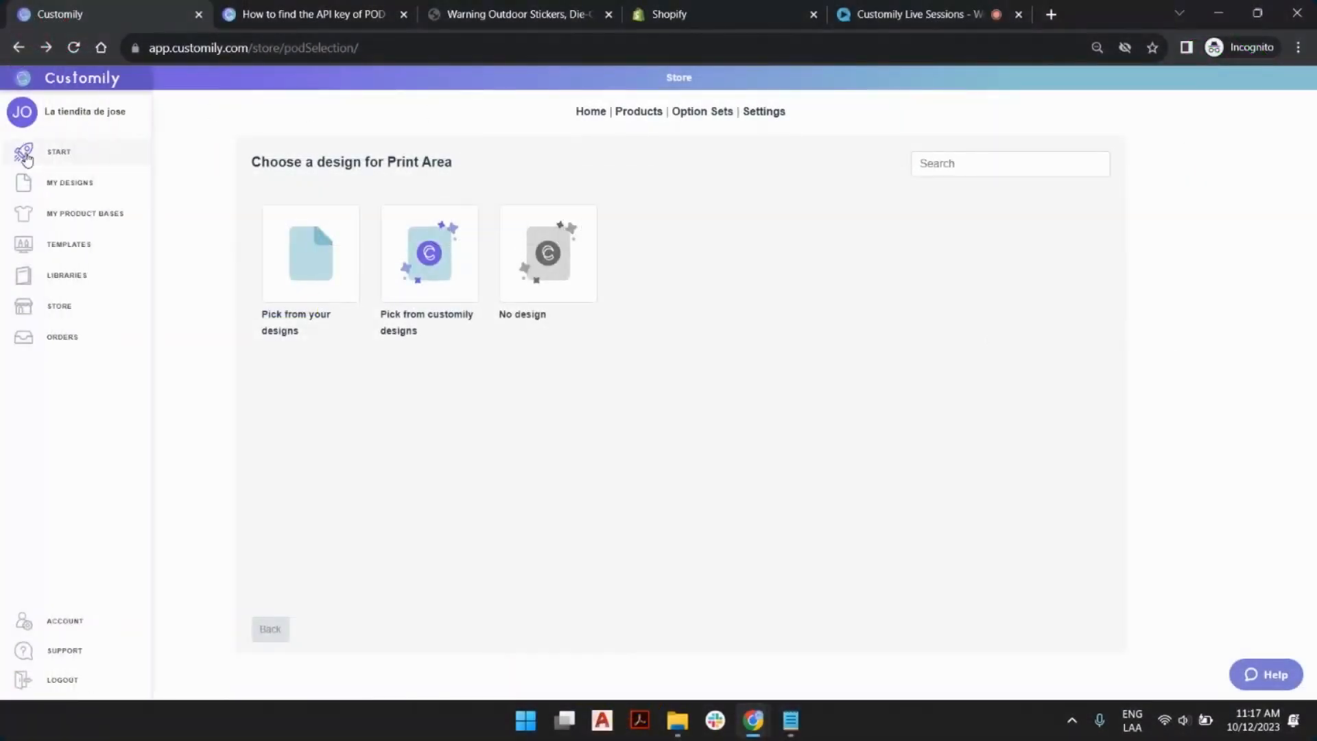
Leave the product setup in Customily and open the list of image libraries.
click(25, 158)
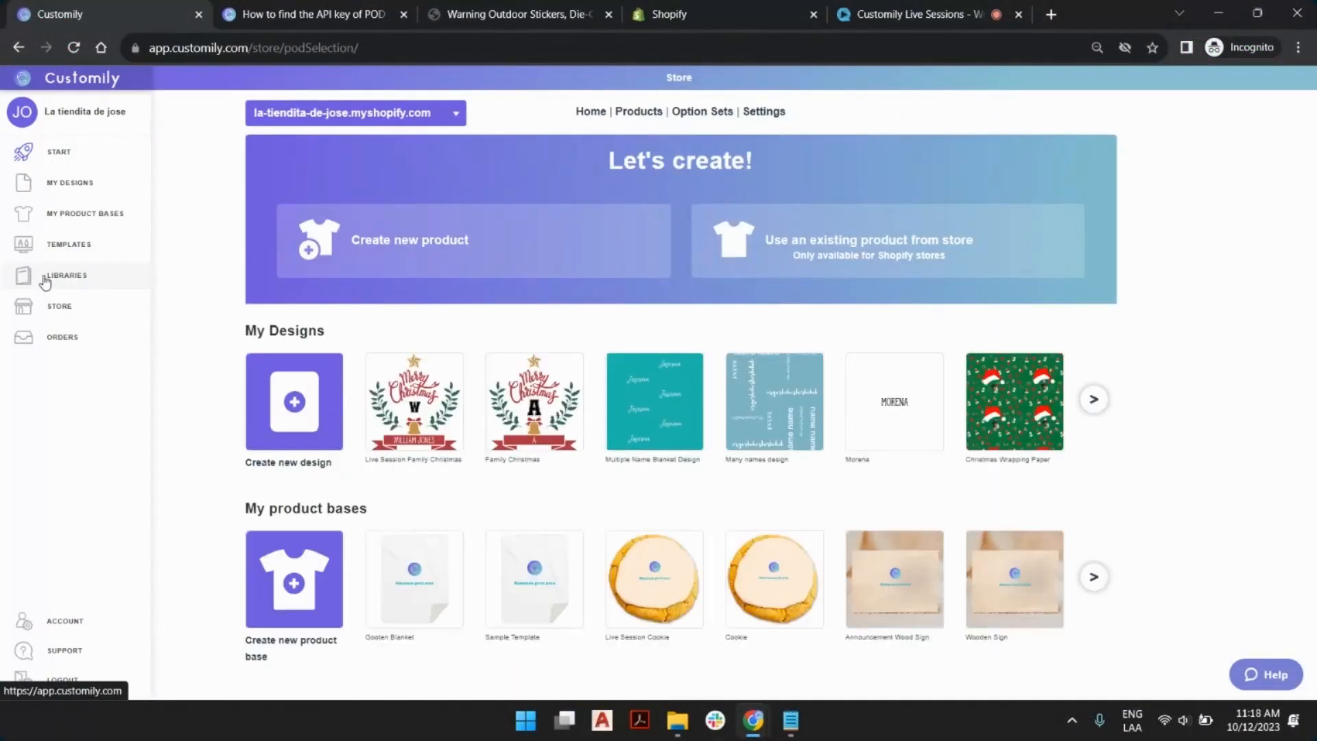
click(46, 279)
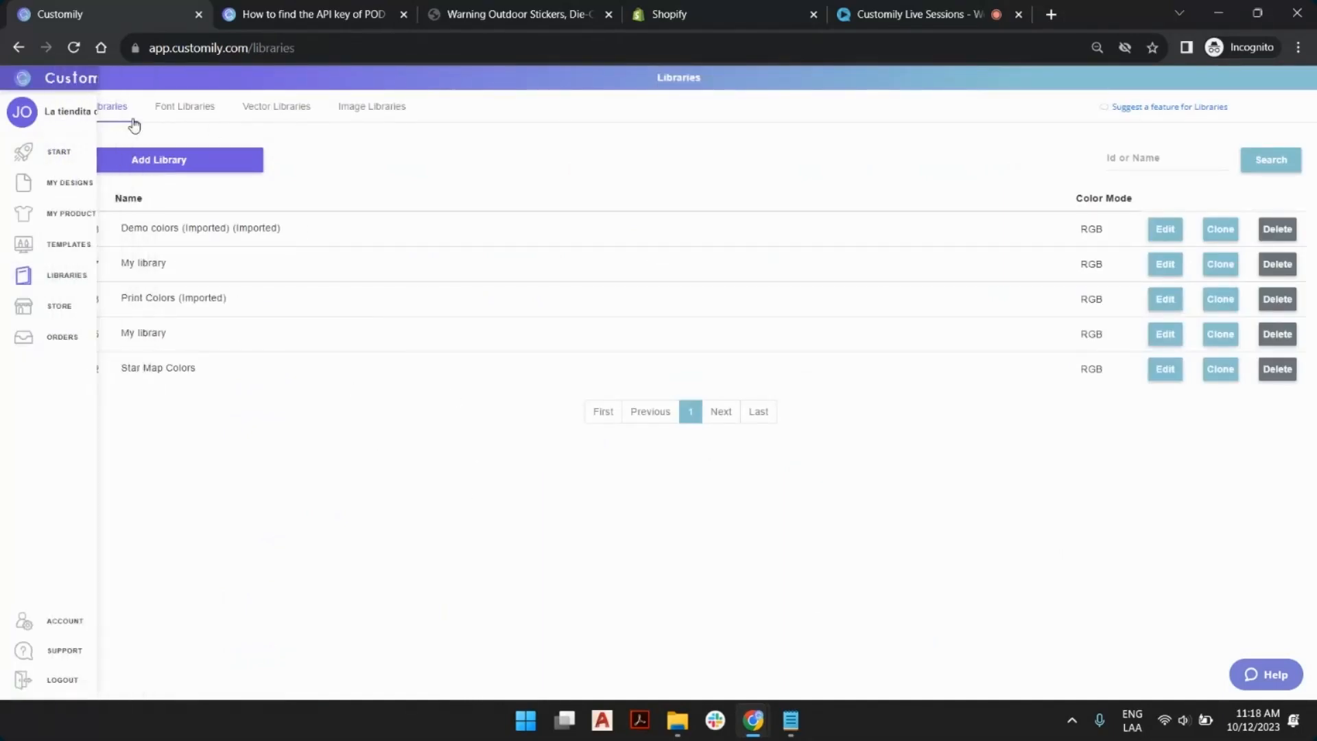
click(369, 110)
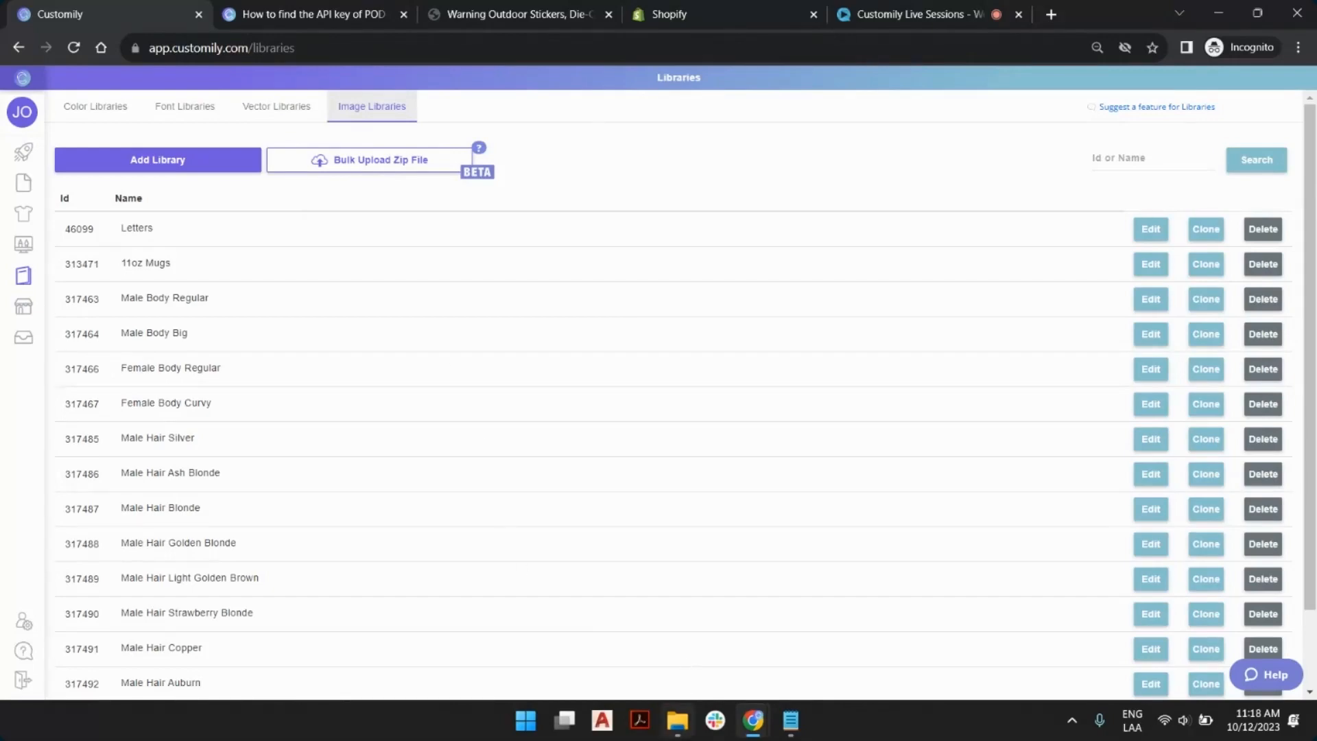
Switch to File Explorer, look through the 10-12 folder and select all of its dog PNG images.
click(681, 734)
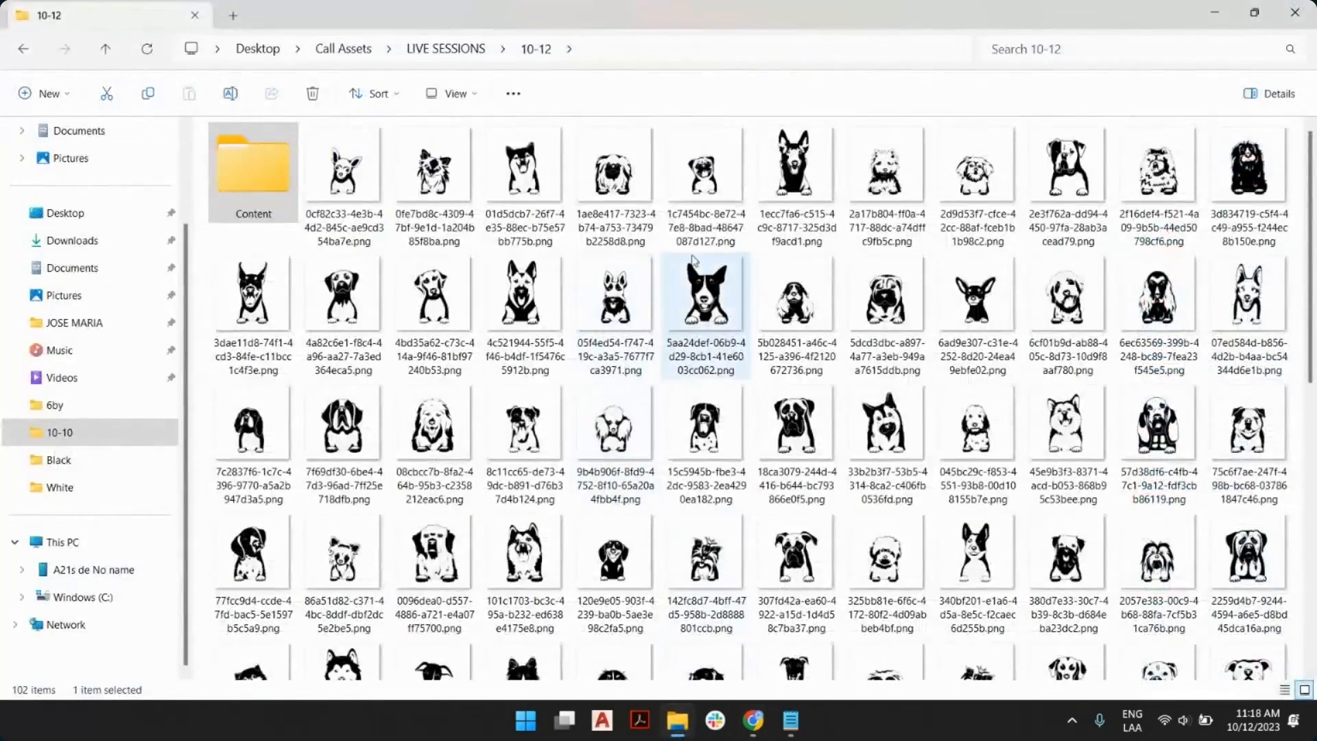
scroll(796, 227, down, 5)
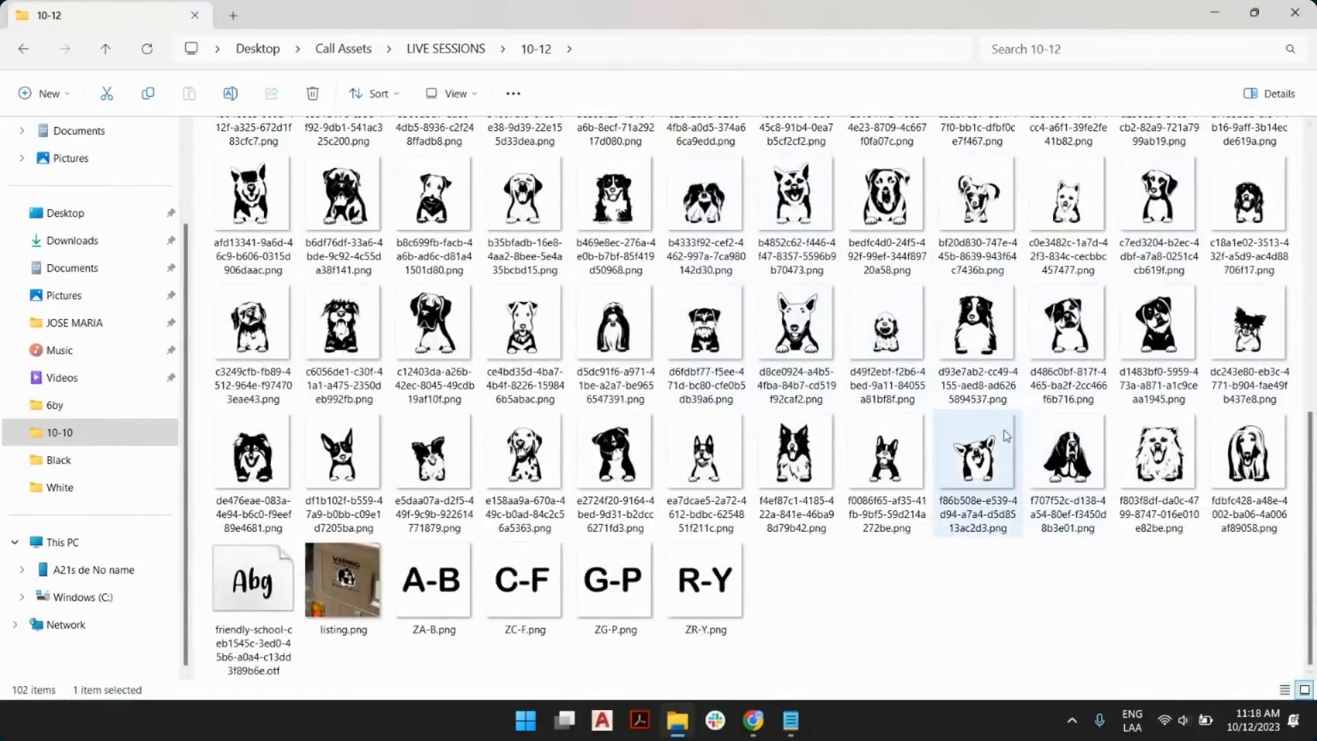
scroll(919, 412, up, 5)
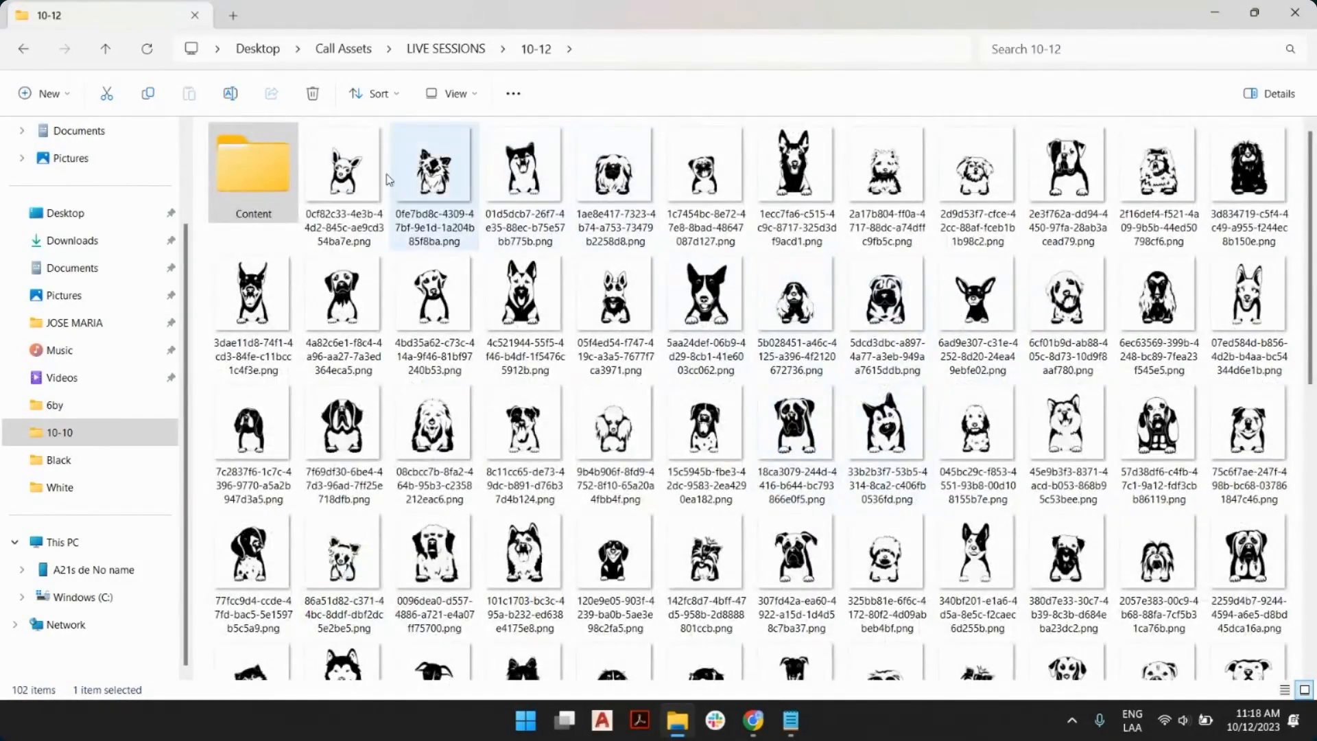
click(364, 192)
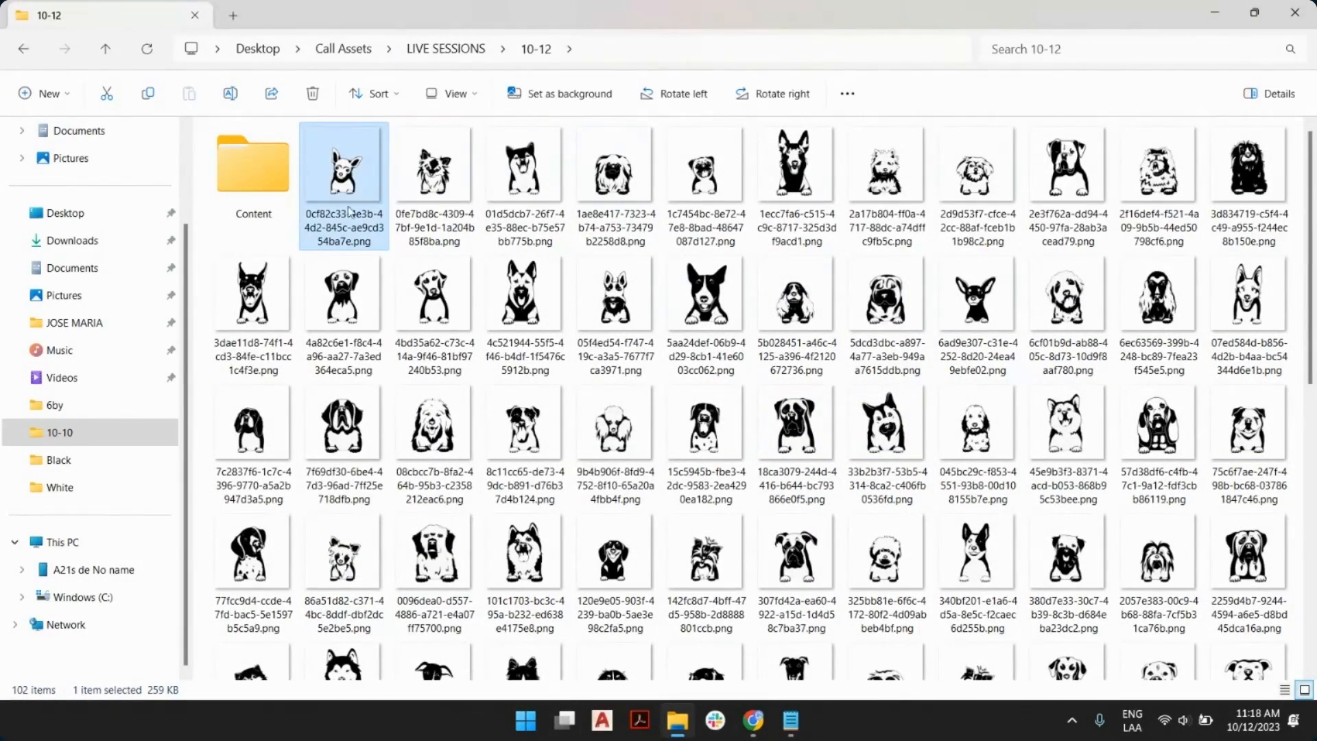
click(349, 303)
click(397, 245)
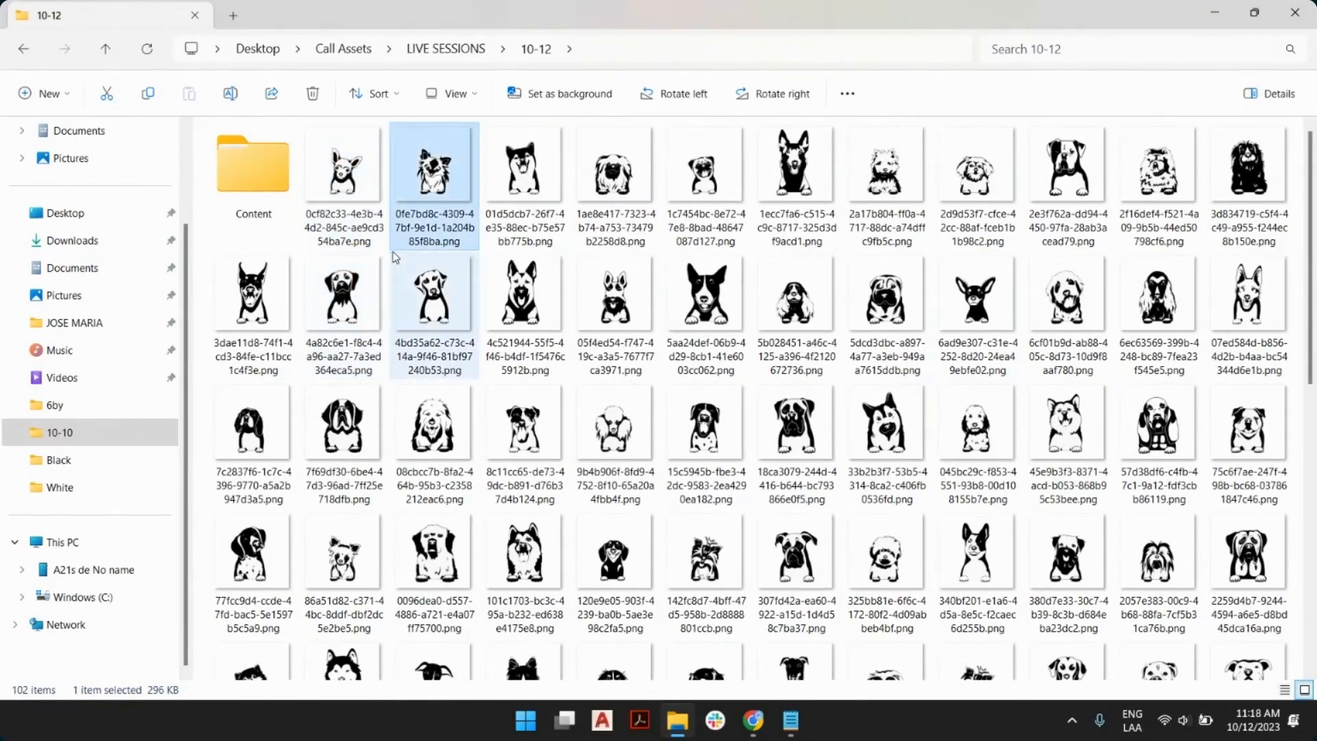
click(305, 128)
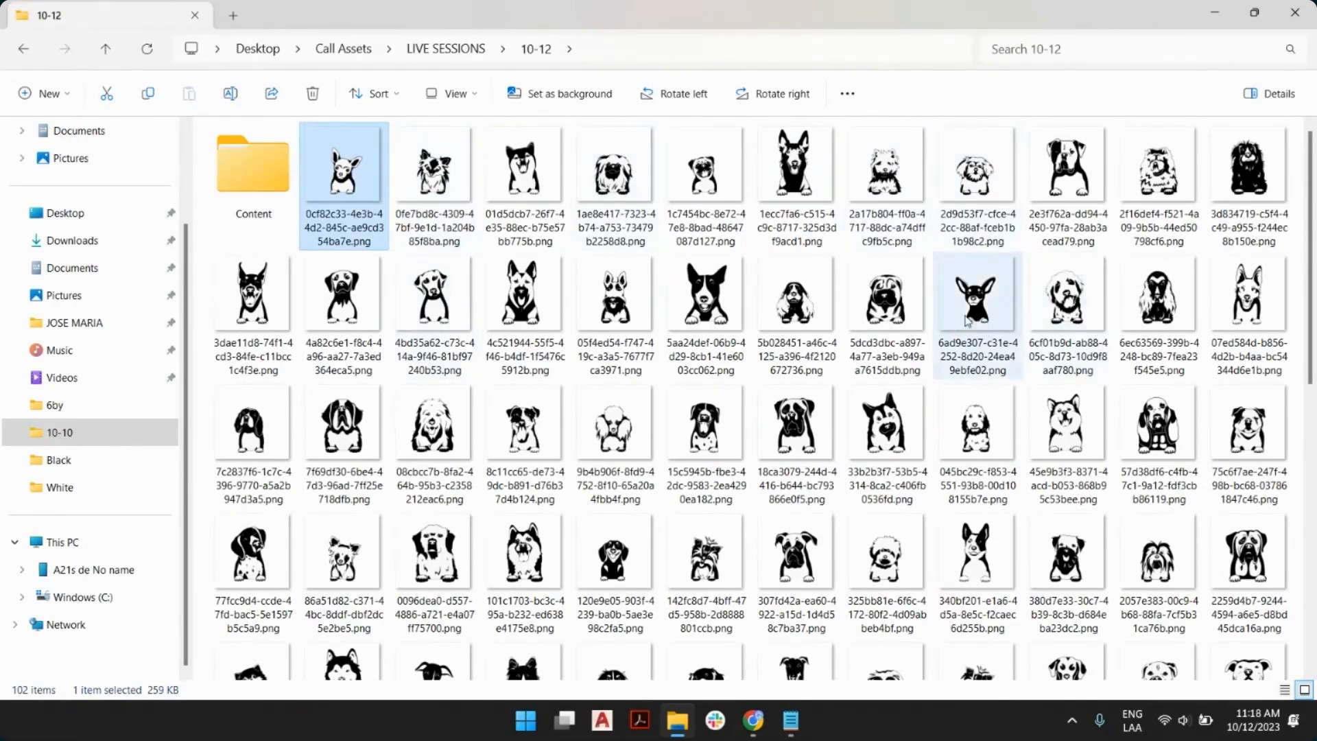
scroll(981, 316, down, 10)
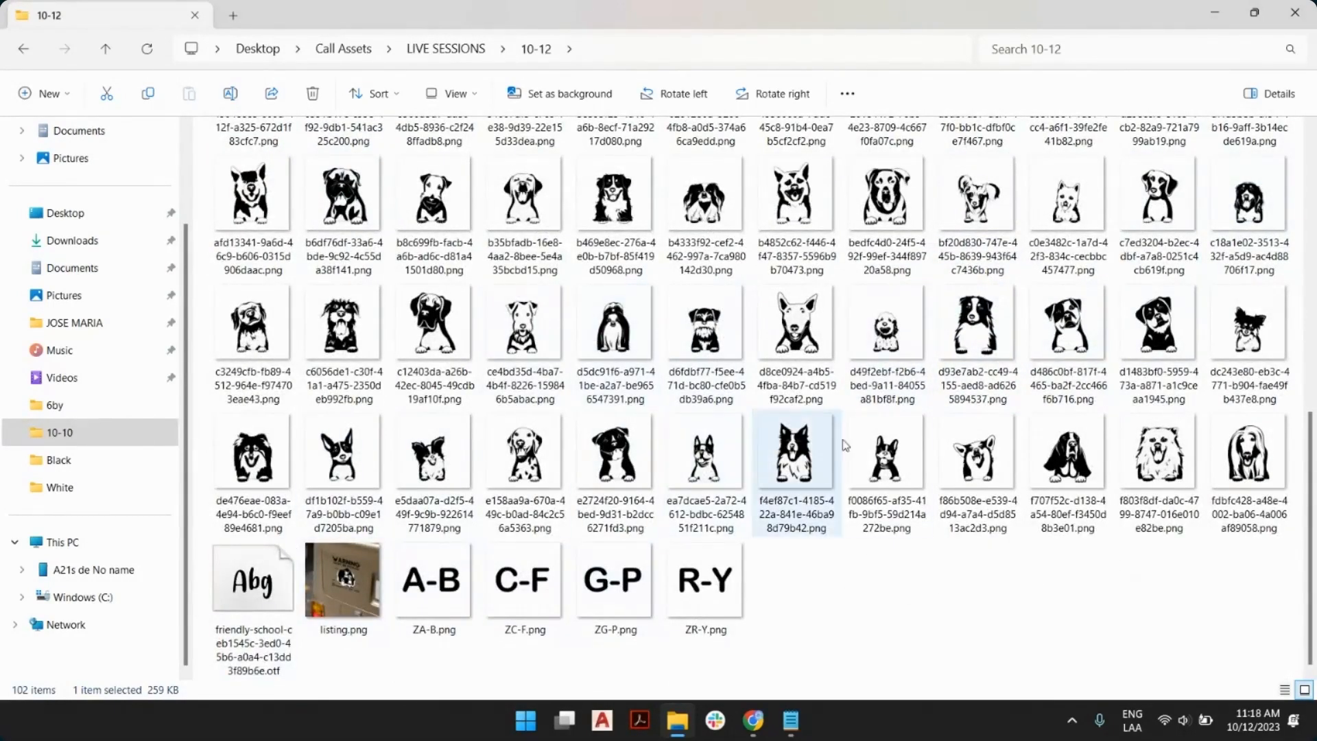
scroll(884, 343, up, 10)
scroll(538, 262, down, 10)
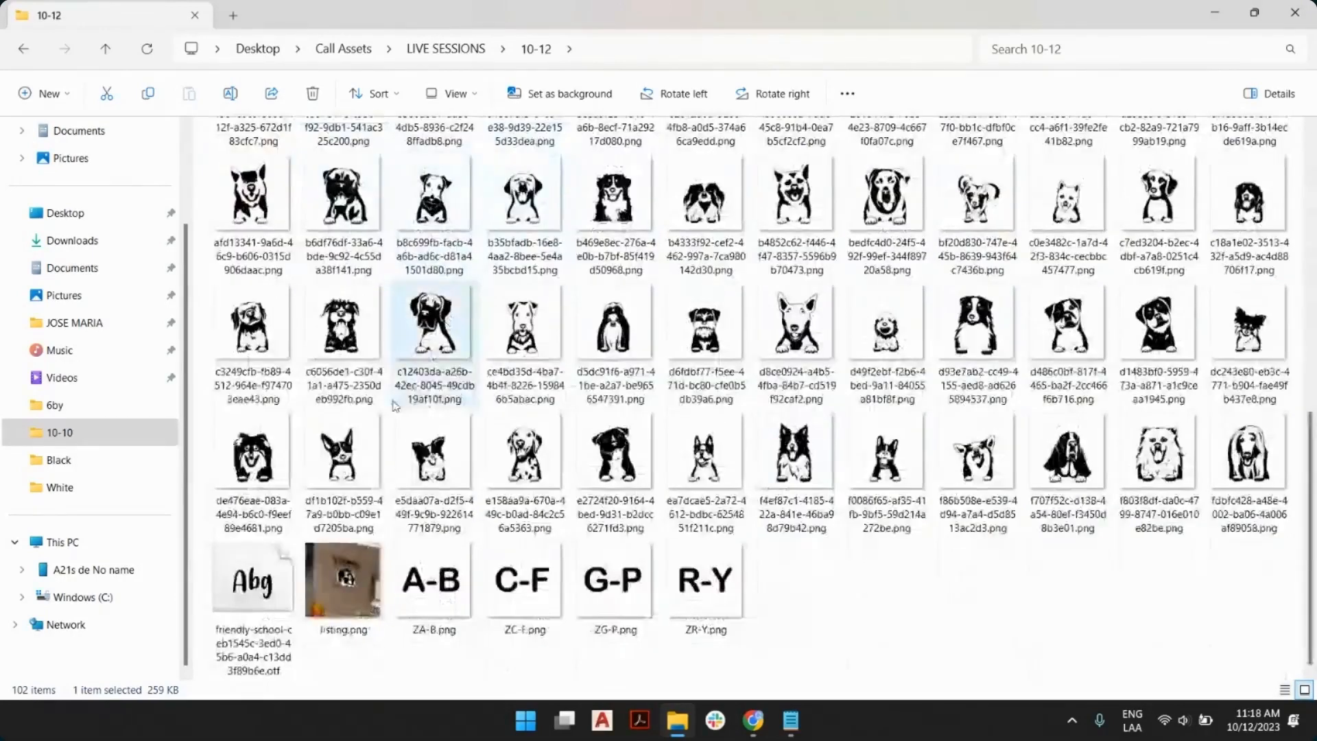
shift+click(1264, 475)
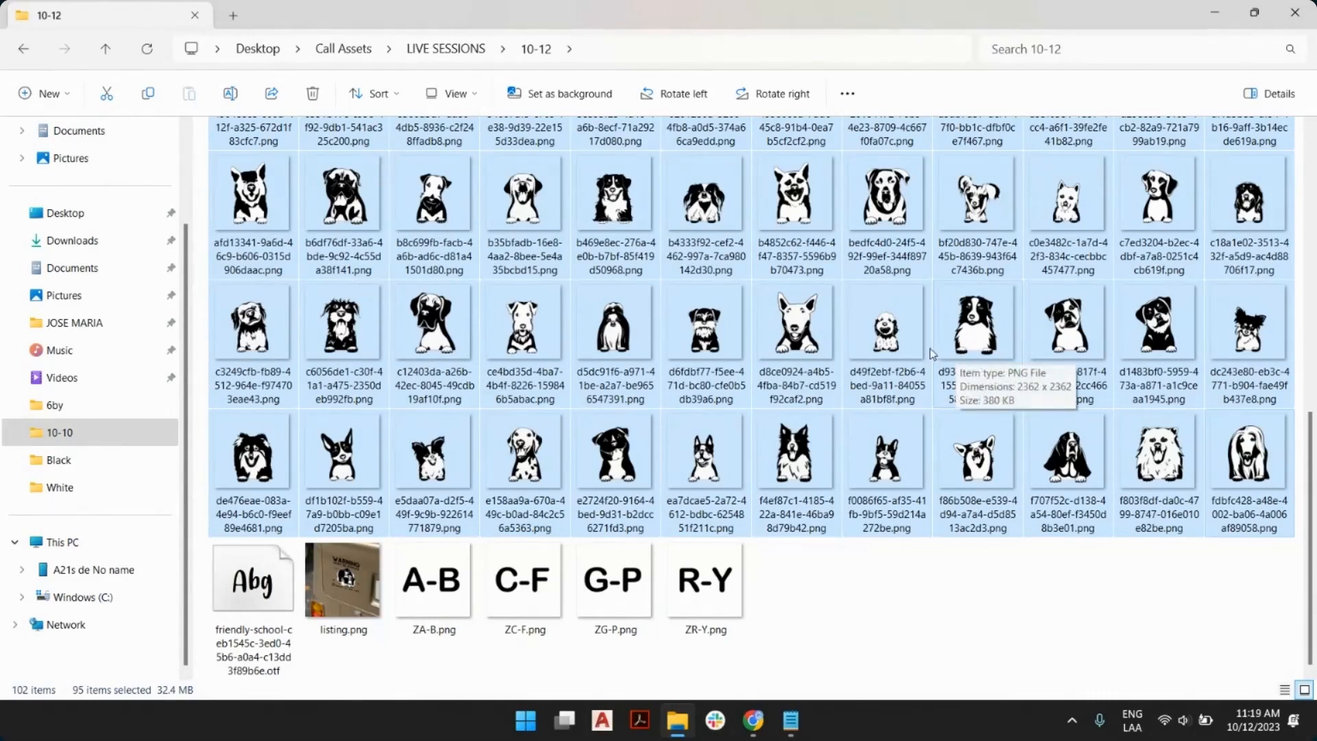
Point out the letter-range images ZA-B, ZC-F, ZG-P and ZR-Y one by one, and clear the selection.
click(451, 591)
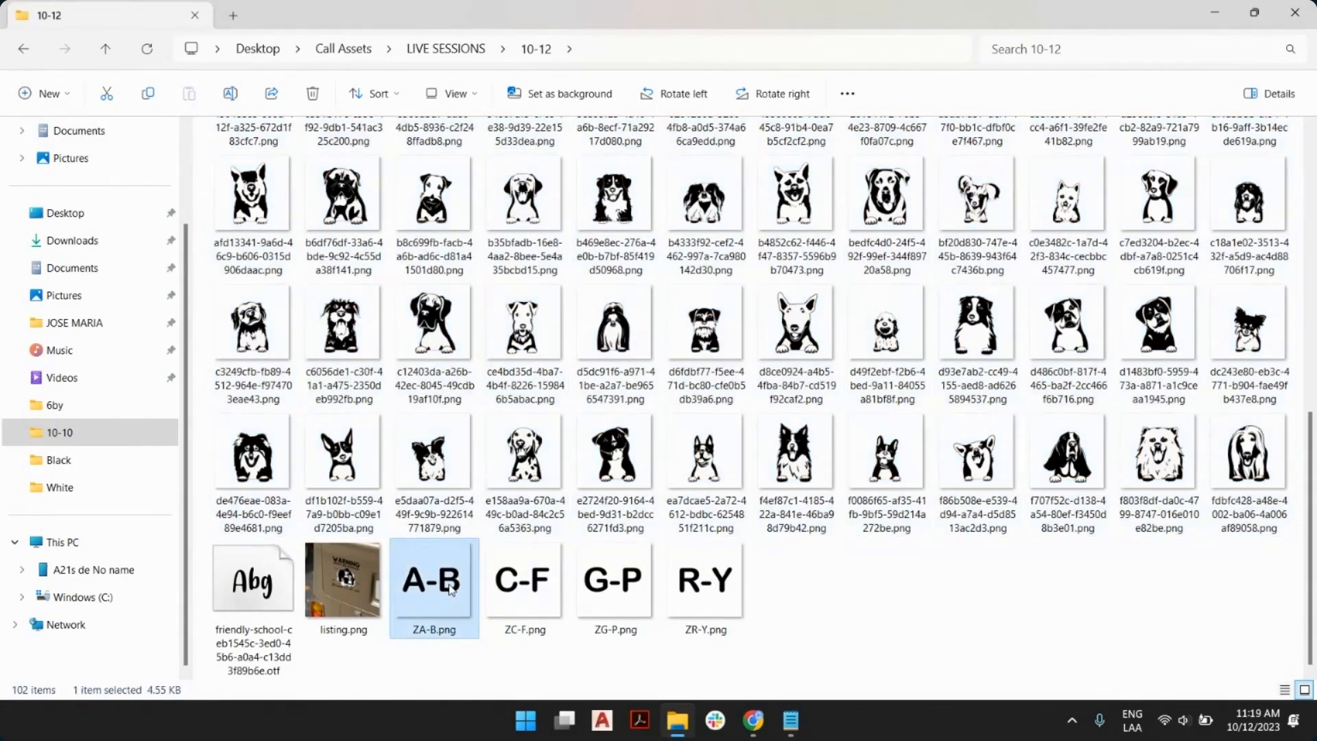
click(522, 589)
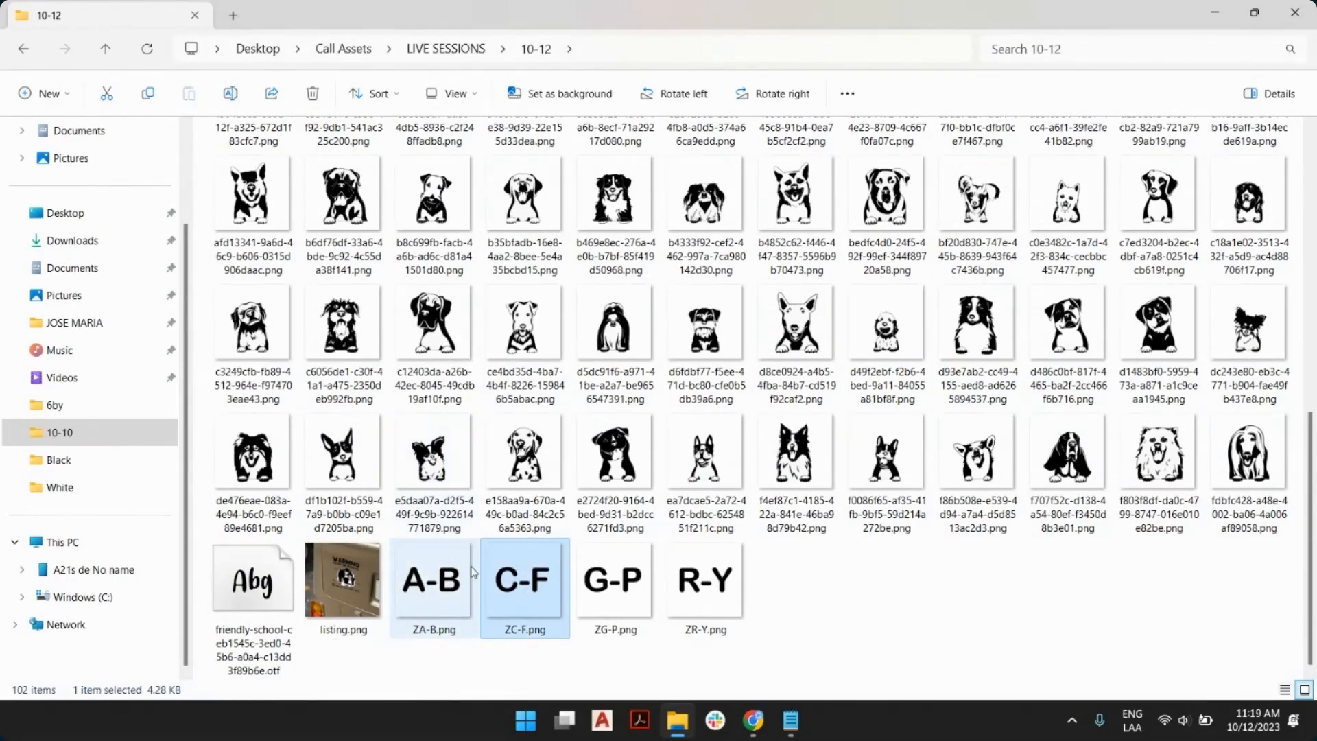
click(615, 589)
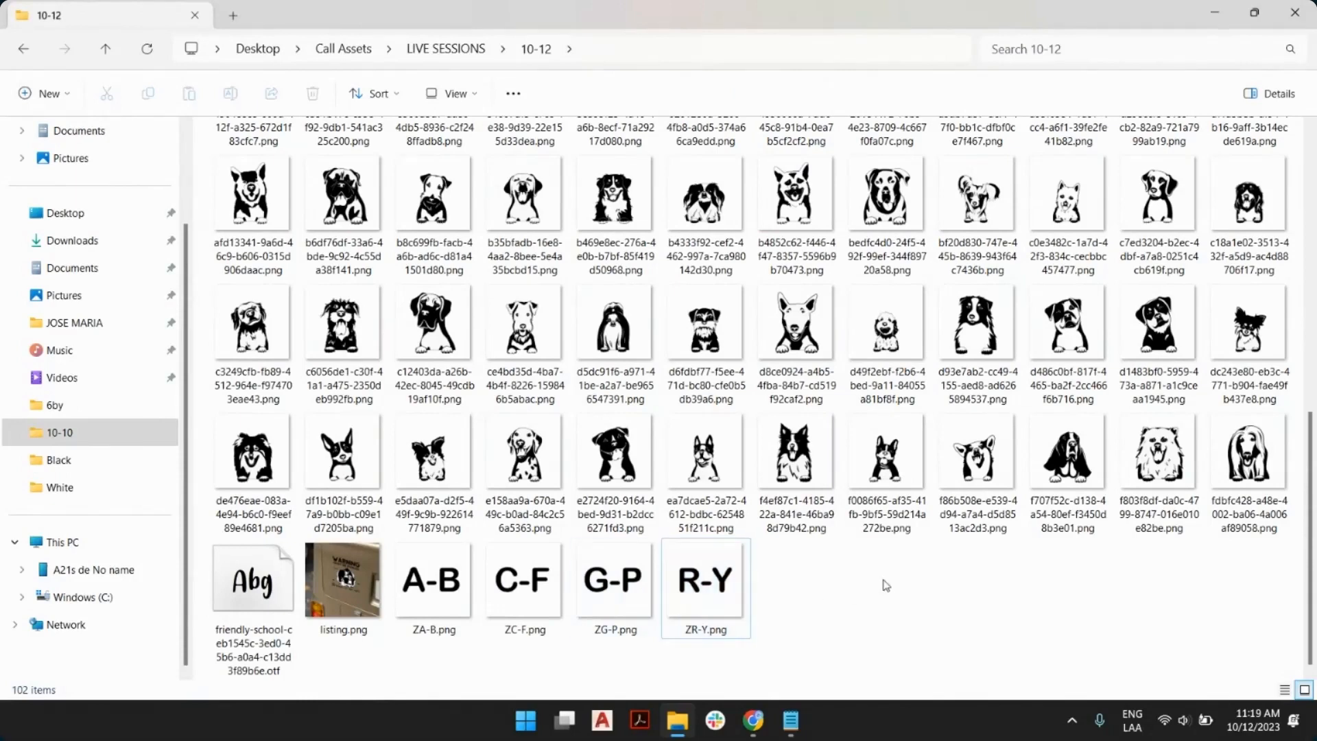
drag(884, 584, 838, 598)
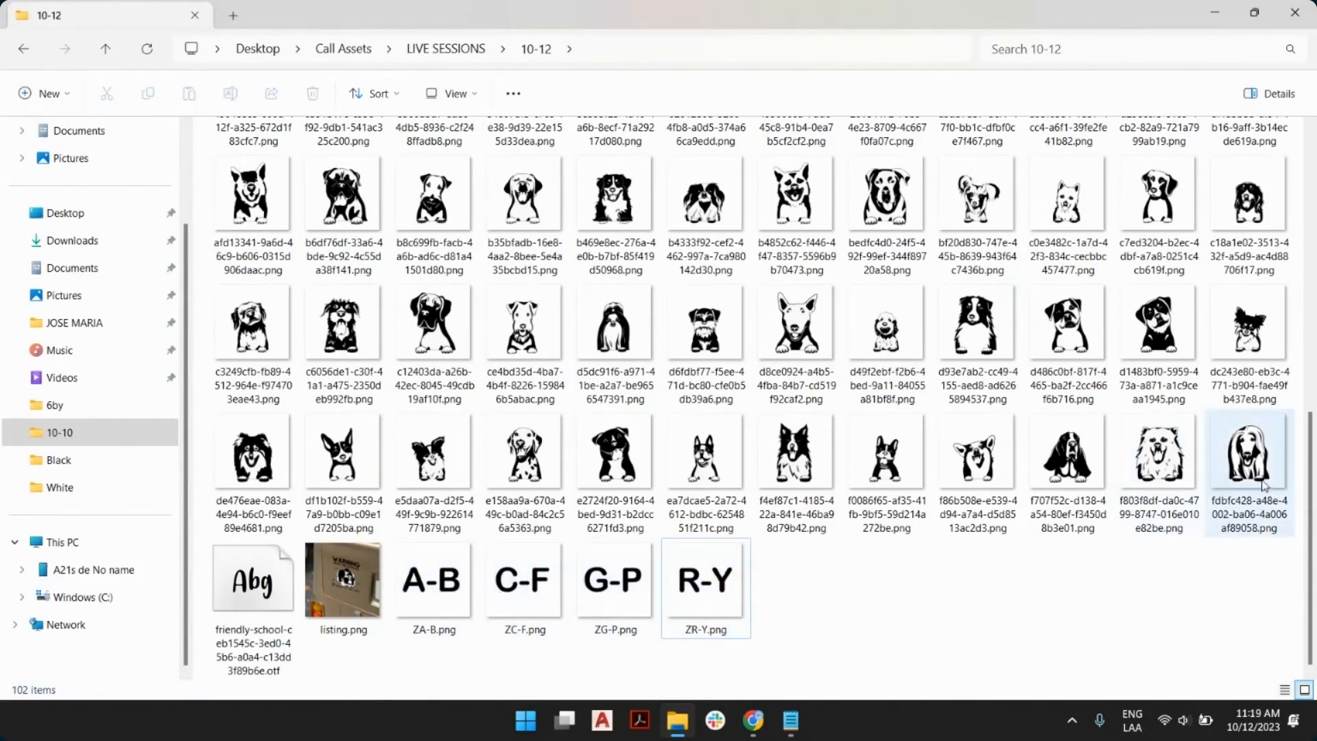
Select the full range of dog images again from the last to the first, and deselect them.
click(1220, 458)
scroll(404, 422, up, 10)
shift+click(366, 198)
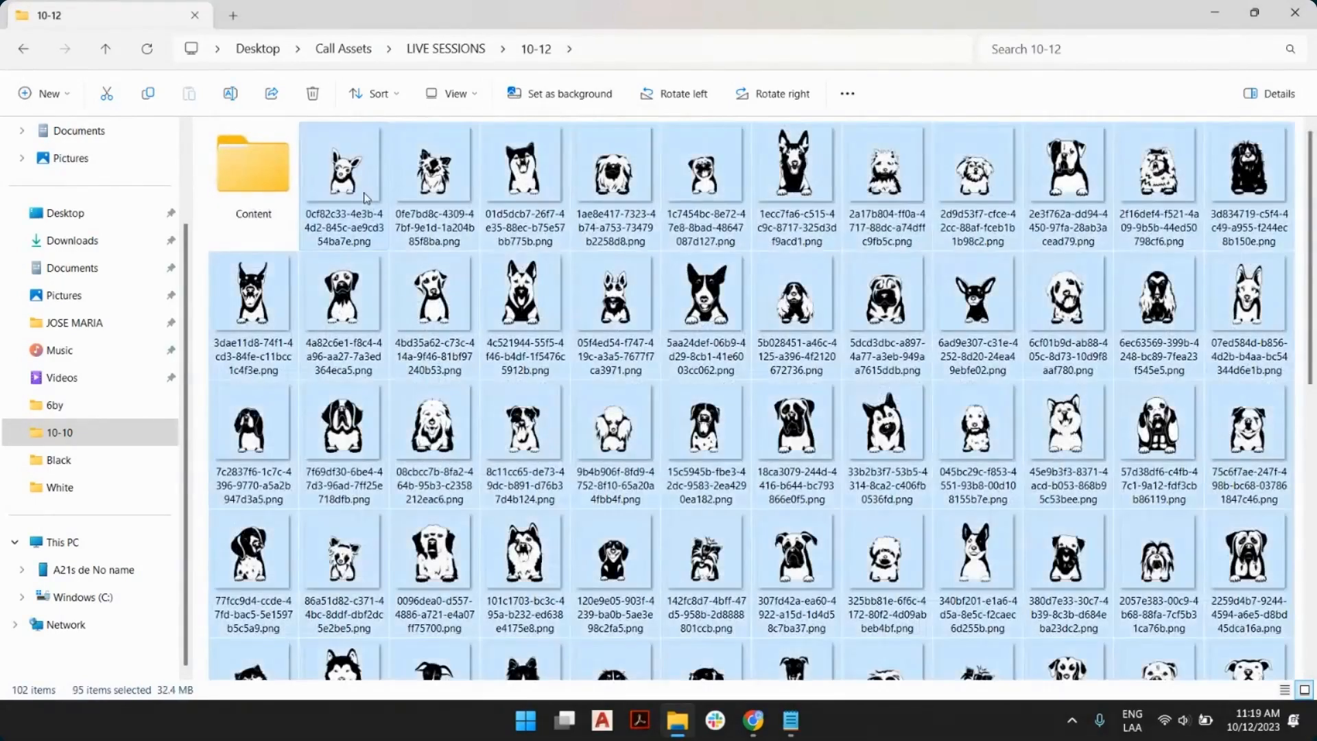
click(285, 127)
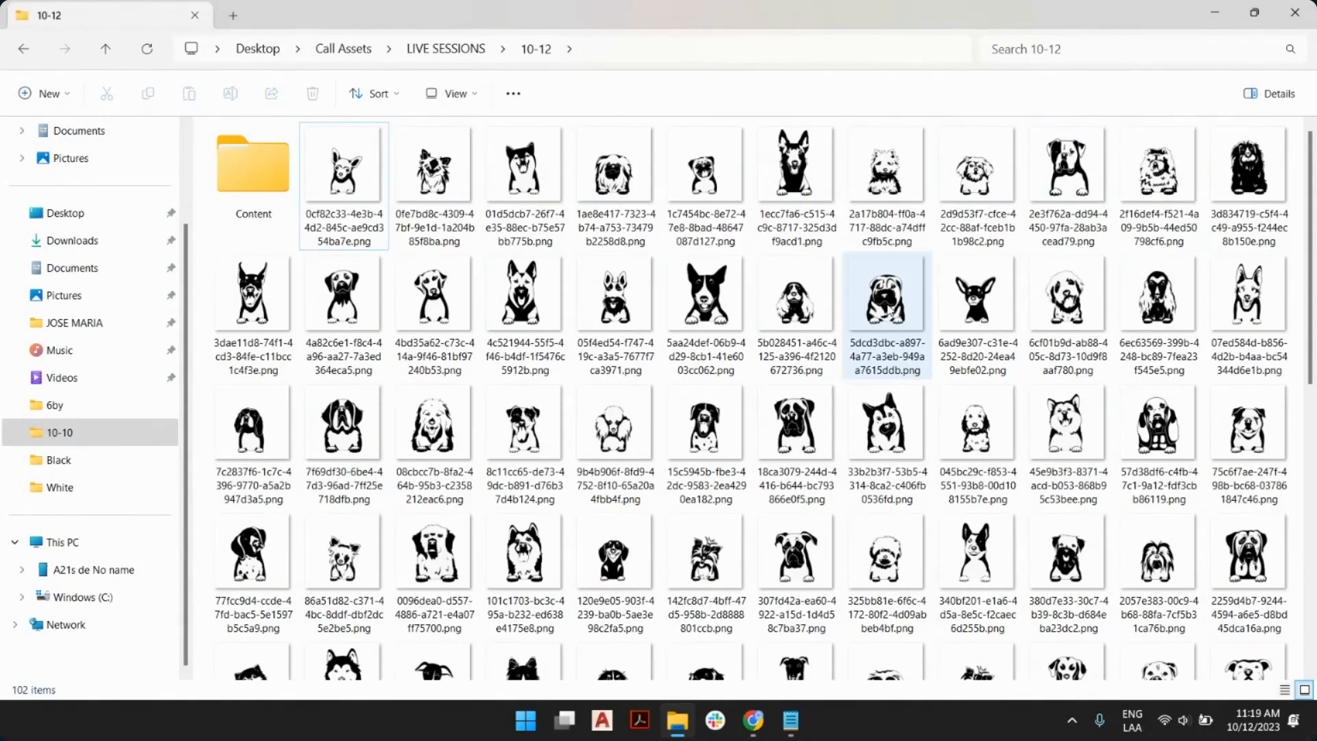
Create a new folder named Black & White Dogs inside the 10-12 folder.
click(71, 102)
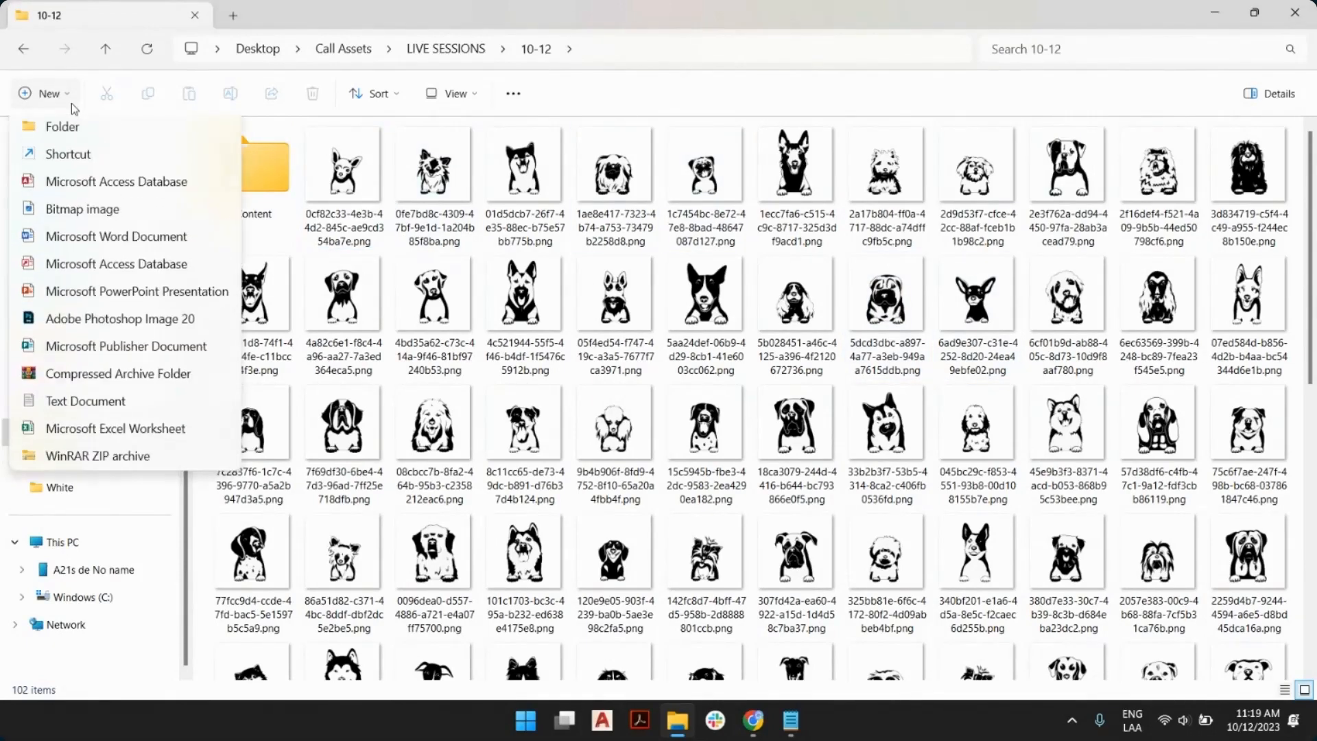
click(77, 144)
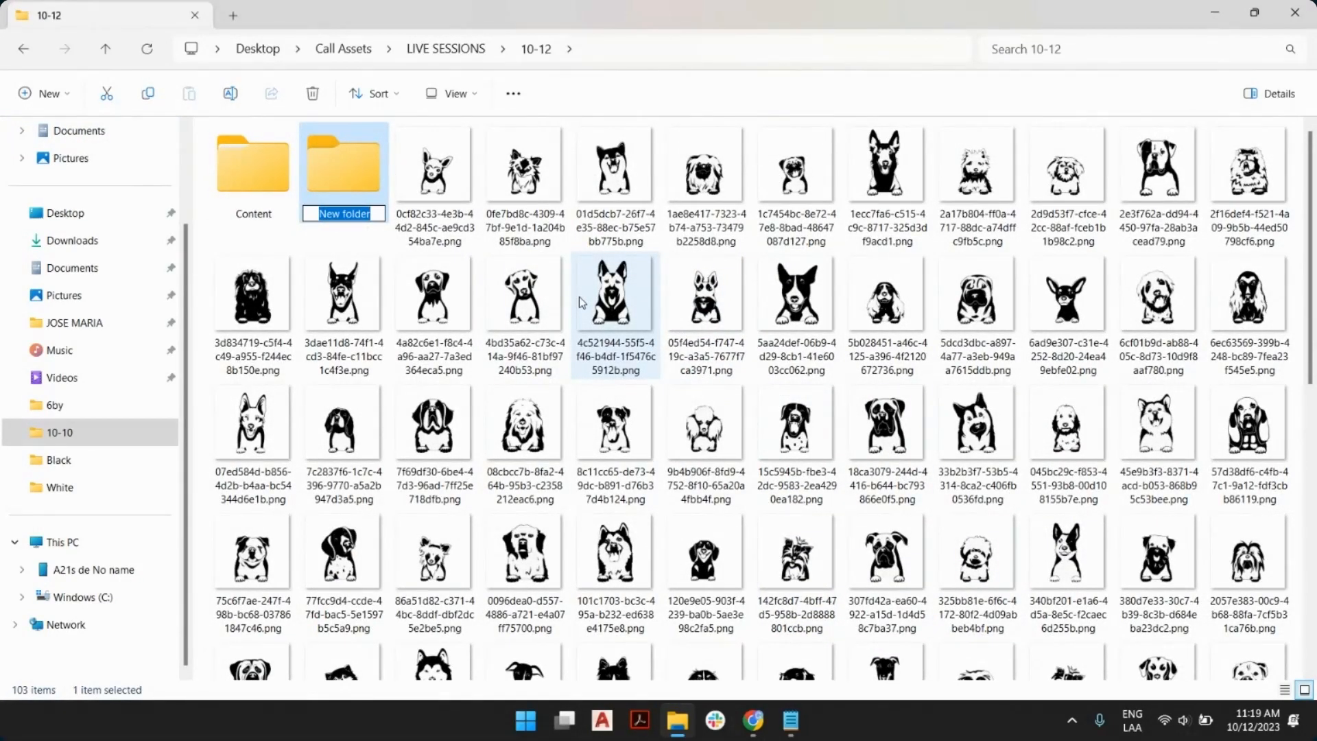
text(Black &)
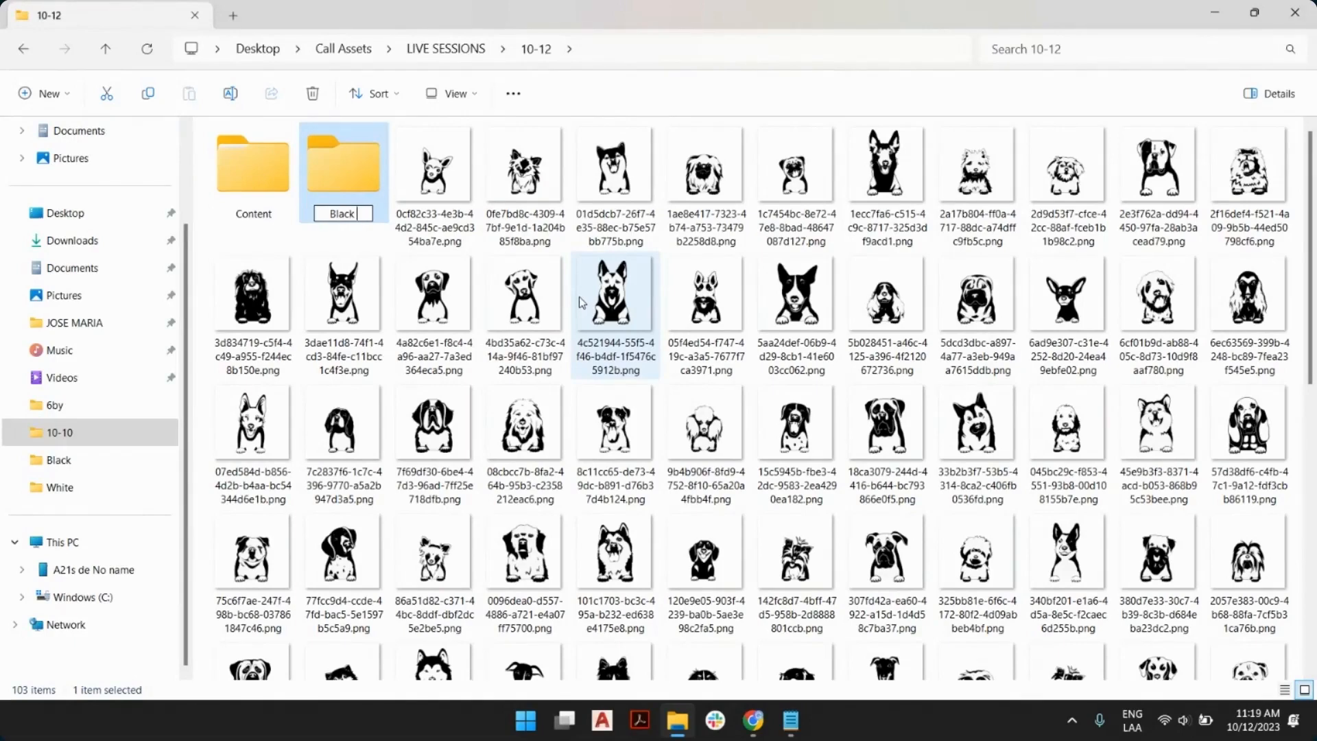
text( White Dogs)
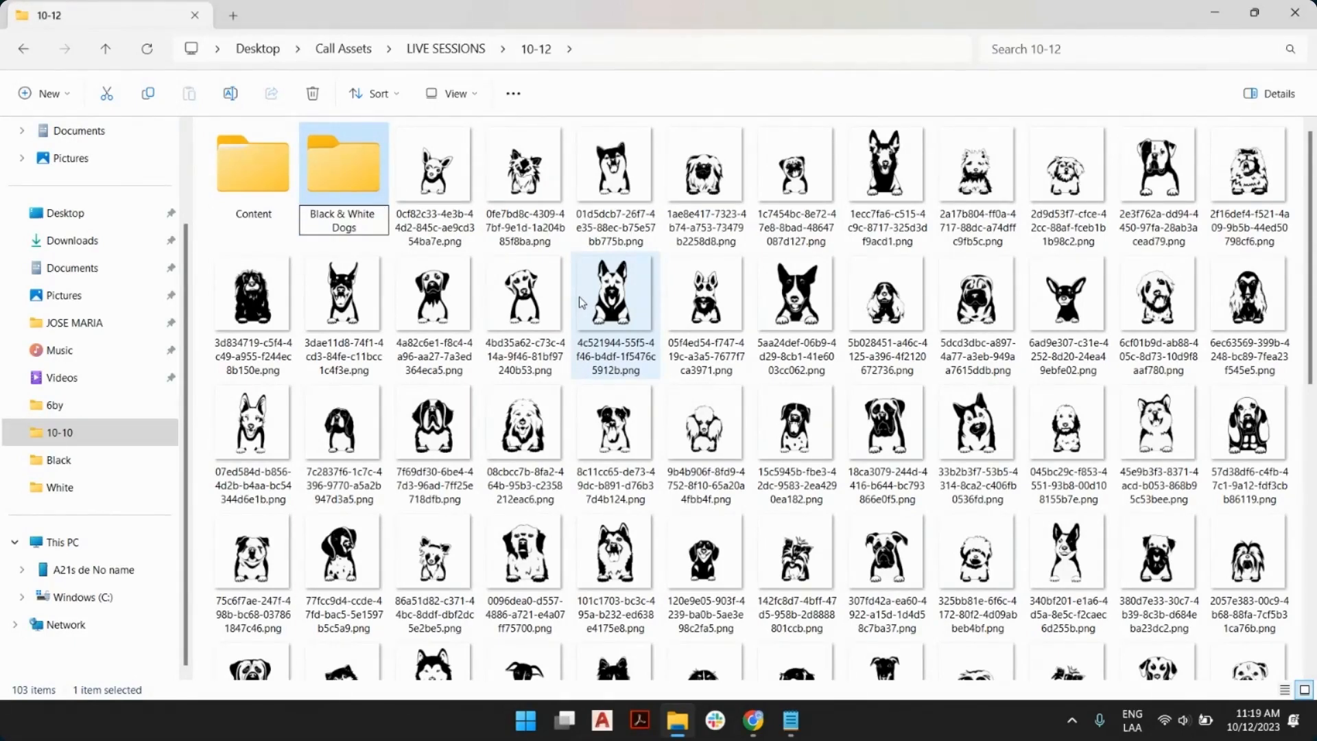
Move all the dog PNG images, from the first to the last, into the Black & White Dogs folder and open that folder.
key(Return)
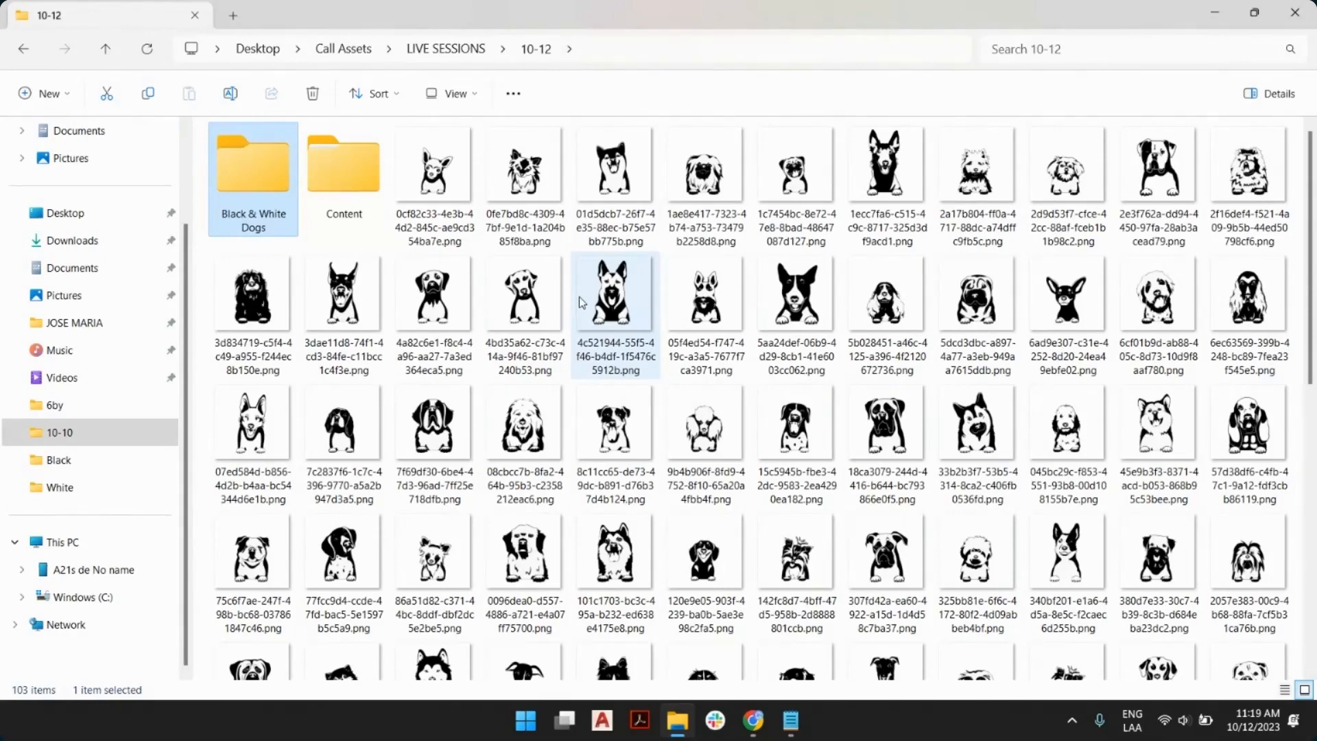
click(459, 193)
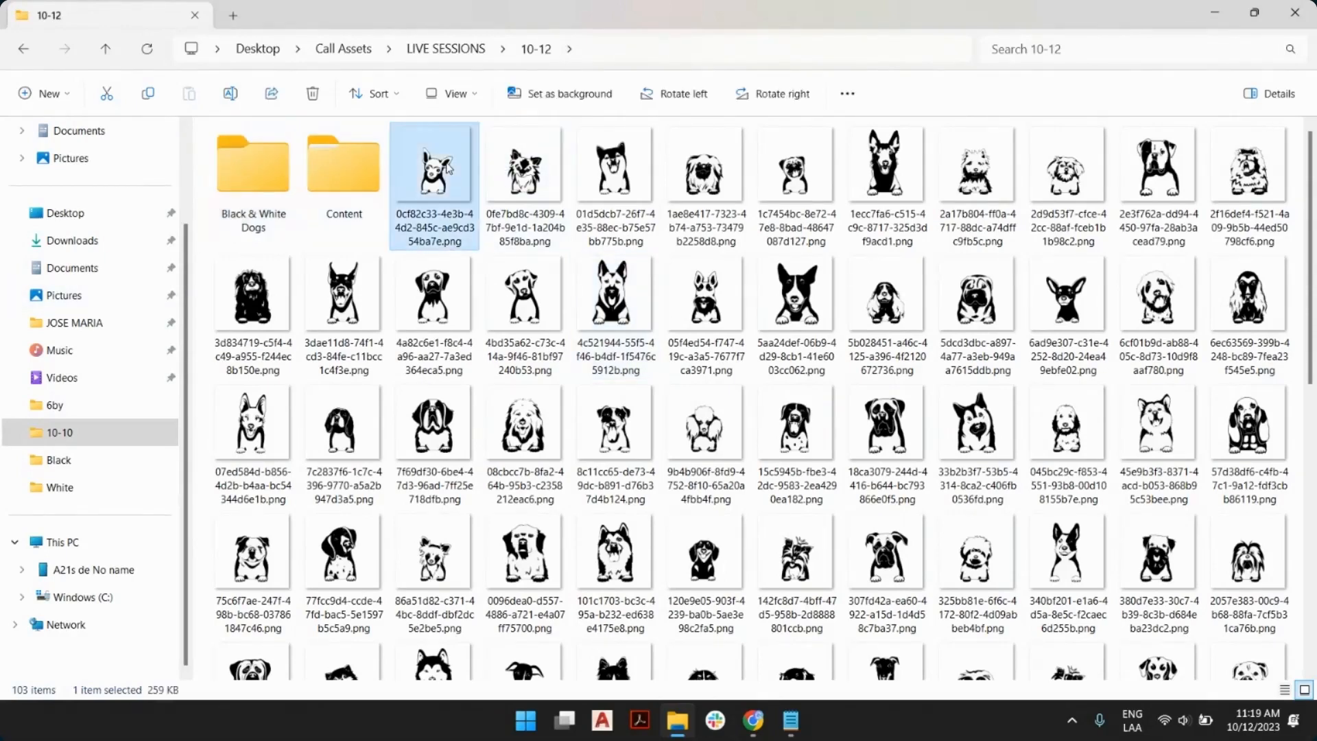
scroll(464, 197, down, 10)
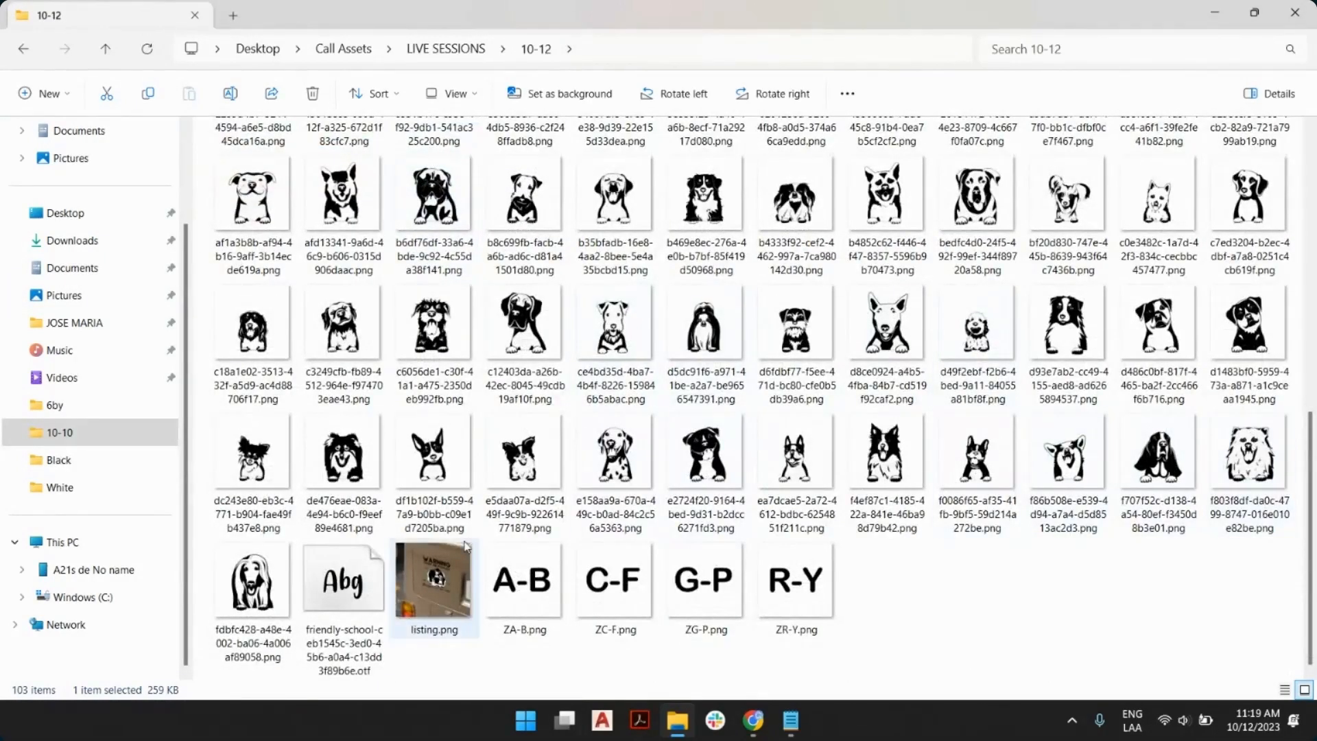
shift+click(255, 613)
scroll(255, 612, up, 10)
drag(461, 190, 237, 180)
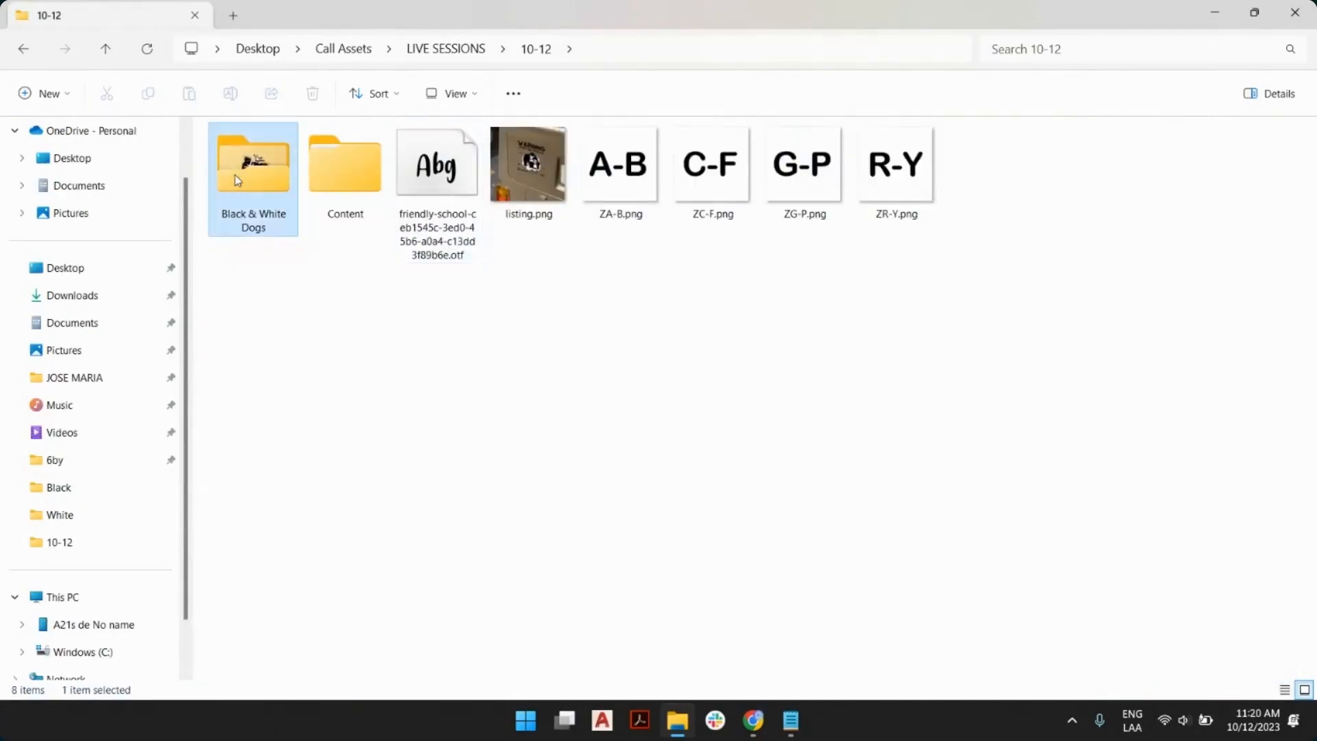
double_click(237, 180)
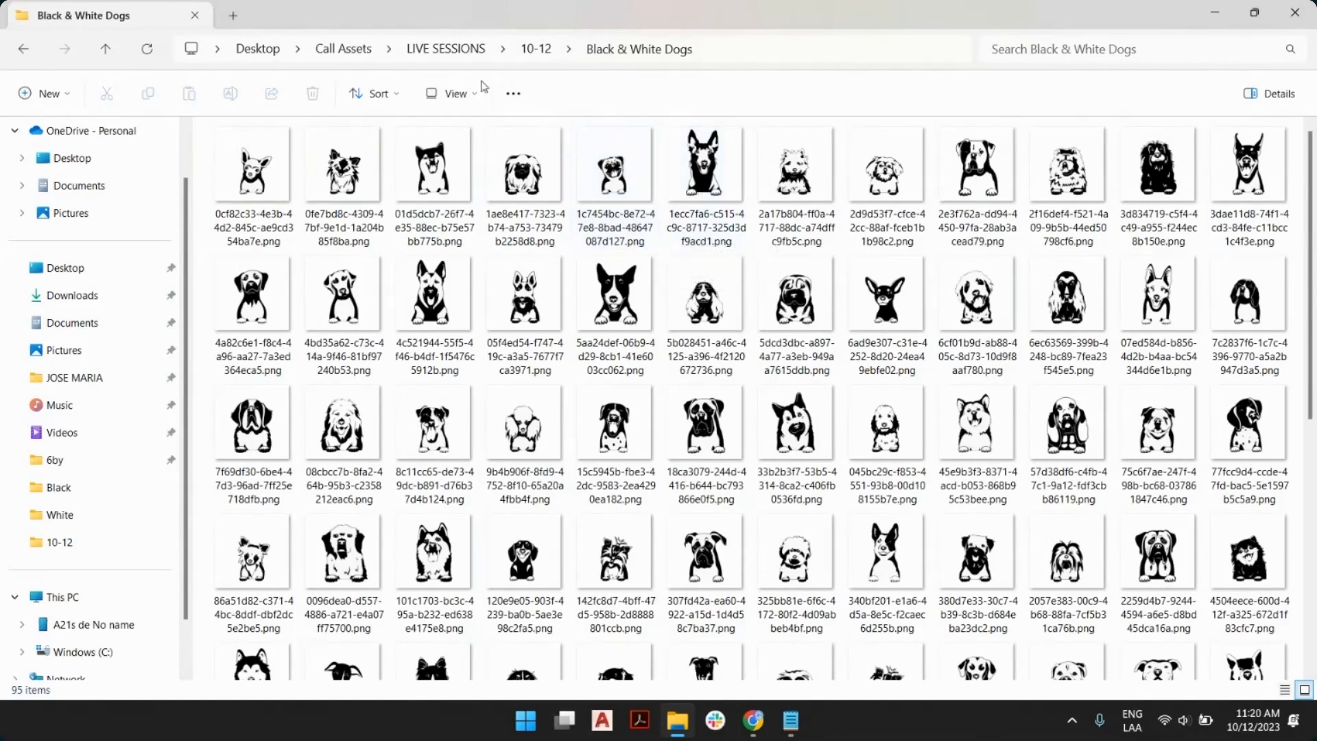
Switch to Customily and create a new image library named My library.
key(alt+Tab)
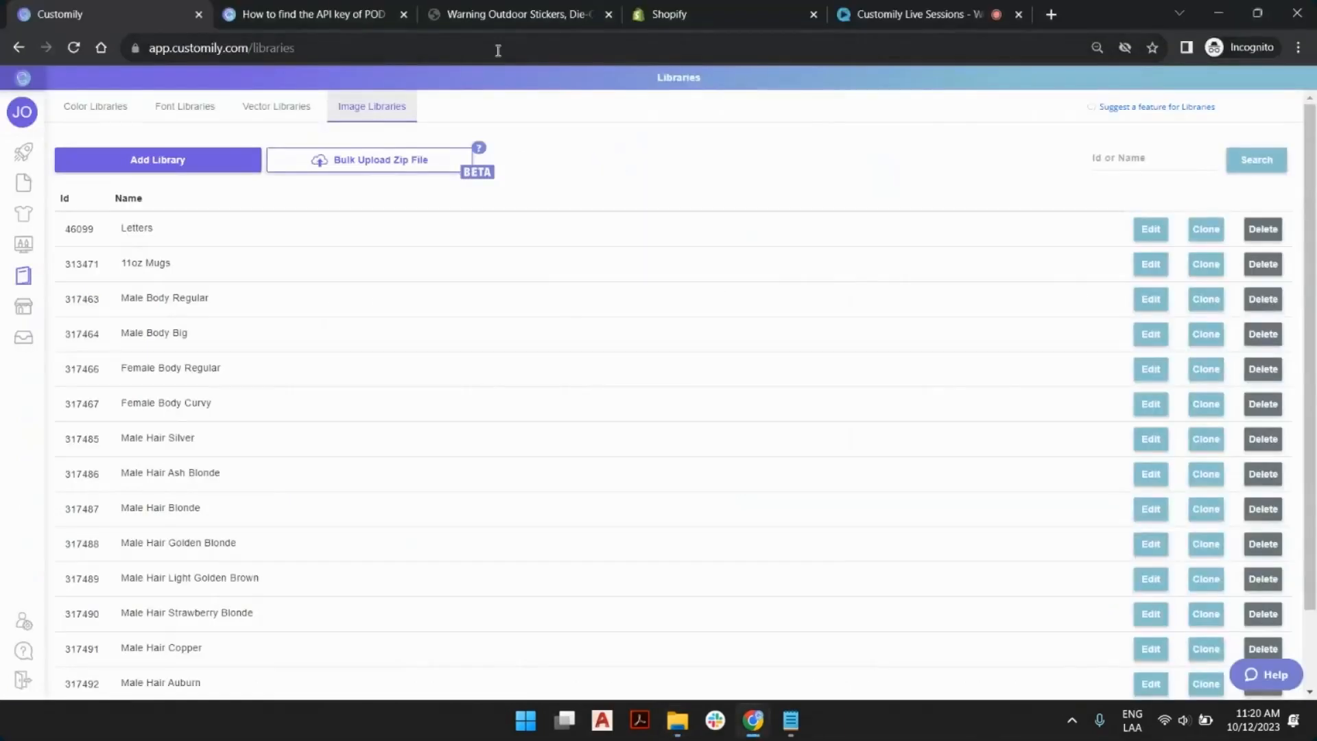
click(166, 165)
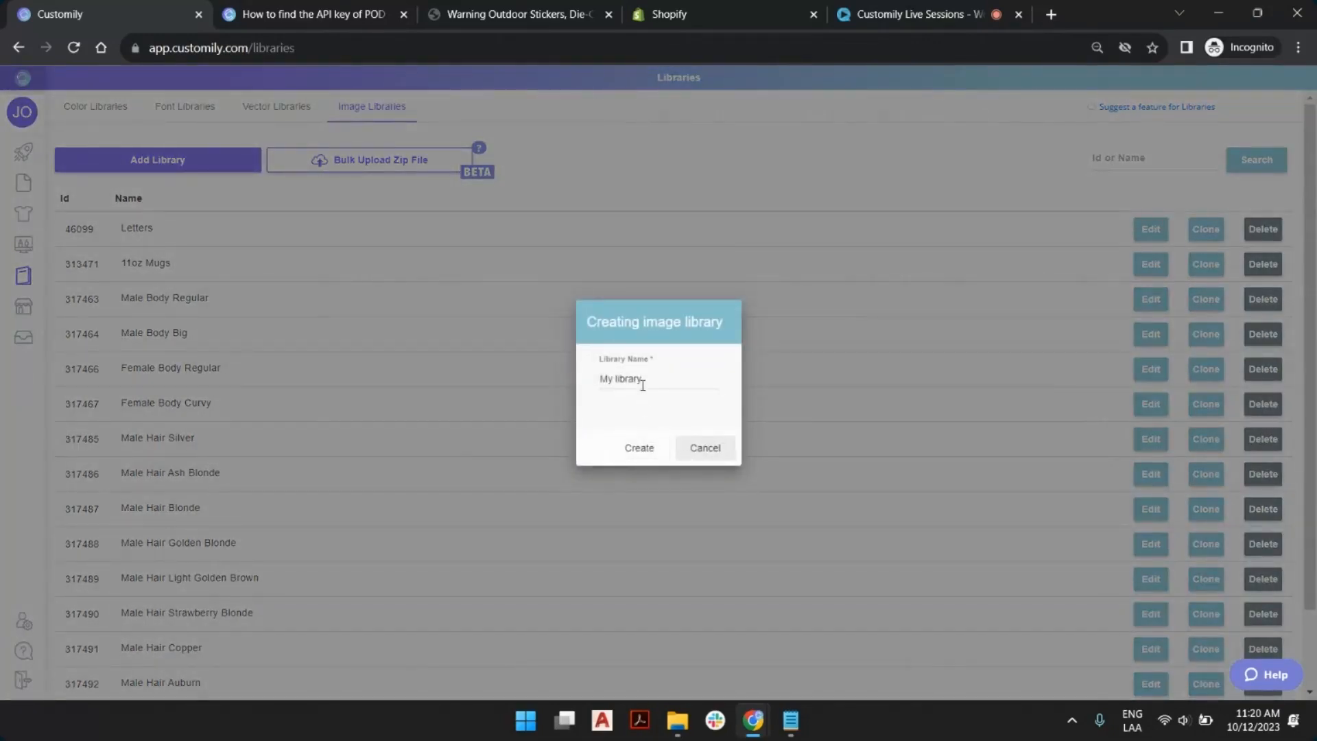
click(638, 449)
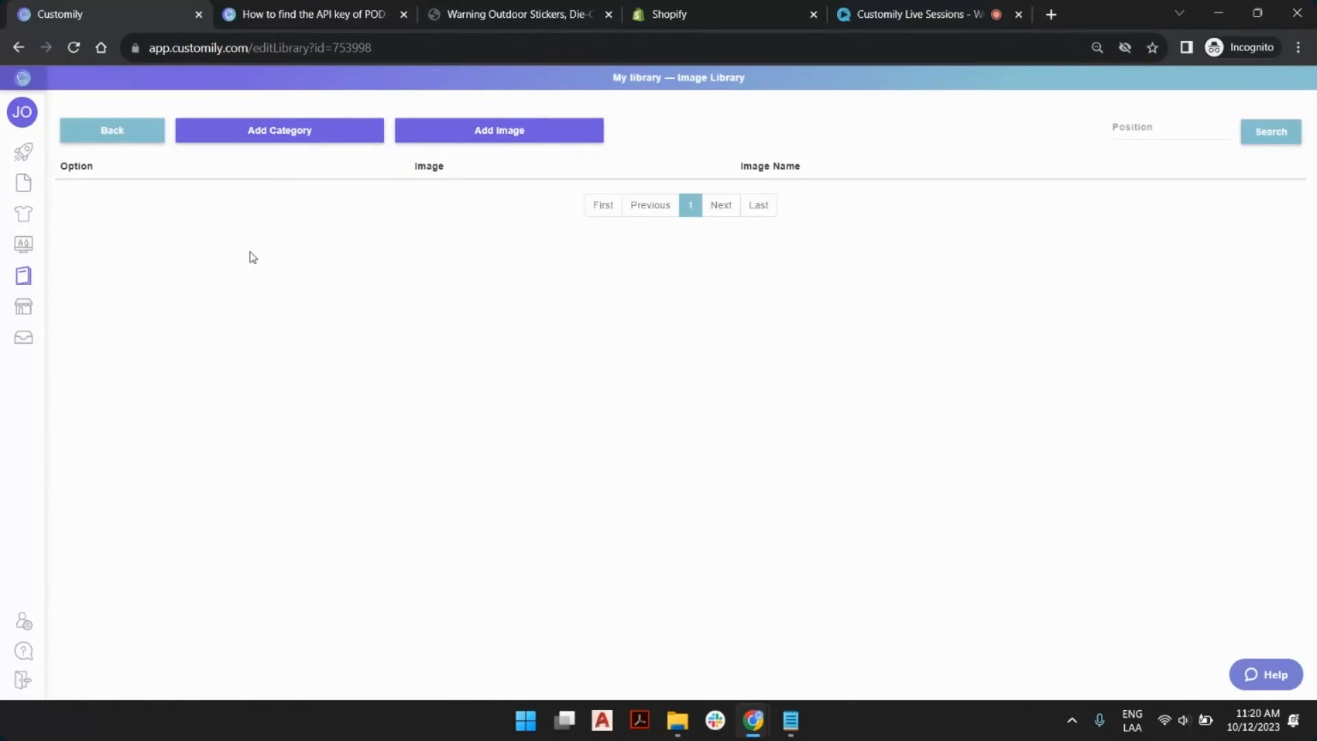
Review the storefront sticker's dog breed groups R-Y, C-F, A-B and G-P, and preview another dog from the G-P group.
click(494, 14)
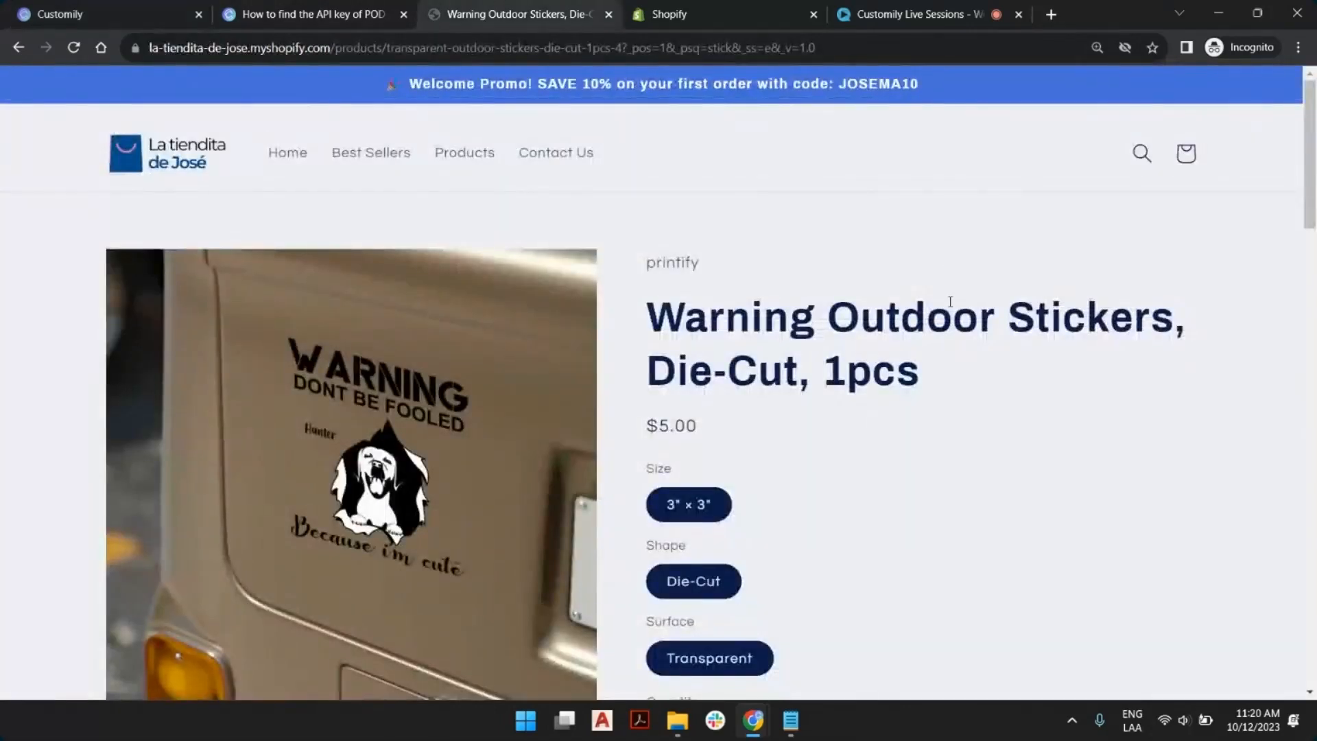
scroll(950, 302, down, 9)
scroll(796, 370, down, 2)
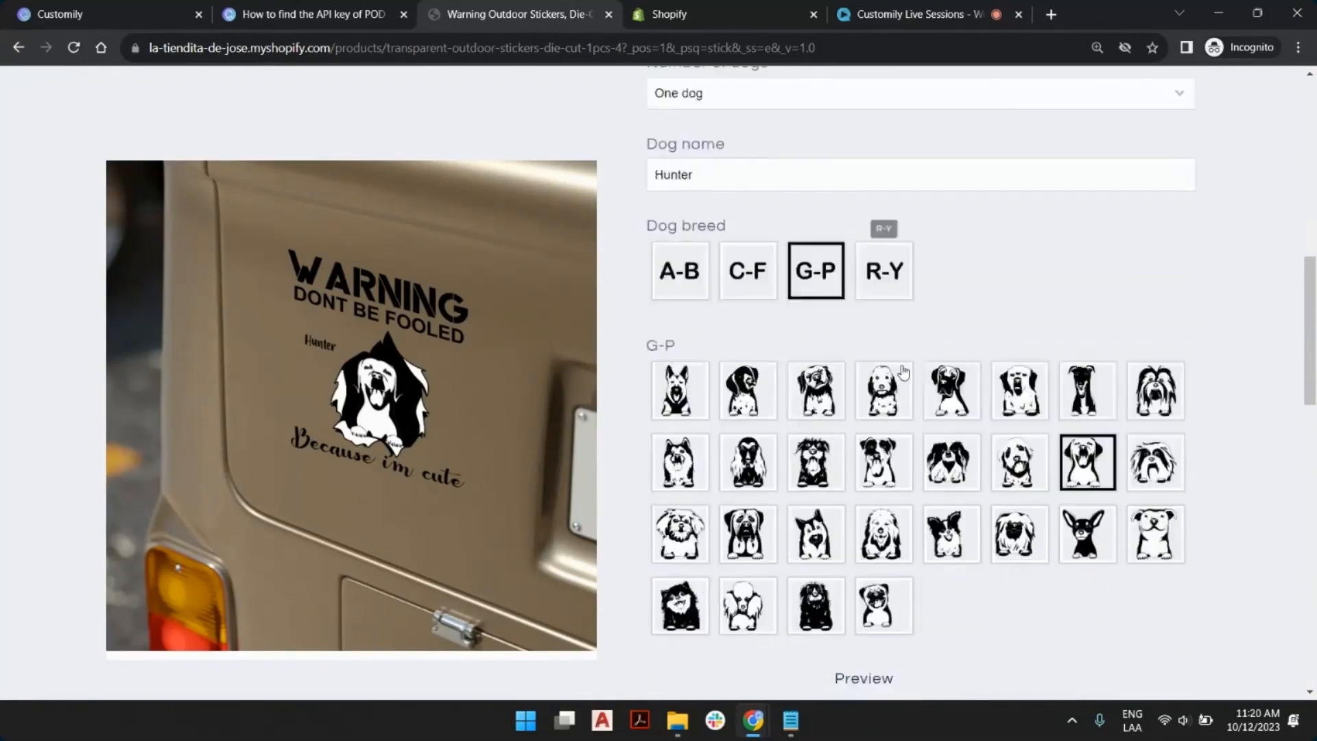
scroll(902, 371, down, 2)
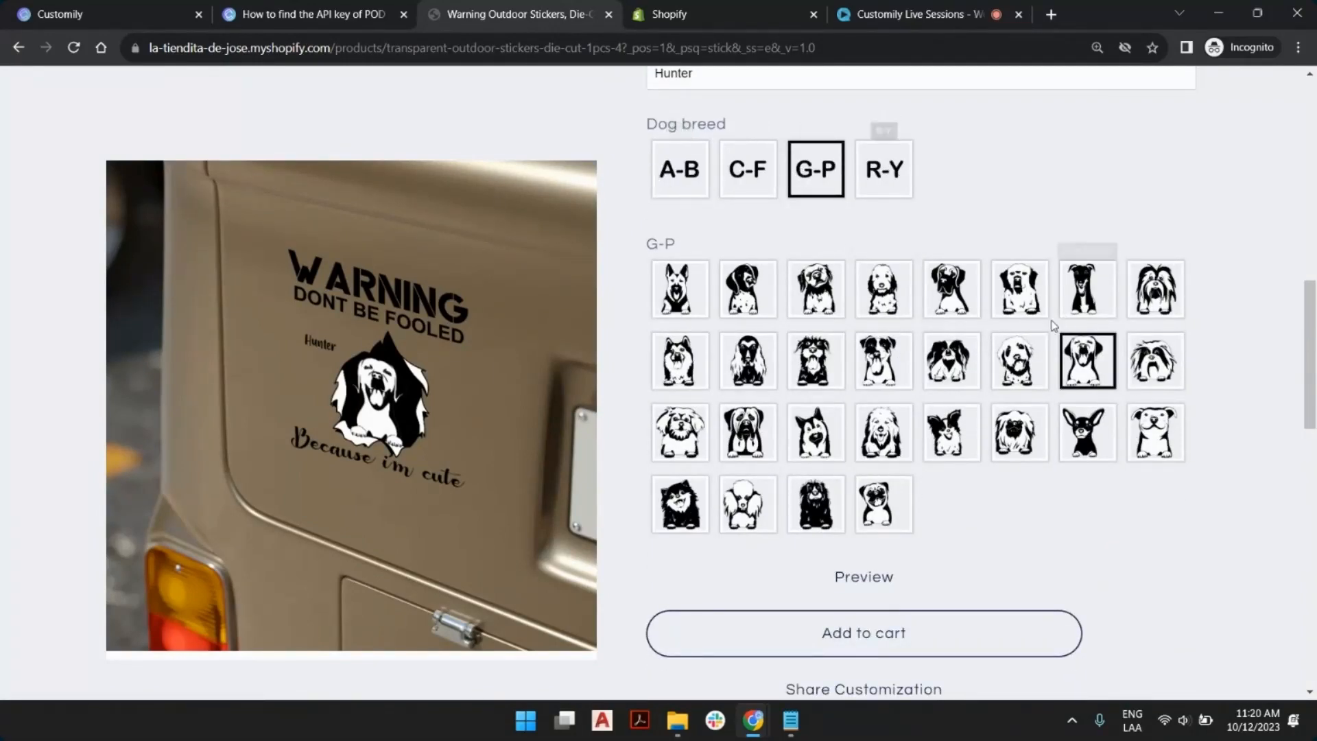
click(884, 170)
click(757, 174)
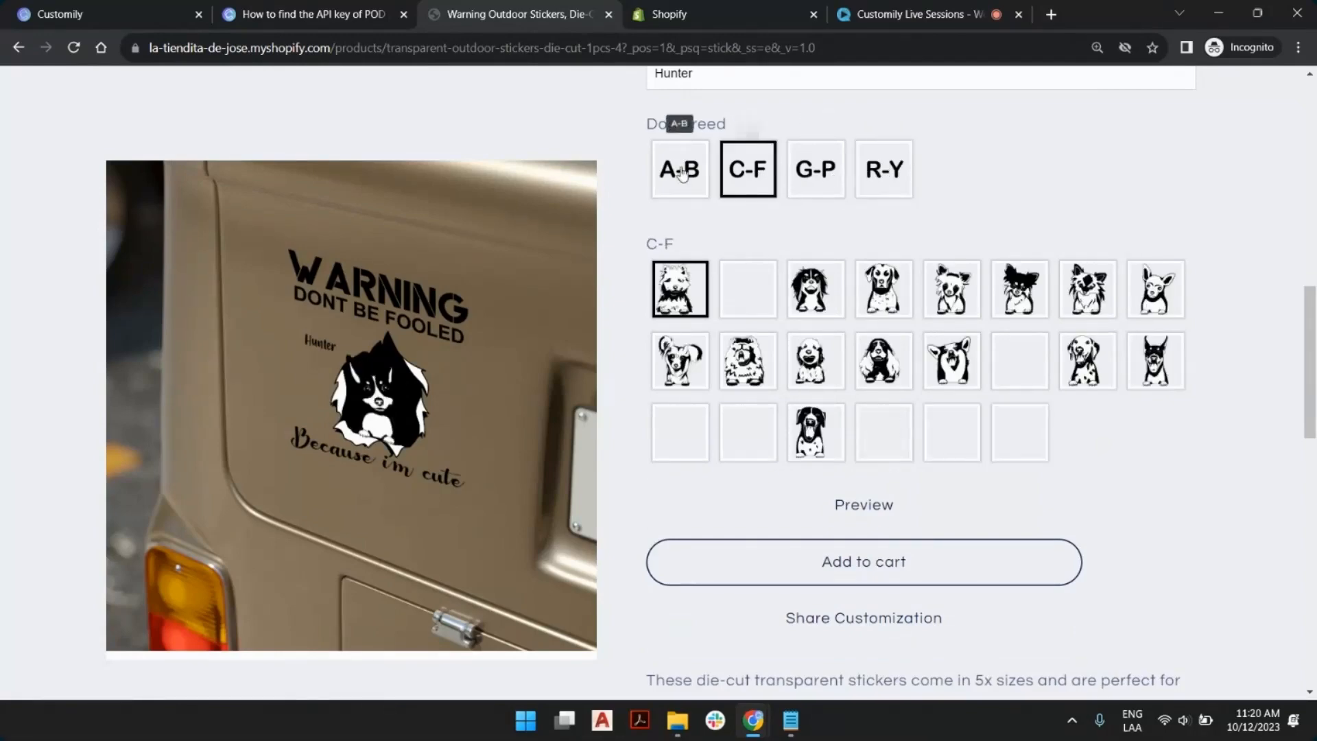
click(683, 179)
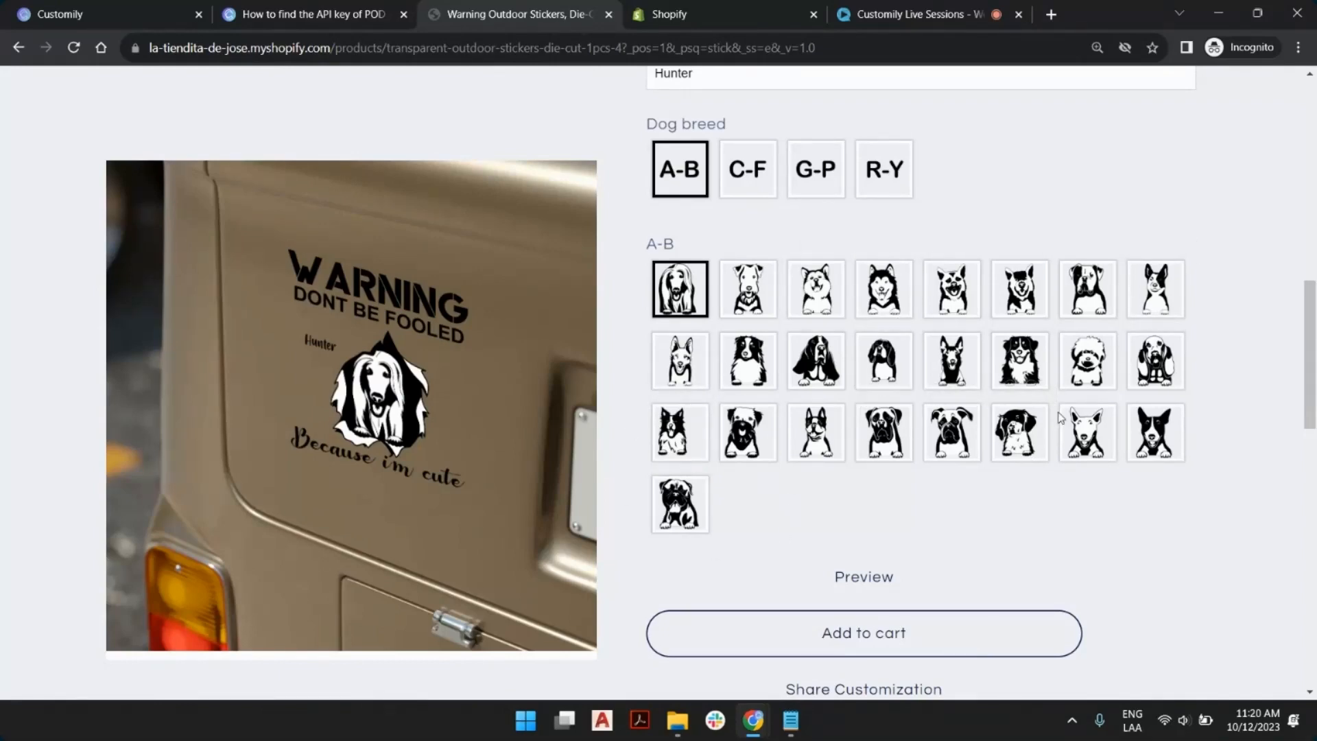
click(826, 187)
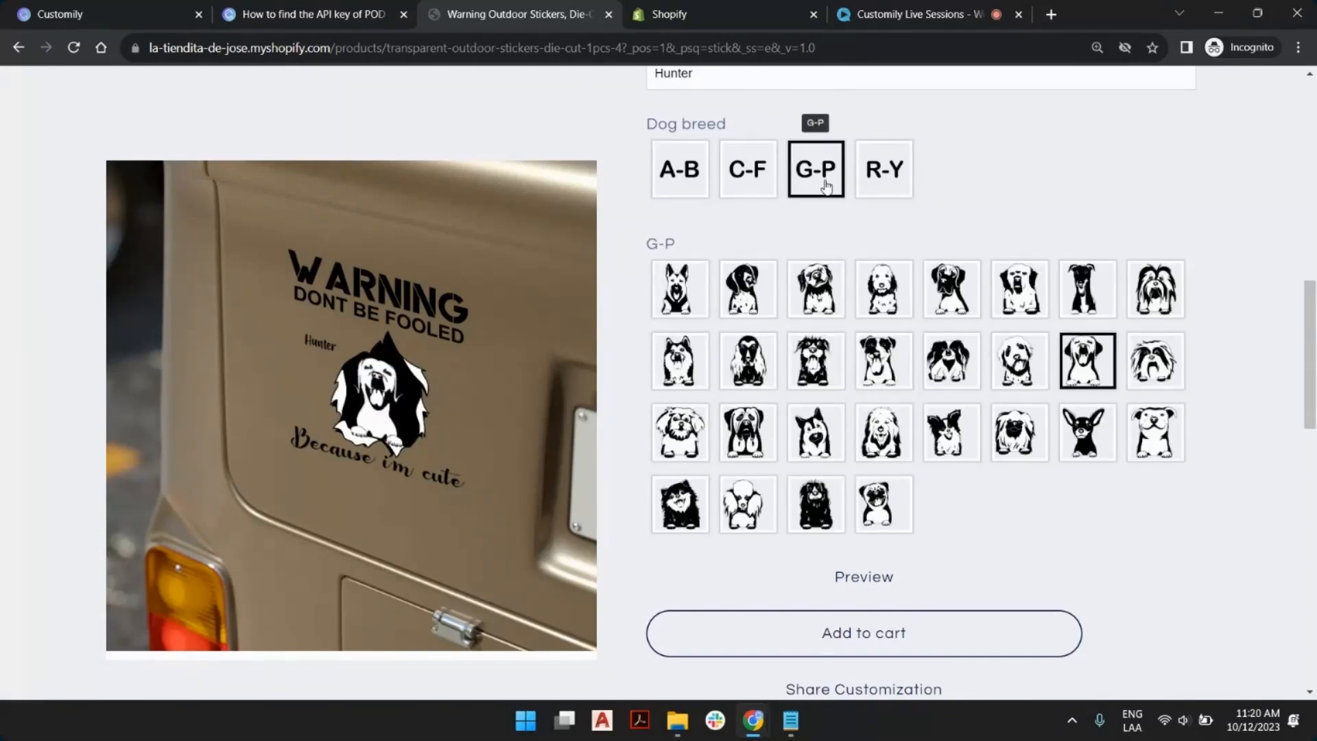
click(887, 447)
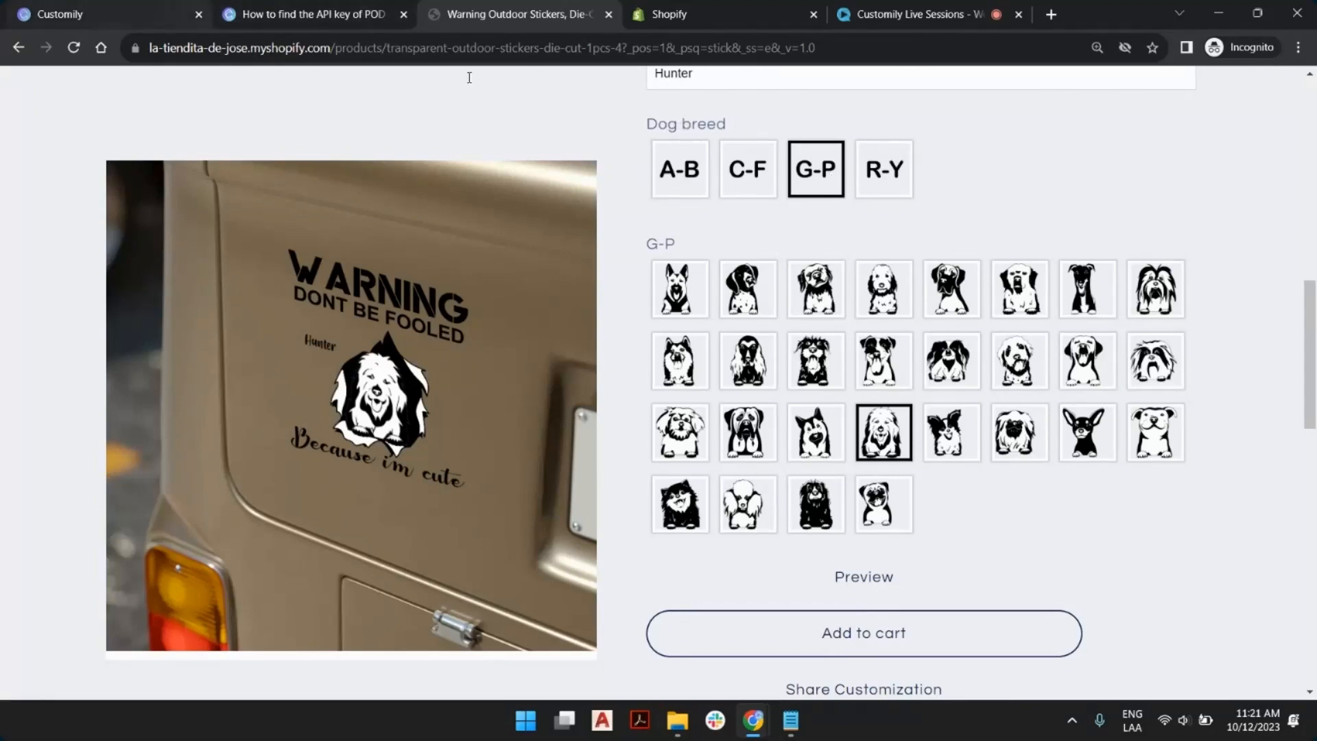
Switch to File Explorer and create a new folder named A-B inside Black & White Dogs.
key(alt+Tab)
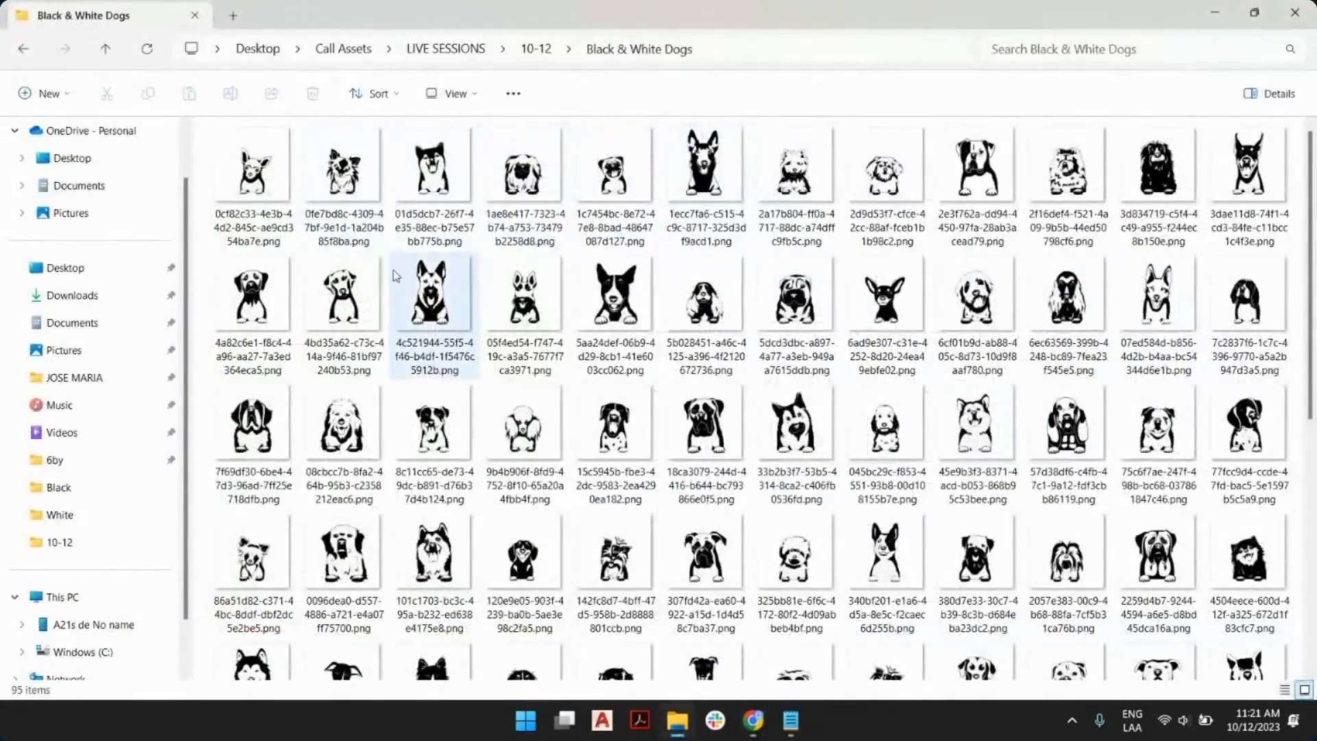
click(59, 102)
click(96, 131)
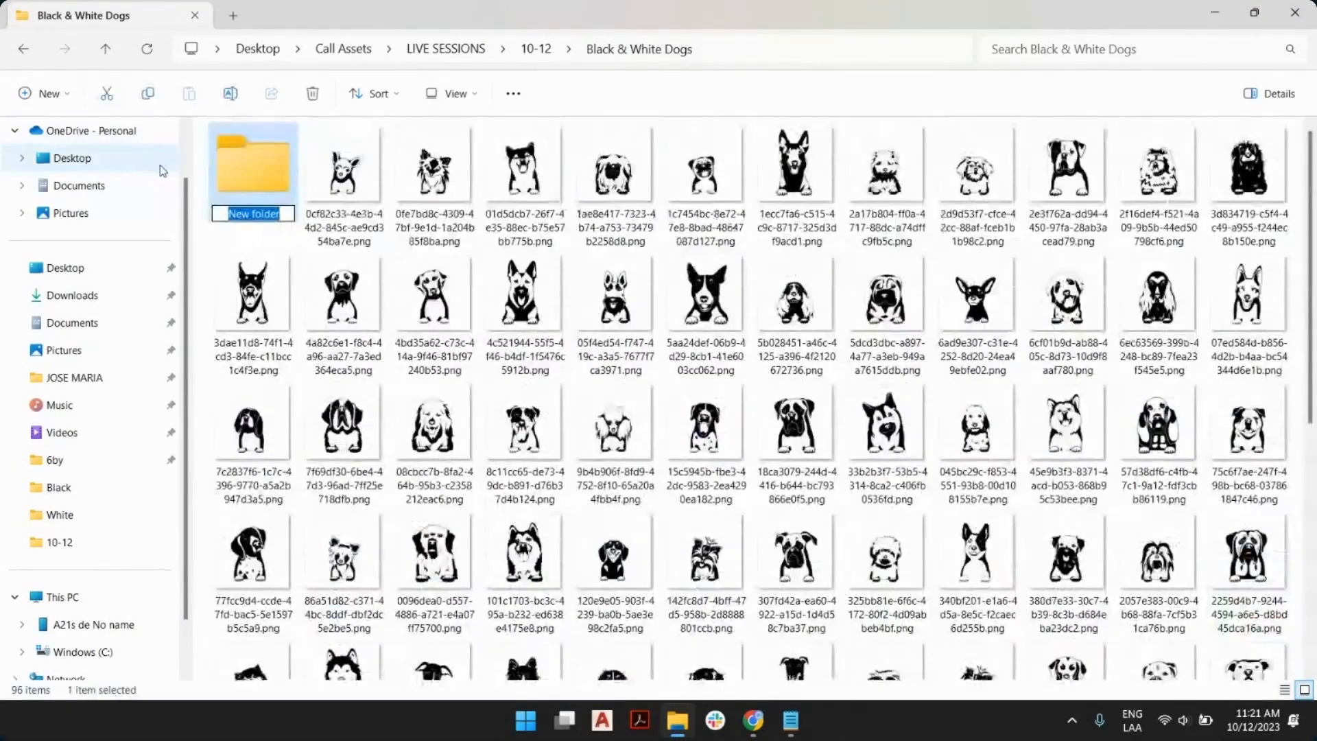
text(A-)
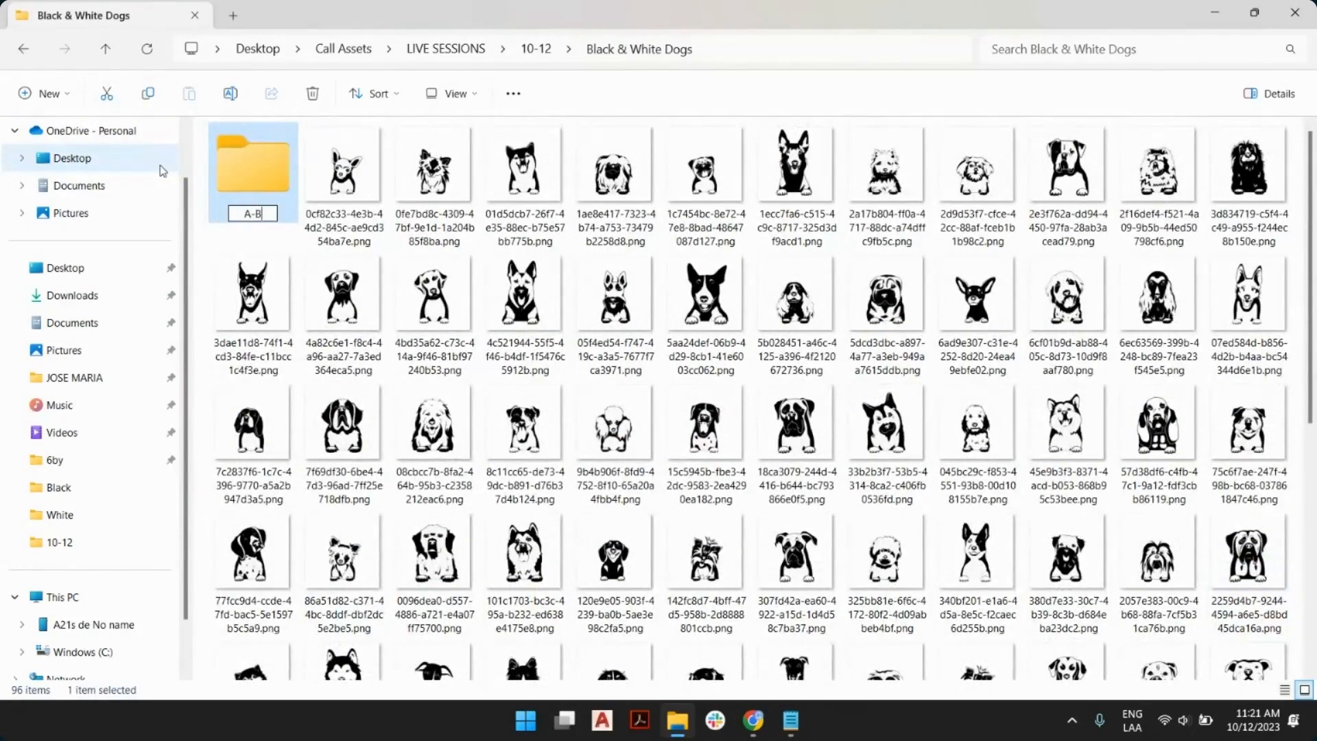
text(B)
key(Return)
Check the next breed range on the storefront and create a folder named C-F in Black & White Dogs.
key(alt+Tab)
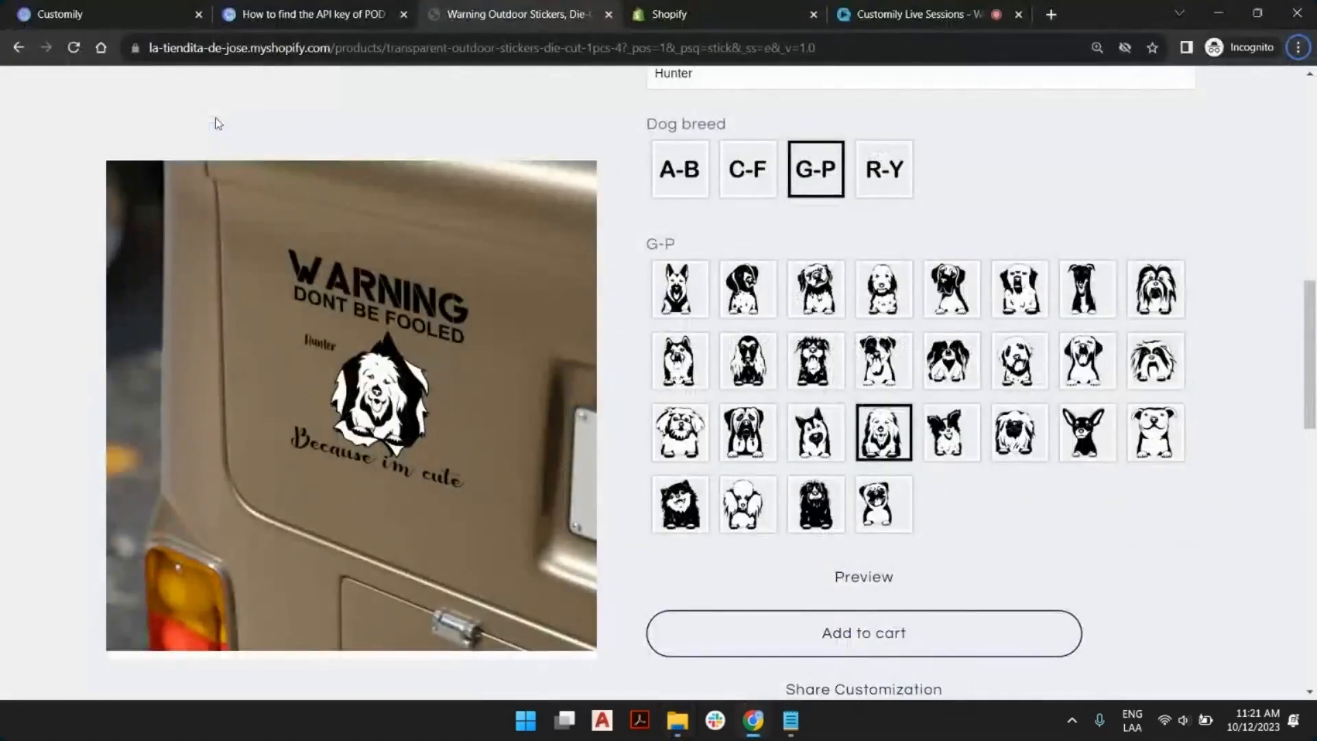
key(alt+Tab)
click(48, 94)
scroll(67, 113, up, 1)
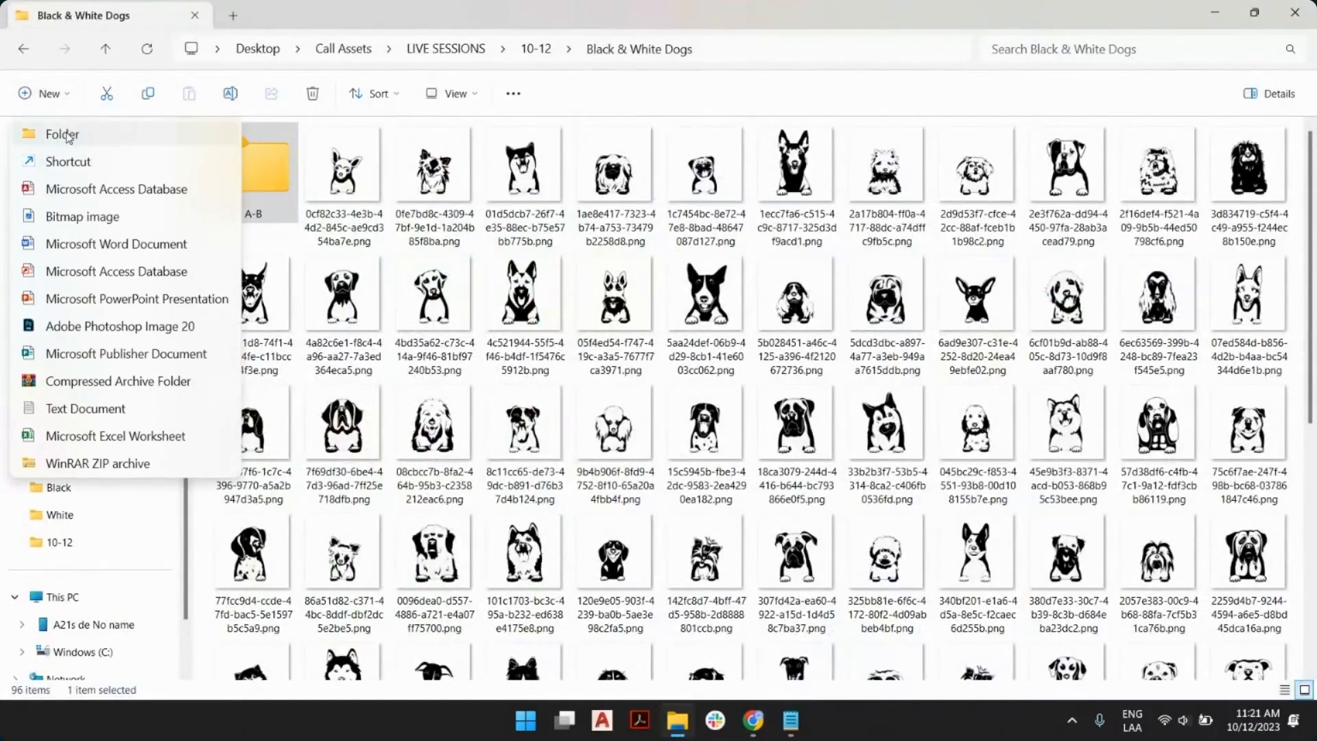
click(62, 128)
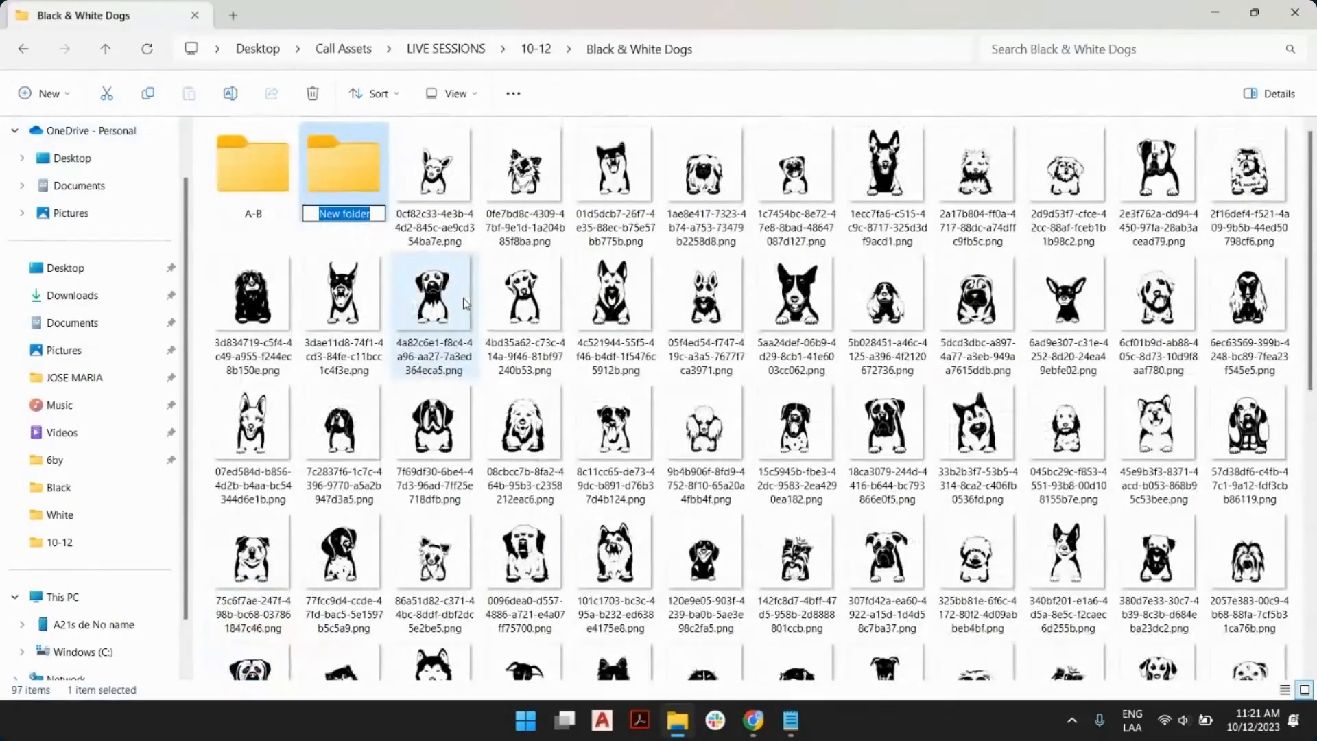
text(C-F)
key(Return)
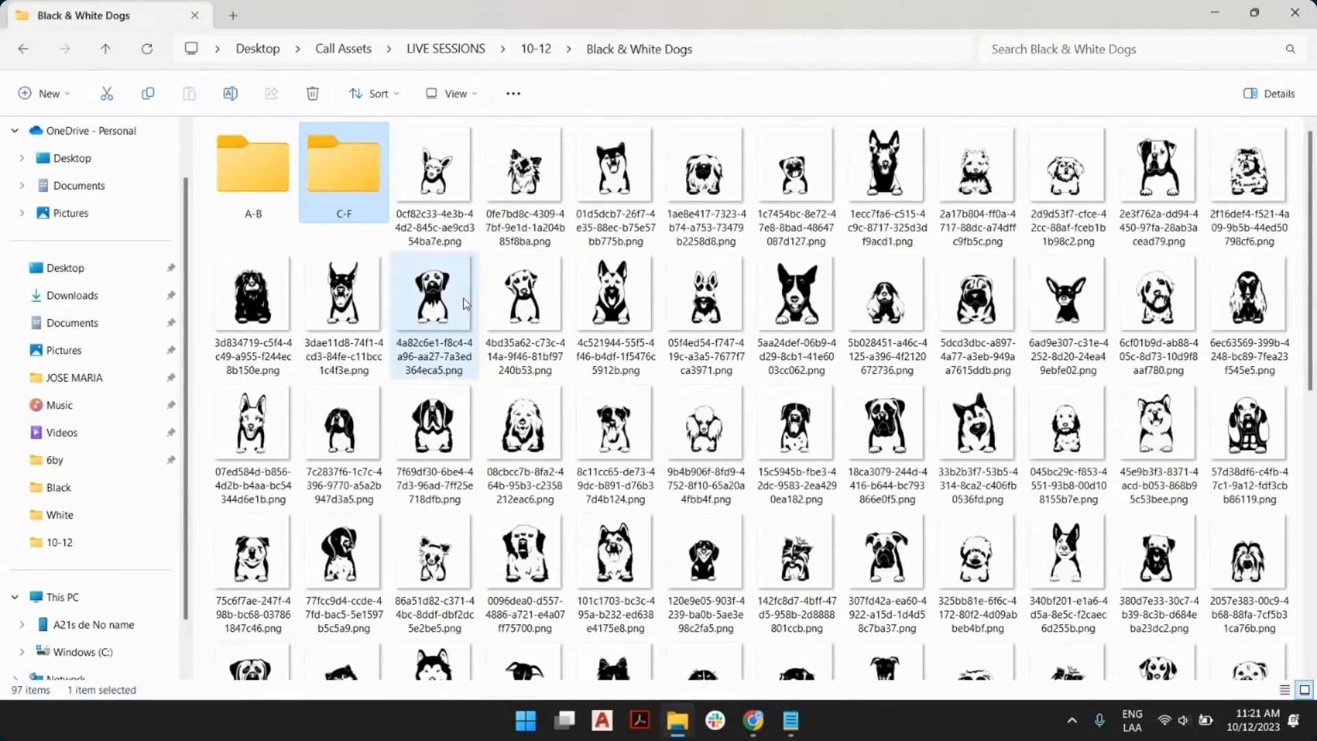
Create a folder named G-P in Black & White Dogs.
click(55, 94)
scroll(68, 124, up, 1)
click(71, 132)
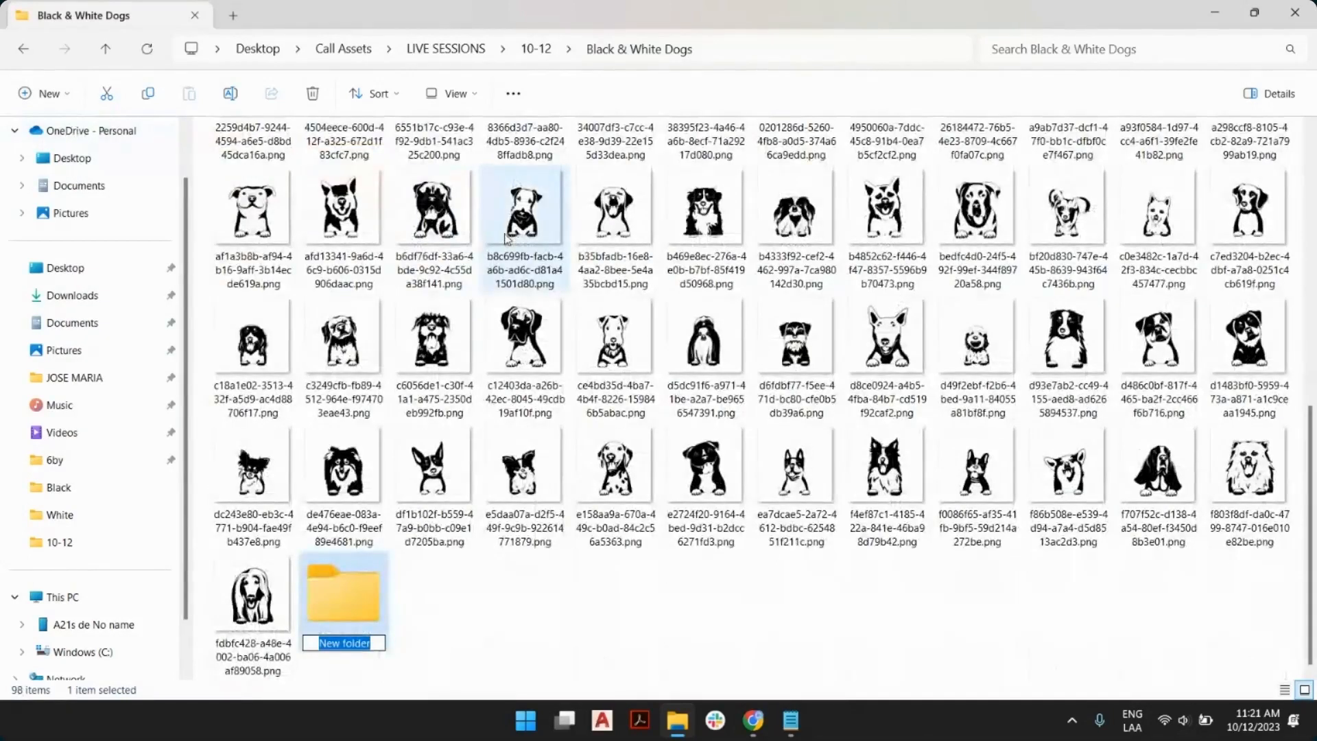
text(G-P)
key(Return)
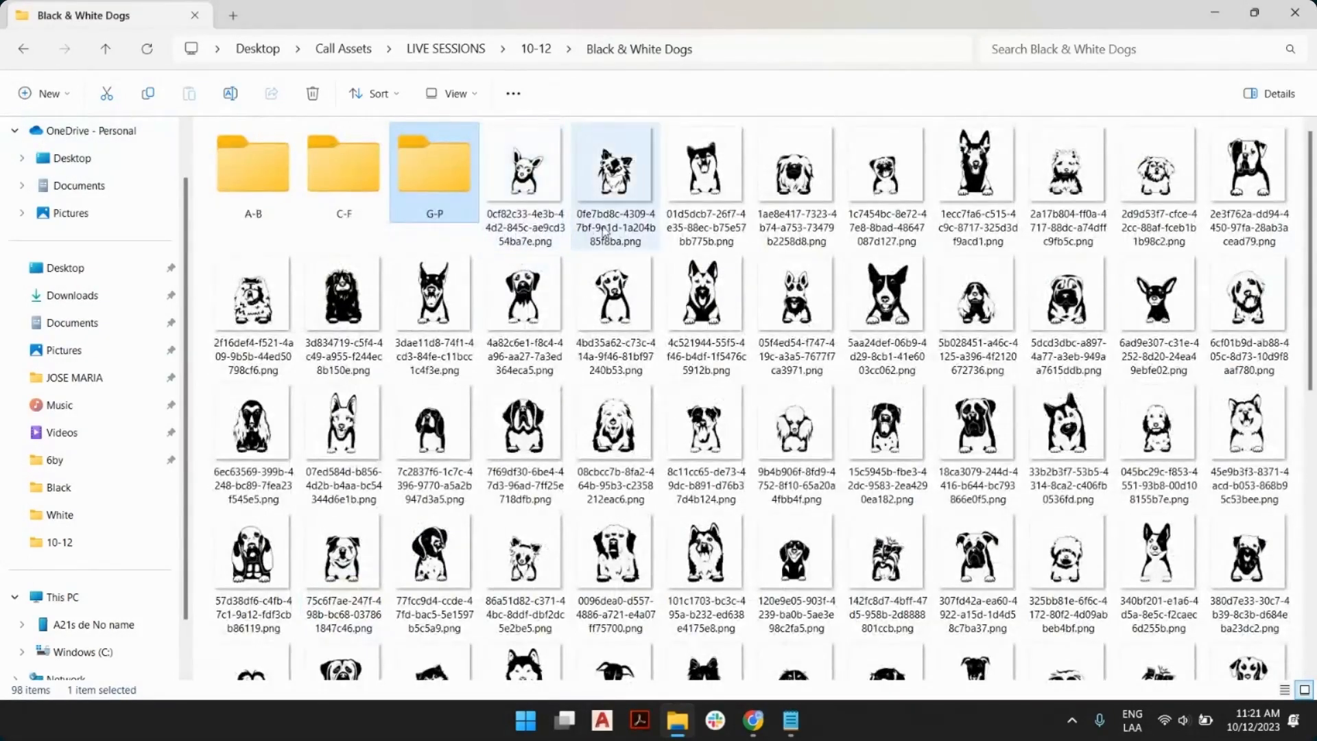
Check the last breed range on the storefront and create a folder named R-Y in Black & White Dogs.
key(alt+Tab)
key(alt+Tab)
click(59, 96)
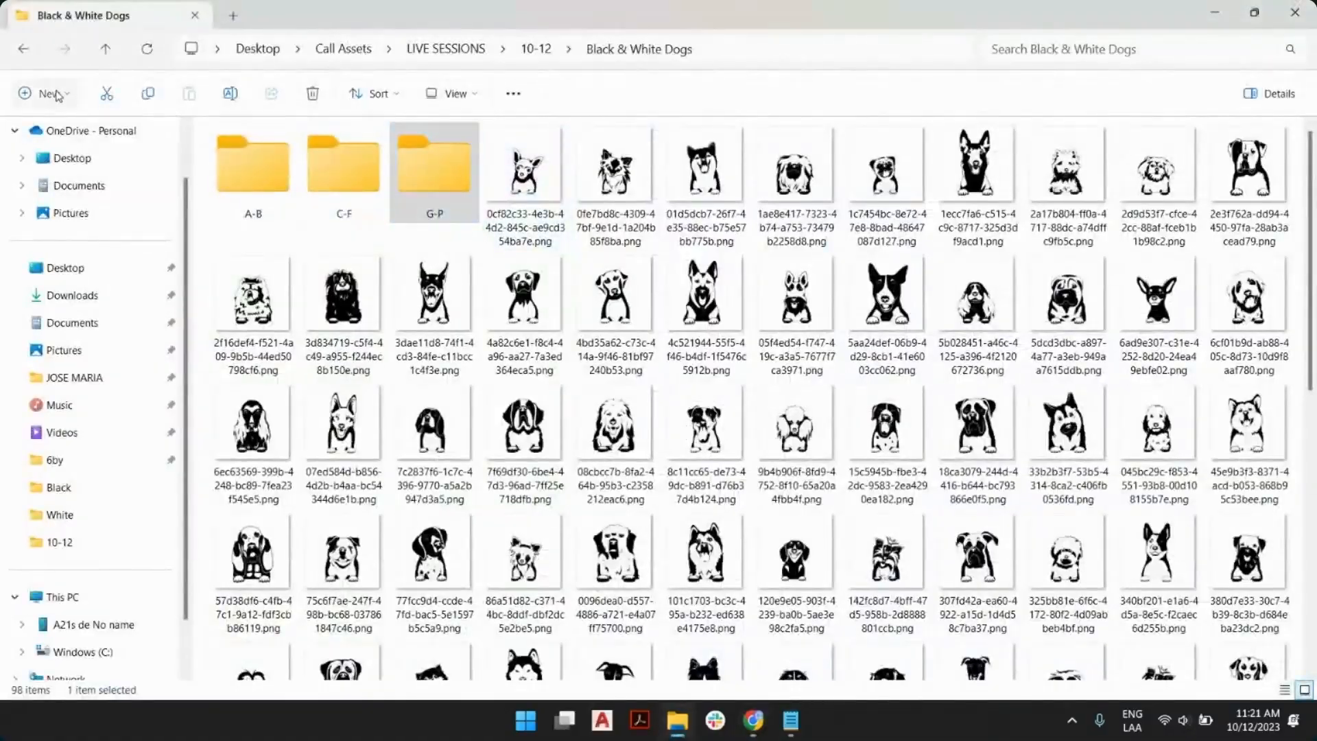
click(59, 96)
click(62, 132)
text(R)
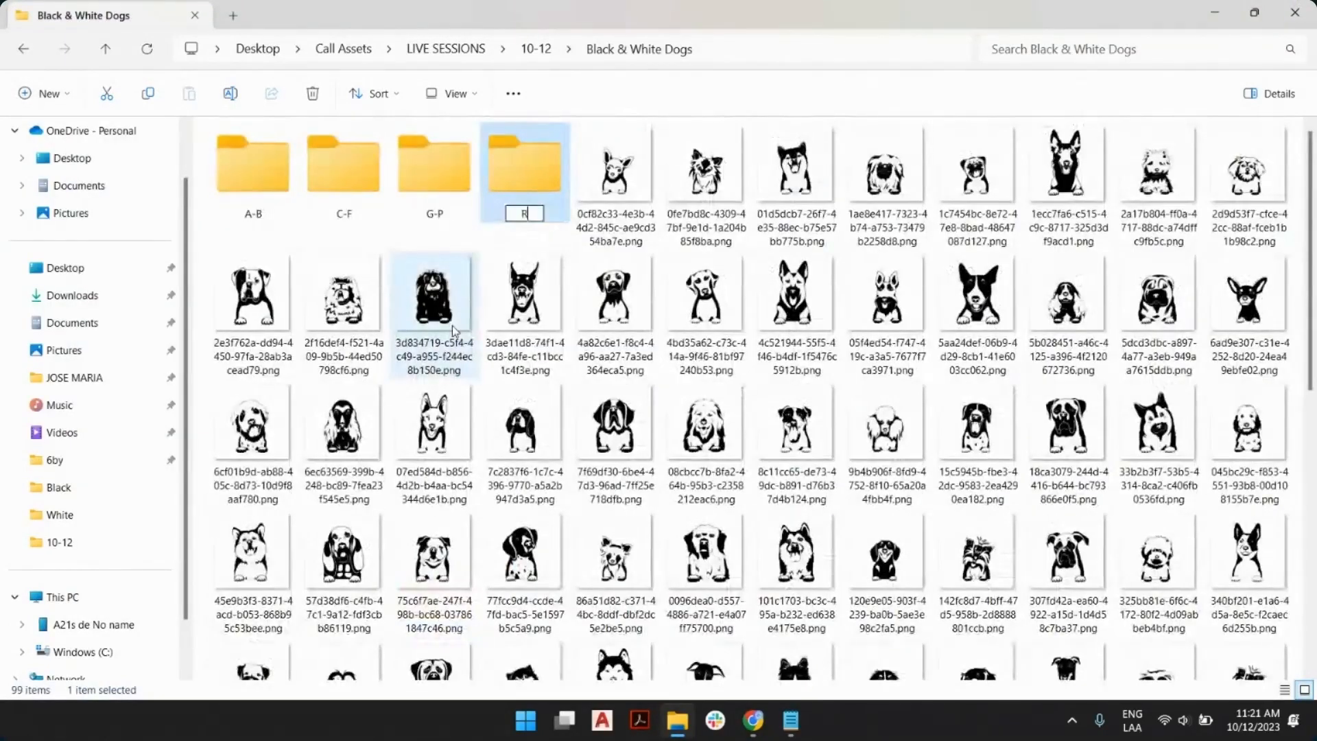
text(-Y)
key(Return)
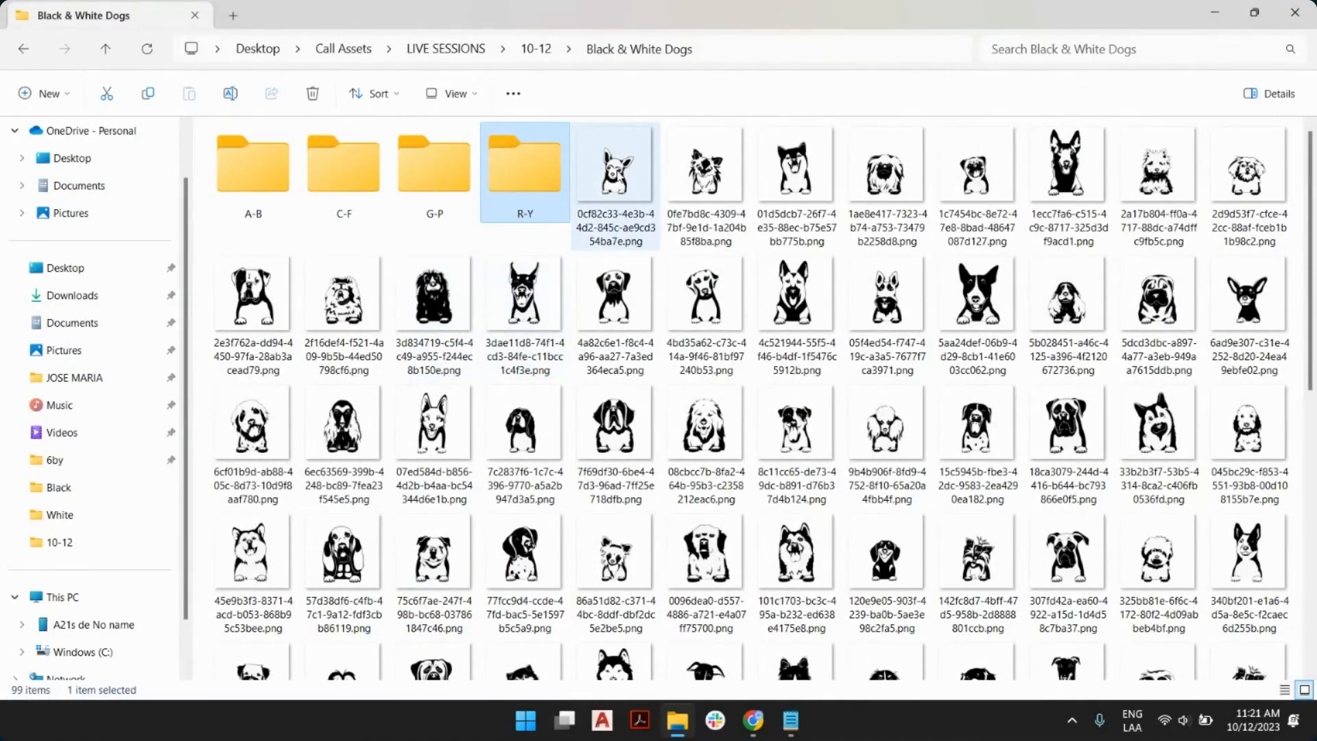
Select the first 25 dog images in Black & White Dogs and move them into the A-B folder.
click(616, 173)
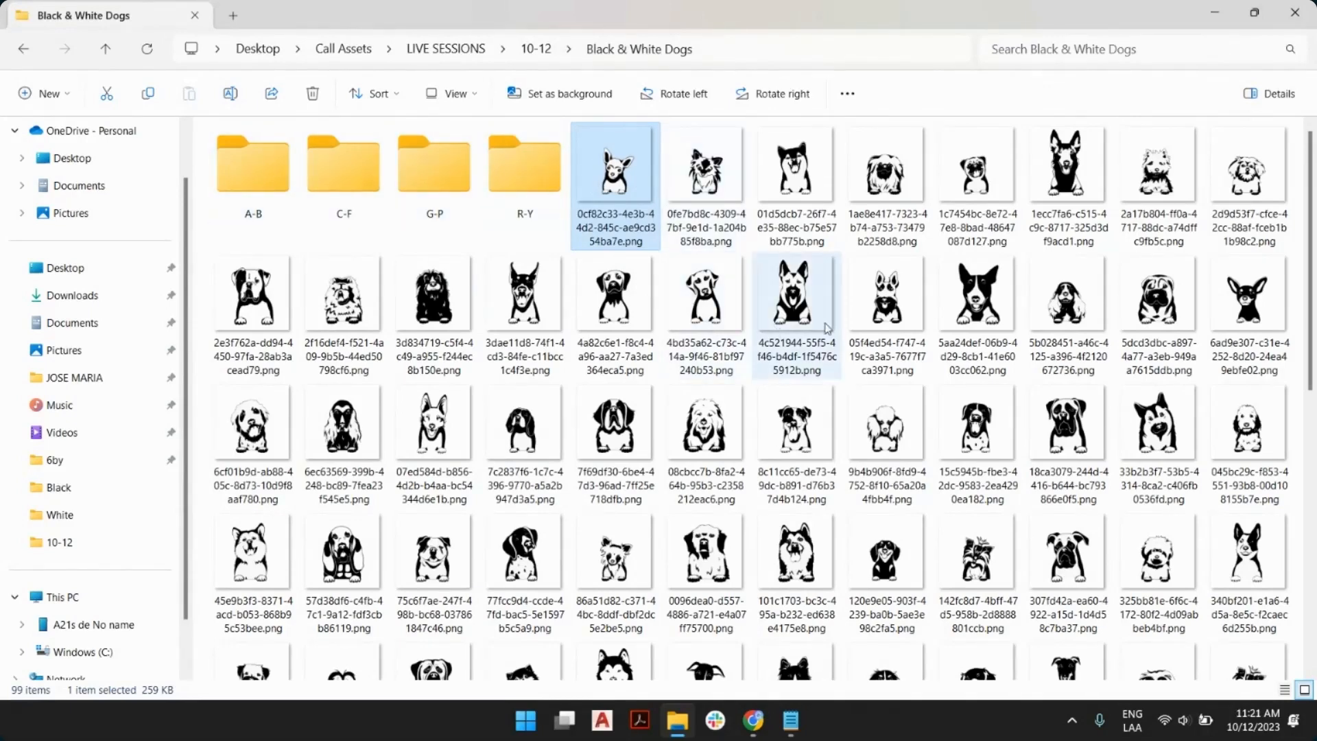
shift+click(616, 426)
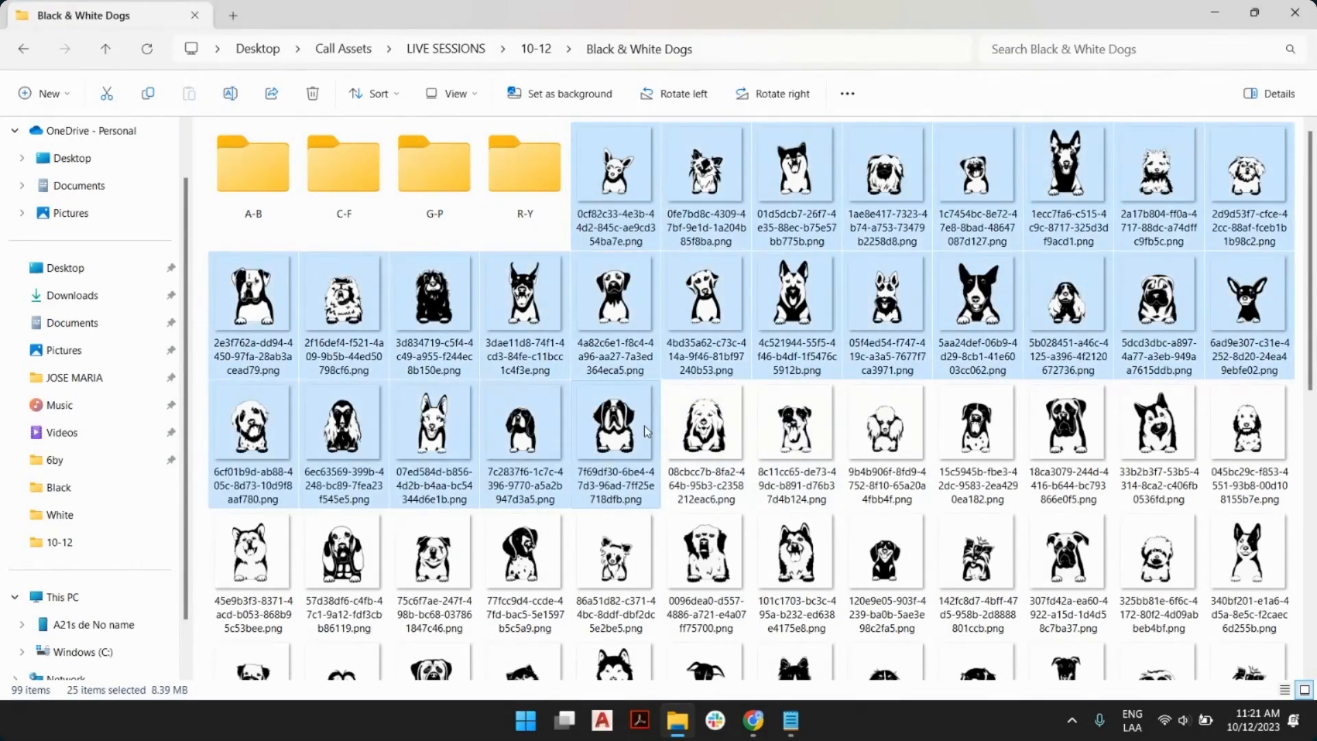
drag(600, 170, 257, 171)
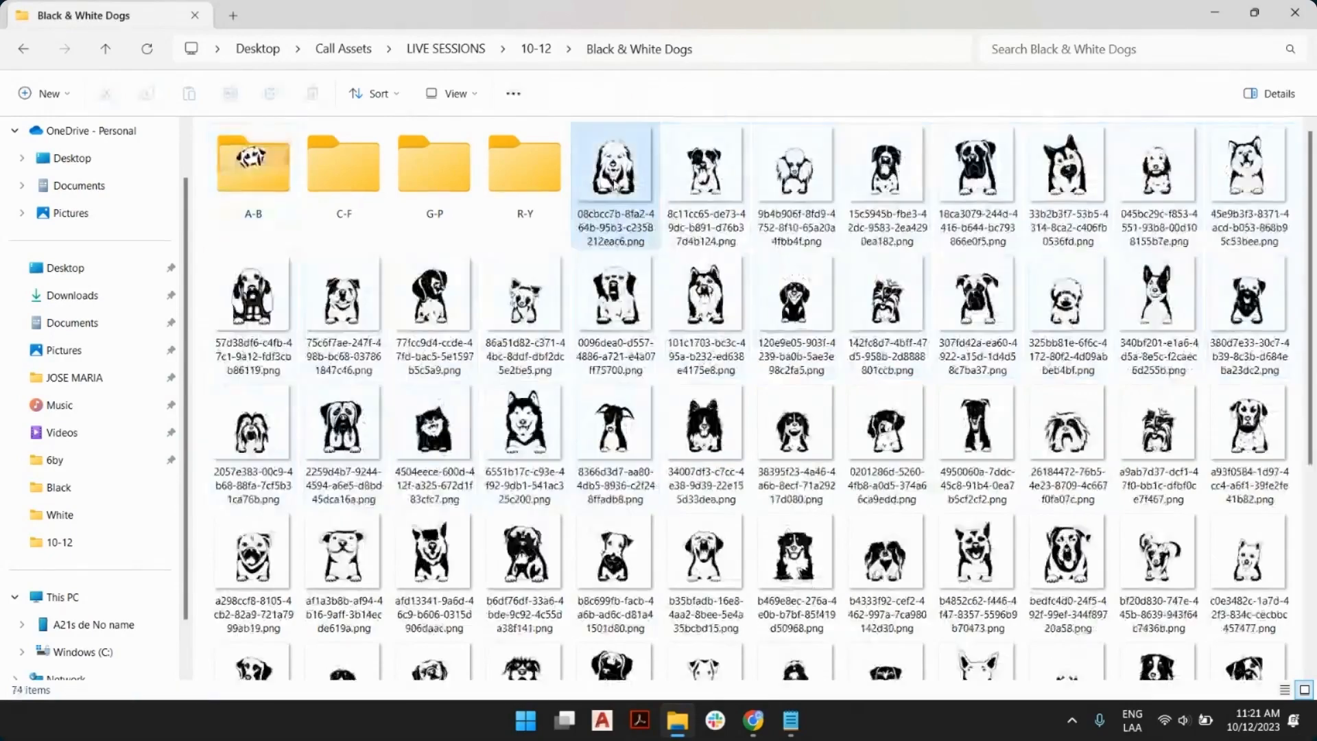
Move the next 25 dog images into the C-F folder and the following 25 into the G-P folder.
shift+click(631, 433)
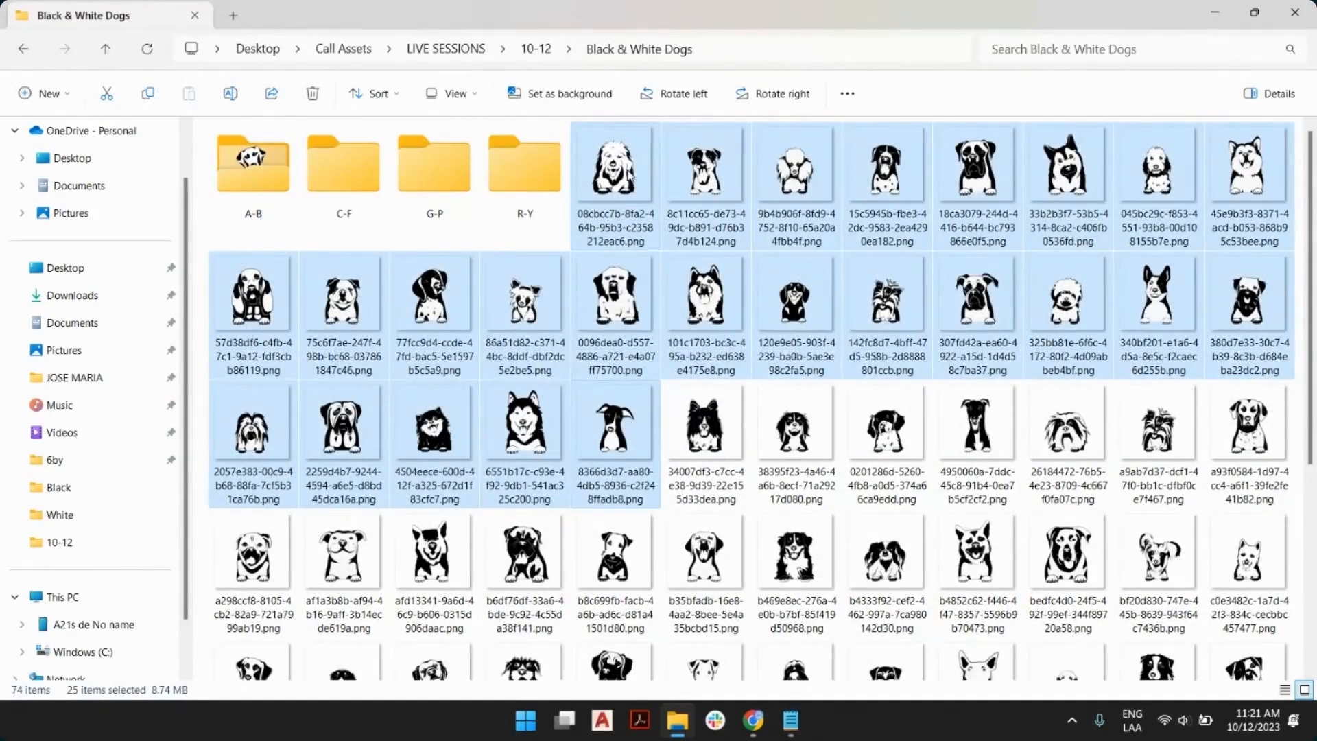
drag(629, 173, 342, 168)
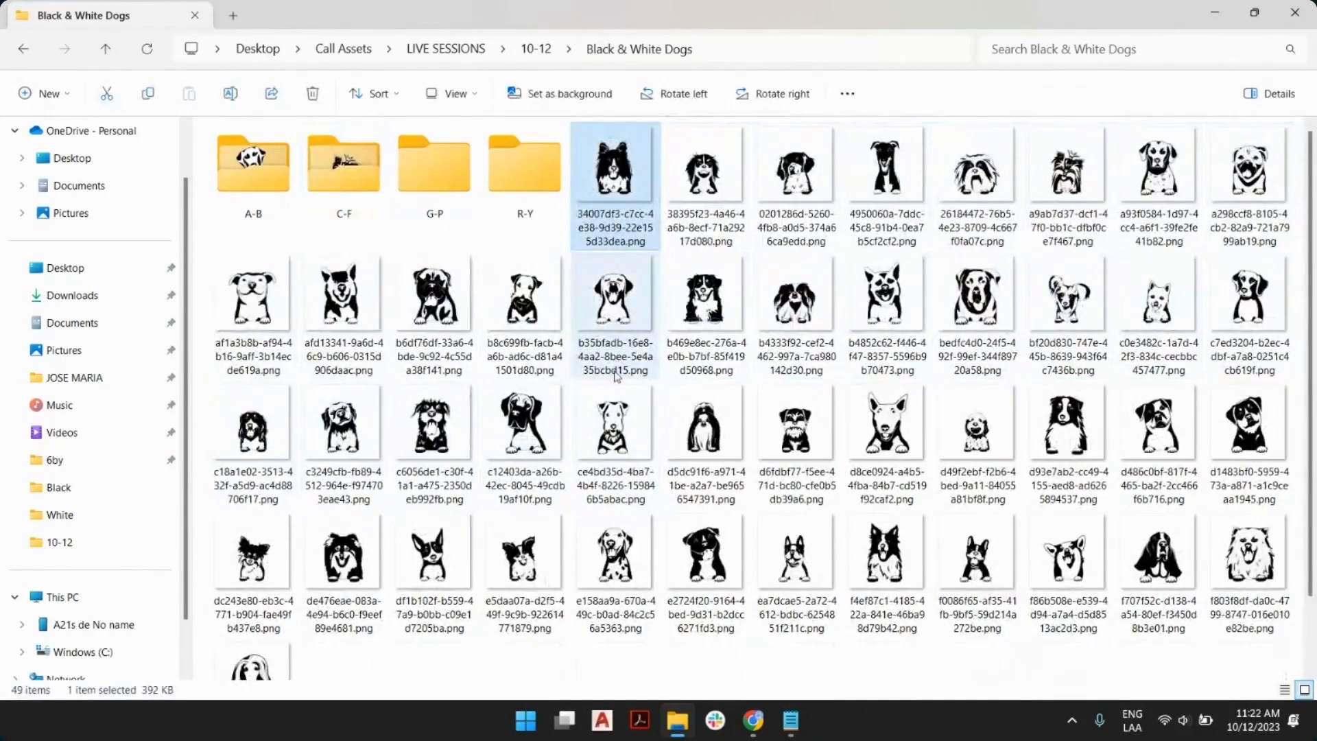
shift+click(614, 421)
drag(628, 197, 452, 186)
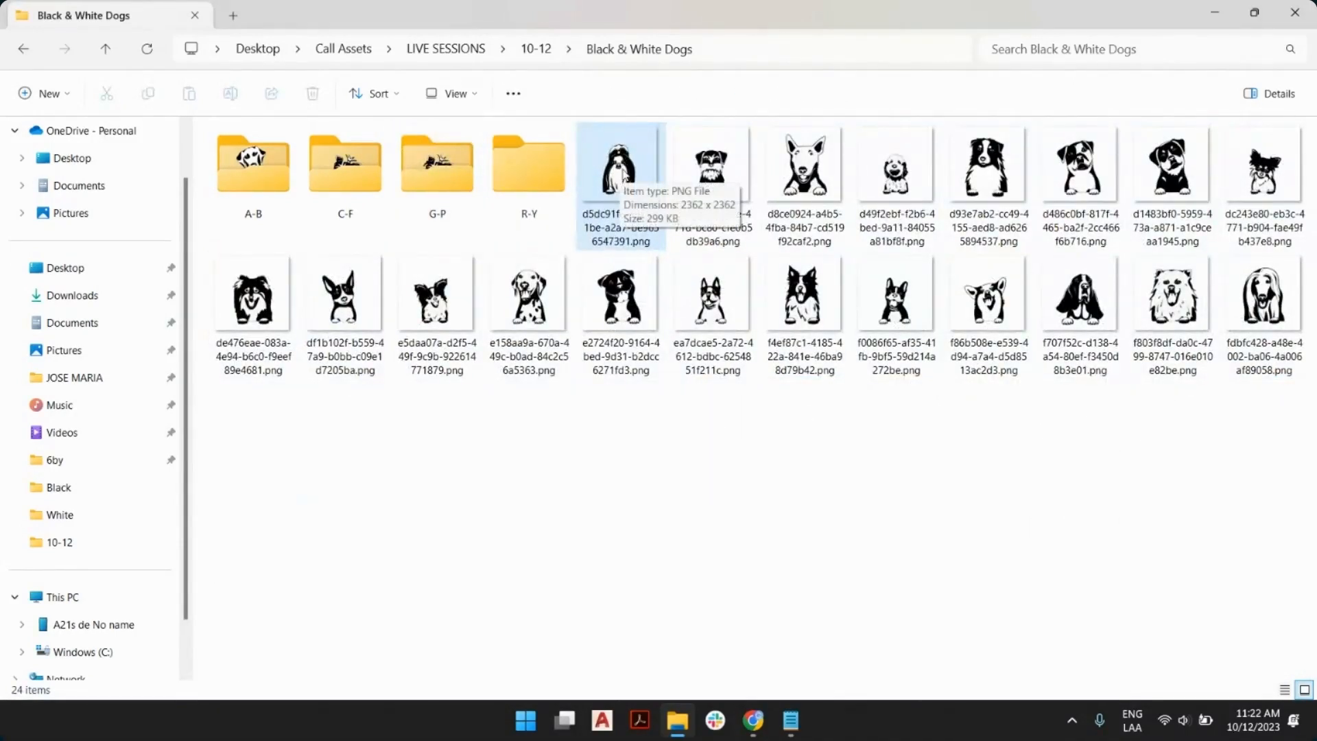
Select the remaining 20 dog images in Black & White Dogs and move them into the R-Y folder.
click(624, 174)
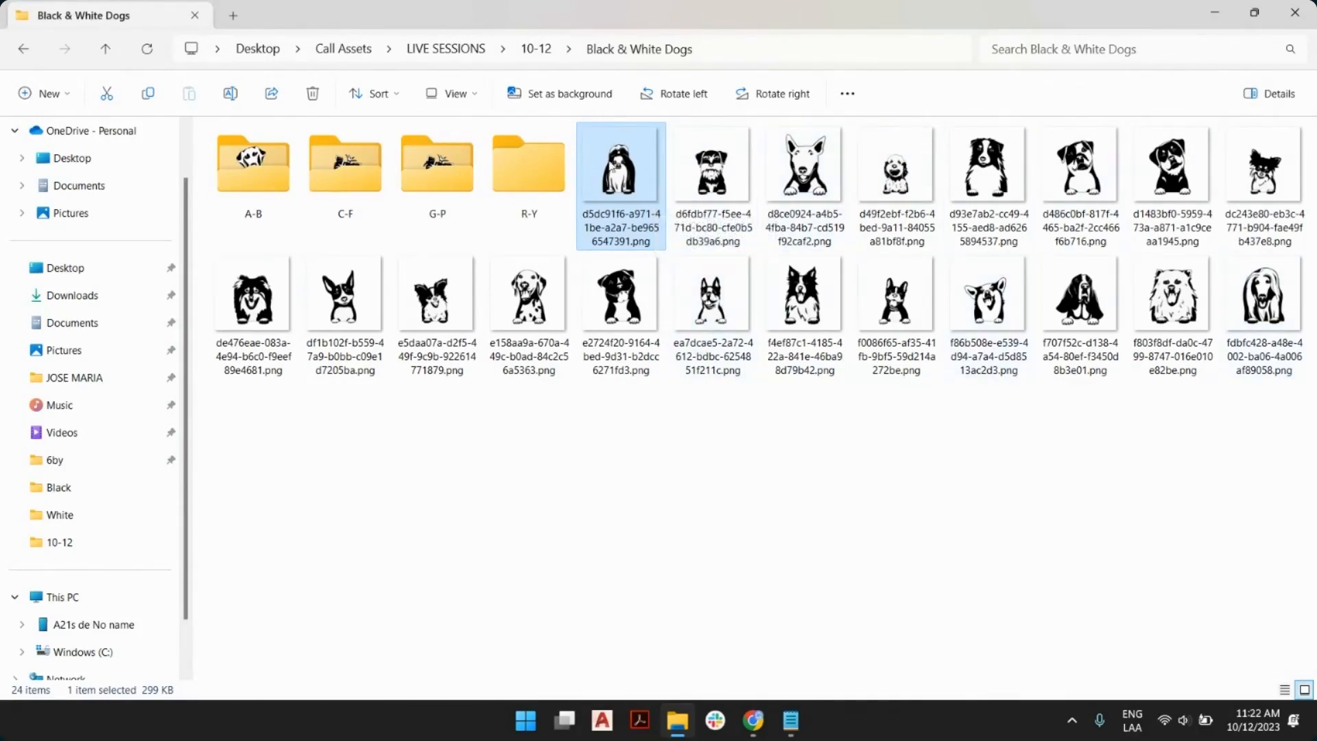
shift+click(1264, 302)
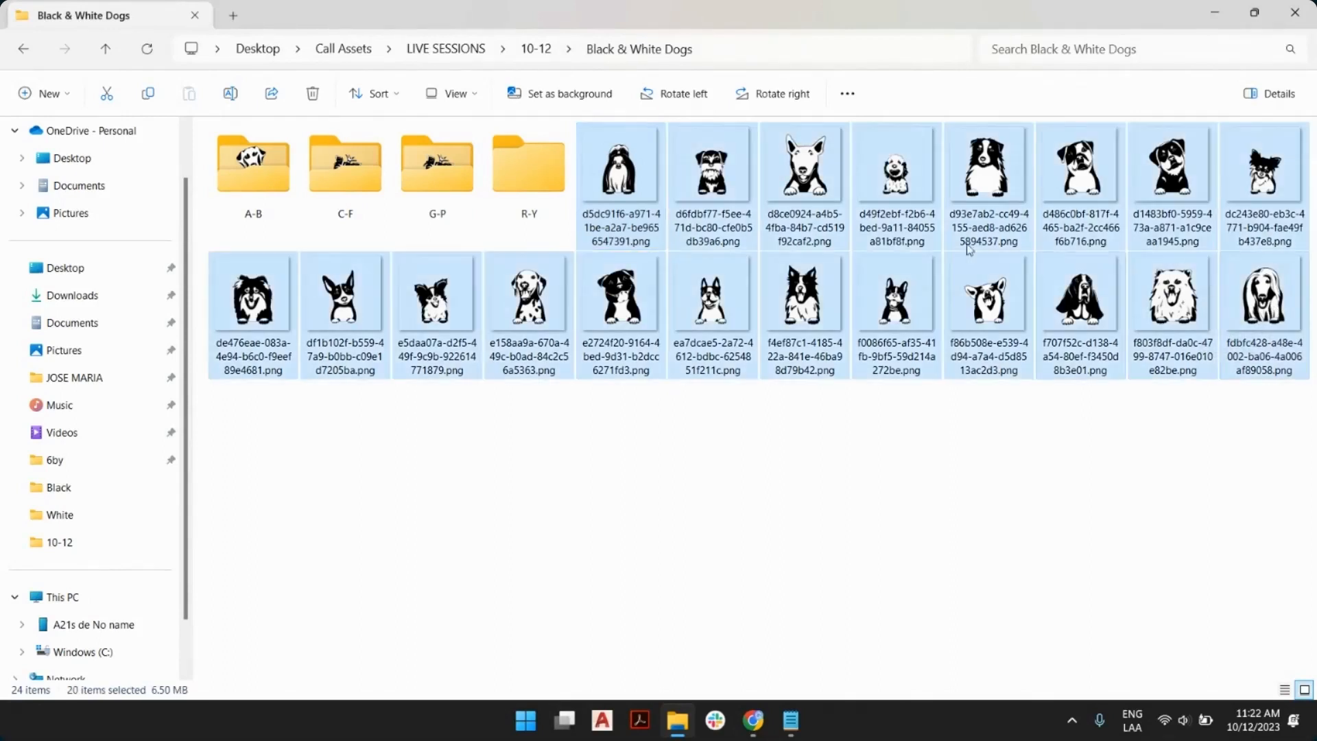
drag(629, 165, 557, 168)
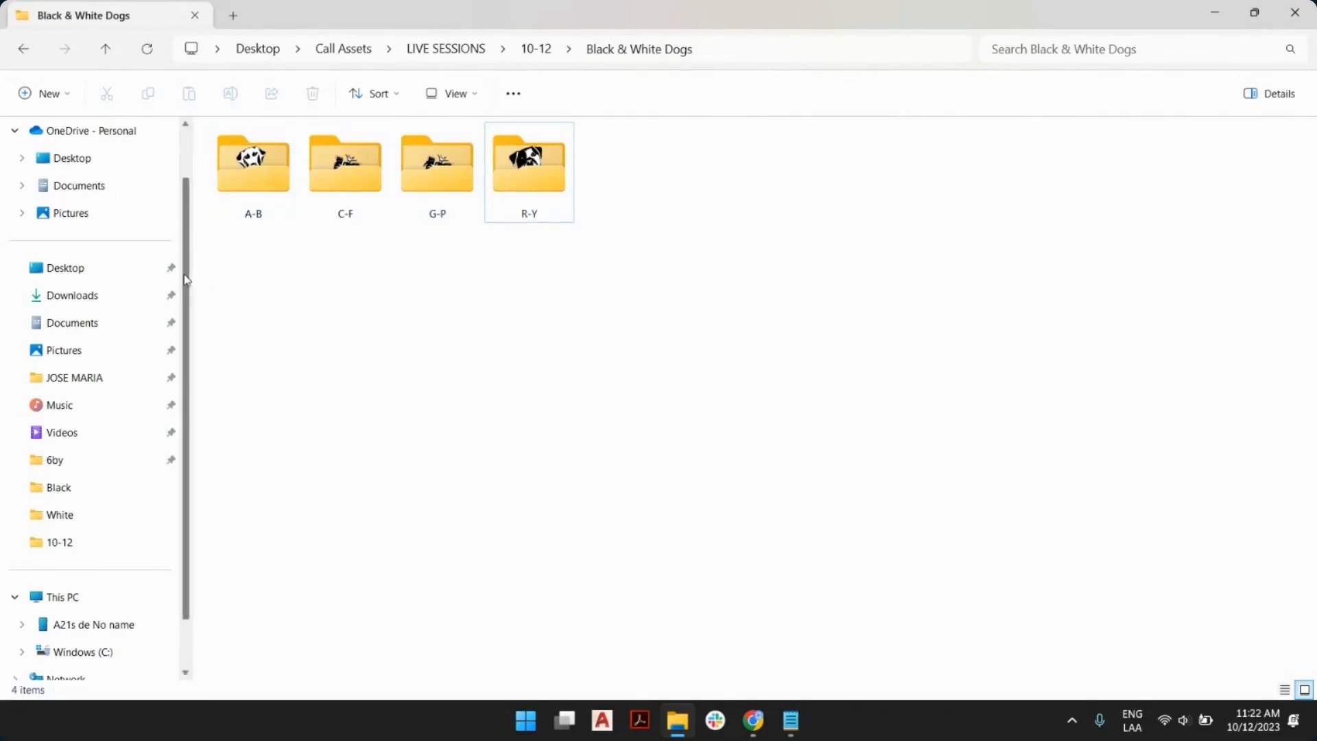
Open the 10-12 folder in an additional tab.
scroll(89, 411, down, 1)
click(52, 491)
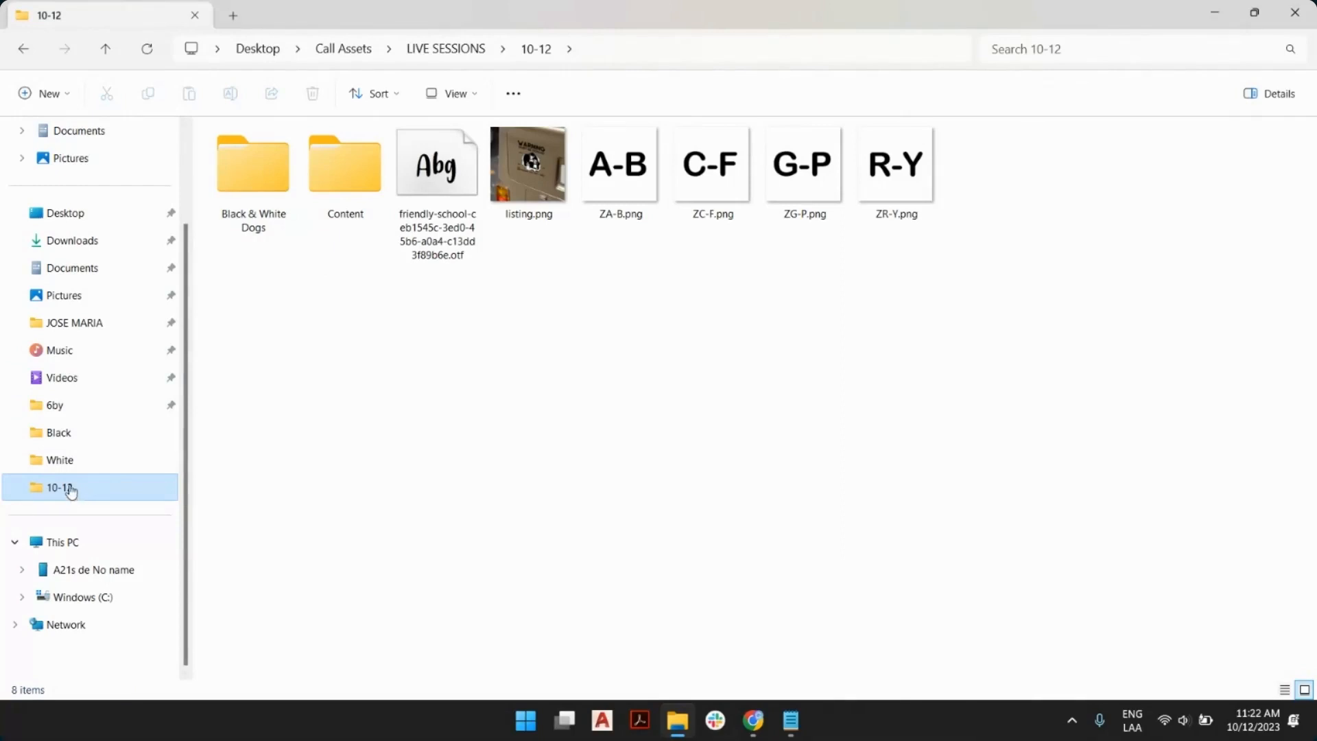
right_click(85, 489)
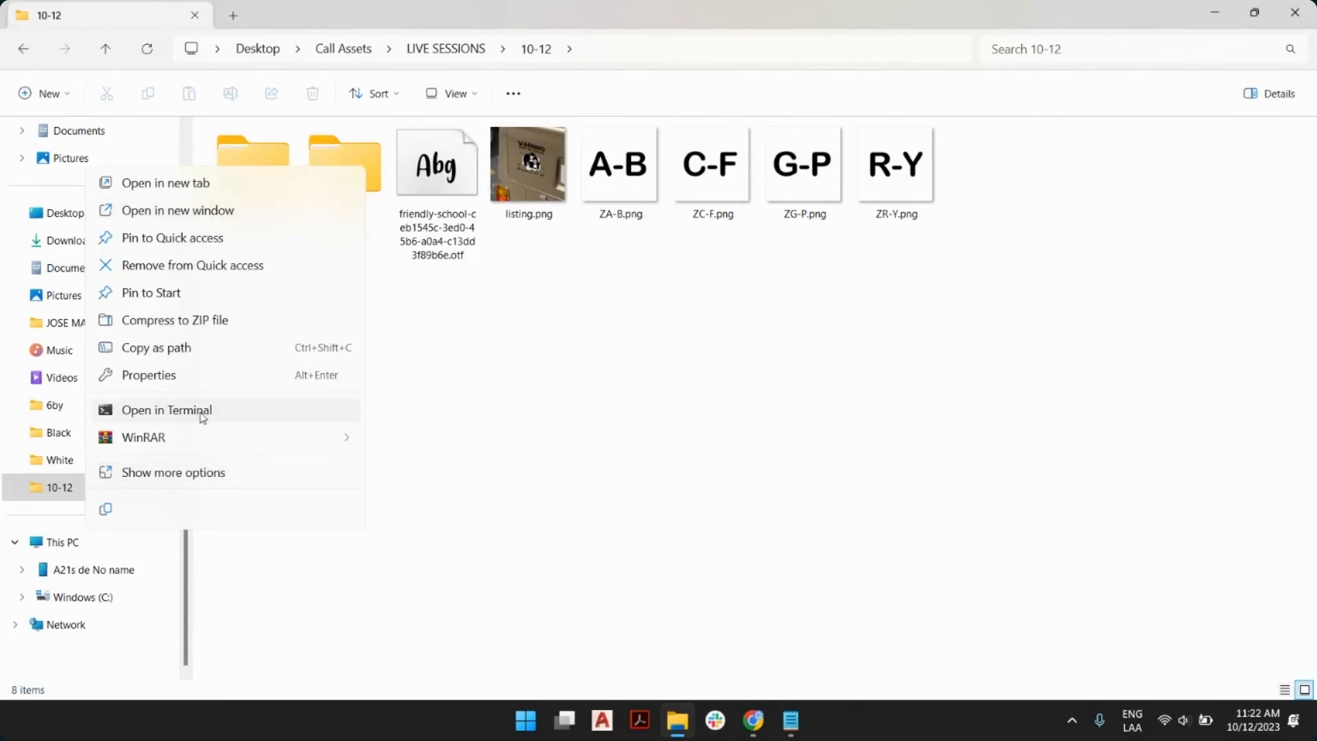
click(199, 190)
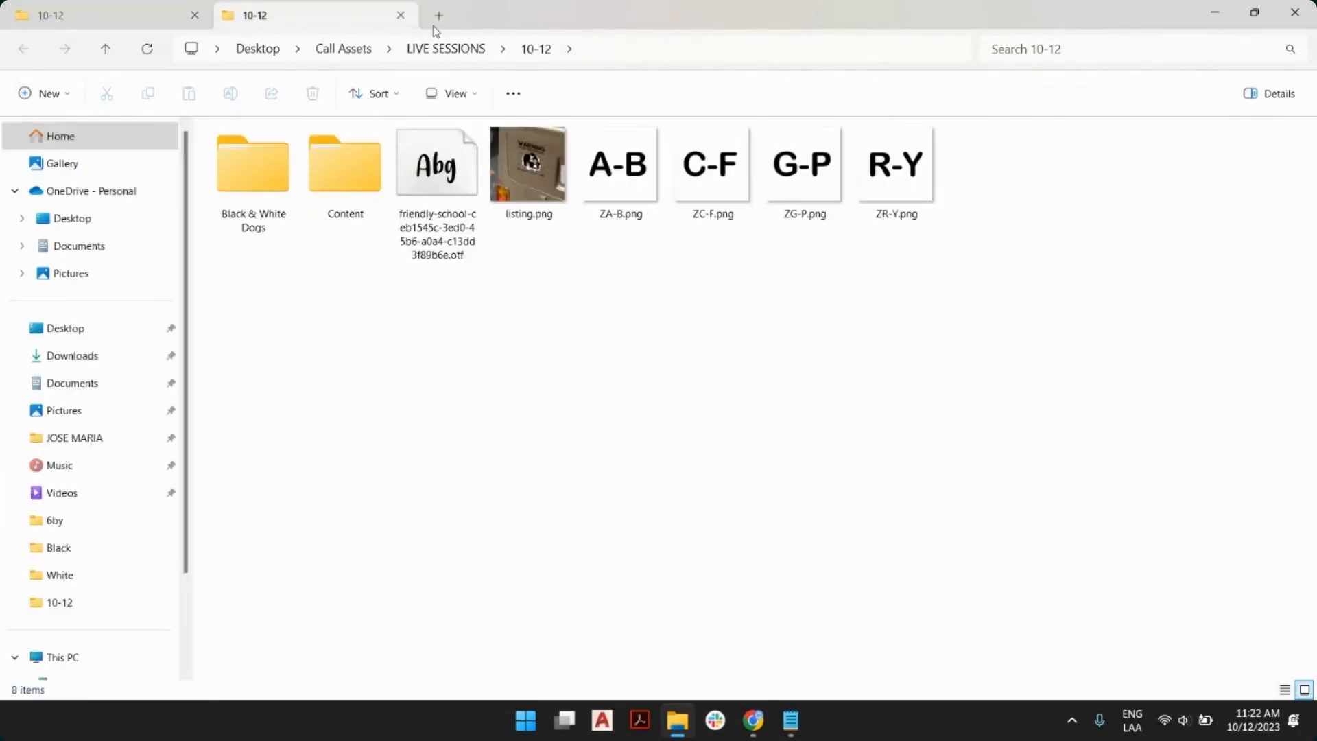
scroll(48, 274, down, 2)
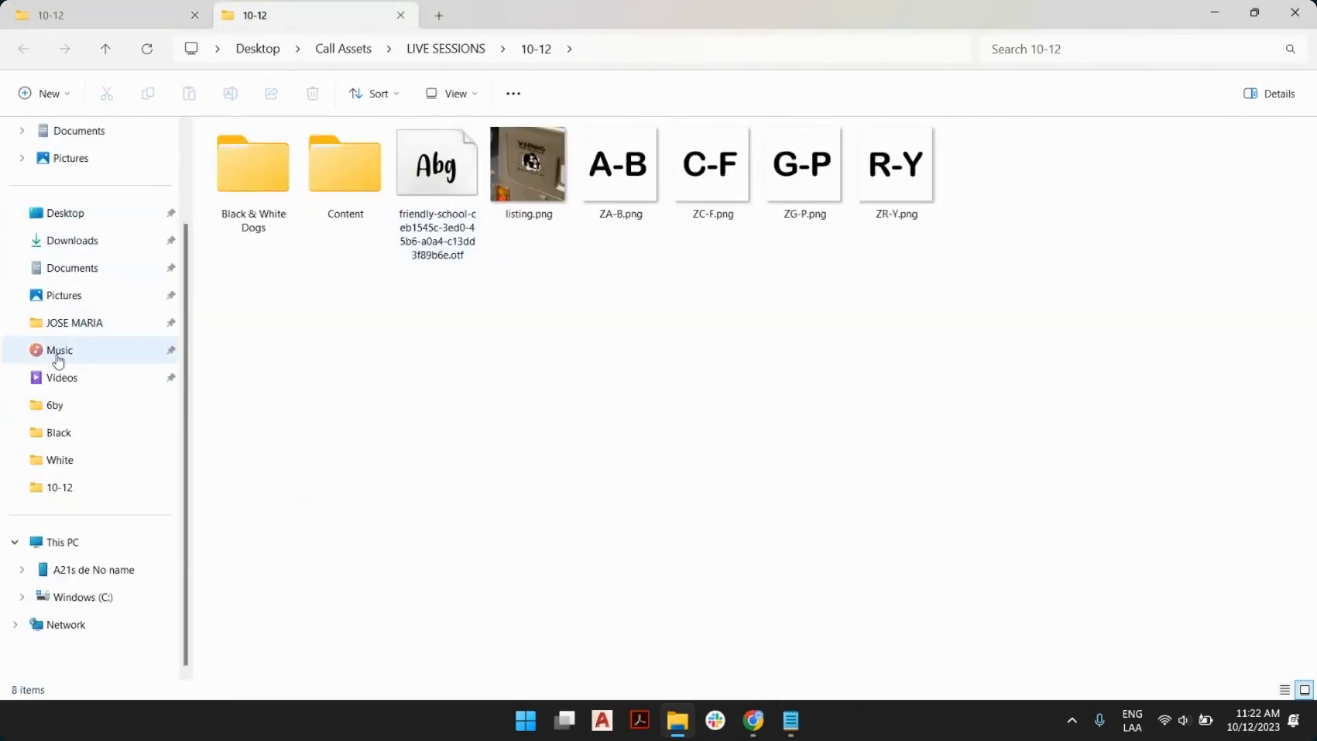
click(96, 488)
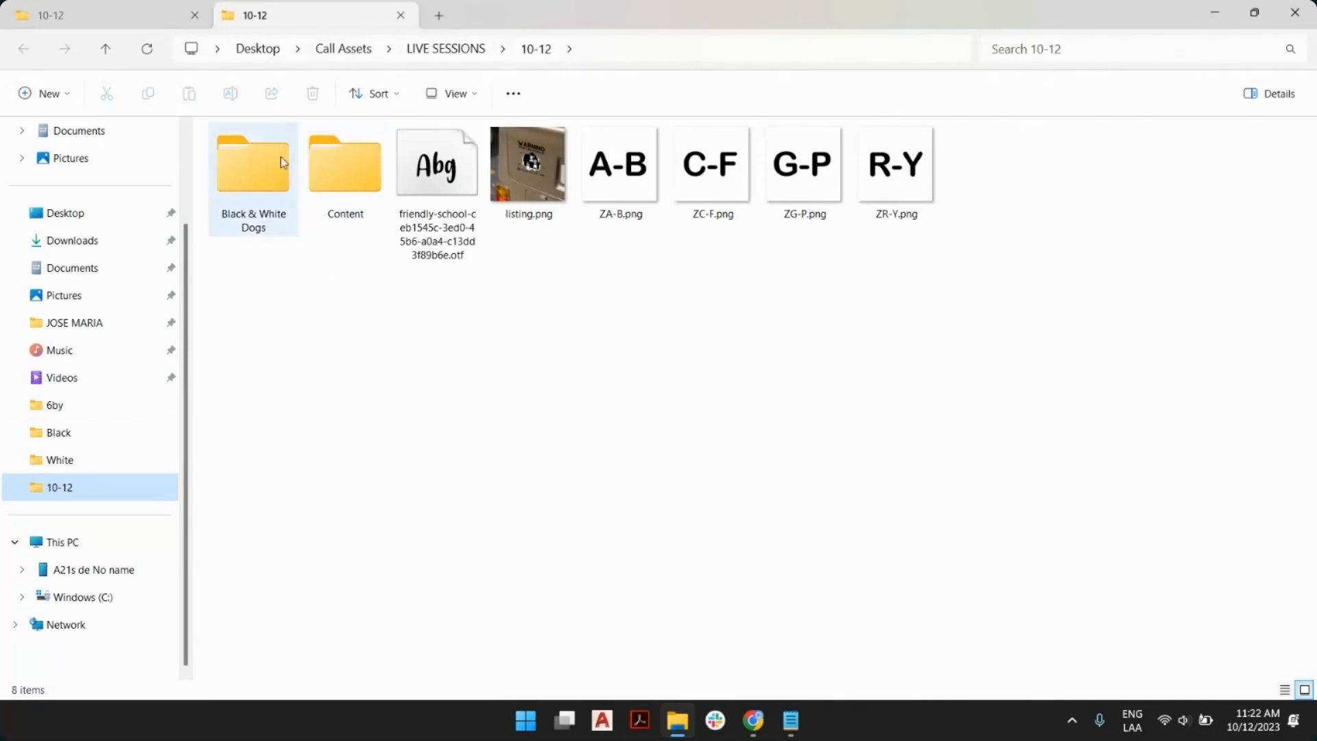
Examine the breed-range subfolders inside Black & White Dogs, including the contents of A-B and C-F.
double_click(259, 166)
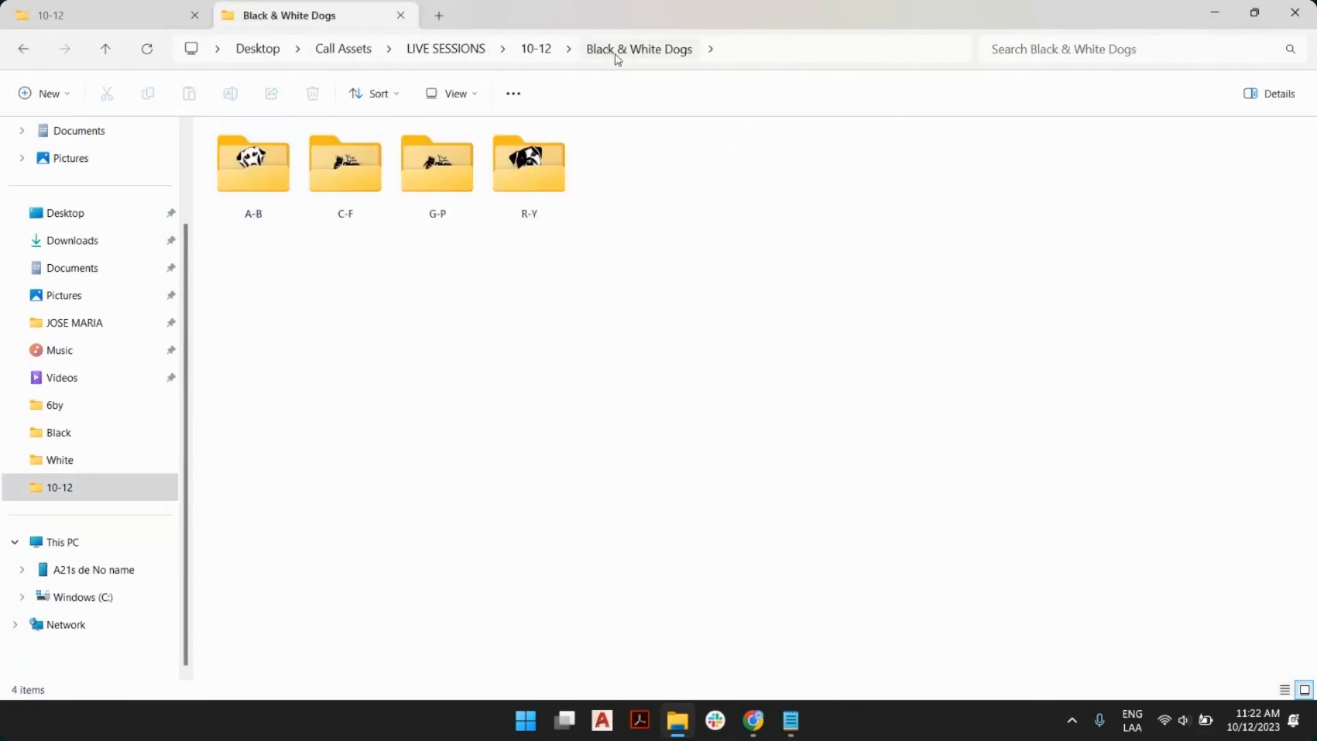
drag(696, 195, 228, 234)
click(296, 330)
double_click(264, 179)
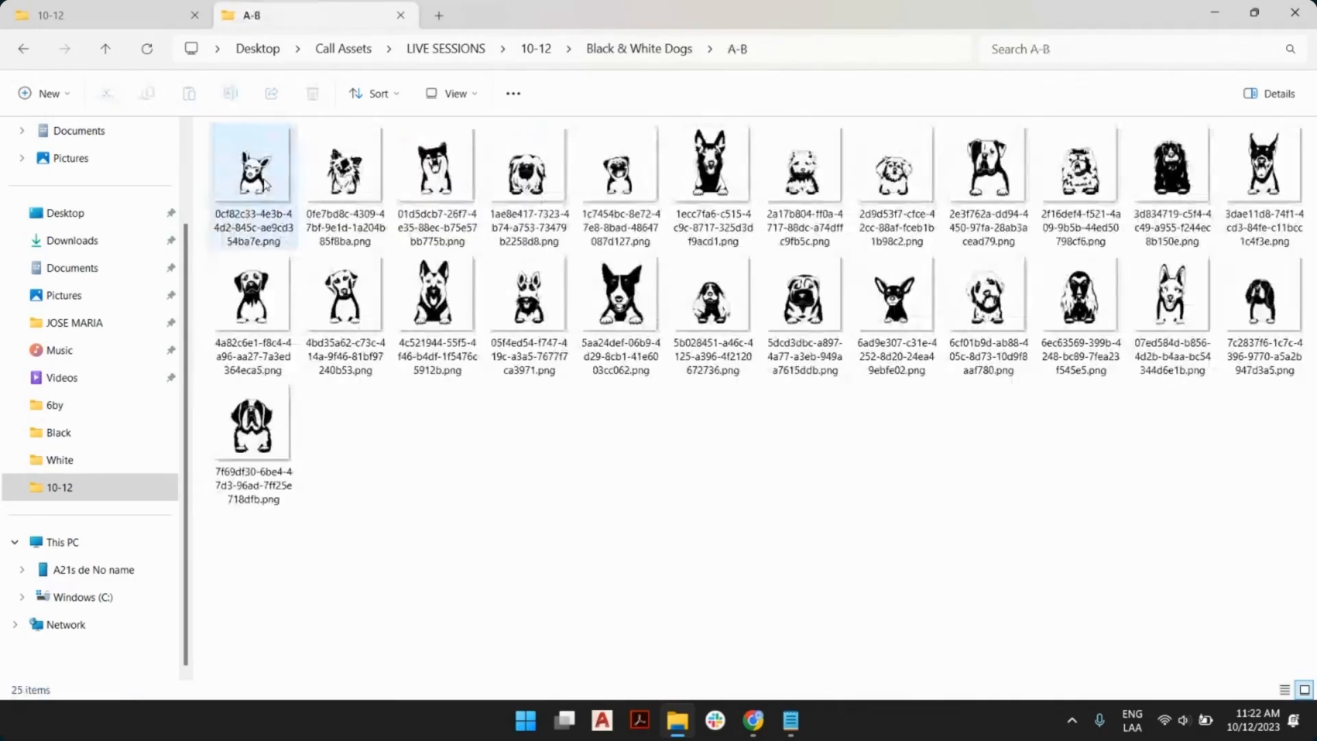
click(652, 51)
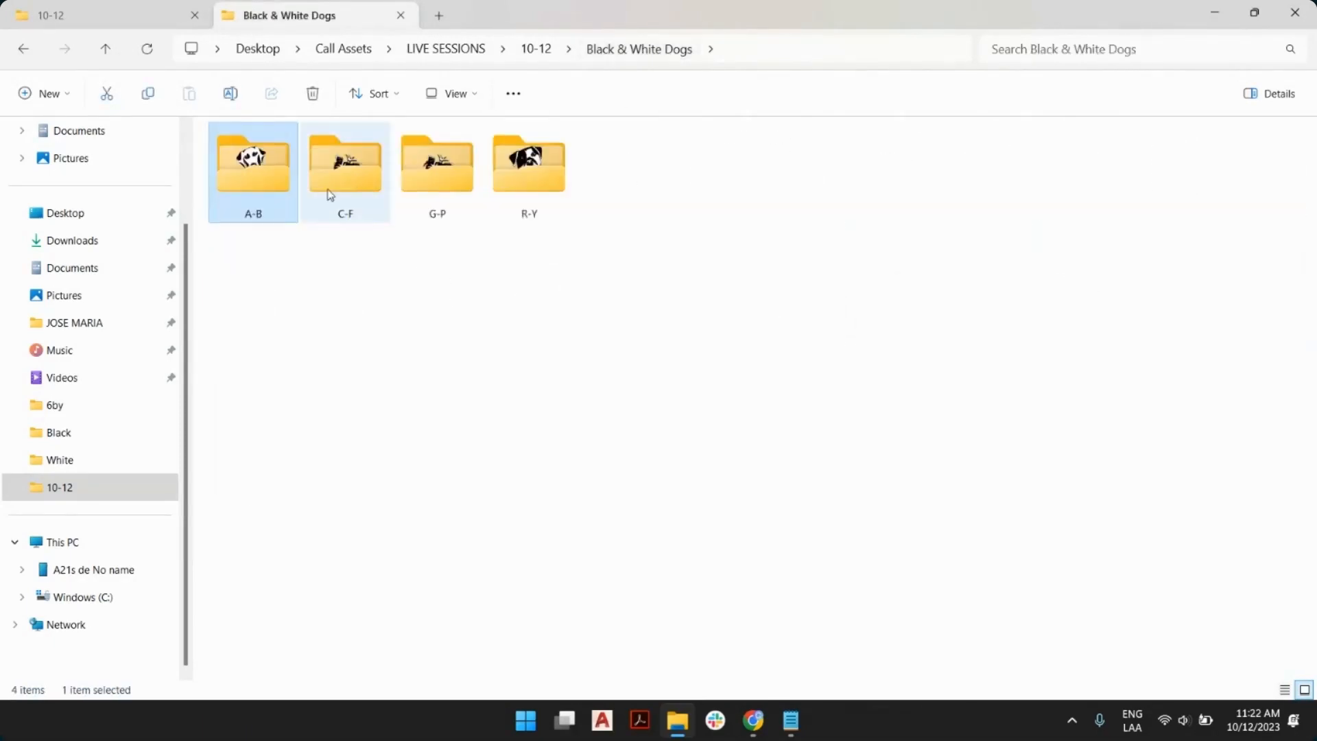
double_click(327, 191)
click(612, 55)
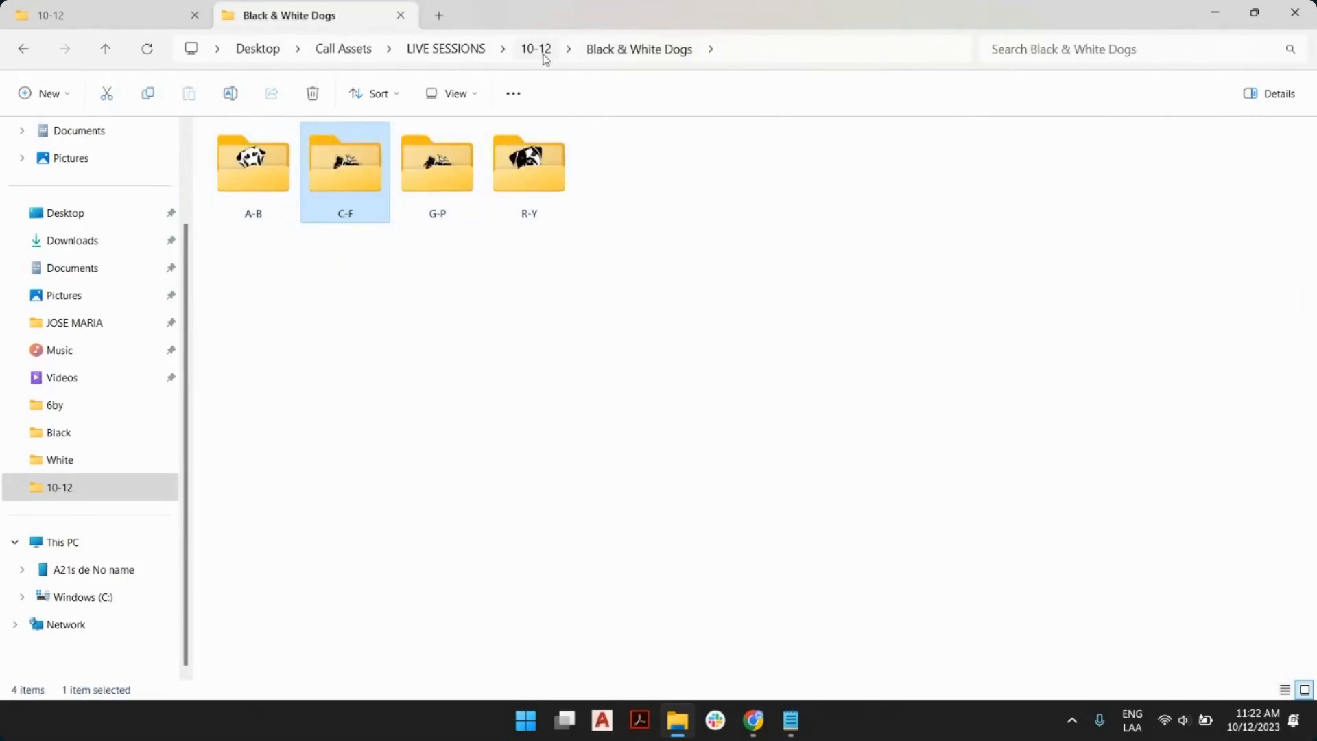
click(643, 185)
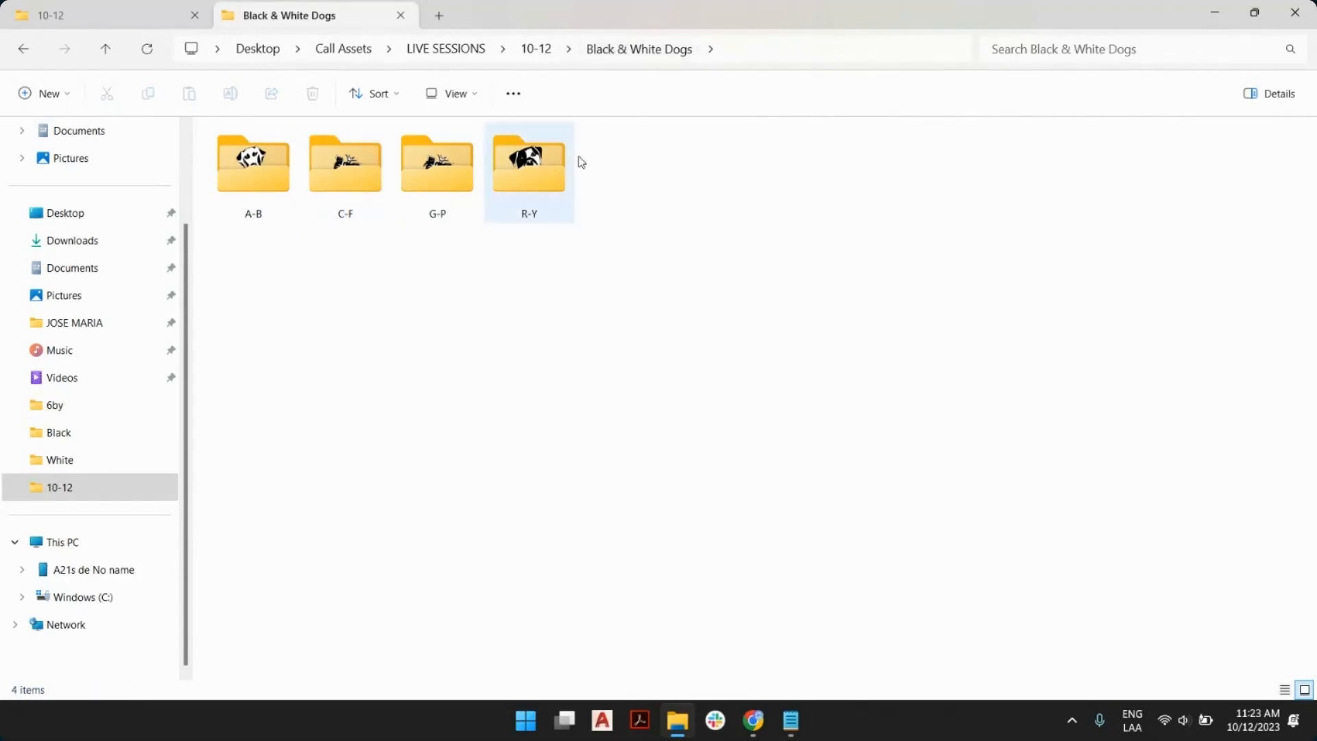
drag(589, 178, 658, 149)
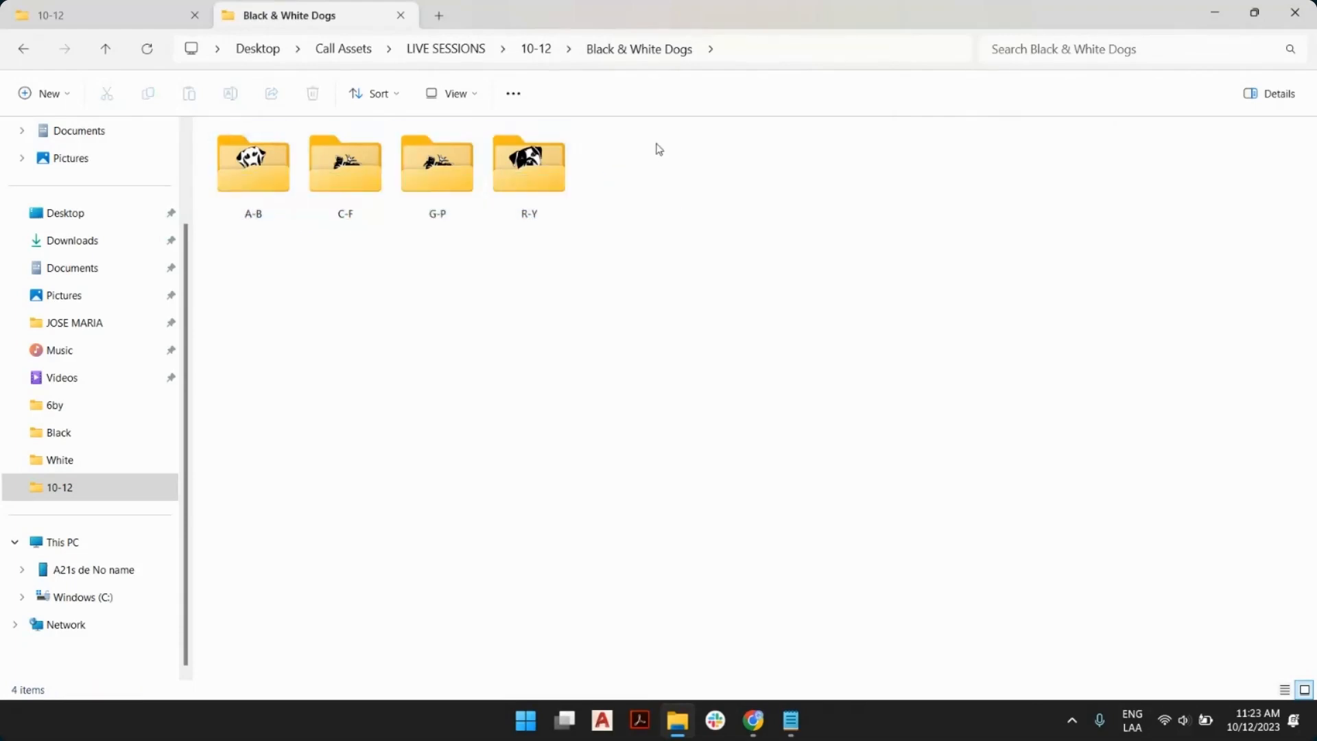
Create a folder named Thumbnail Letters in the 10-12 folder.
click(538, 53)
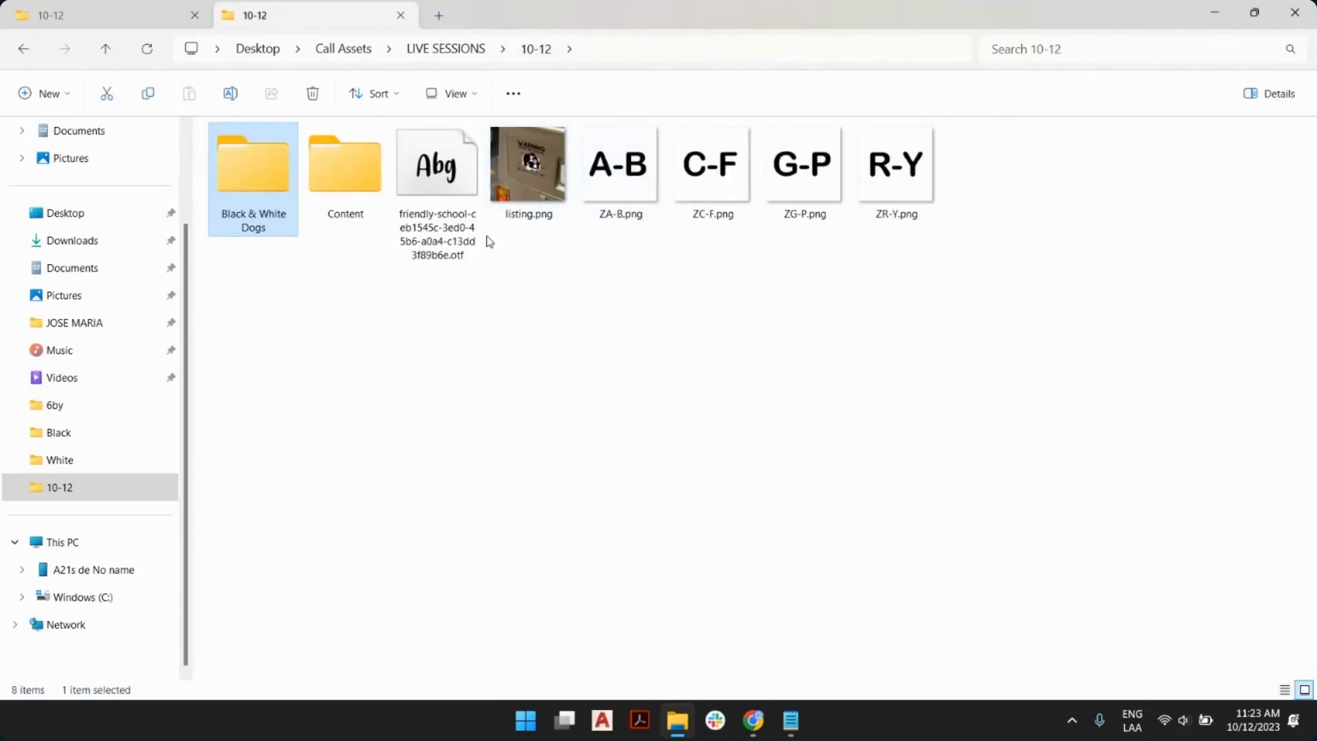
click(367, 274)
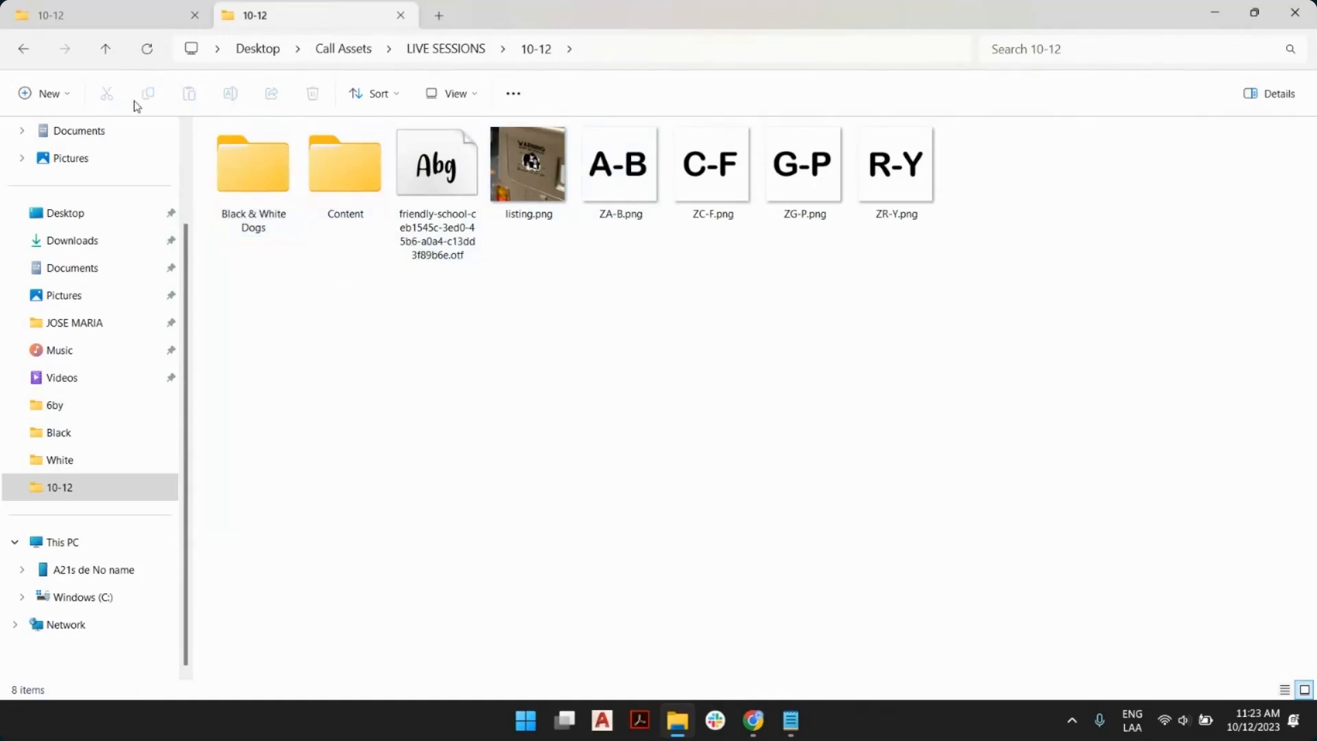
click(48, 94)
click(72, 136)
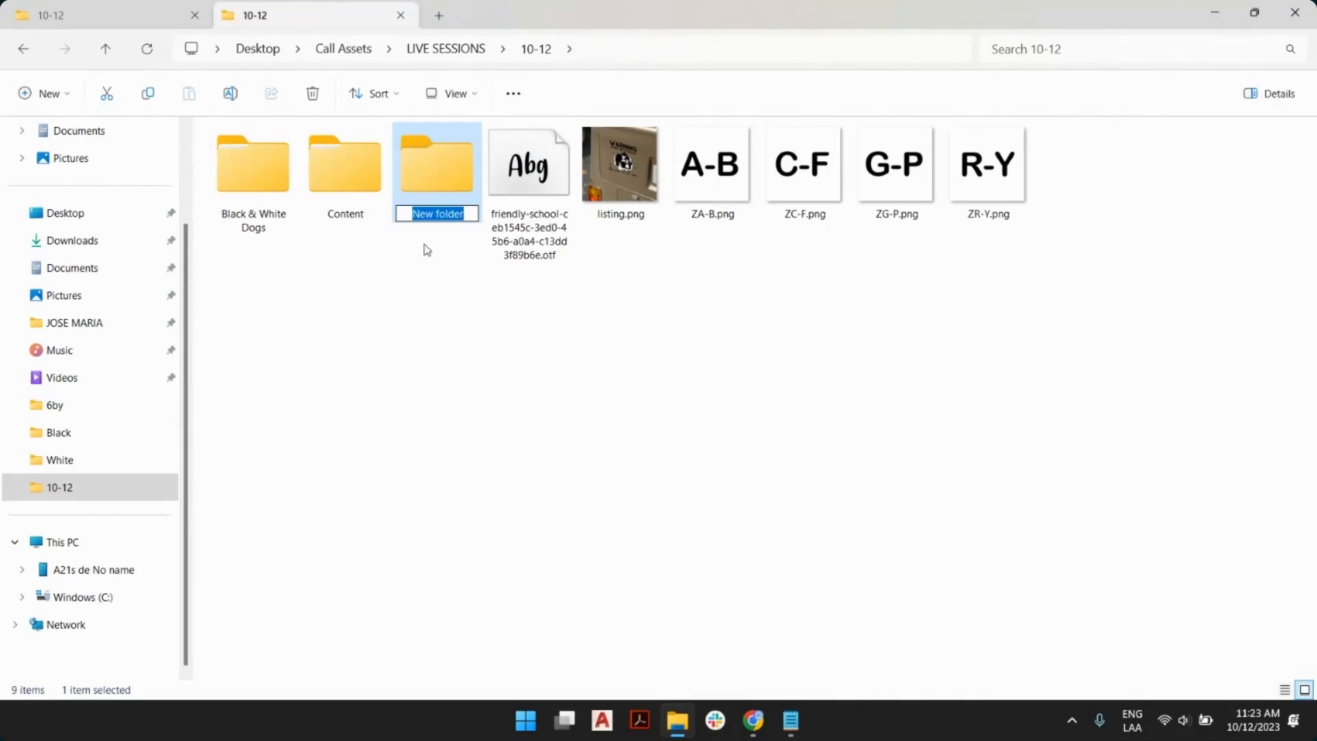
text(S)
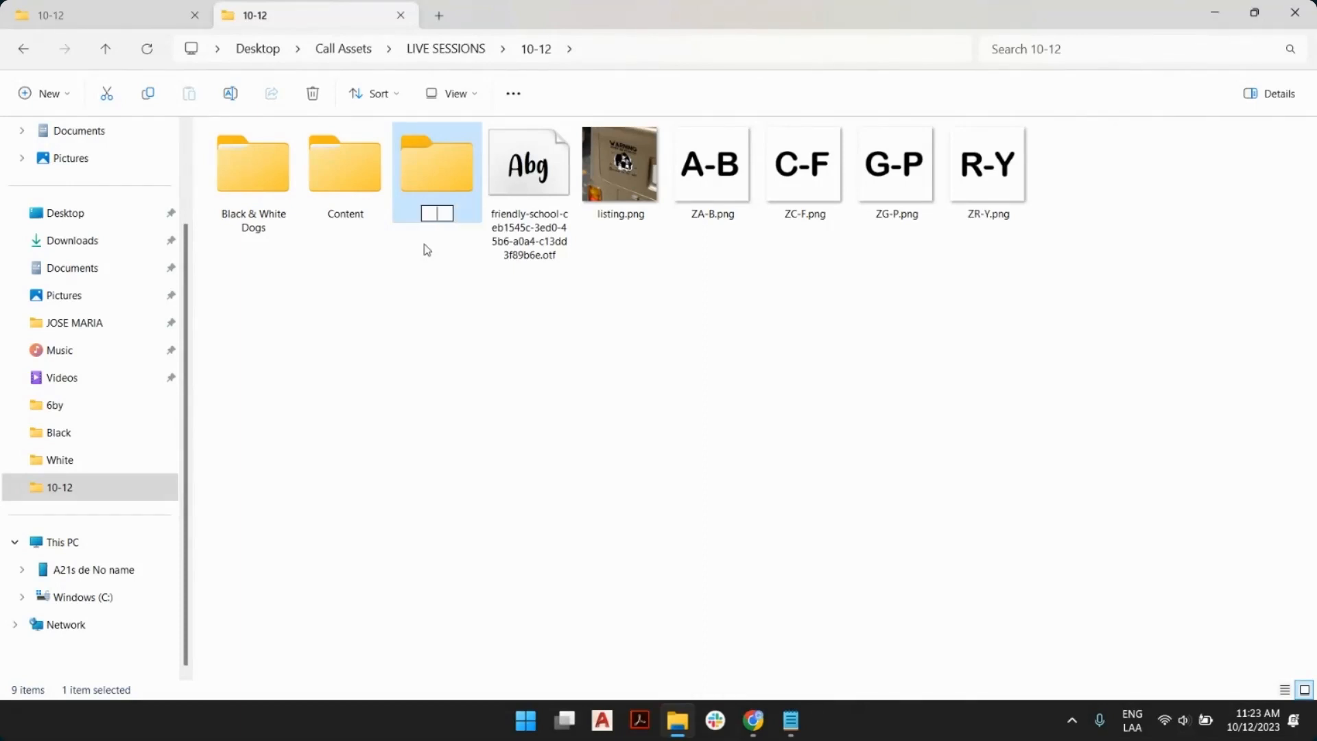
text(Thumnail)
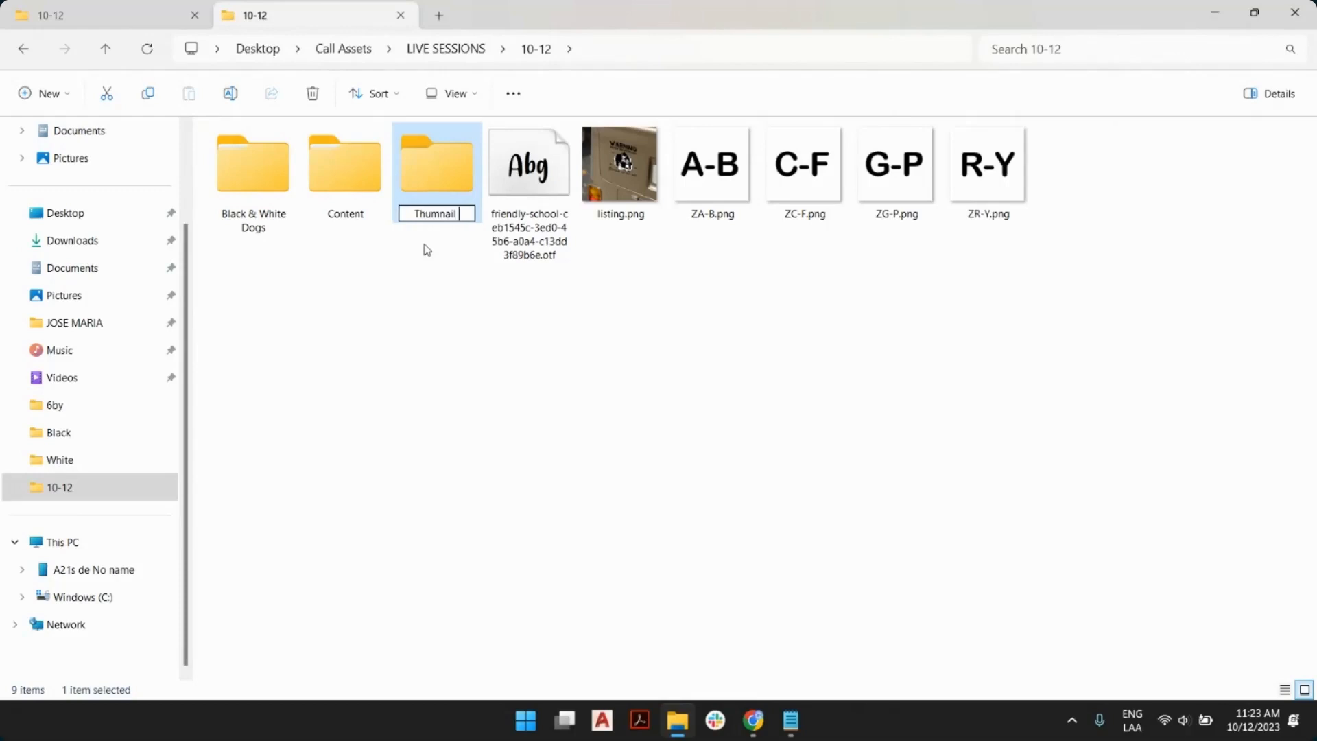
text( Letters)
key(Return)
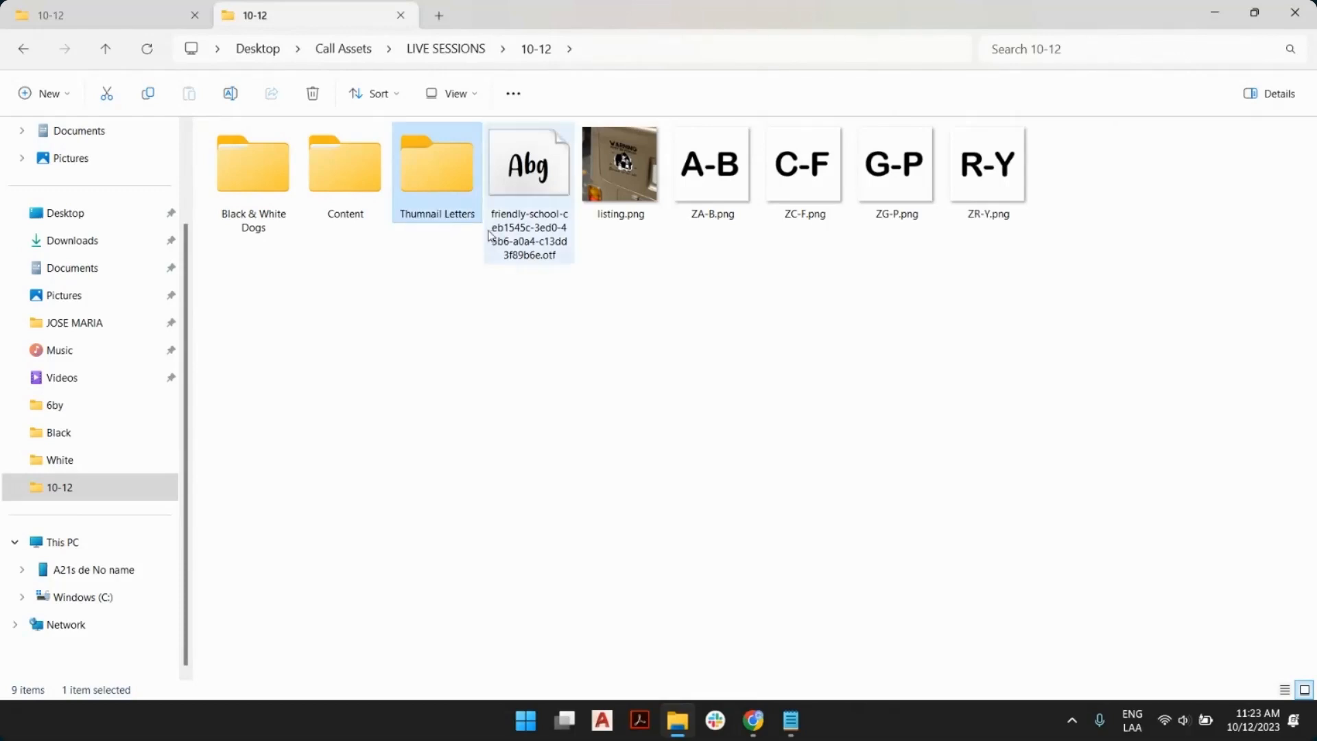
click(427, 218)
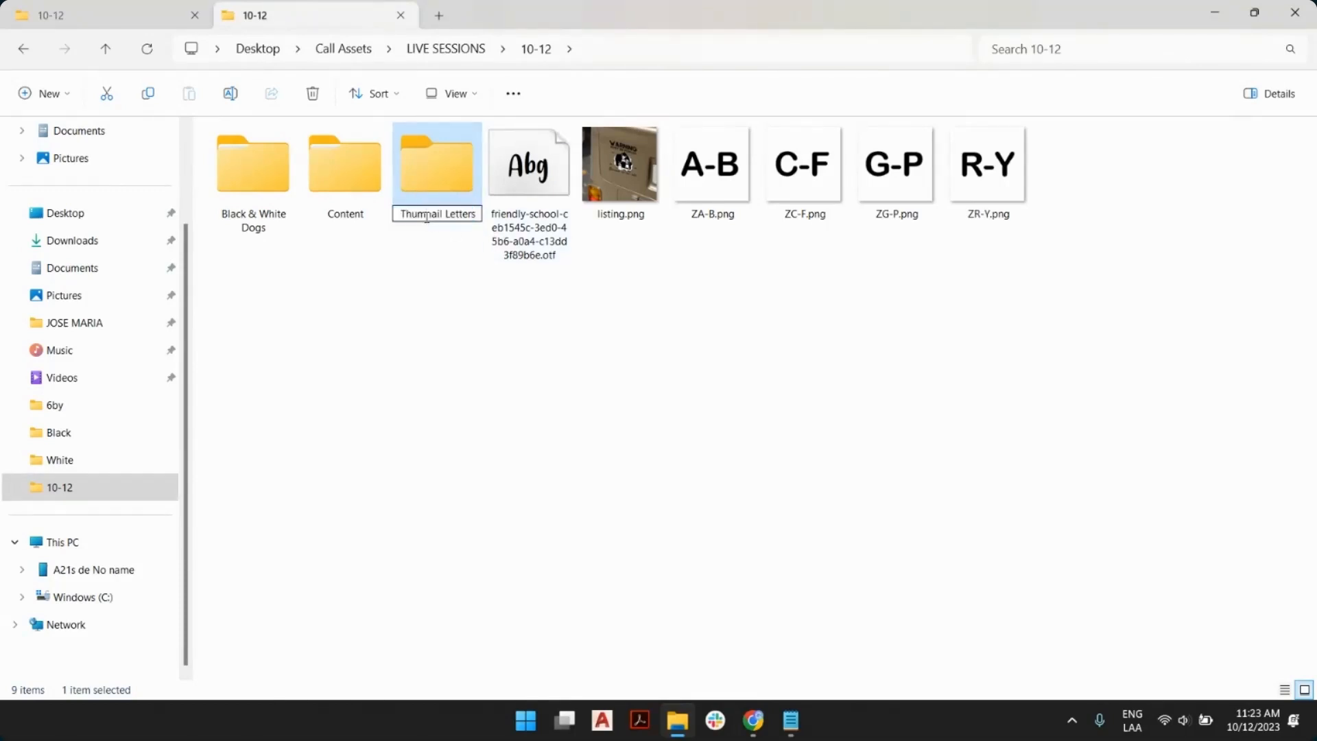
text(b)
Move the ZA-B, ZC-F, ZG-P and ZR-Y PNG images into the Thumbnail Letters folder.
drag(714, 270, 985, 150)
drag(713, 178, 441, 201)
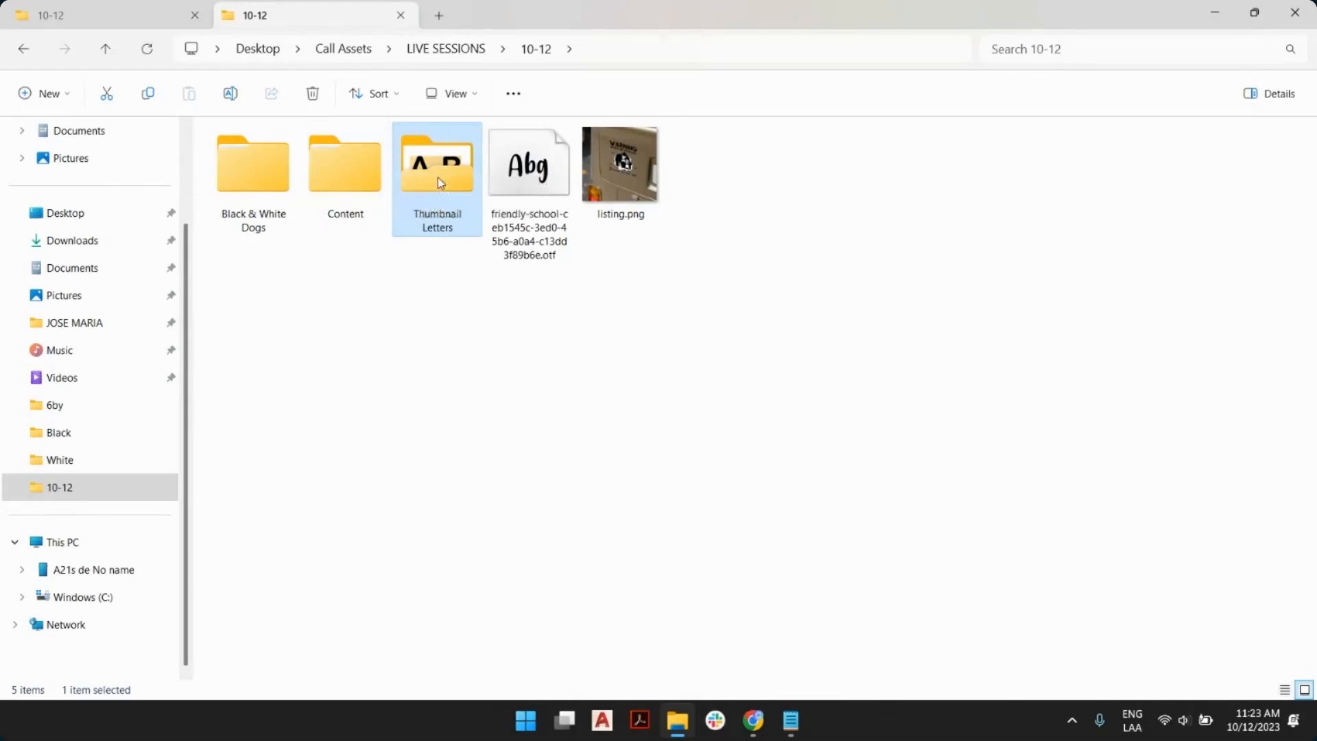
Compress the Black & White Dogs and Thumbnail Letters folders together into a ZIP file named New Libraries.
ctrl+click(249, 170)
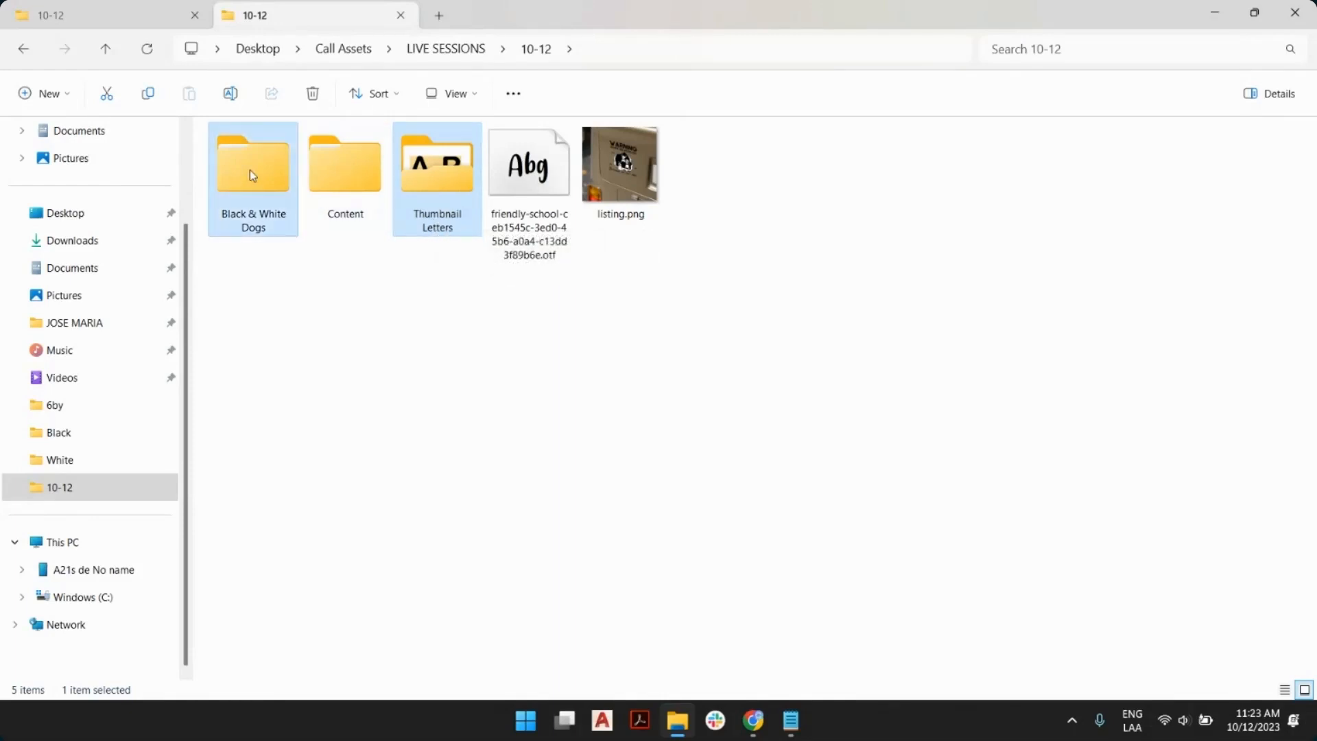
right_click(445, 175)
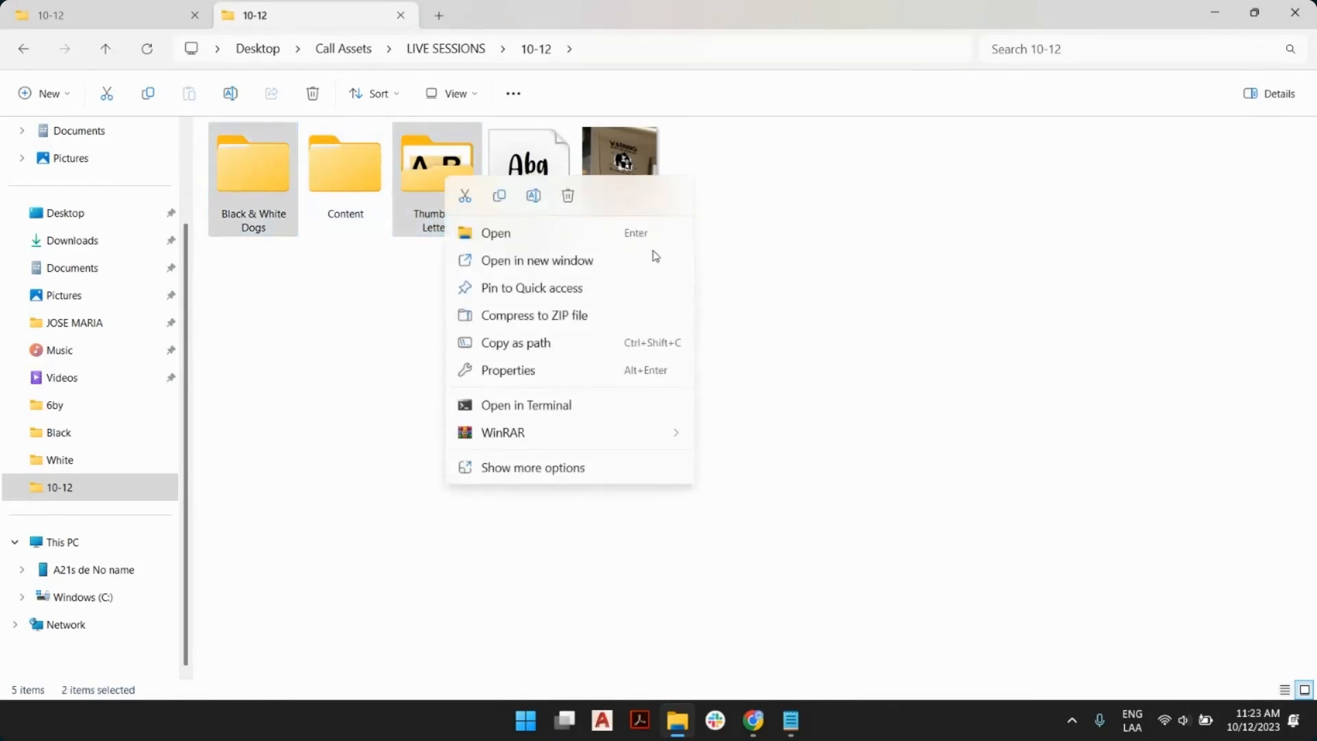
click(555, 327)
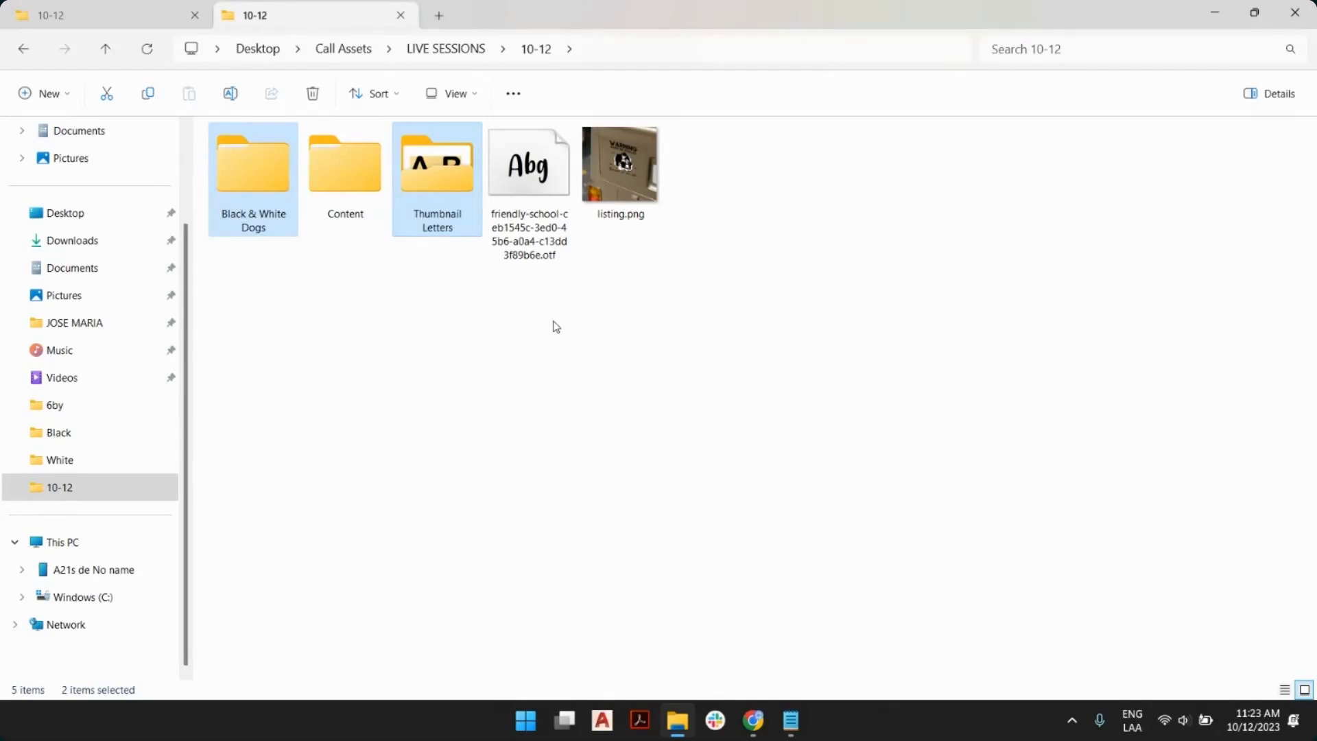
key(alt+Tab)
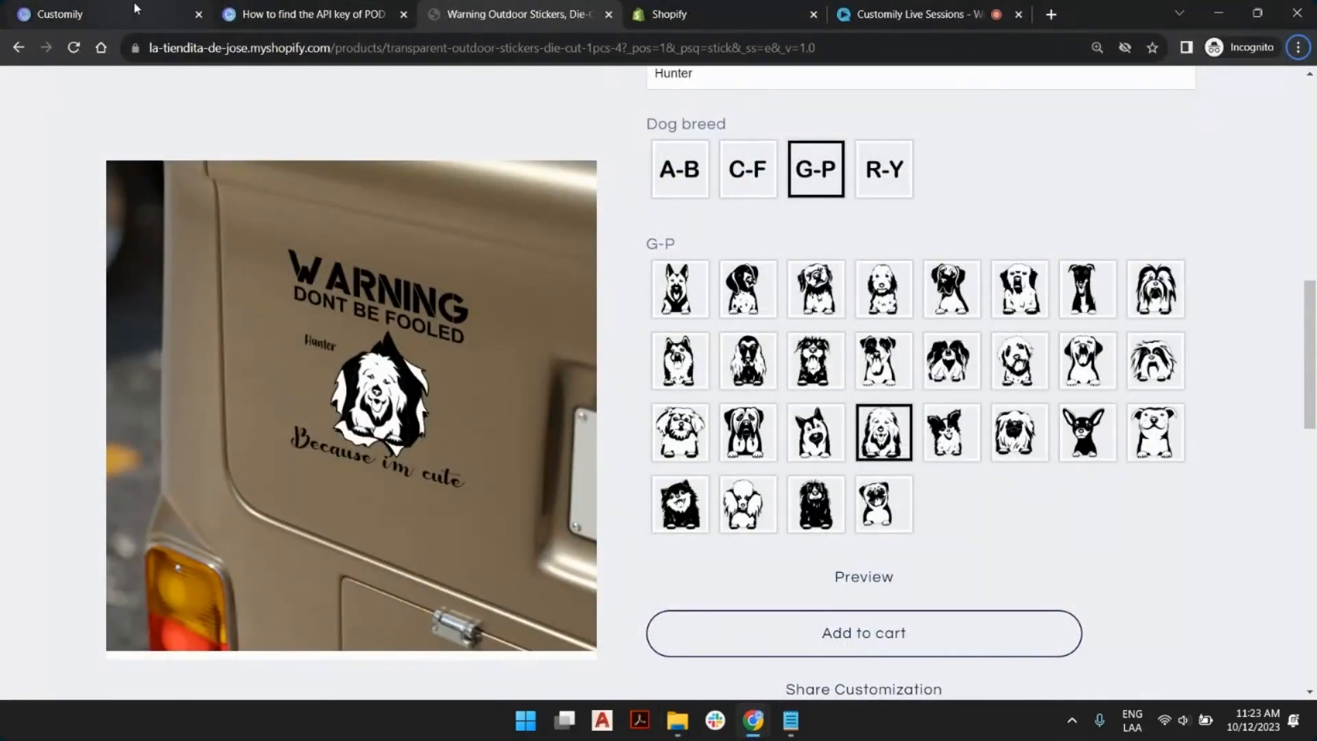
key(alt+Tab)
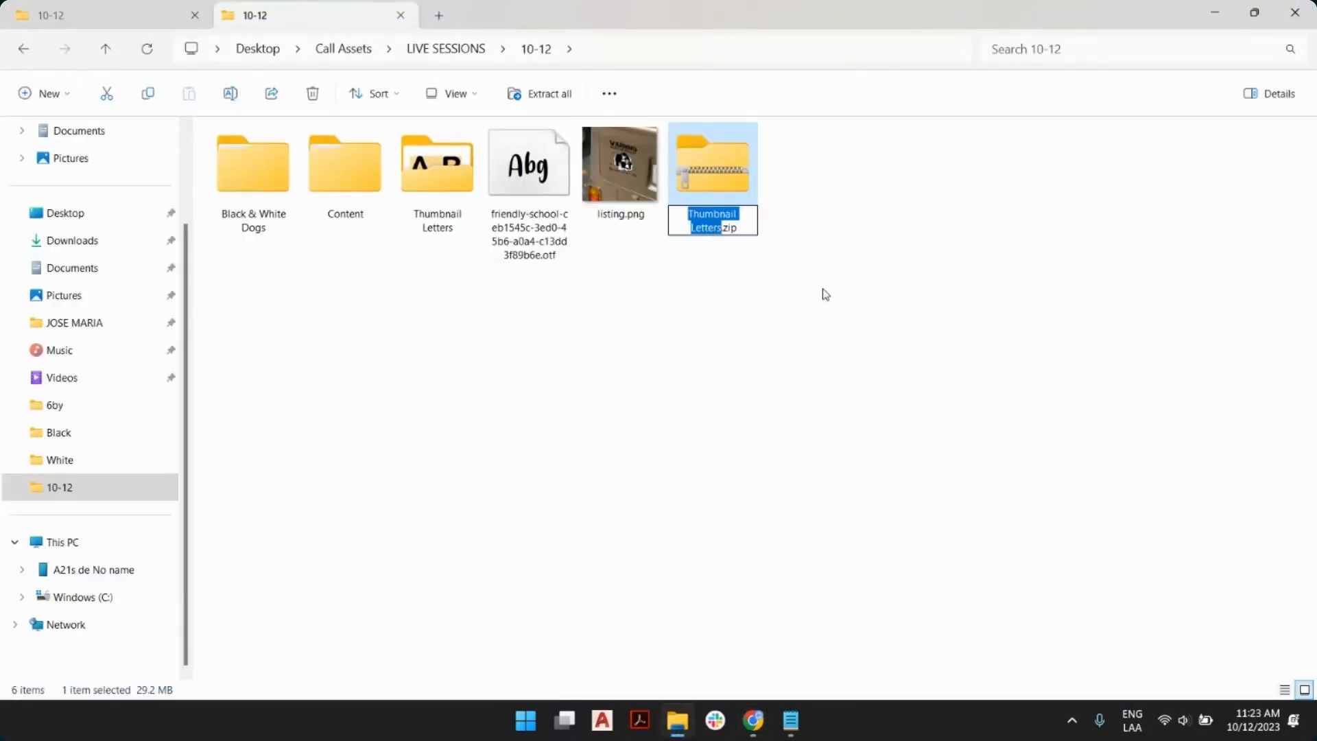
text(New Libraries)
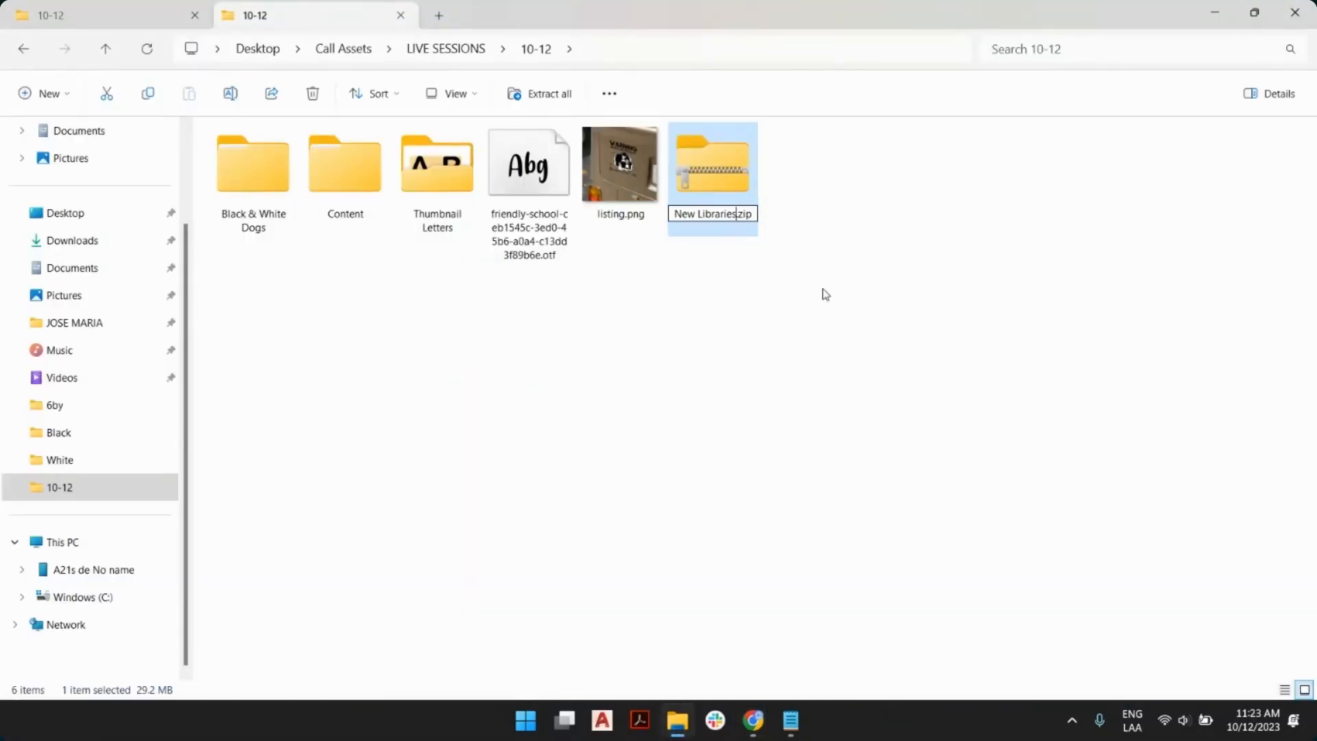
key(Return)
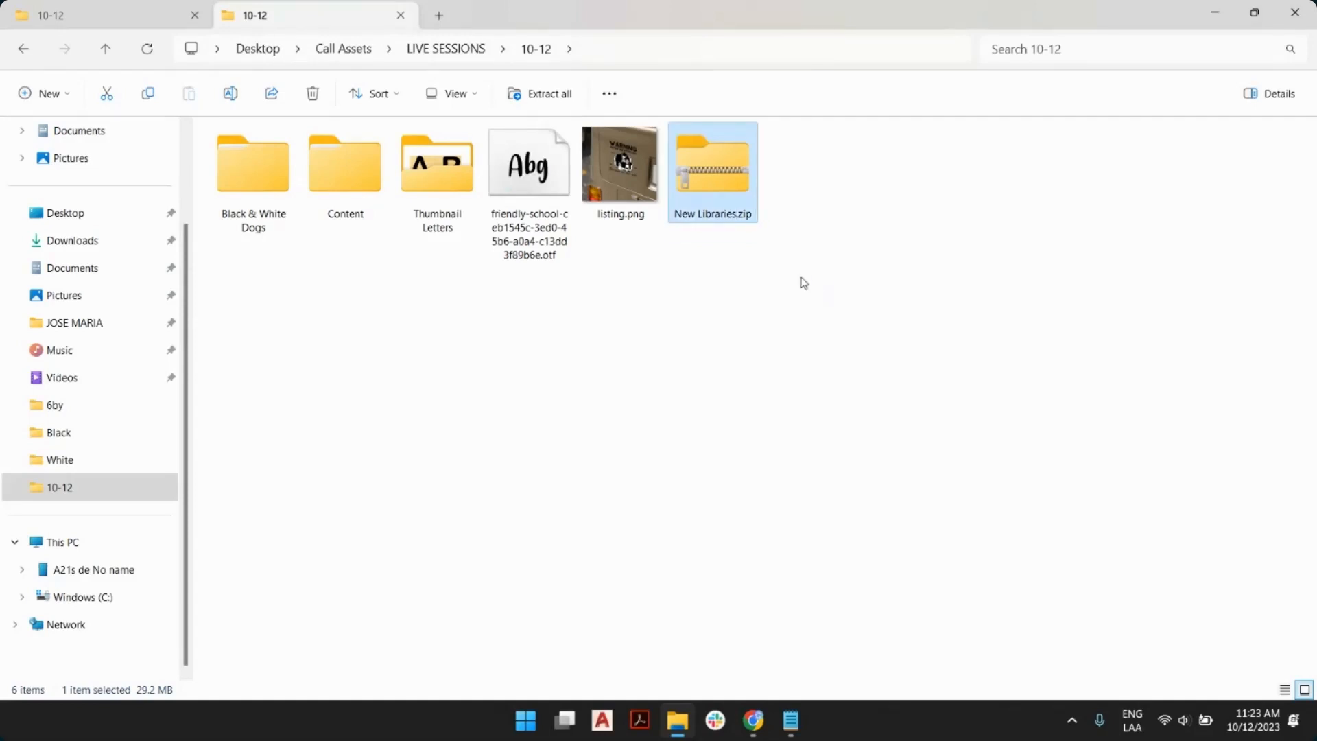
Check the Thumbnail Letters and Black & White Dogs folders inside New Libraries.zip, and switch to Chrome.
double_click(714, 177)
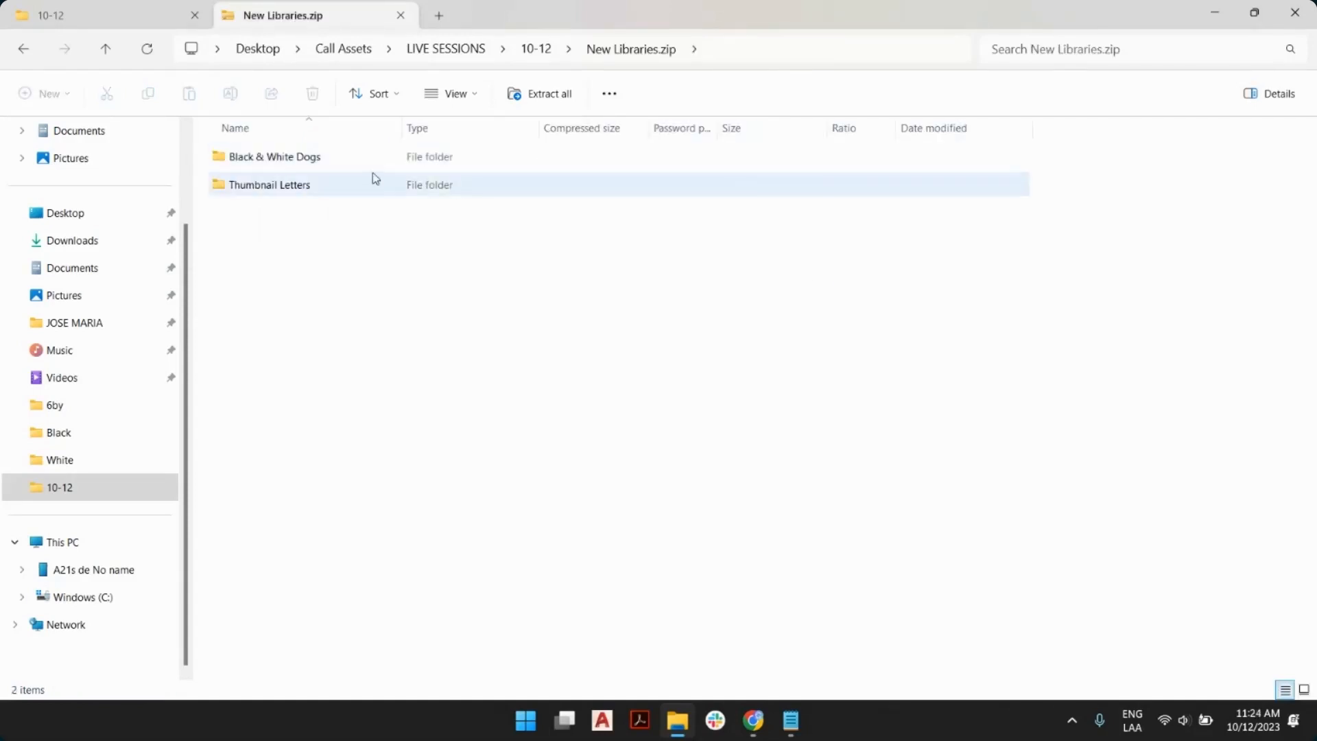
click(295, 162)
double_click(288, 193)
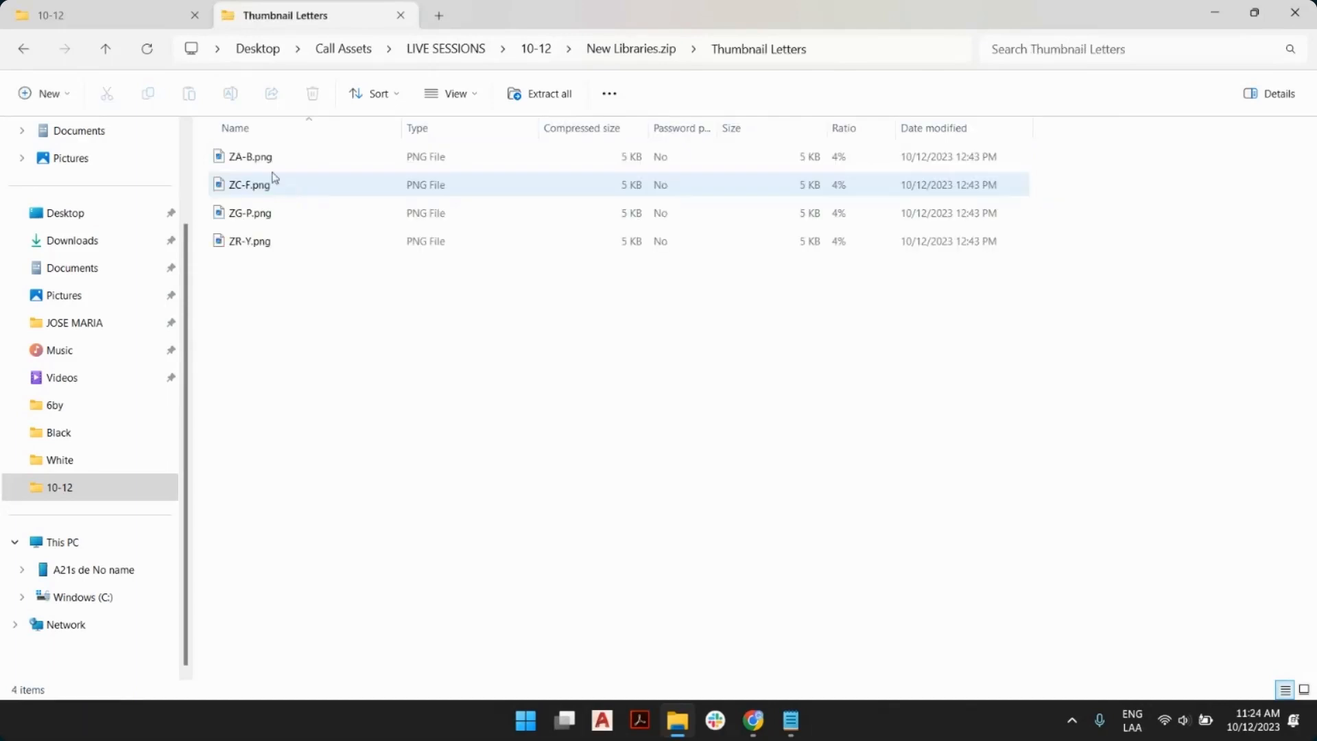
key(alt+Left)
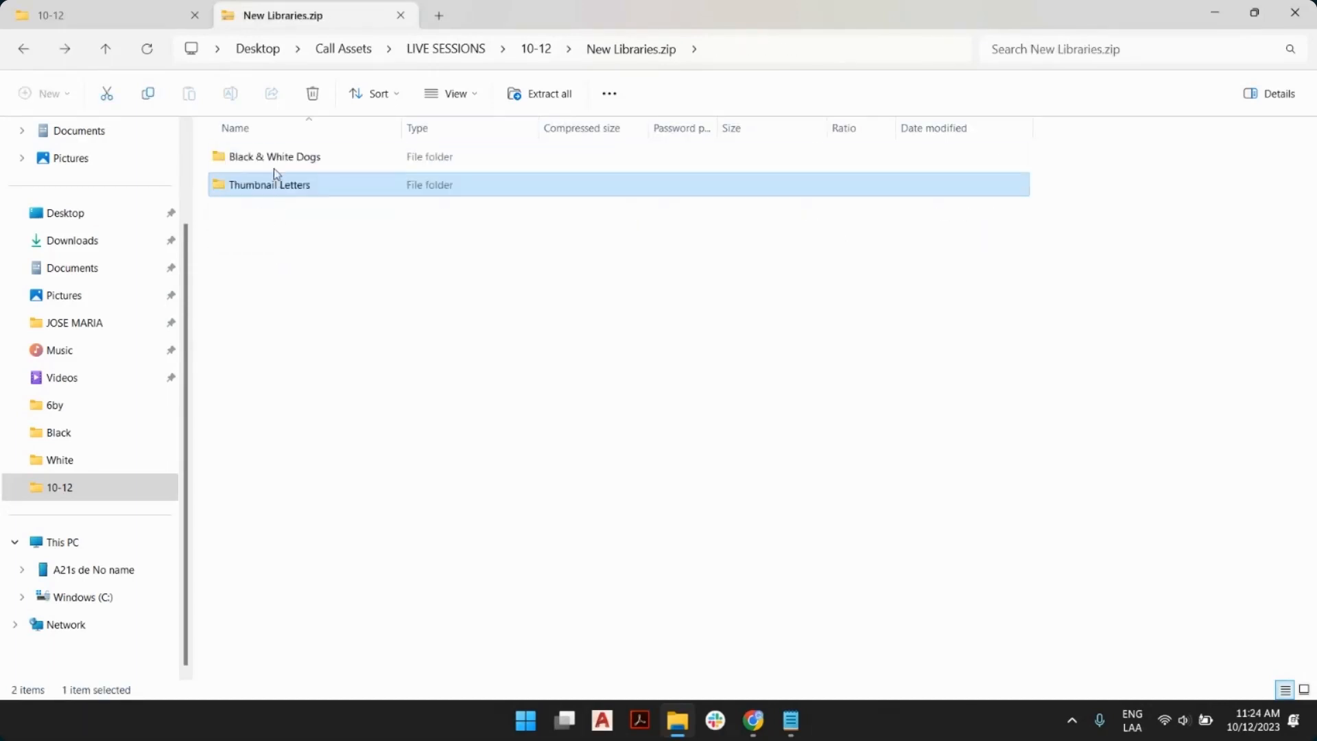
double_click(274, 167)
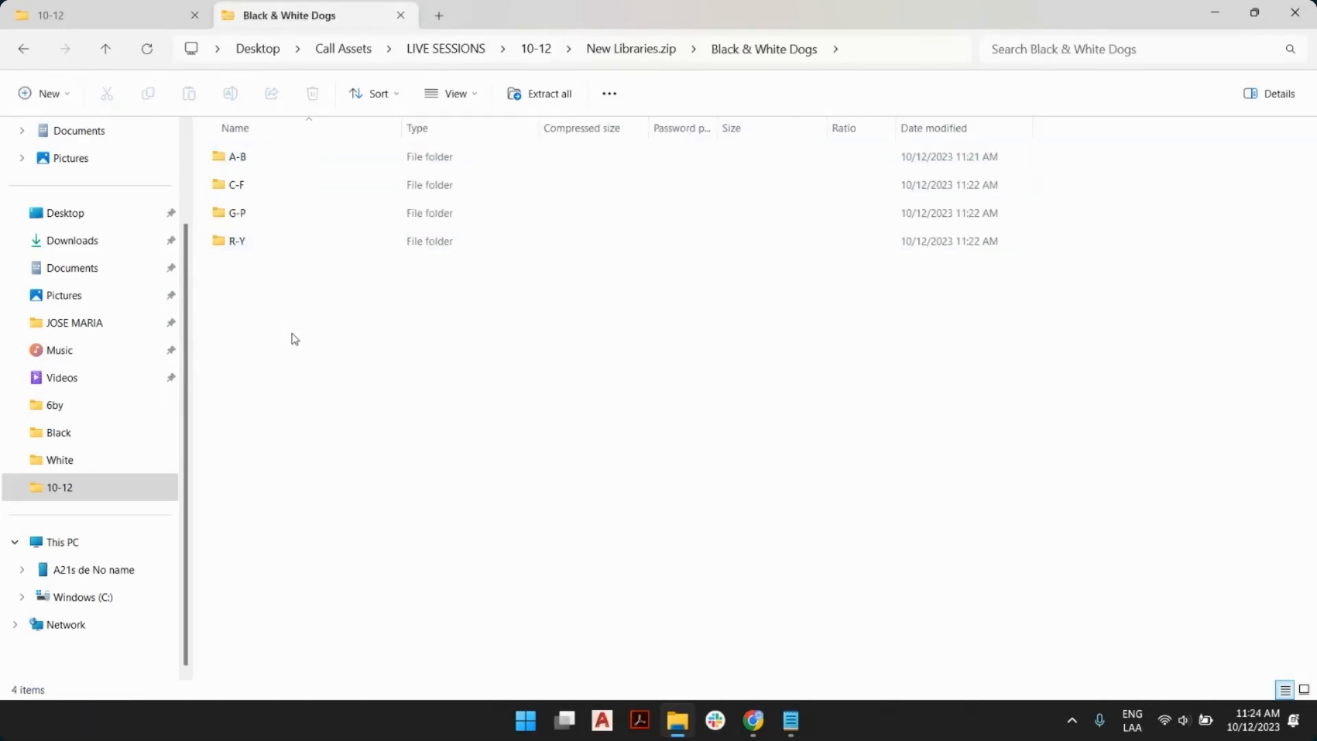
key(alt+Left)
key(alt+Left)
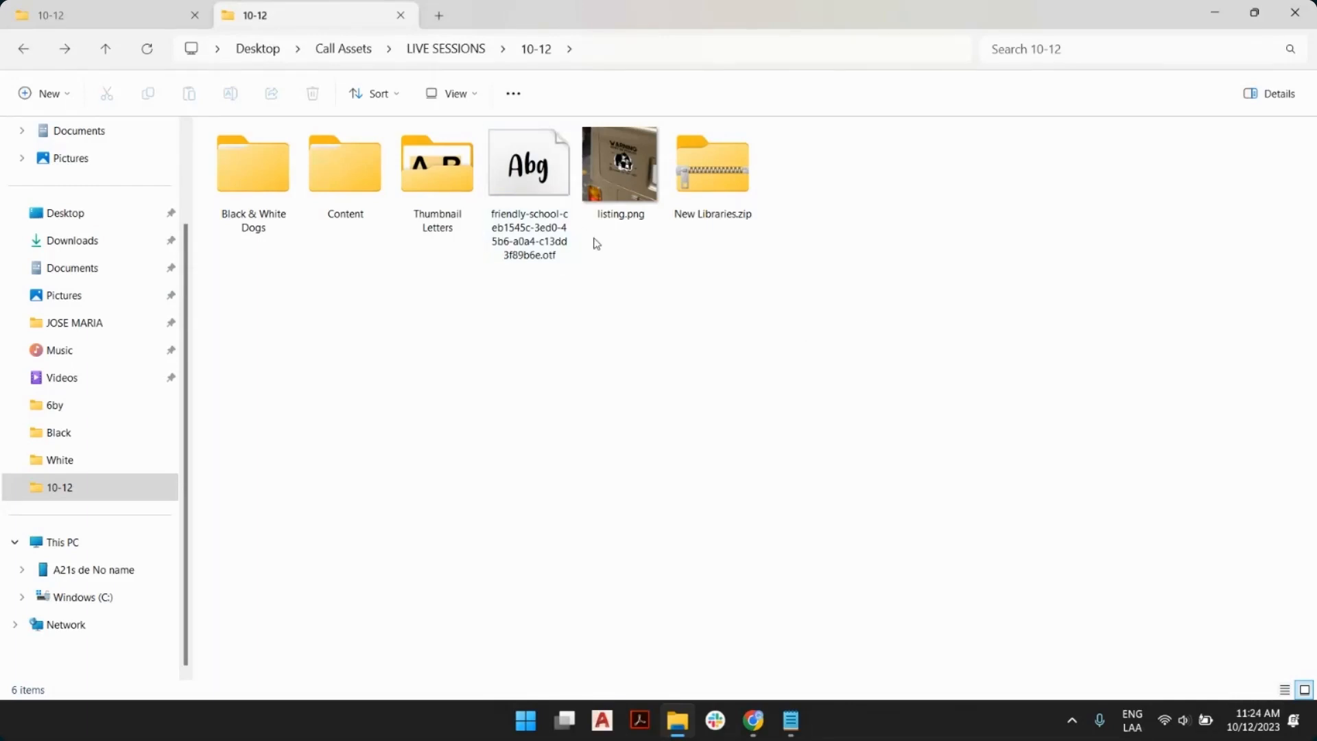
key(alt+Tab)
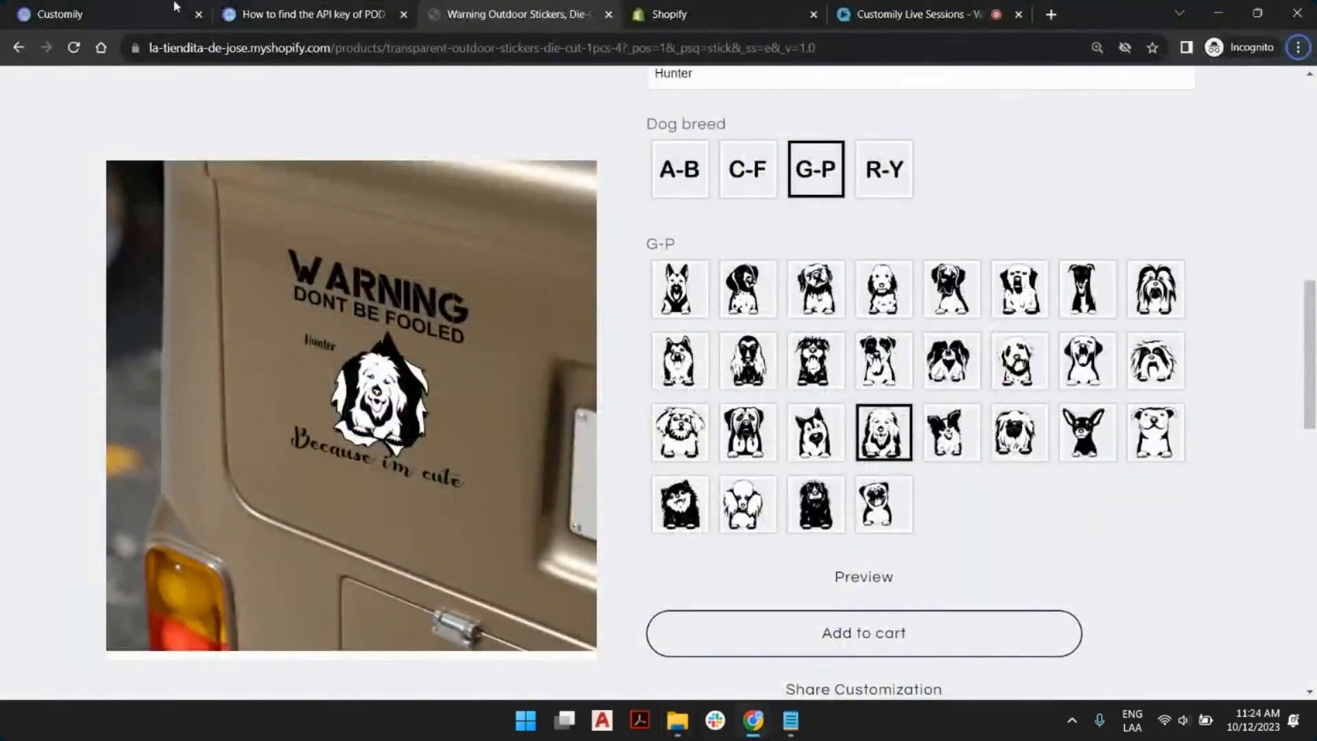
Return to the Customily tab and delete the empty image library named My library.
click(173, 7)
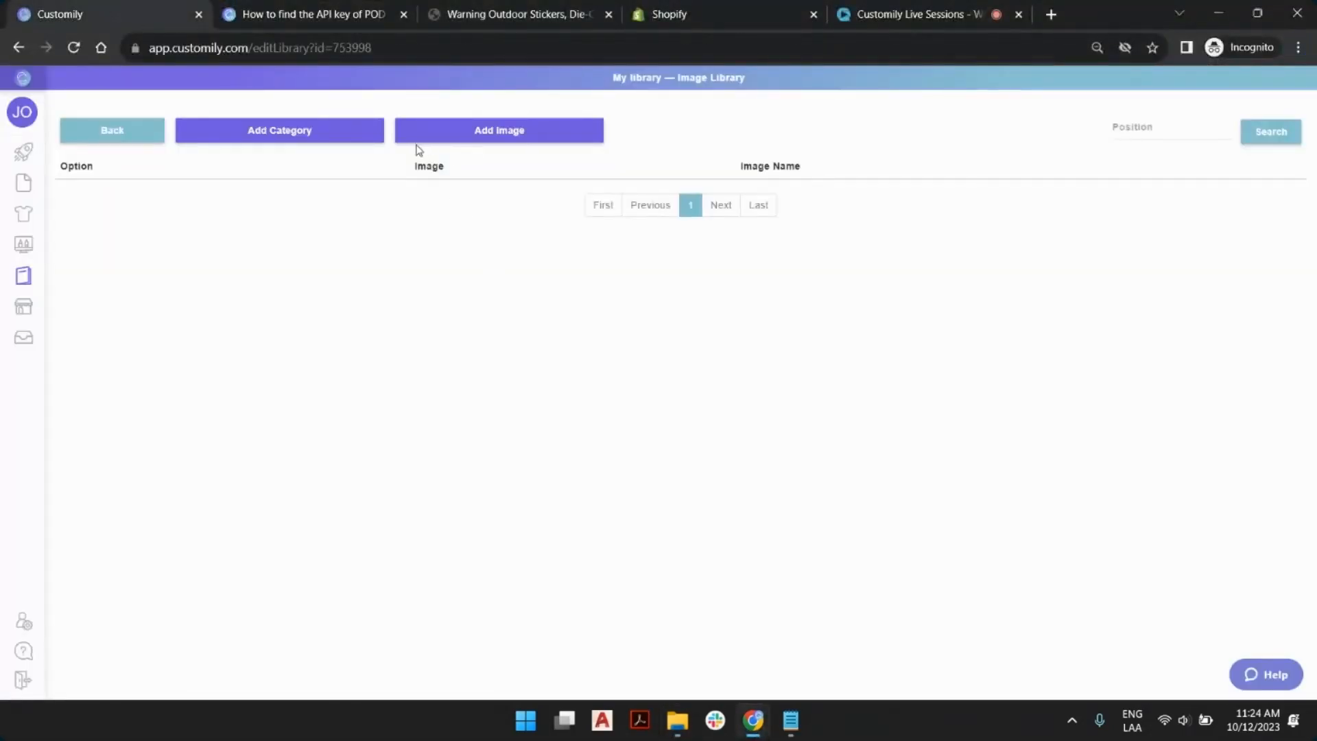
click(142, 130)
scroll(809, 494, down, 2)
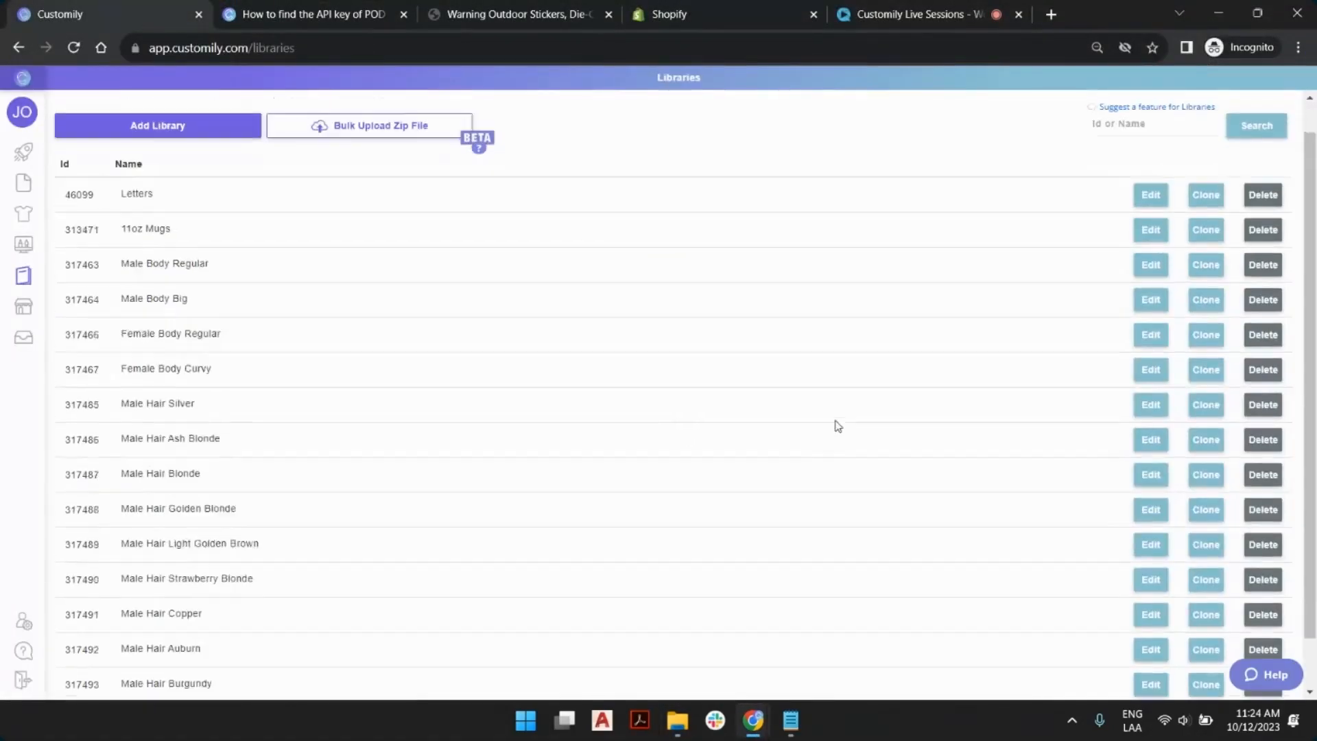
click(796, 677)
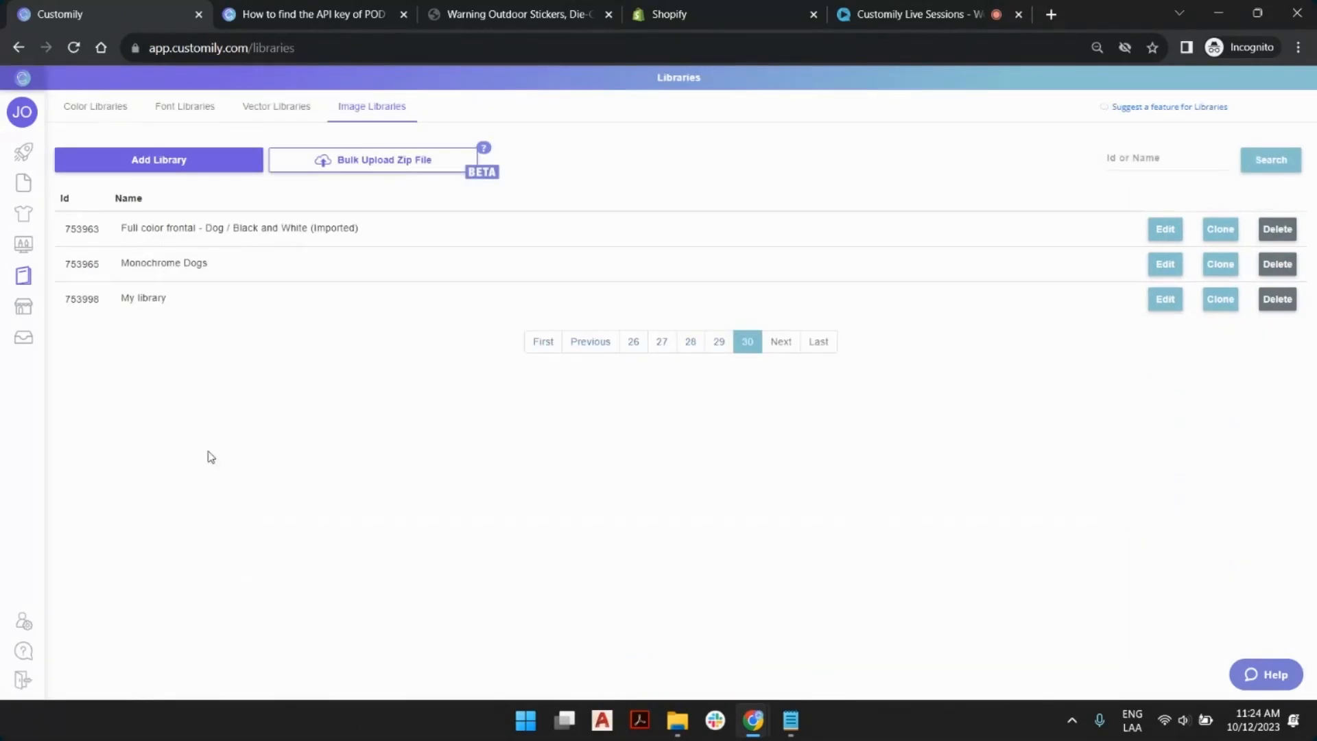
click(1279, 302)
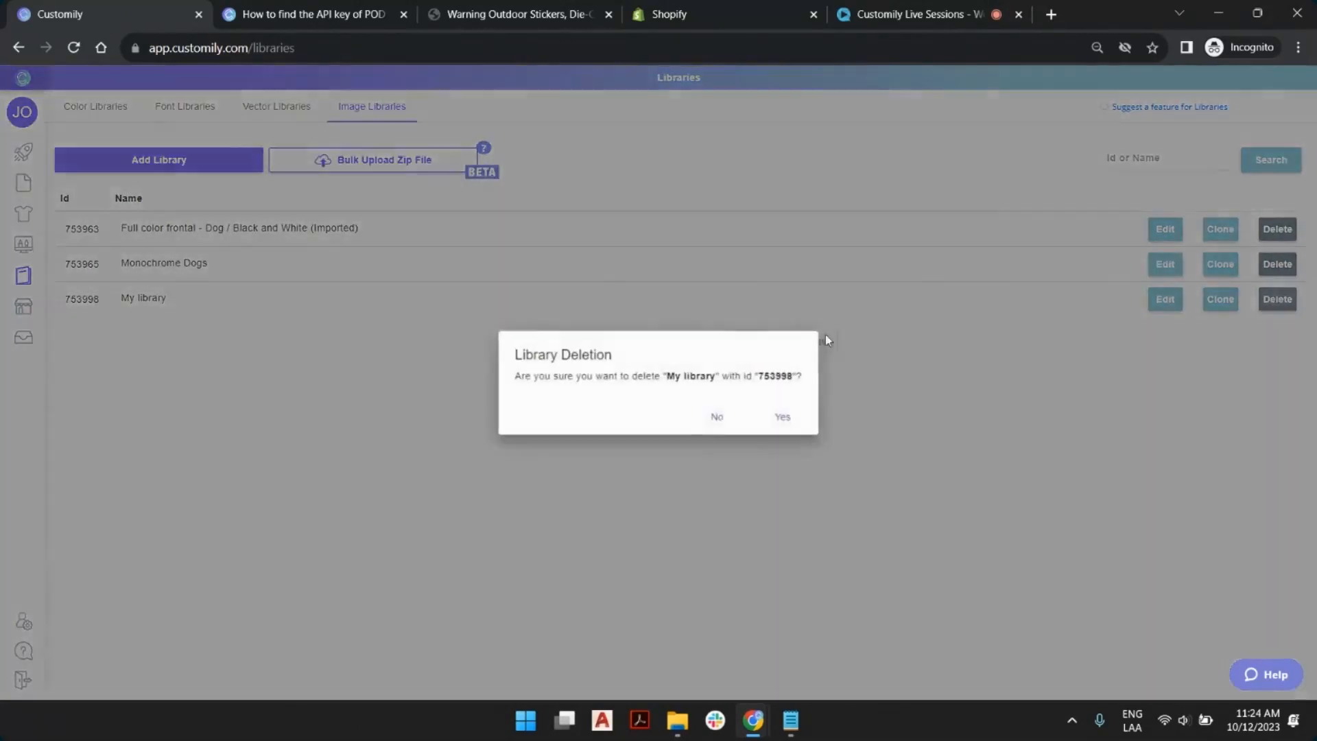
click(782, 417)
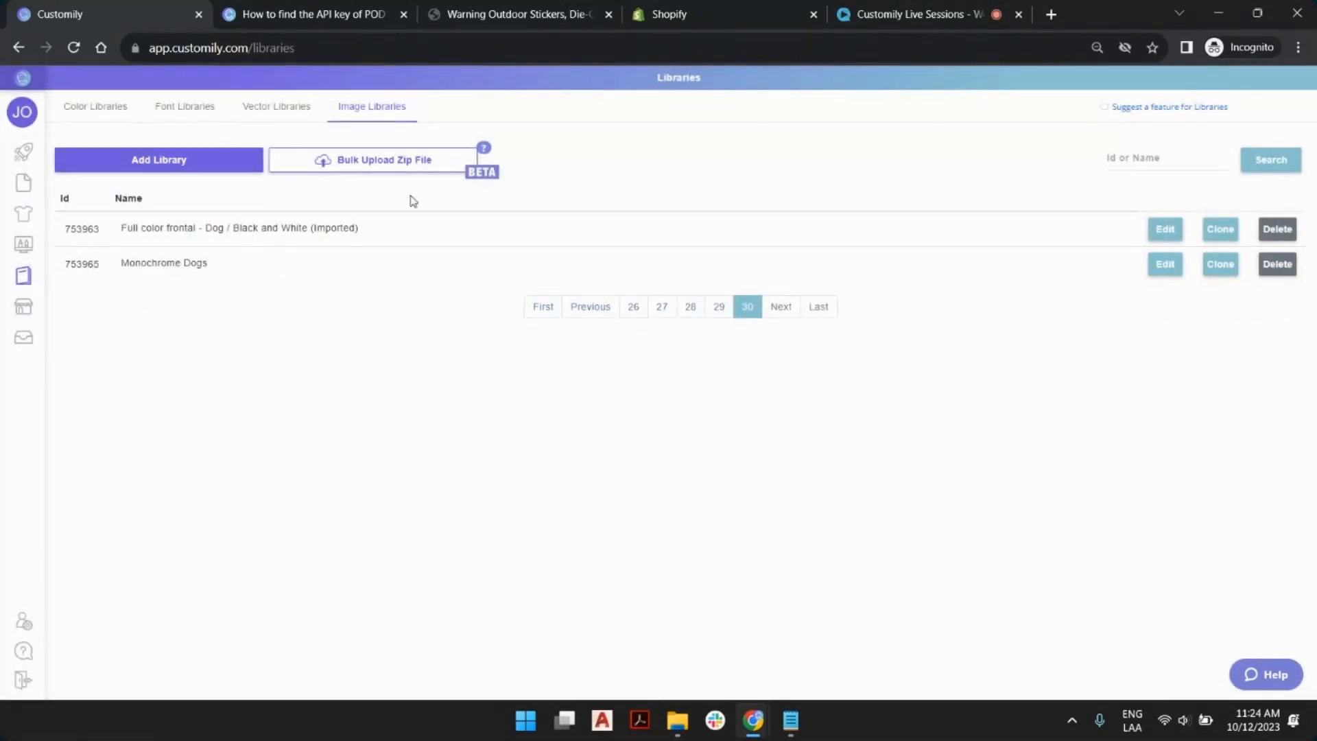
Bulk upload New Libraries.zip from the 10-12 folder to create the image libraries.
click(385, 164)
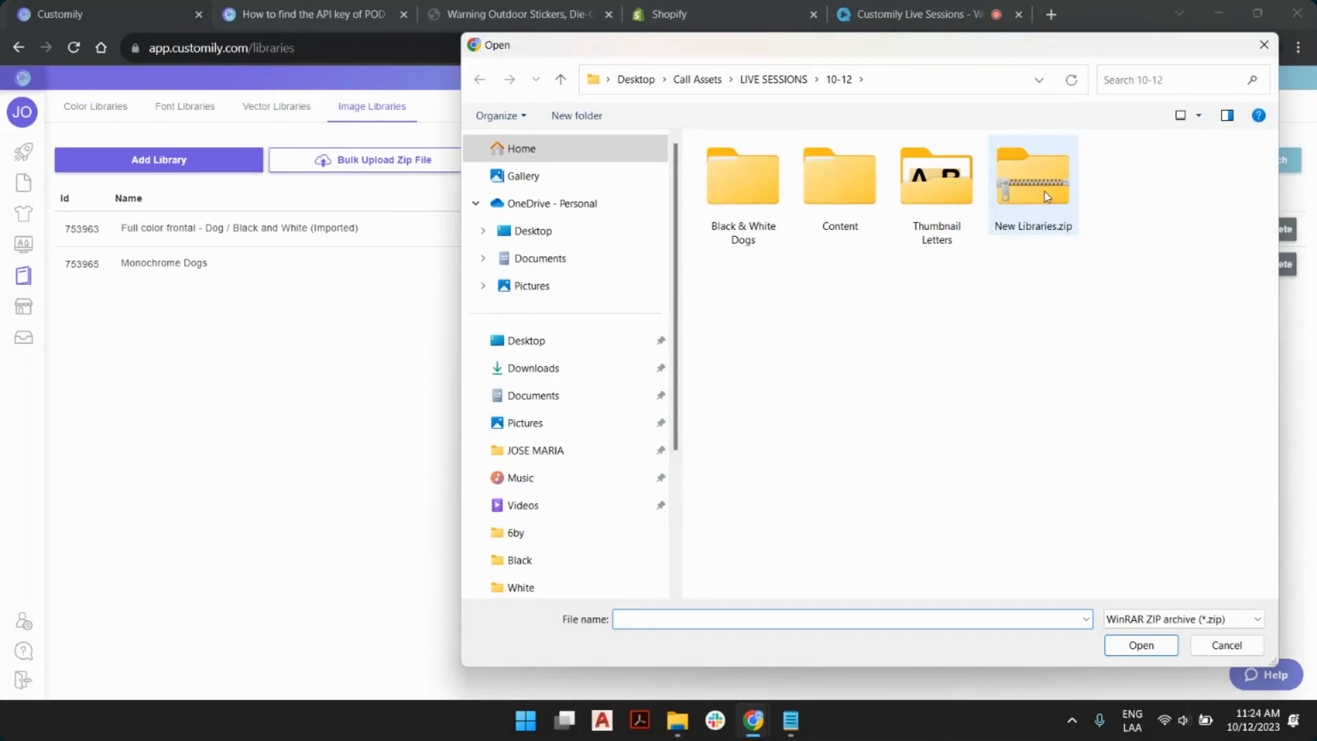
click(1047, 197)
click(1141, 645)
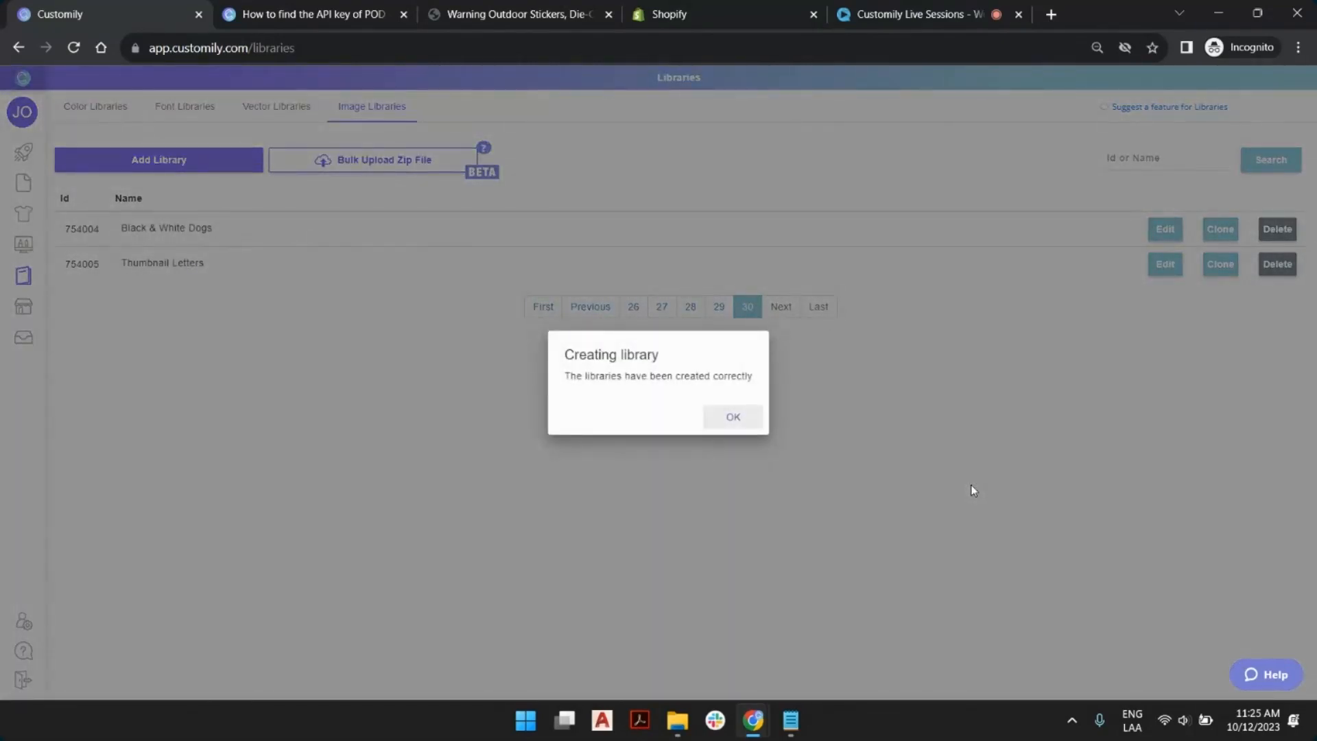
click(739, 420)
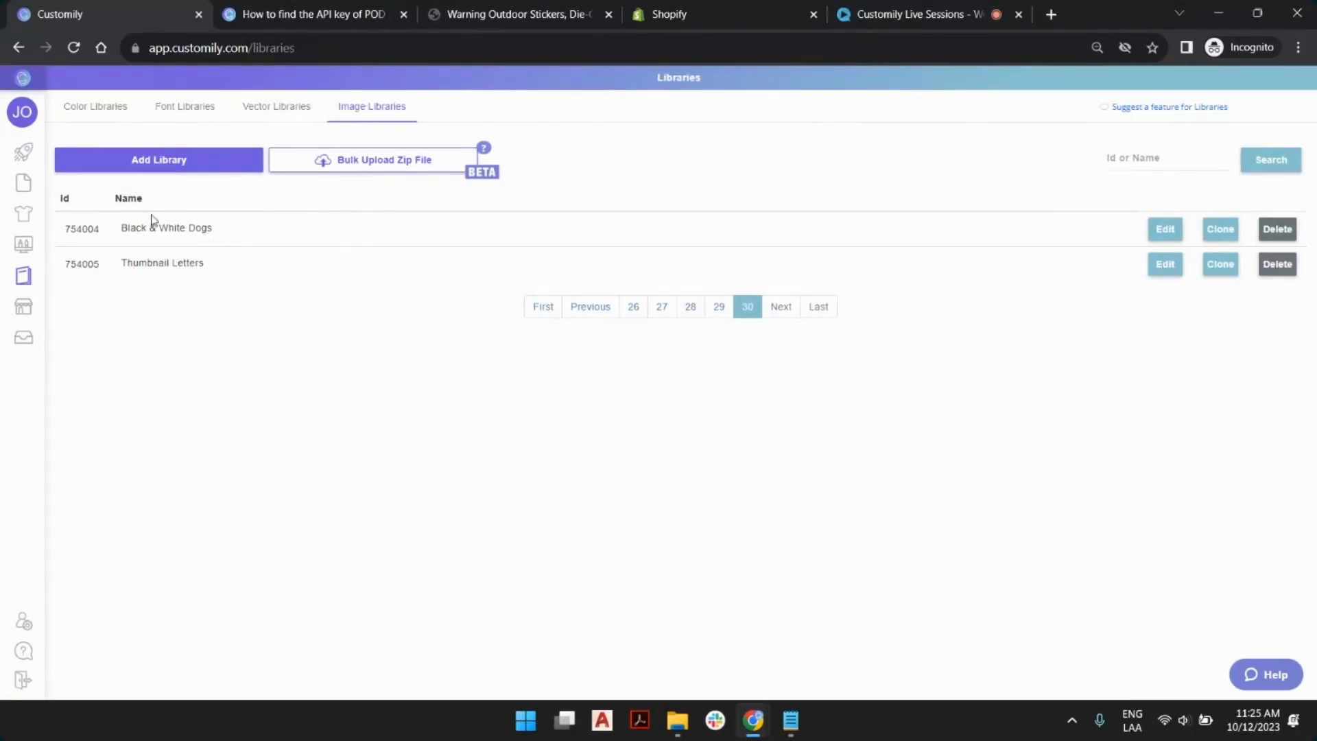
Review the images in the Thumbnail Letters library and its option for adding images, without adding any.
mouse_move(163, 229)
click(1174, 266)
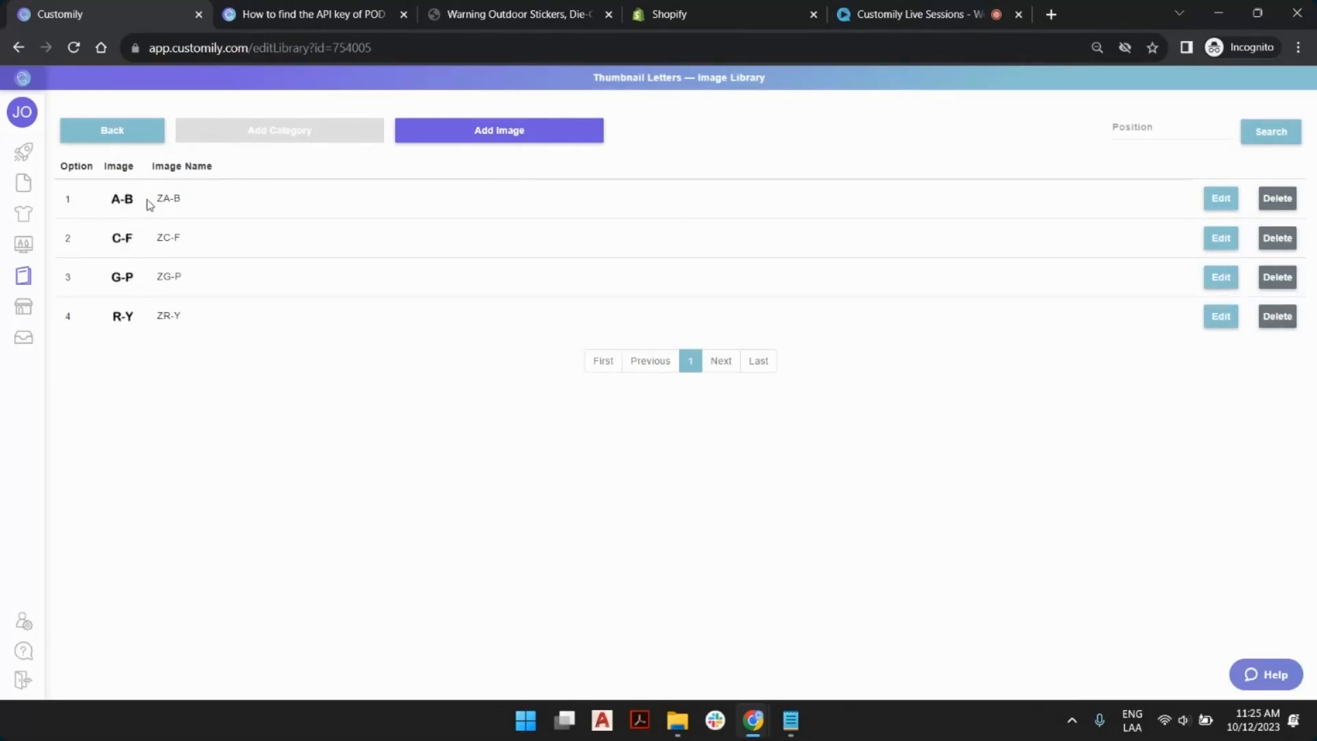
click(511, 136)
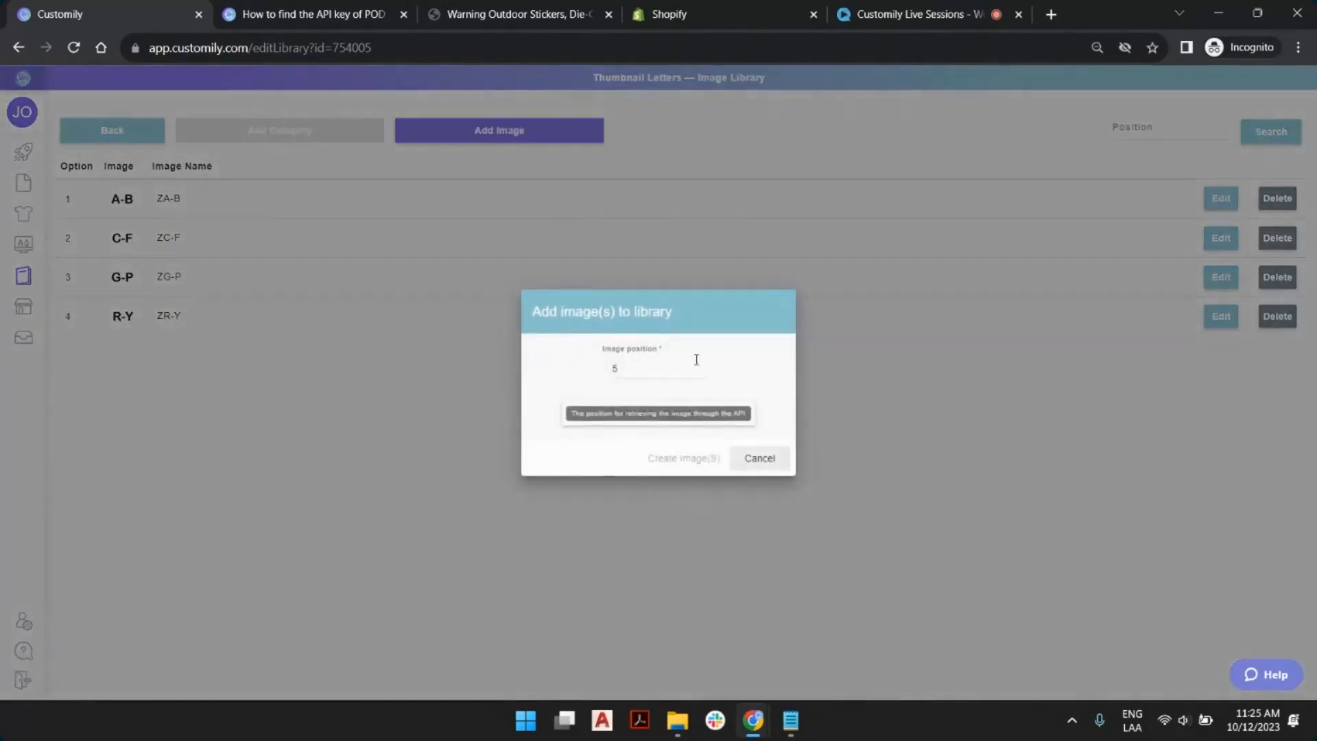
click(760, 458)
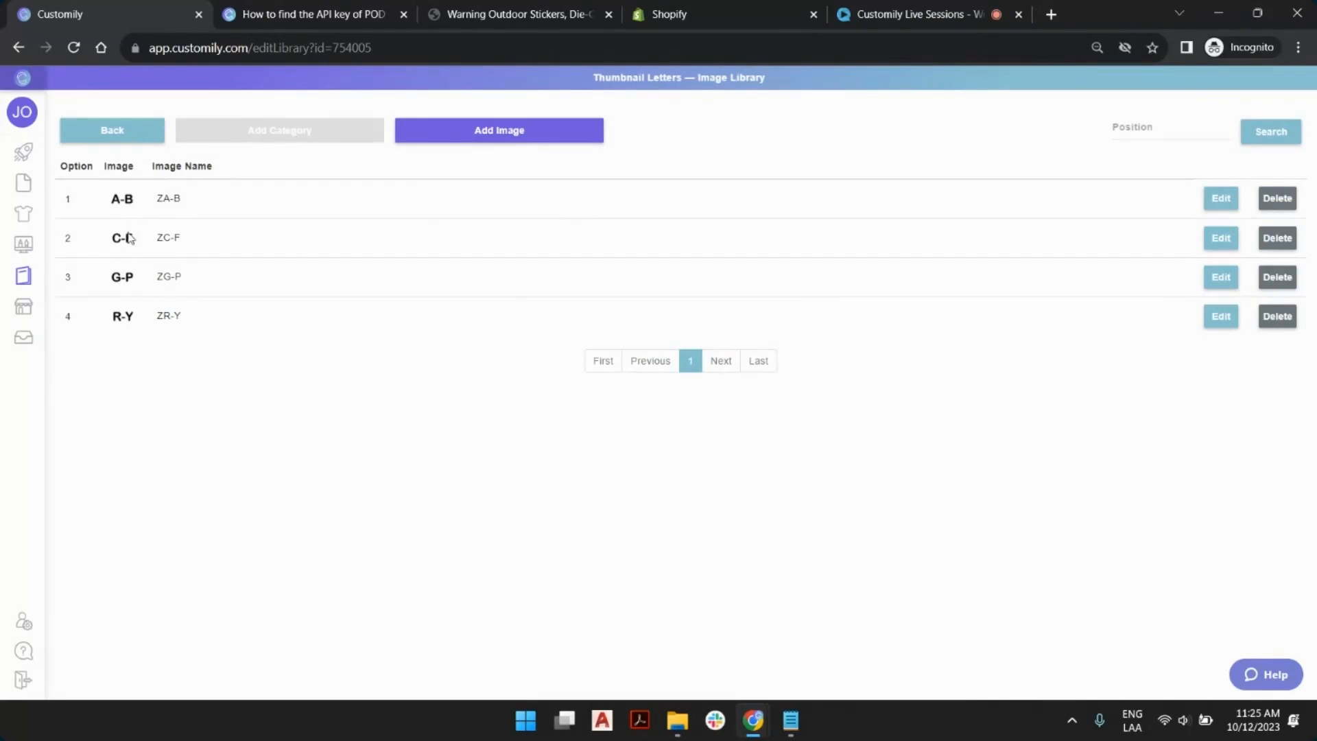
Open the Black & White Dogs library for editing and set its A-B category thumbnail to ZA-B.png from Thumbnail Letters.
click(133, 139)
scroll(662, 322, down, 1)
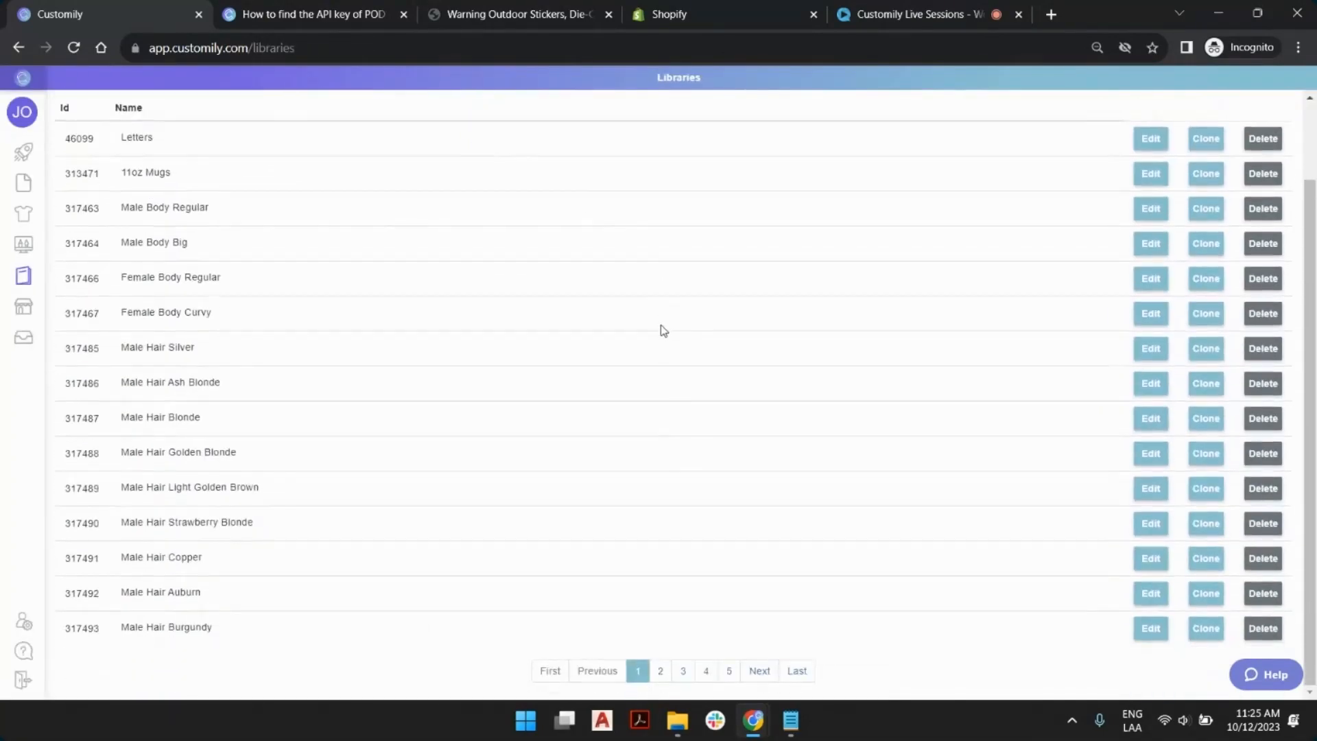
click(796, 670)
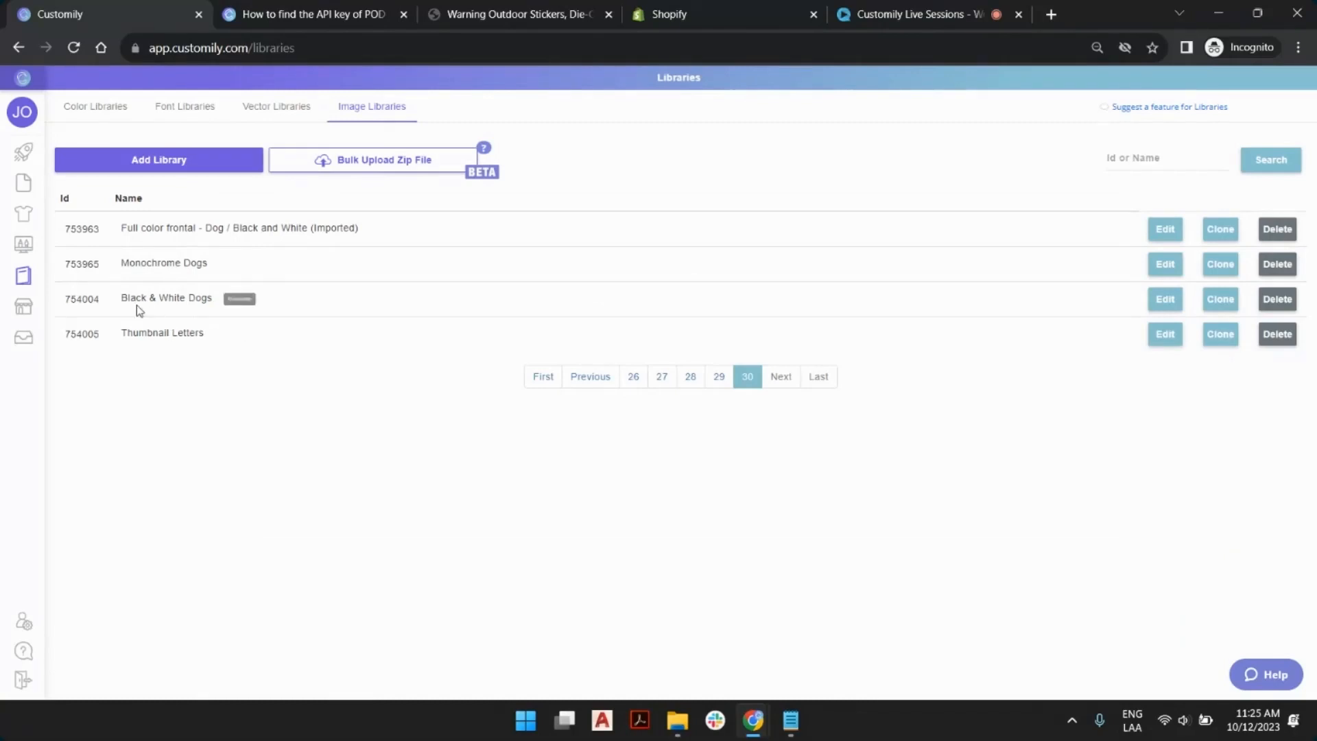
click(1165, 300)
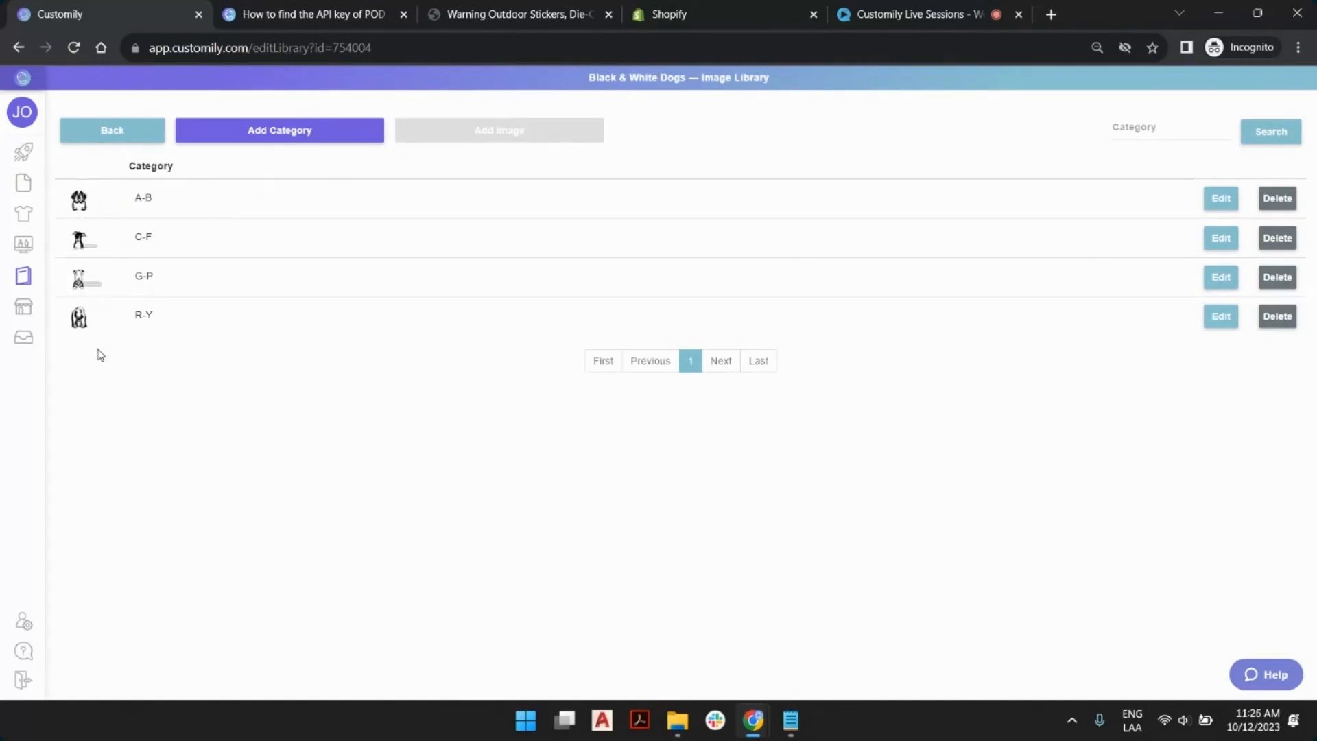
click(79, 199)
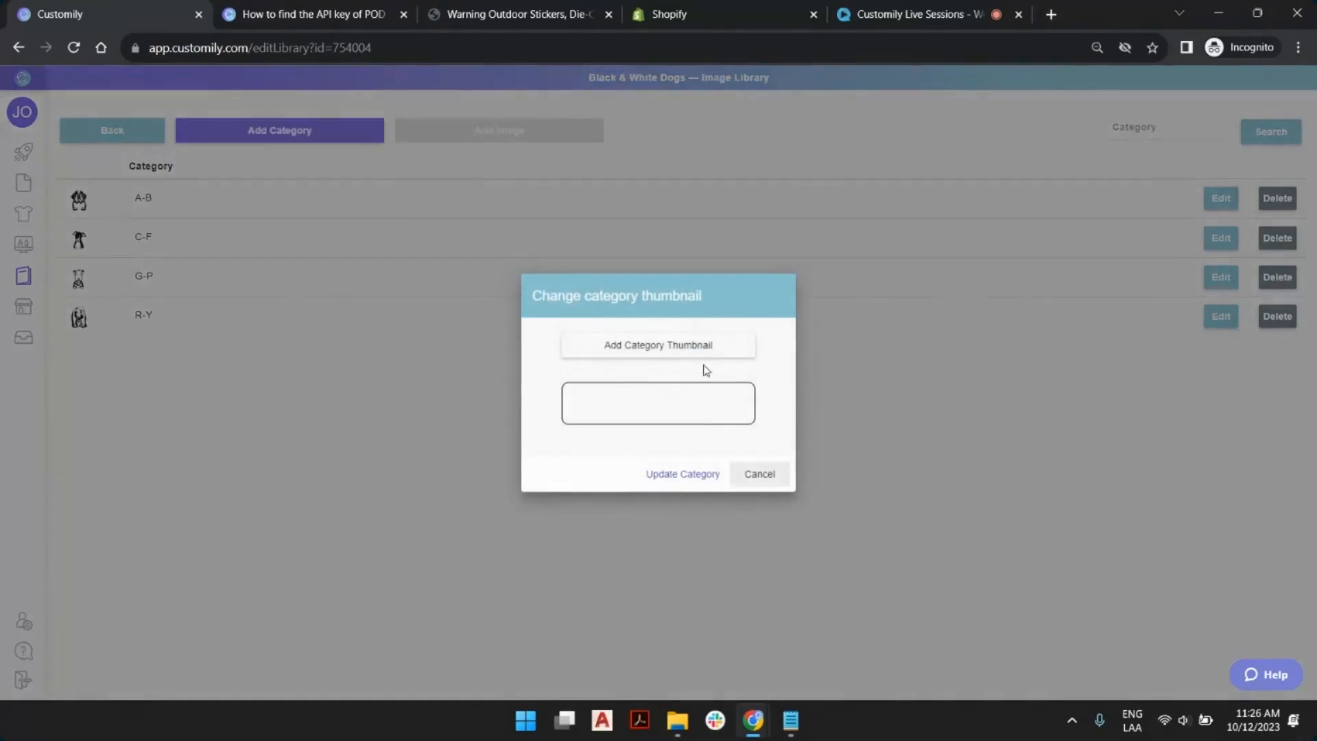
click(697, 345)
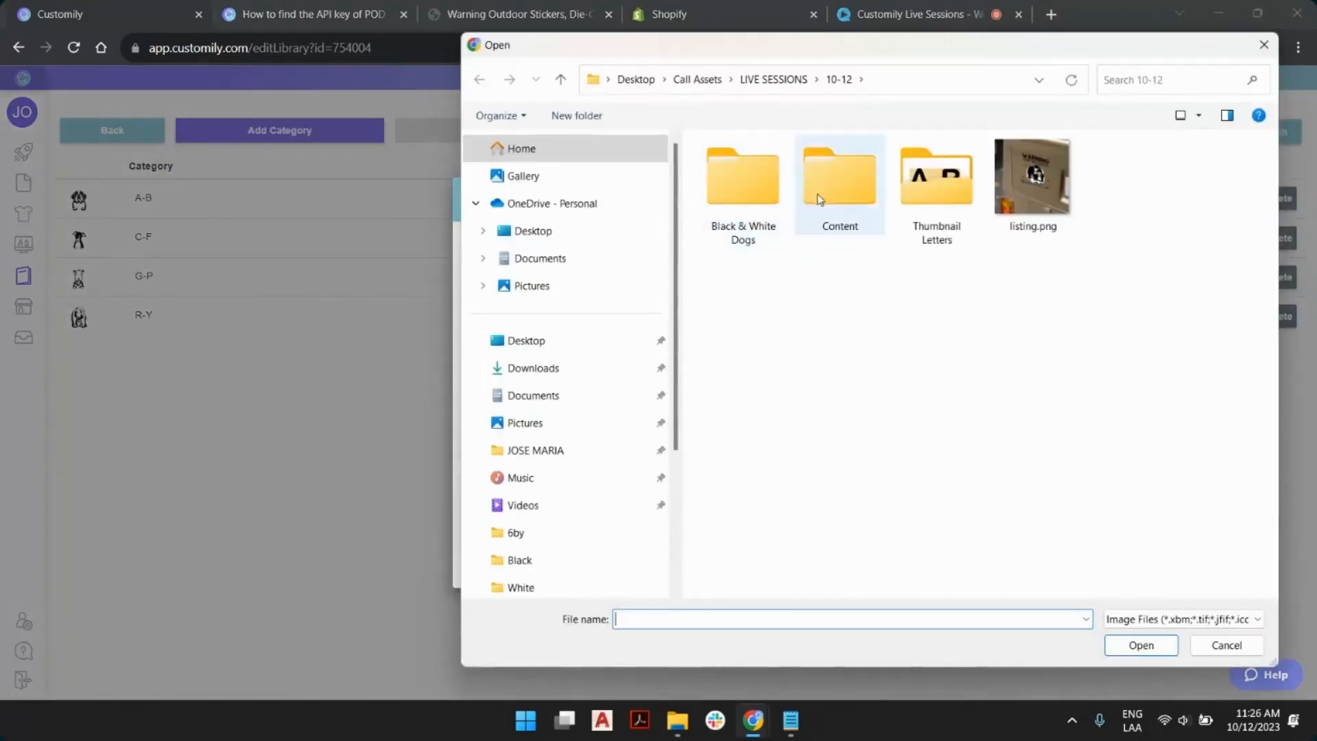
double_click(938, 194)
double_click(740, 181)
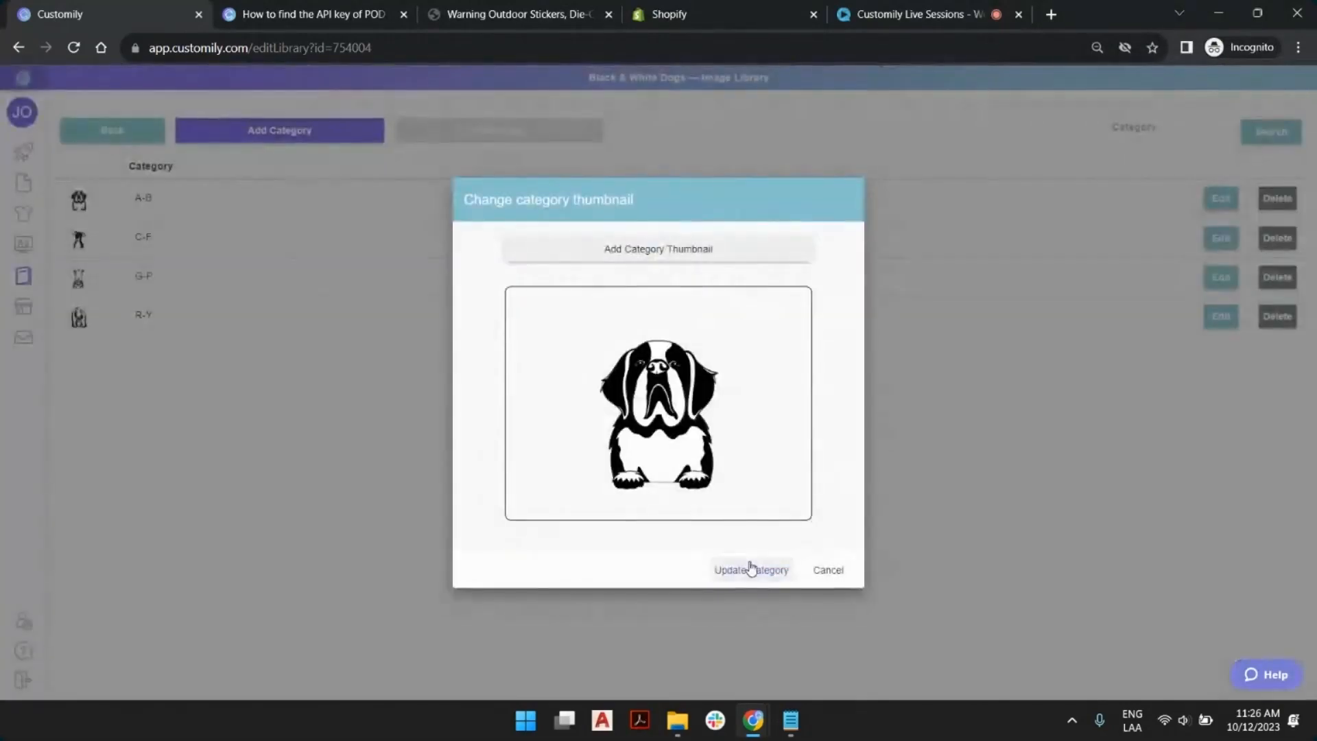
click(754, 573)
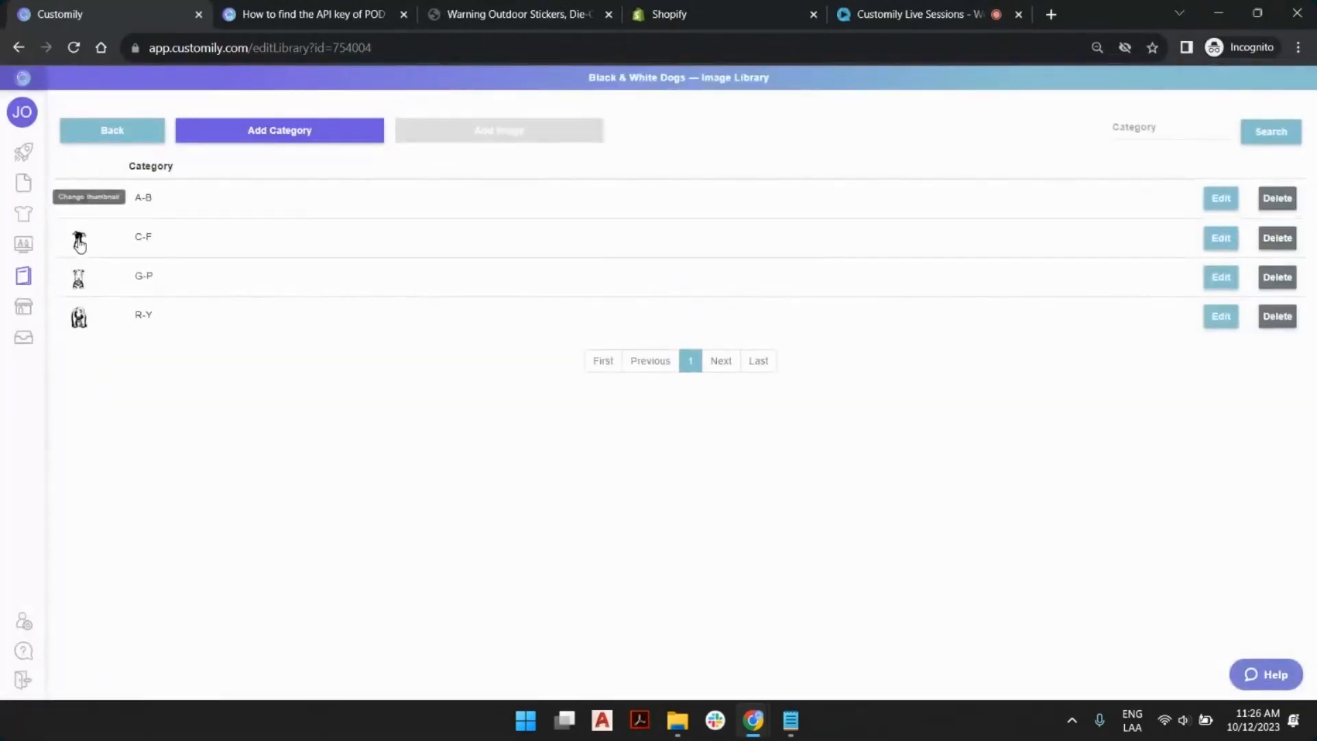
Set the C-F category thumbnail to ZC-F.png and the G-P category thumbnail to ZG-P.png.
click(79, 236)
click(737, 333)
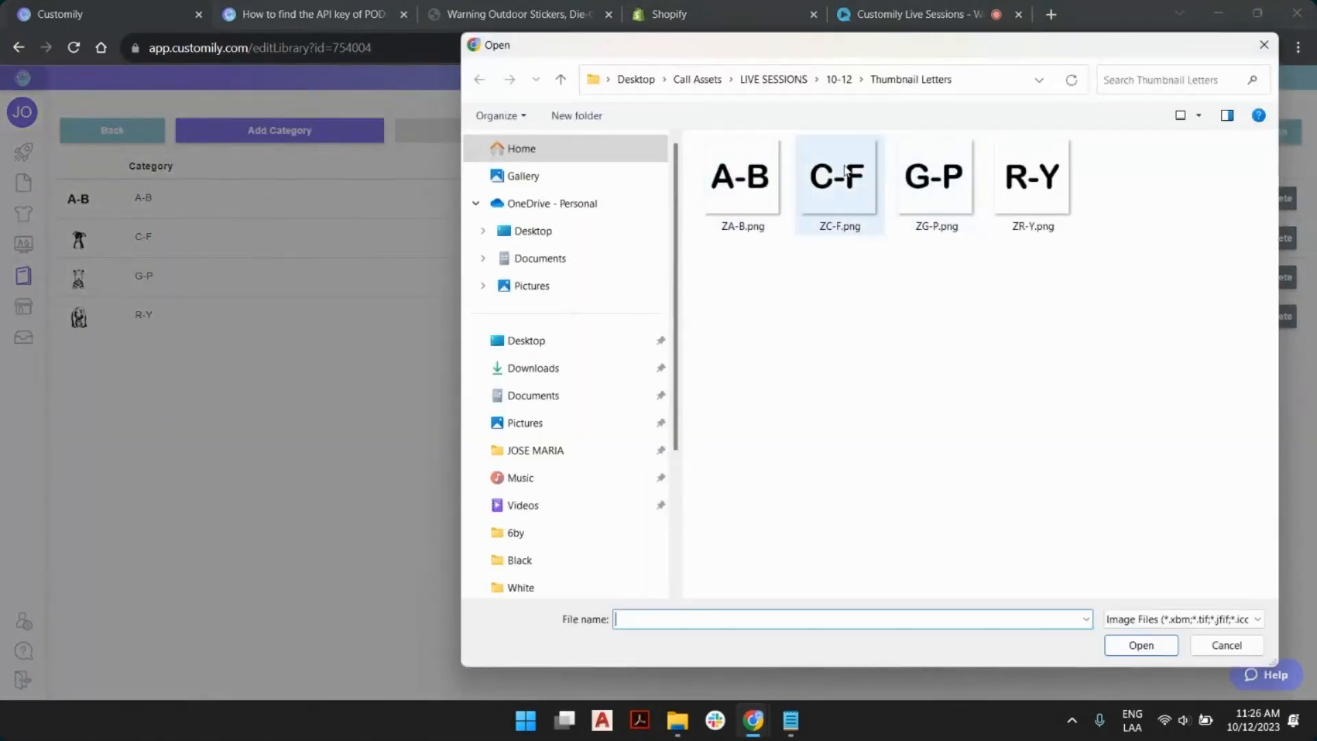
double_click(837, 177)
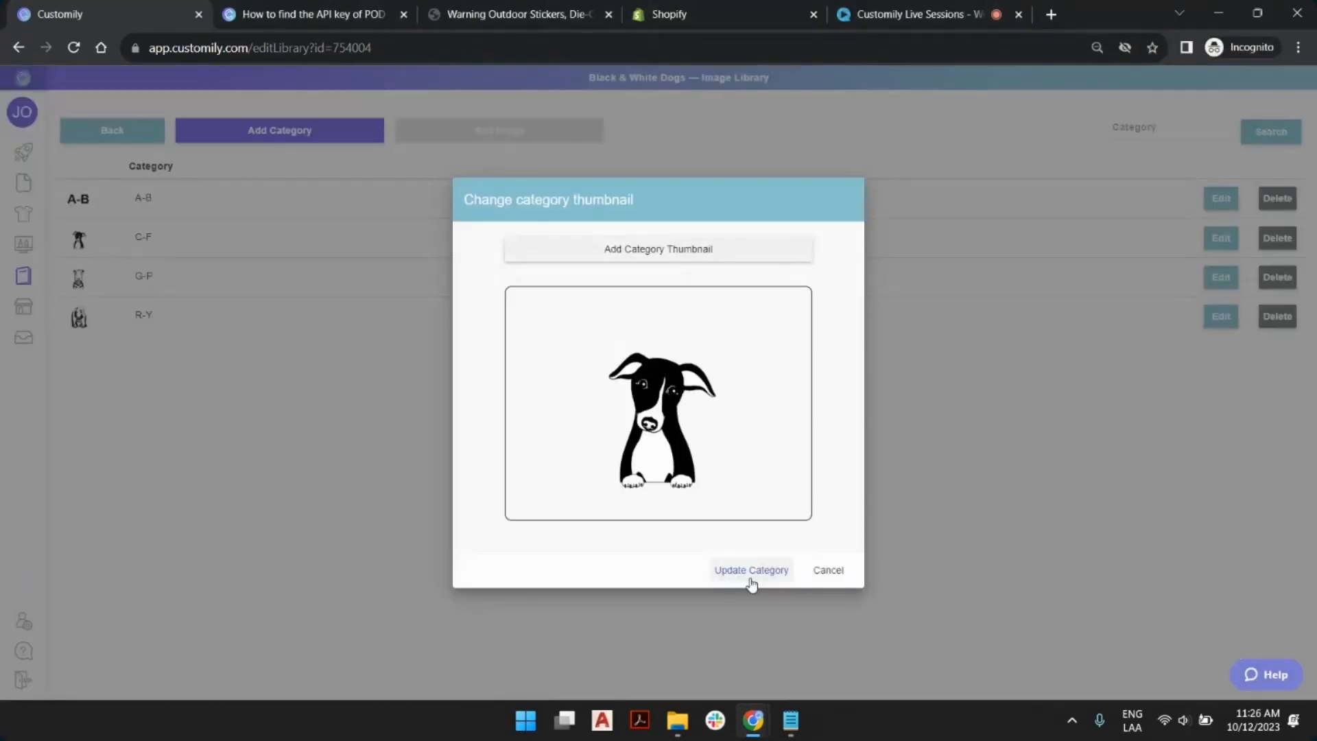
click(751, 579)
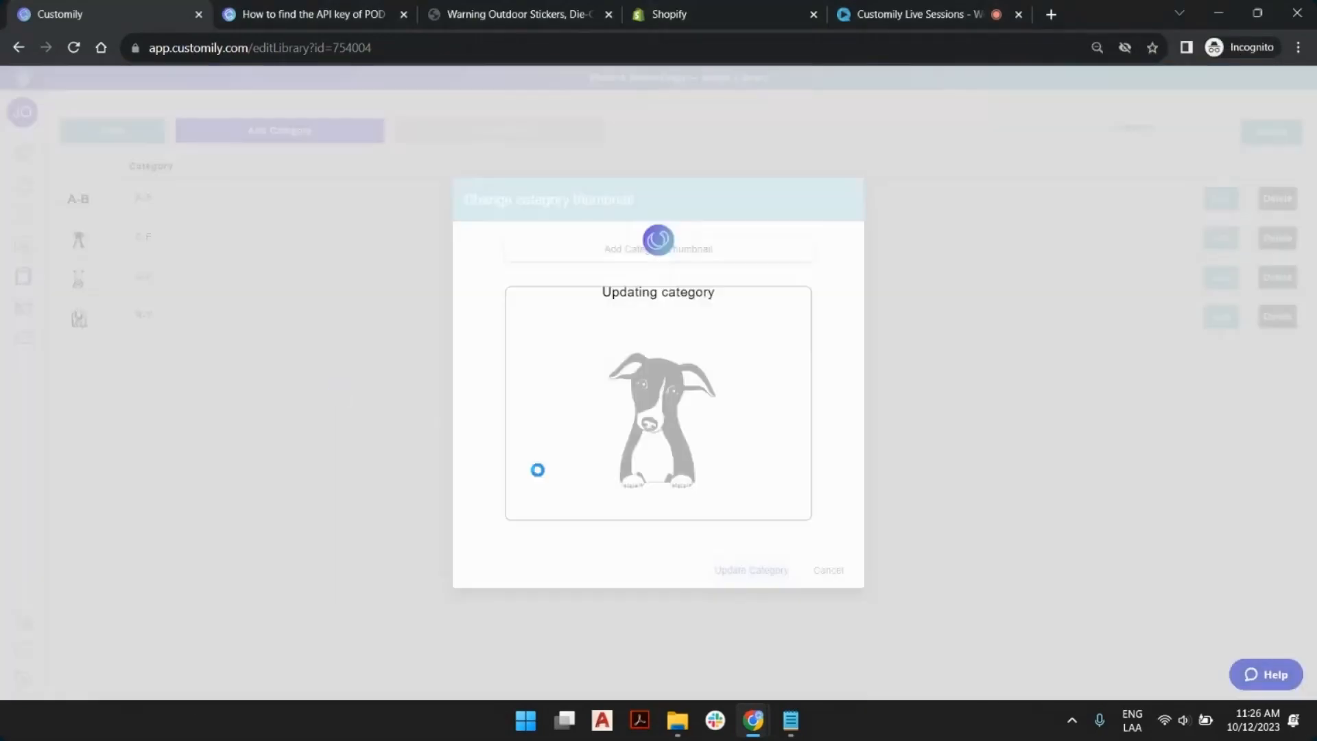
click(77, 281)
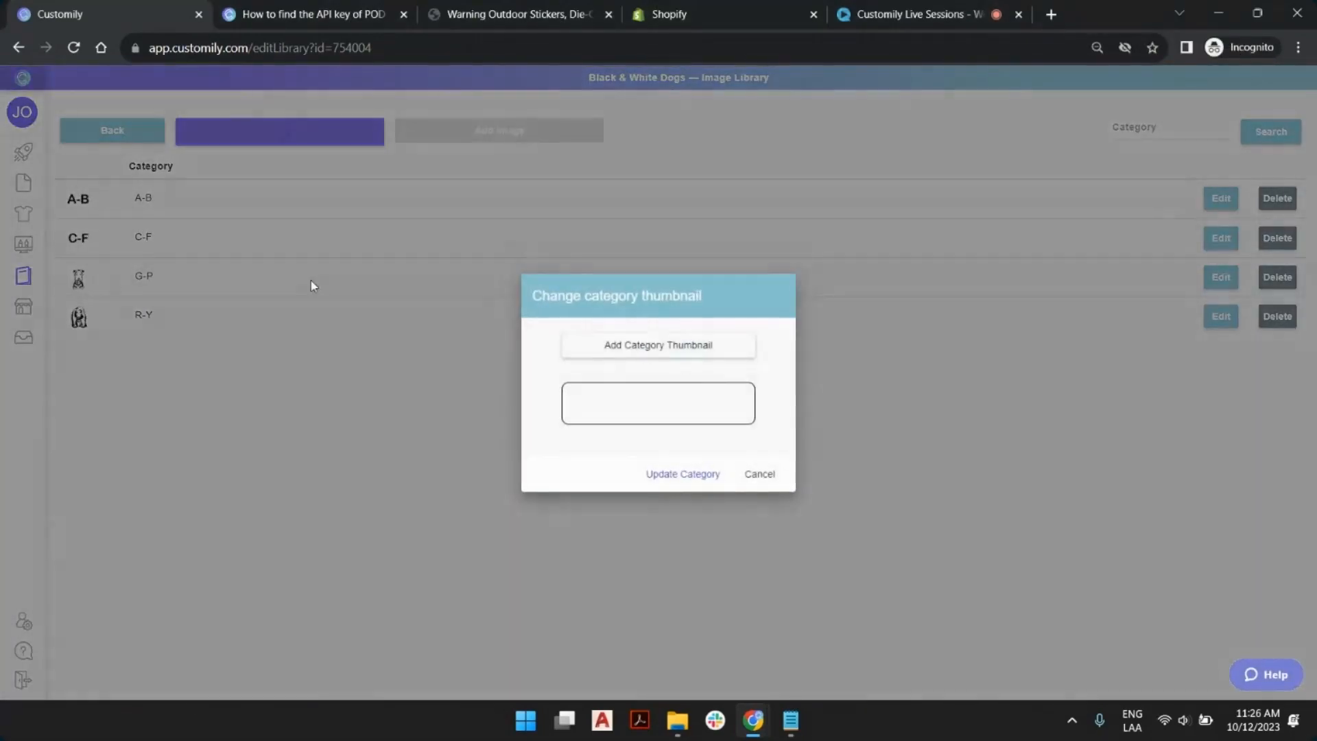
click(641, 348)
double_click(958, 192)
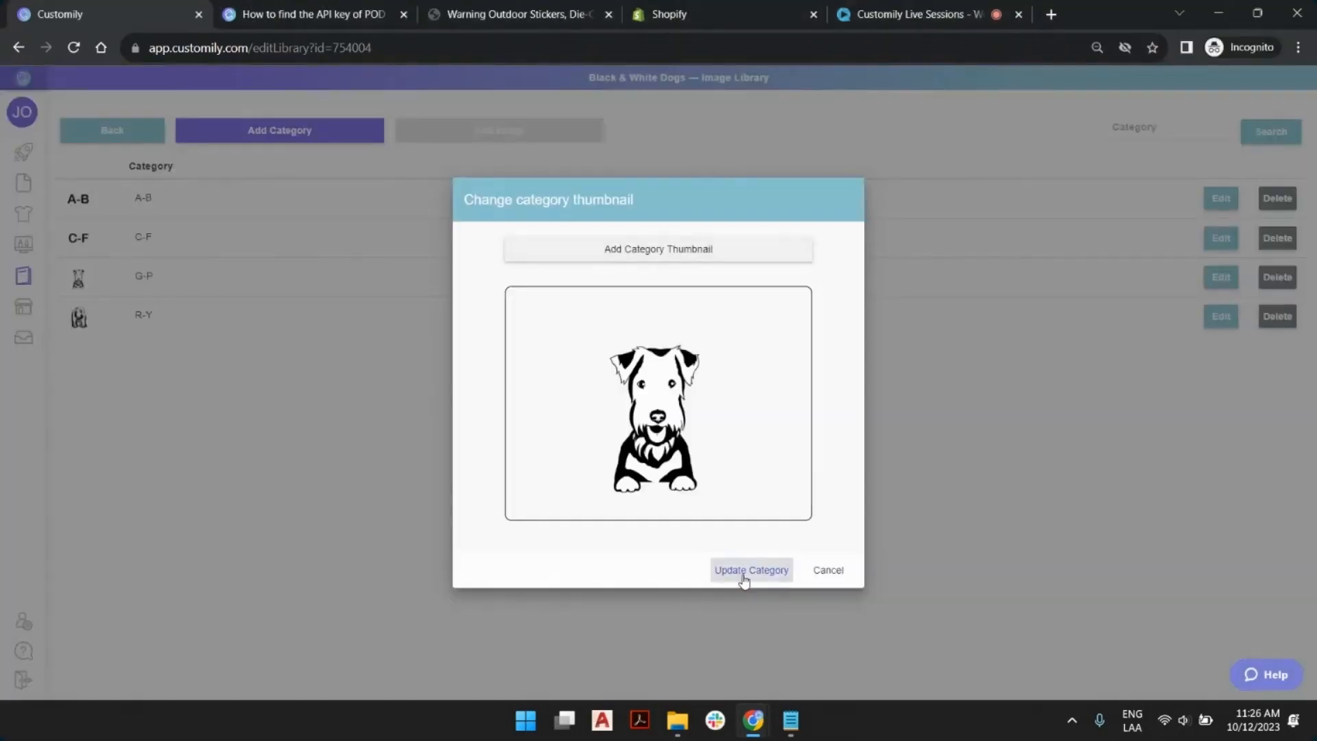
click(744, 579)
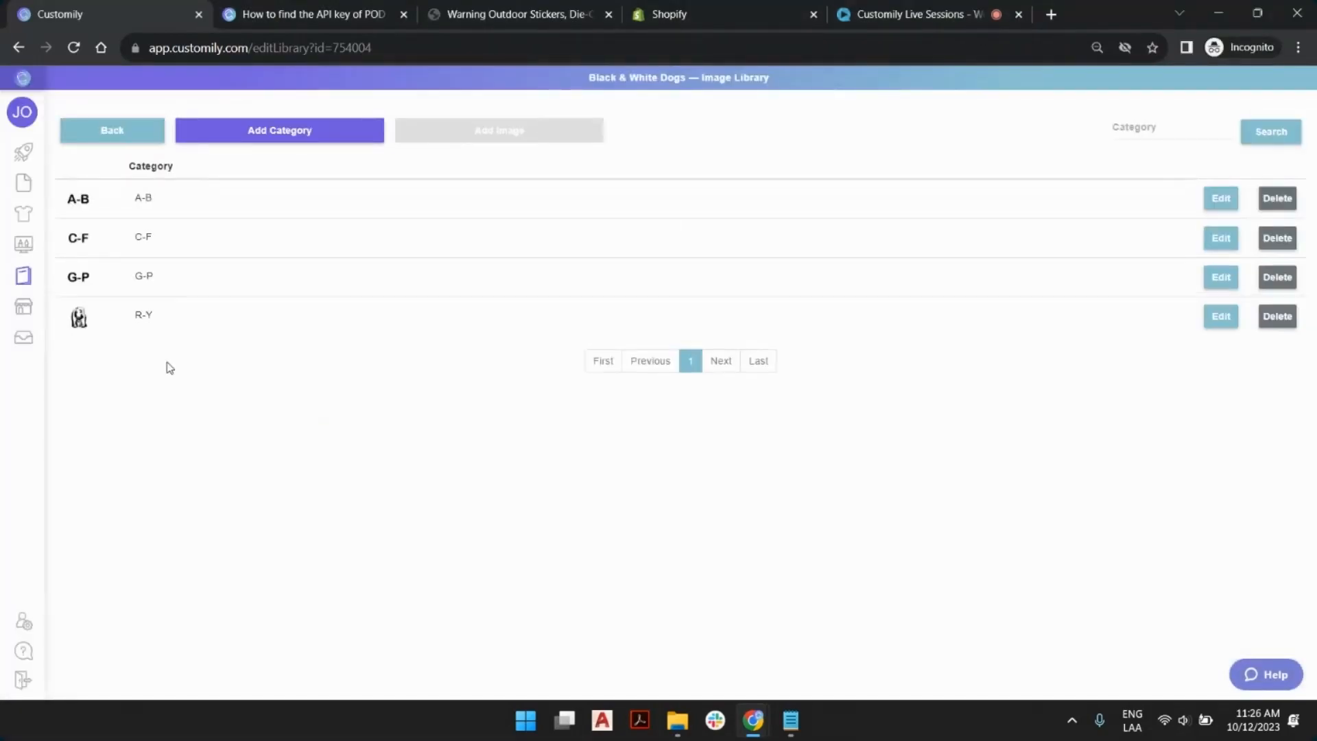
Set the R-Y category thumbnail to ZR-Y.png.
click(78, 317)
click(738, 336)
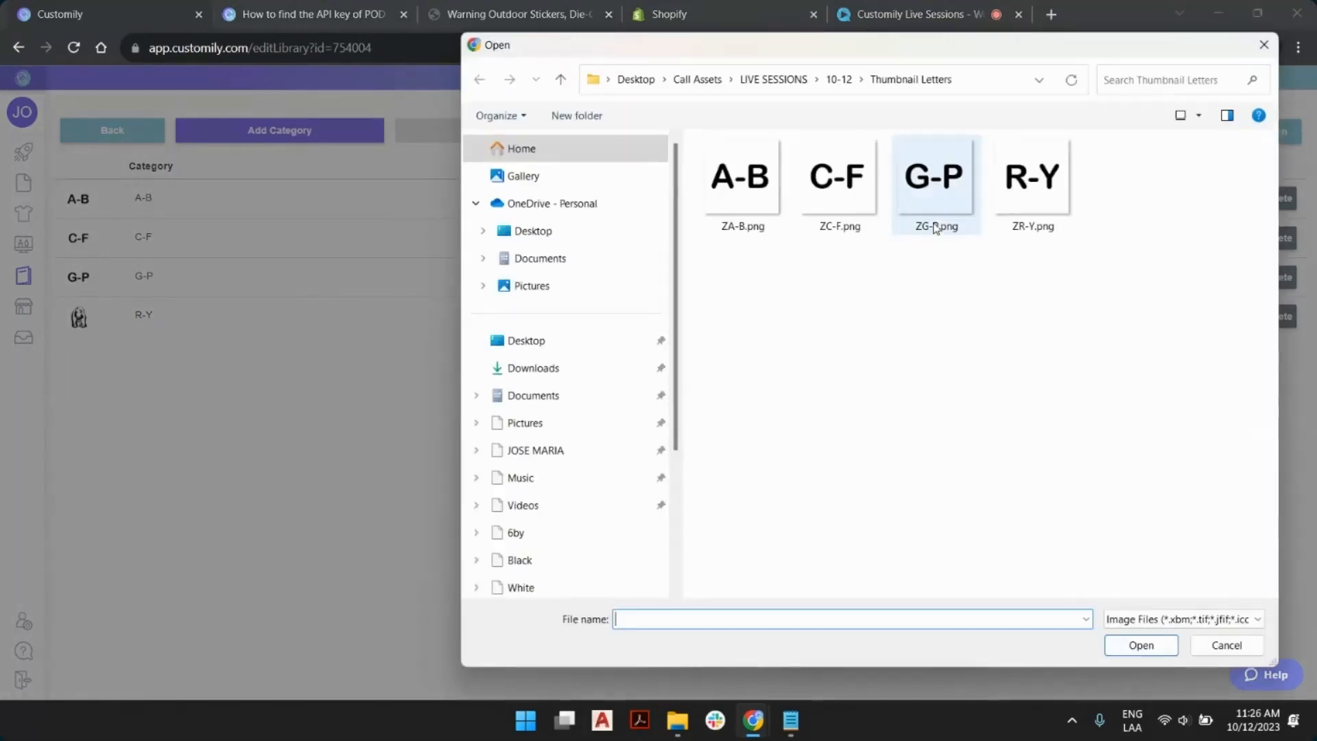
click(1007, 201)
double_click(1006, 201)
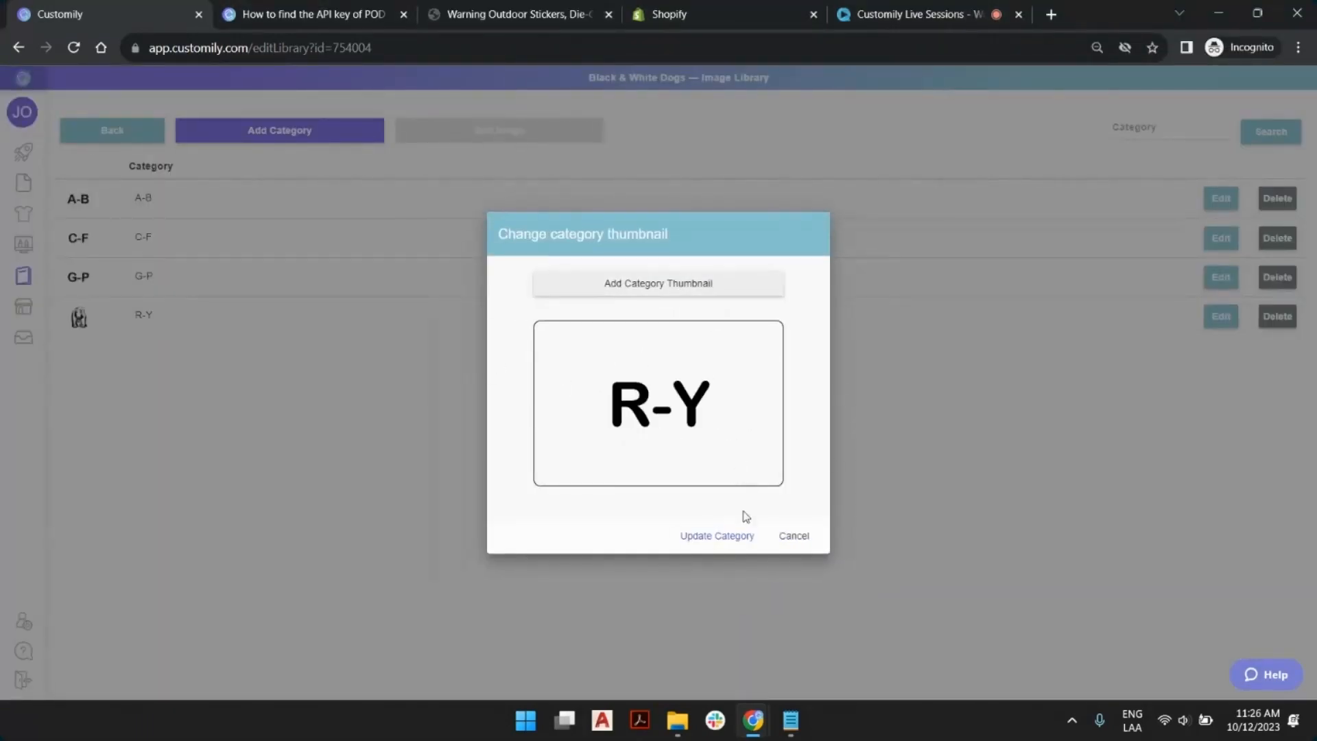
click(717, 535)
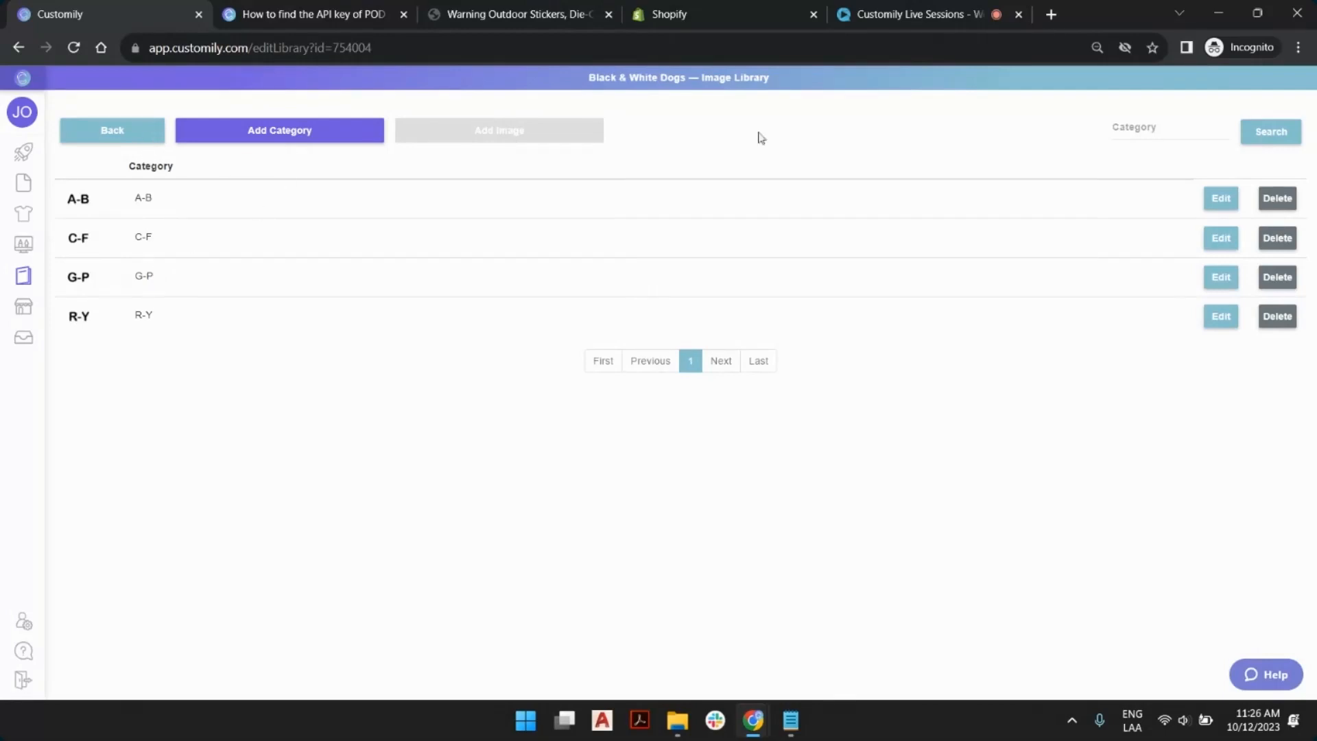
Check the dog images inside the A-B and R-Y categories of the Black & White Dogs library.
click(1226, 207)
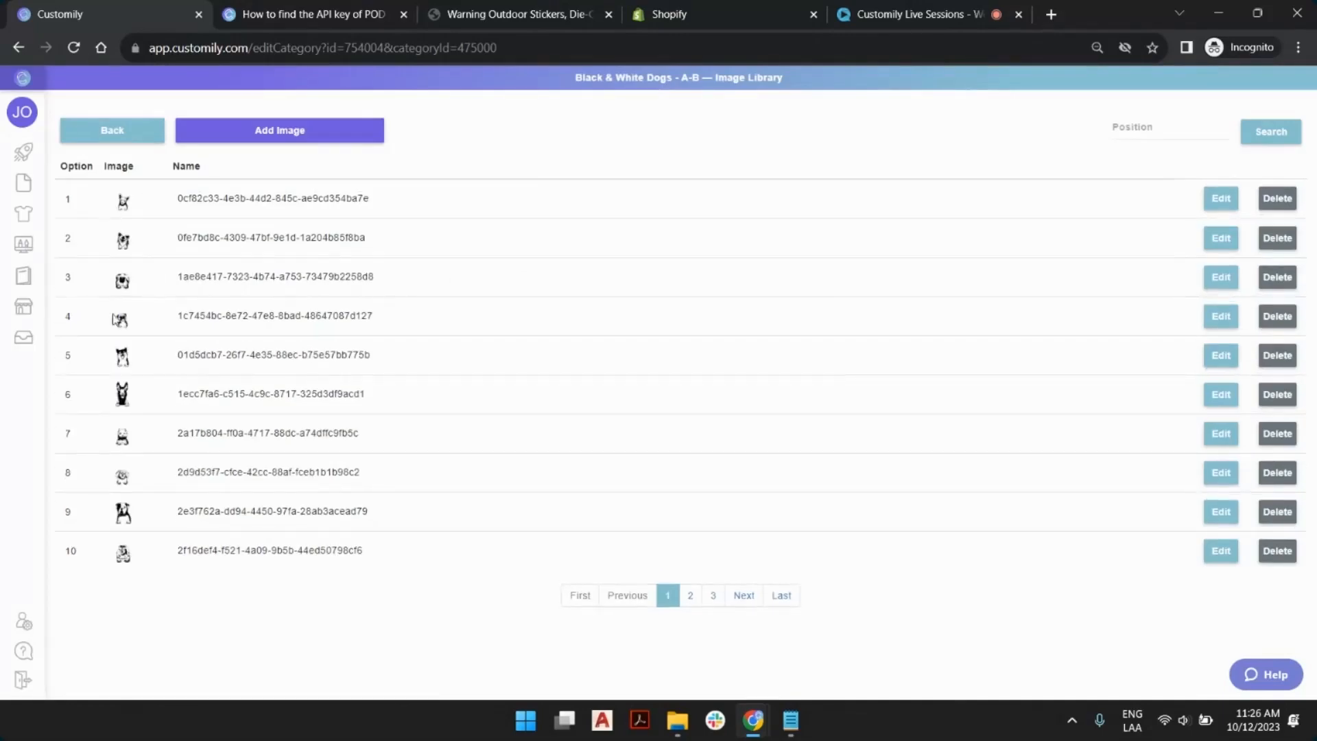
click(144, 132)
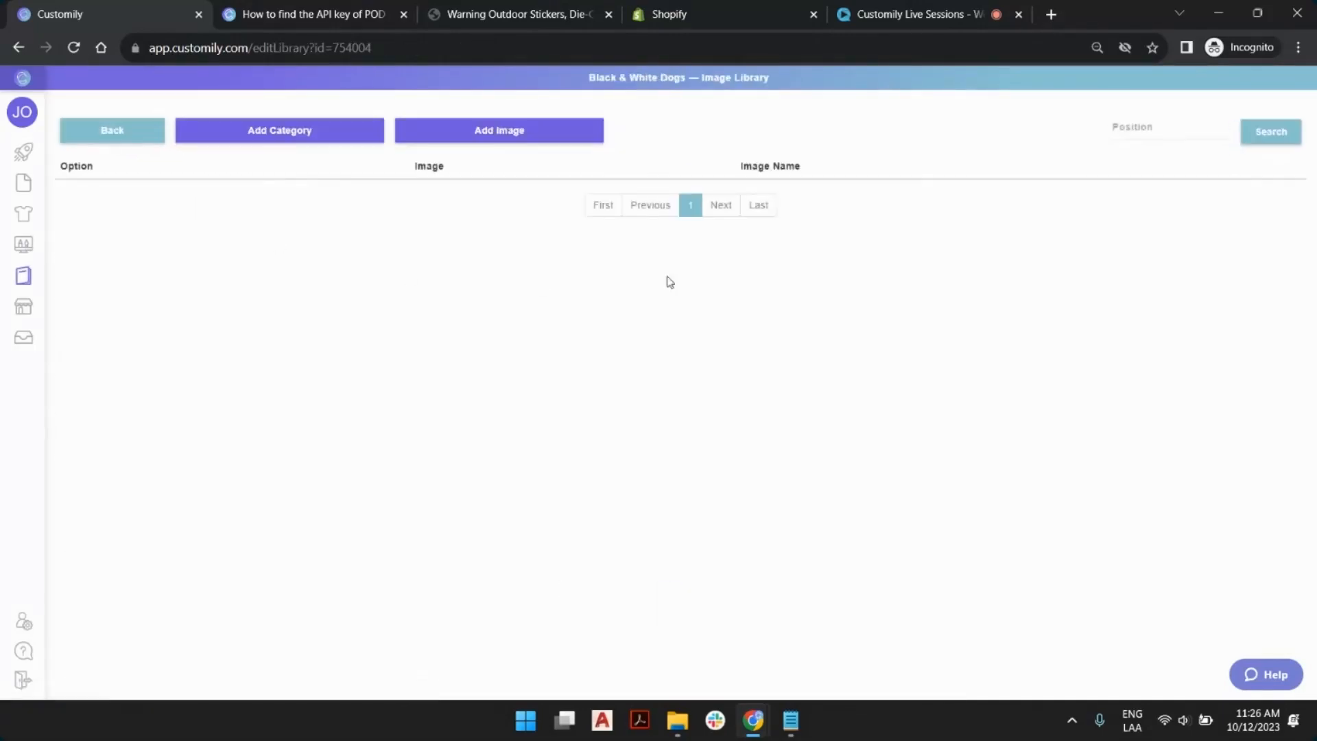
click(1220, 312)
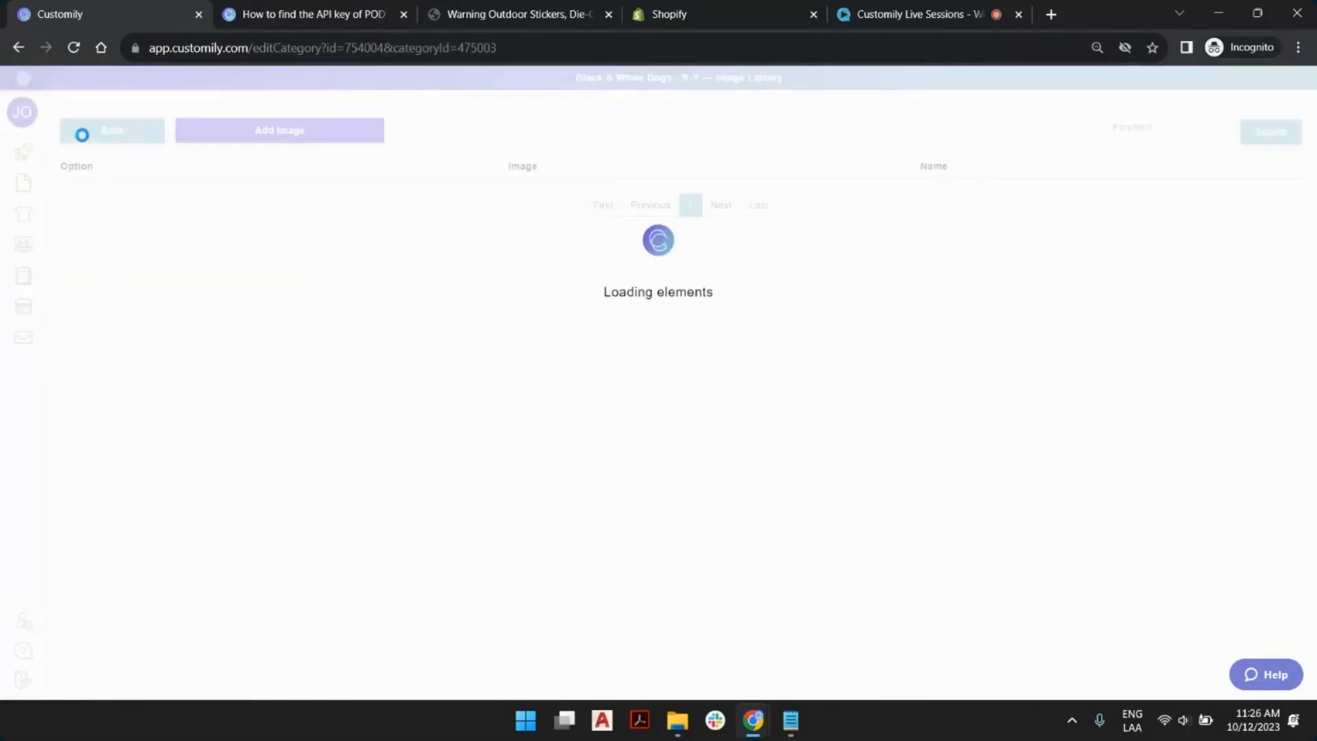
click(102, 142)
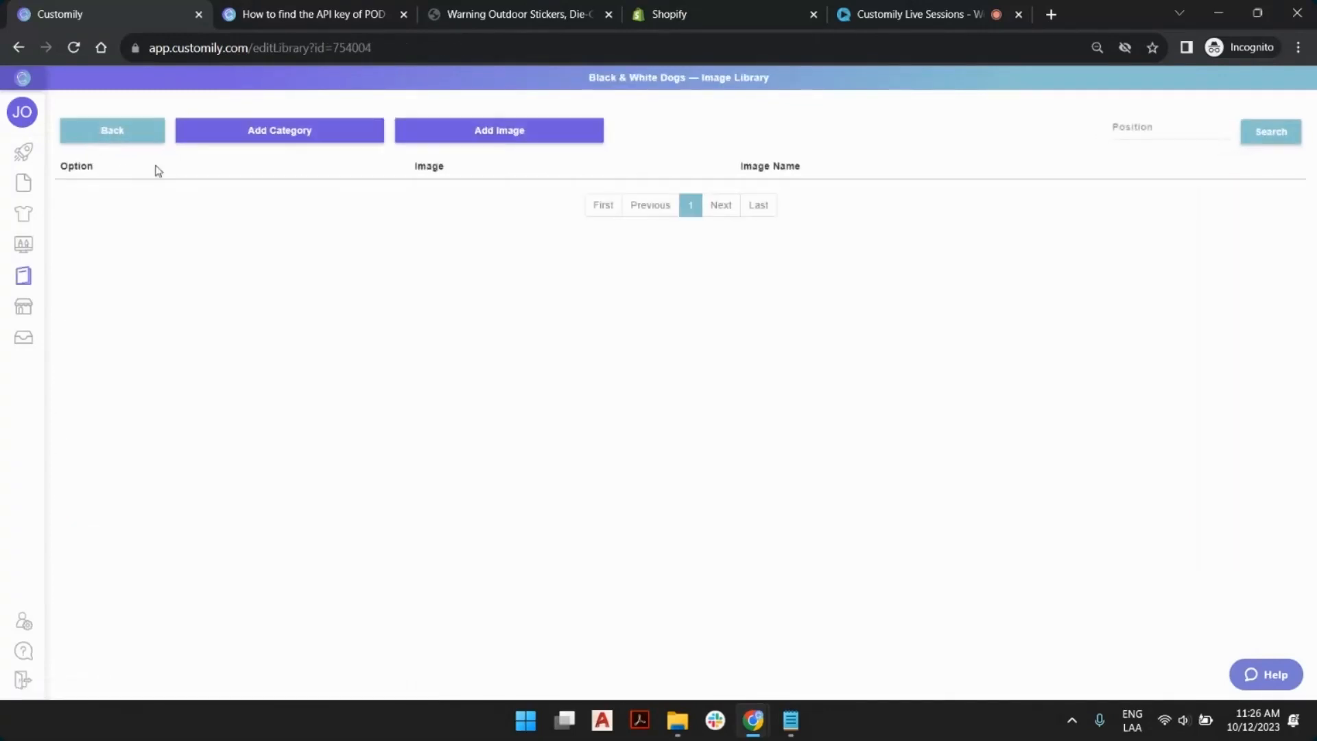
Create a new design named Dogs Car Sticker.
click(39, 186)
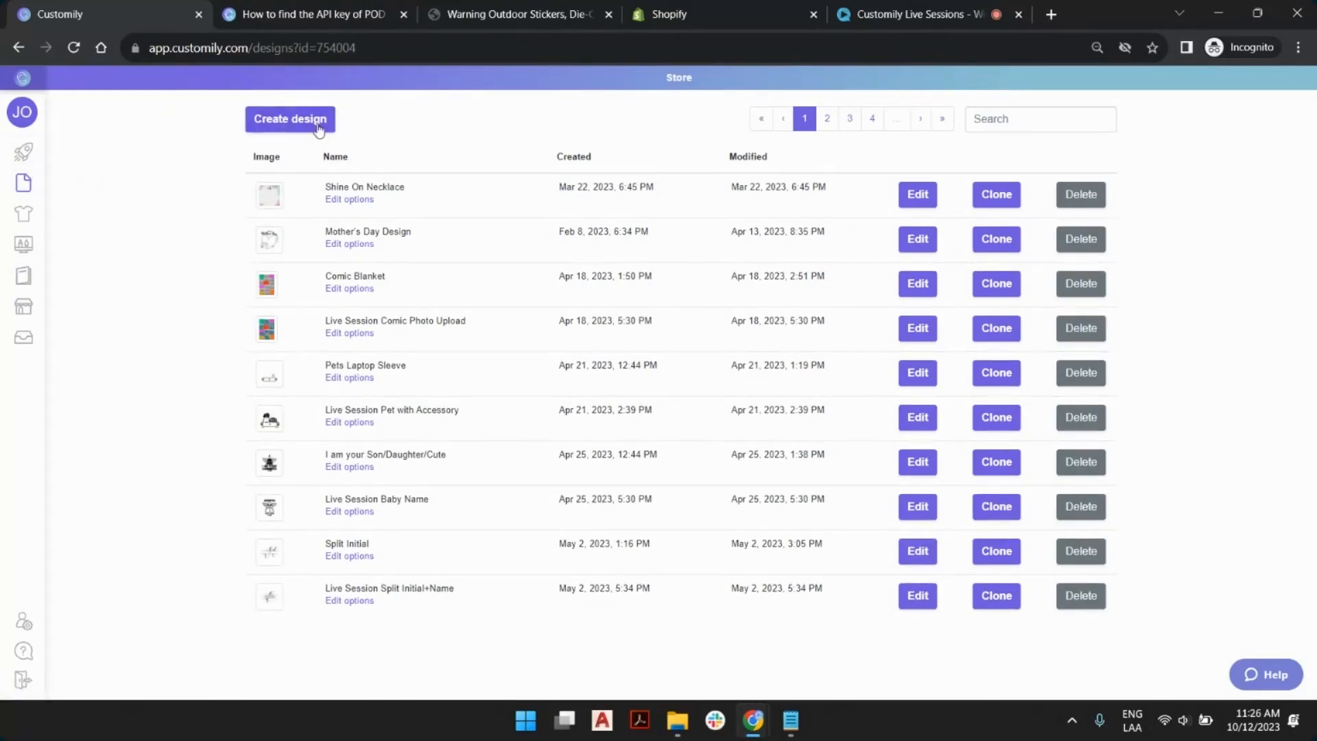
click(33, 150)
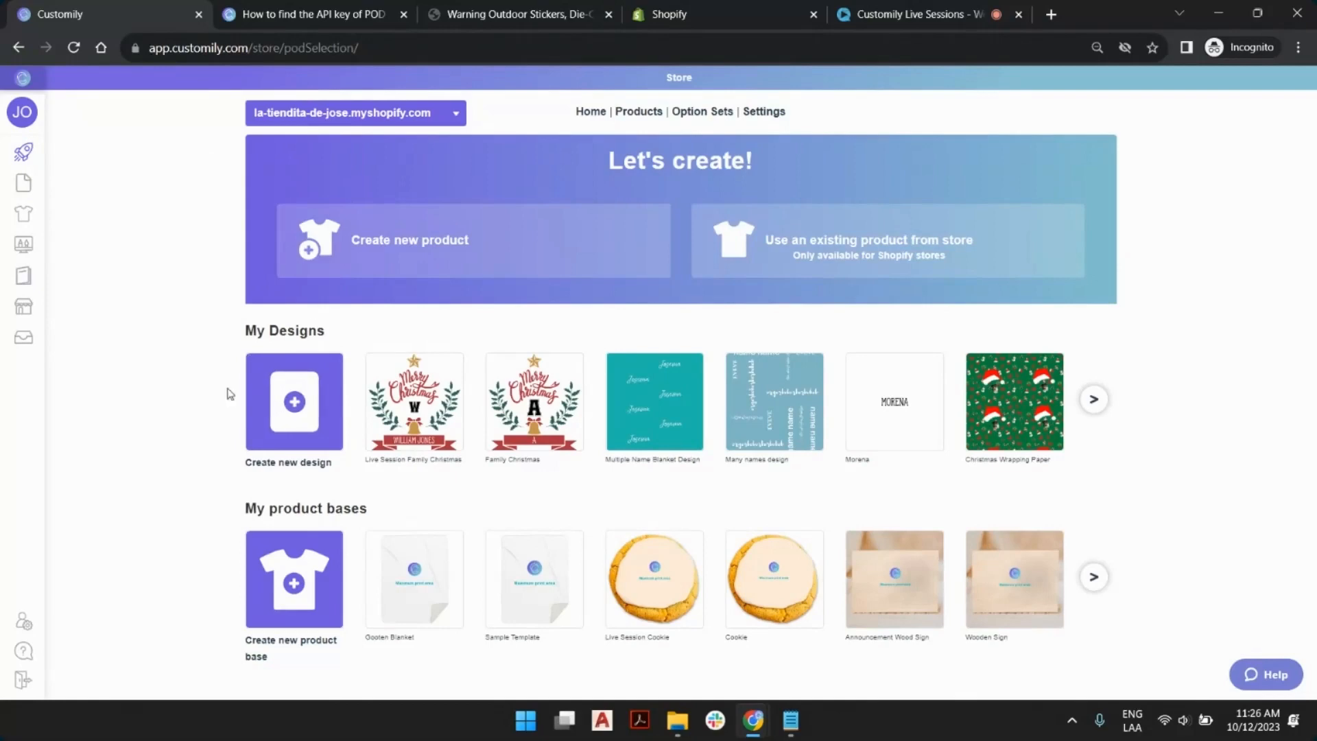
click(288, 398)
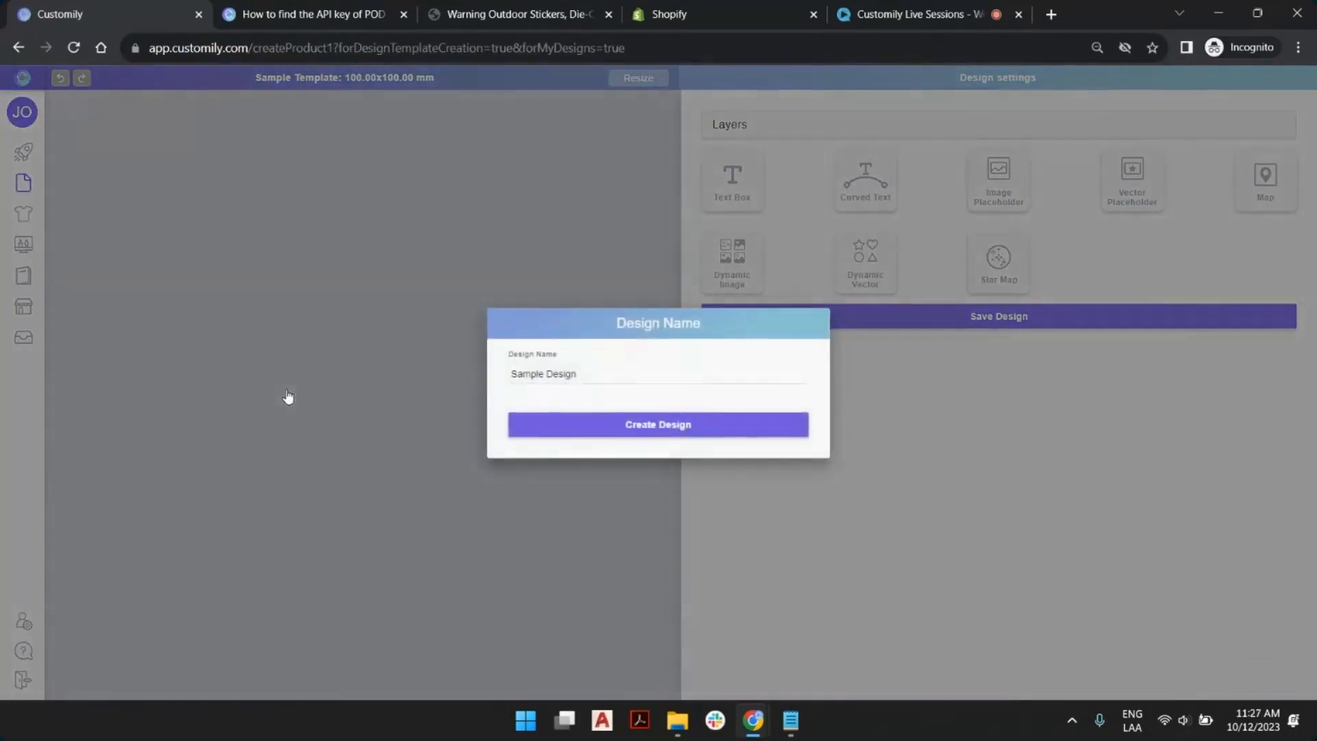
triple_click(530, 374)
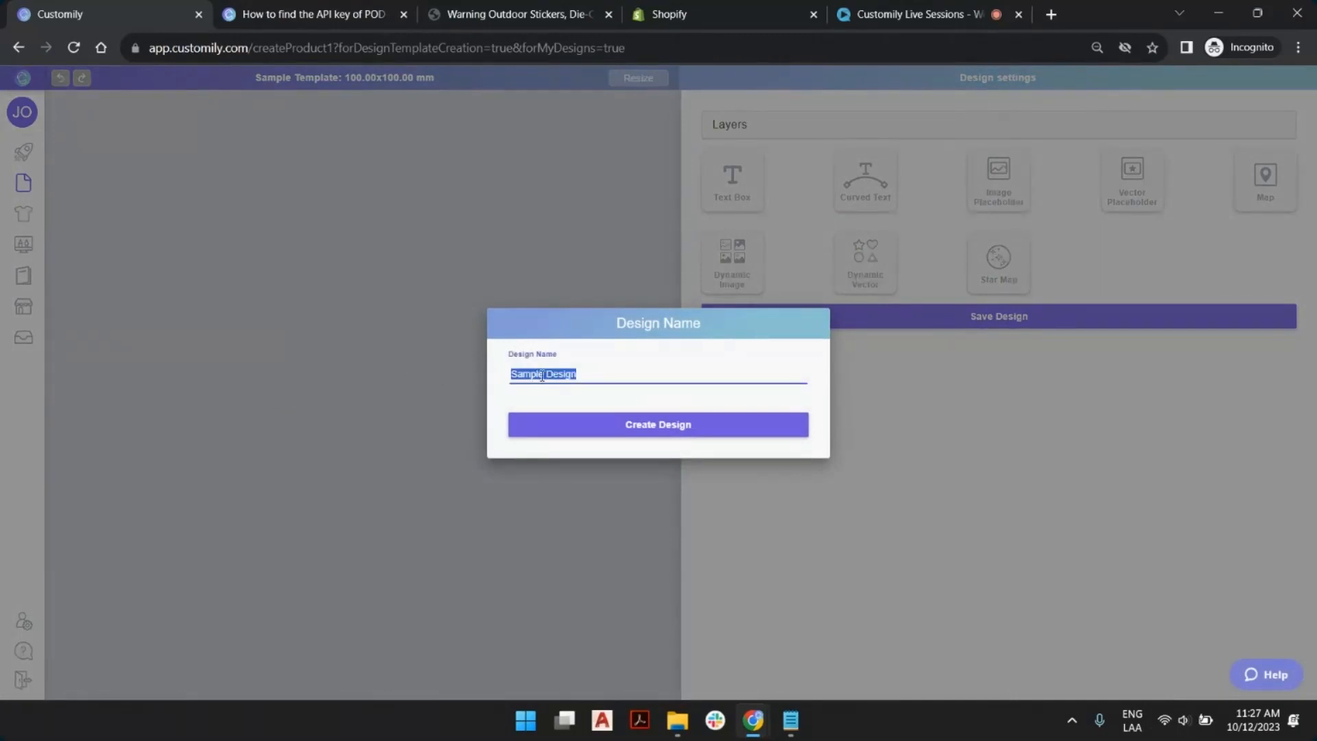
text(Dogs )
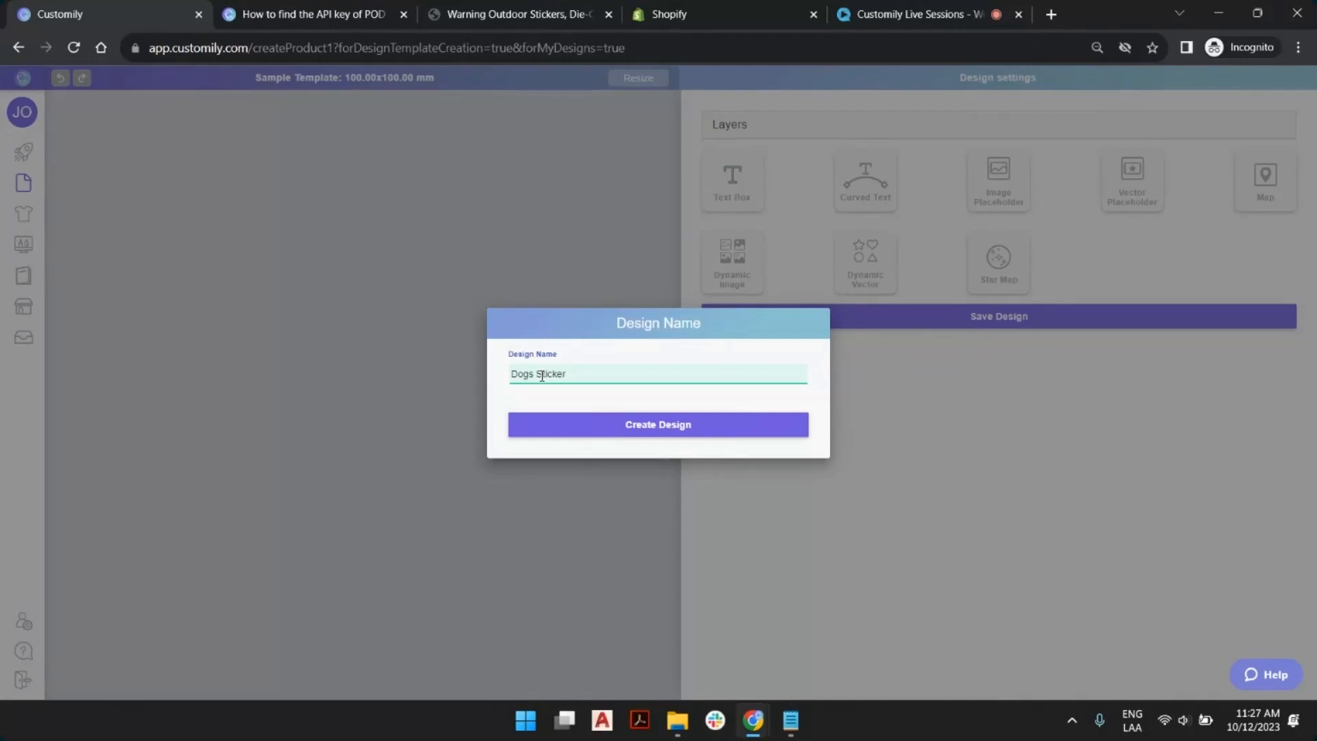
text(Car)
key(Return)
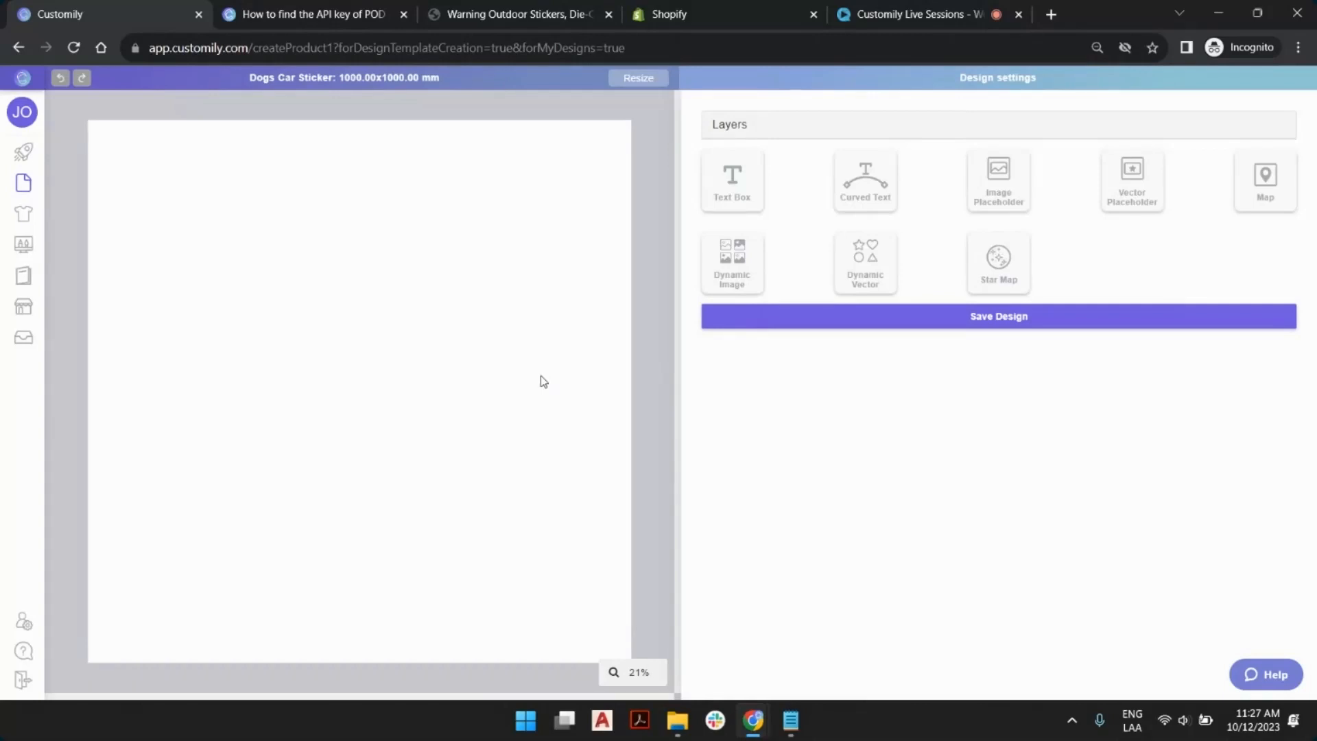
Check the new design's page dimensions and unit, keeping the page at 1000 × 1000 mm.
click(636, 78)
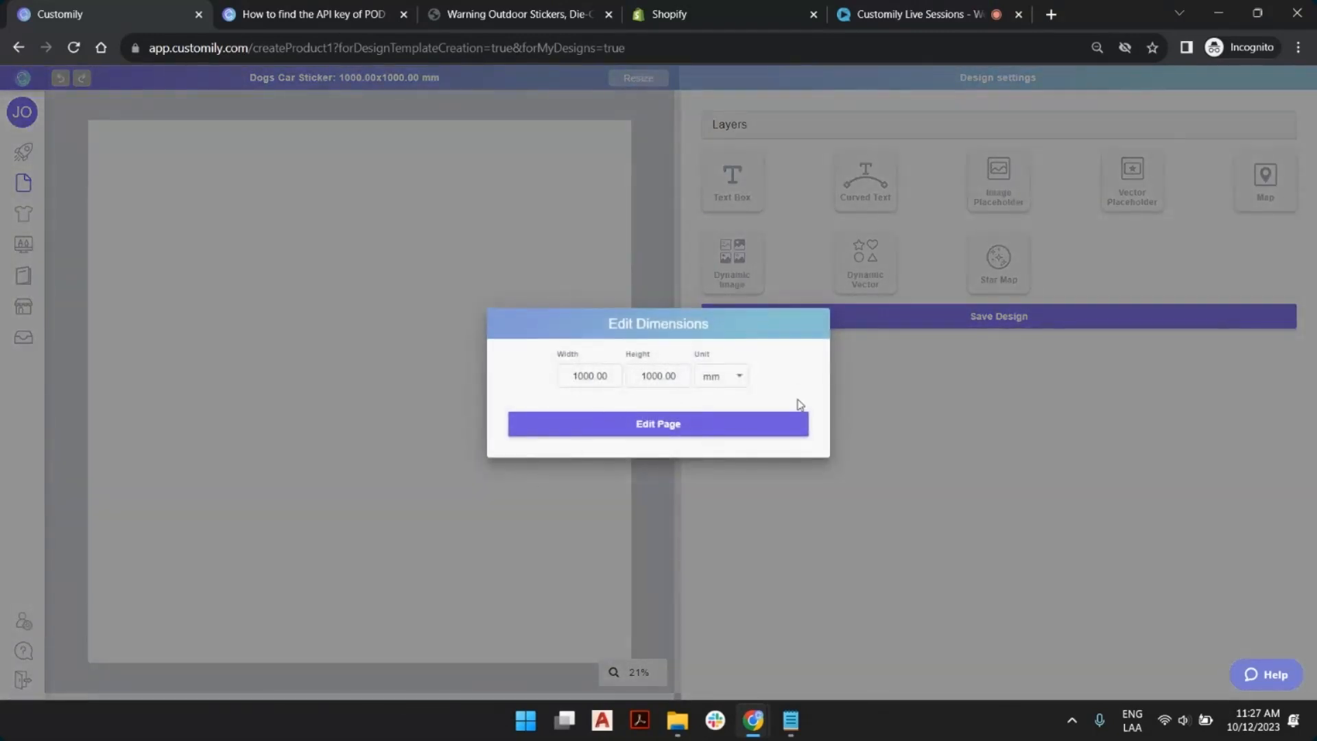
click(720, 423)
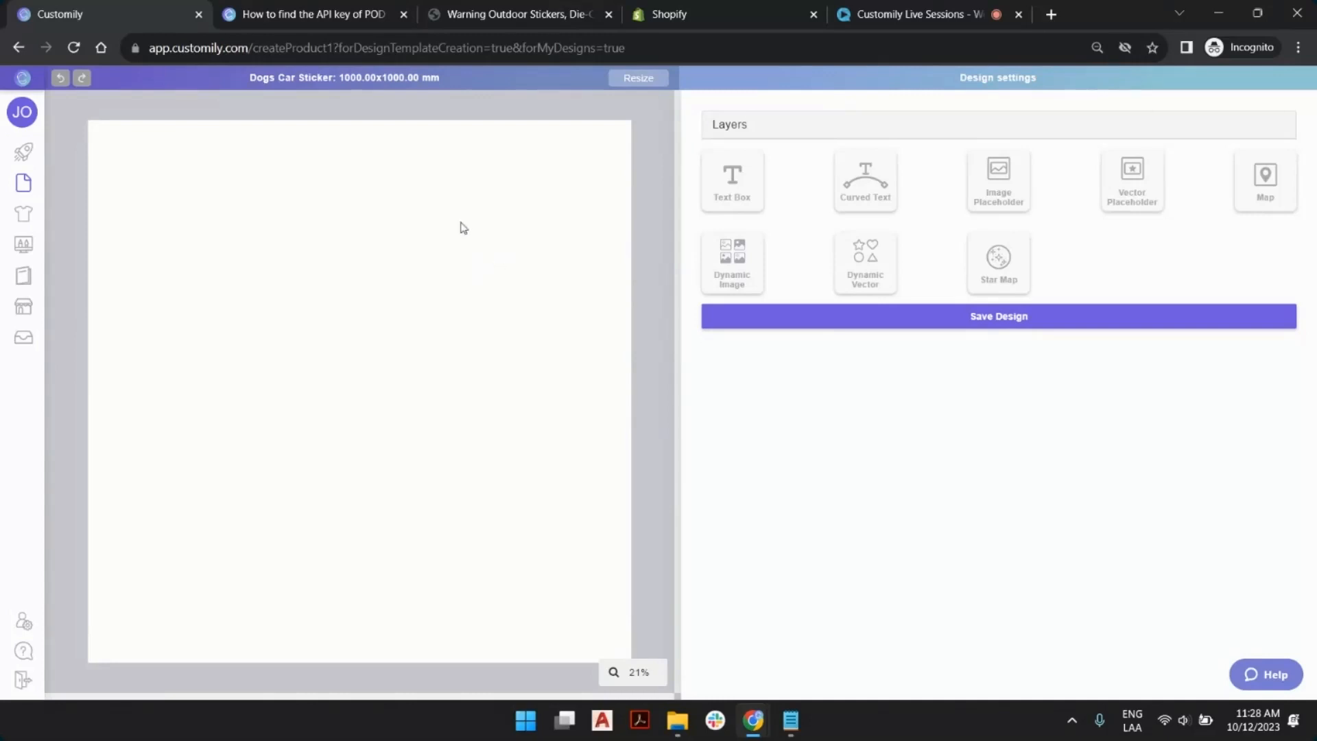
drag(439, 79, 334, 78)
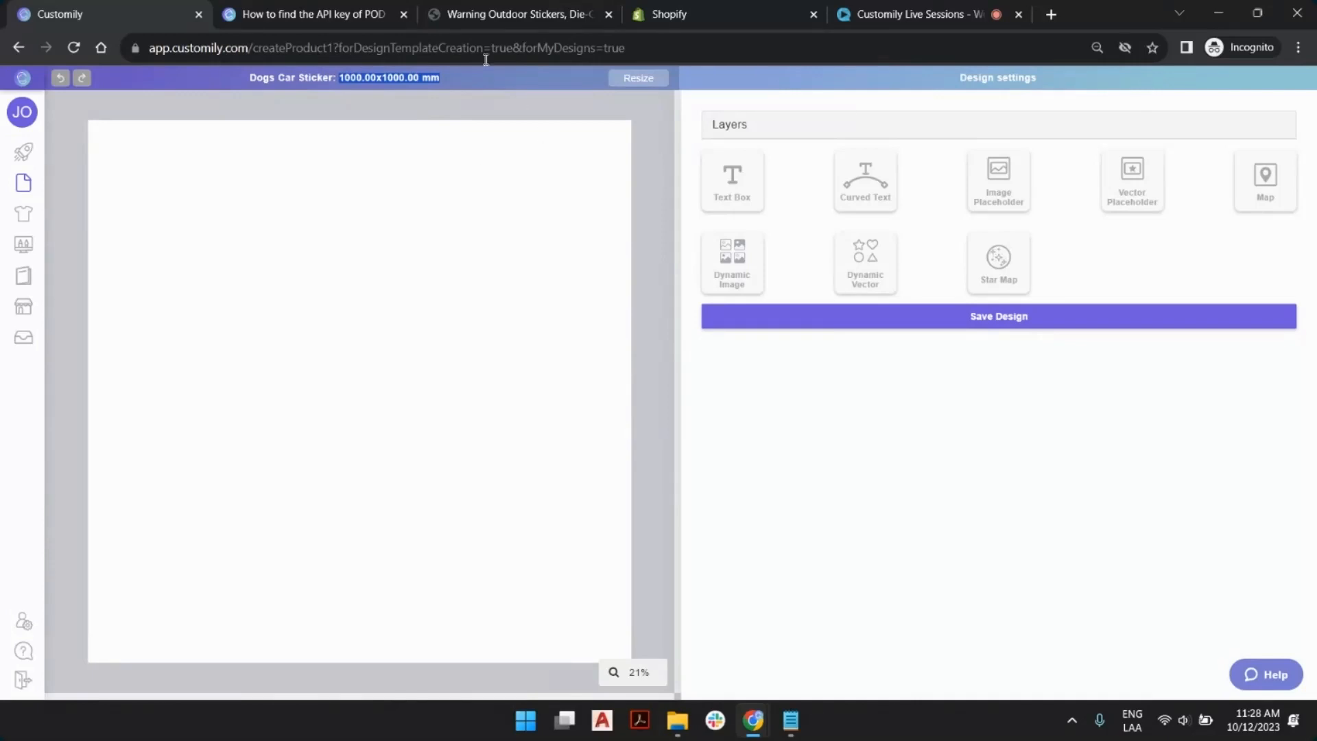
click(439, 78)
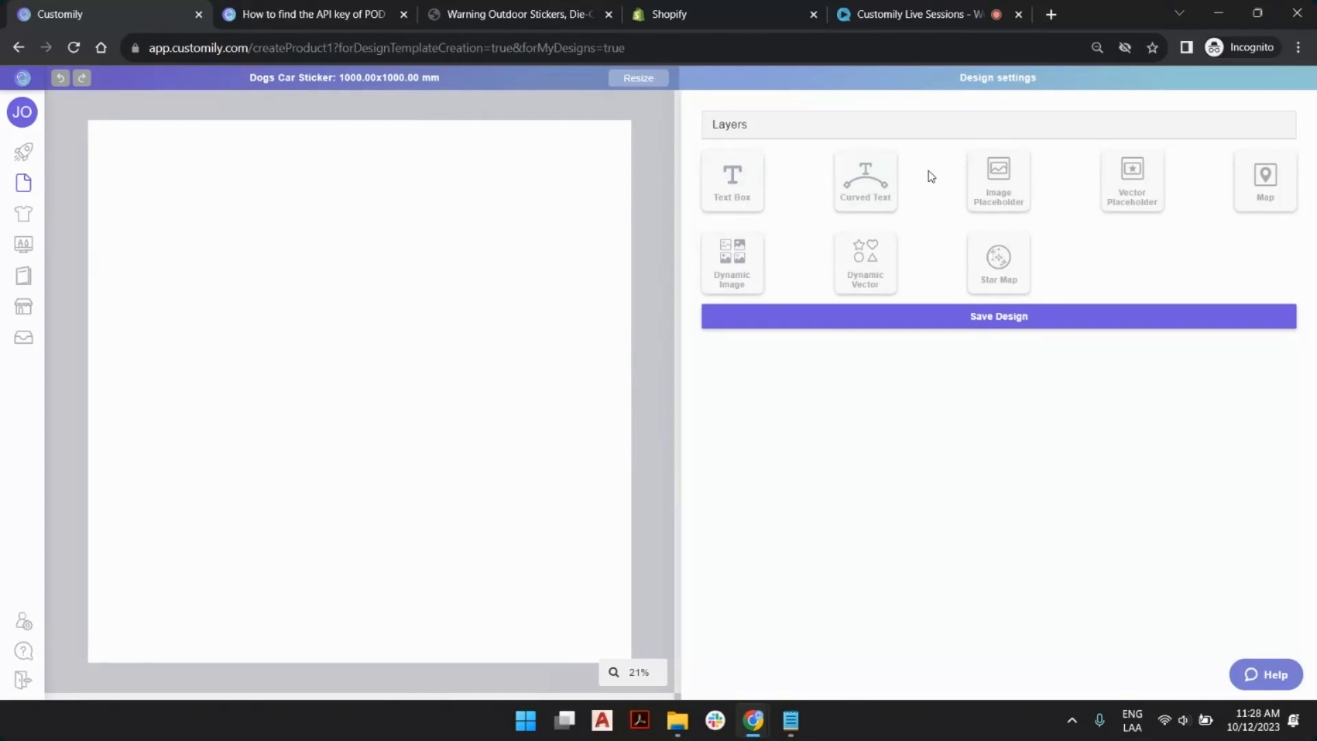
click(857, 176)
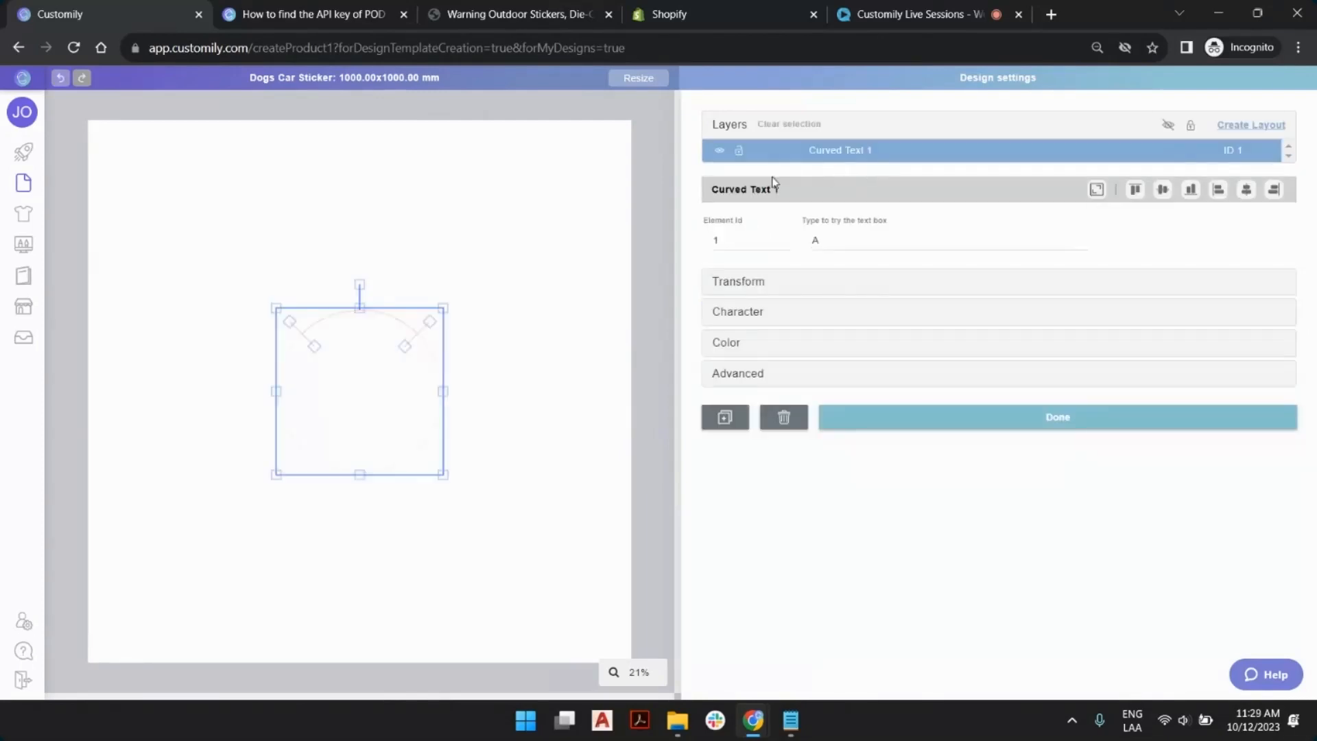
key(Delete)
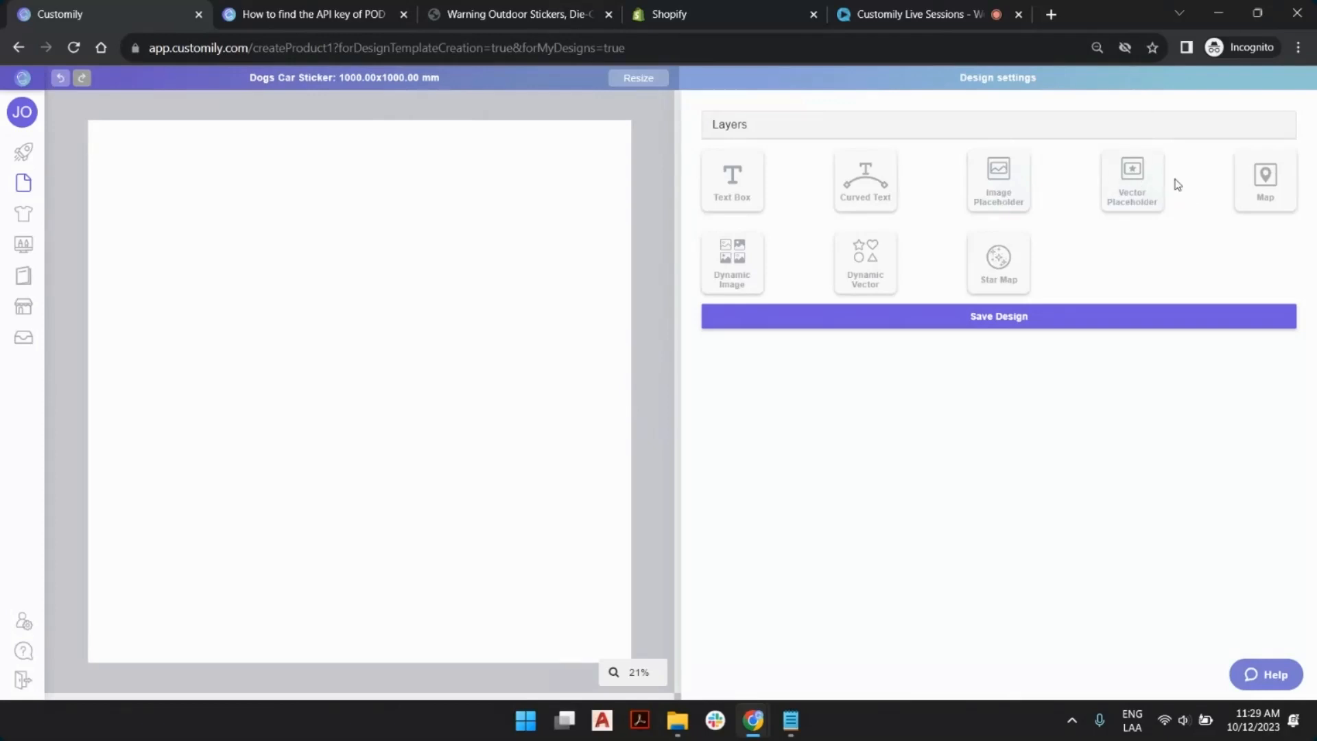
click(1021, 179)
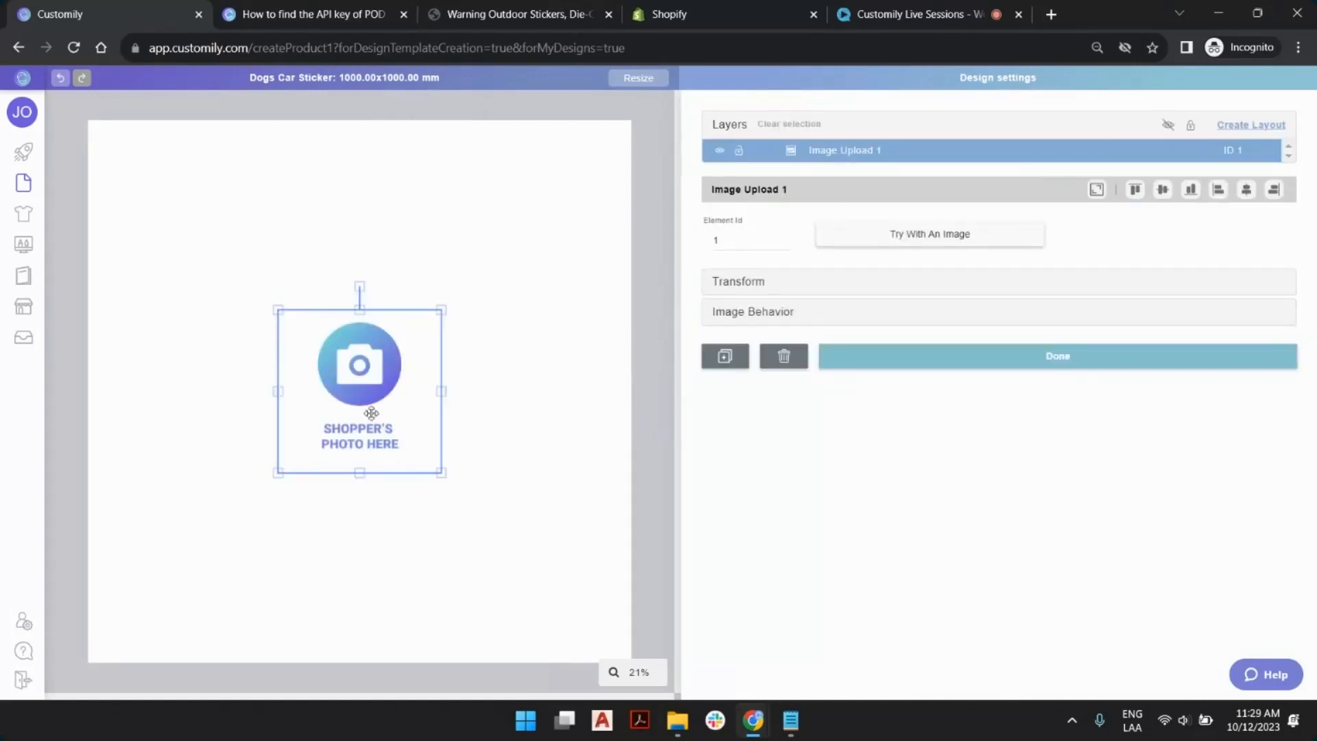
key(Delete)
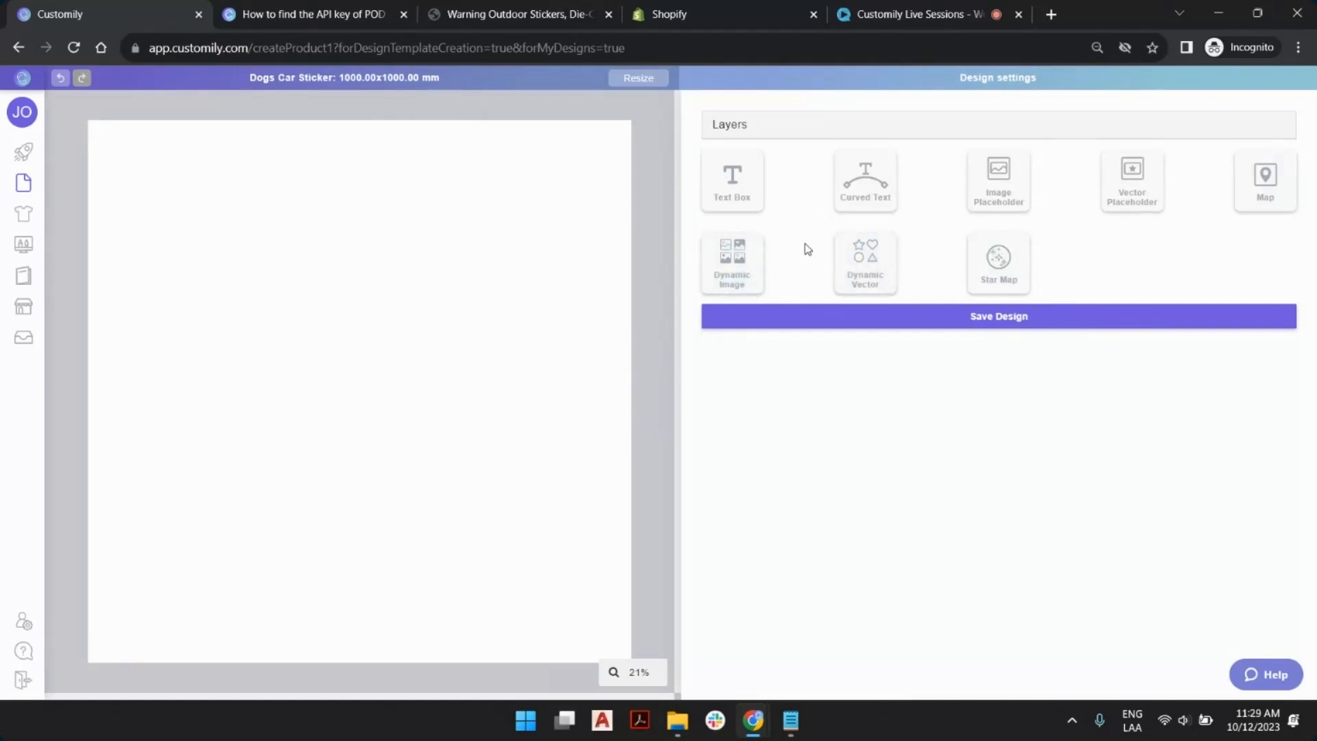
Add a dynamic image element to the blank design and select it.
click(741, 259)
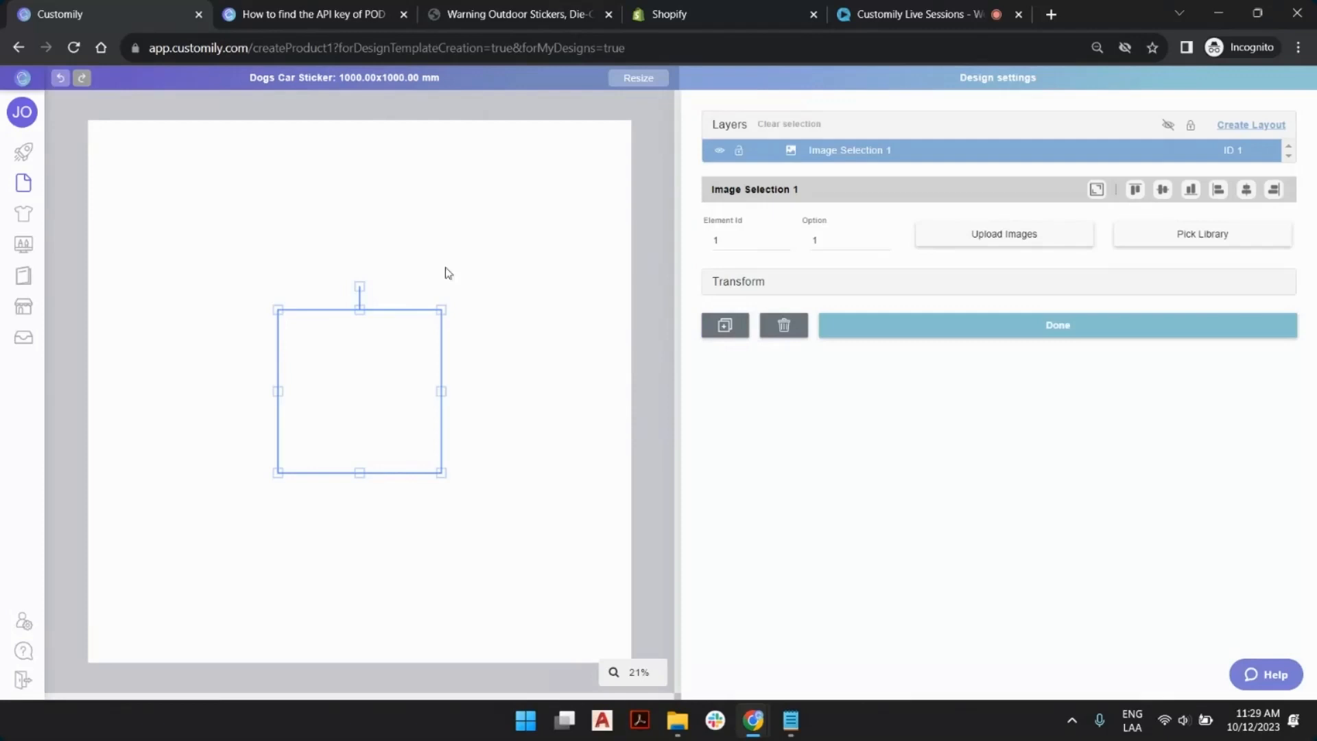
click(499, 259)
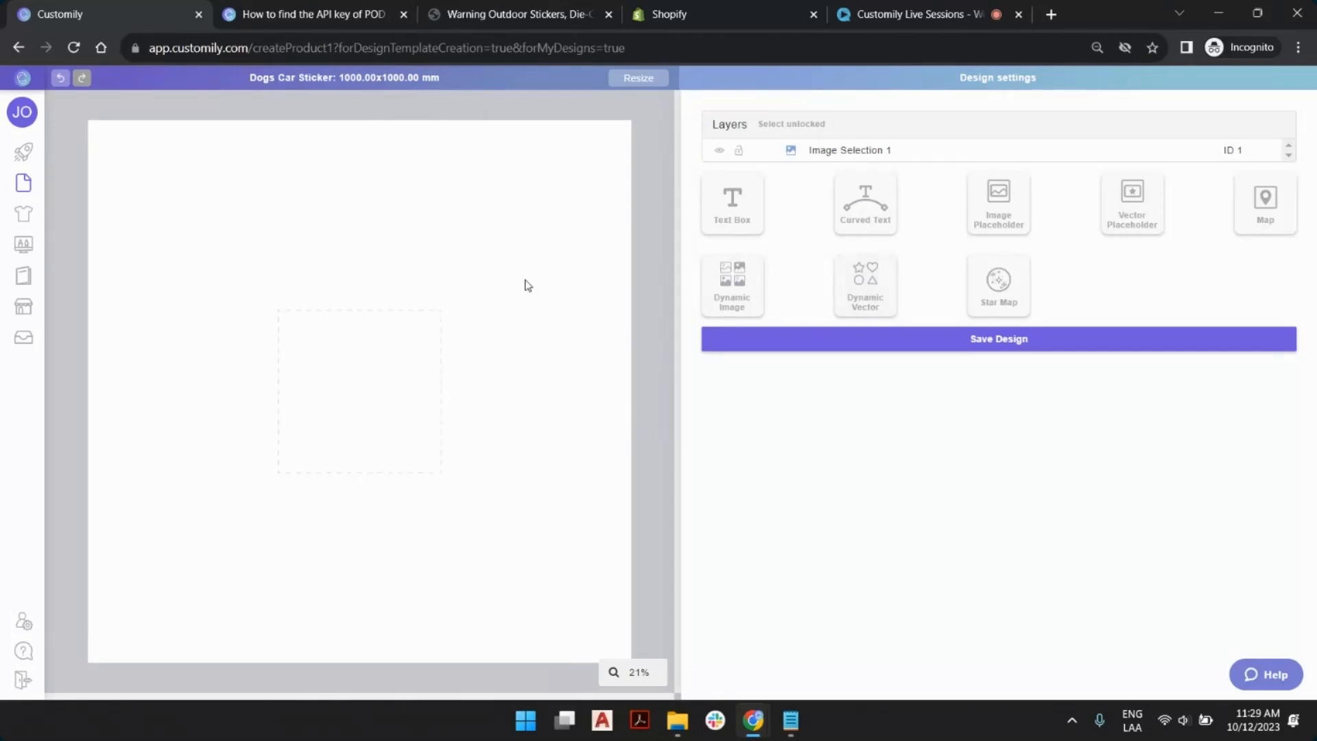
click(399, 360)
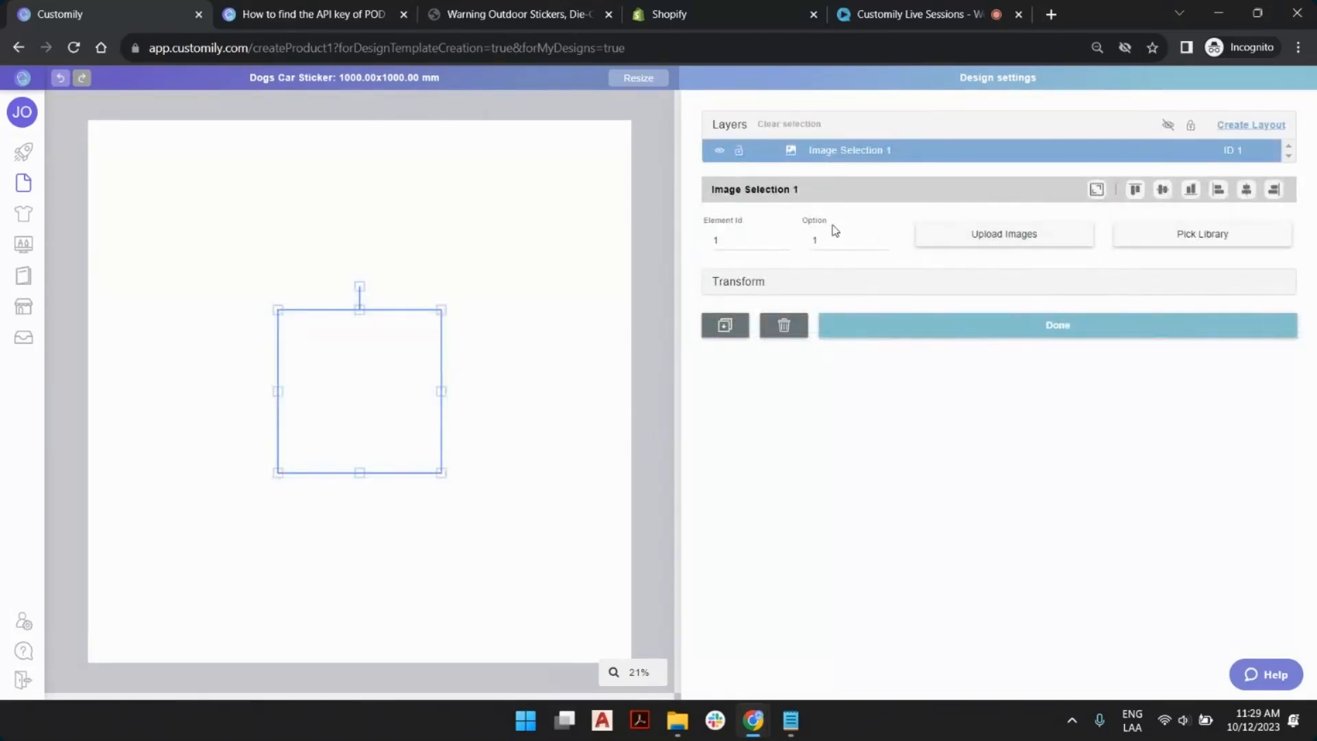
click(884, 237)
click(884, 237)
click(884, 237)
click(884, 237)
click(884, 237)
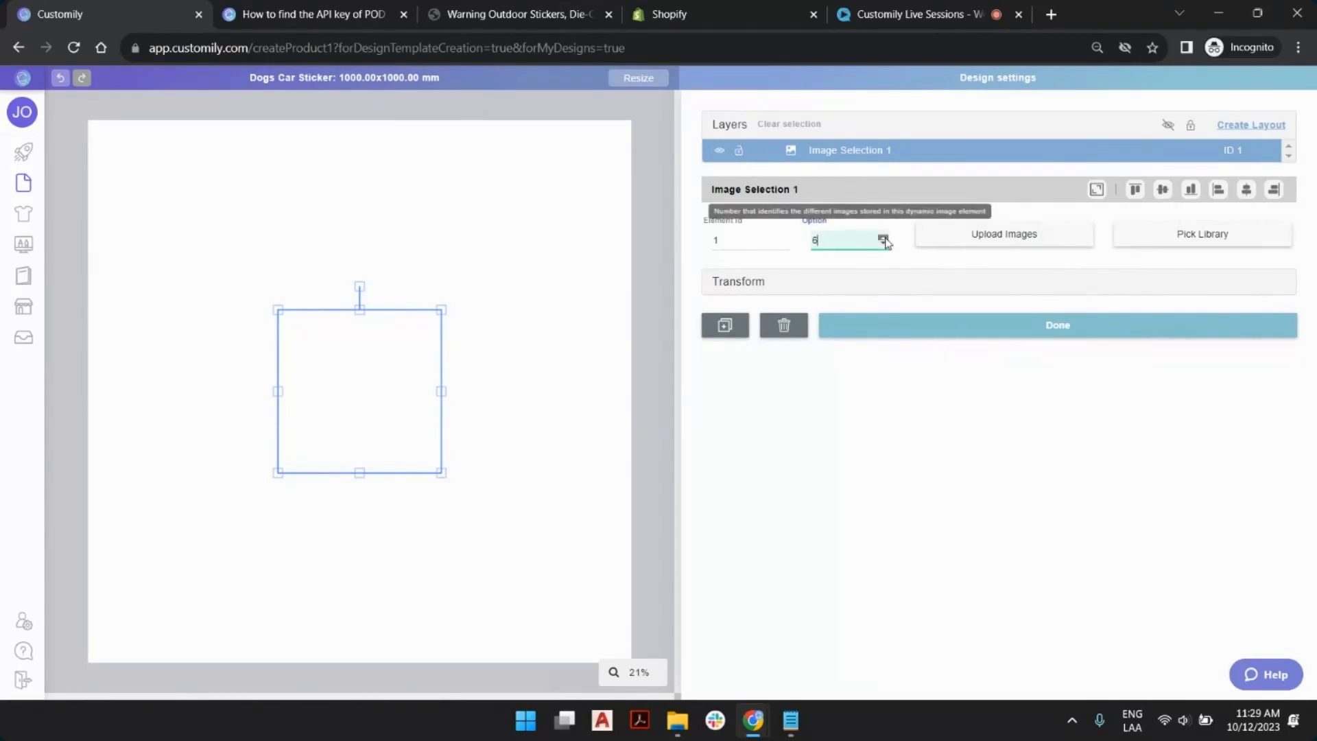
click(883, 237)
click(883, 238)
click(884, 245)
click(884, 245)
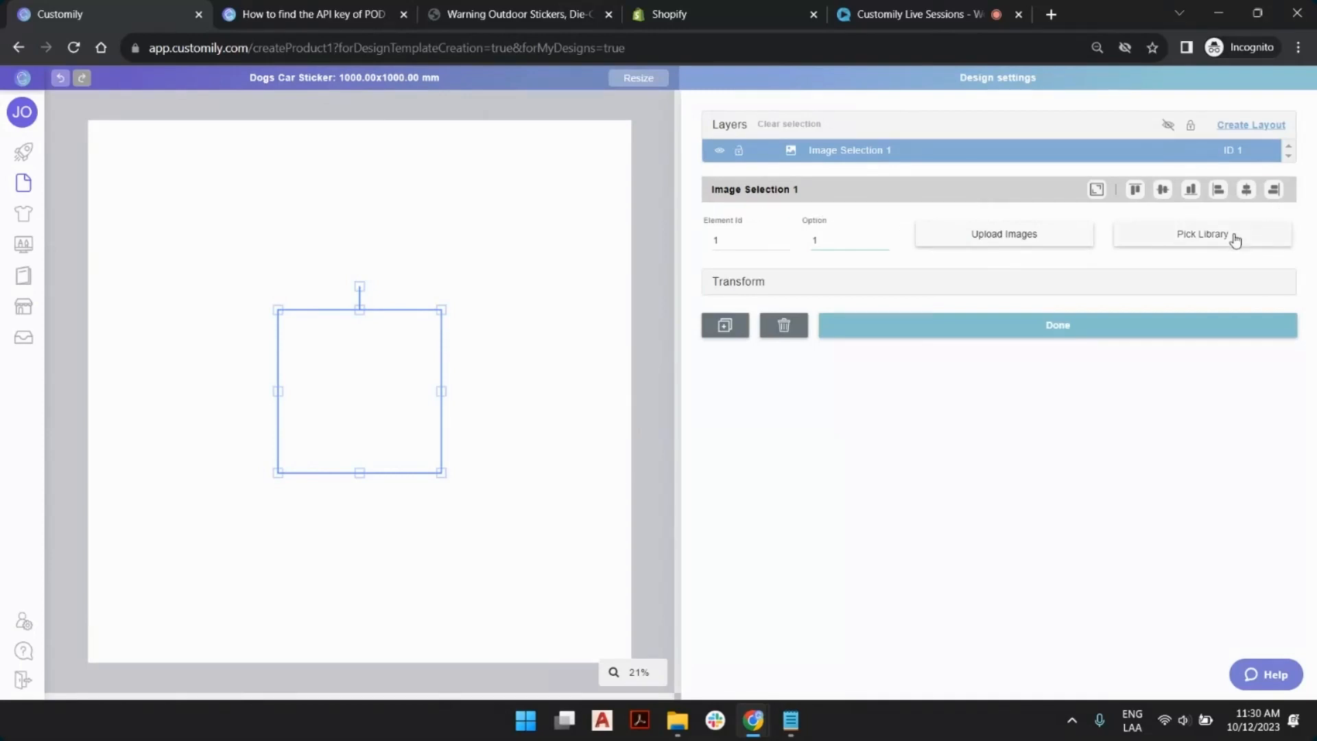
Search the image libraries for "black" and assign the Black & White Dogs library to the dynamic image.
click(1240, 237)
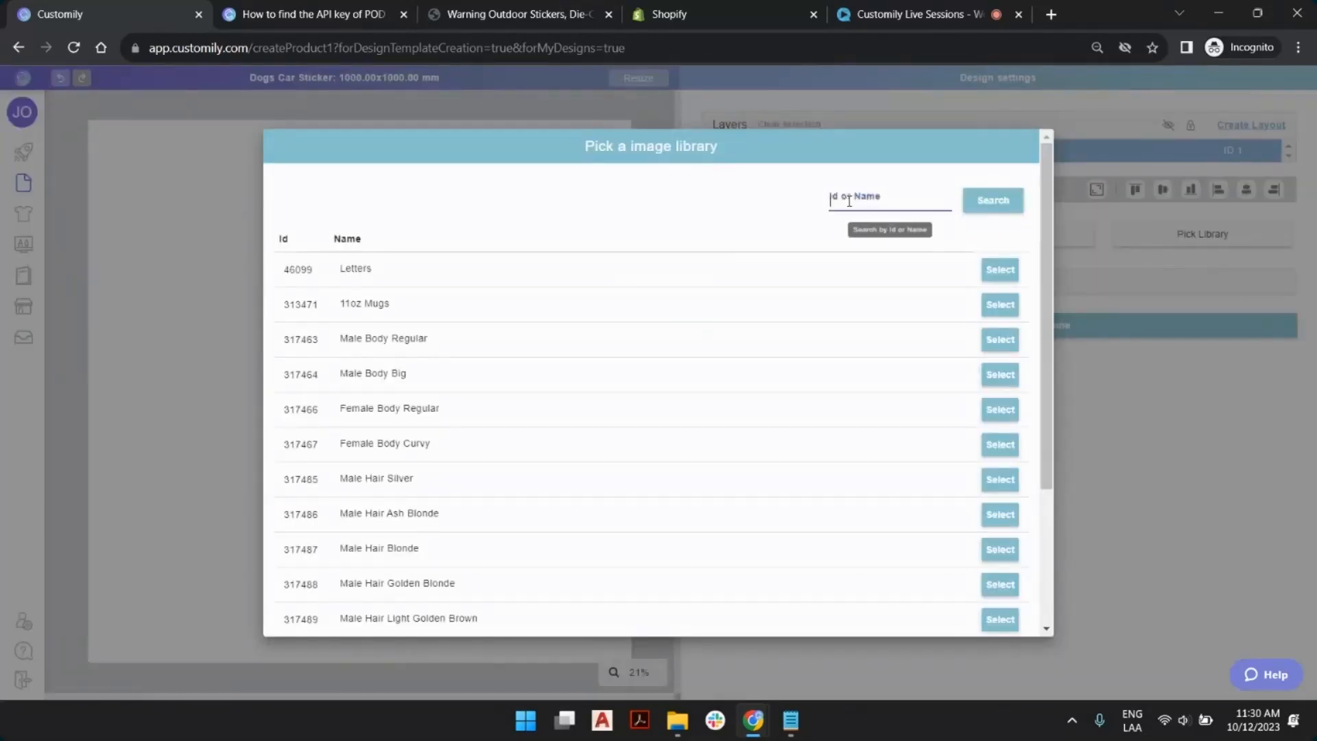
click(868, 205)
scroll(841, 264, down, 3)
scroll(826, 265, up, 3)
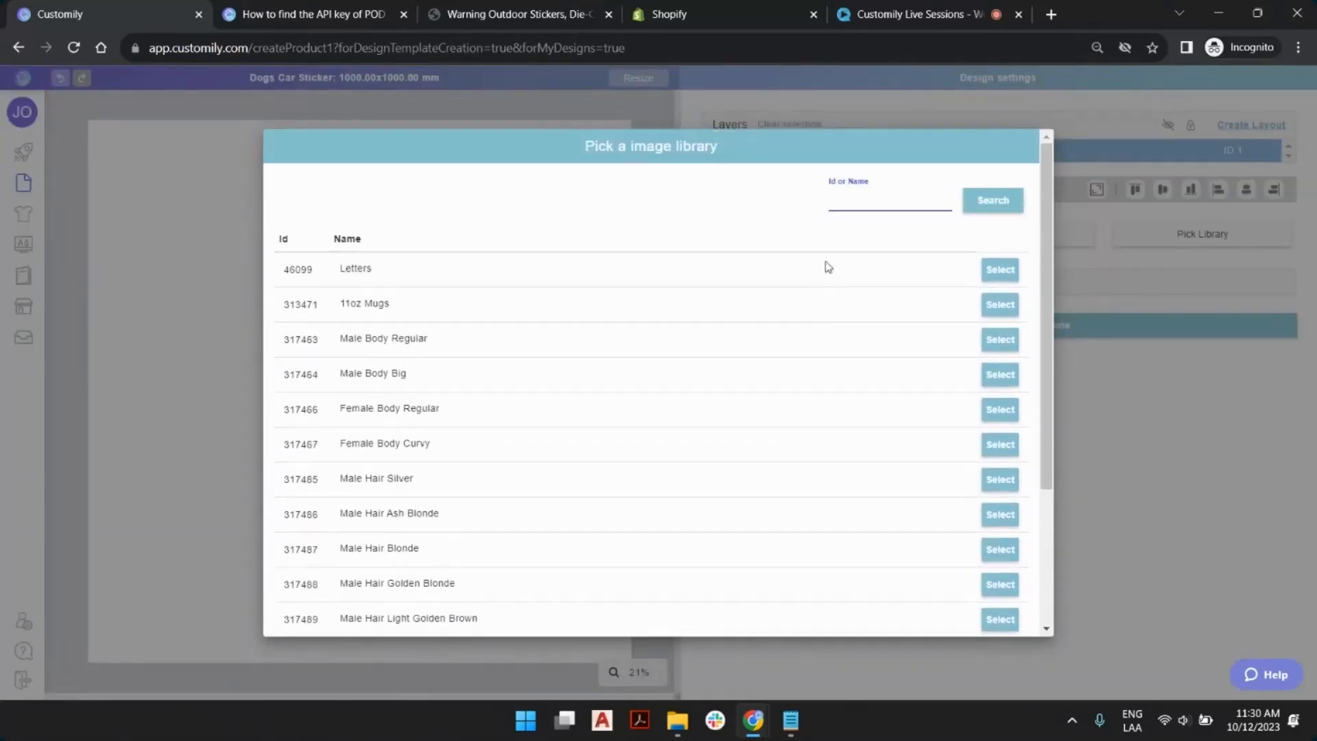
text(black)
scroll(450, 275, down, 1)
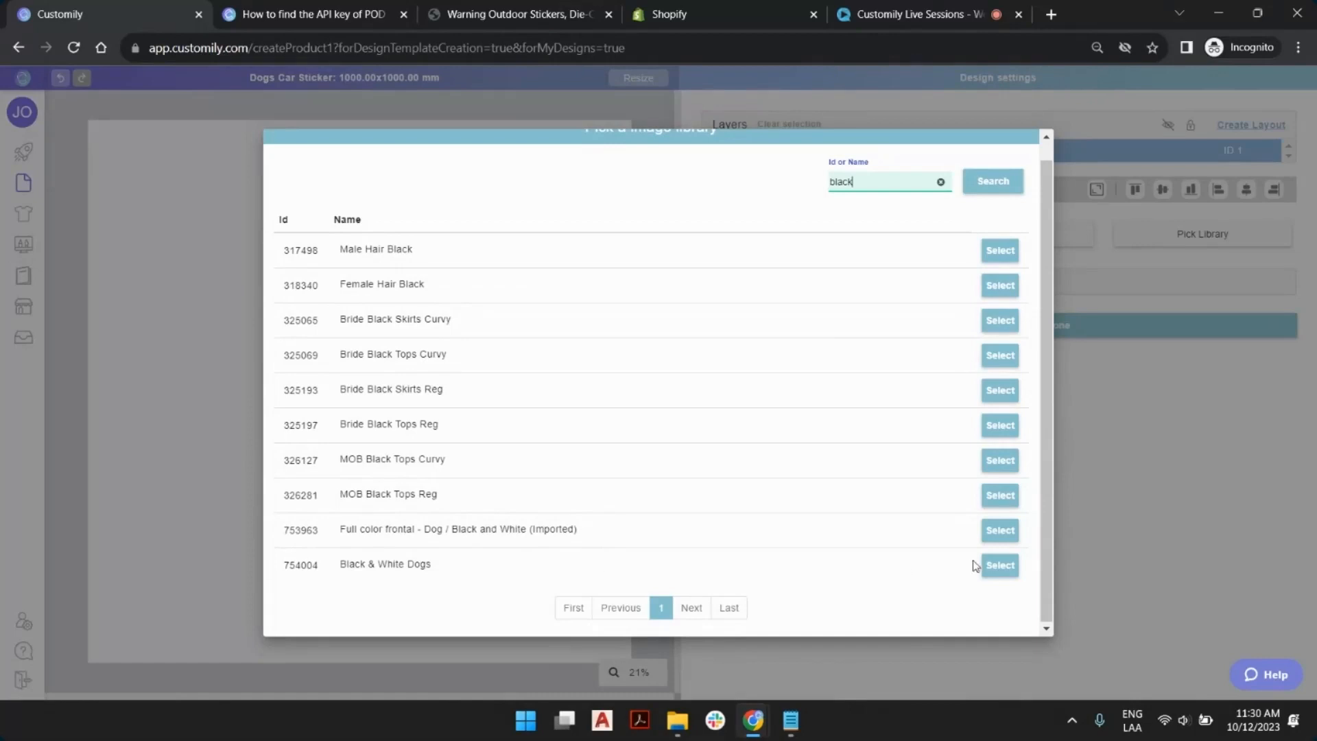
click(1001, 566)
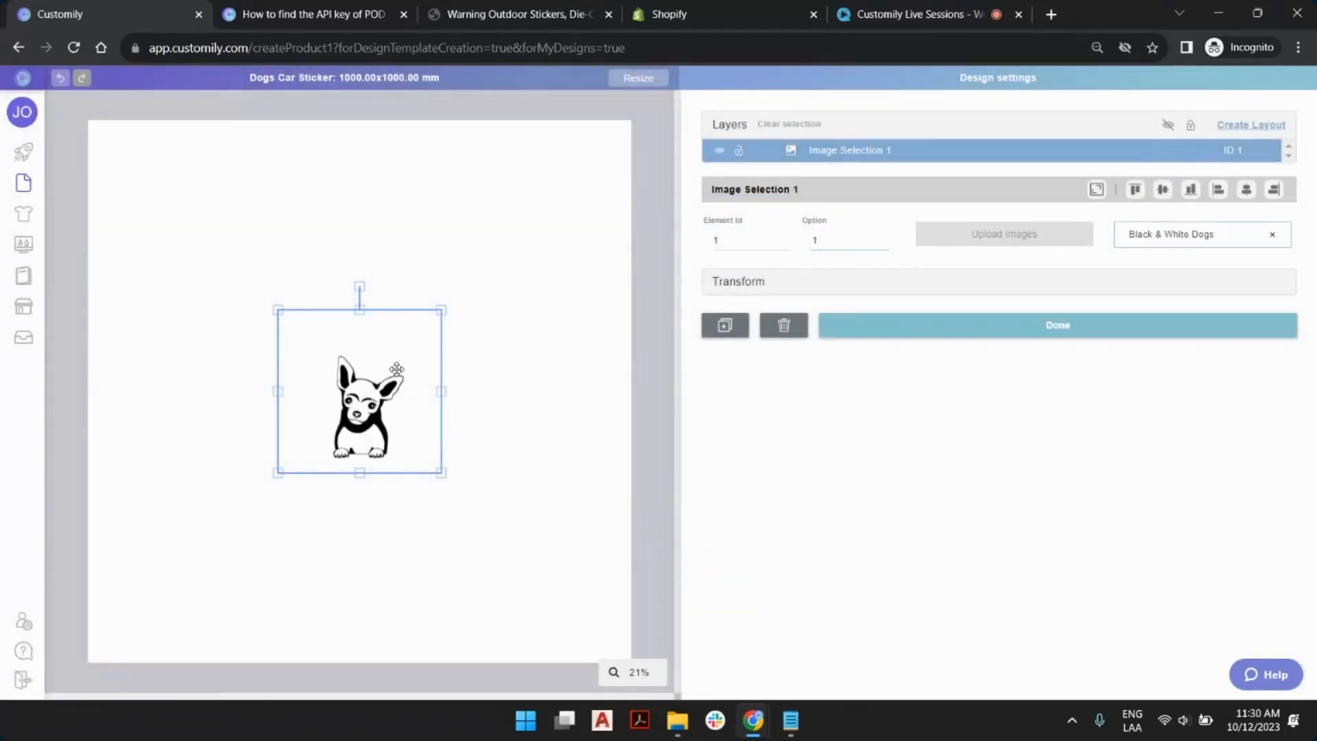
Preview dog options 3, 95 and 94 in the dynamic image, and set its option to 44.
drag(396, 369, 319, 317)
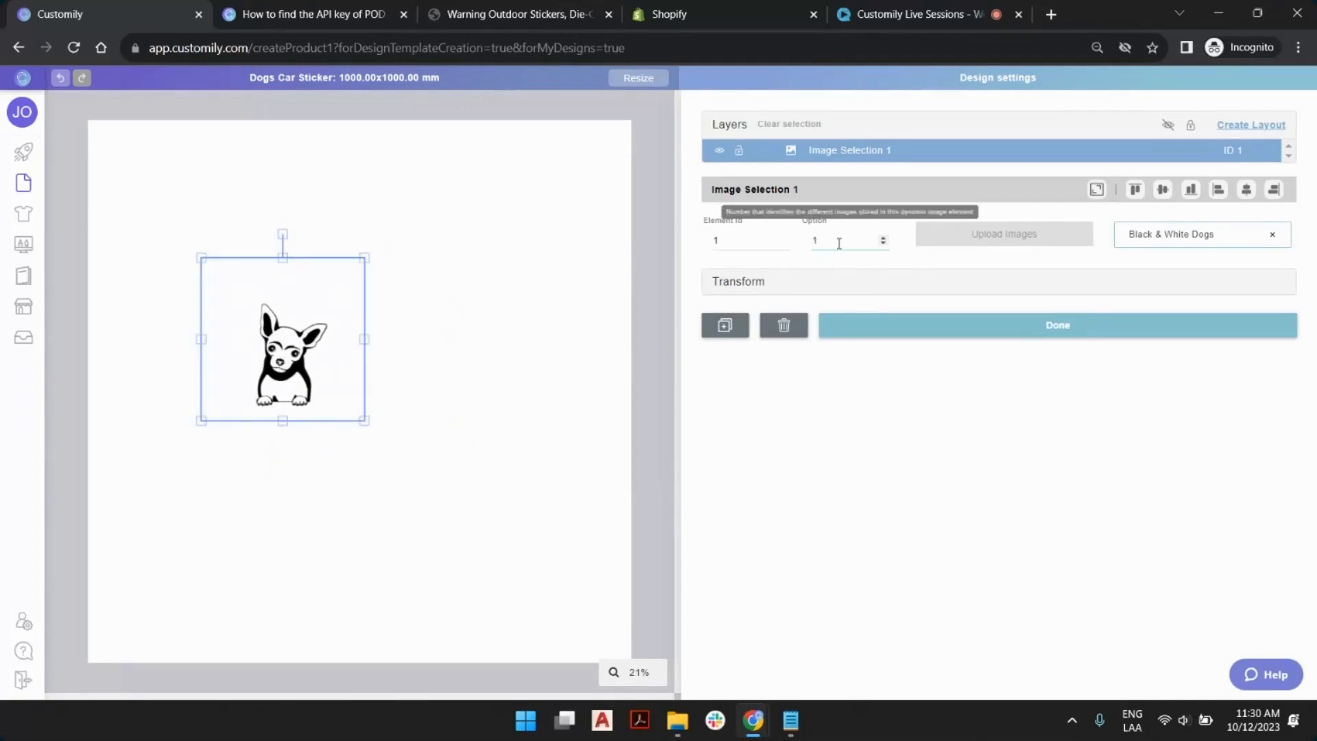
click(882, 238)
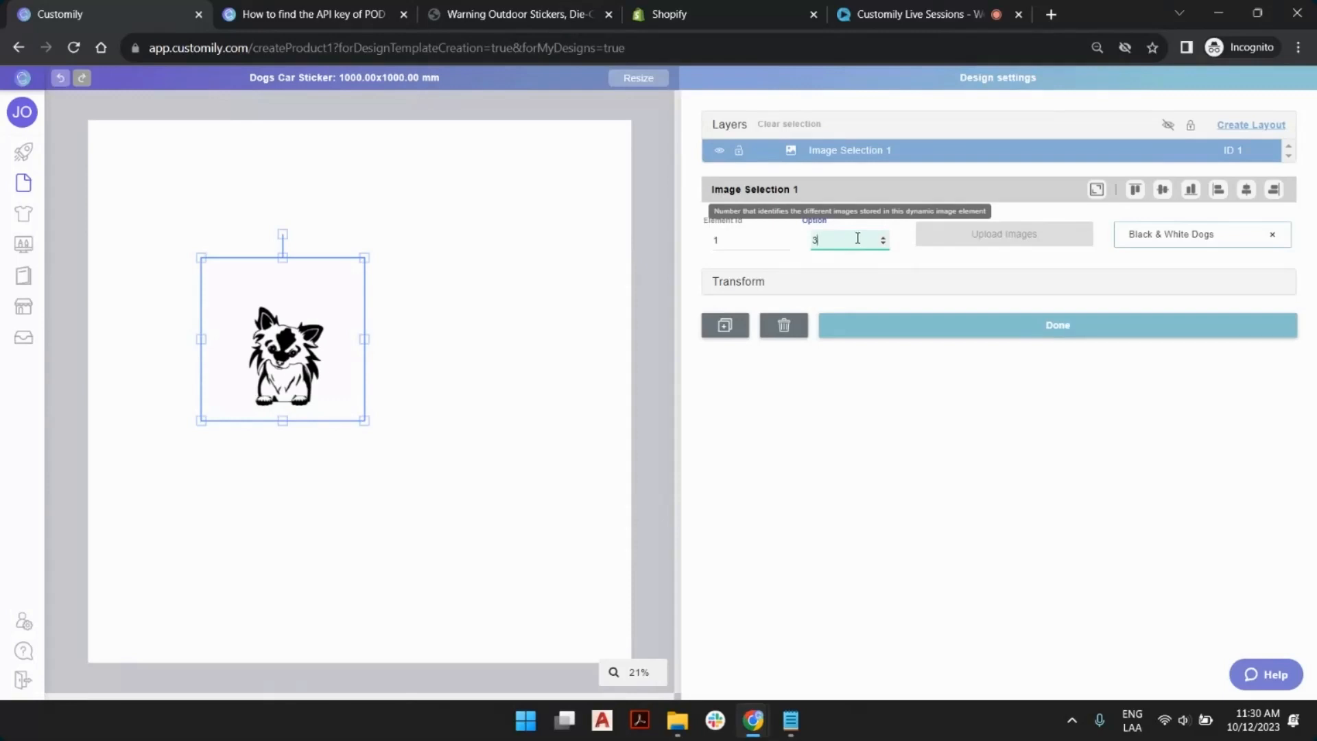
drag(857, 238, 784, 242)
text(95)
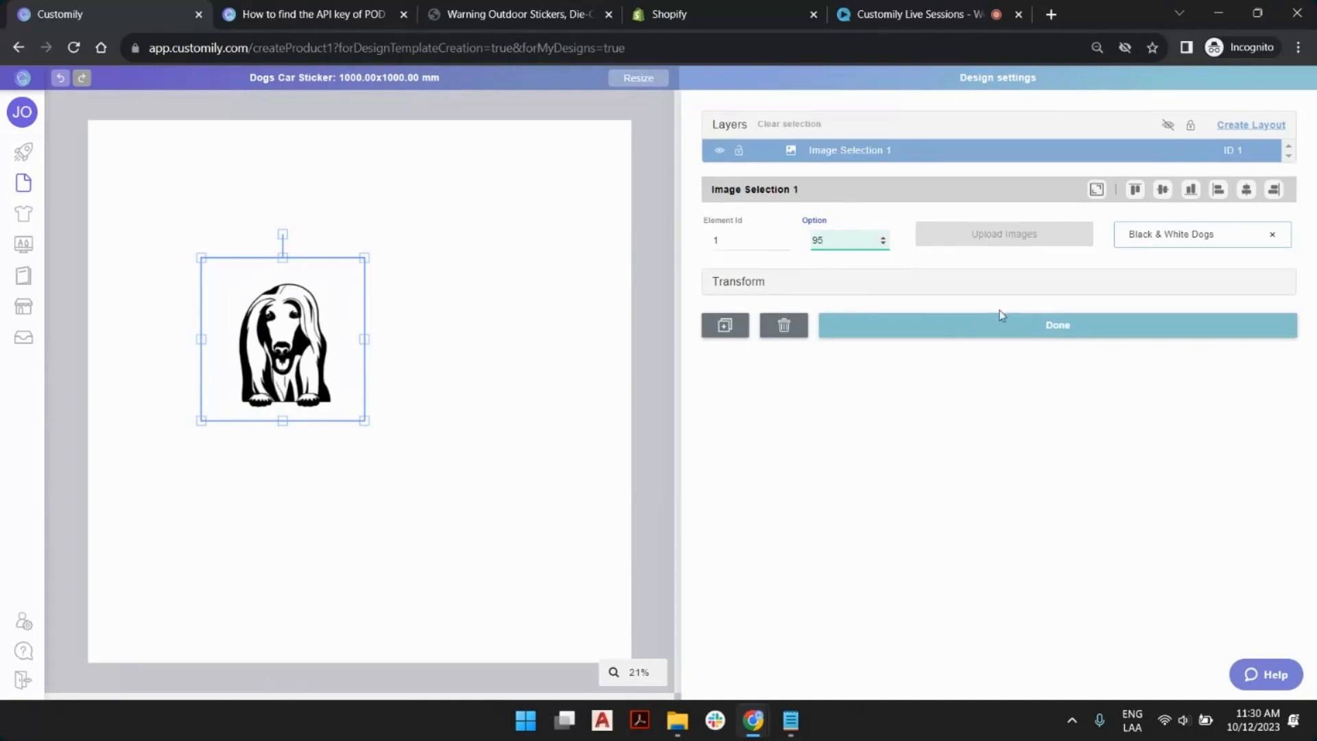
click(884, 243)
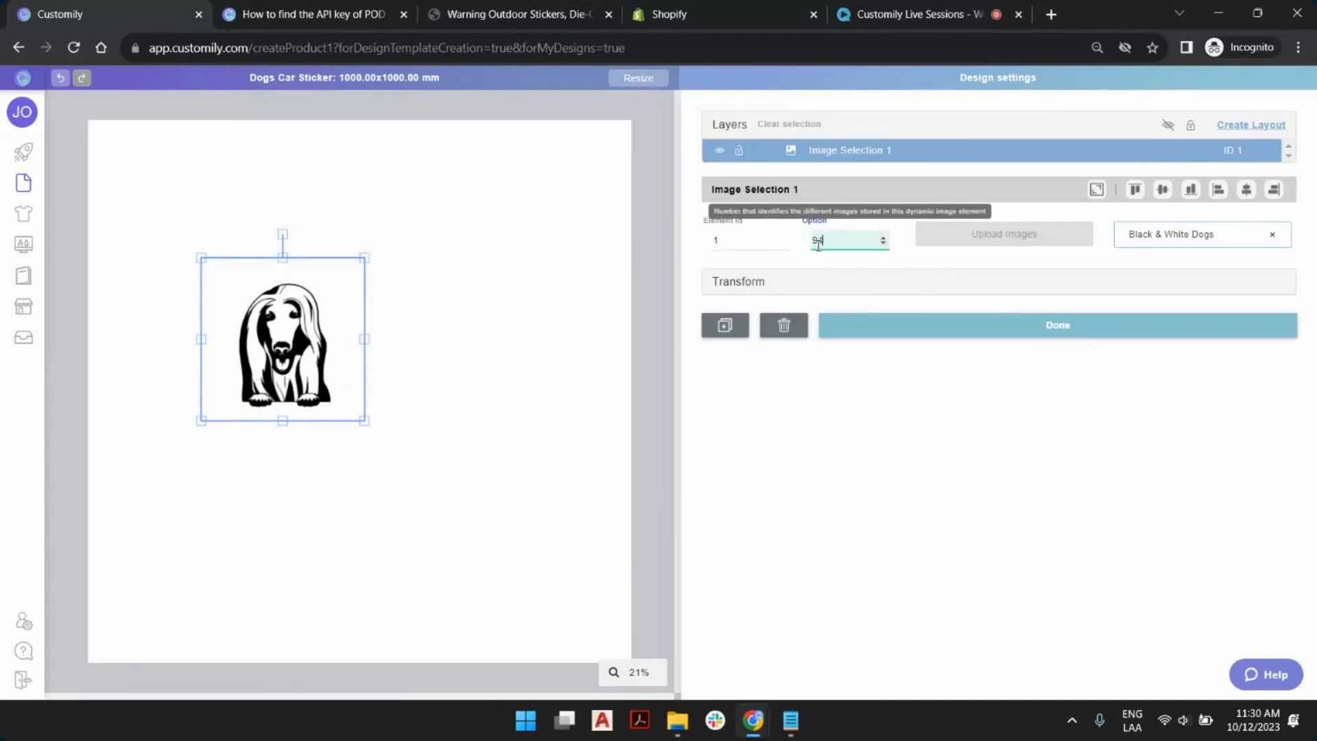
drag(818, 244, 767, 258)
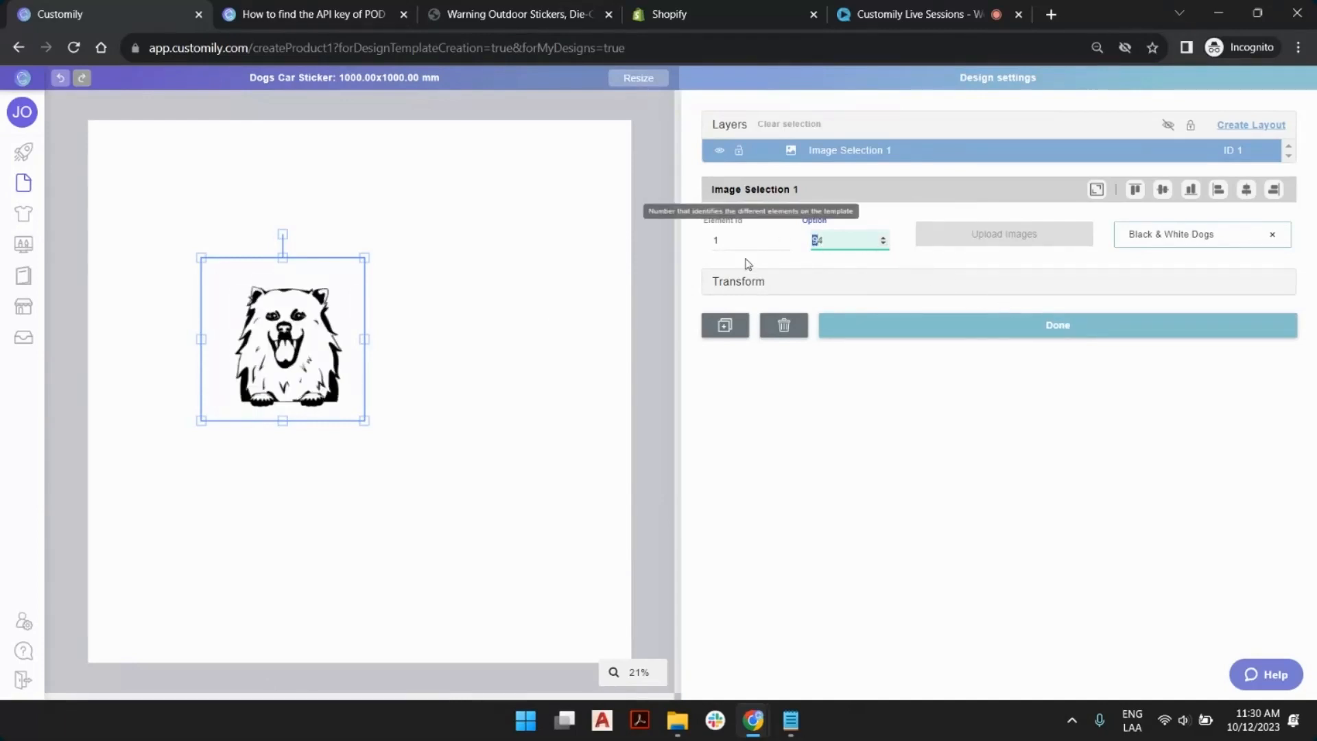
text(4)
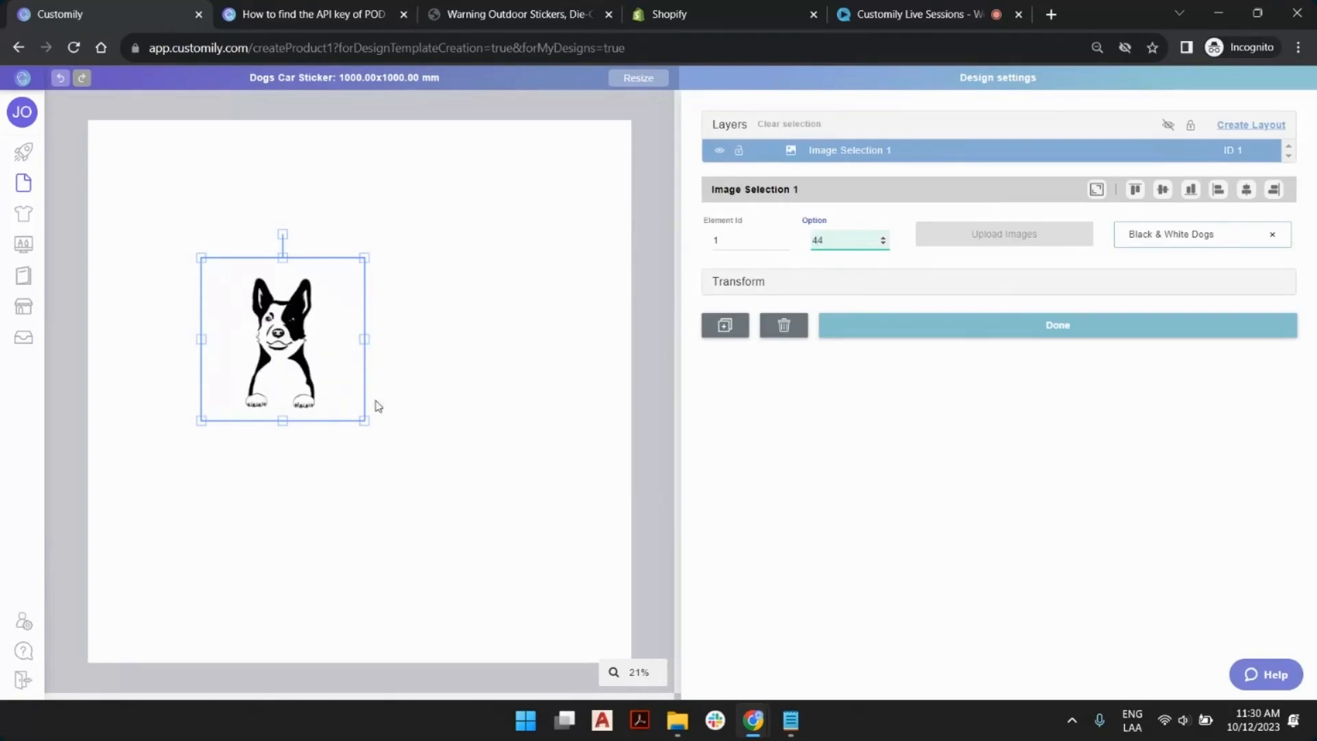
Fit the dog image to the page, scale it down slightly against the page's upper edge and center it horizontally.
drag(314, 339, 358, 245)
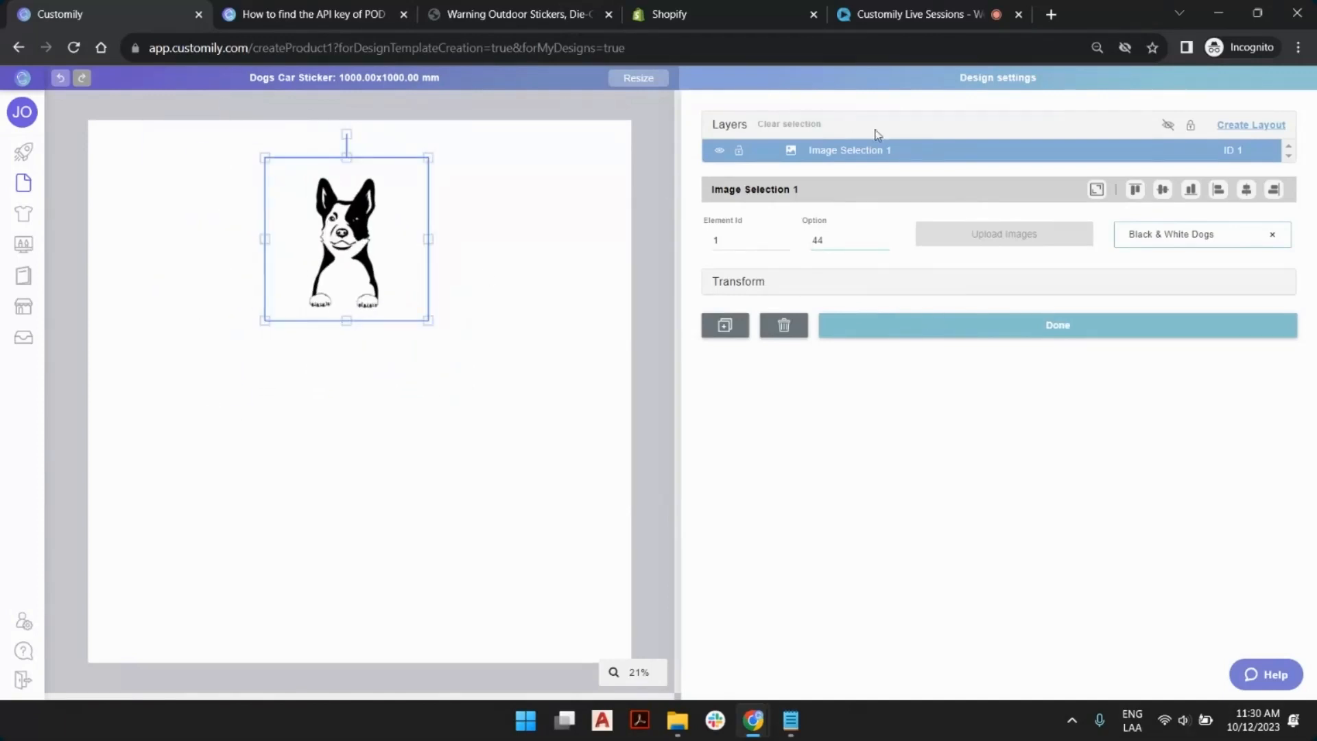
click(1097, 194)
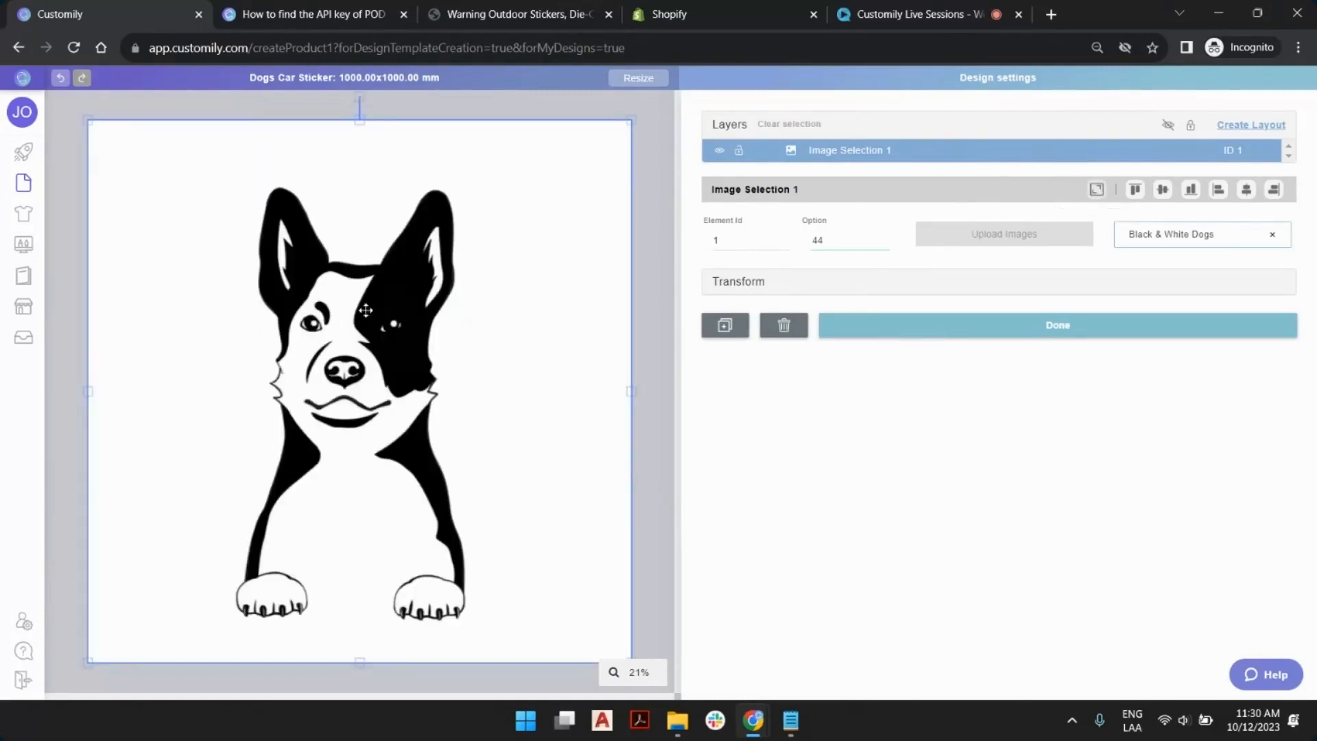
click(84, 656)
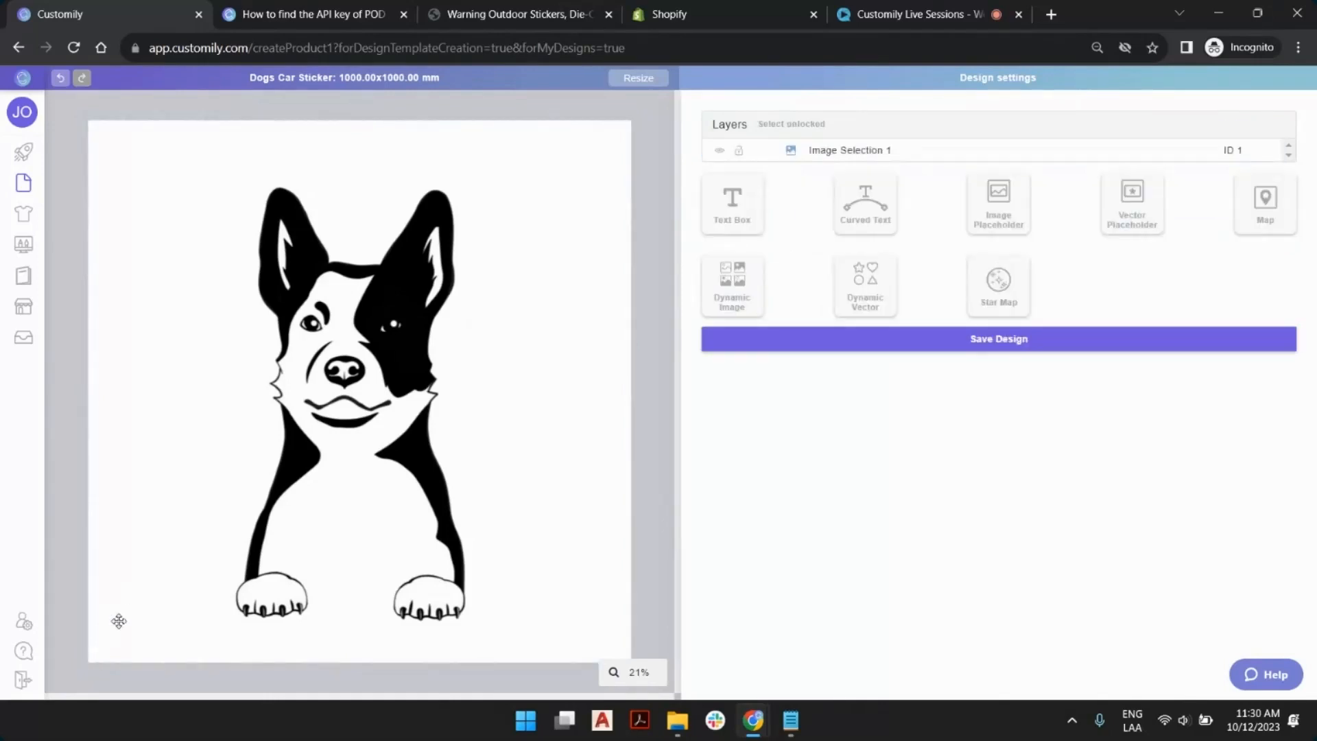
click(118, 622)
drag(89, 667, 158, 551)
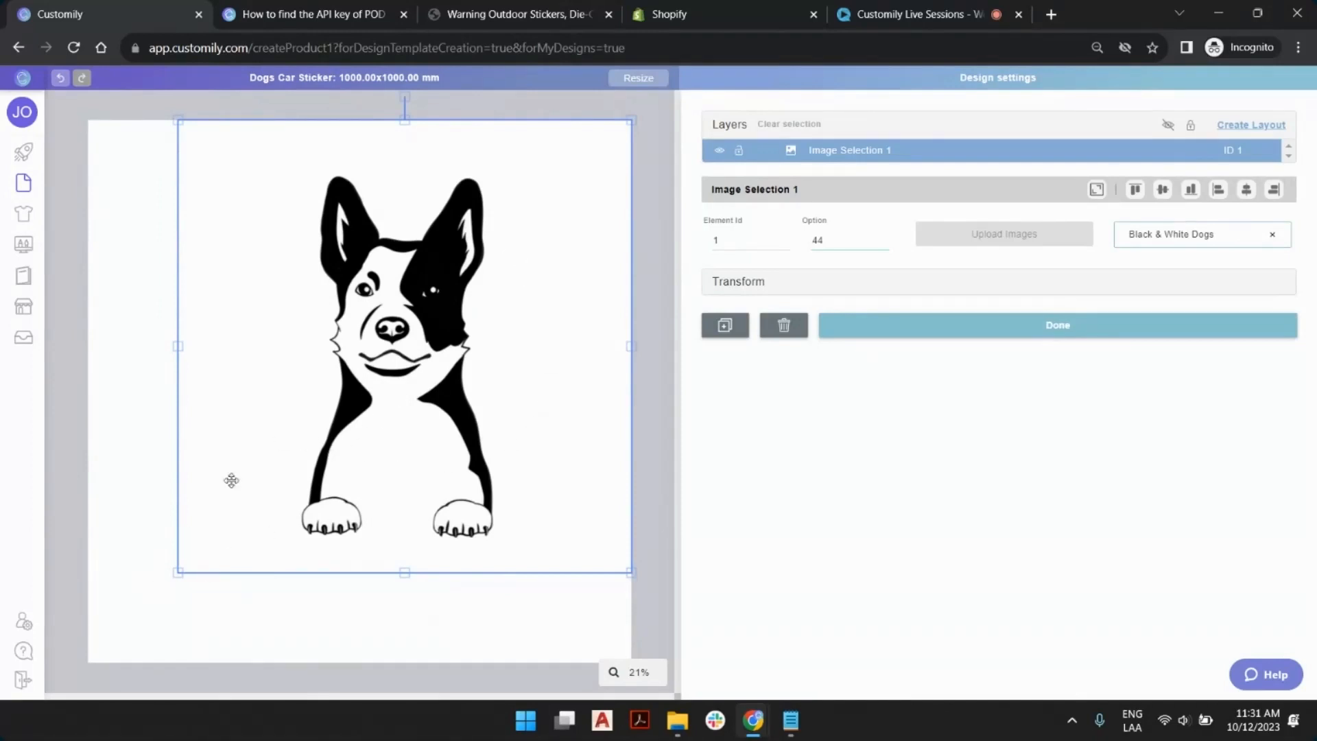
drag(177, 573, 148, 603)
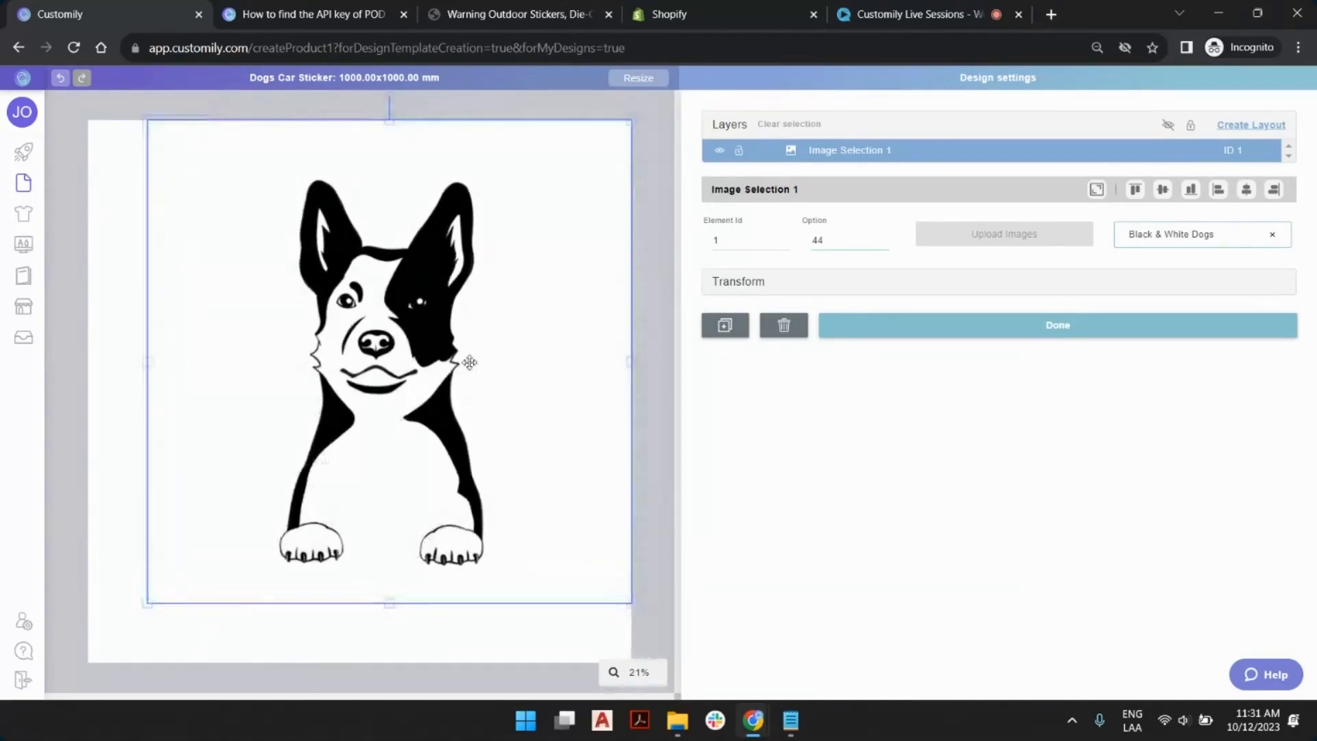
click(1250, 197)
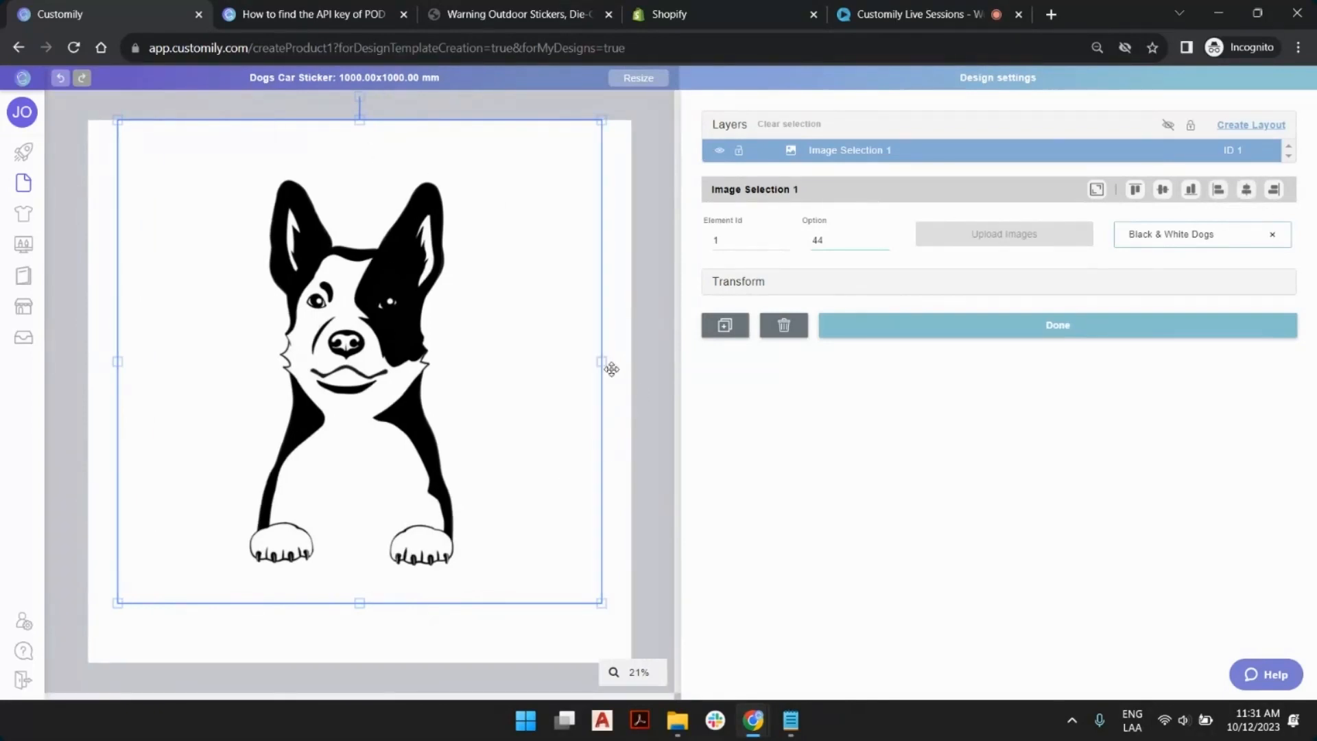
Add a text box to the design, move it below the dog and reduce its height.
click(635, 358)
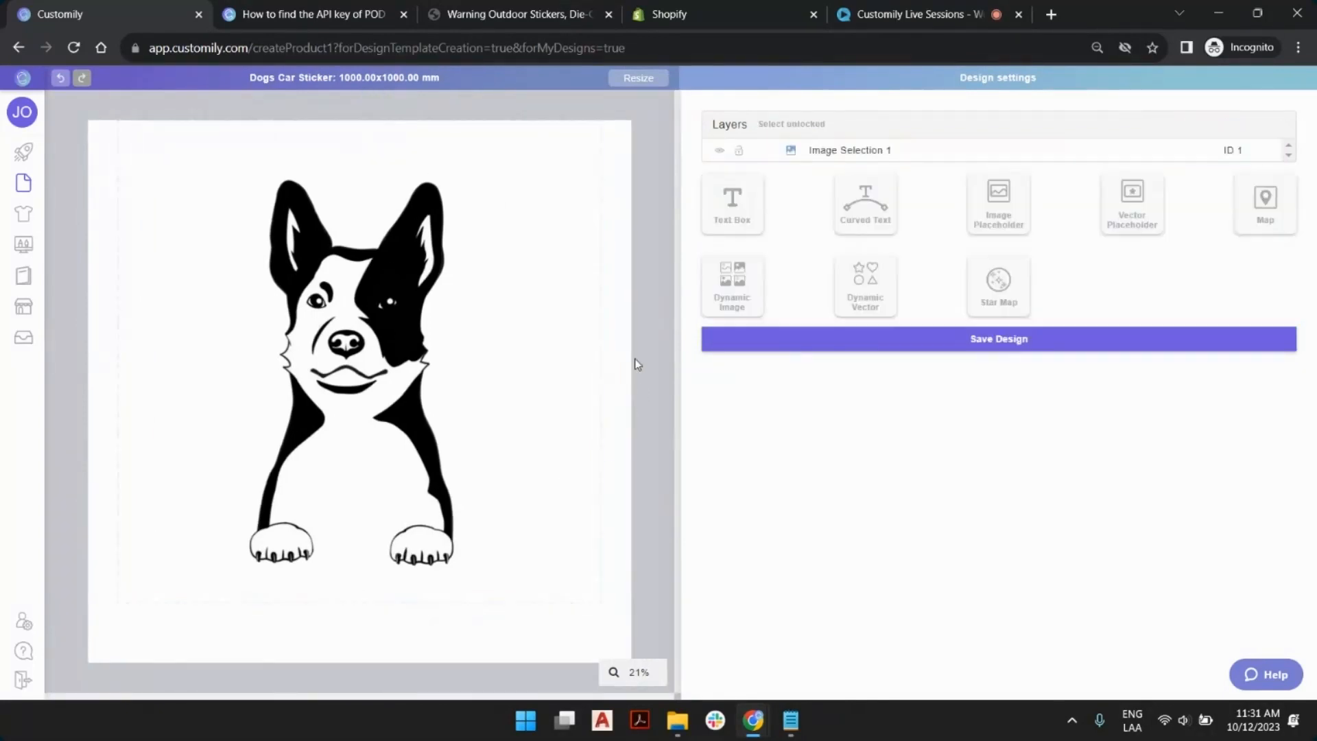
click(739, 215)
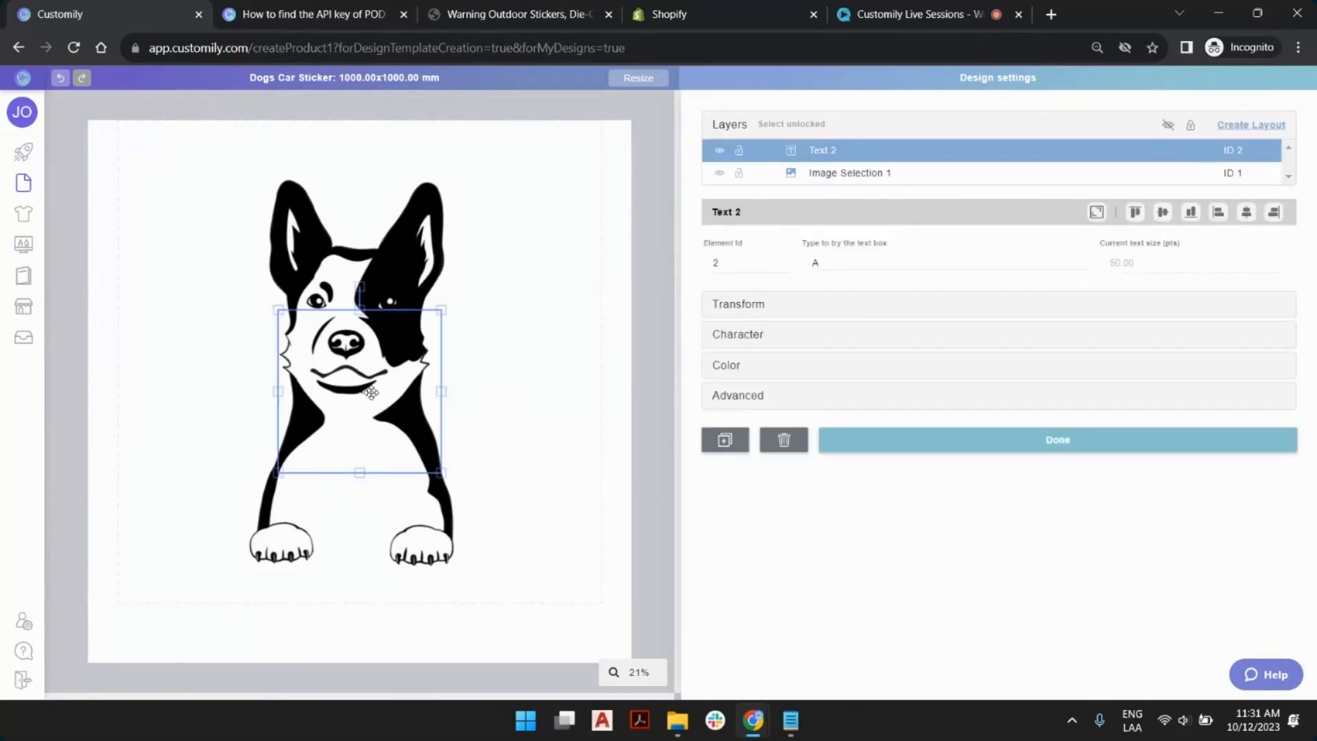
drag(361, 396, 335, 577)
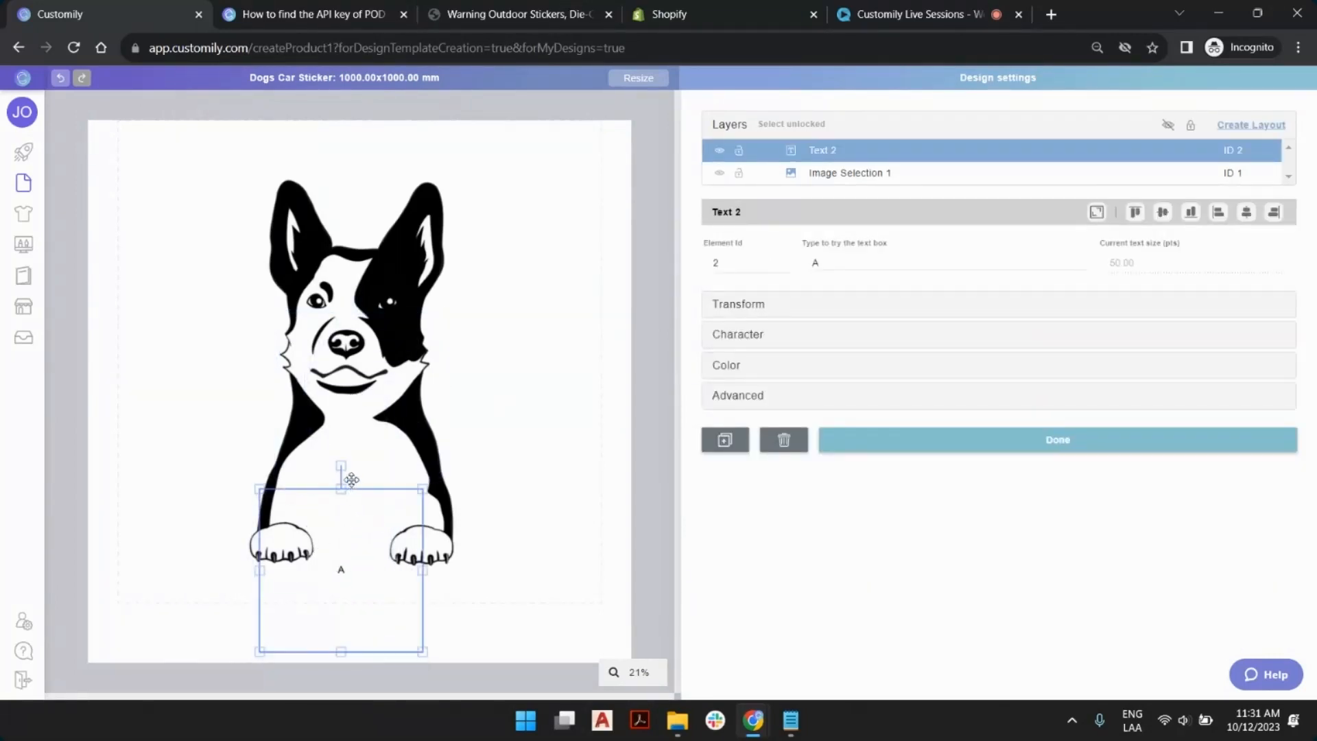
drag(341, 489, 340, 601)
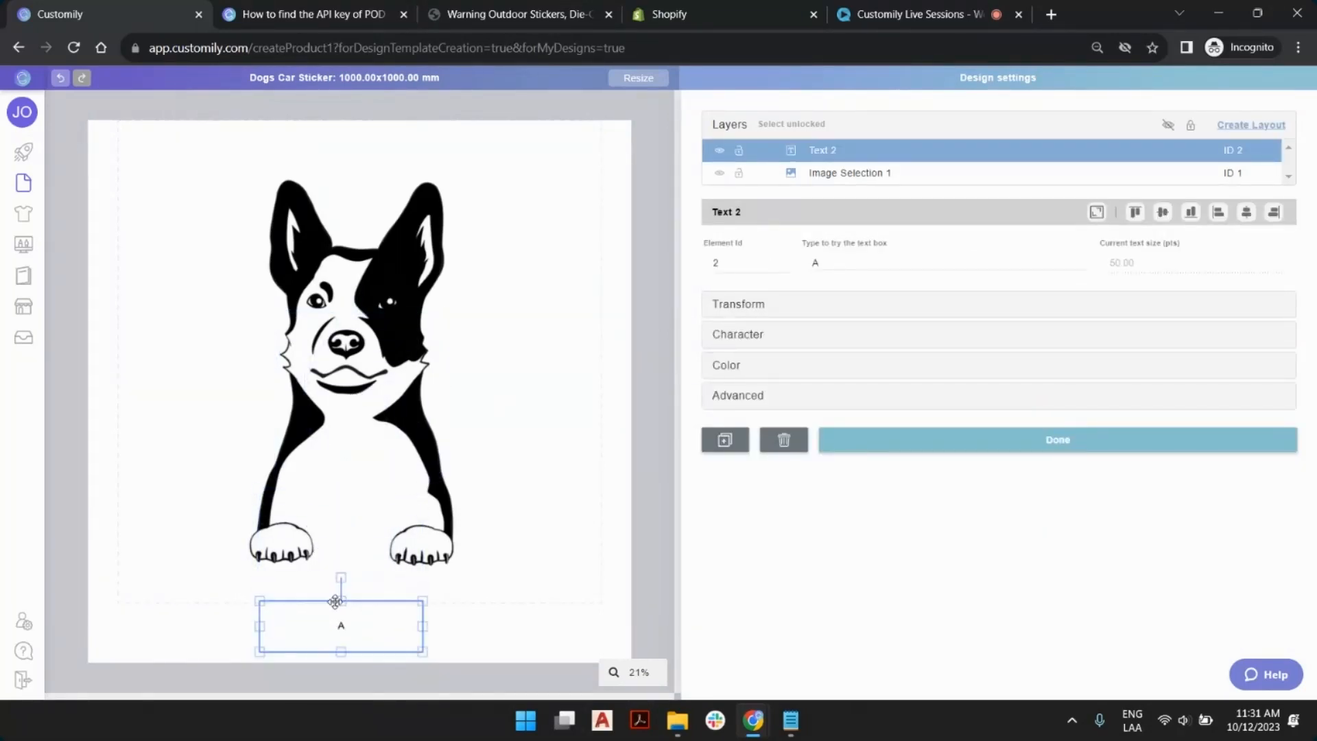
Fit the text box to the page and lower its upper edge to make a full-width strip beneath the dog's paws.
click(1096, 212)
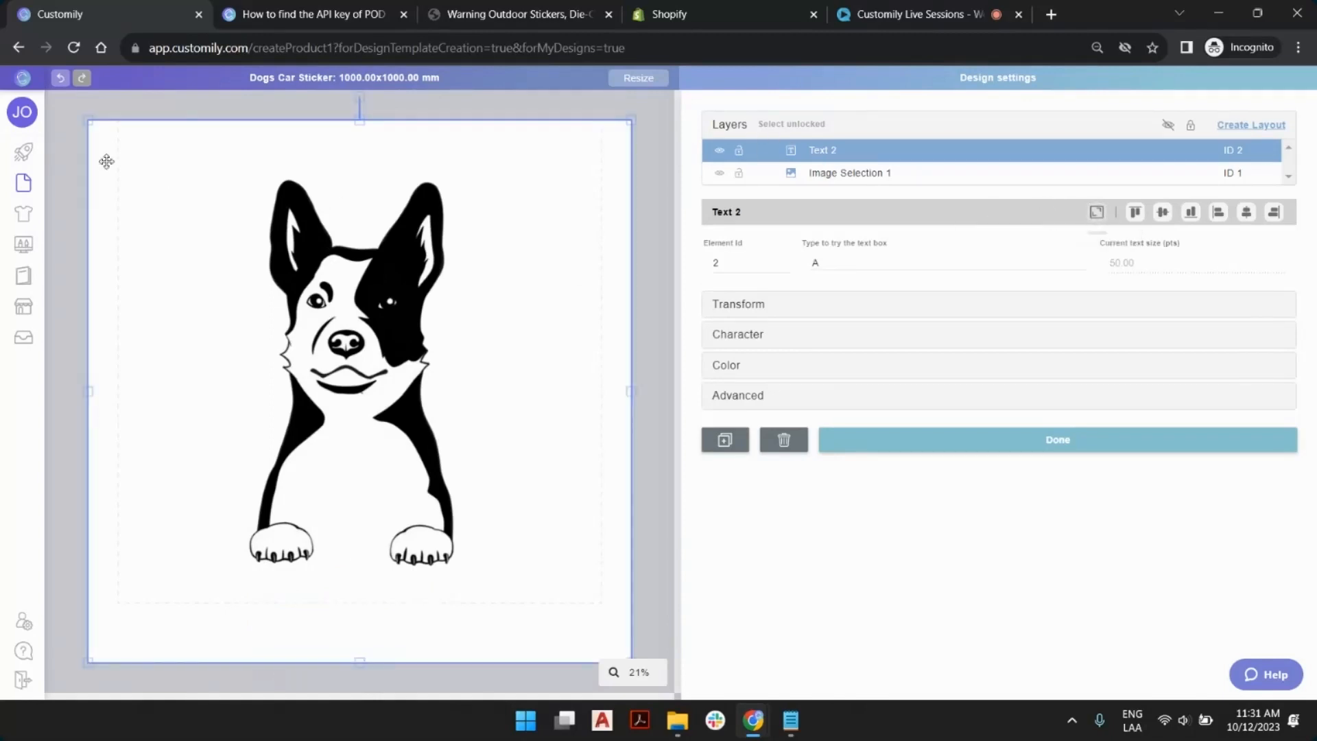
click(352, 137)
click(611, 157)
drag(357, 122, 349, 604)
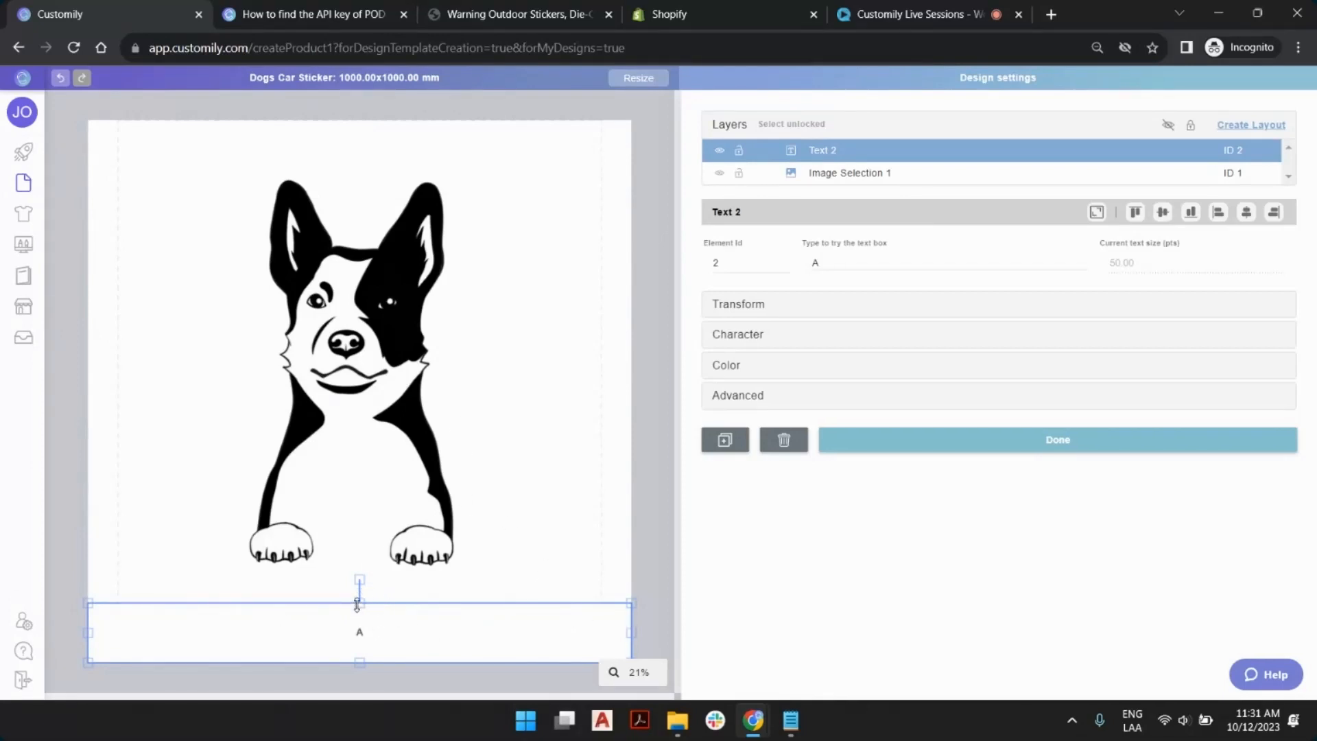
drag(356, 603, 358, 569)
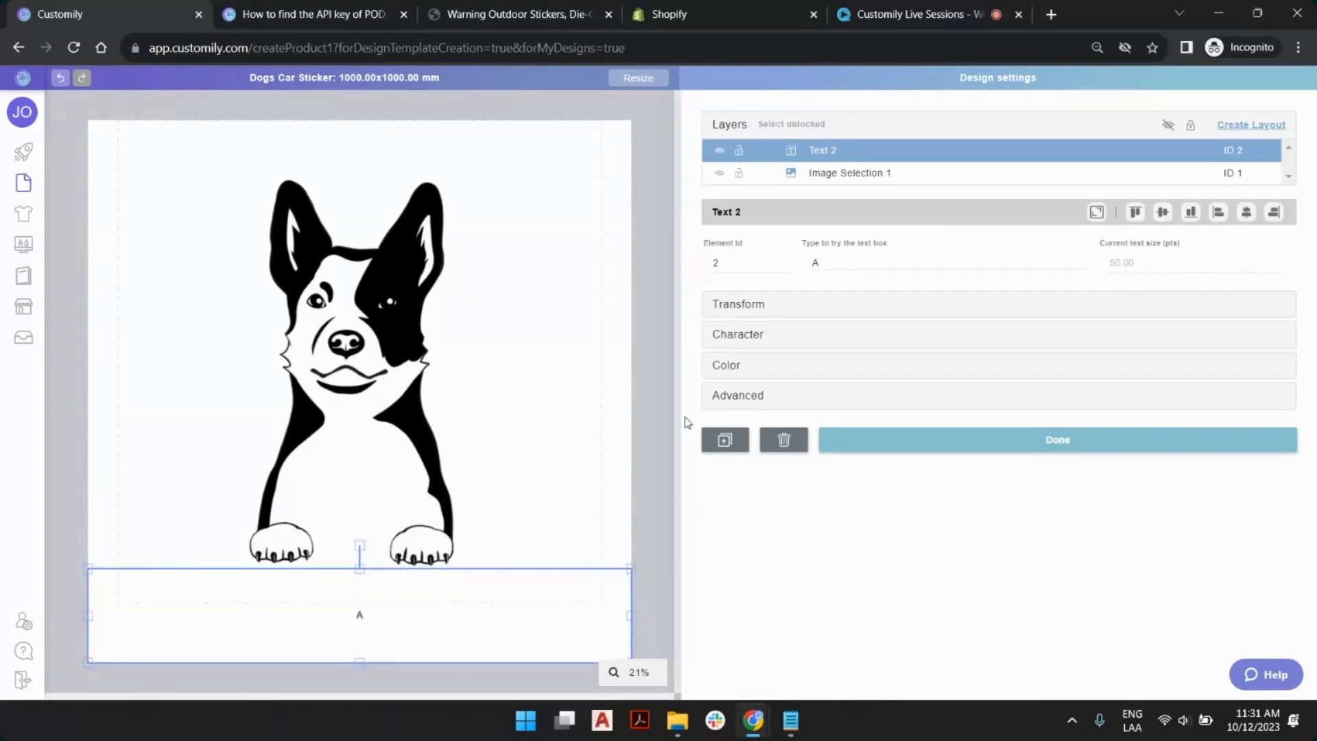
Look through the text box's available fonts and upload the friendly-school OTF font file from the 10-12 folder.
click(738, 336)
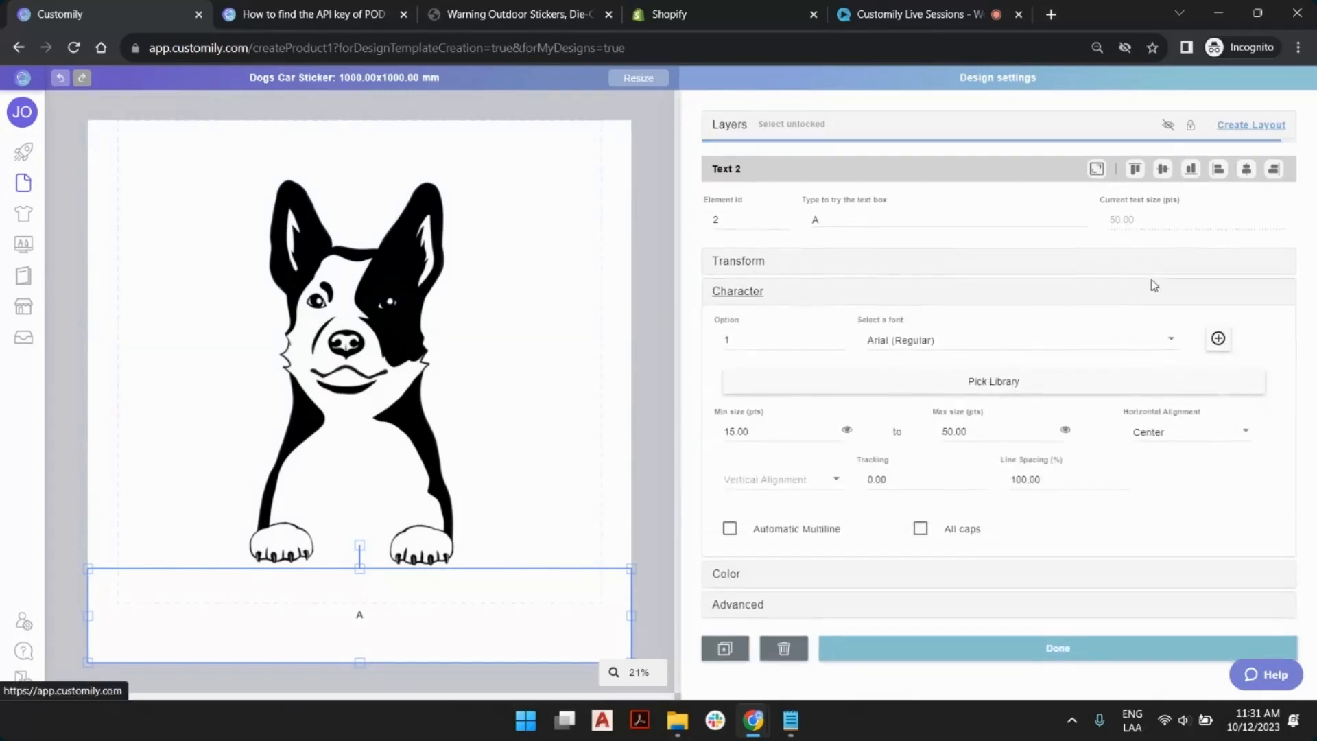
click(956, 343)
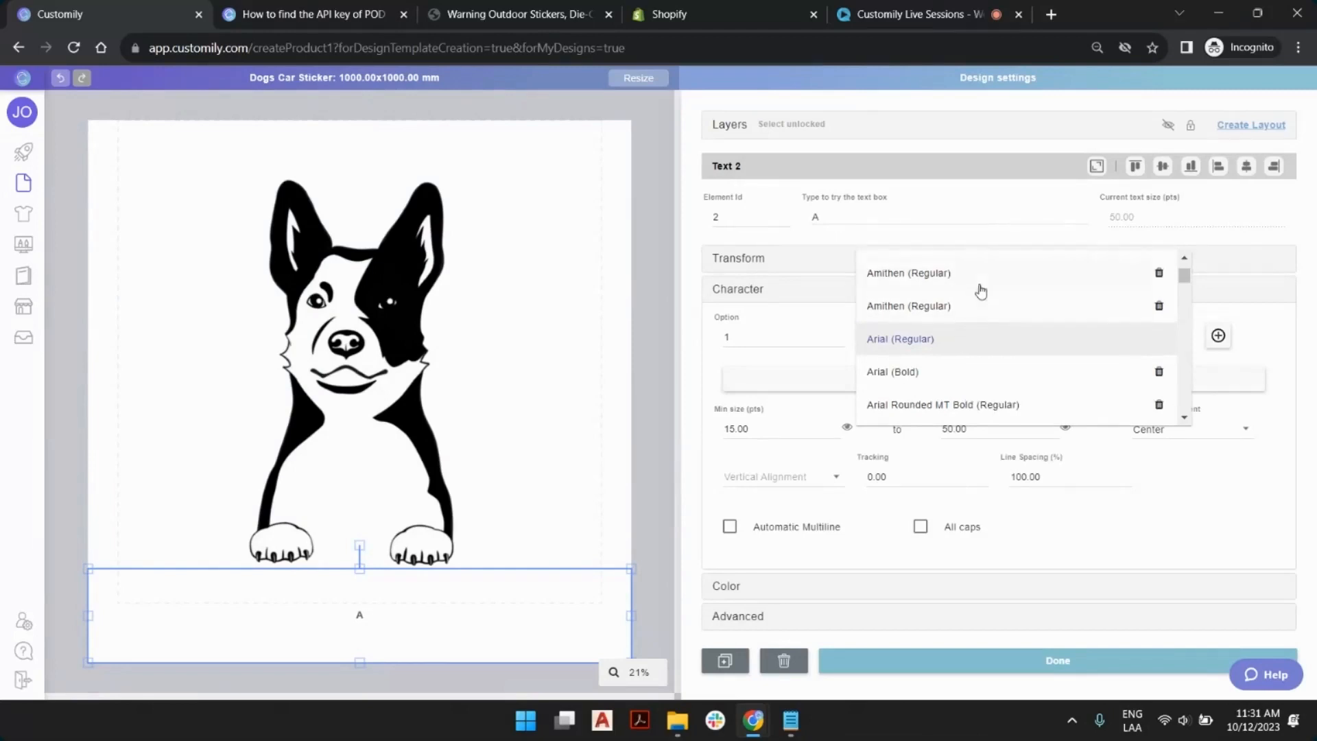
scroll(980, 292, up, 2)
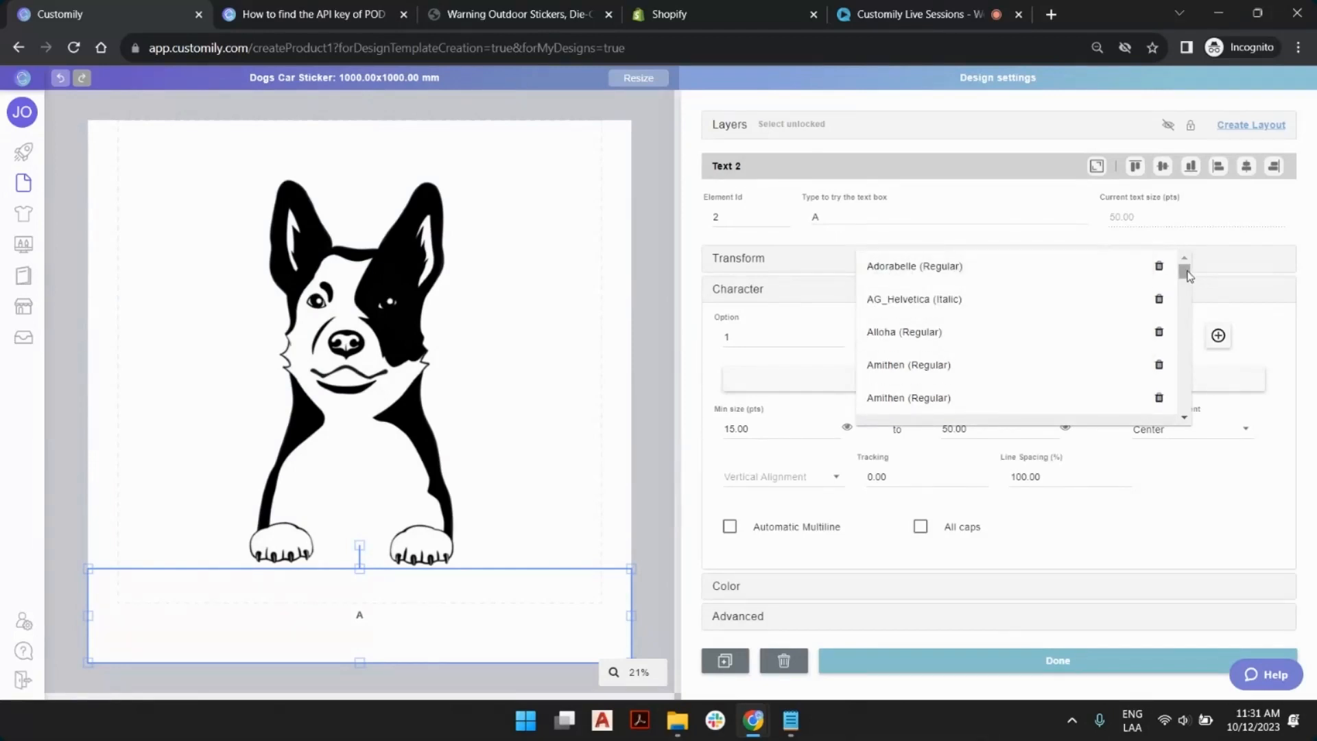
drag(1189, 274, 1185, 422)
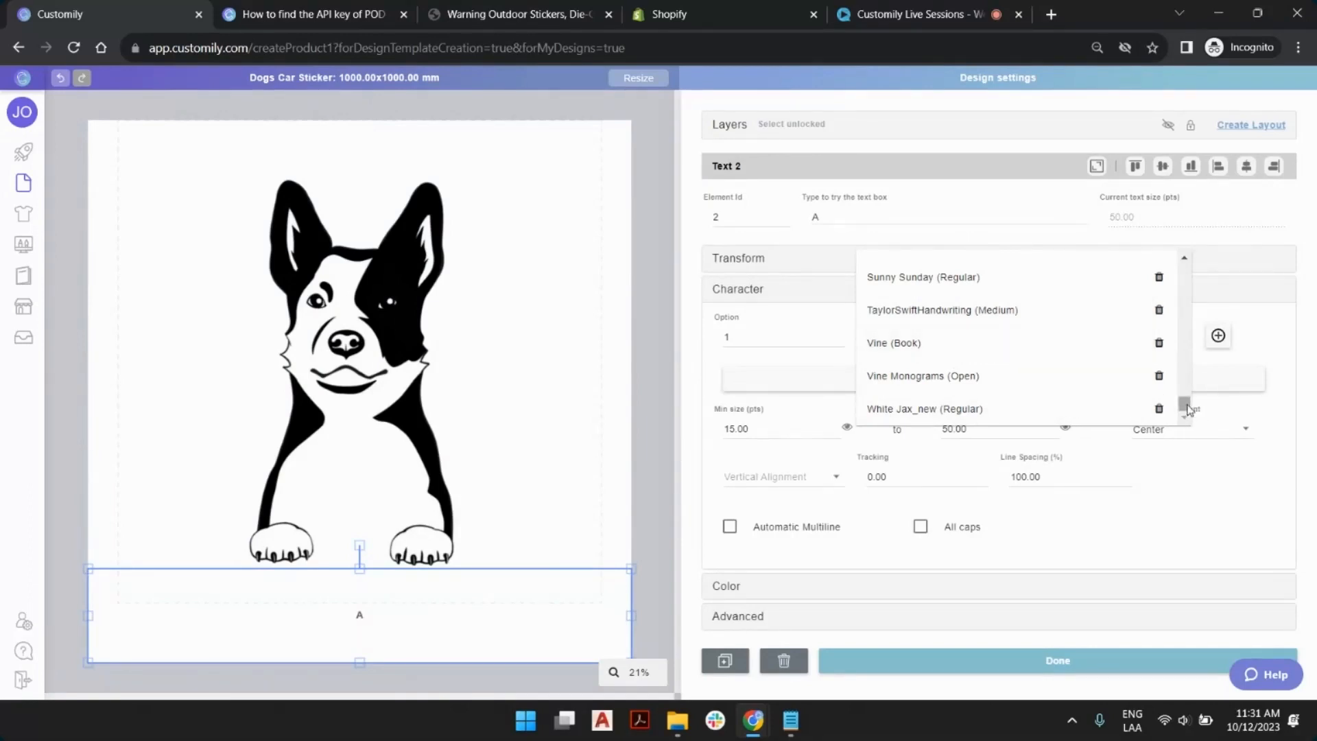
drag(1188, 409, 1184, 264)
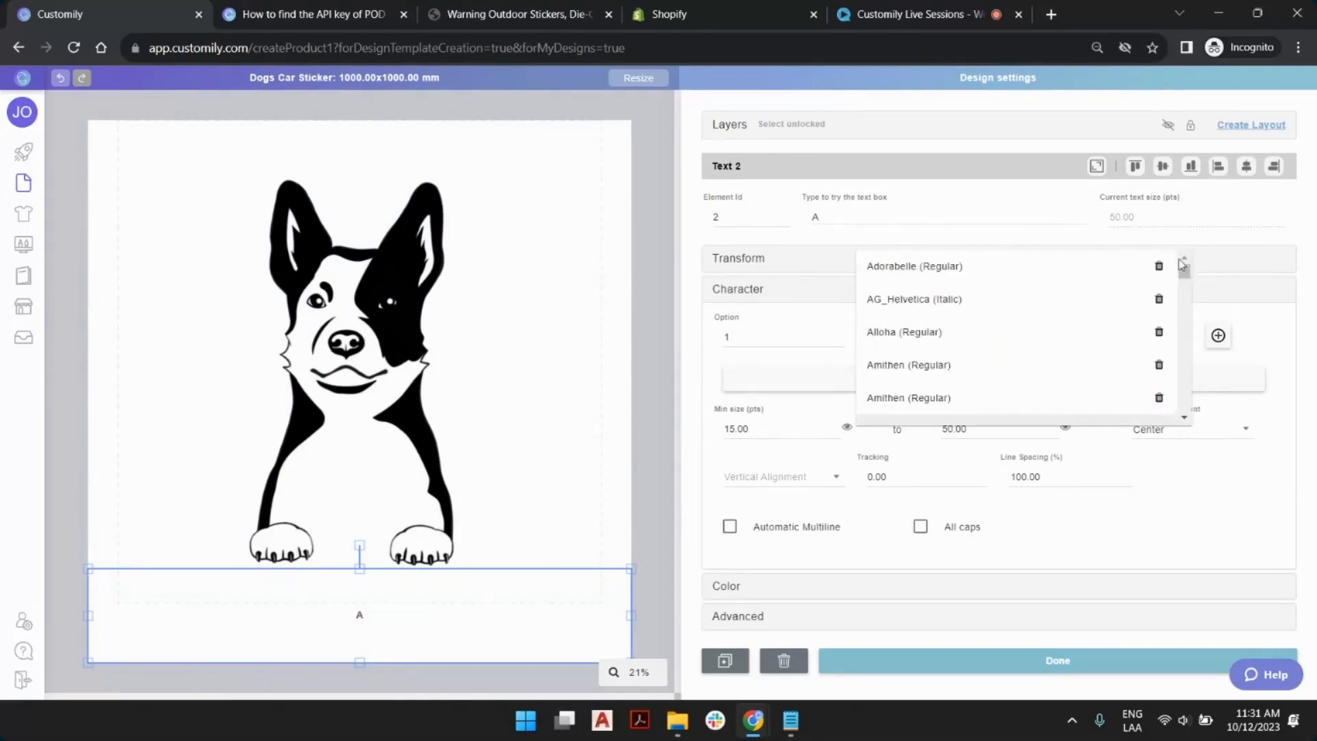
click(1274, 335)
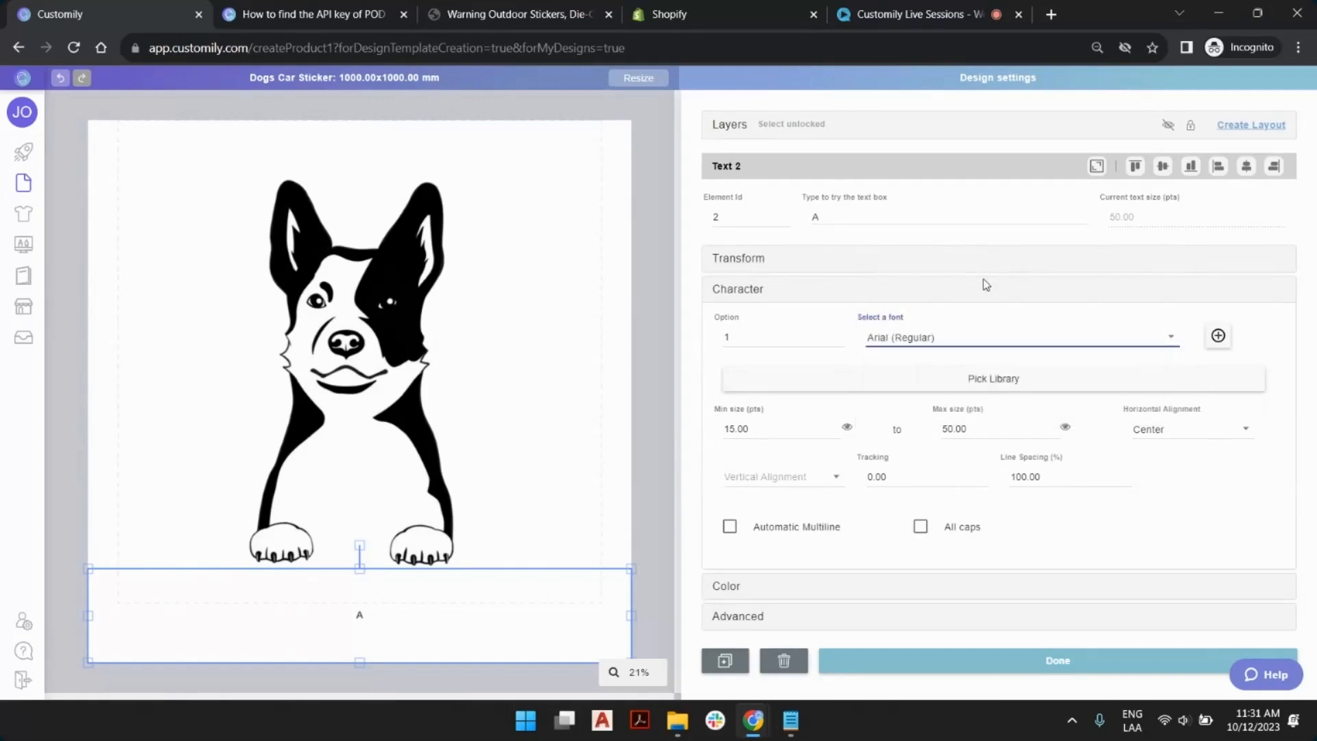
click(1218, 336)
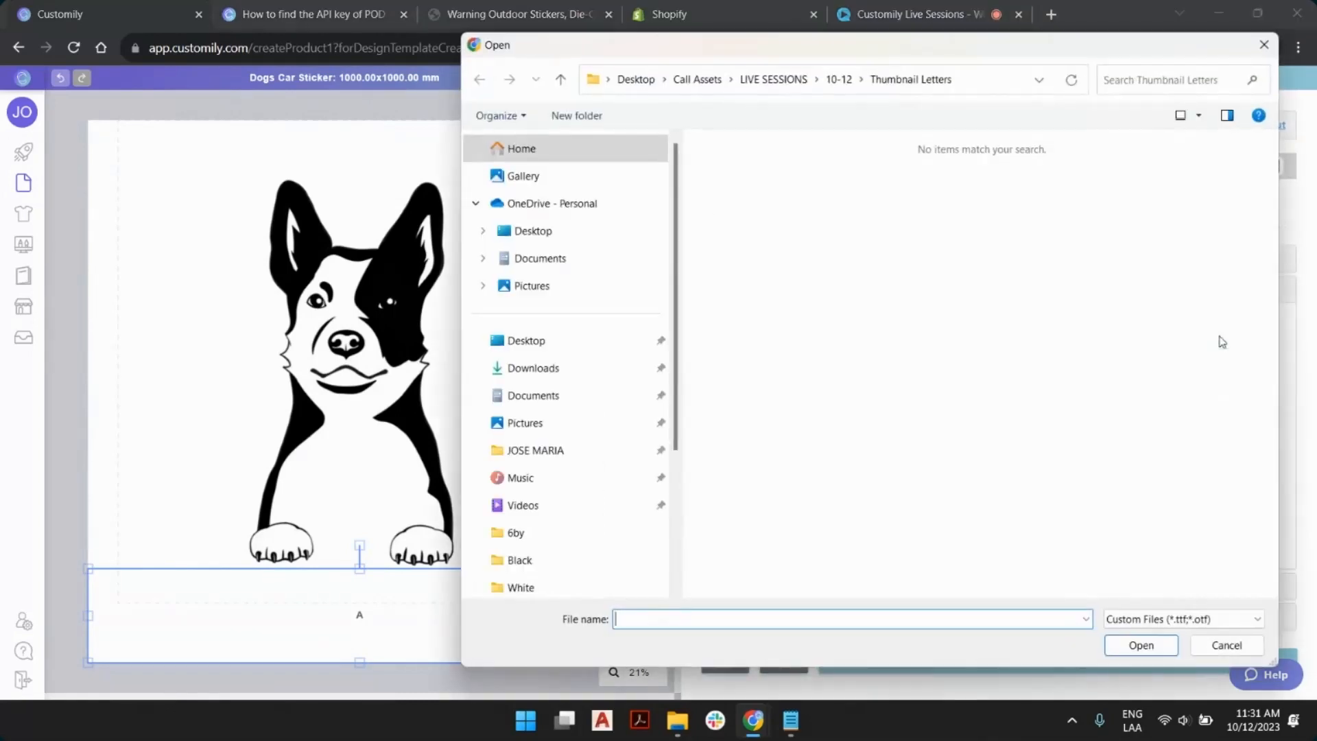
click(839, 79)
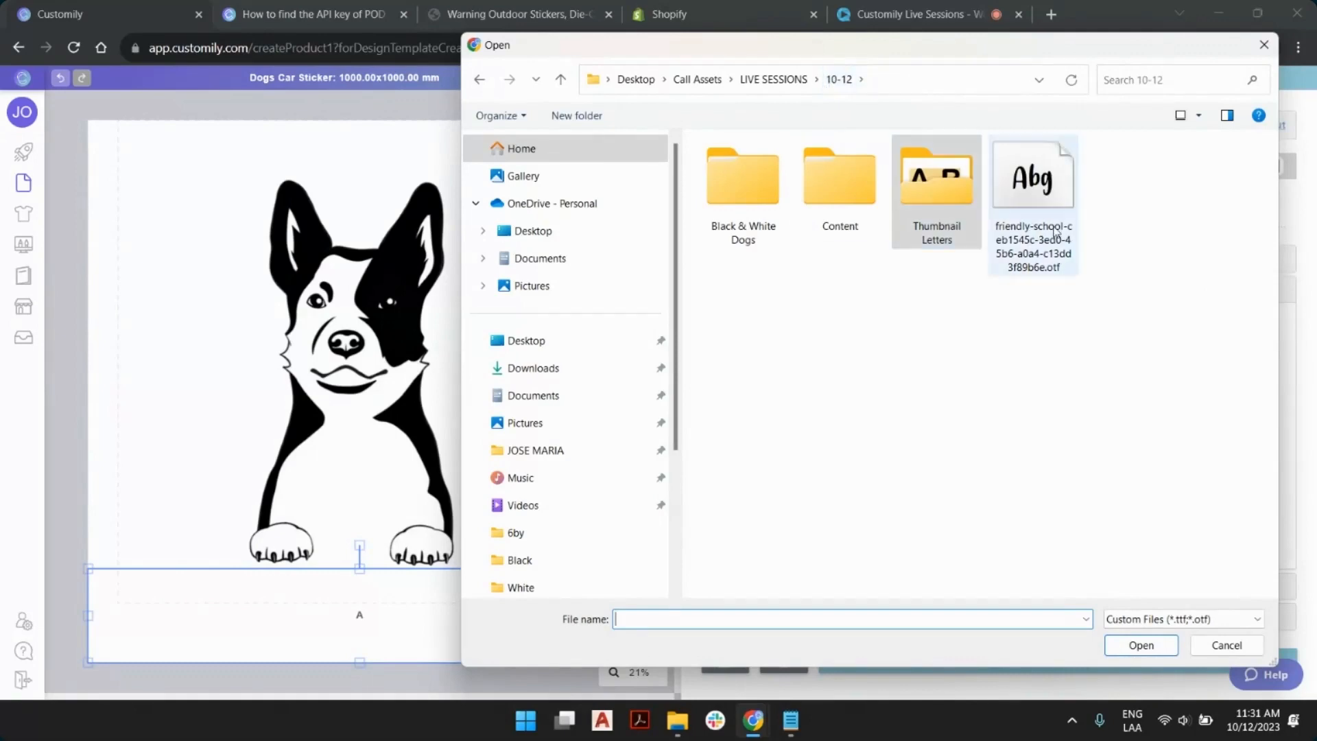
click(1063, 180)
double_click(1036, 200)
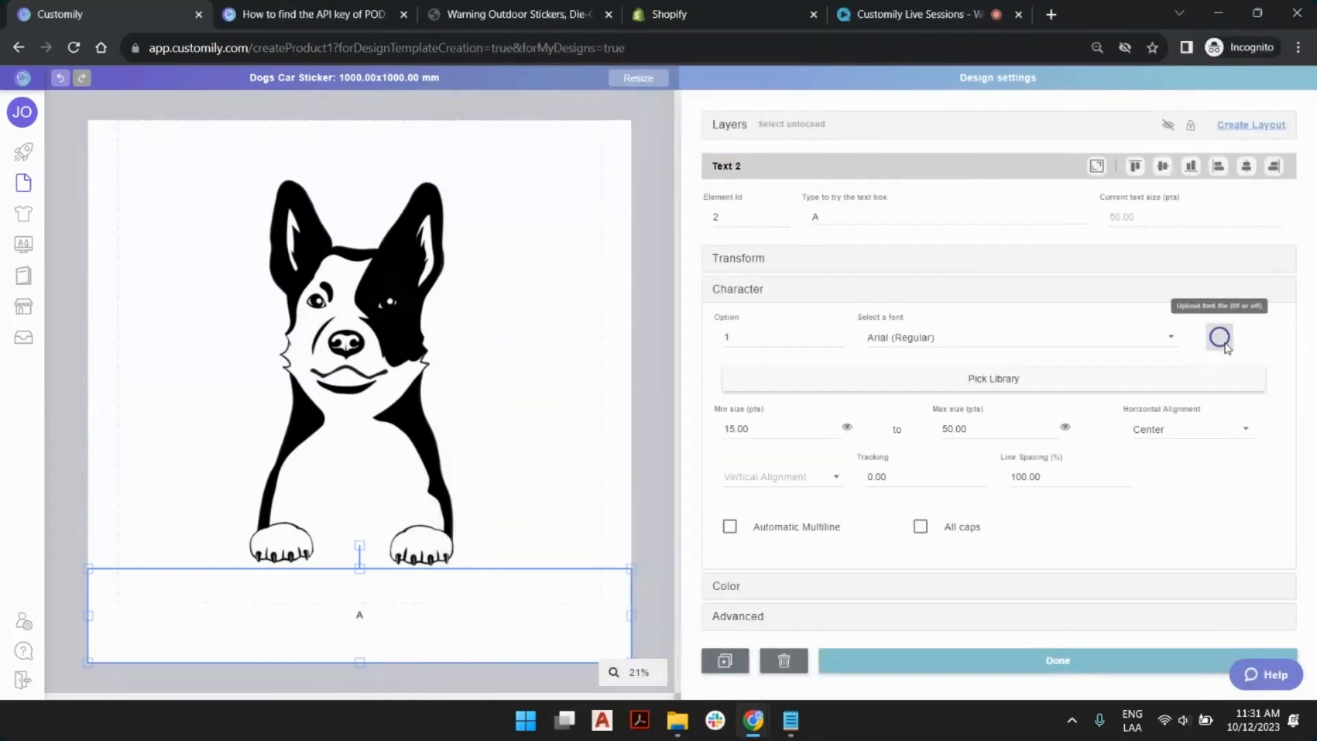
Assign the Friendly Schoolmates (Regular) font to option 1 of the text box.
click(934, 341)
scroll(934, 337, down, 10)
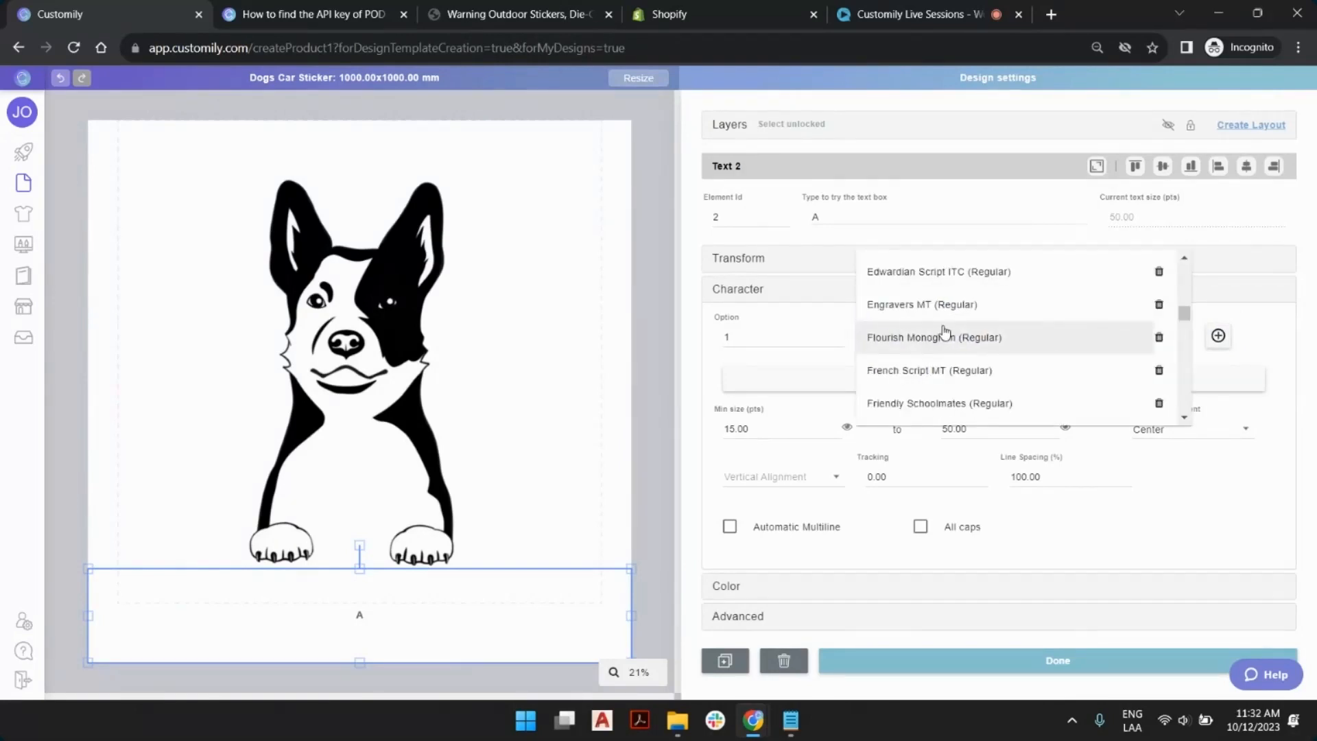
scroll(958, 325, down, 2)
click(964, 318)
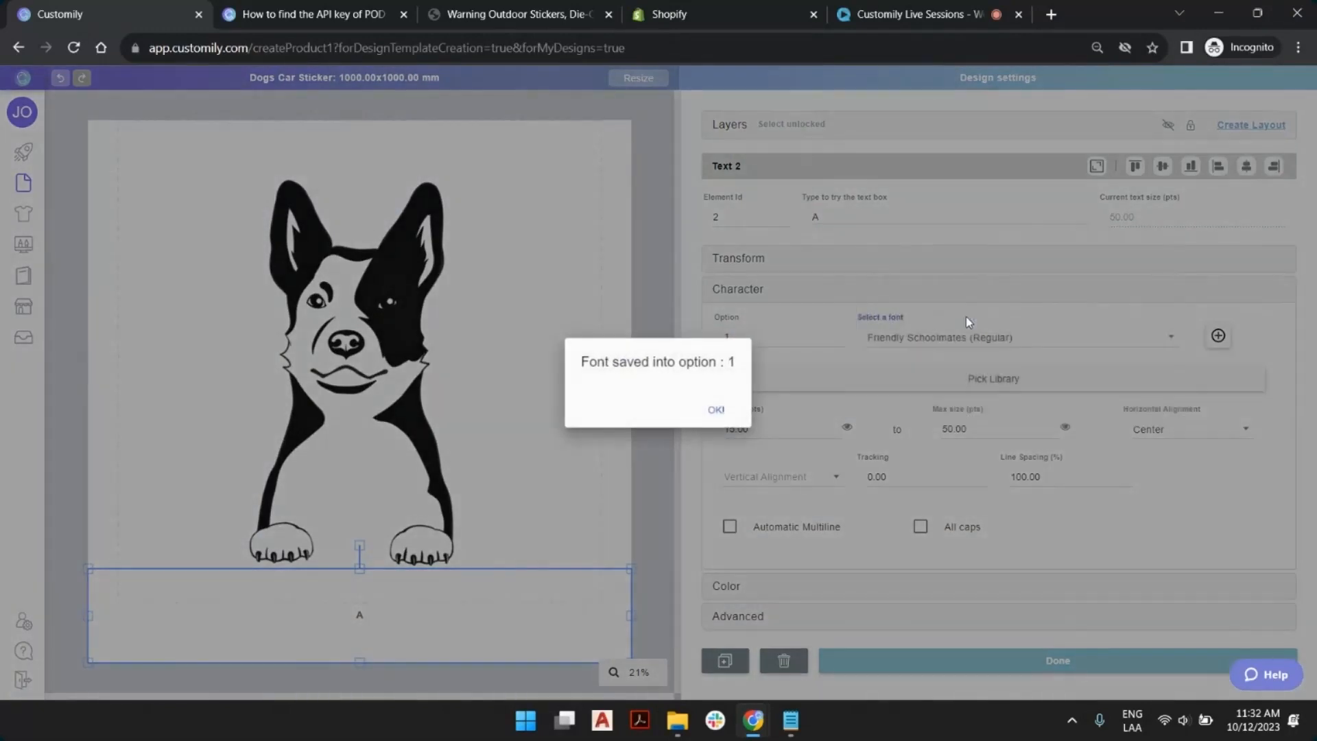
click(715, 409)
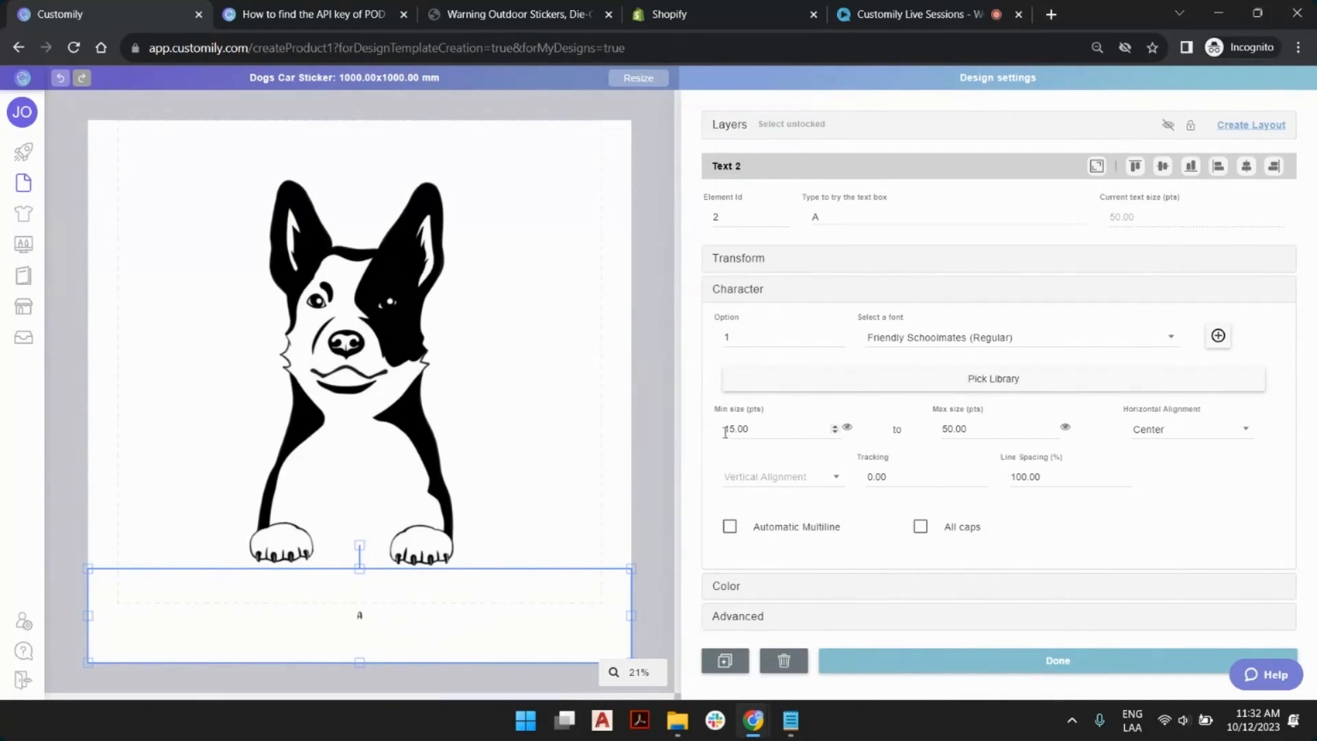
Set the text box's maximum font size to 500 pts.
drag(735, 429, 758, 429)
click(758, 429)
drag(947, 430, 965, 429)
click(977, 429)
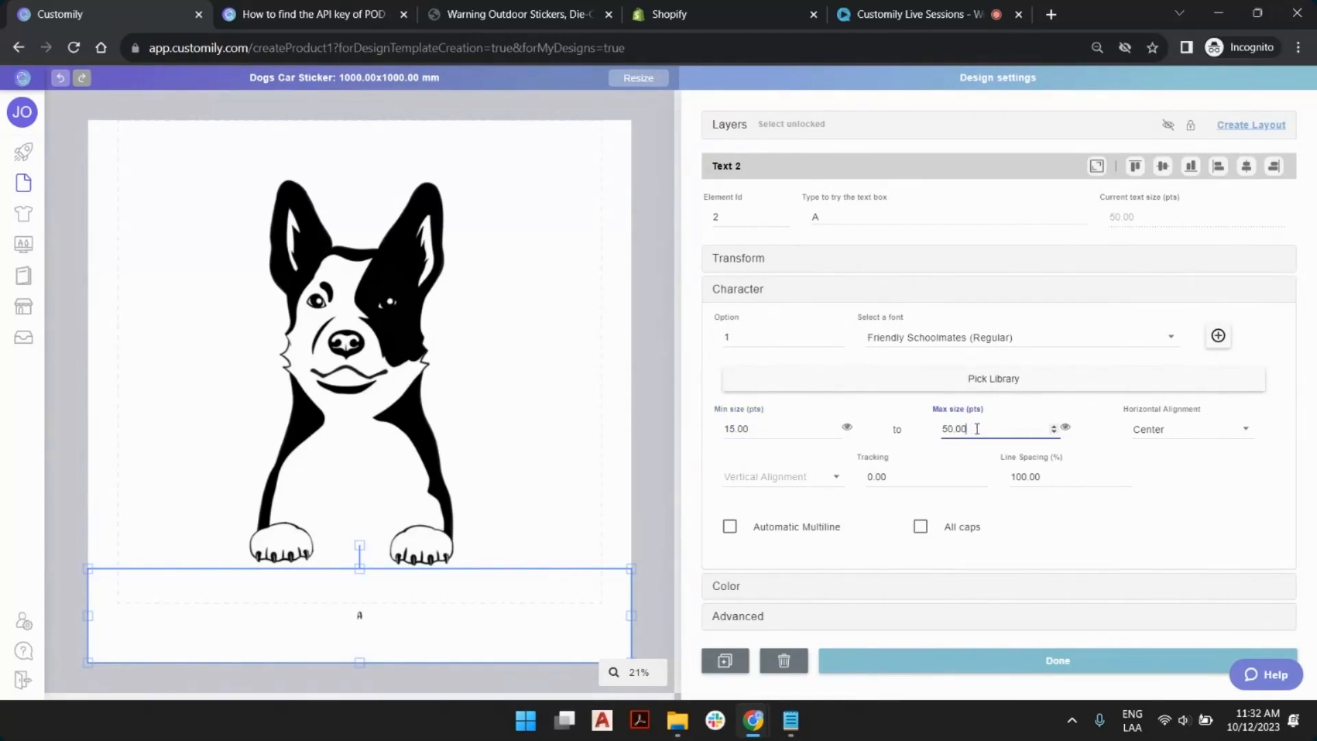
drag(1135, 222, 1108, 222)
click(1121, 223)
click(952, 430)
text(0)
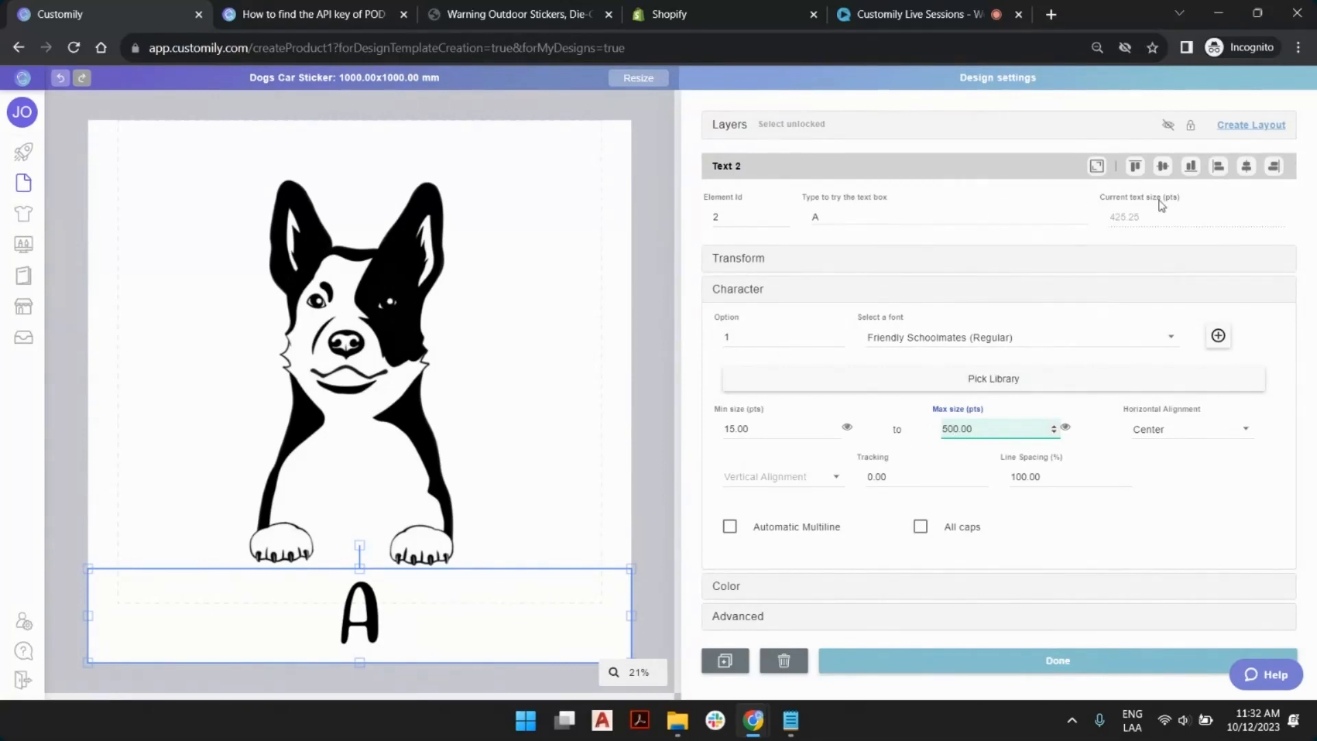
Check the current text size and set the text box's maximum font size to 425 pts.
drag(1111, 217, 1159, 219)
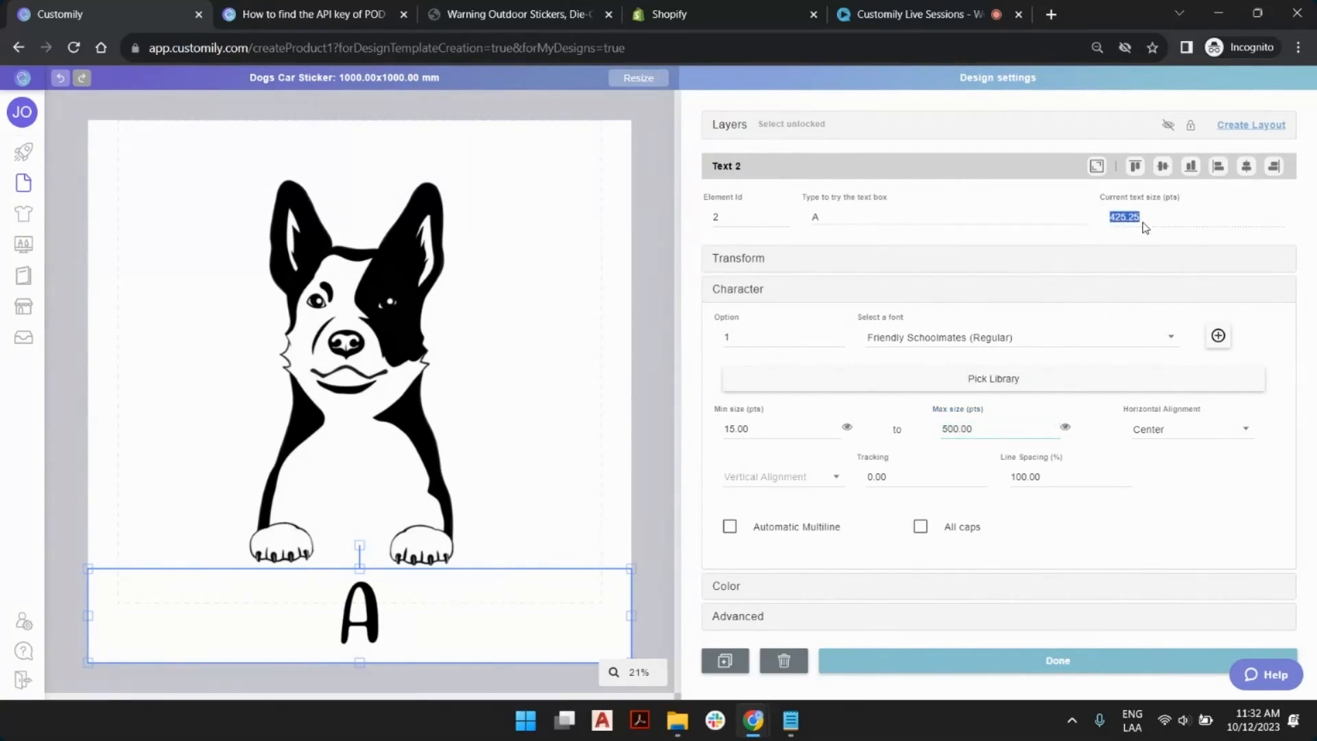
drag(994, 430, 876, 434)
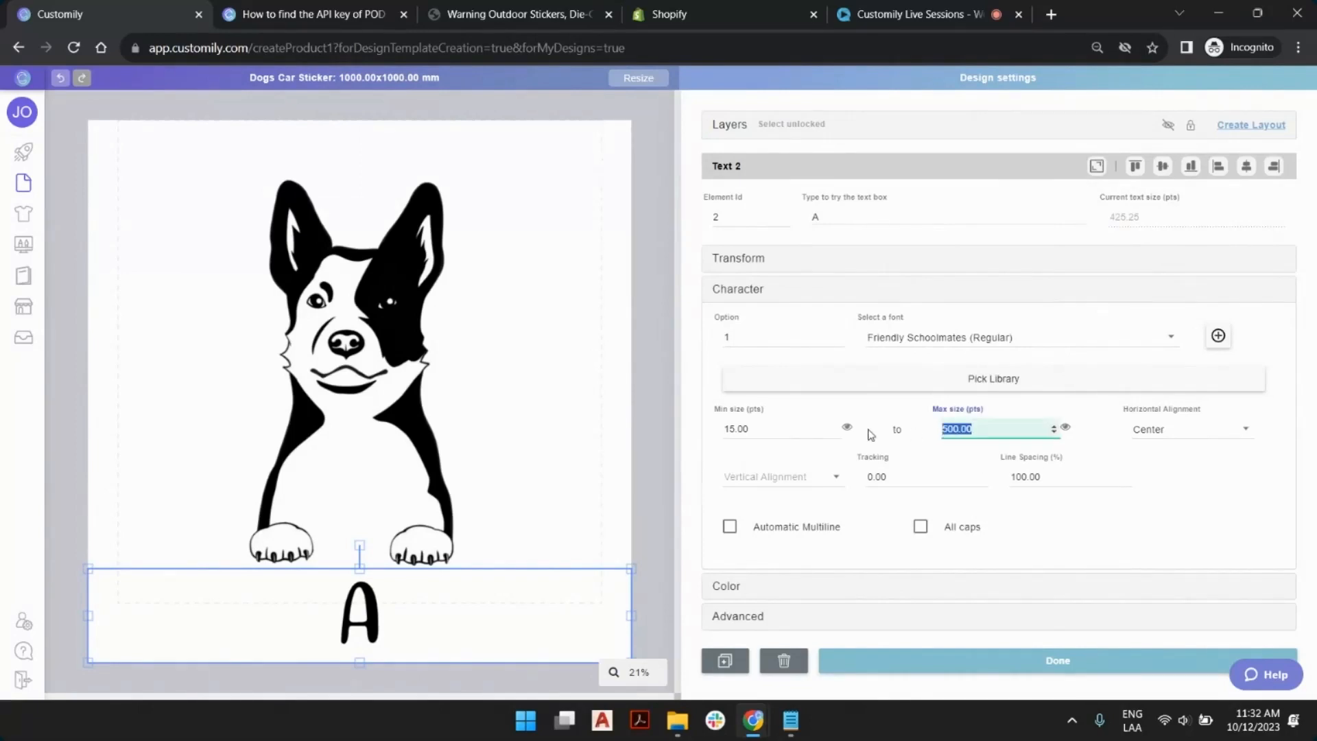
text(425)
Enter the sample text "name name name nam ndmandksw h uwbcwi" in the text box and check the current text size.
click(894, 214)
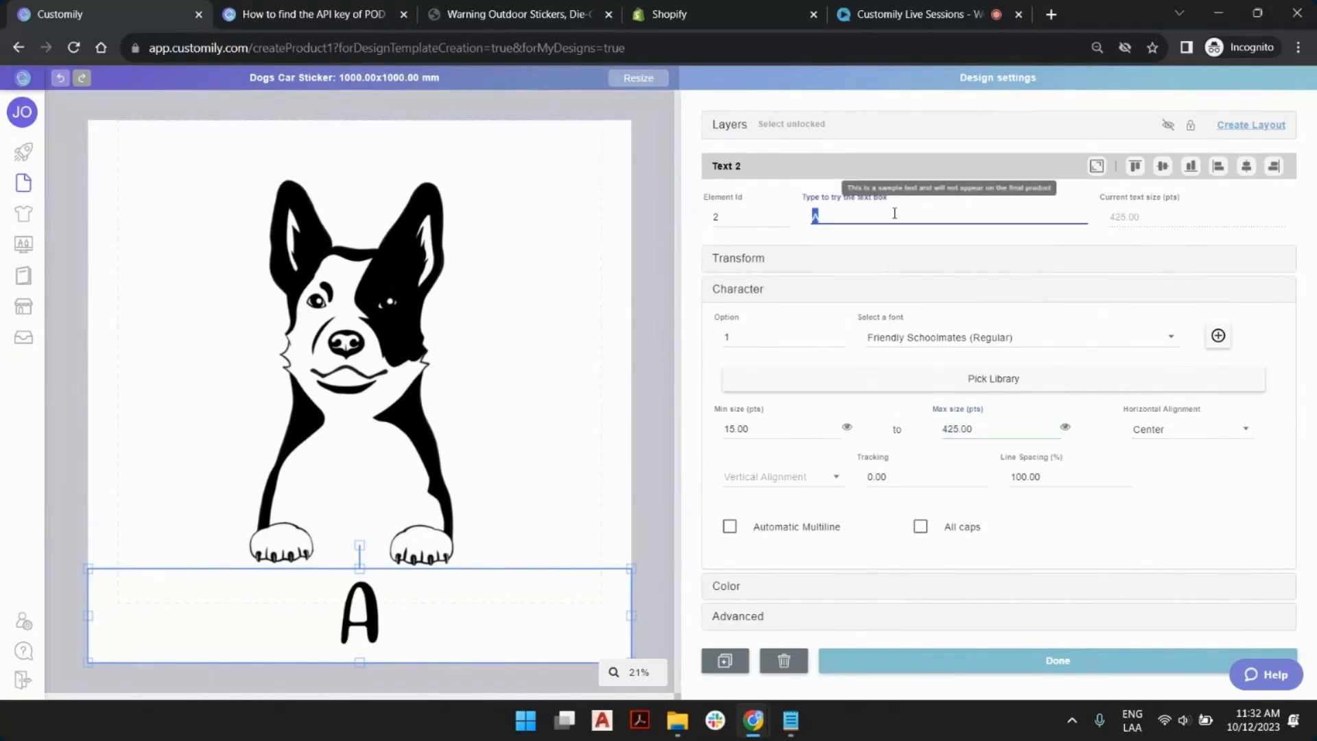
text(name name )
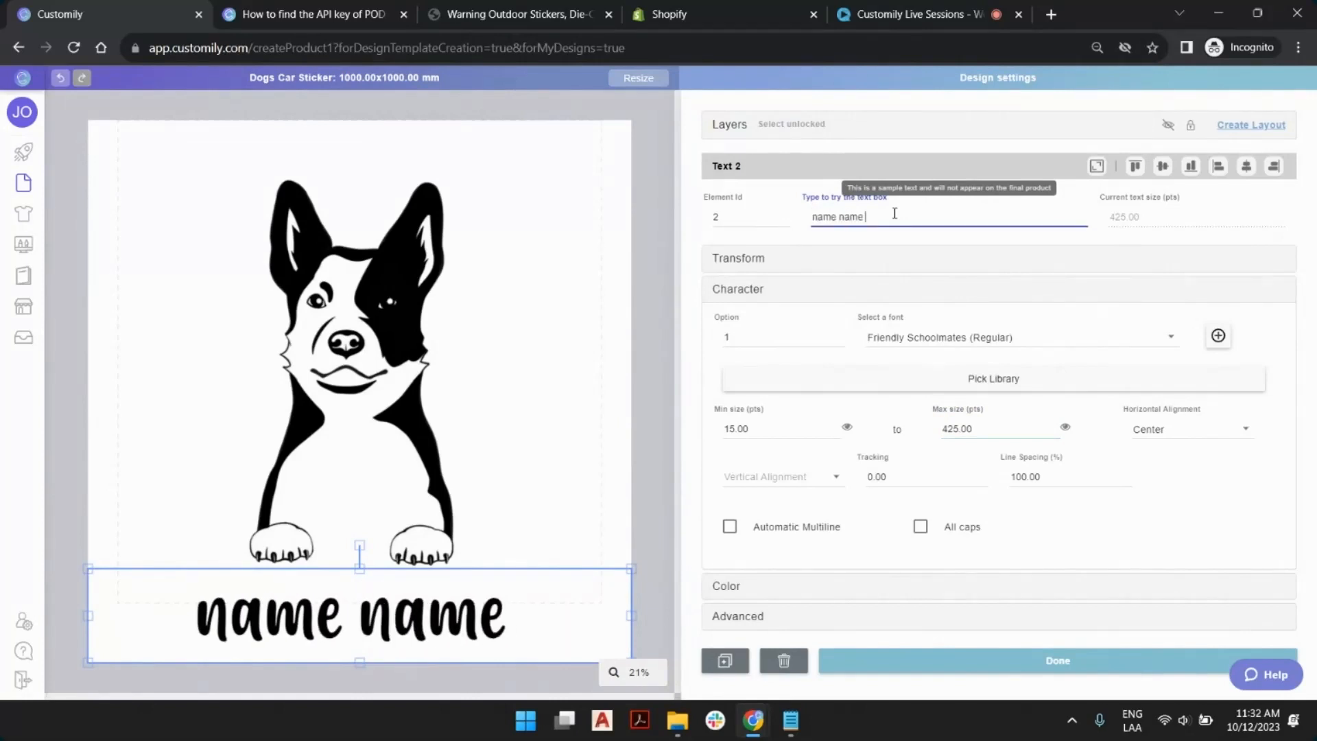
text(name)
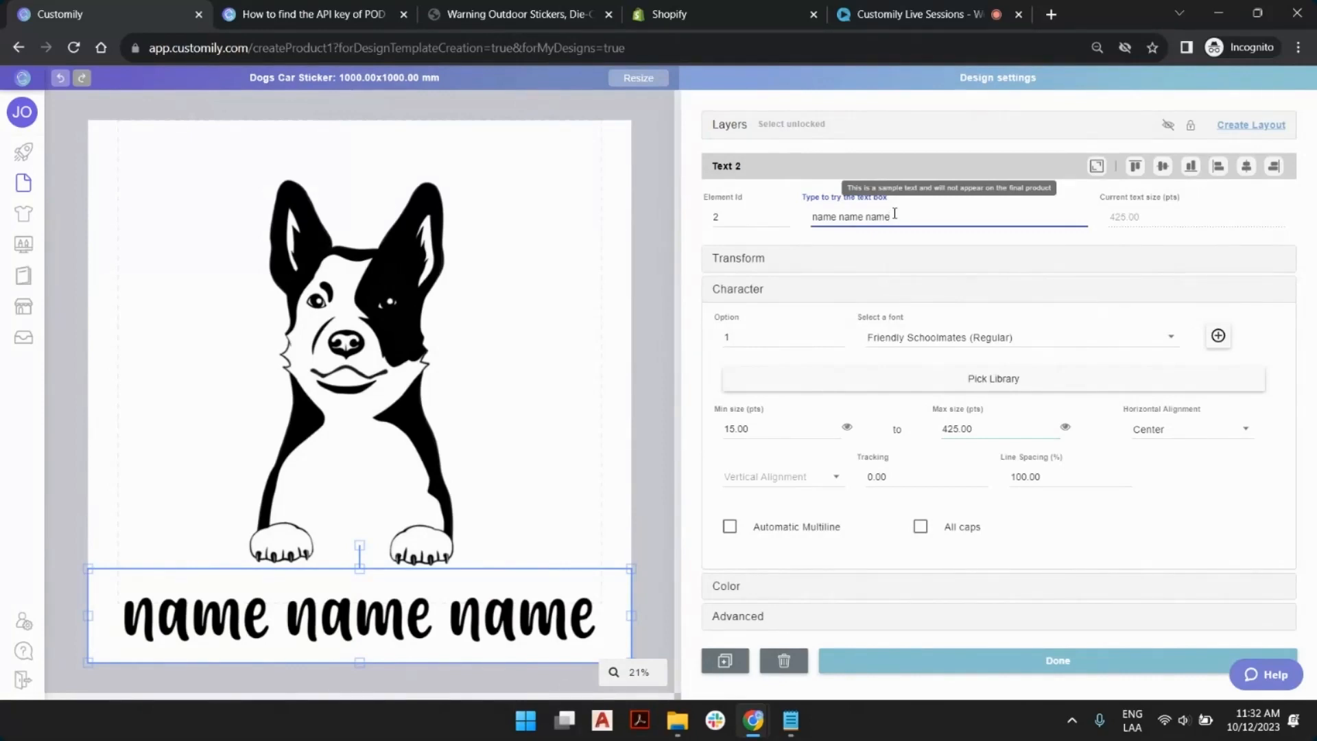
text(nam ndm)
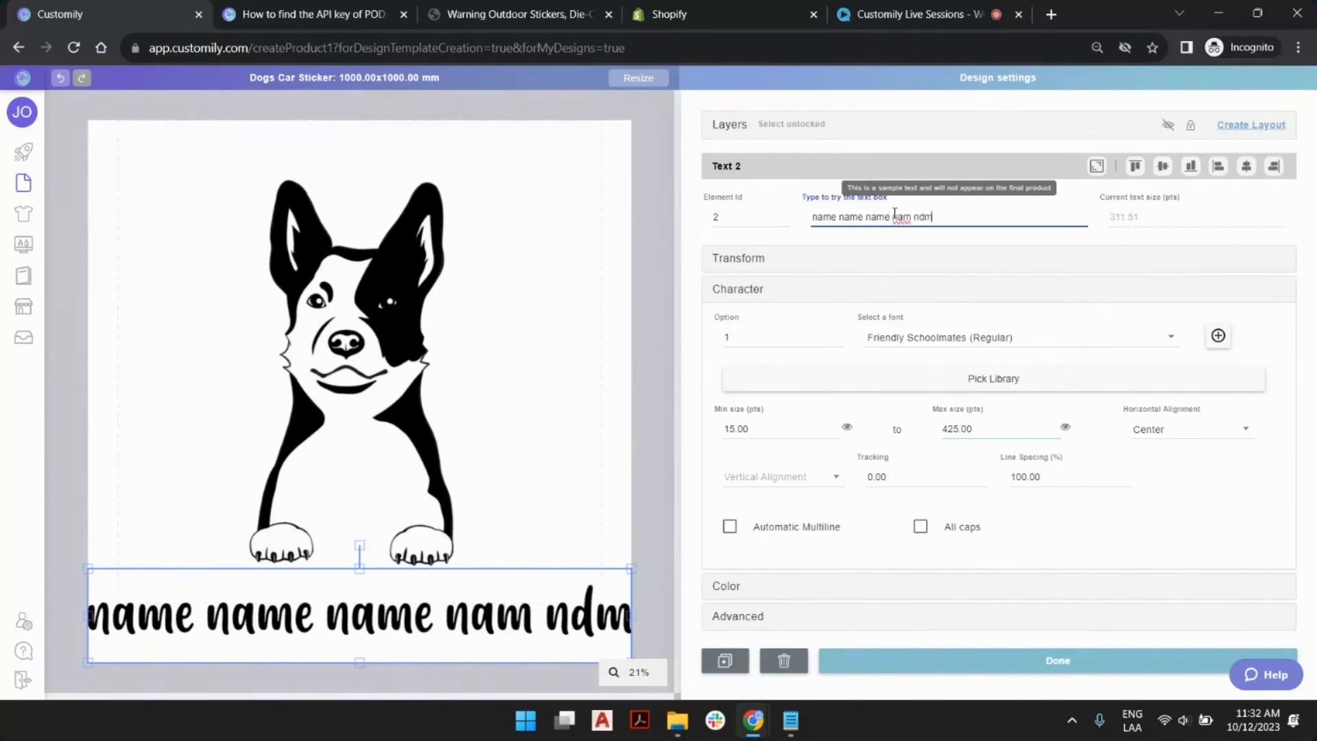
text(andksw h uwbcwi)
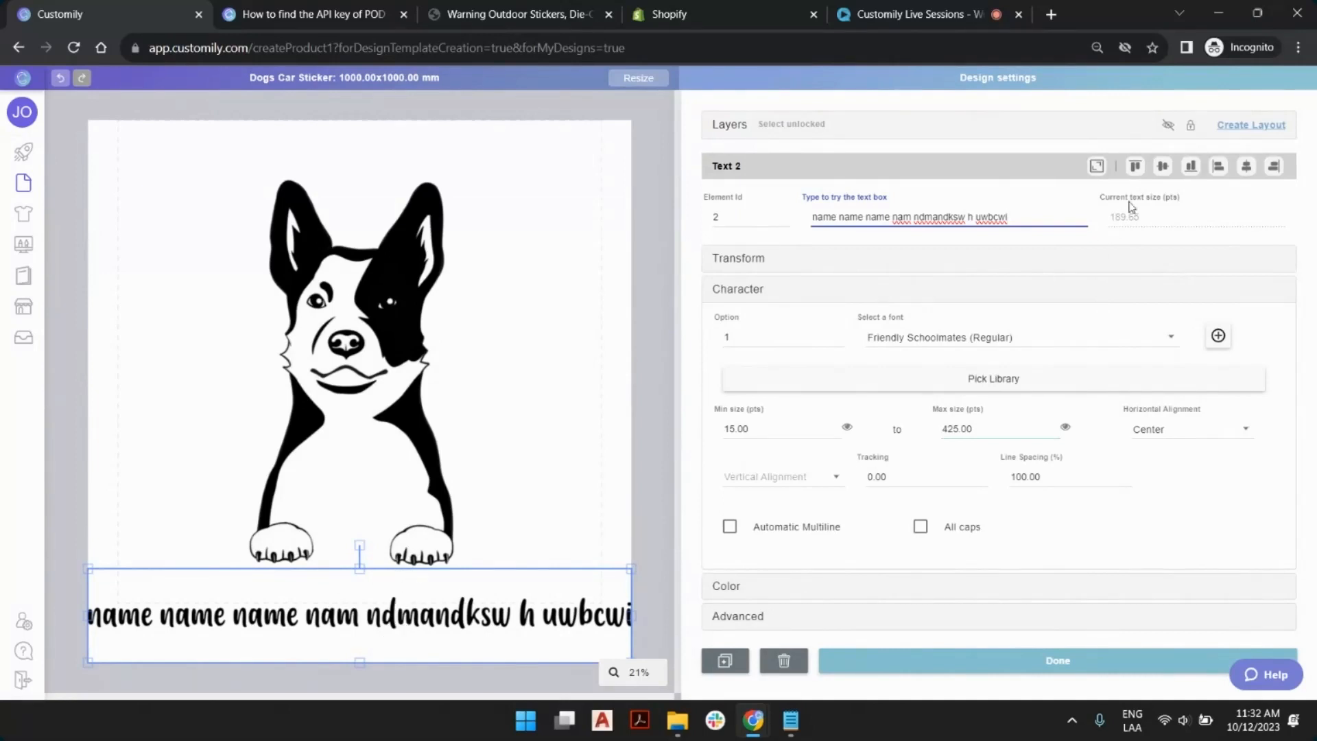
click(1148, 223)
drag(1111, 227, 1144, 226)
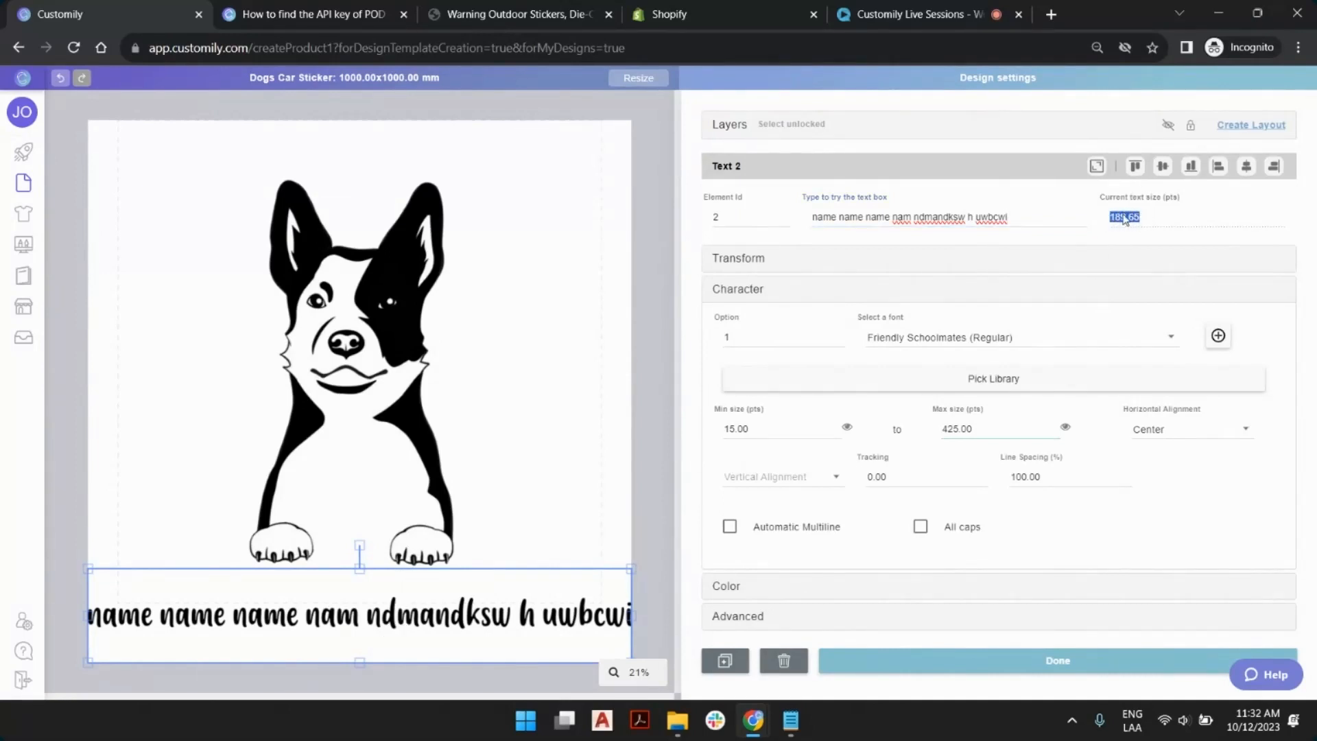
Shorten the sample text to "name name name nam".
click(1031, 221)
click(1030, 222)
key(BackSpace)
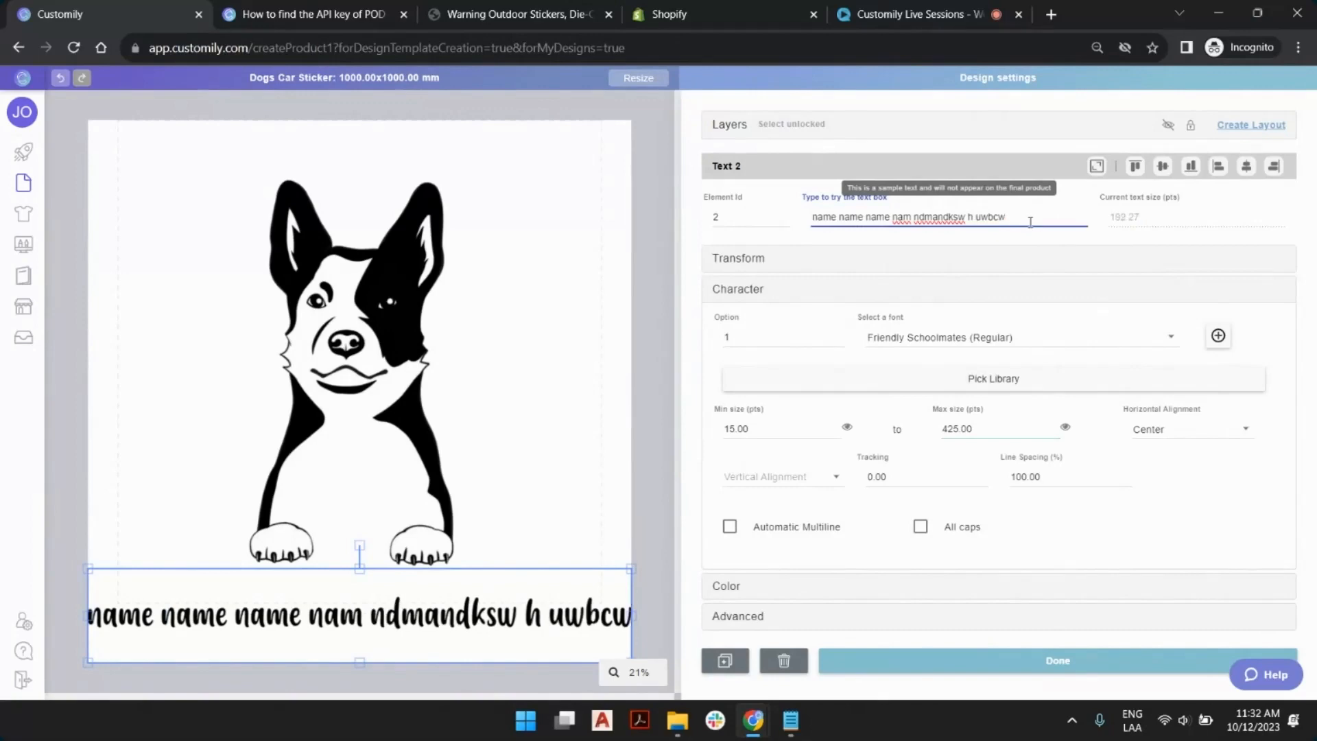
key(BackSpace)
key(BackSpace)
key(BackSpace)
key(BackSpace)
key(BackSpace)
key(BackSpace)
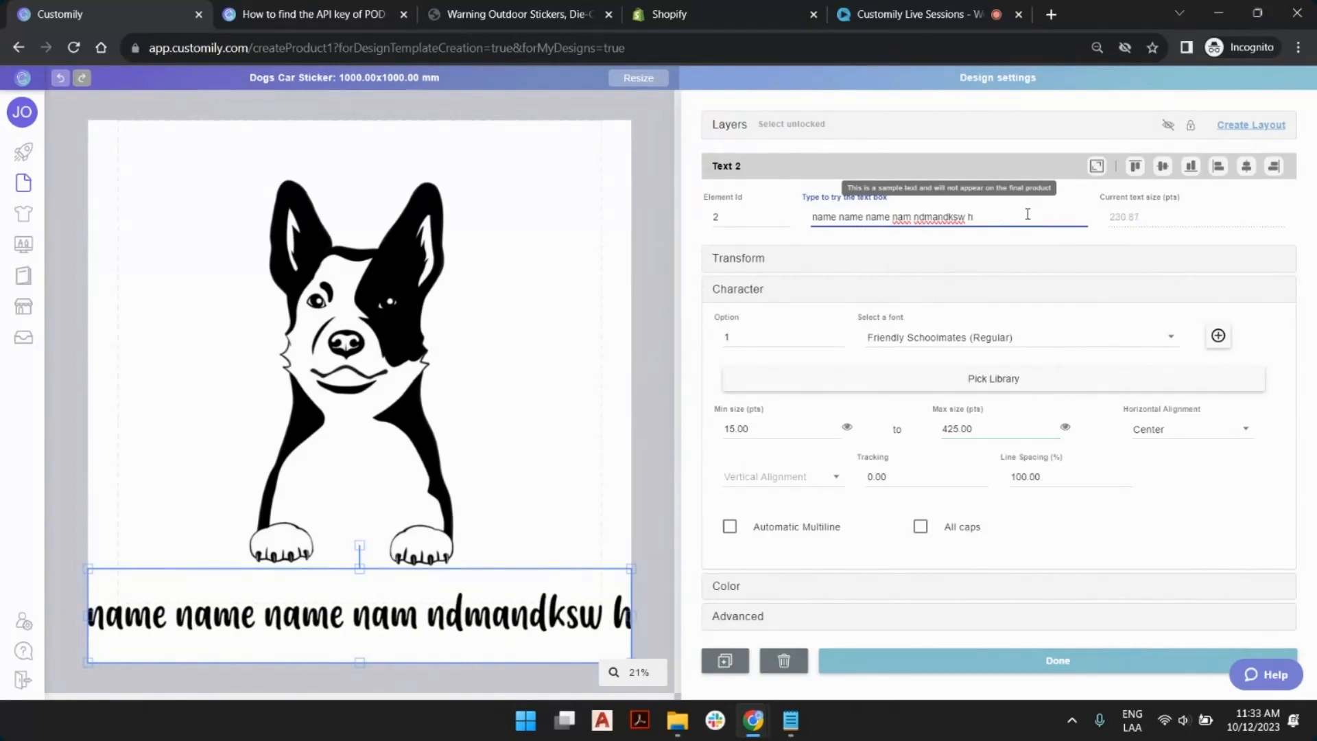
key(BackSpace)
key(BackSpace)
key(BackSpace)
key(BackSpace)
key(BackSpace)
key(BackSpace)
key(BackSpace)
key(BackSpace)
key(BackSpace)
key(BackSpace)
key(BackSpace)
key(BackSpace)
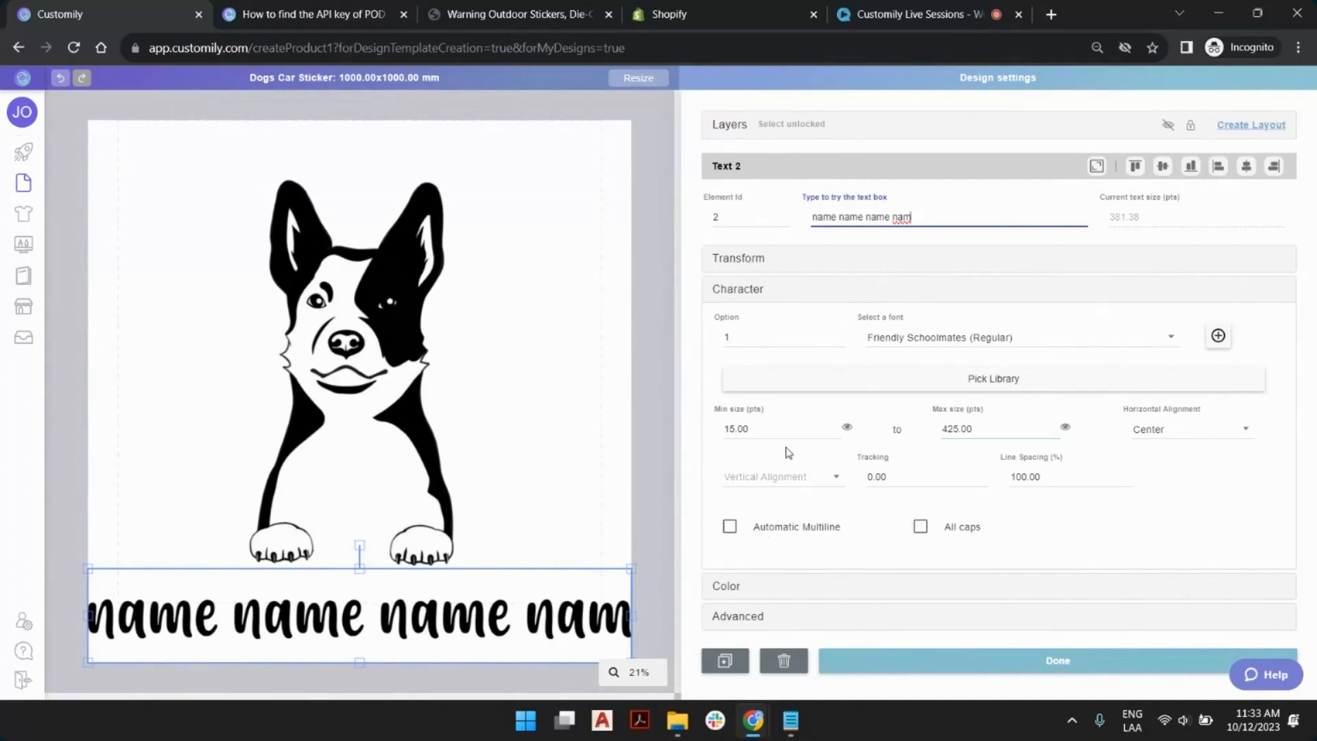
Change the sample text to "name naWe name namW" and check the current text size.
text(W)
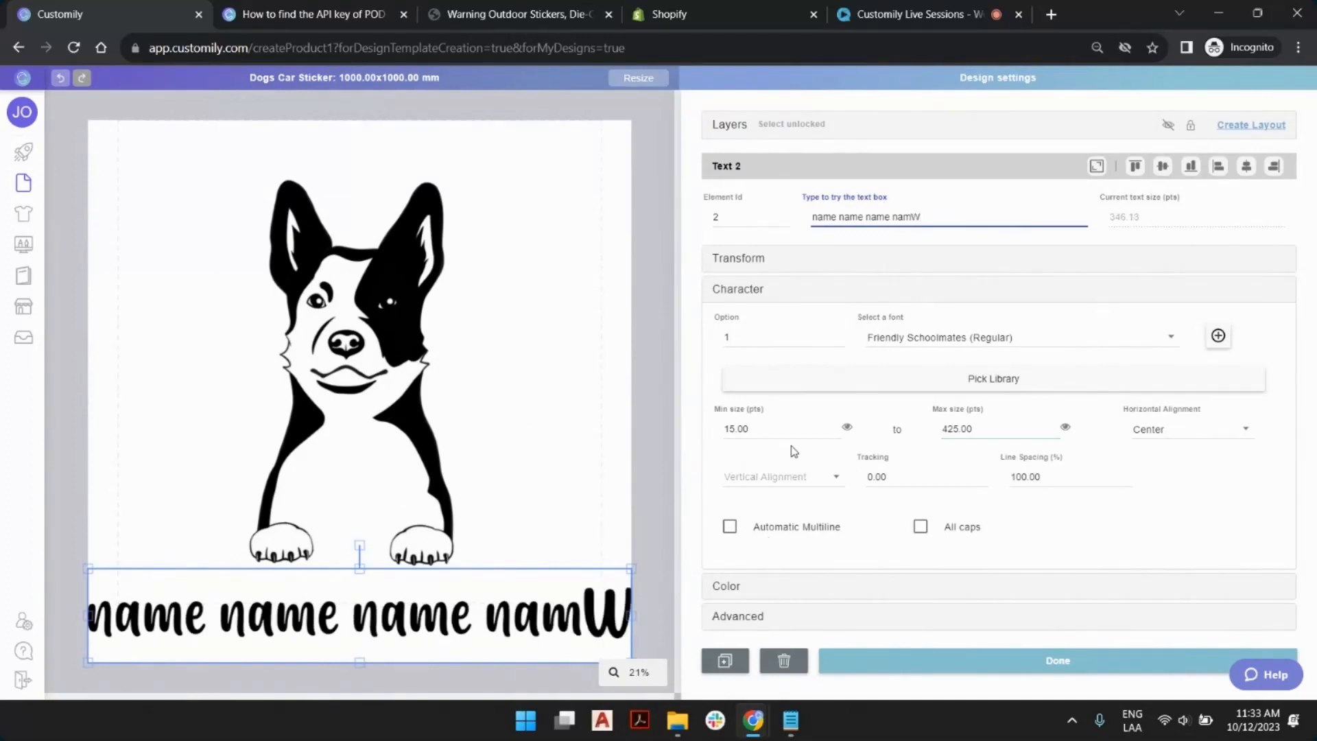
click(854, 217)
key(BackSpace)
text(W)
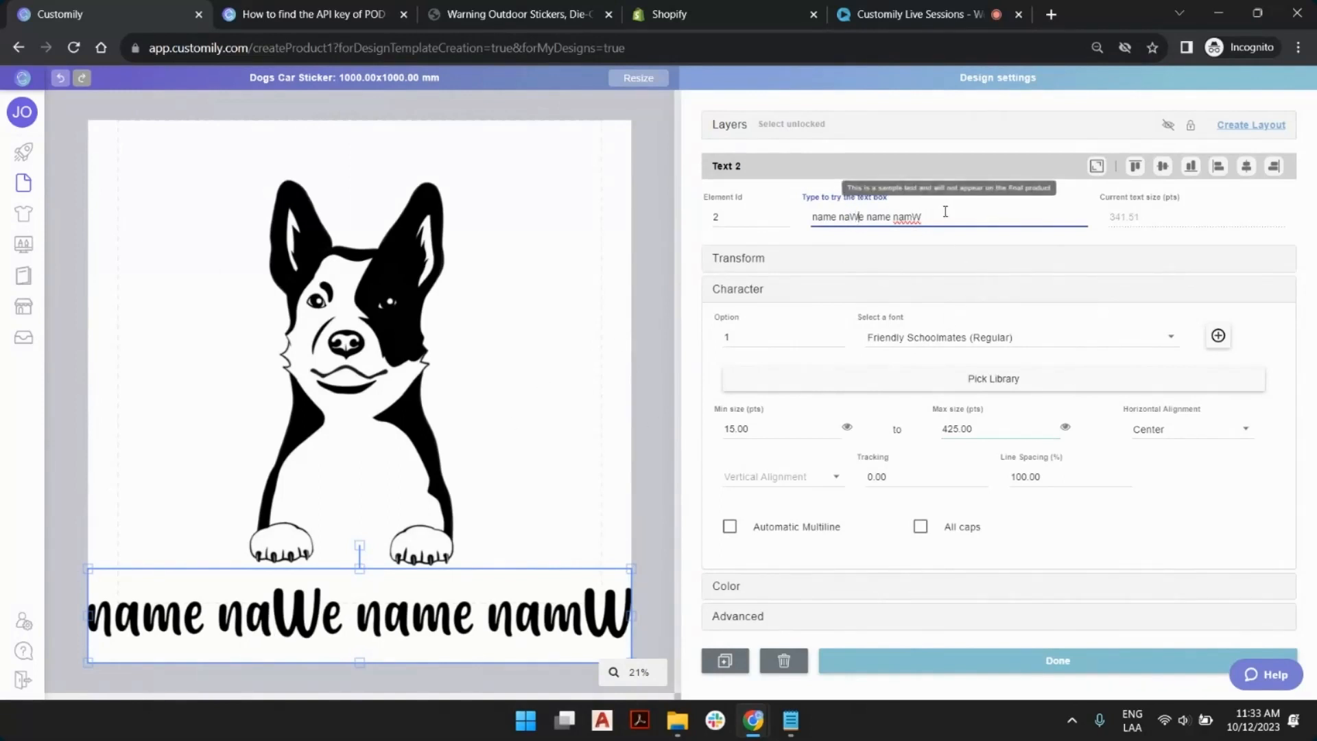
click(1118, 219)
double_click(1117, 218)
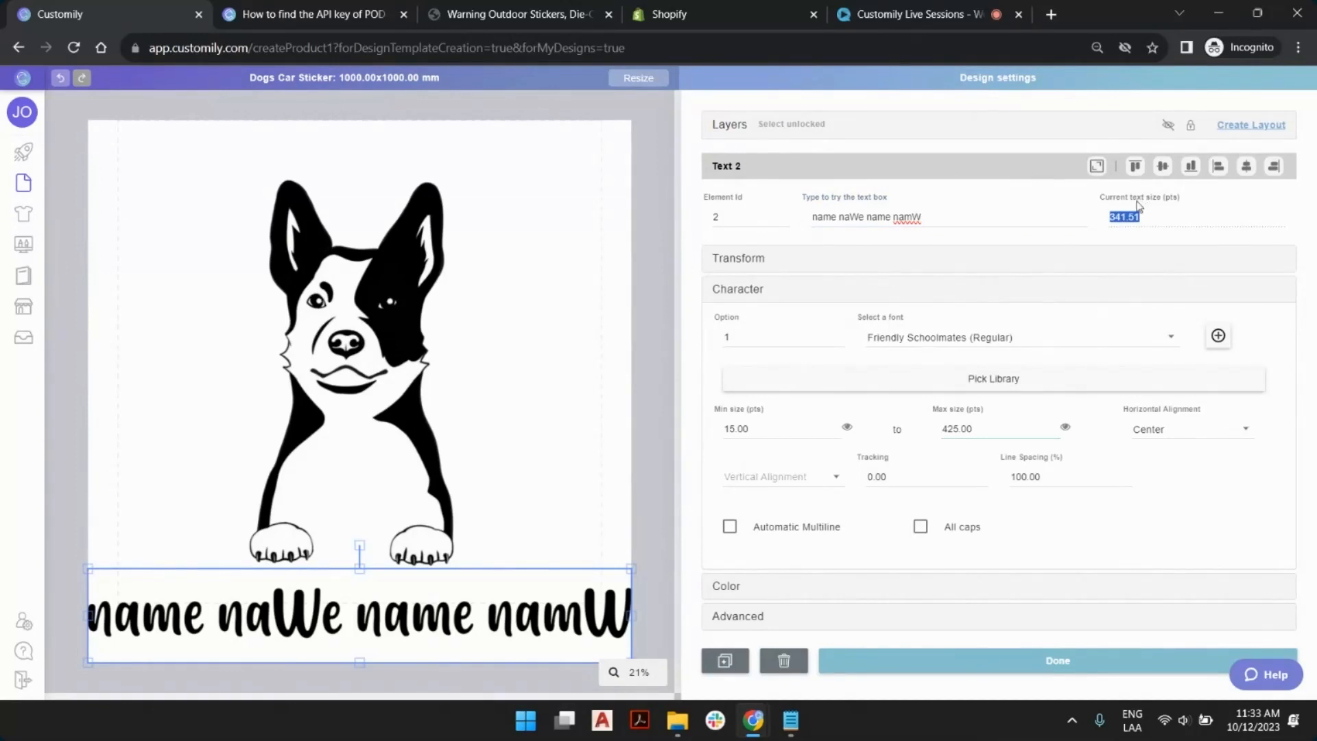
Preview the text at its minimum size, then set the text box's minimum font size to 340 pts.
click(1144, 221)
drag(755, 428, 724, 428)
click(759, 430)
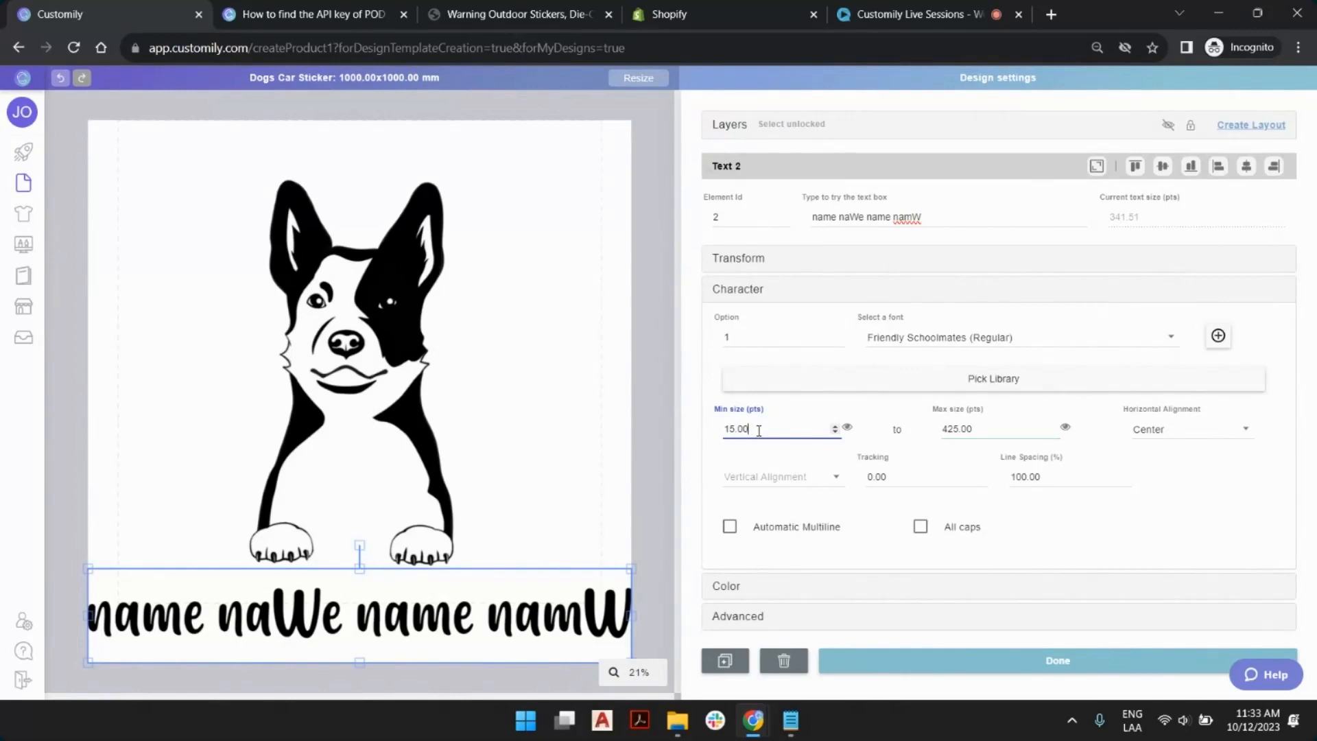
click(848, 429)
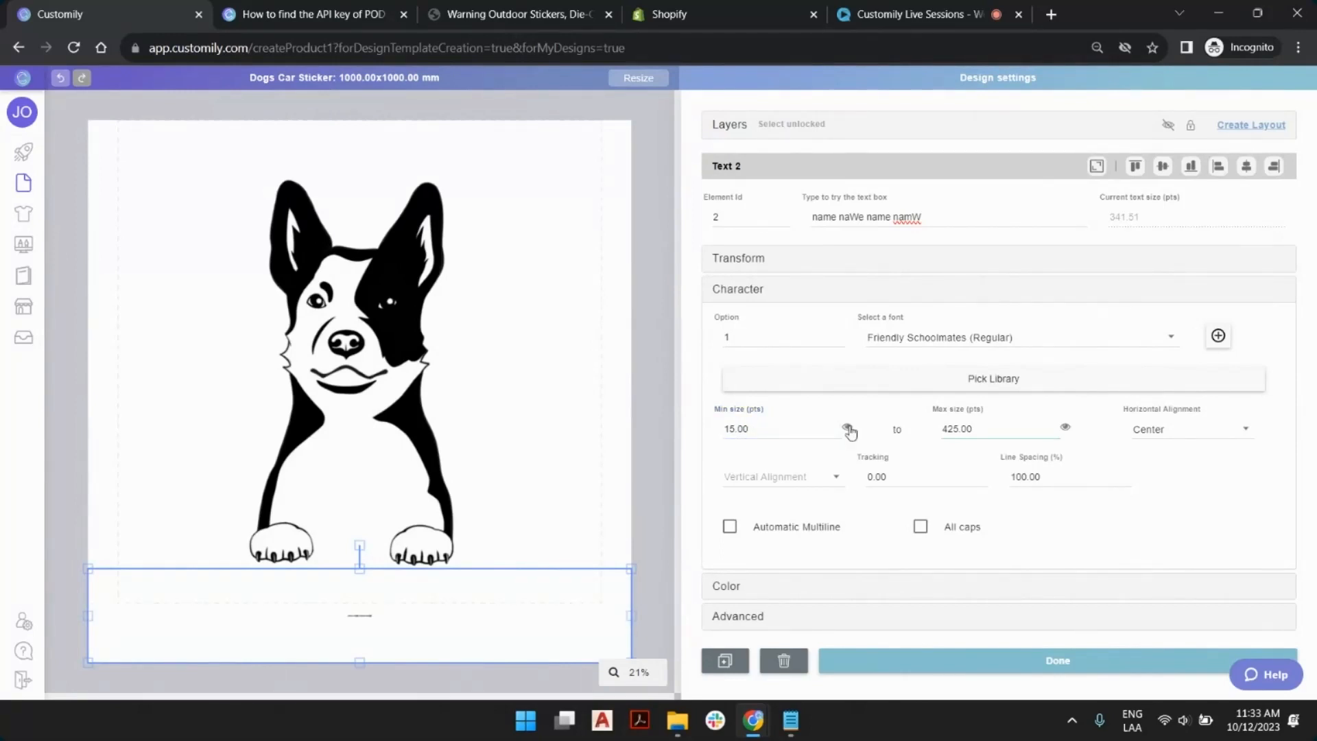
click(848, 428)
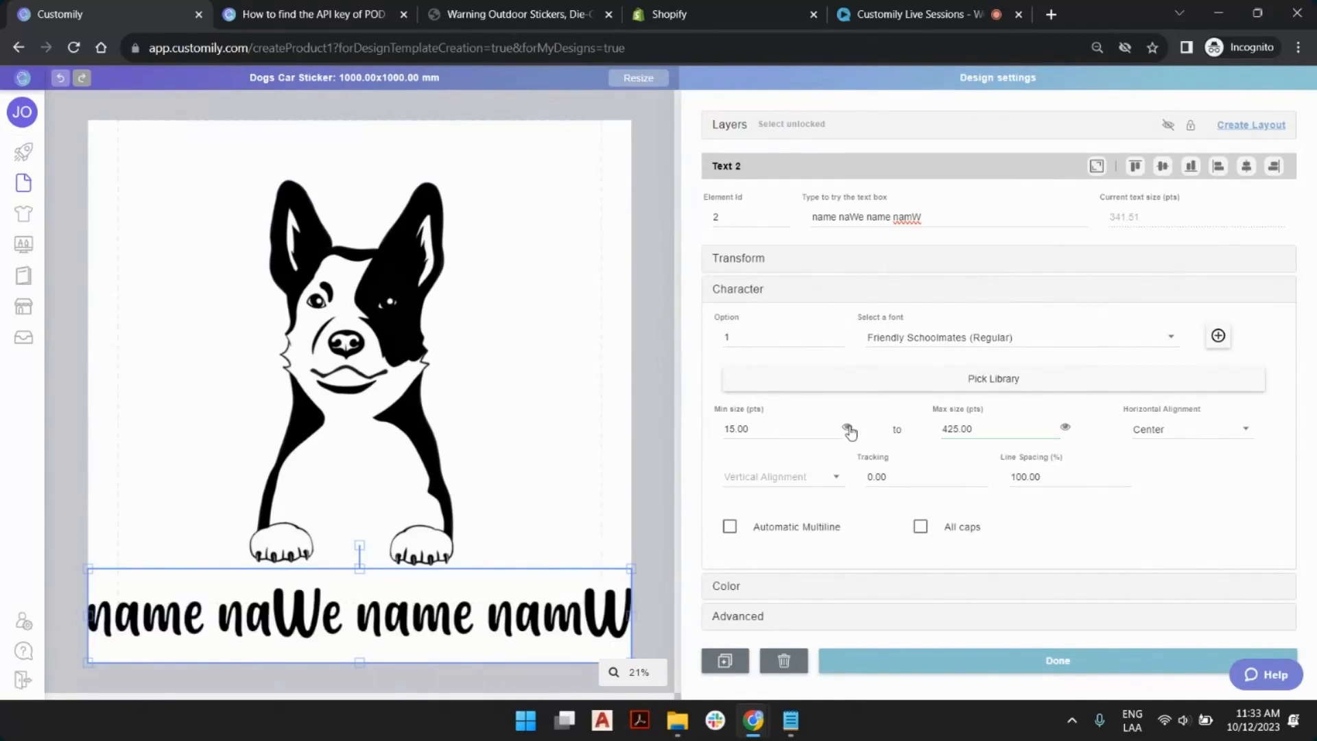
drag(761, 426, 639, 425)
text(3)
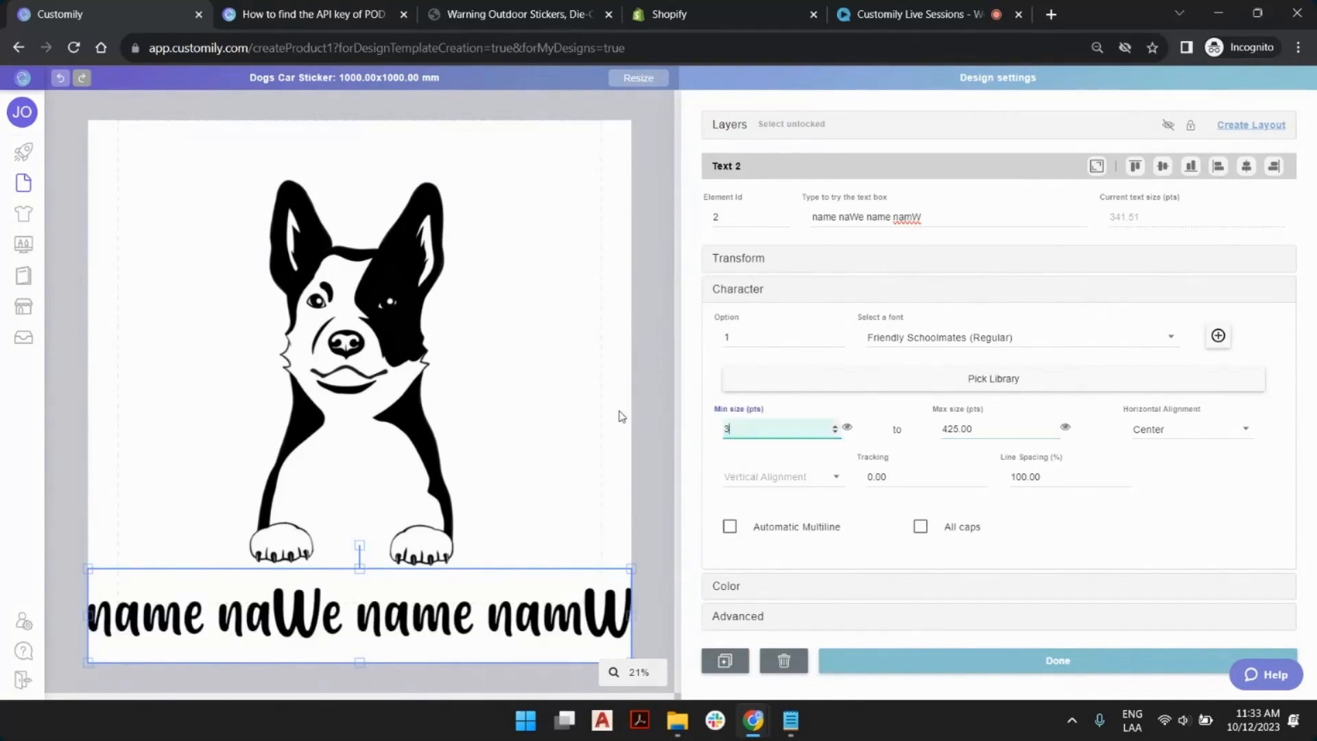
text(40)
Test the minimum size with the longer sample text "name naWe namen jeniebevjk".
triple_click(956, 213)
click(955, 213)
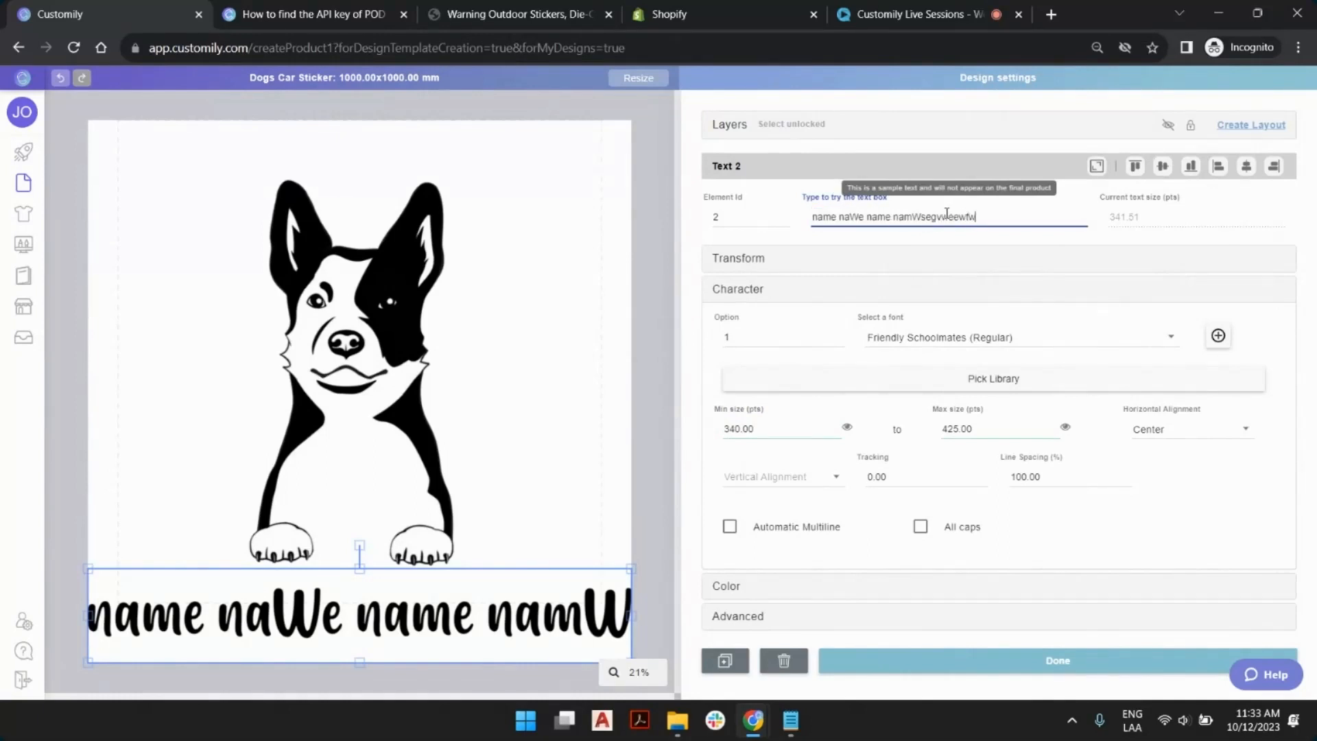
text(eniebevjk)
drag(1004, 218, 866, 218)
key(BackSpace)
text(namen jeniebevjk)
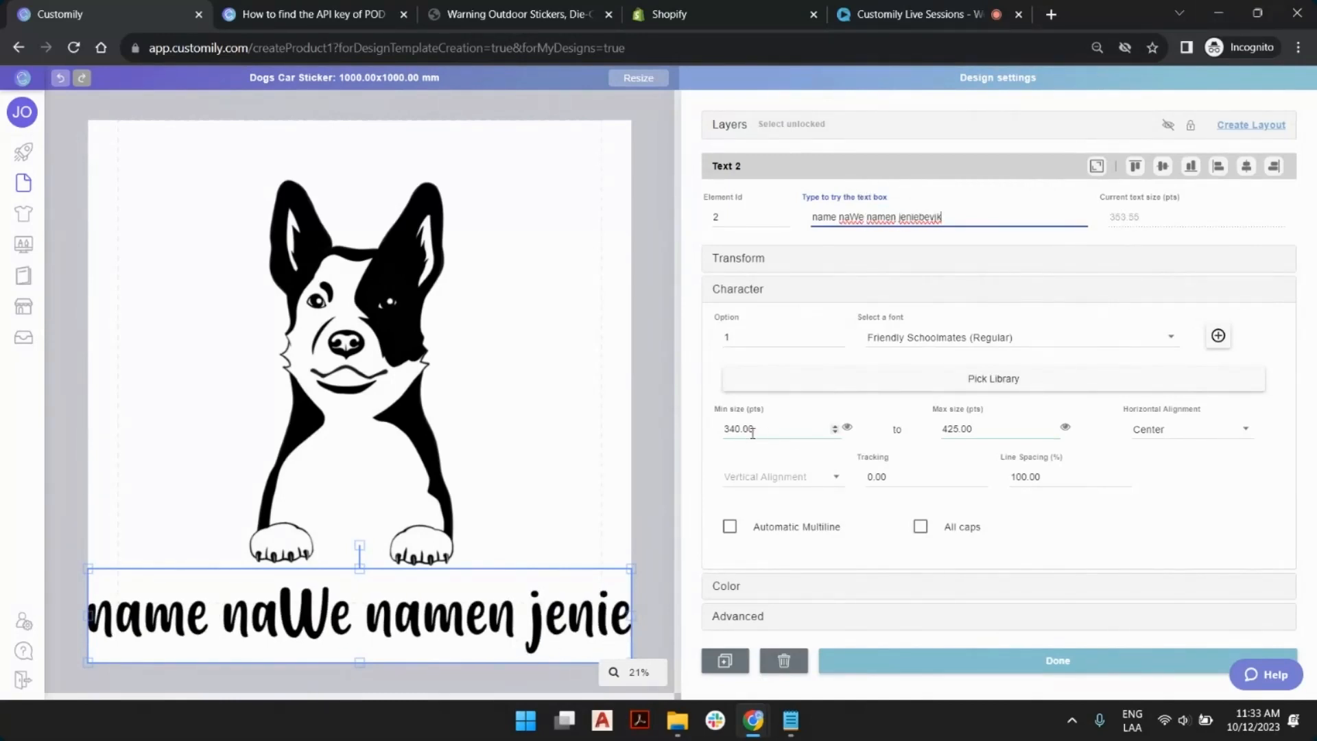
Shorten the sample text to "name" and deselect the text box.
drag(942, 218, 838, 220)
key(BackSpace)
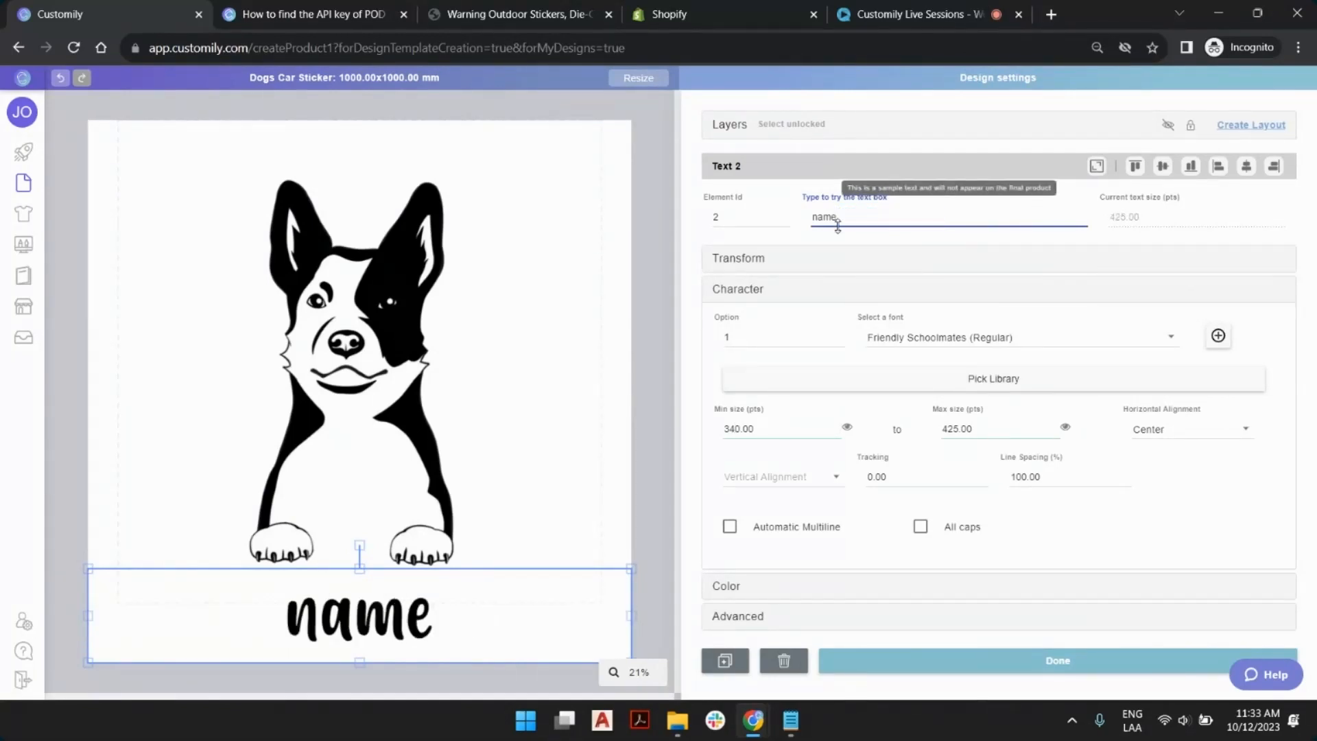
click(632, 224)
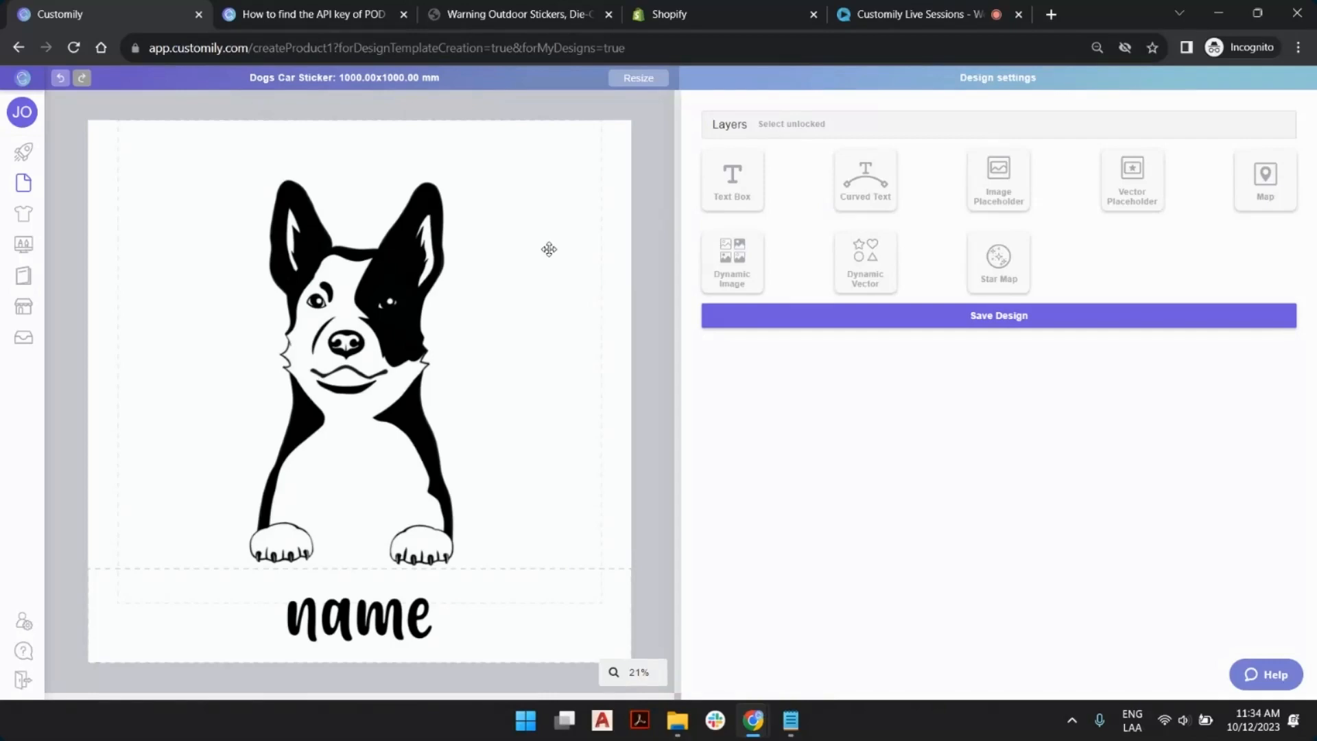
Check the number-of-dogs choices on the storefront's warning sticker product, then return to the Customily design.
click(499, 6)
scroll(772, 226, up, 5)
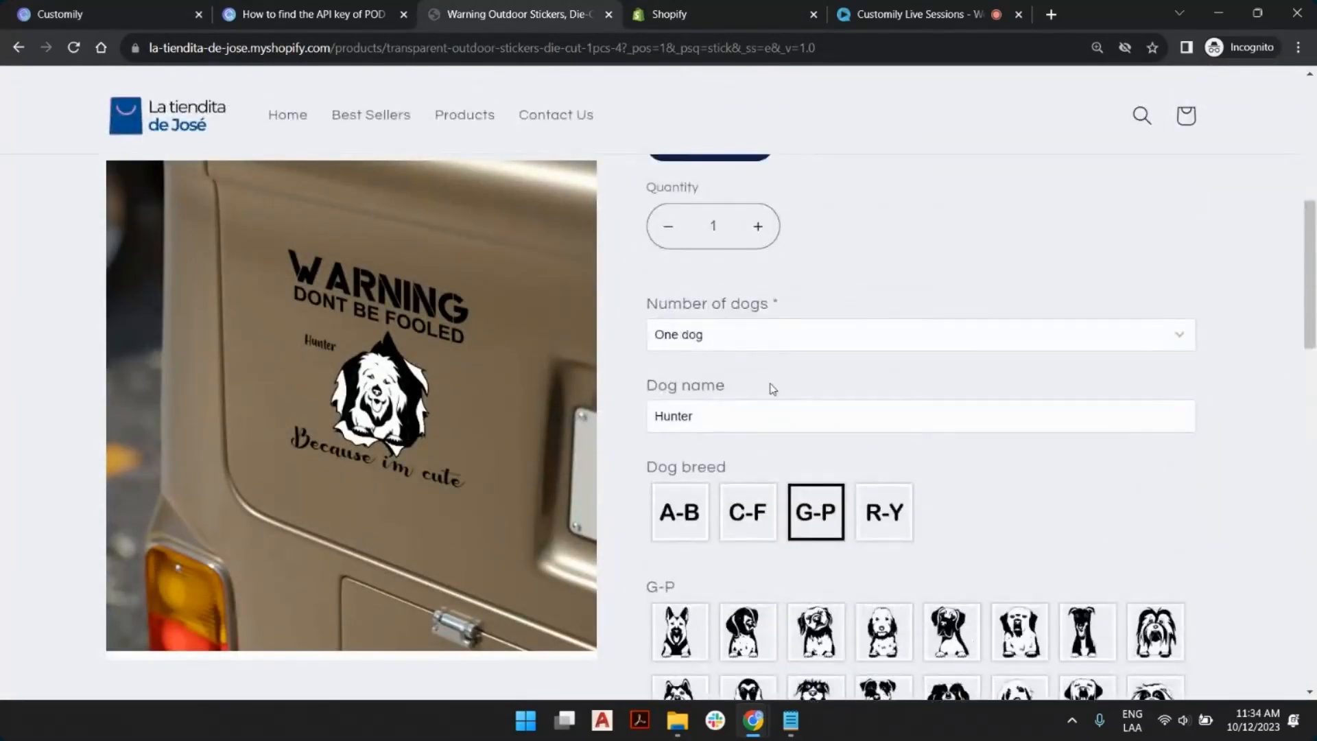
click(748, 339)
click(843, 308)
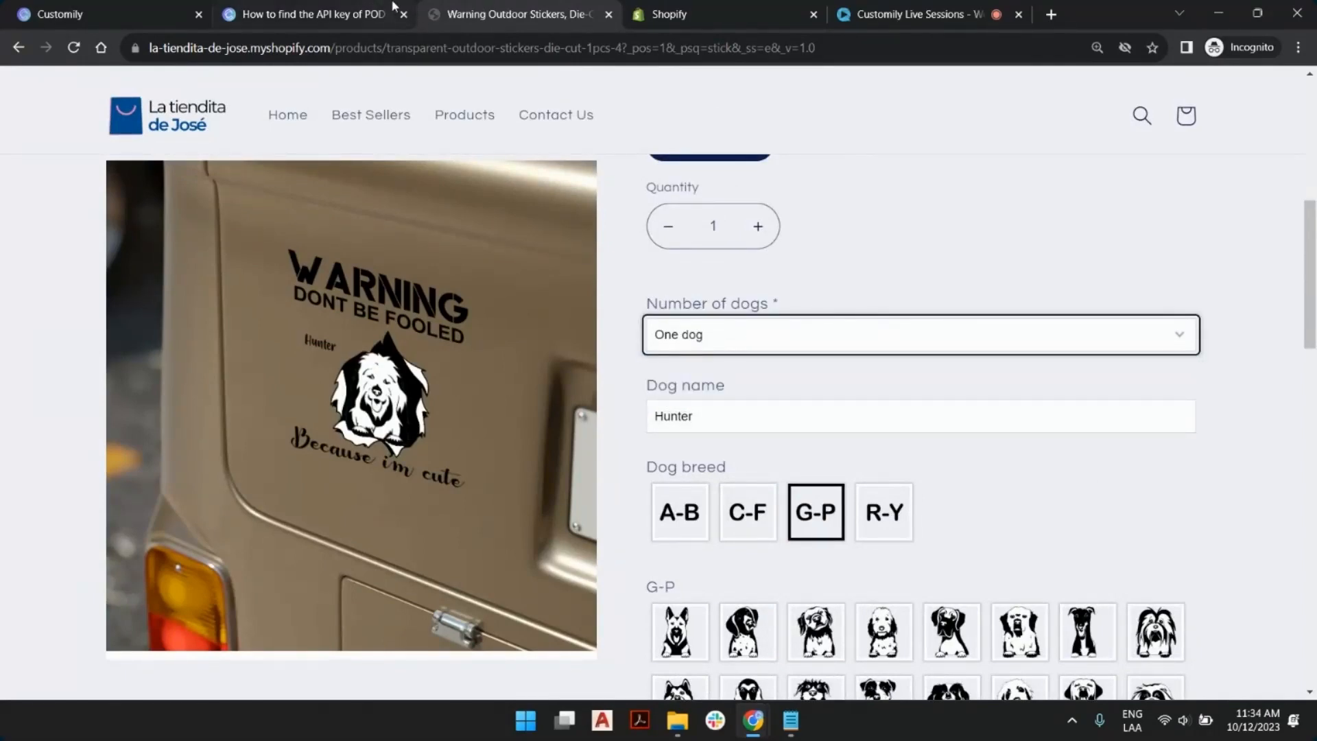
click(103, 12)
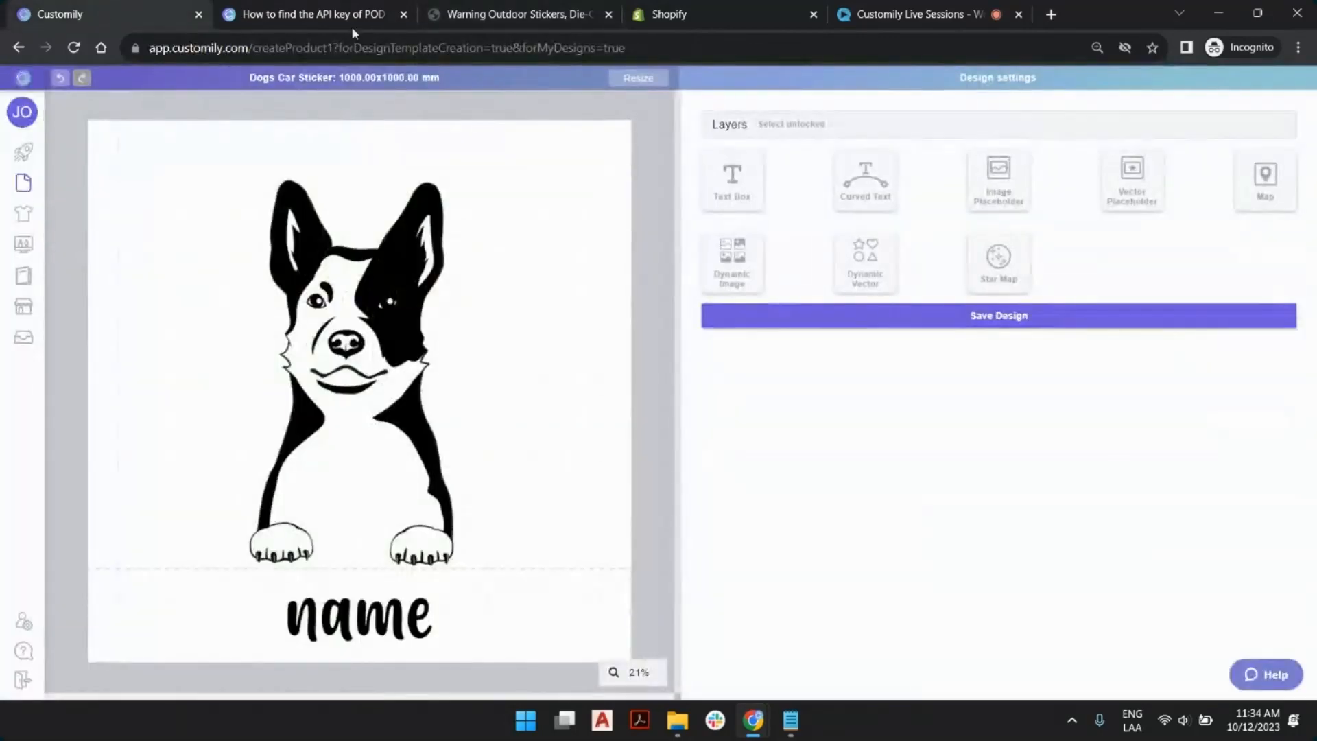
Add a second dynamic image element to the design and assign the Black & White Dogs library to it.
click(729, 126)
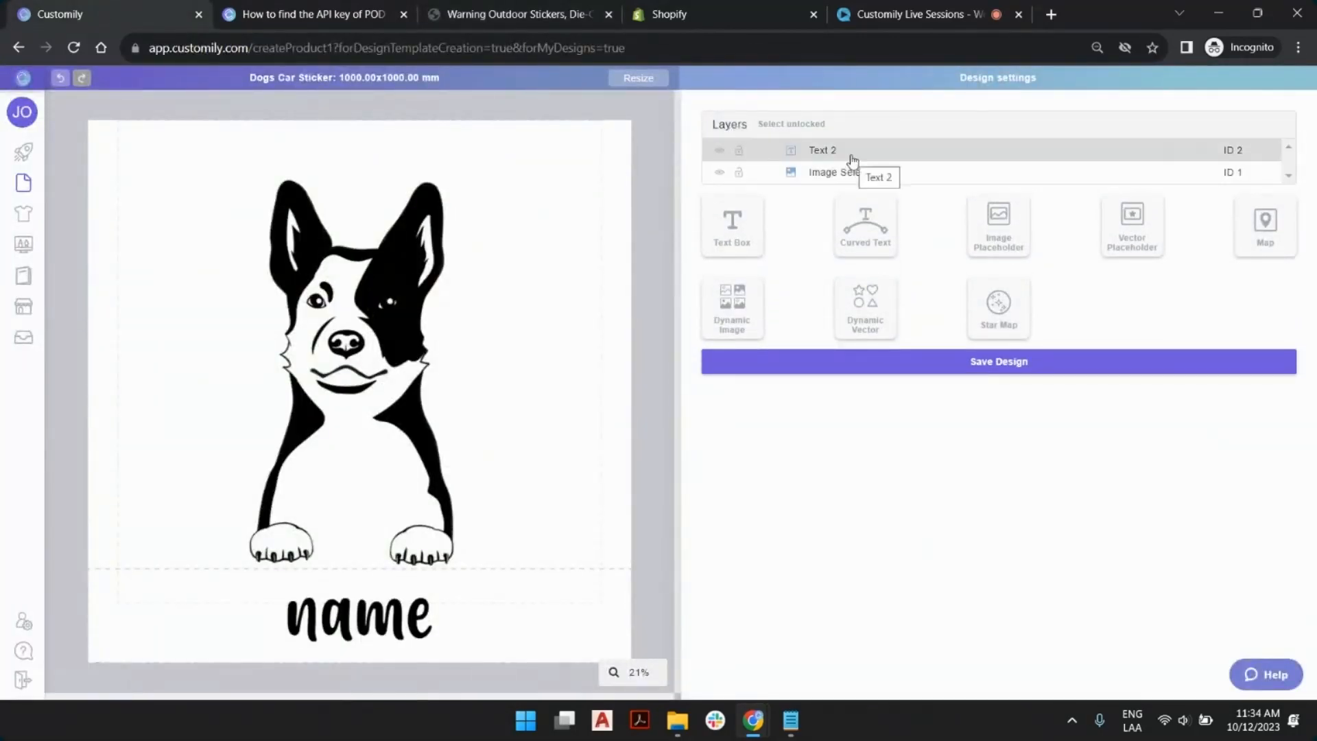
click(738, 320)
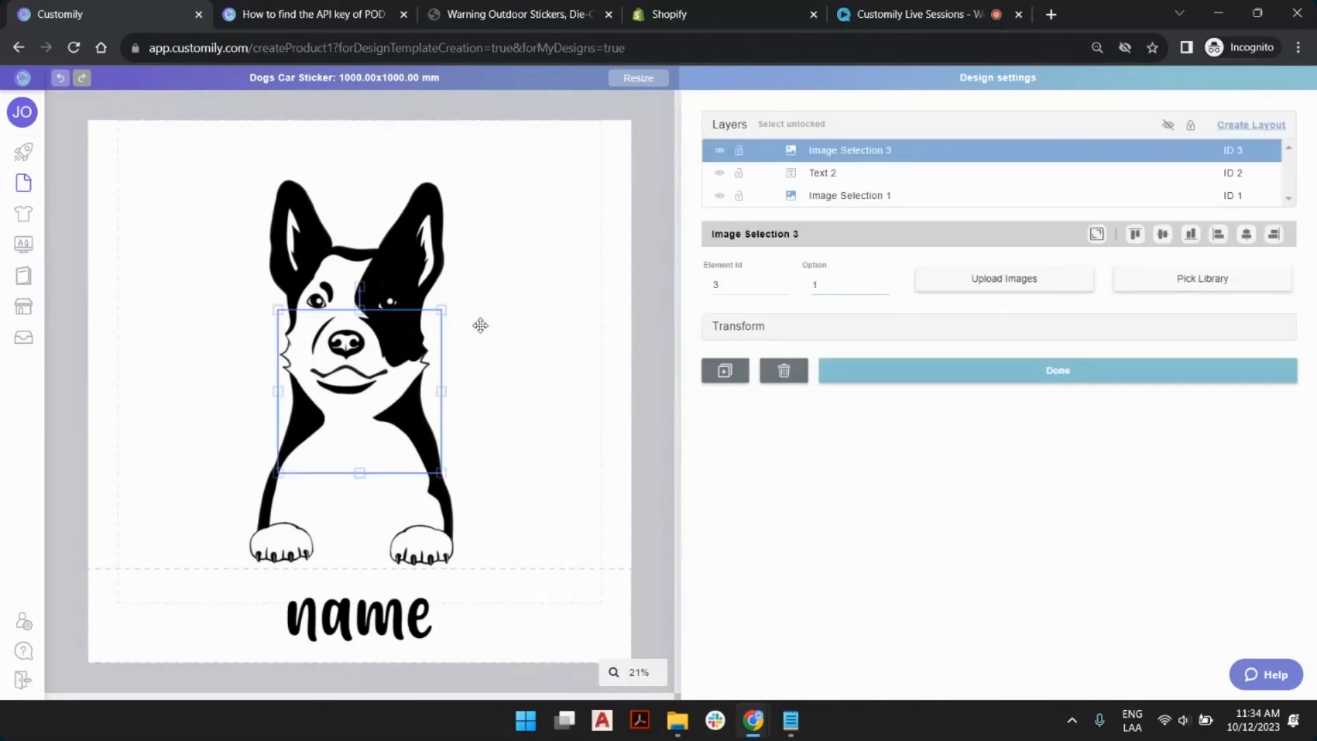
click(1186, 285)
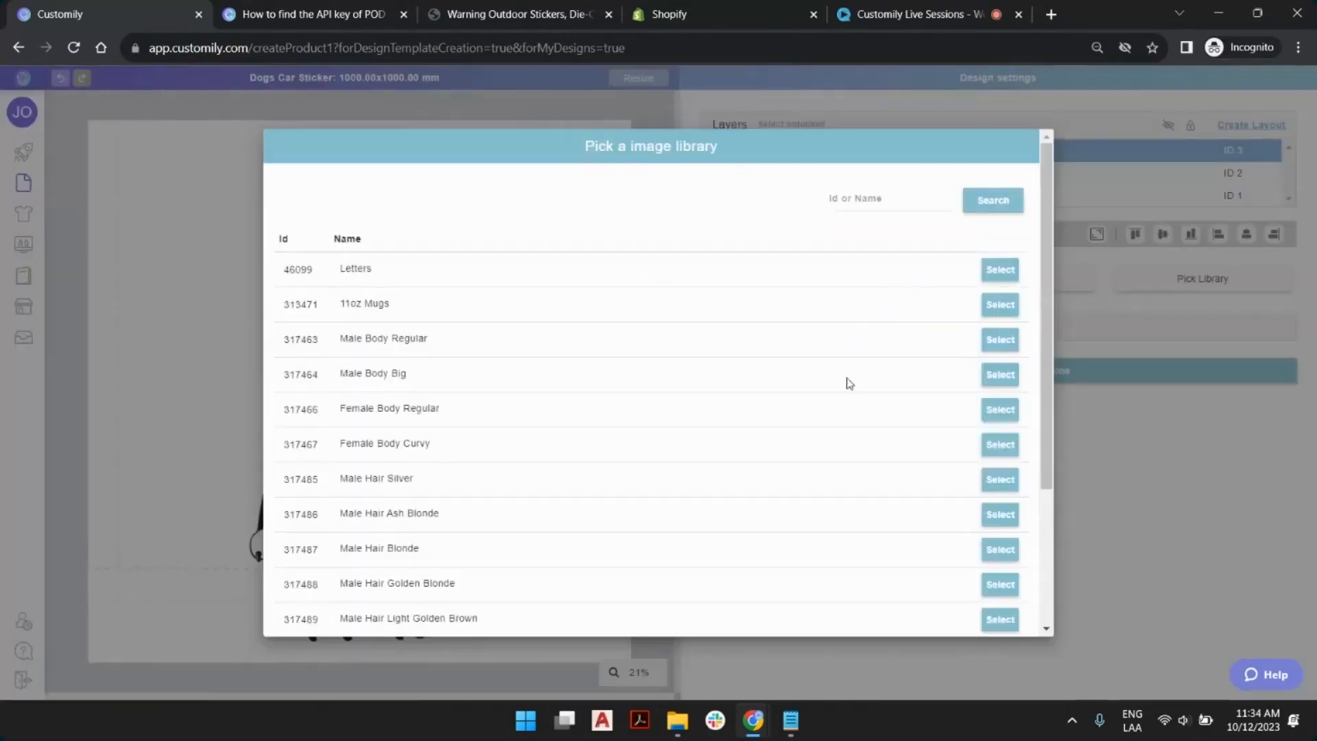
scroll(798, 609, down, 3)
click(775, 607)
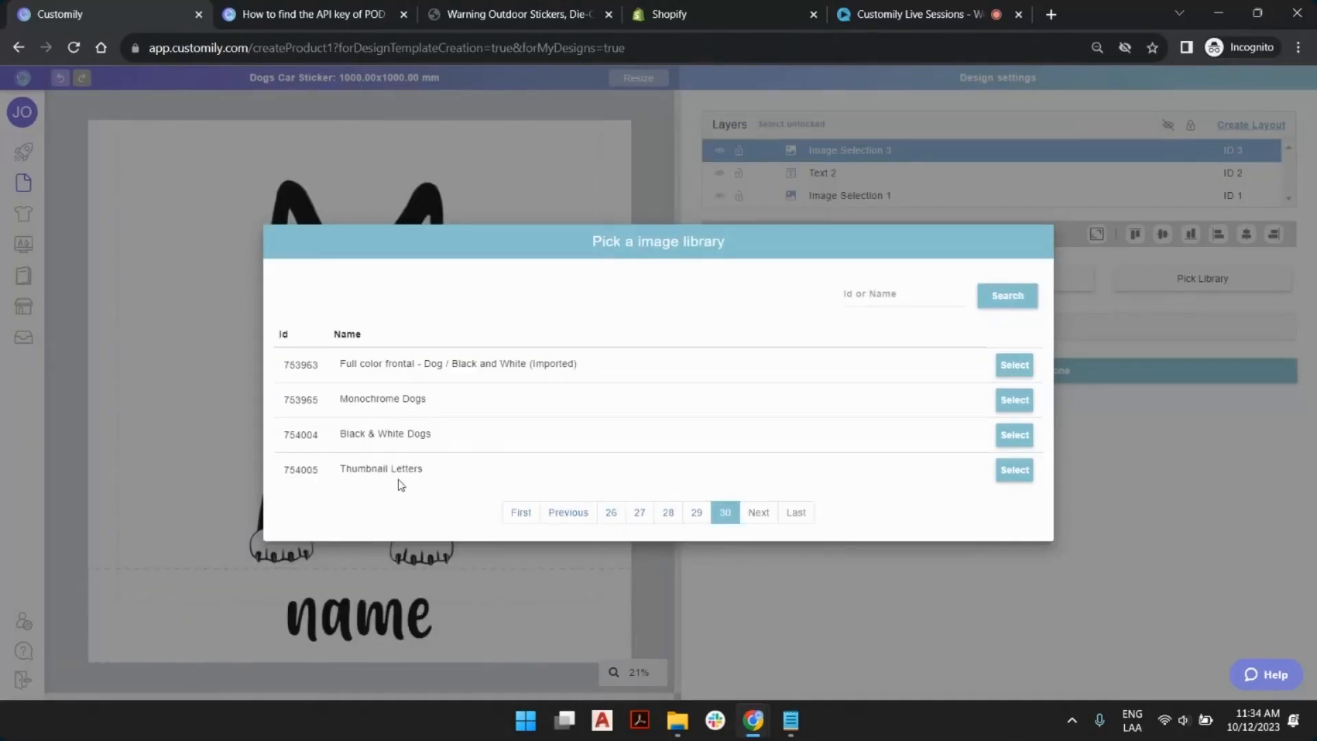
click(1015, 436)
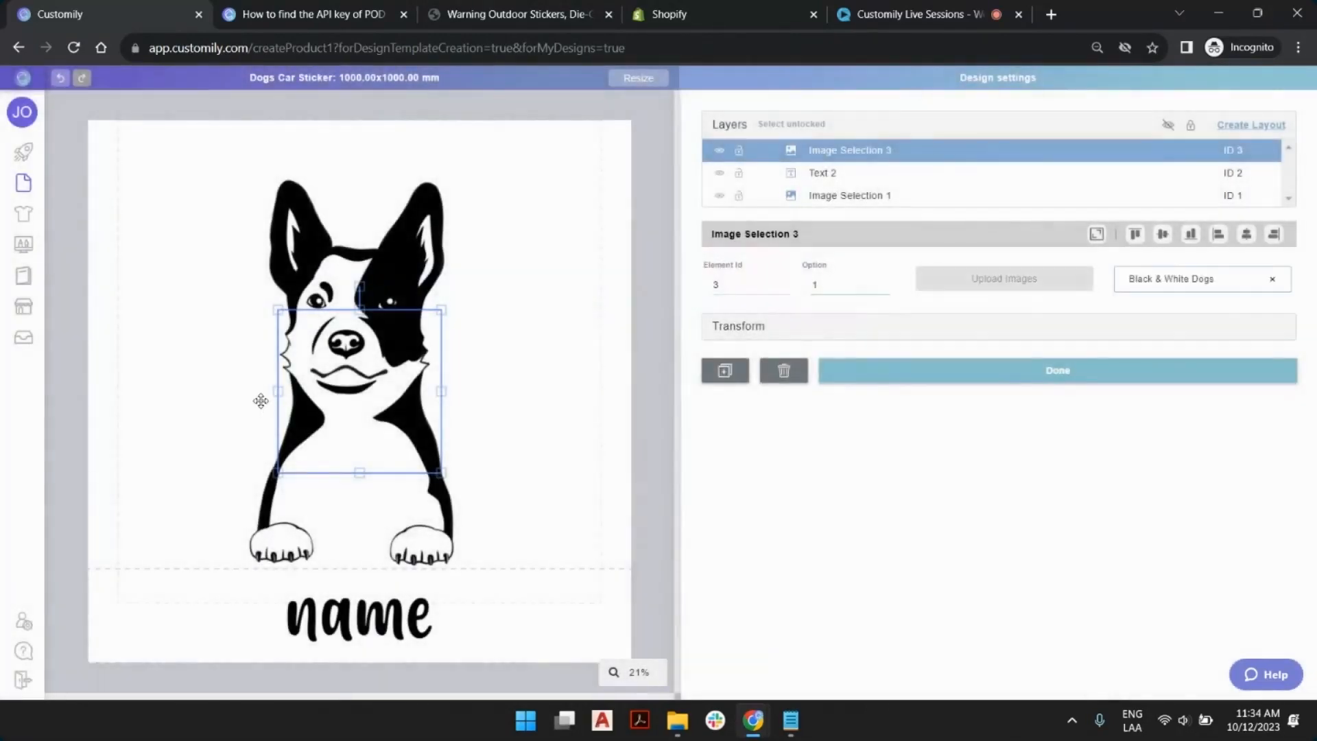
Align the new dog image to the canvas's top-left corner and enlarge it to about three quarters of the canvas width.
drag(323, 324, 172, 221)
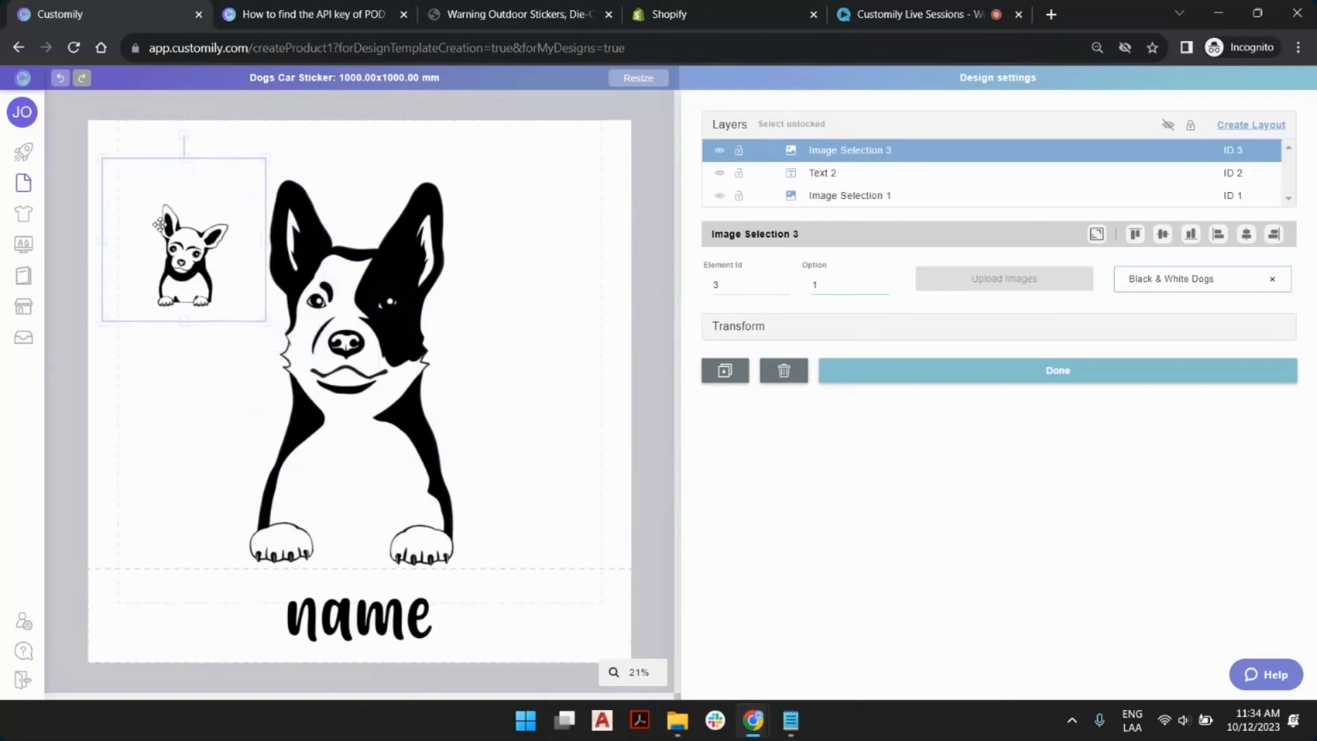
click(1219, 237)
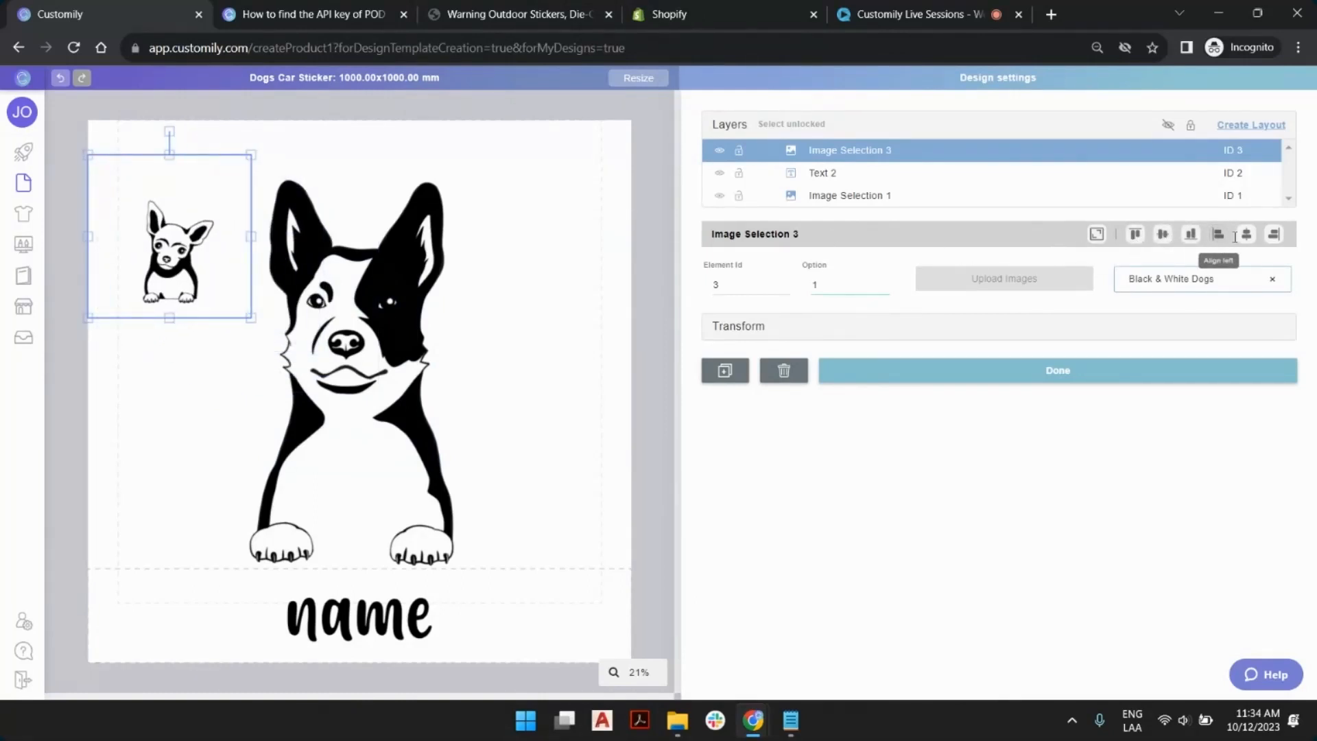
click(1130, 237)
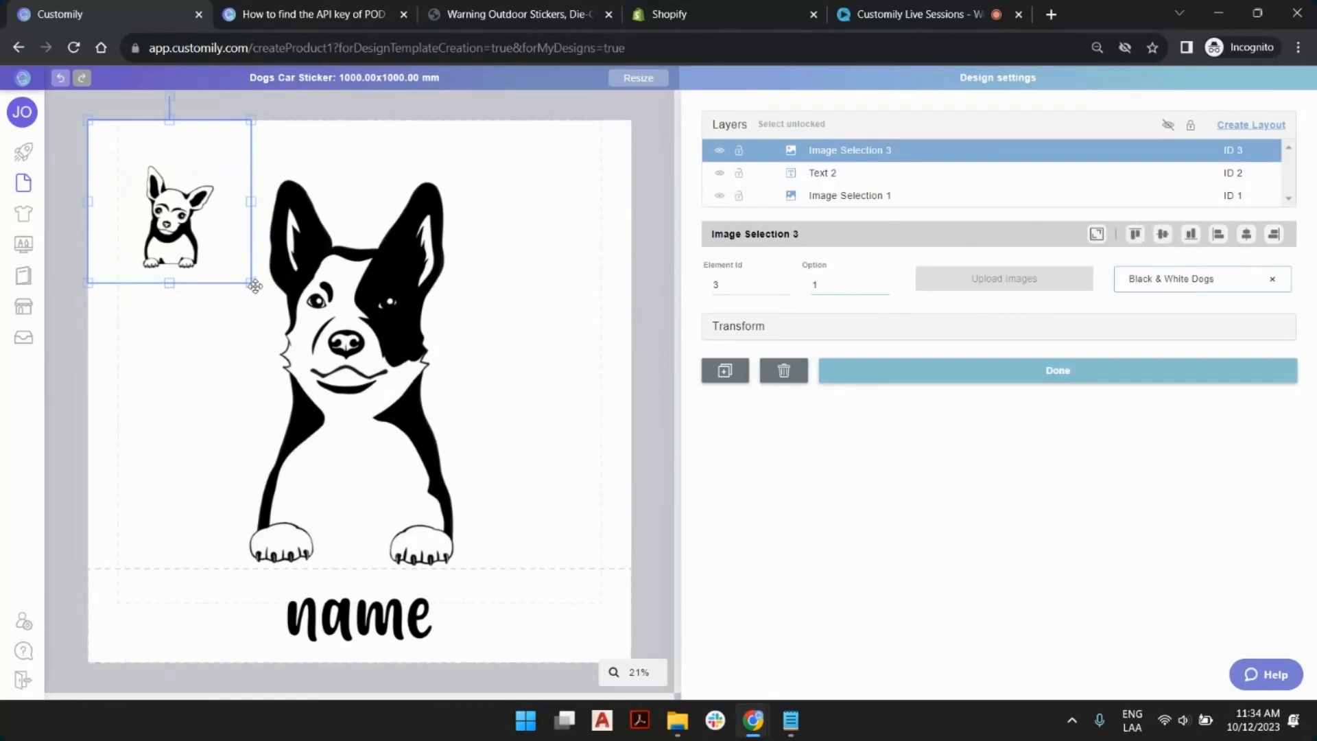
drag(251, 282, 487, 518)
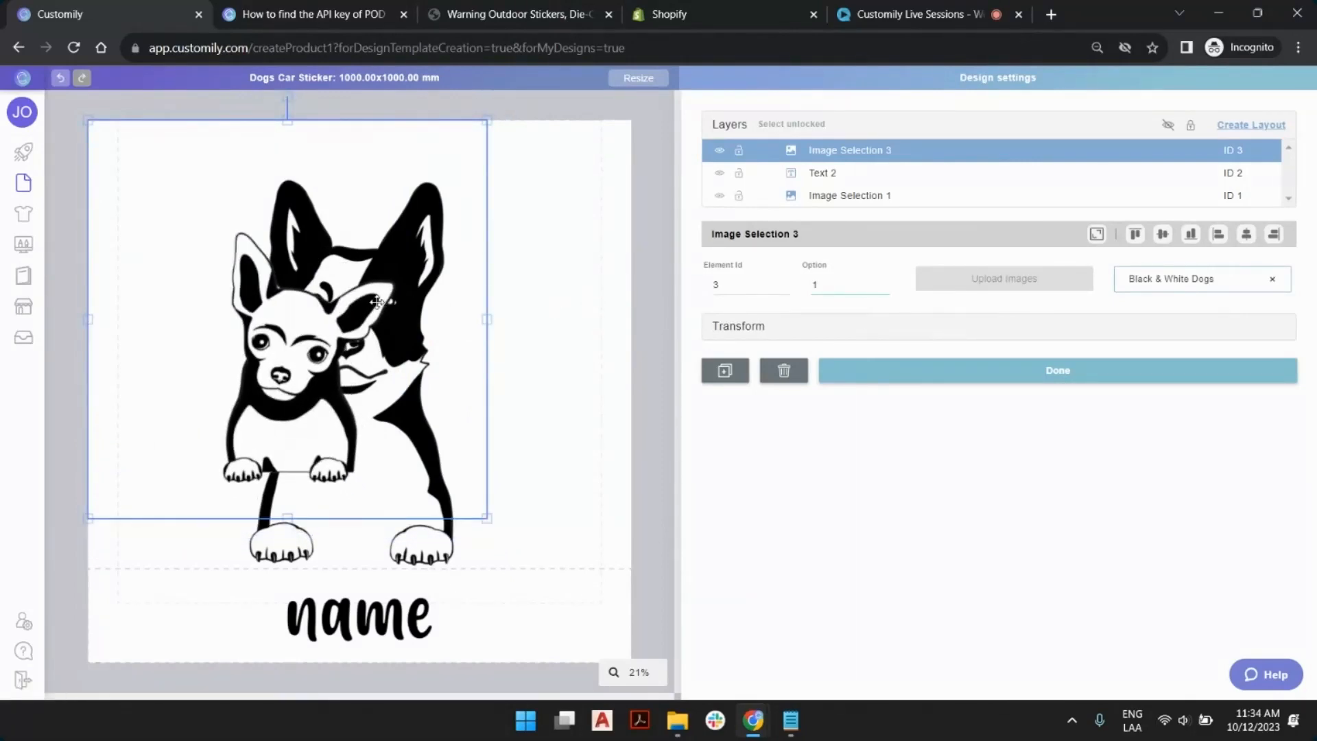
Change the text box's sample text to "ctrl + c" and copy the new dog image.
click(376, 615)
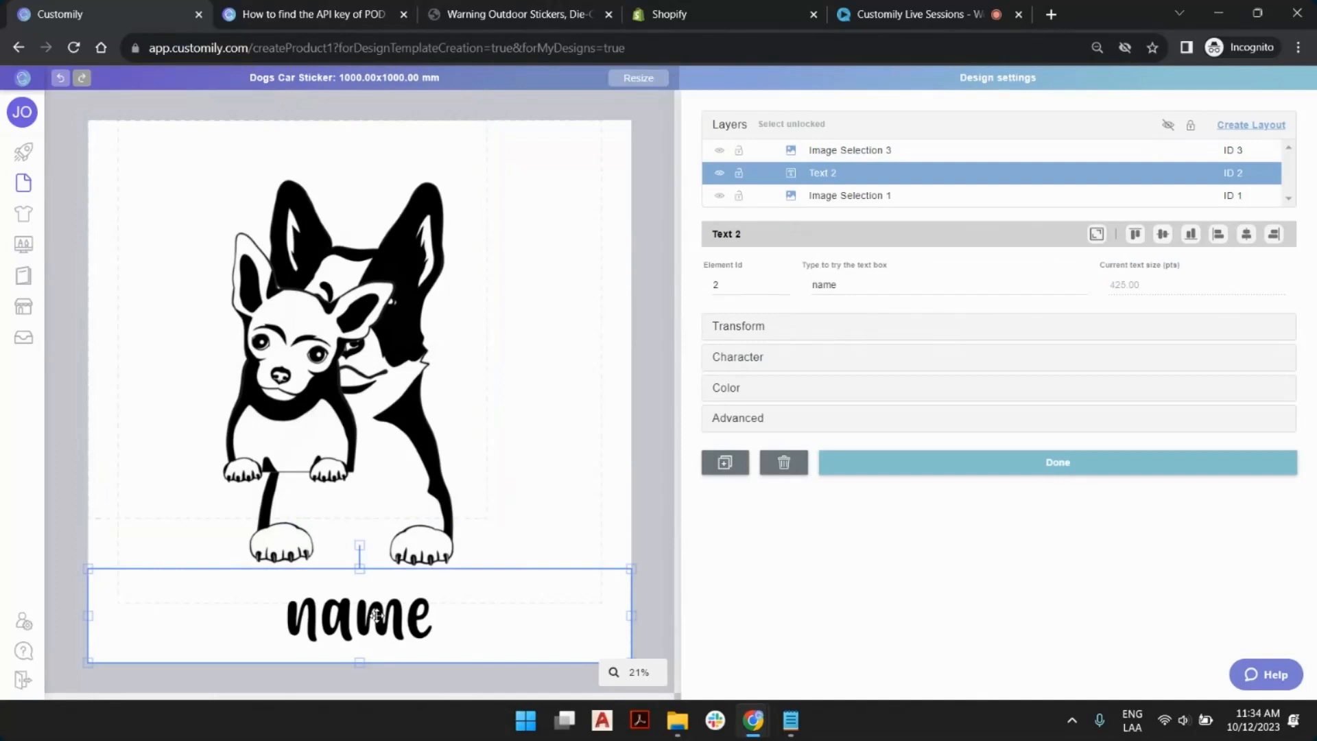
double_click(836, 285)
text(ct)
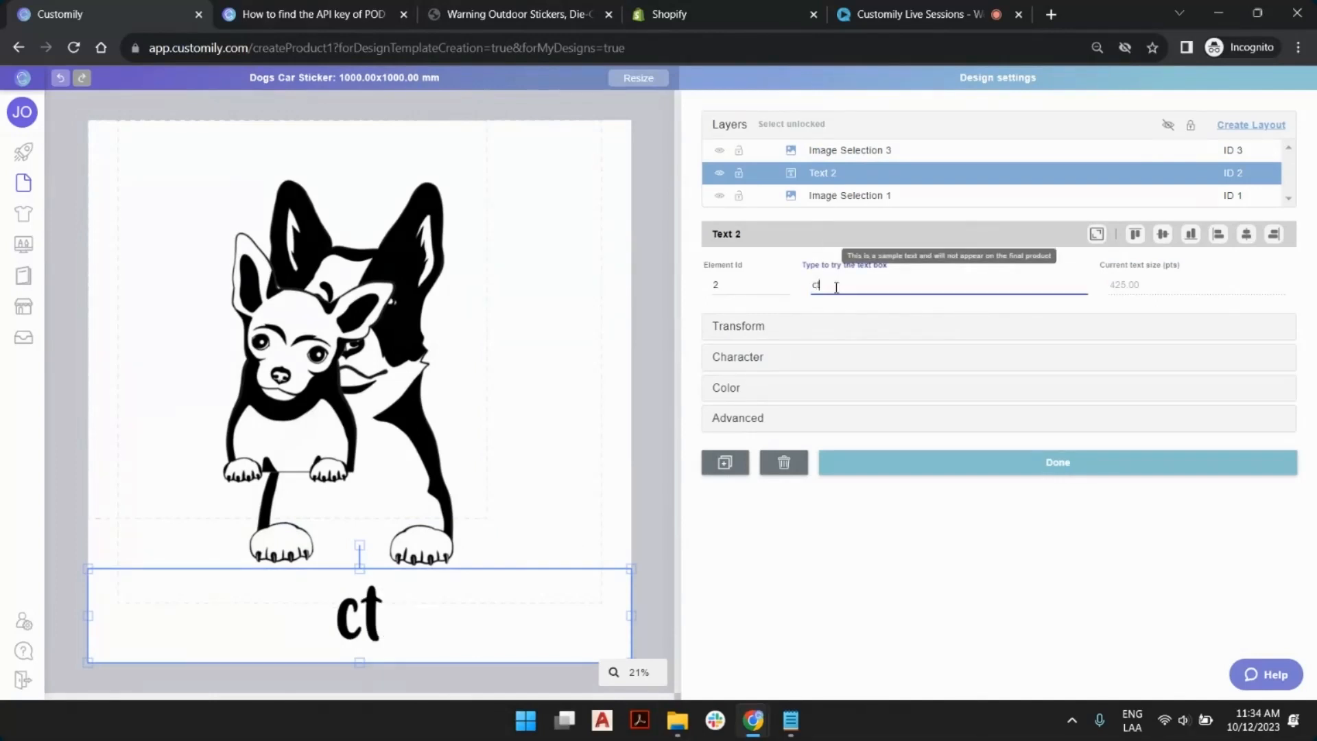
text(l + c)
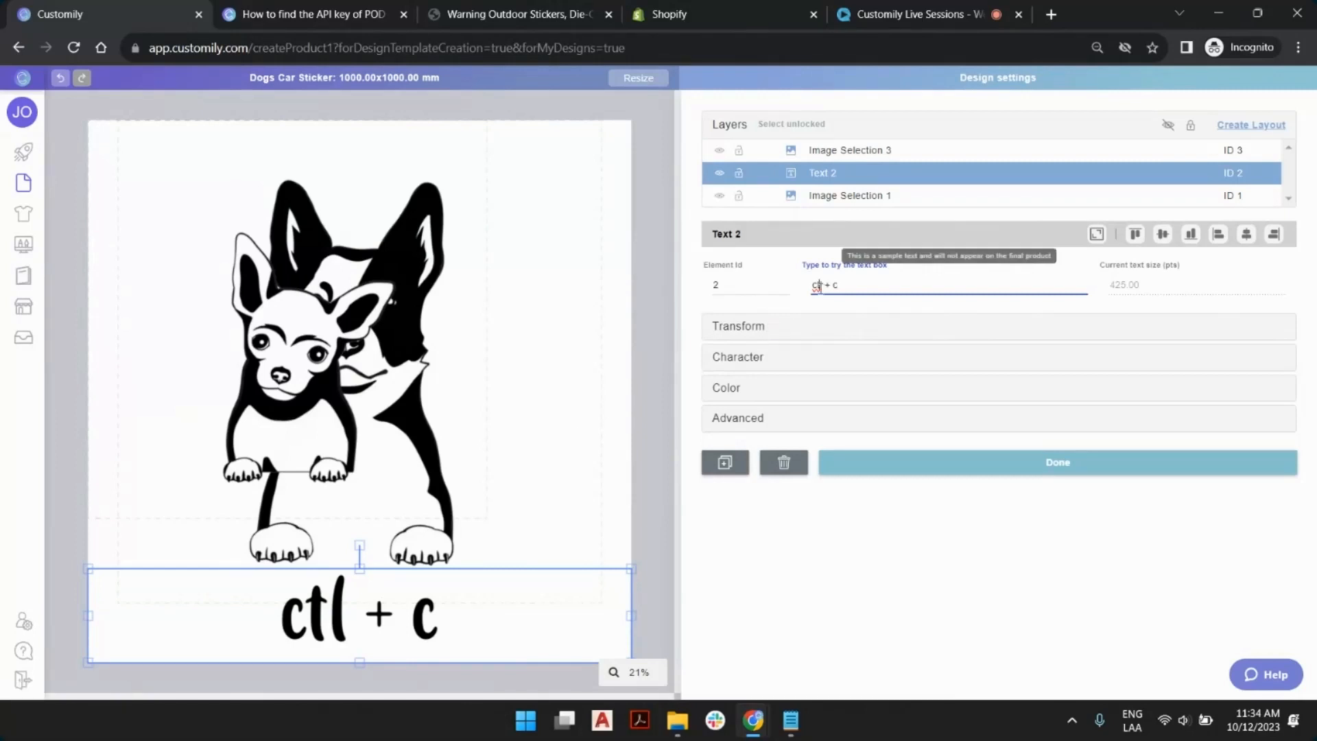
key(Left)
key(Left)
key(Left)
key(Left)
key(Left)
text(r)
click(302, 372)
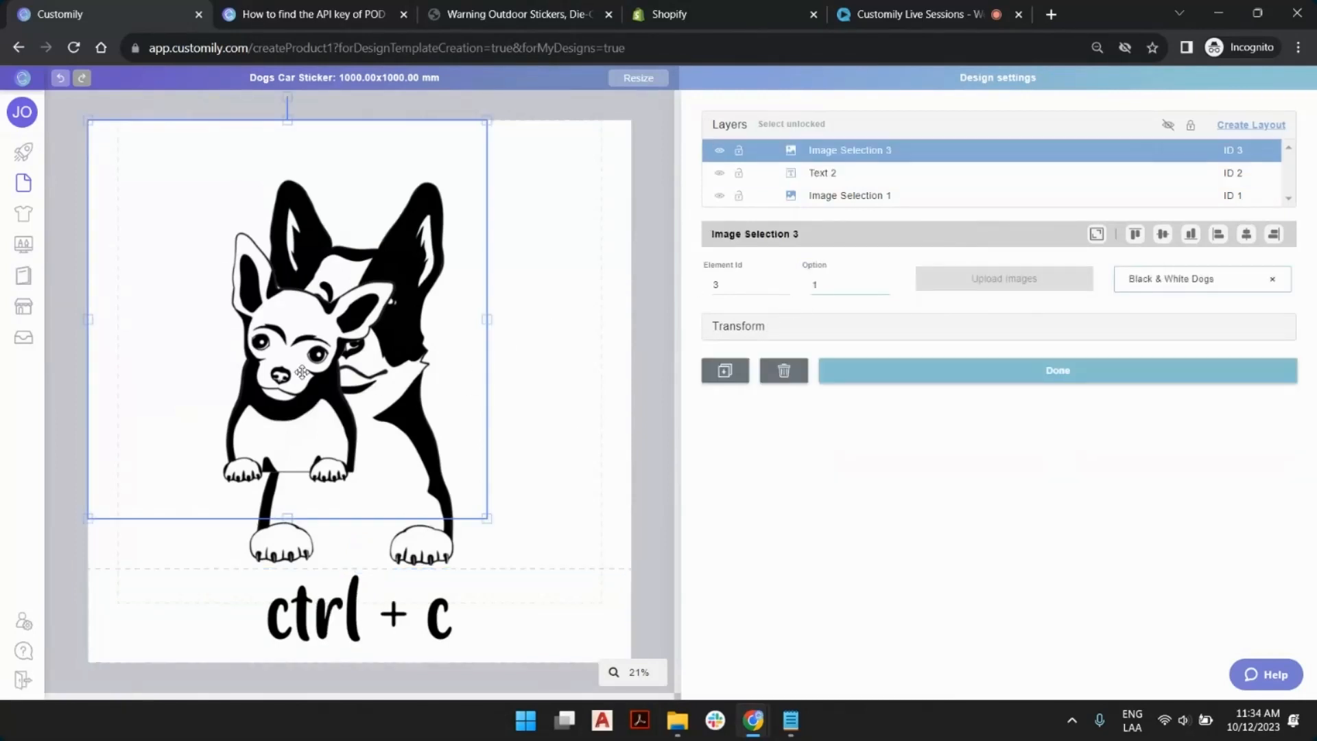
Change the text box's sample text to "ctrl + v".
click(442, 595)
triple_click(838, 284)
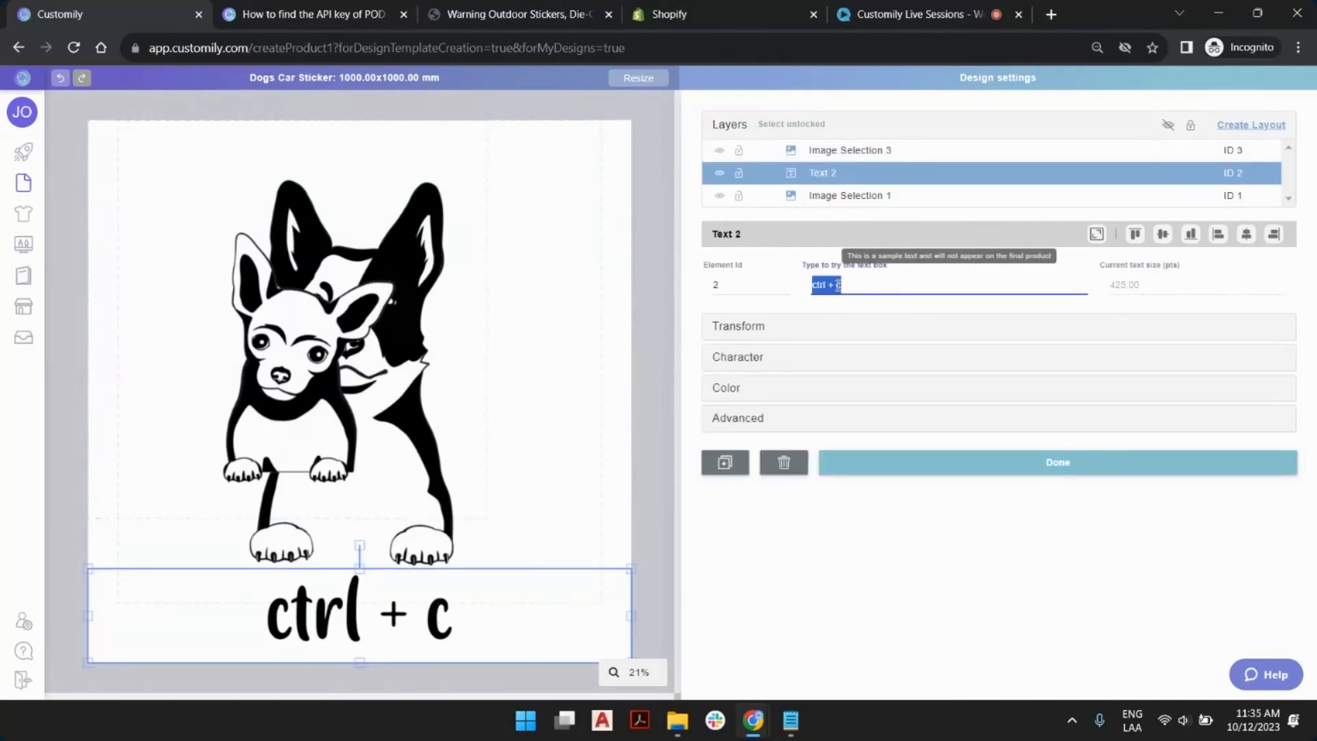
click(838, 285)
text(v)
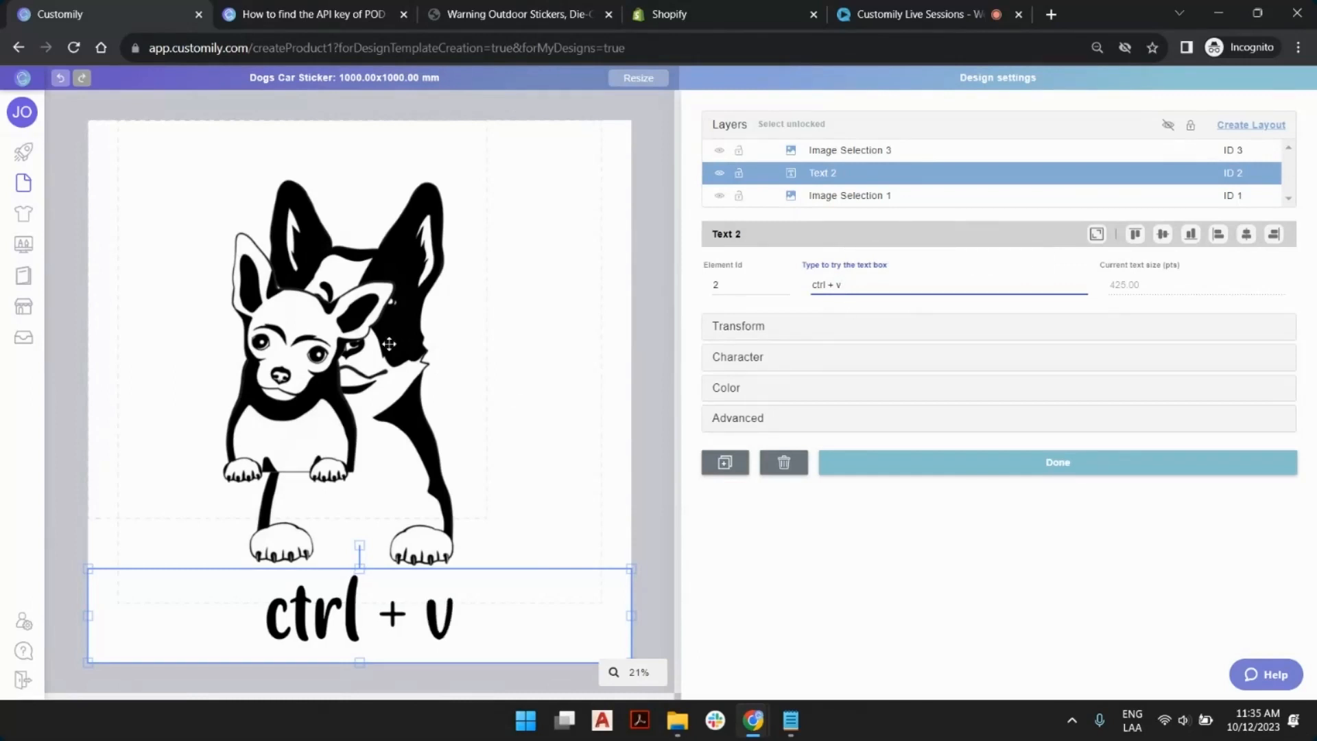
Paste the copied dog image and move the duplicate to the right of its original.
click(625, 275)
key(ctrl+v)
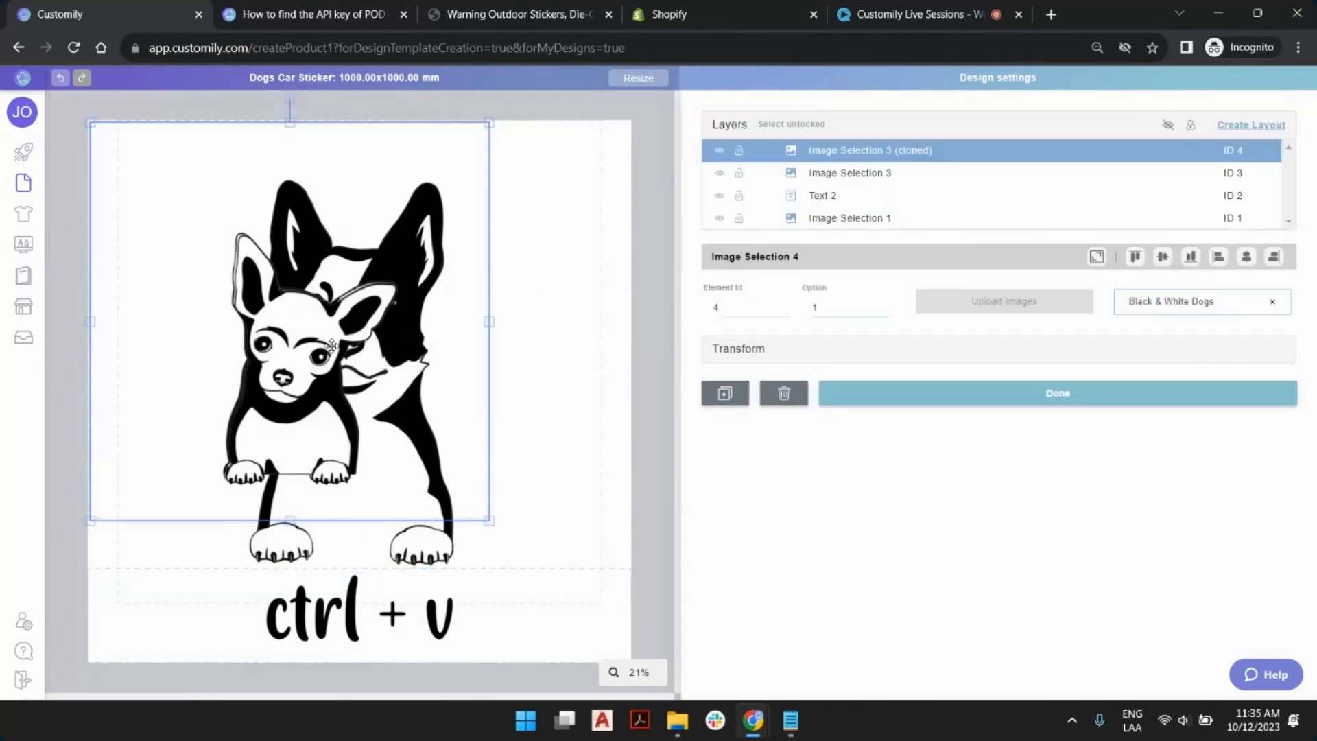
mouse_move(329, 346)
mouse_down()
mouse_move(498, 353)
mouse_move(480, 355)
mouse_up()
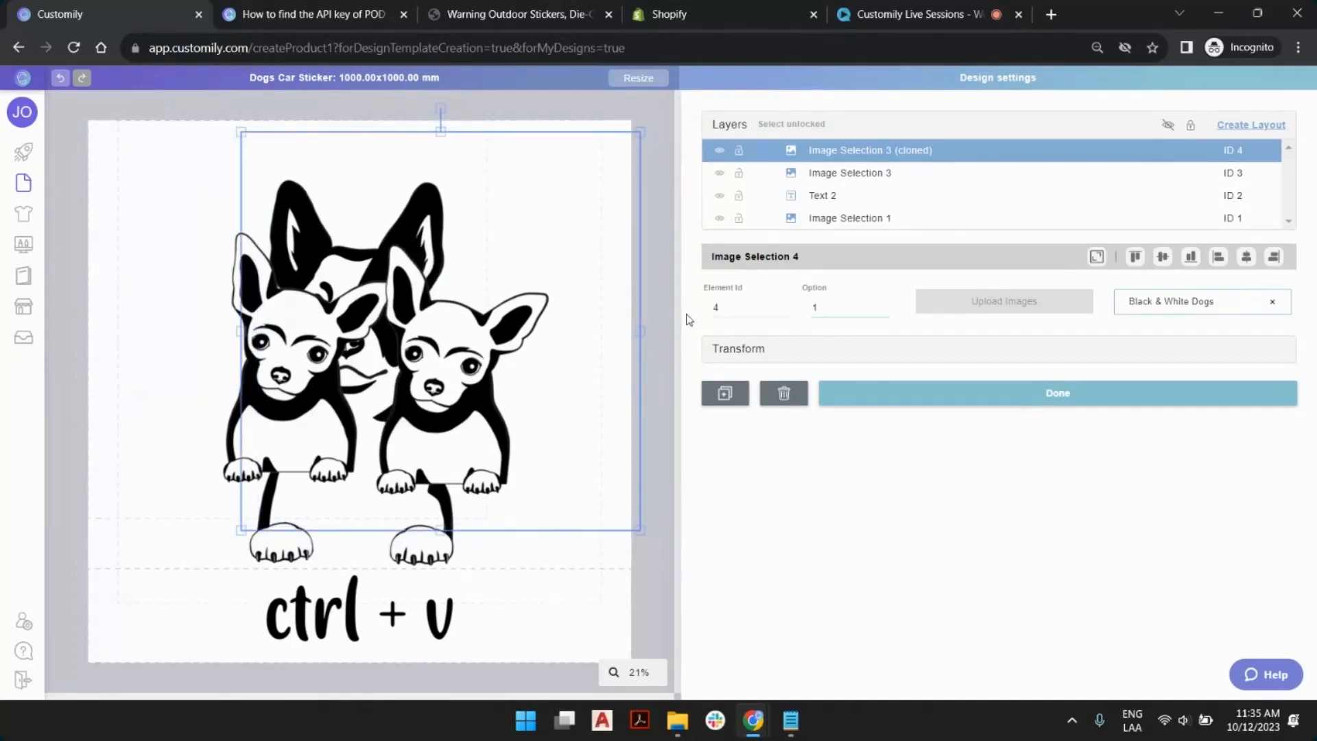
Shrink both small dog images together, then align the original to the canvas's left edge and the duplicate to its right edge.
shift+click(197, 327)
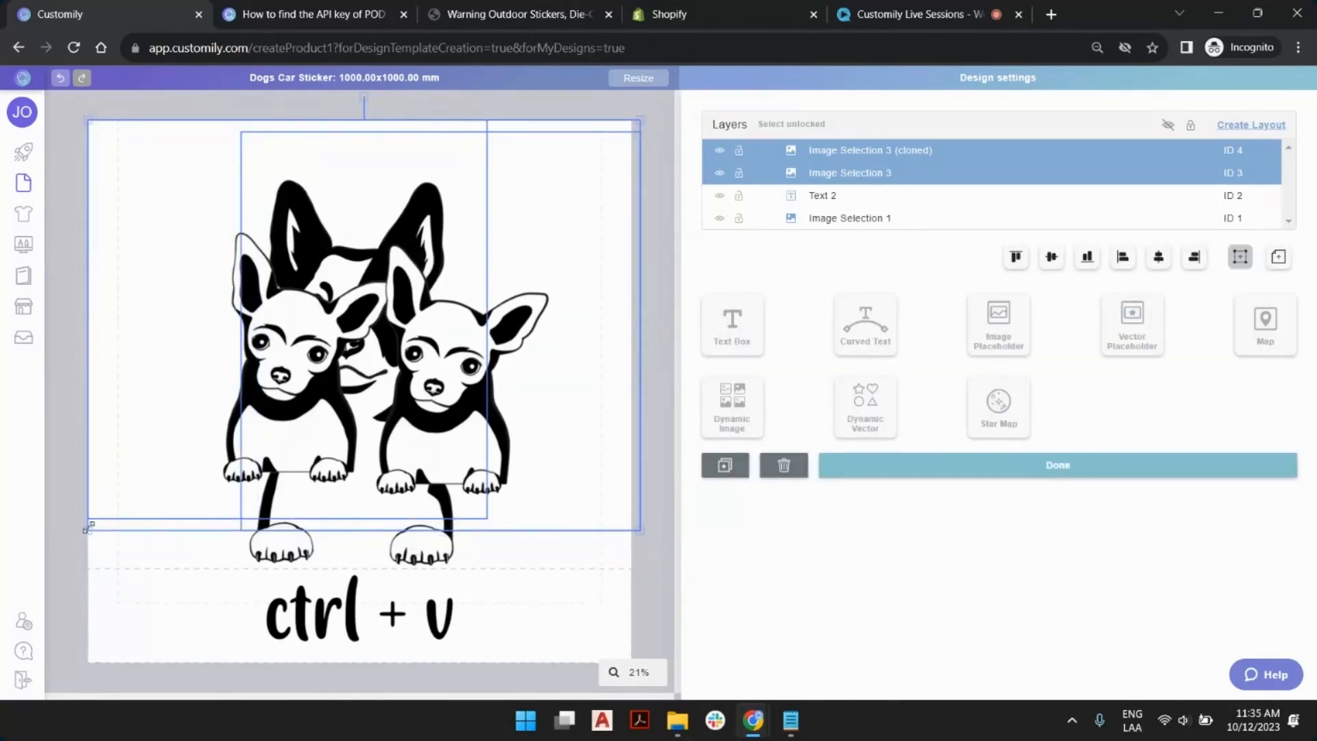
drag(89, 527, 144, 489)
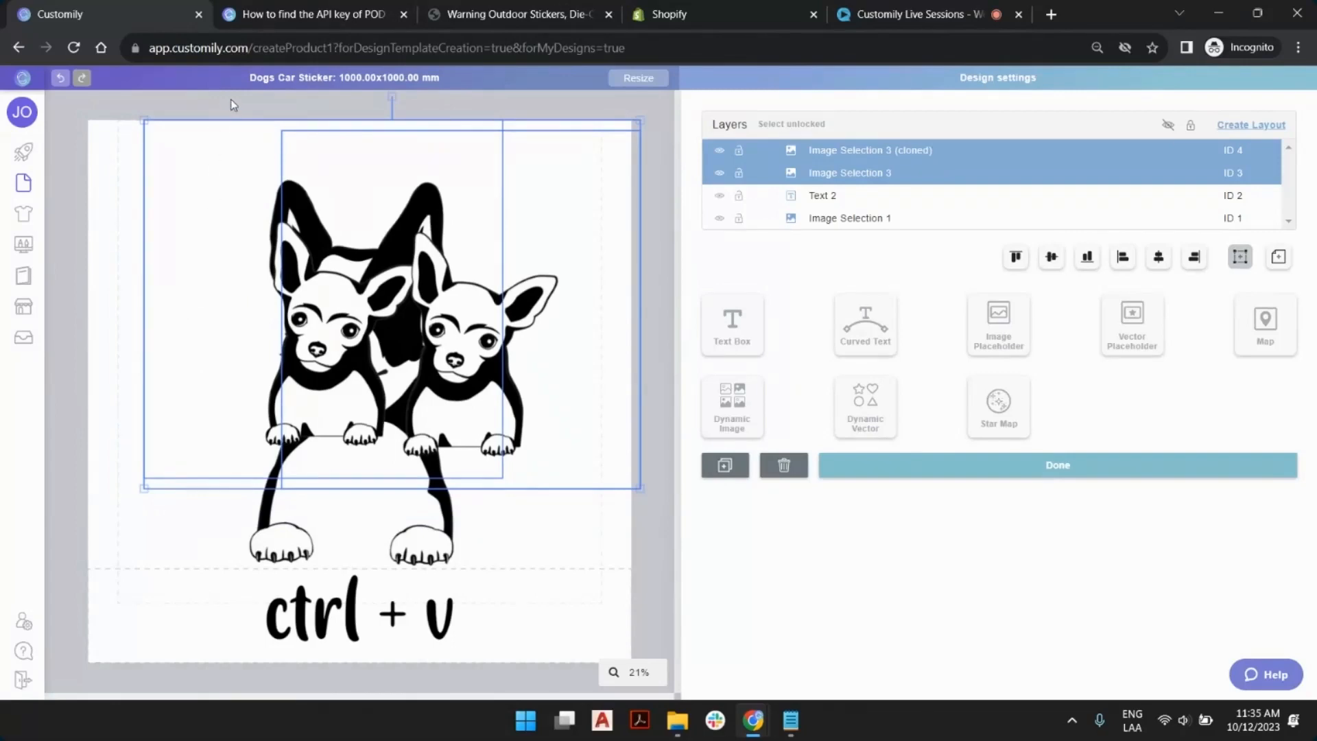
click(215, 250)
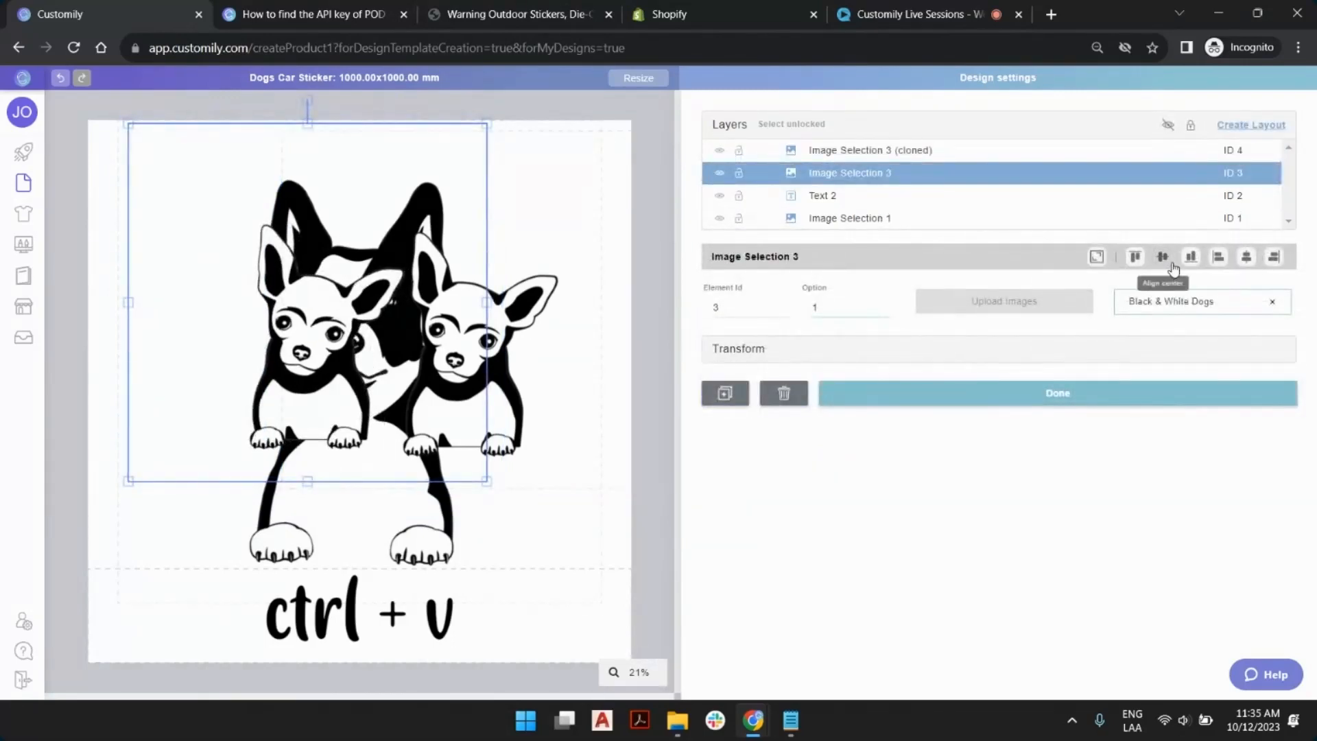
click(1219, 261)
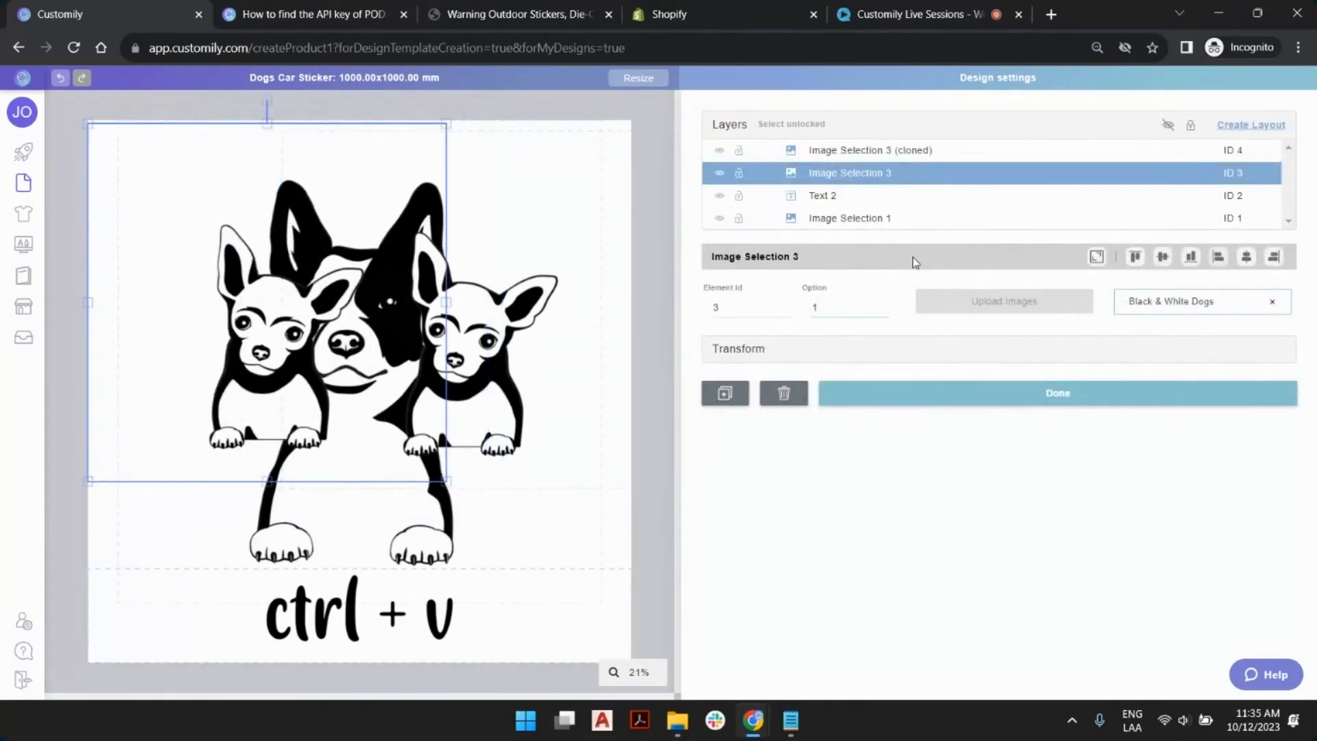
click(512, 306)
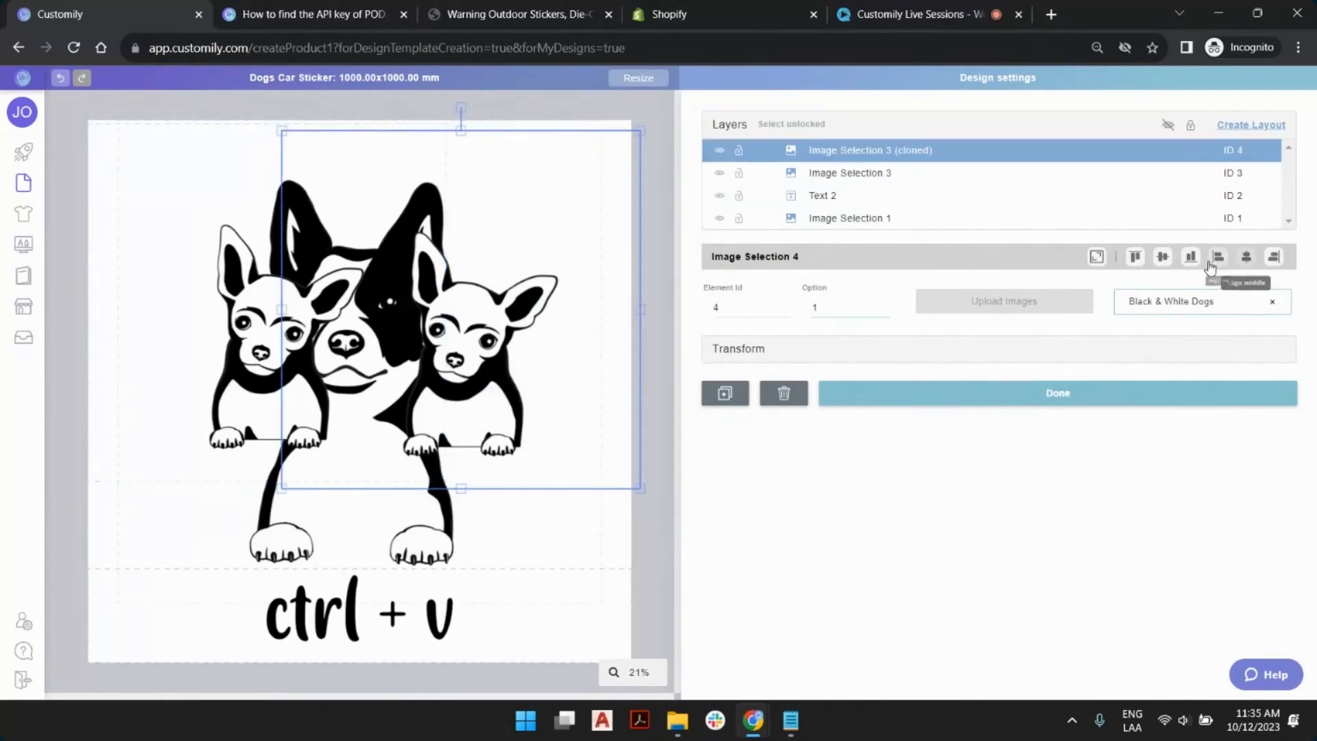
click(1271, 265)
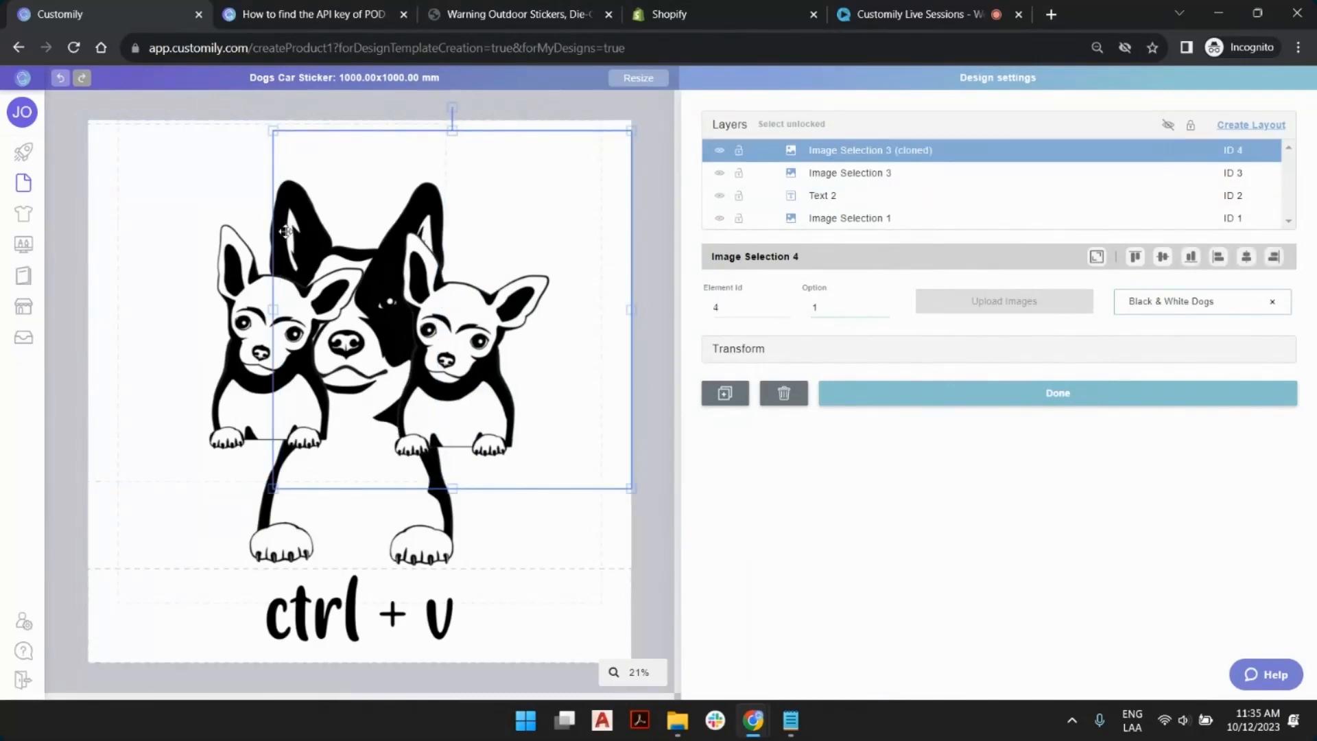
Align the two small dog images to each other's vertical middle and move them down to just above the text.
shift+click(205, 238)
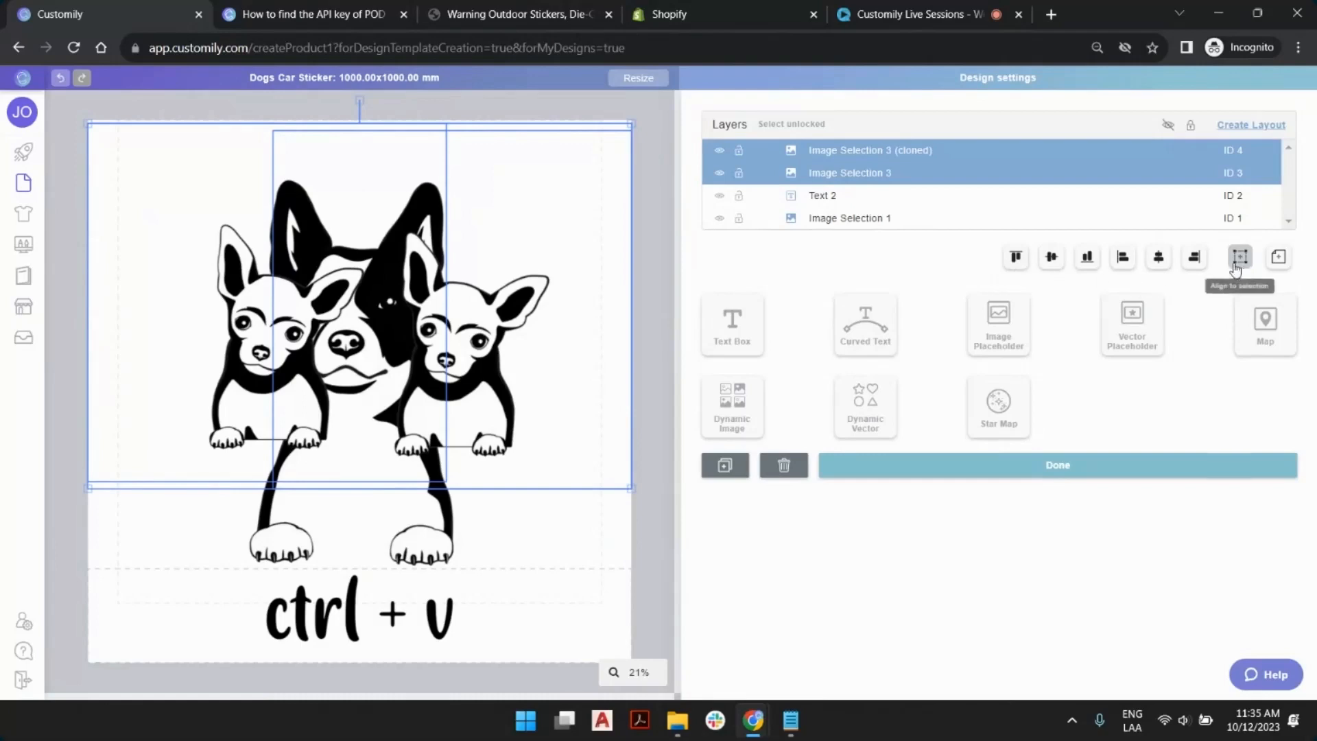
click(1051, 260)
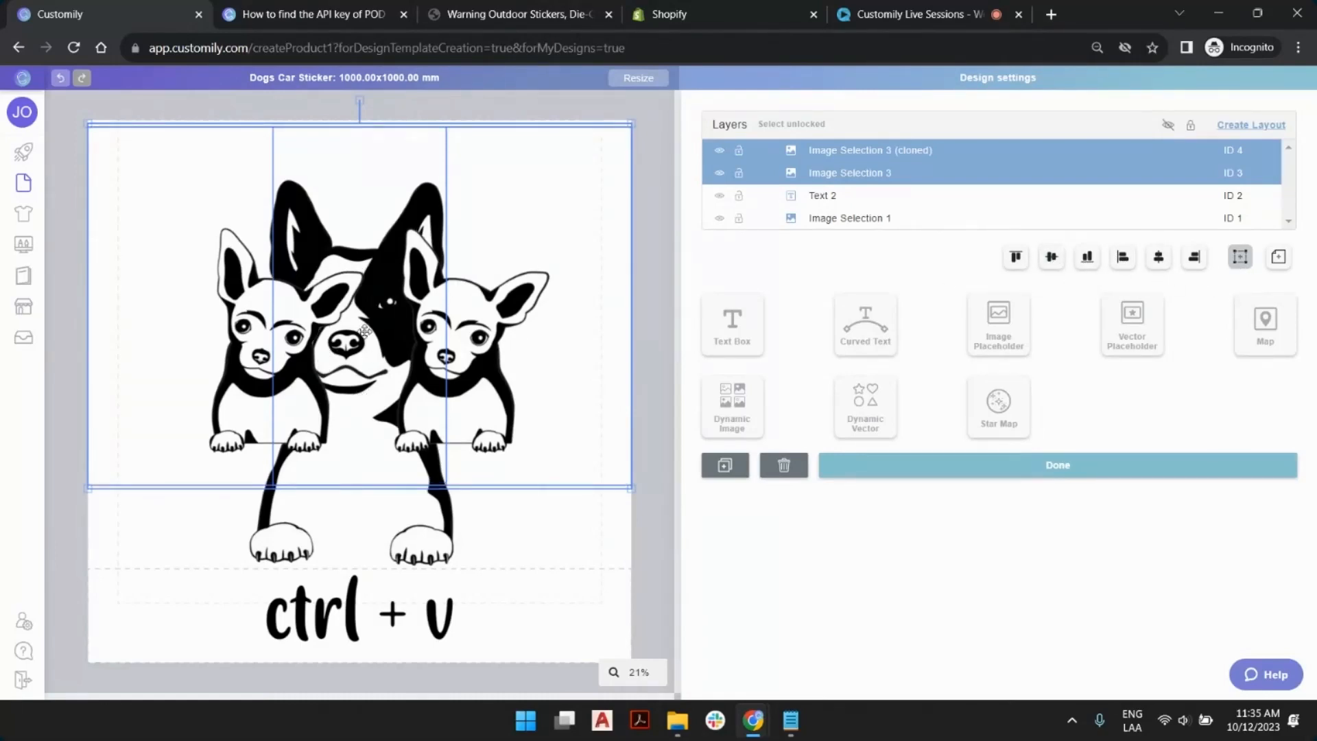
drag(365, 331, 363, 437)
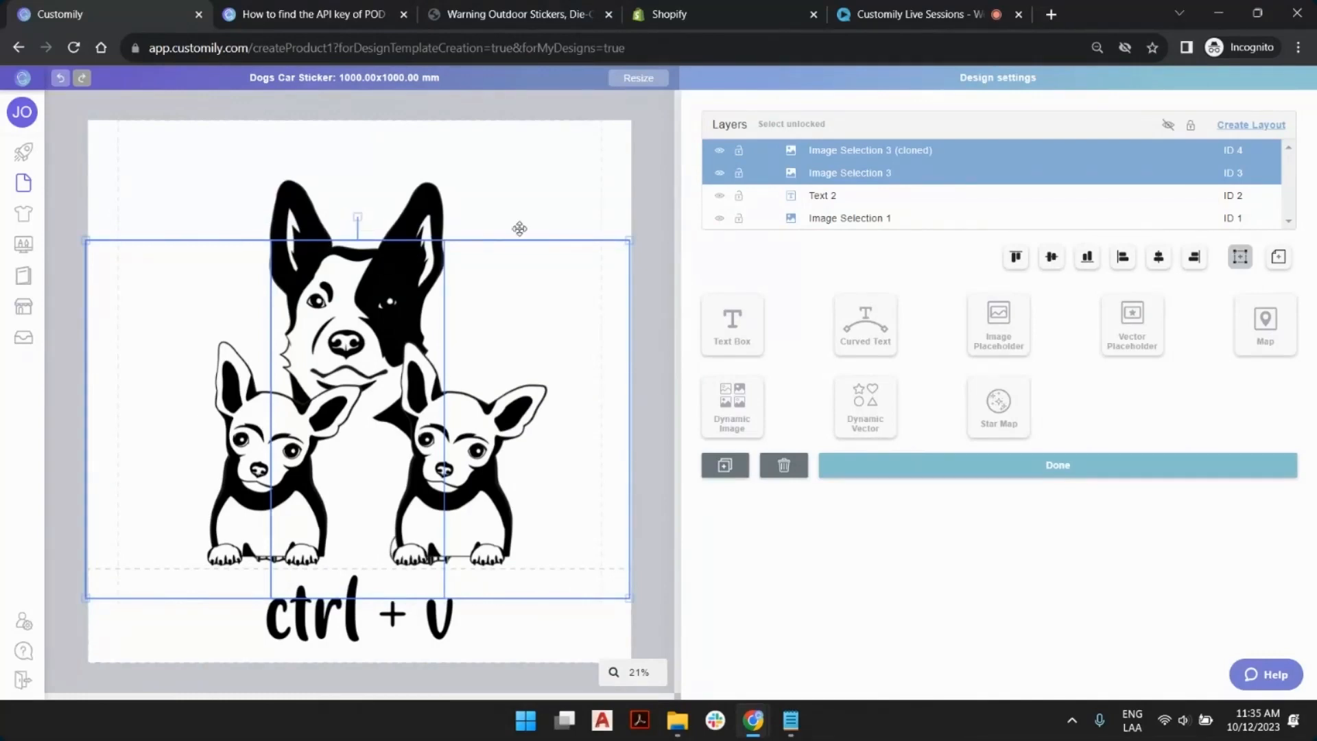
Try to stretch the right-hand small dog's image box up to the canvas's upper edge.
click(637, 234)
click(457, 248)
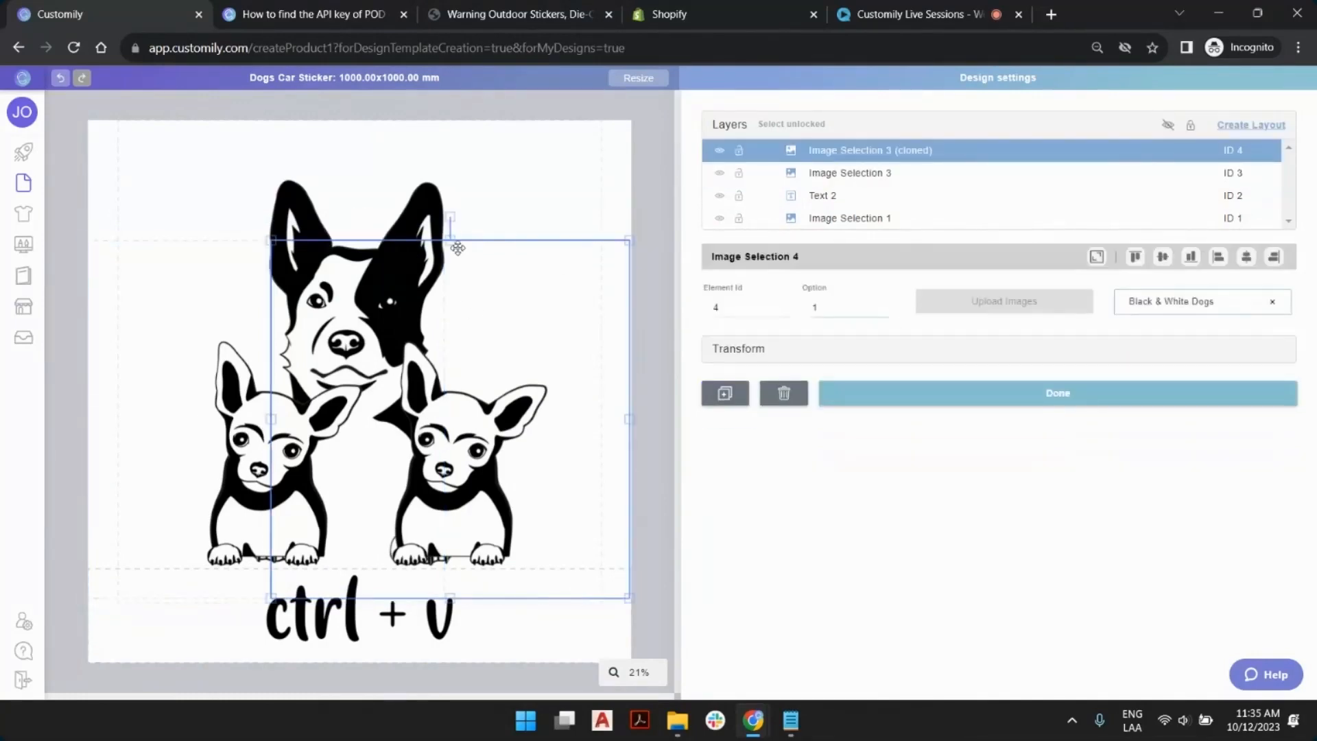
drag(451, 241, 451, 123)
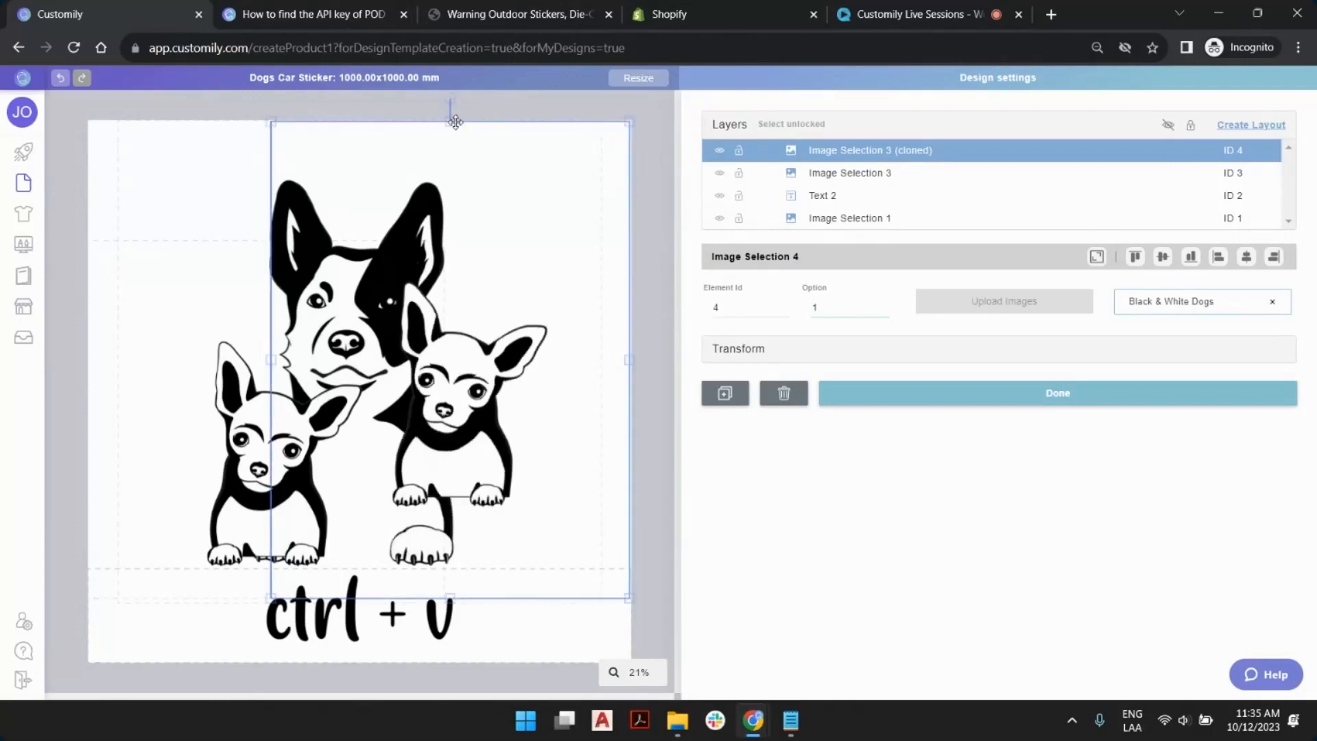
key(ctrl+z)
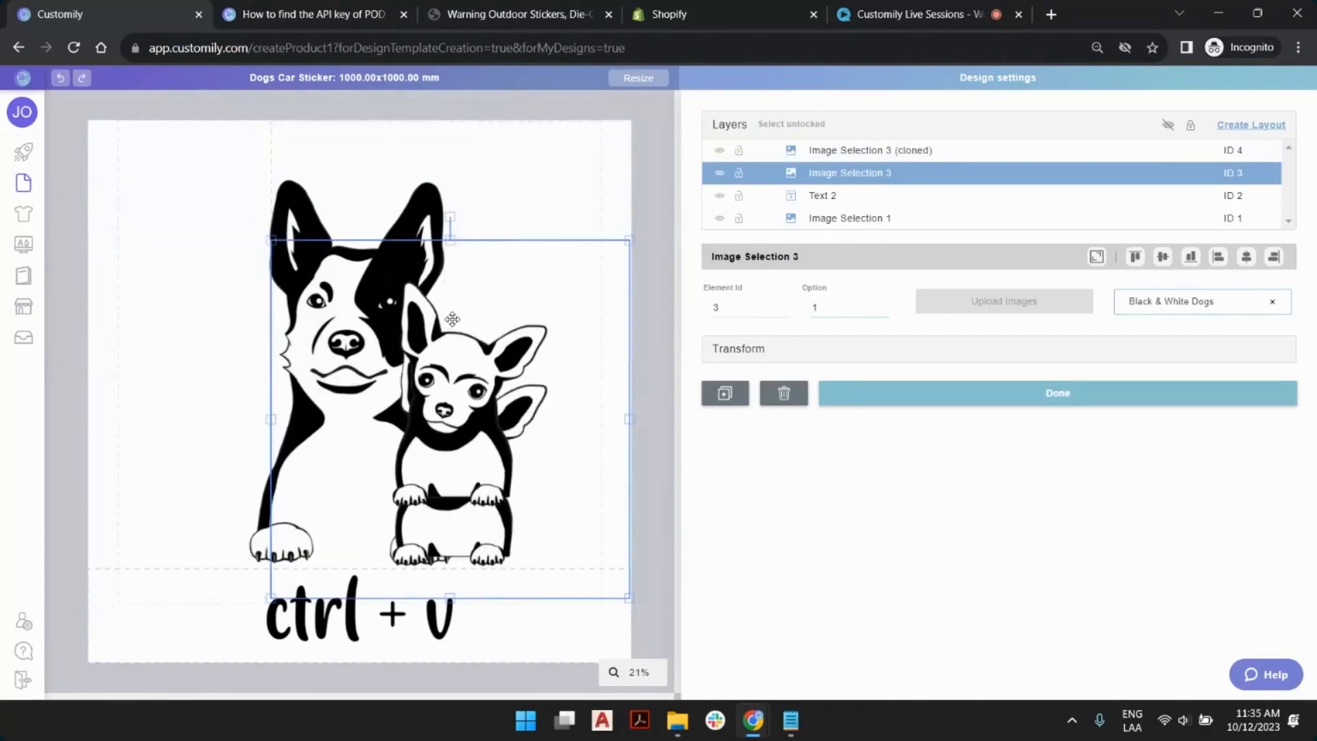
click(82, 77)
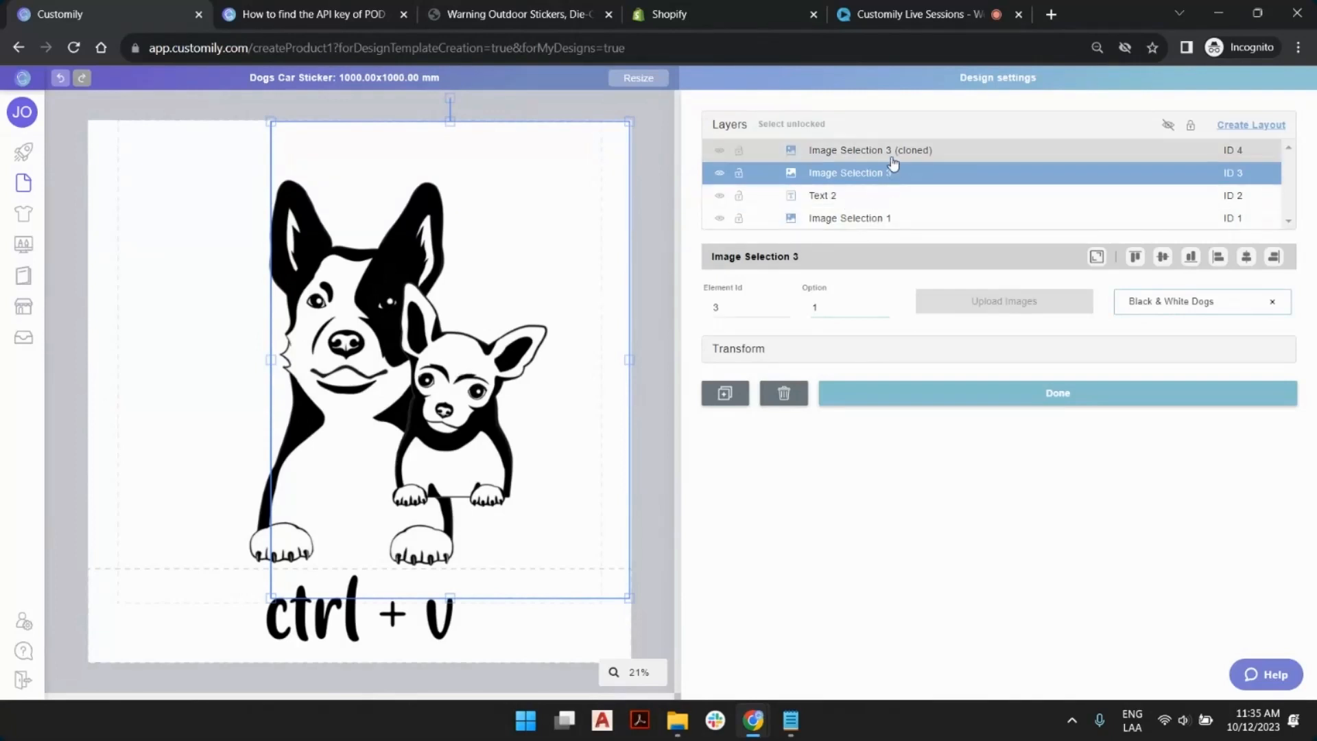
Try moving the two small dog images individually so they stand side by side in front of the large dog.
click(891, 151)
drag(475, 357, 337, 360)
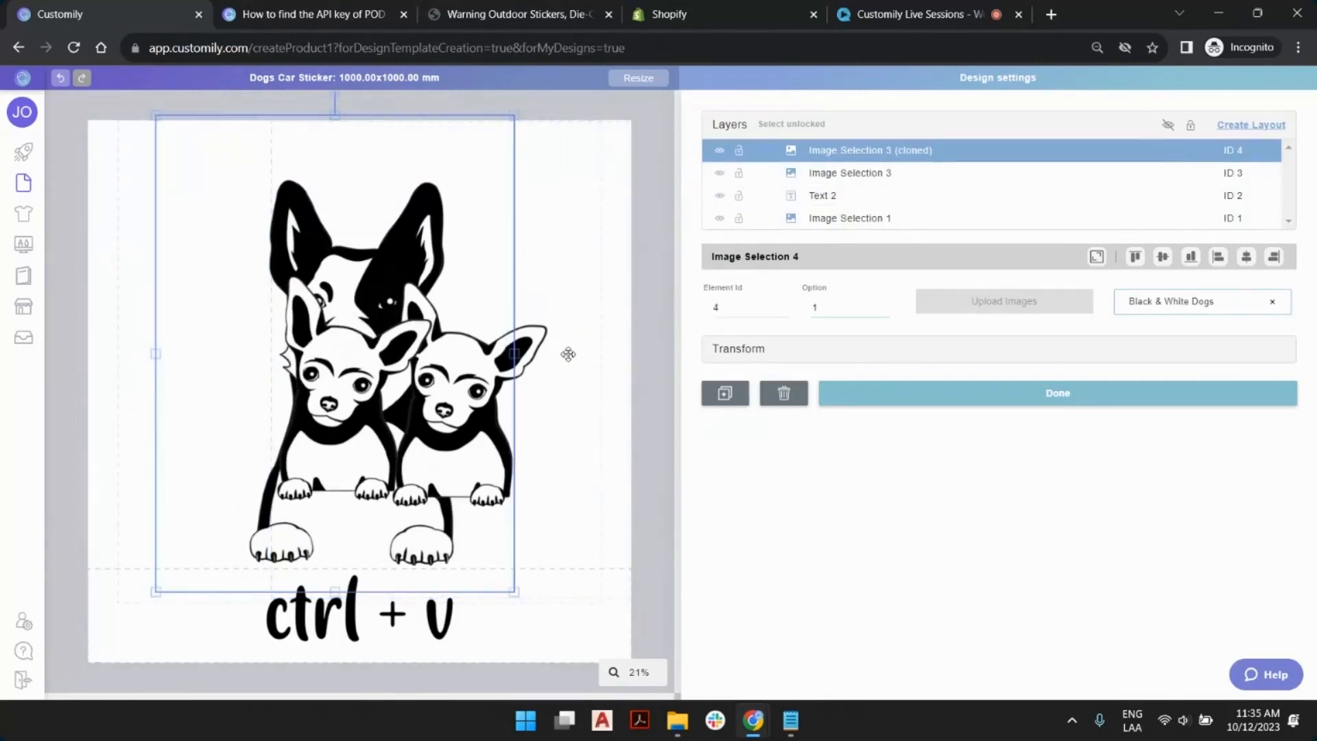
mouse_move(572, 352)
mouse_down()
mouse_move(371, 351)
mouse_move(424, 350)
mouse_up()
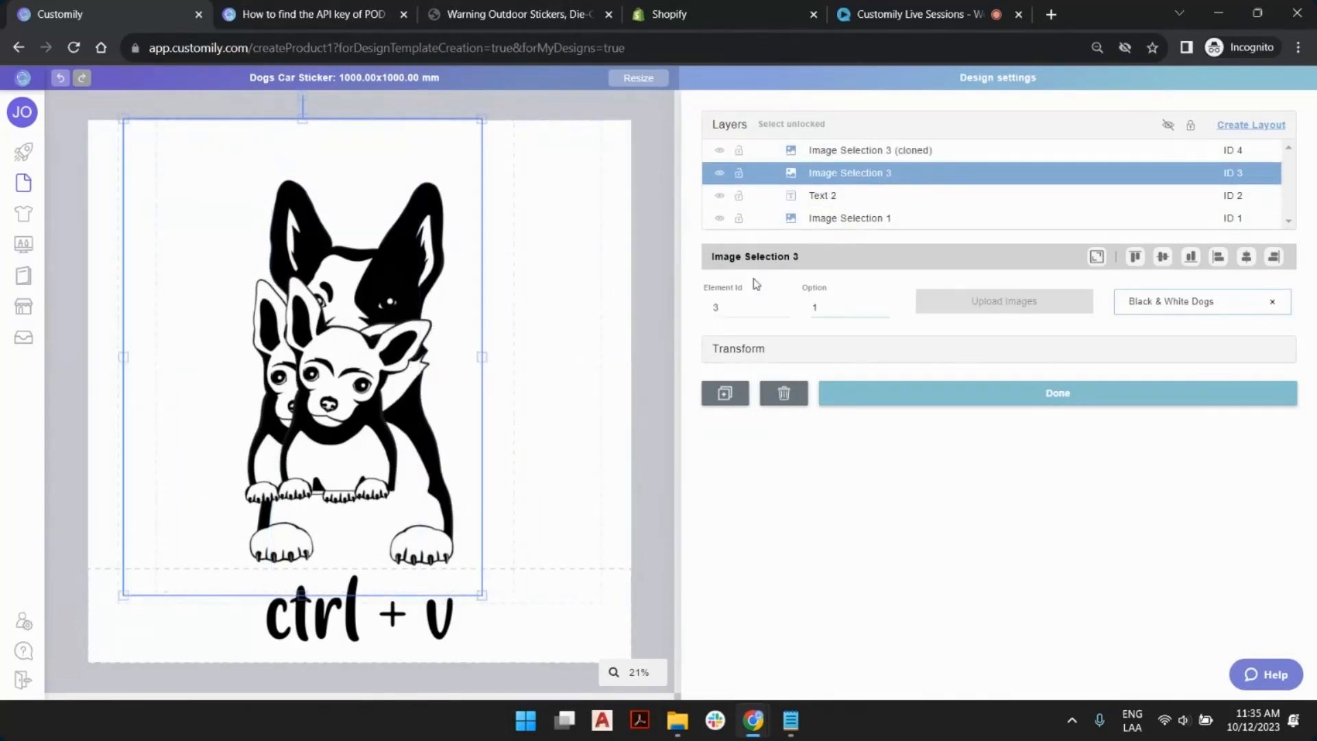
drag(422, 256, 528, 294)
Undo the recent moves, stretch and vertical alignment of the two small dog images, staying in the template editor.
click(60, 80)
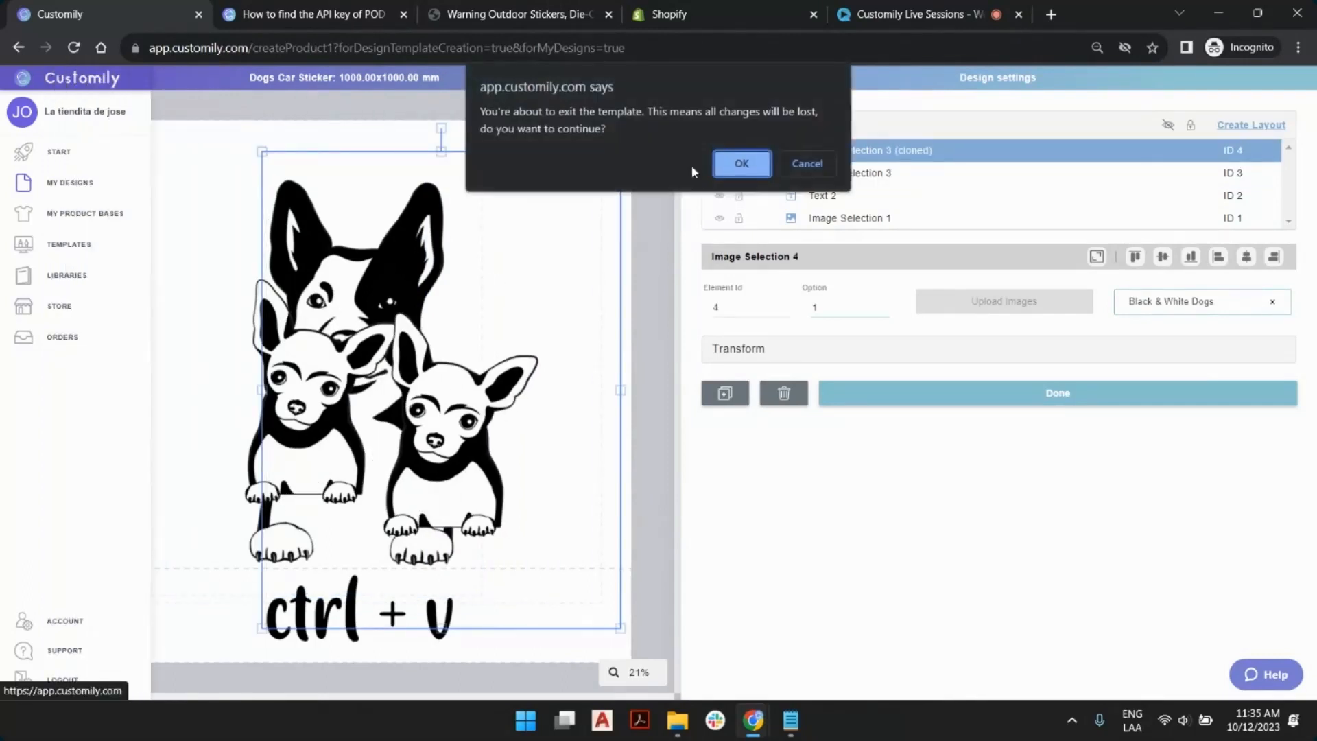
click(809, 165)
click(60, 78)
click(61, 79)
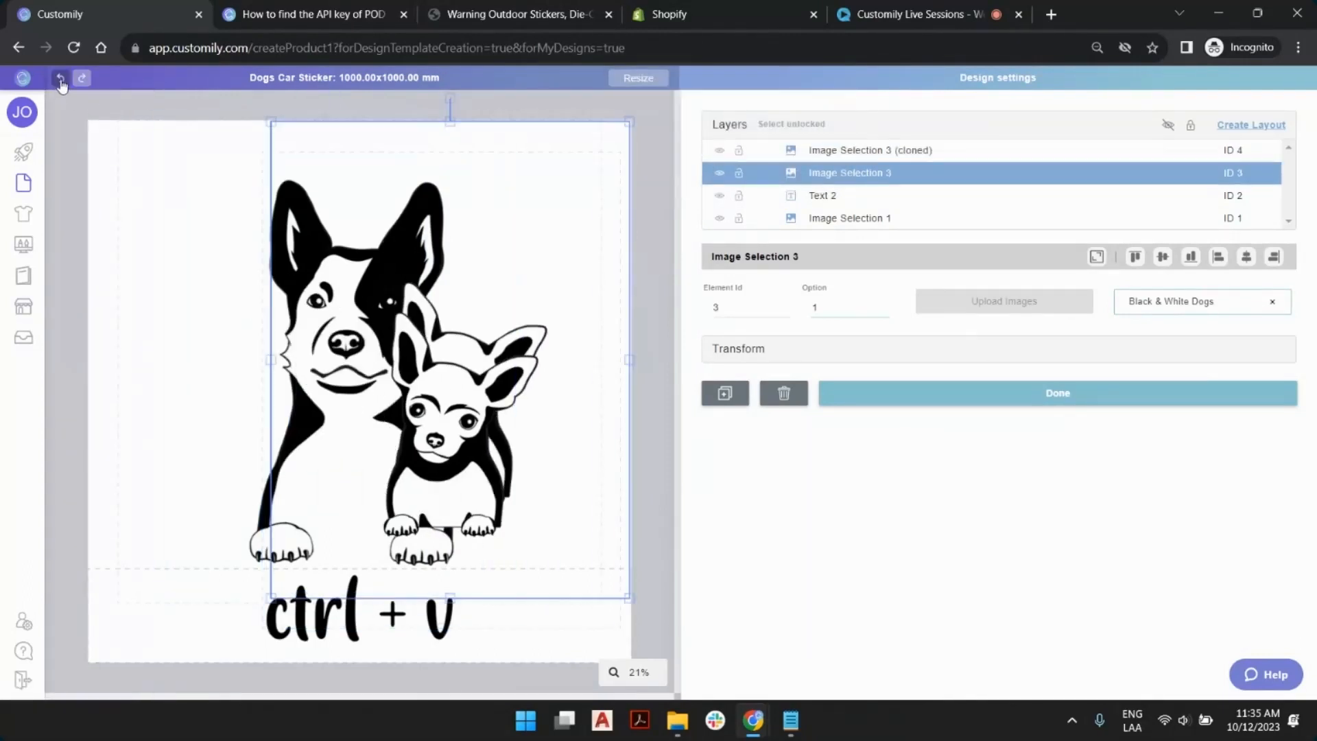
click(60, 79)
click(60, 80)
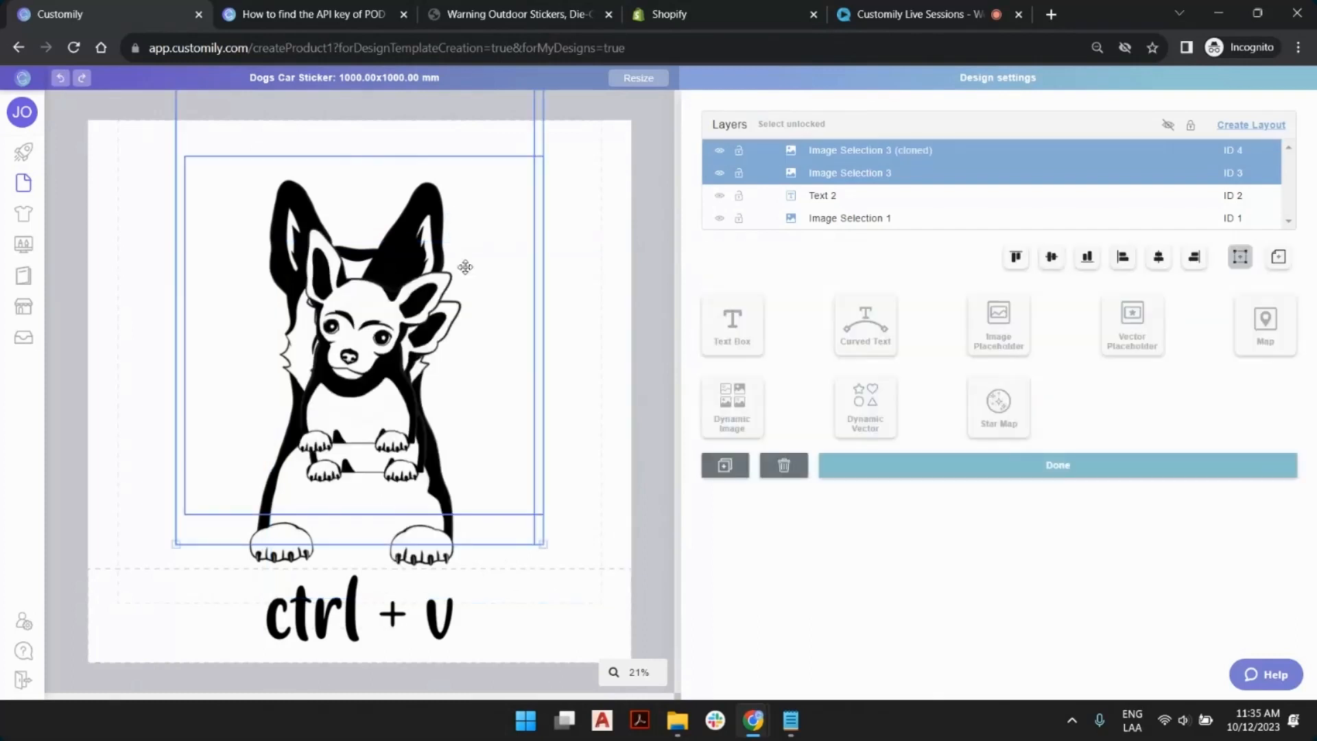
click(60, 80)
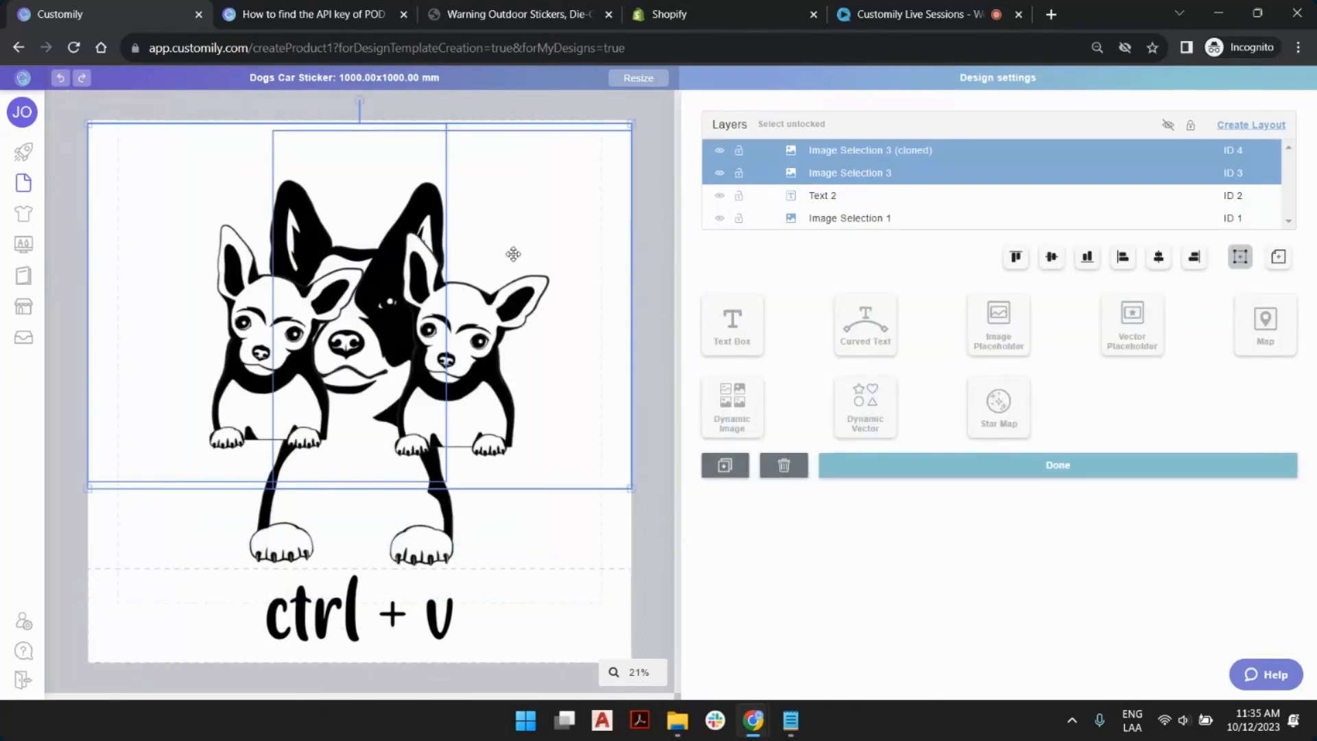
Move both small dog images down to just above the text and center the pair horizontally on the canvas.
drag(454, 289, 416, 400)
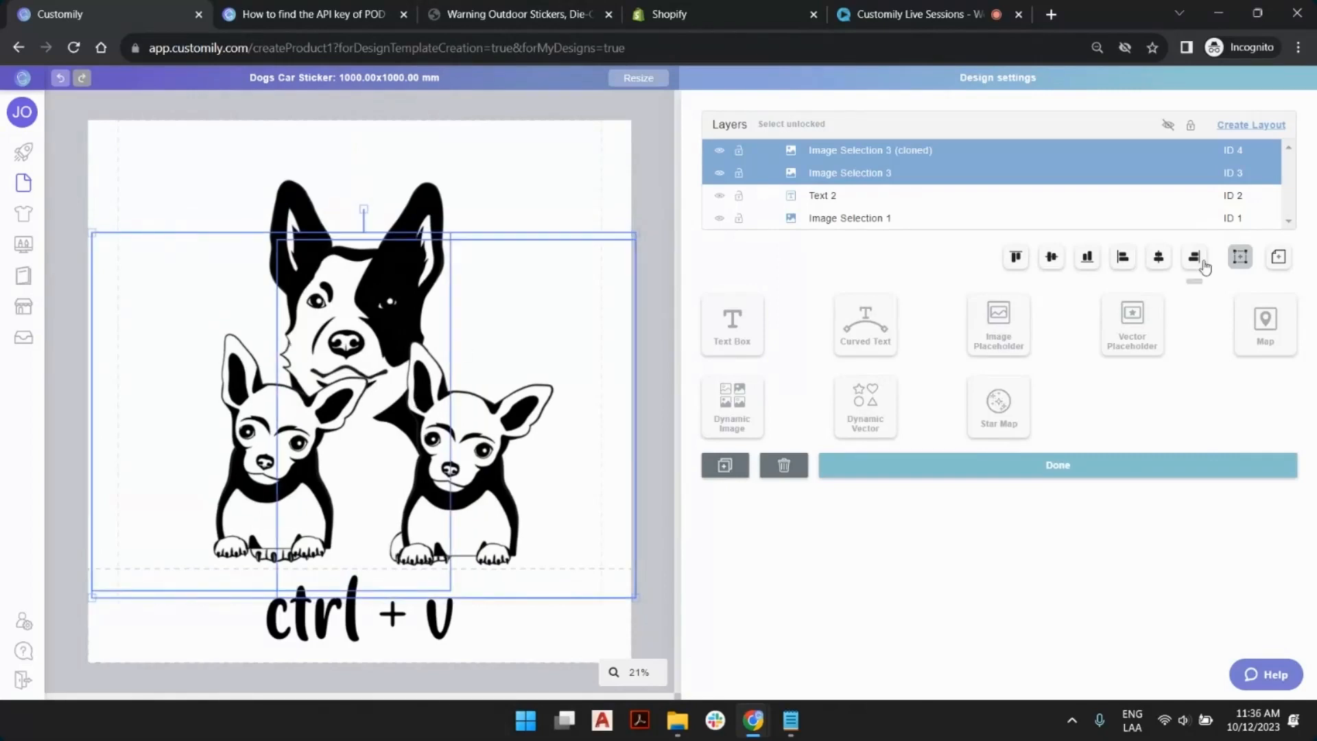
click(1275, 262)
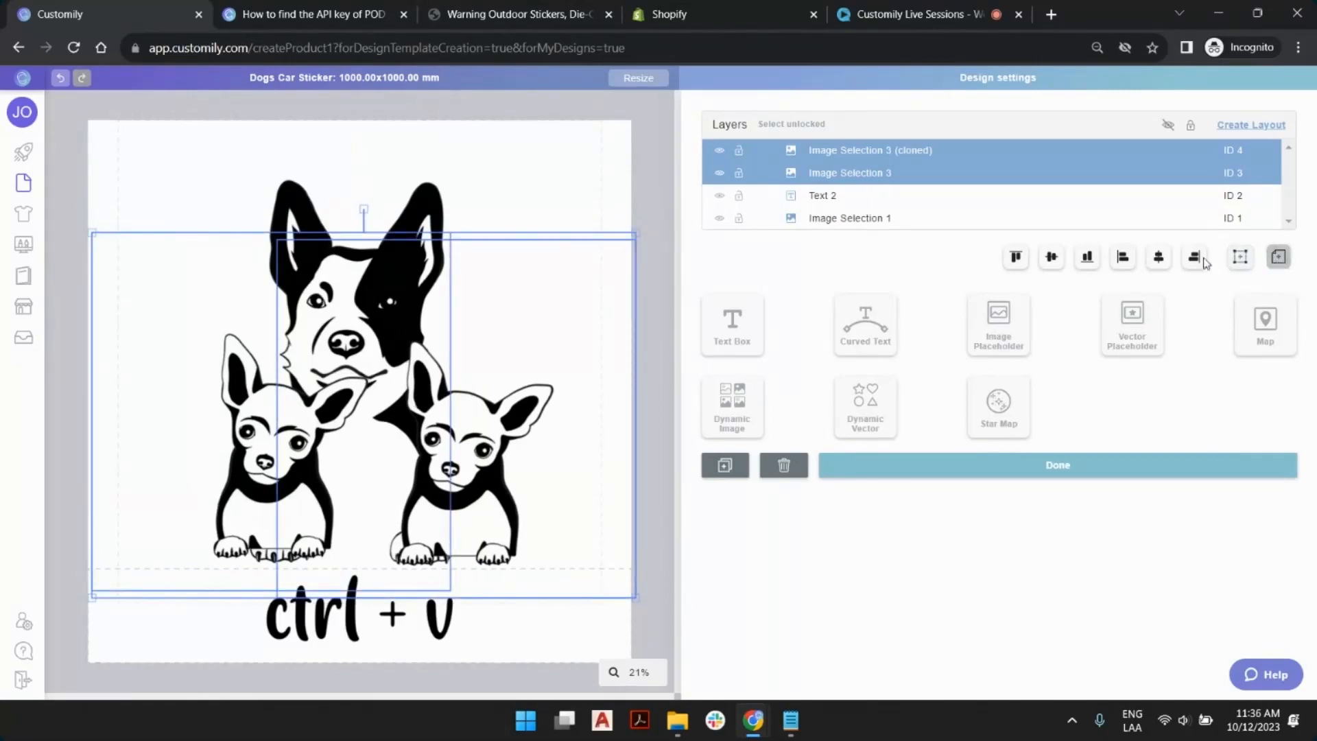
click(1158, 258)
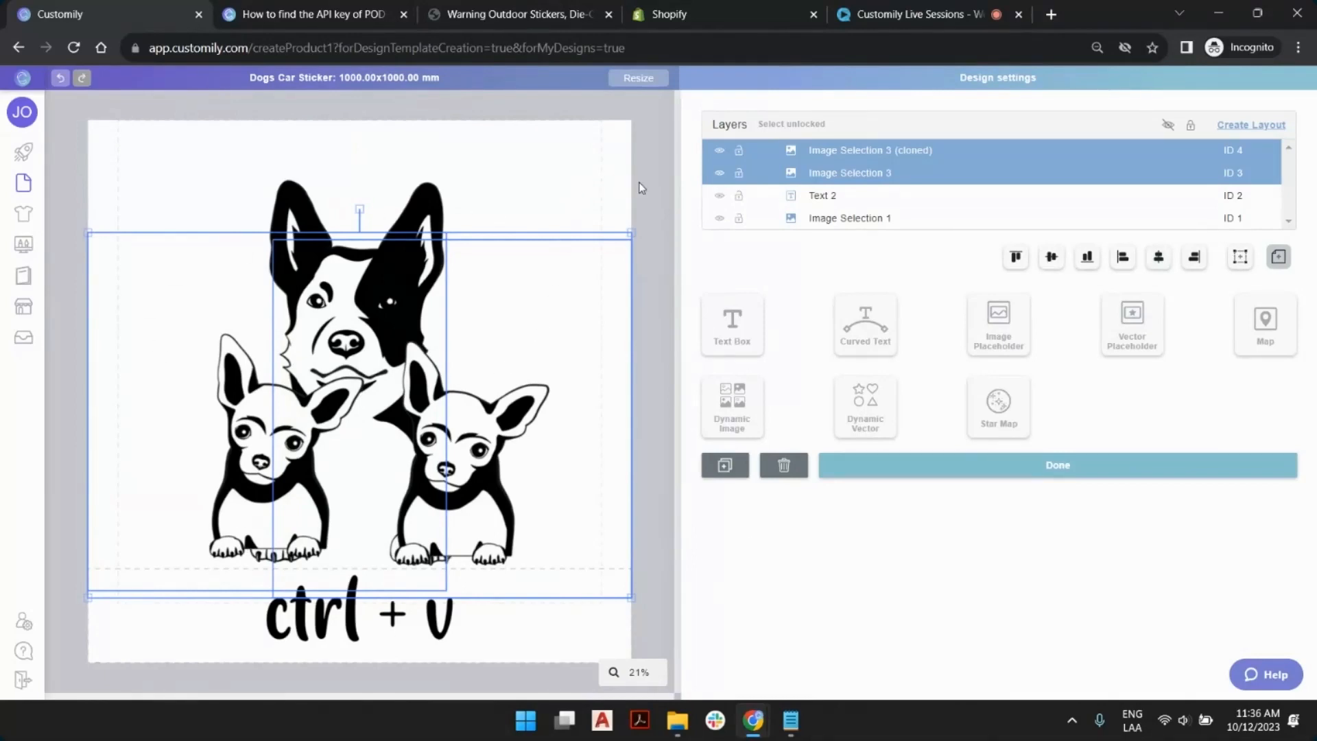
Rename the text layer "1 Dog Name".
click(852, 174)
click(838, 197)
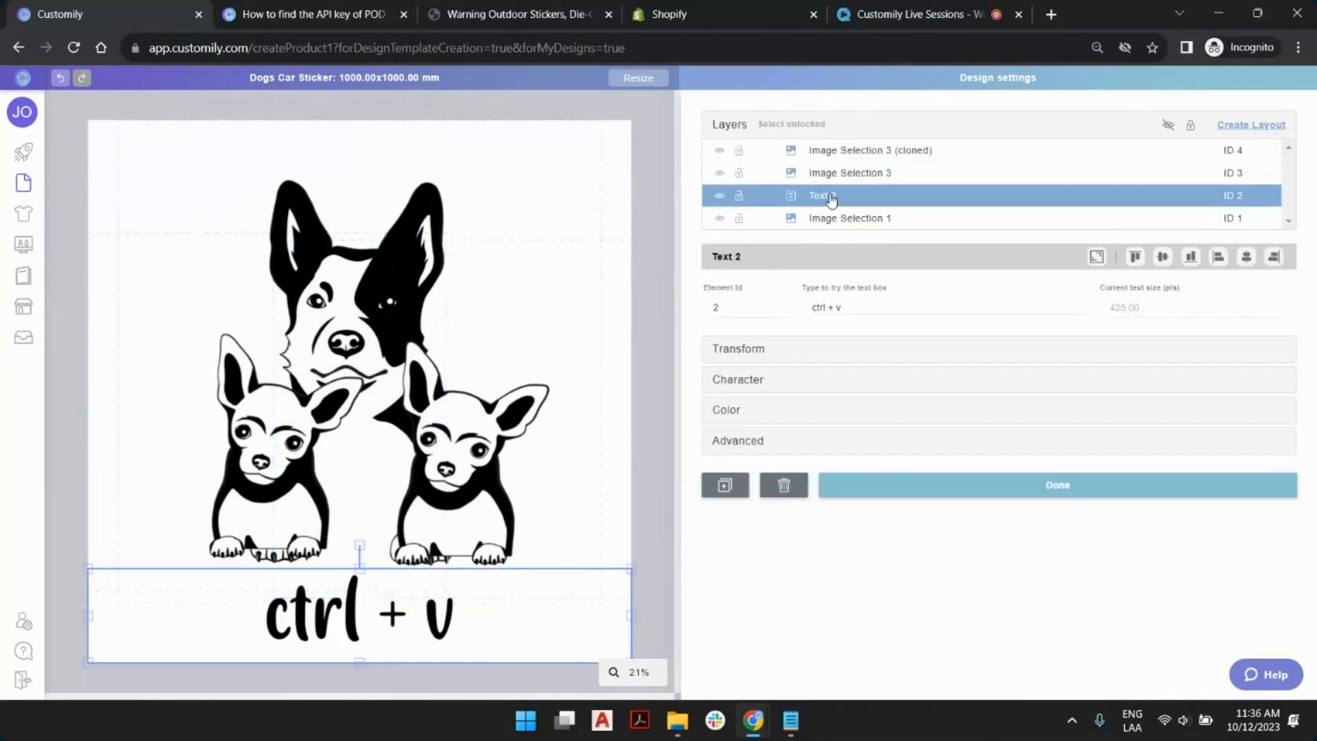
double_click(831, 198)
text(1 Dog Name)
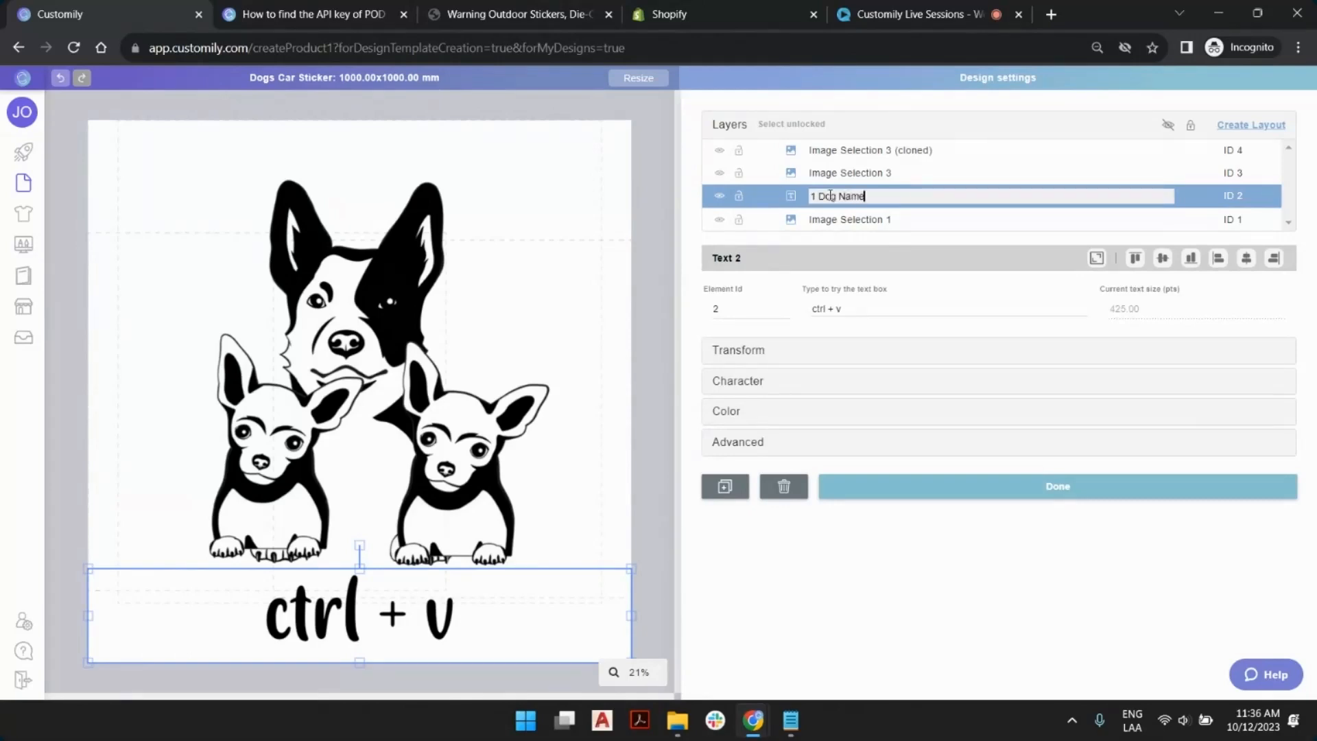
key(Return)
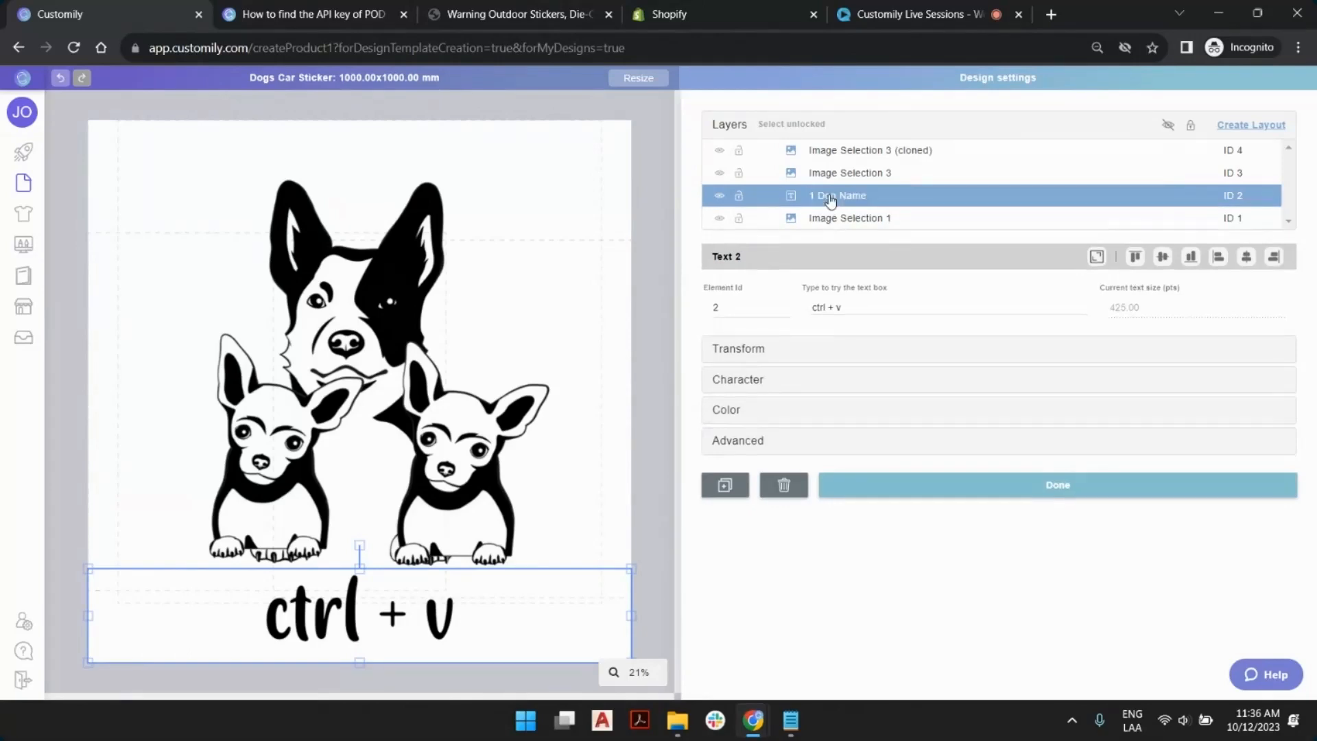
Rename the large dog's image layer "1 Dog Breed".
click(856, 218)
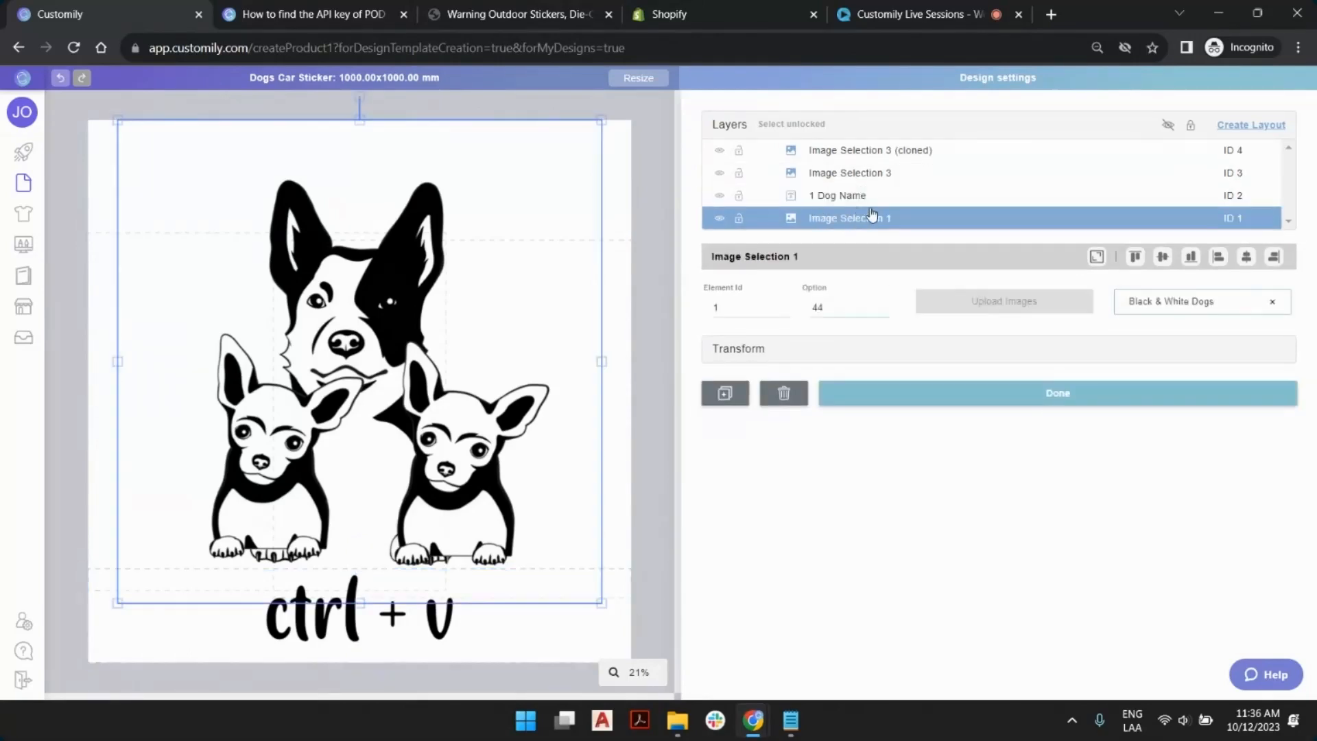
double_click(855, 220)
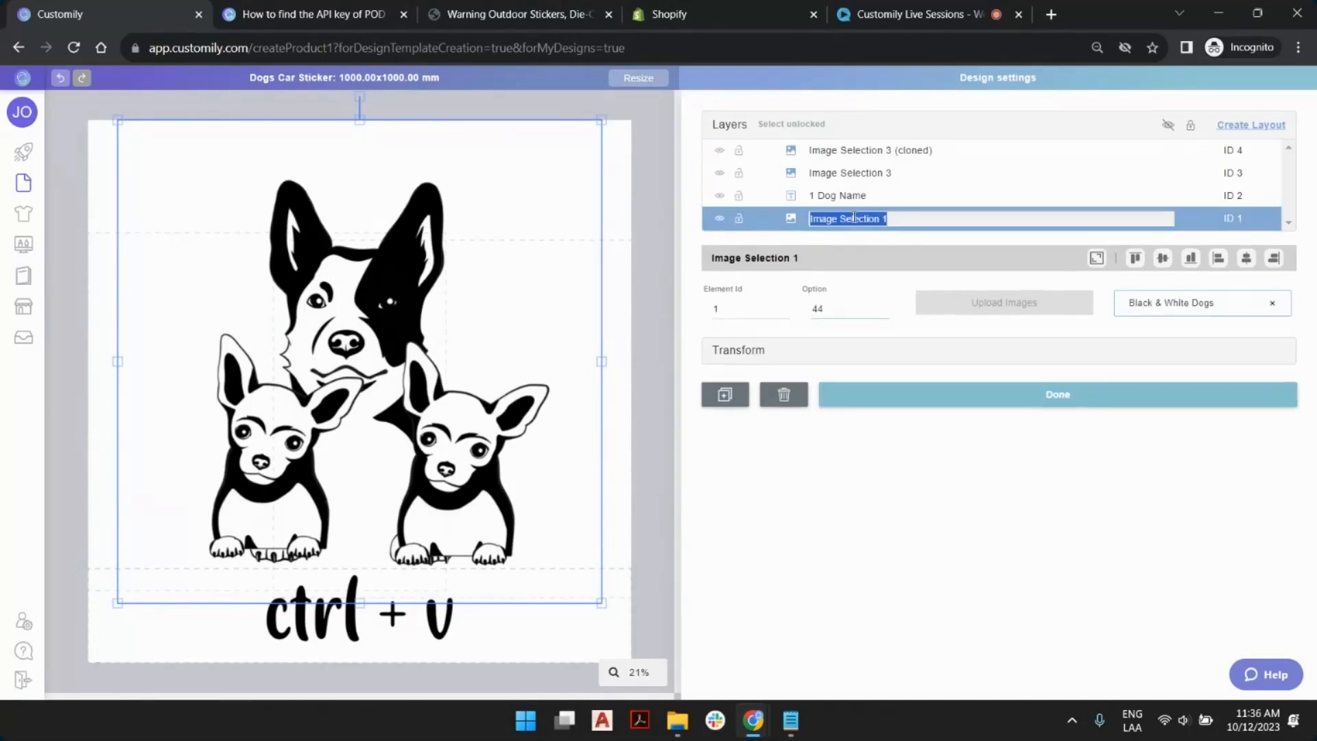
text(1 Dog Breed)
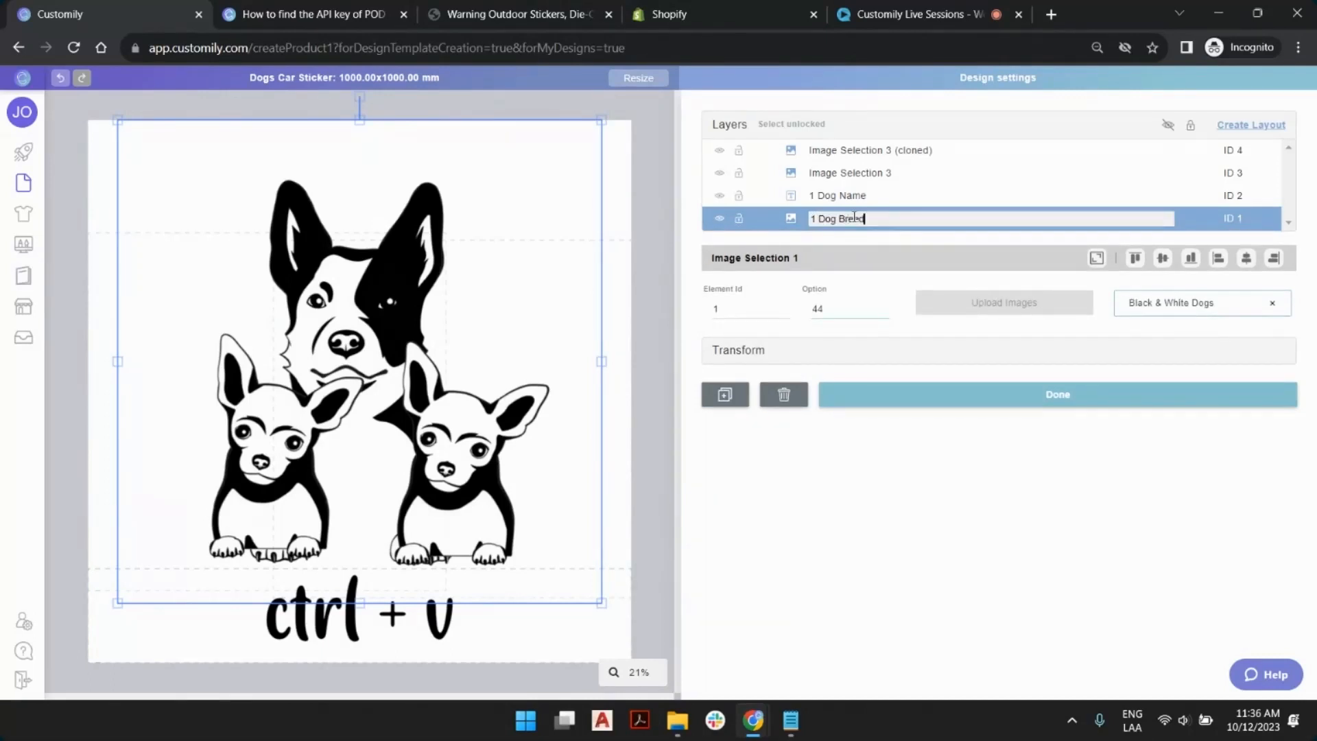
key(Return)
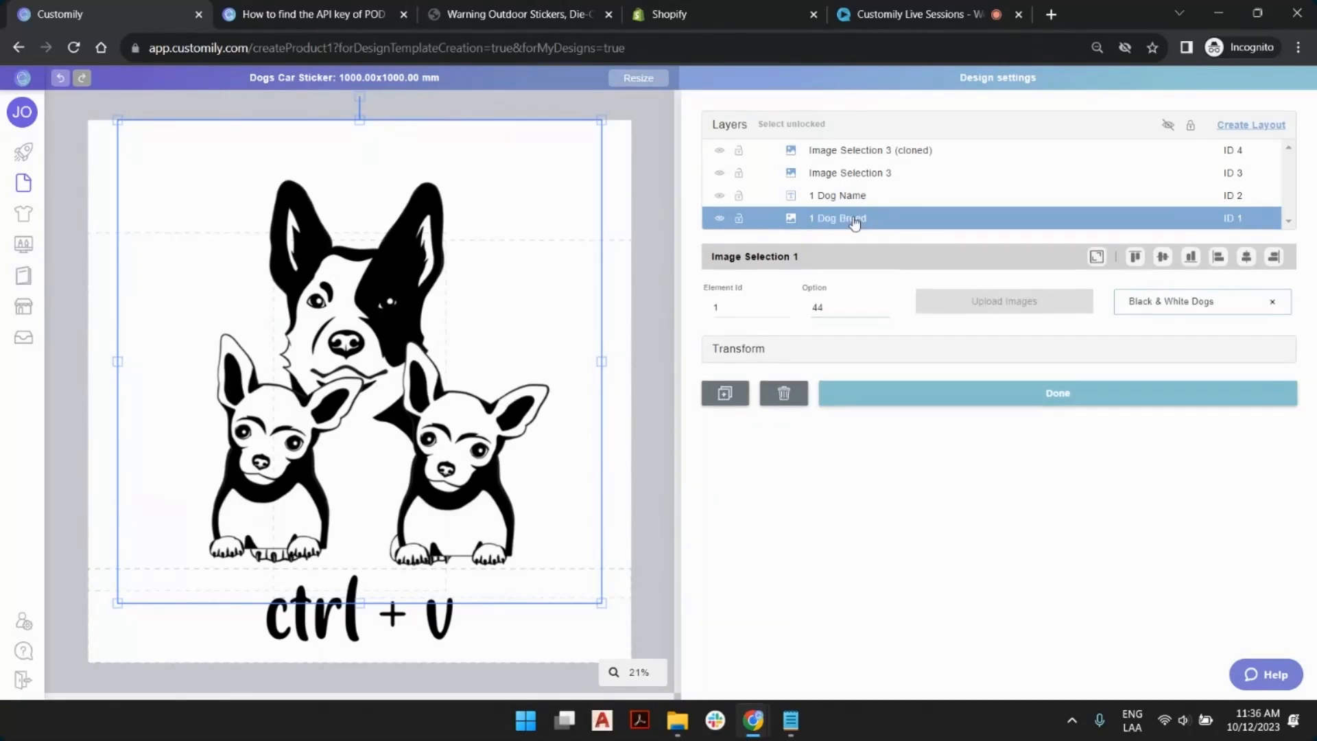
double_click(821, 199)
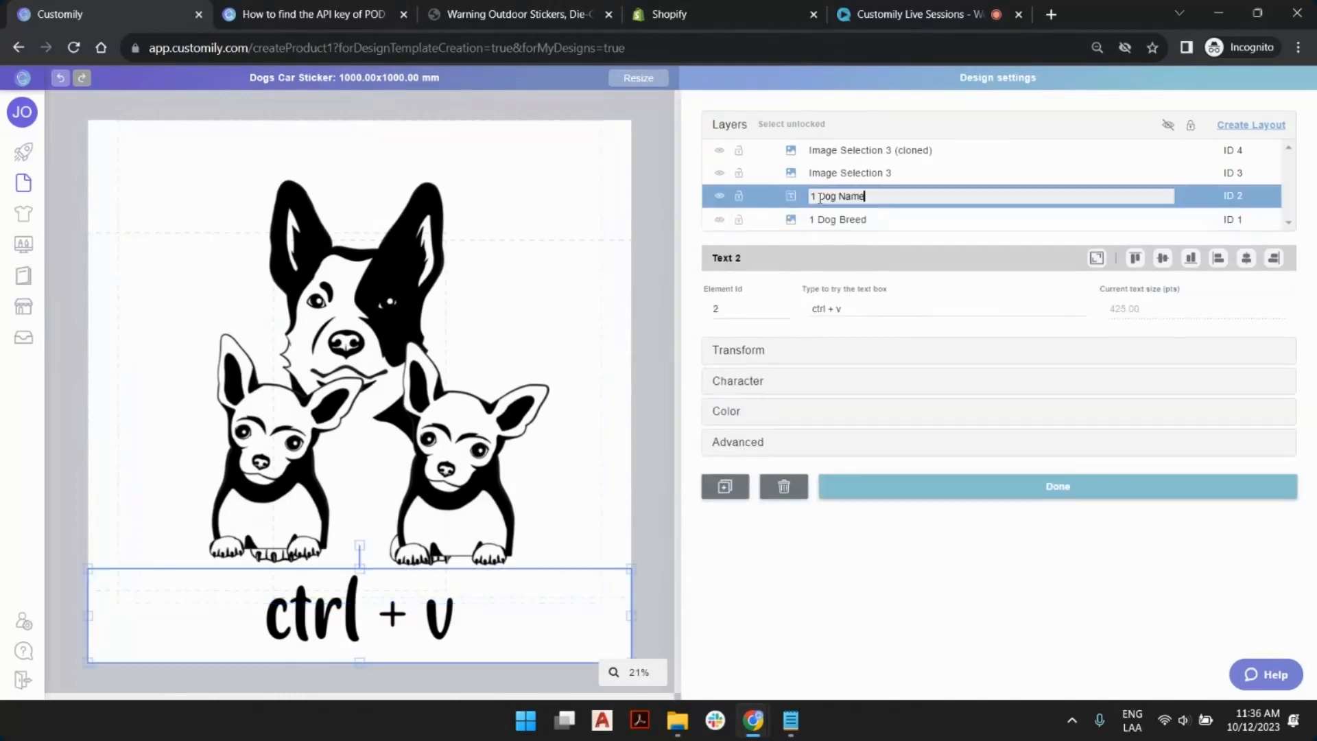
Rename the left small dog's layer "First 2 Dog Breed" and the right small dog's cloned layer "Second 2 Dog Breed".
click(855, 176)
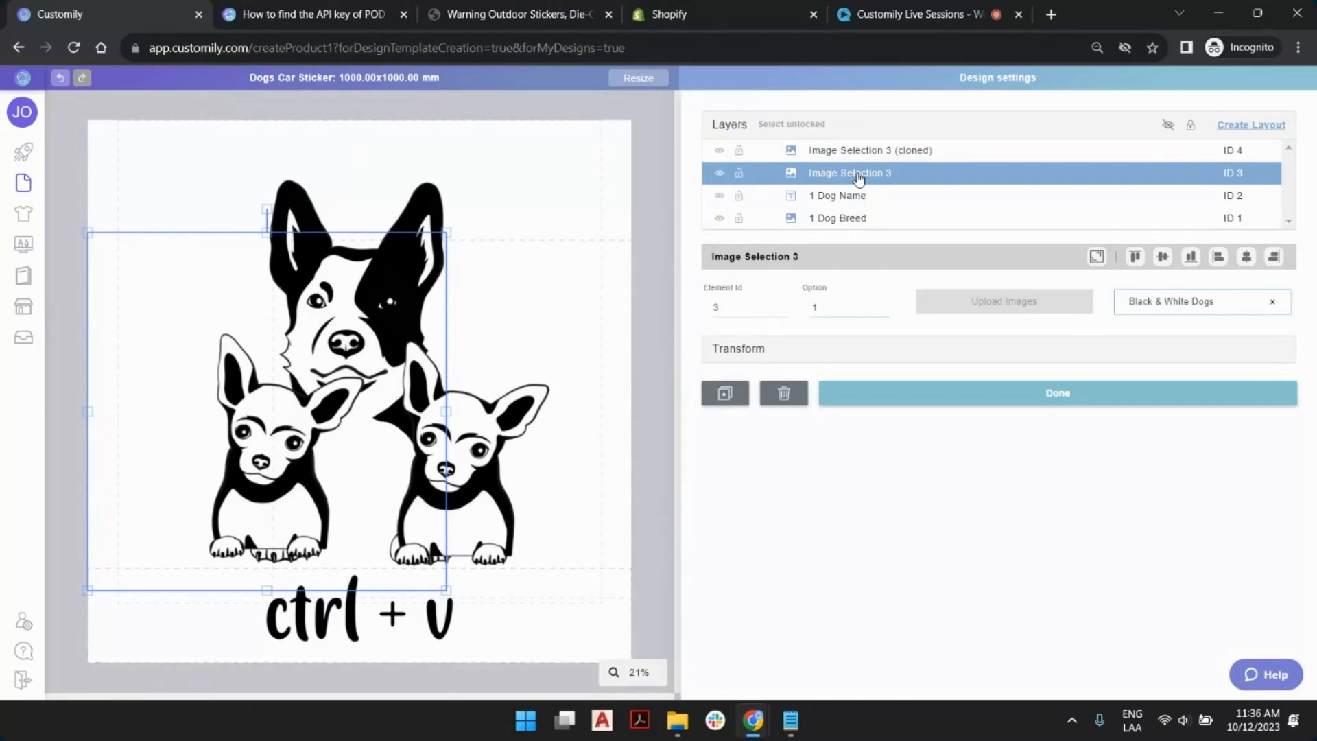
double_click(858, 175)
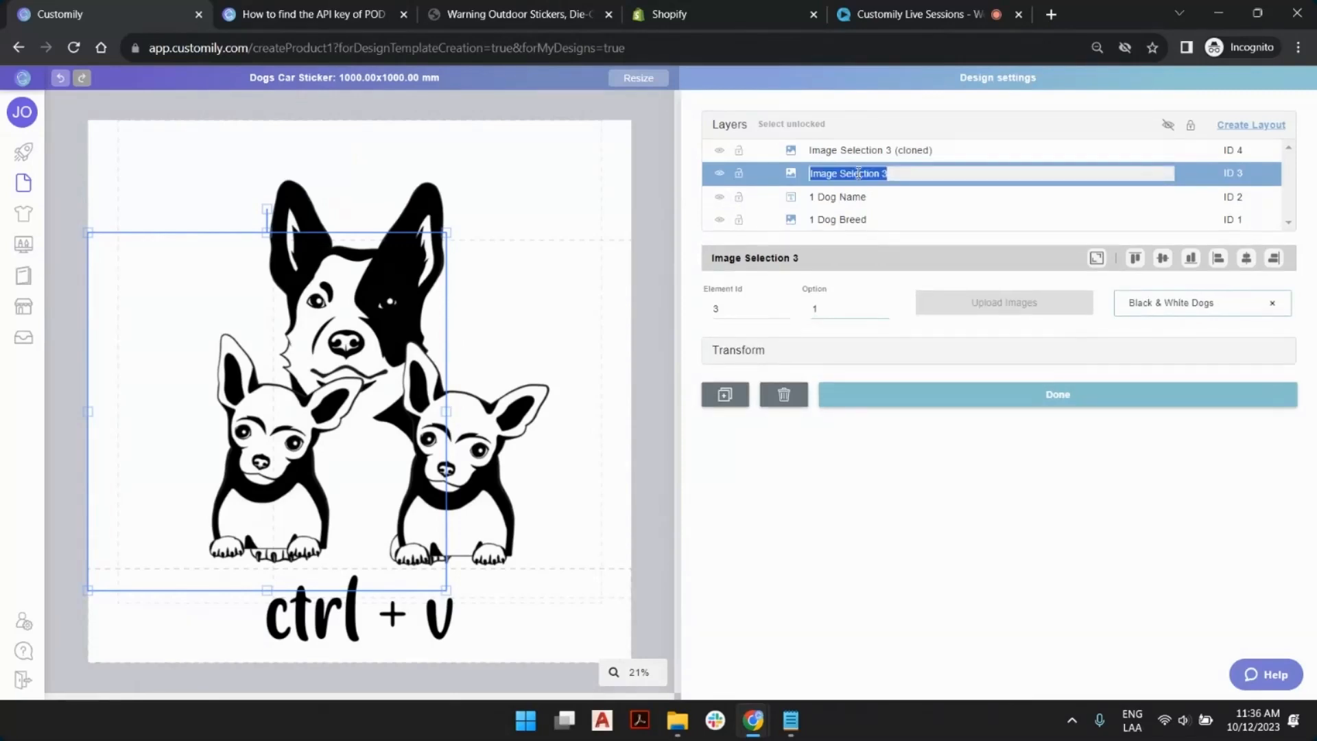
text(First 2 Dog Breed)
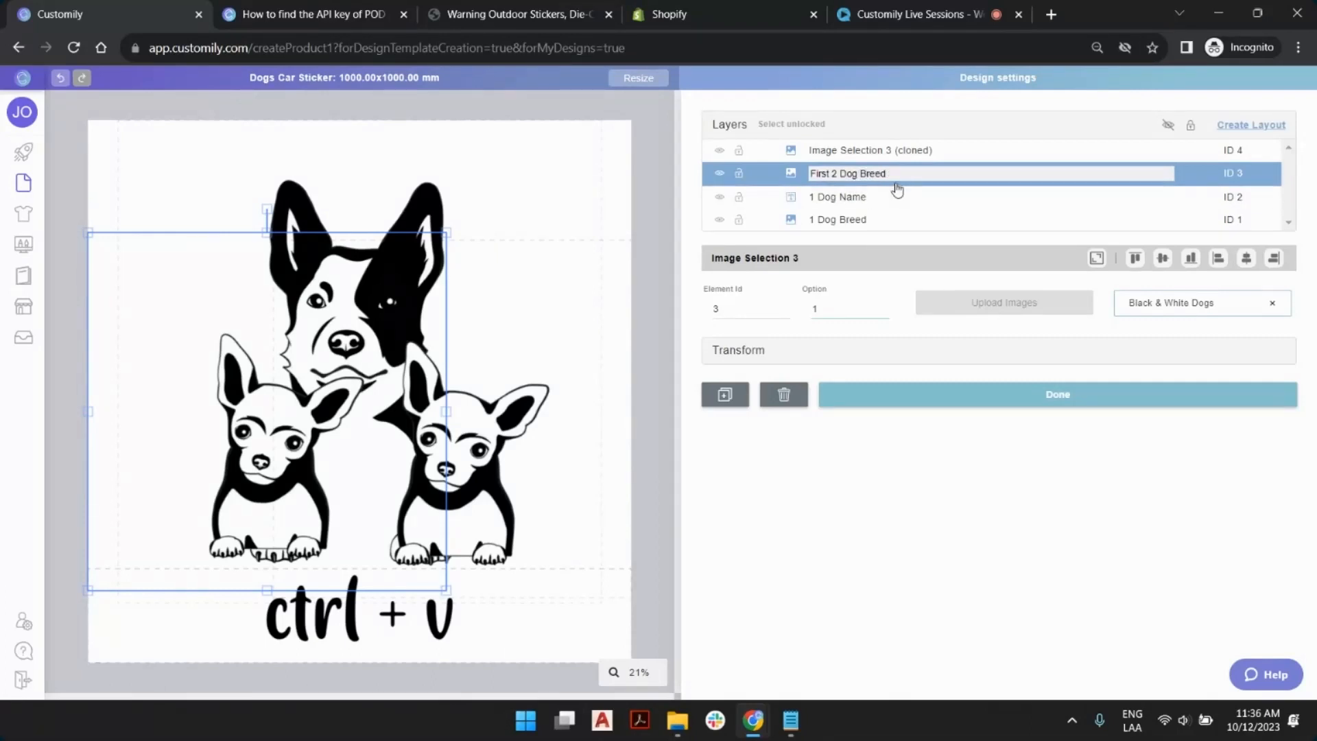
key(Return)
double_click(872, 152)
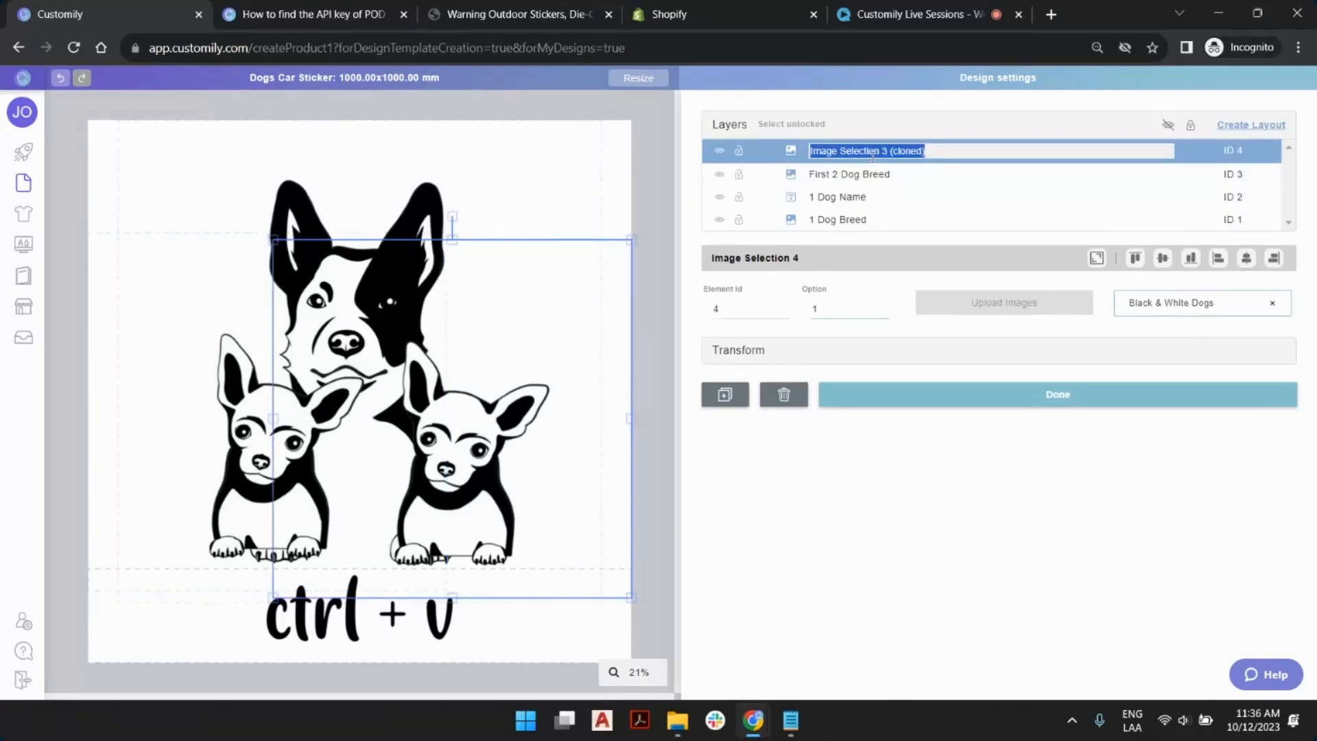
text(Second 2 Dog Breed)
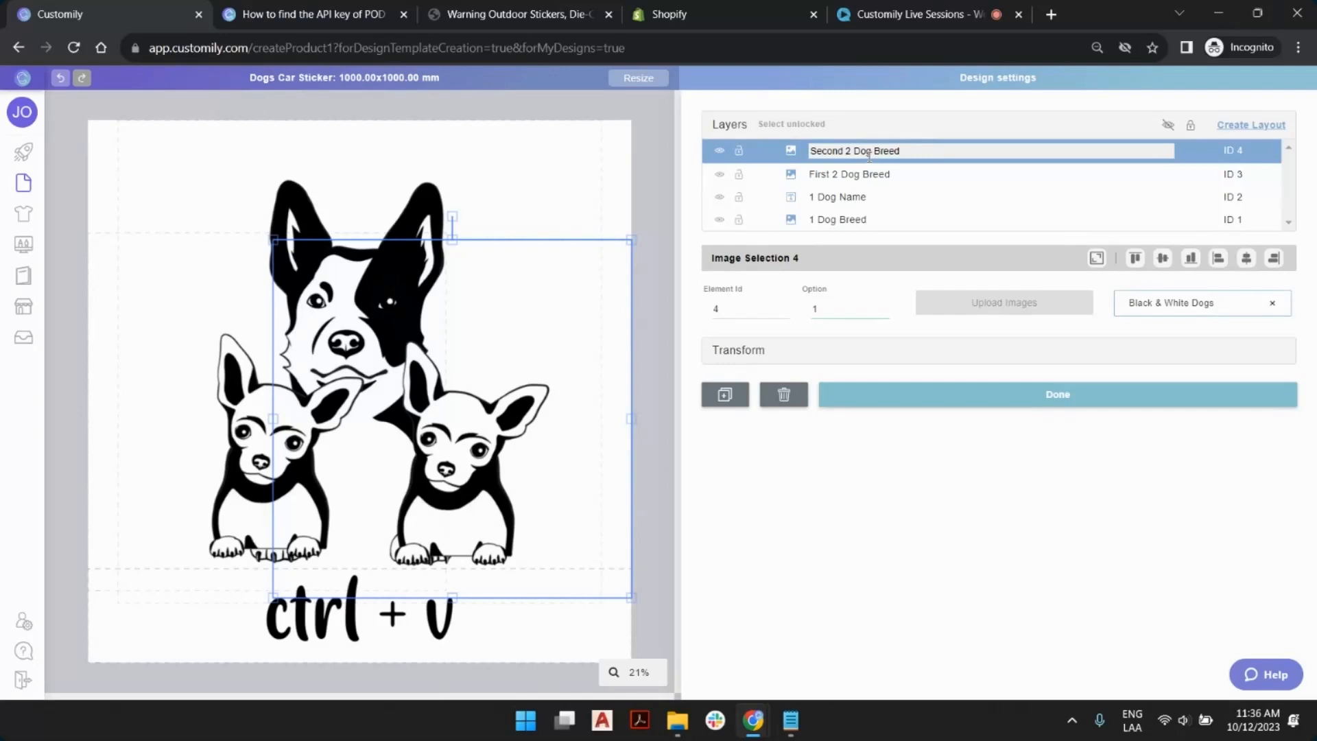
key(Return)
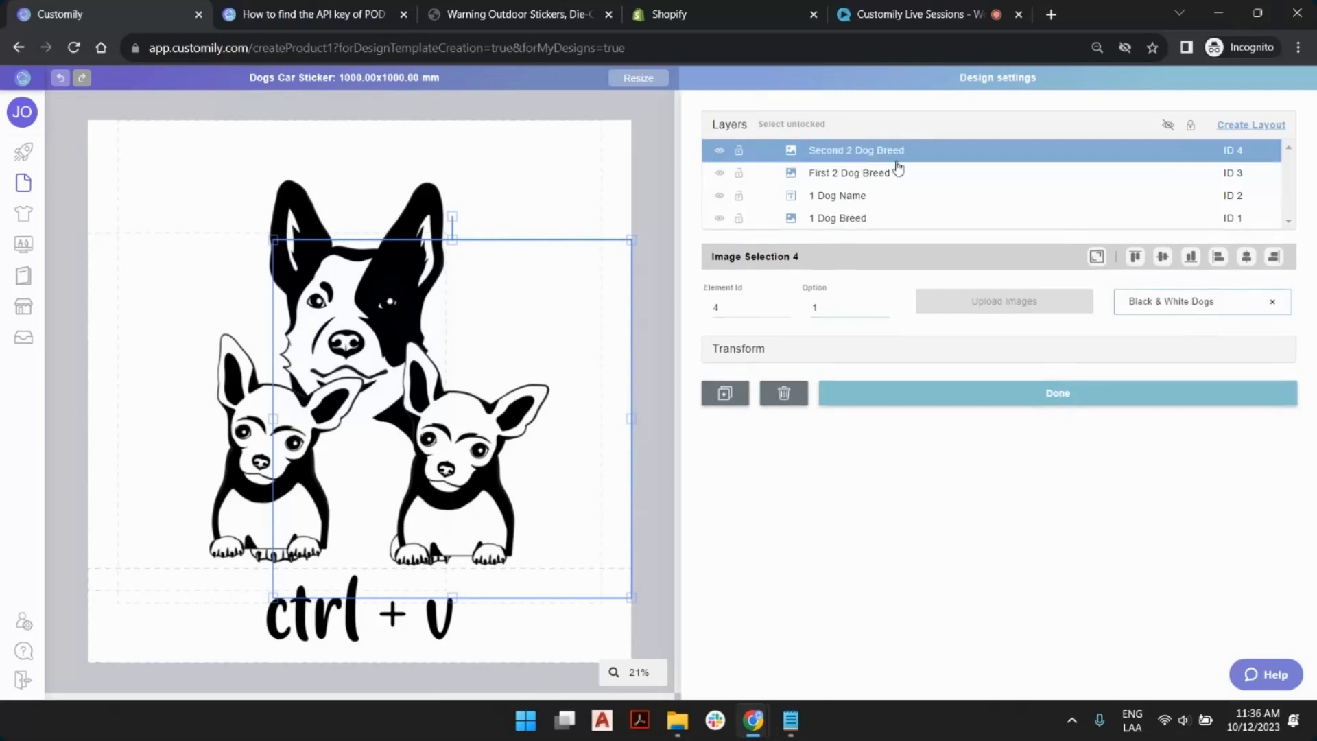
Move the text layer below the 1 Dog Breed layer and rename it "Dog(s) Name(s)".
click(449, 631)
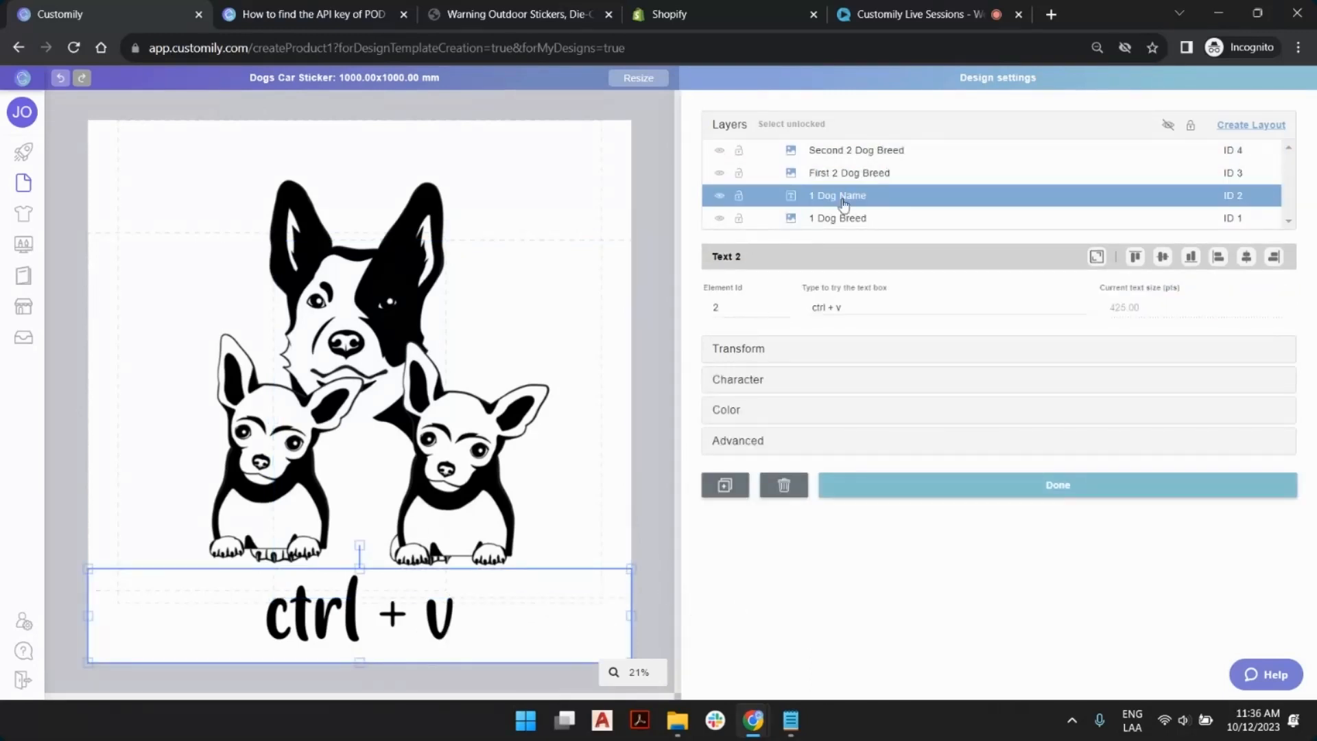
drag(857, 199, 838, 218)
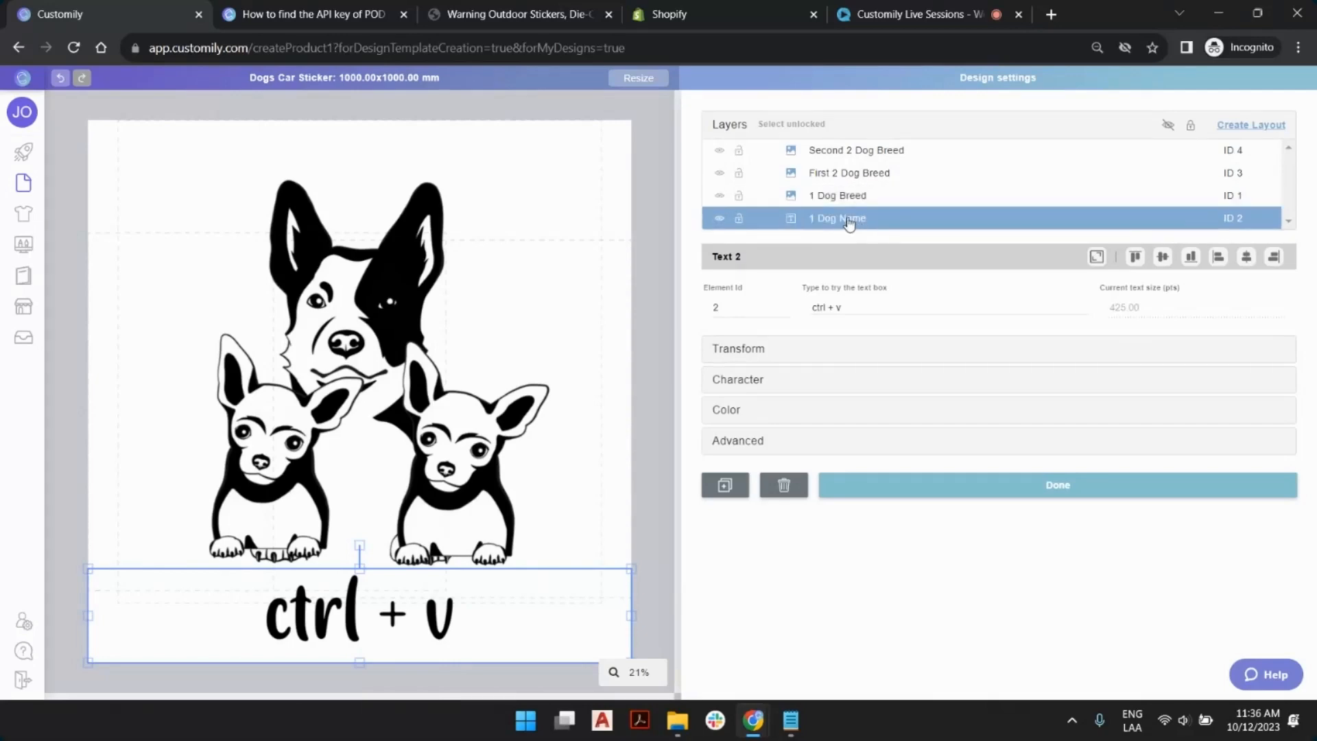
double_click(837, 218)
click(820, 218)
key(BackSpace)
key(BackSpace)
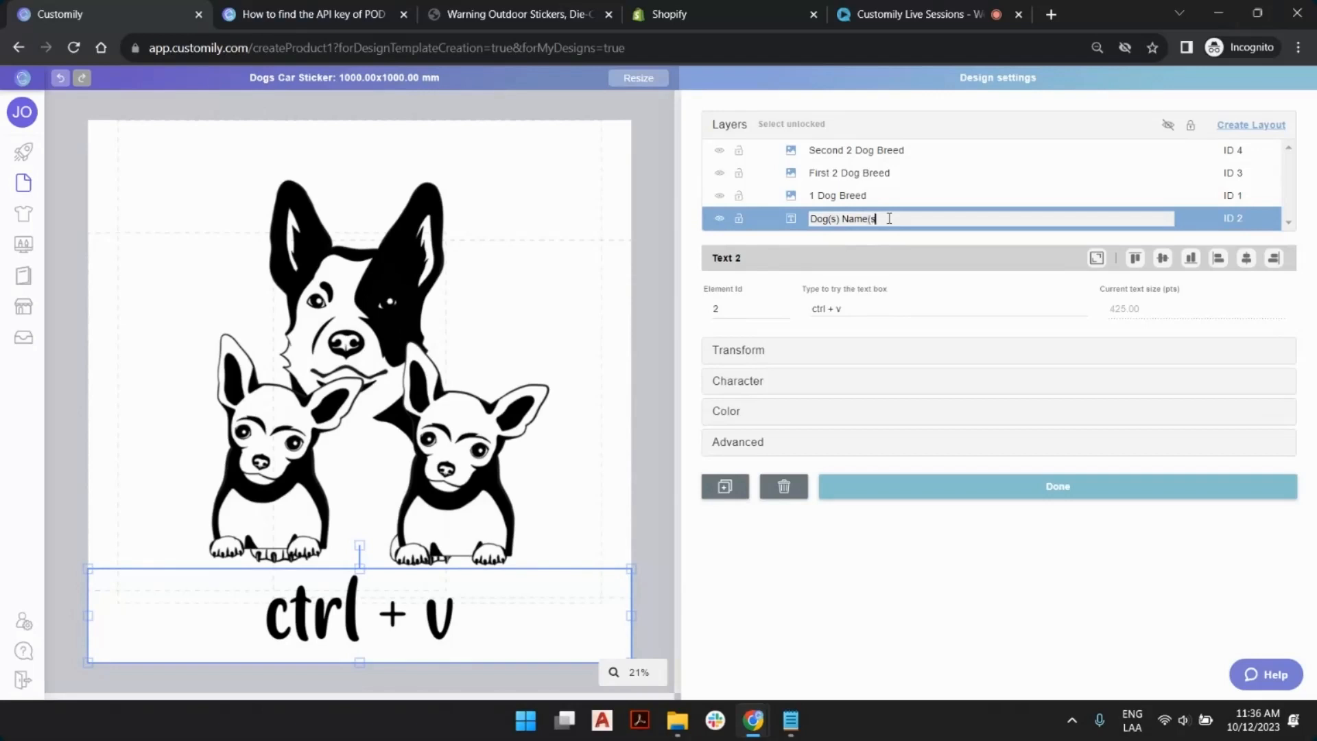
key(Return)
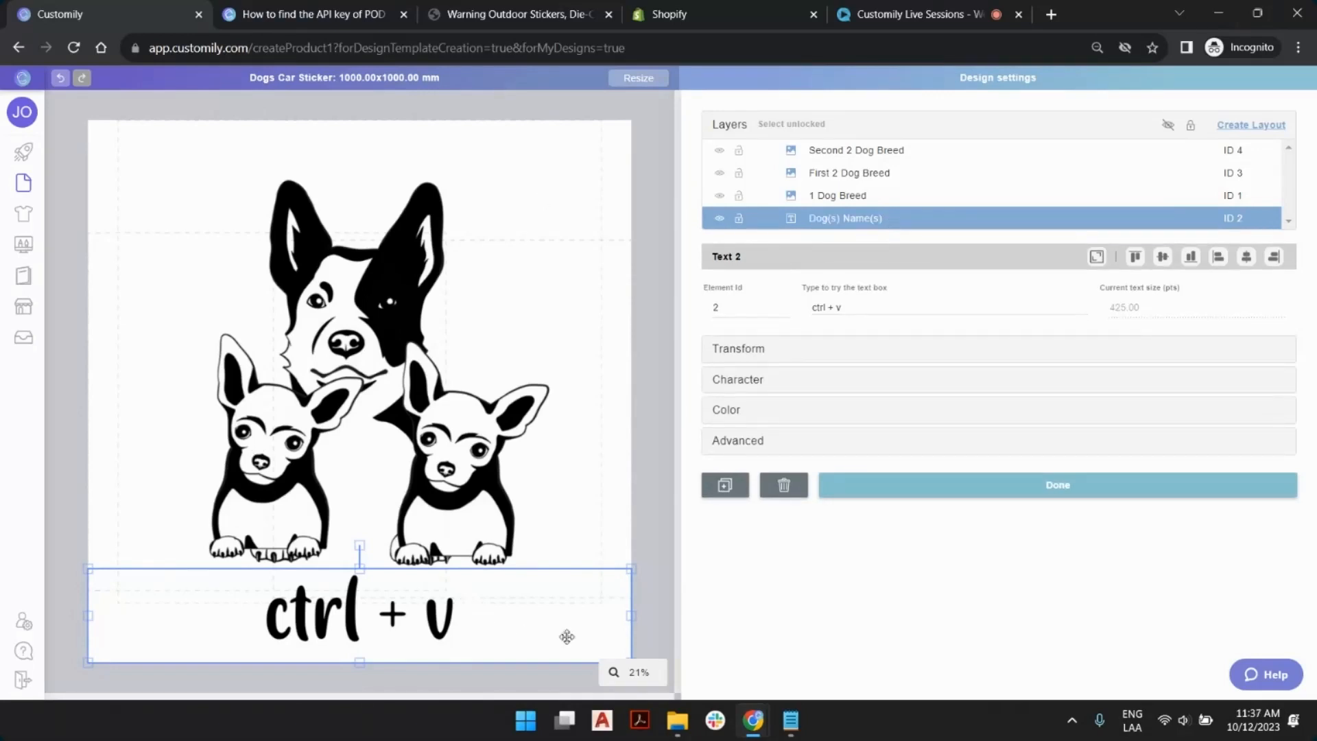
click(451, 193)
click(442, 402)
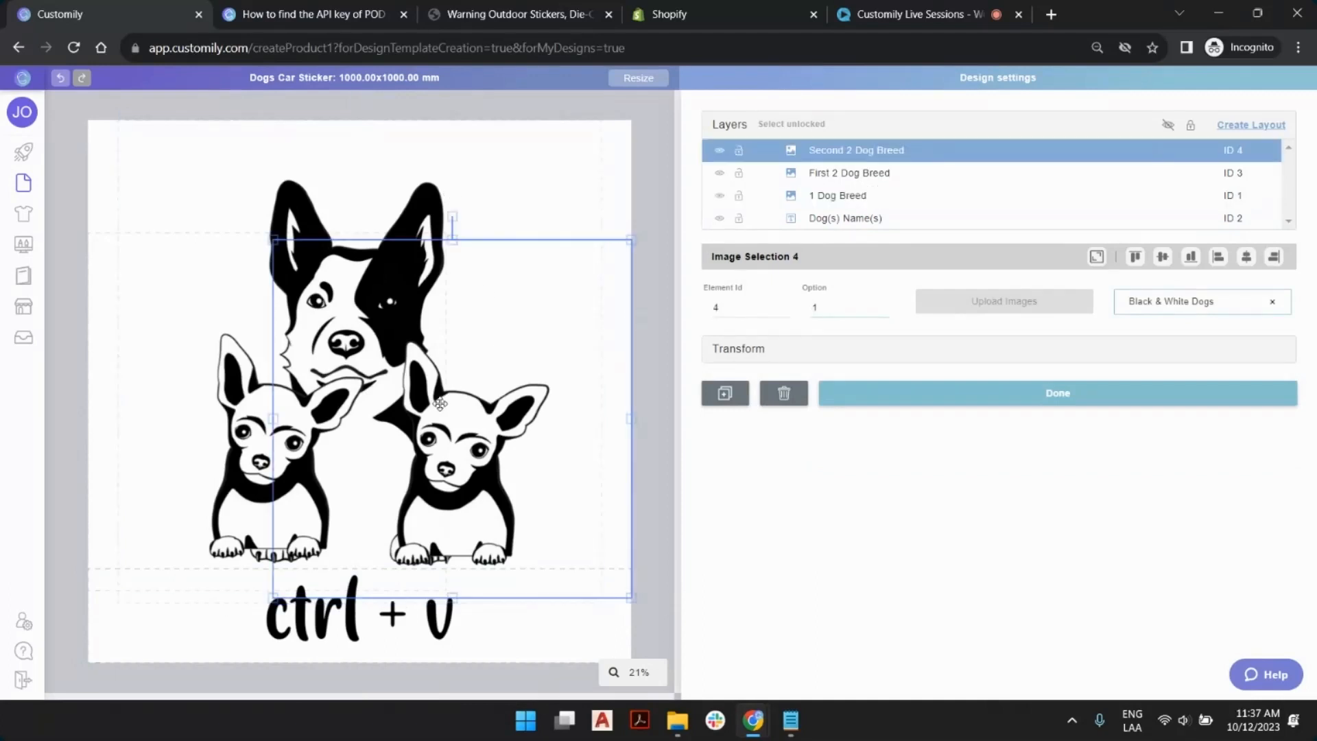
click(260, 438)
click(656, 189)
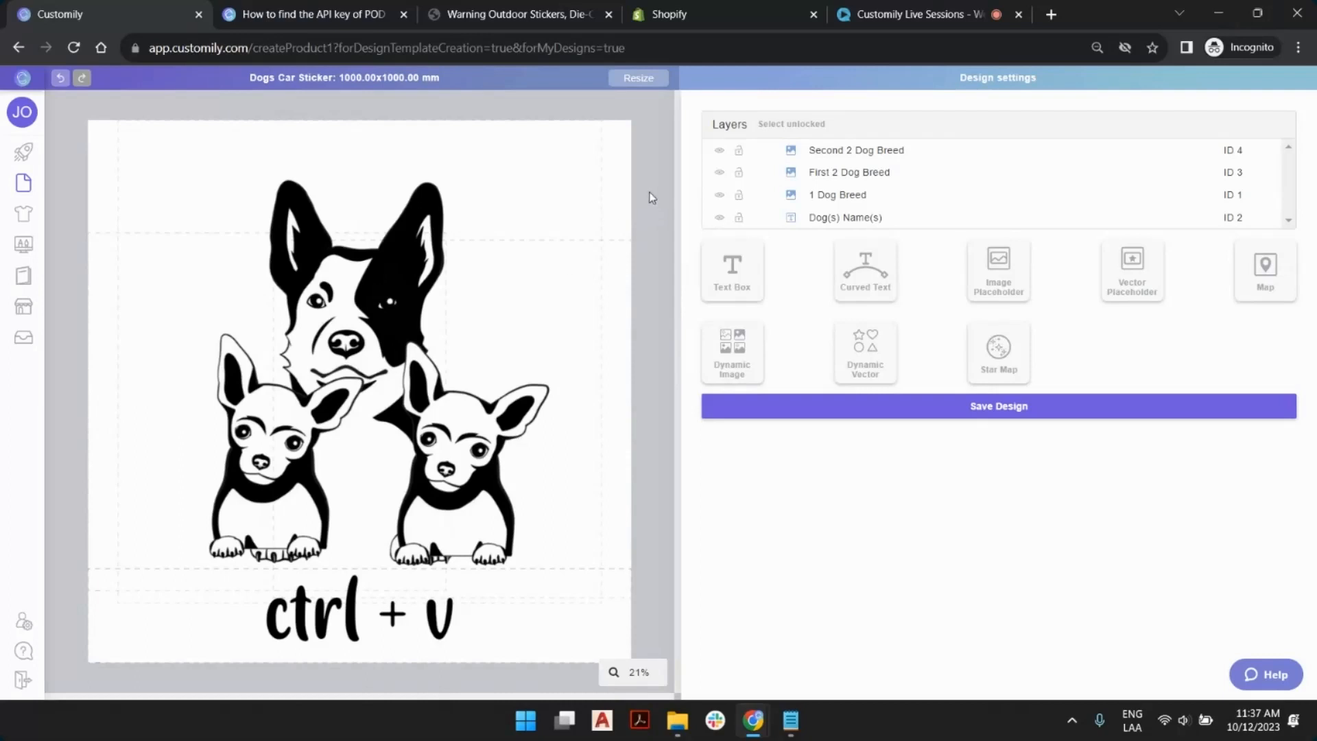
Check the Number of dogs choices on the sticker's store page and put the 1 Dog Breed layer into a new layout named "One Dog".
click(842, 198)
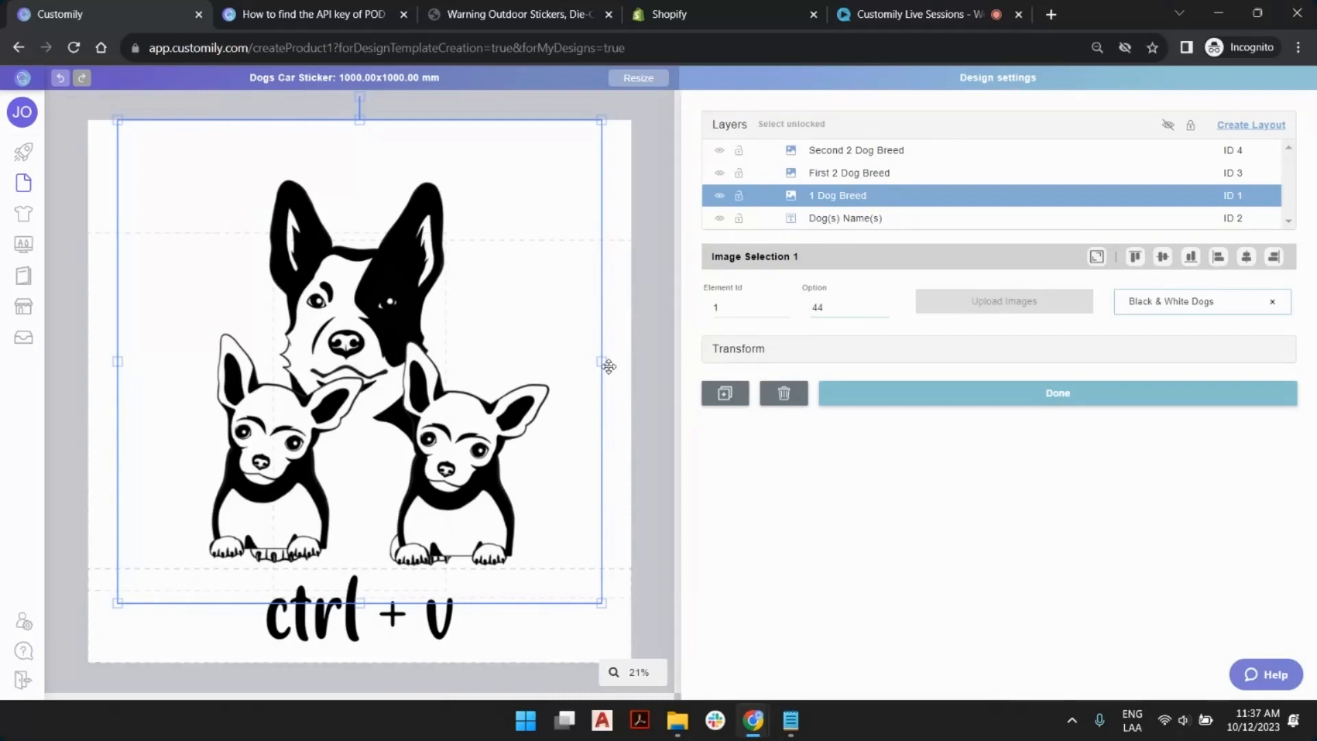
click(511, 13)
click(773, 349)
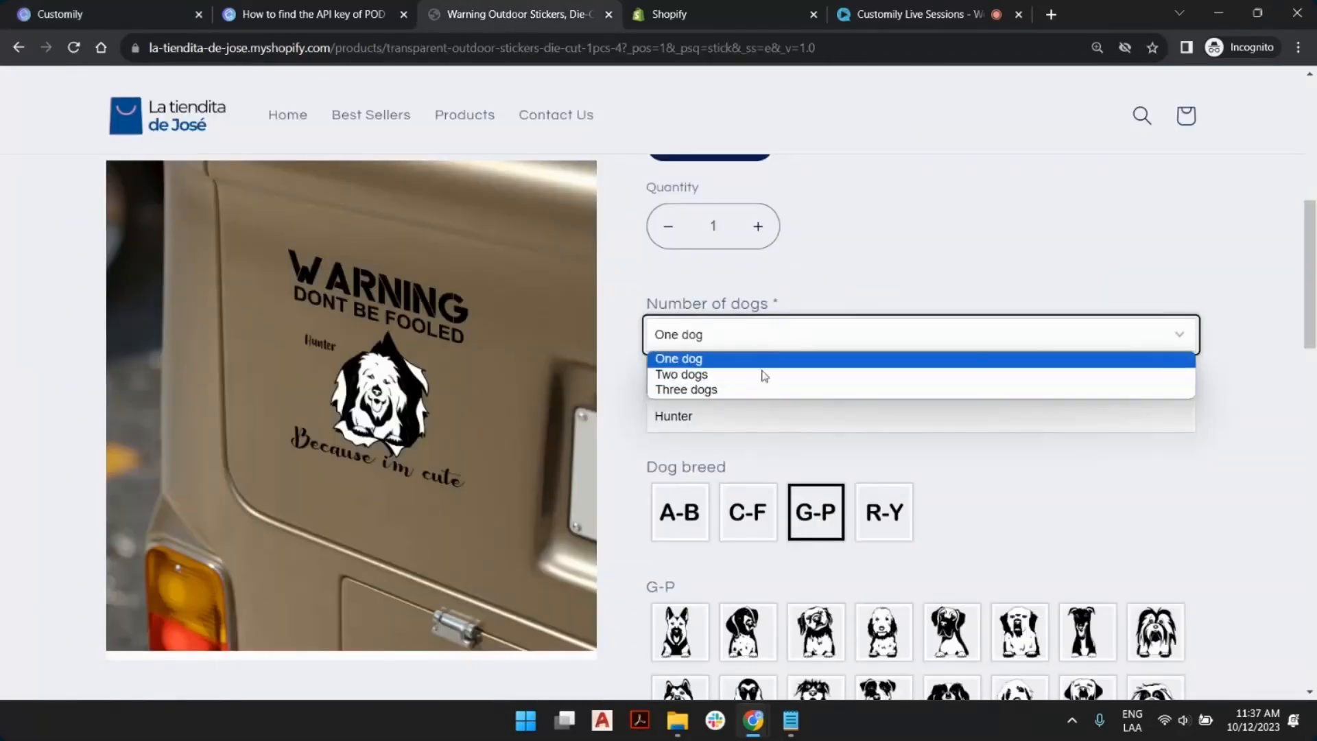
click(785, 277)
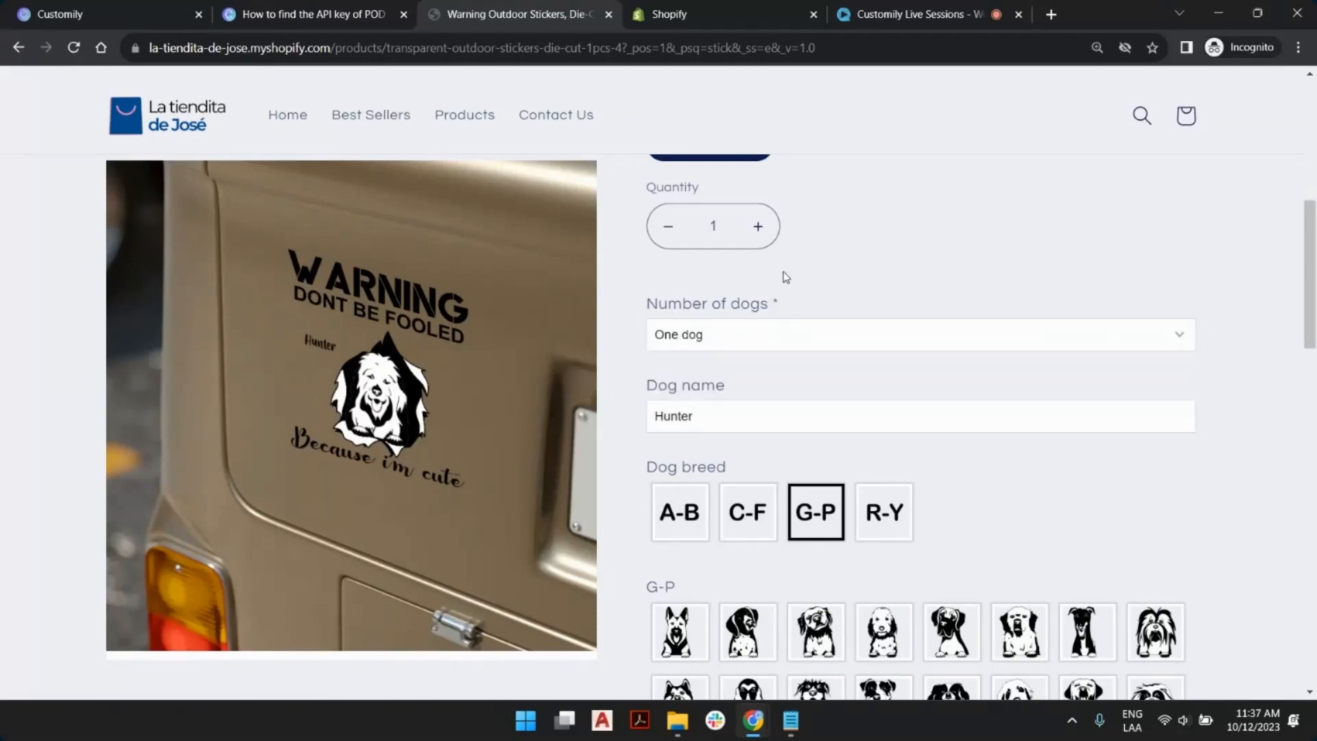
click(128, 26)
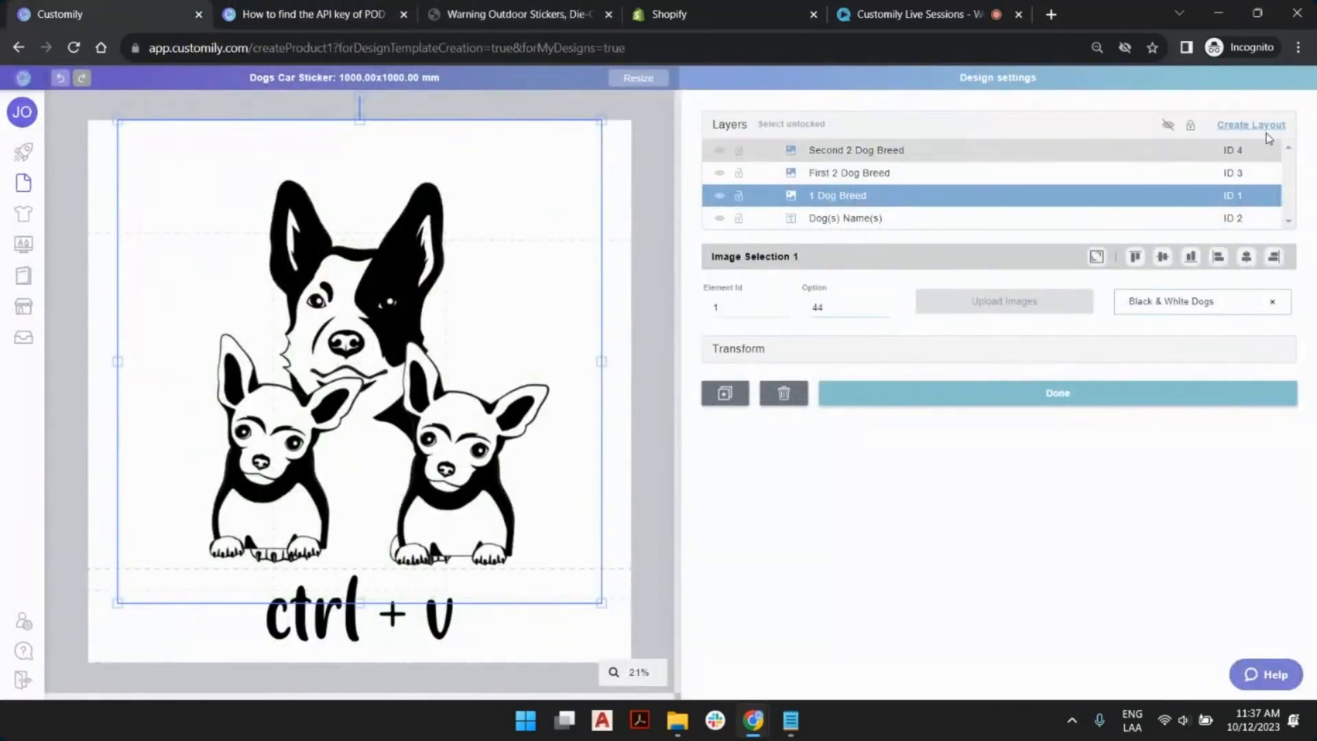
click(1230, 127)
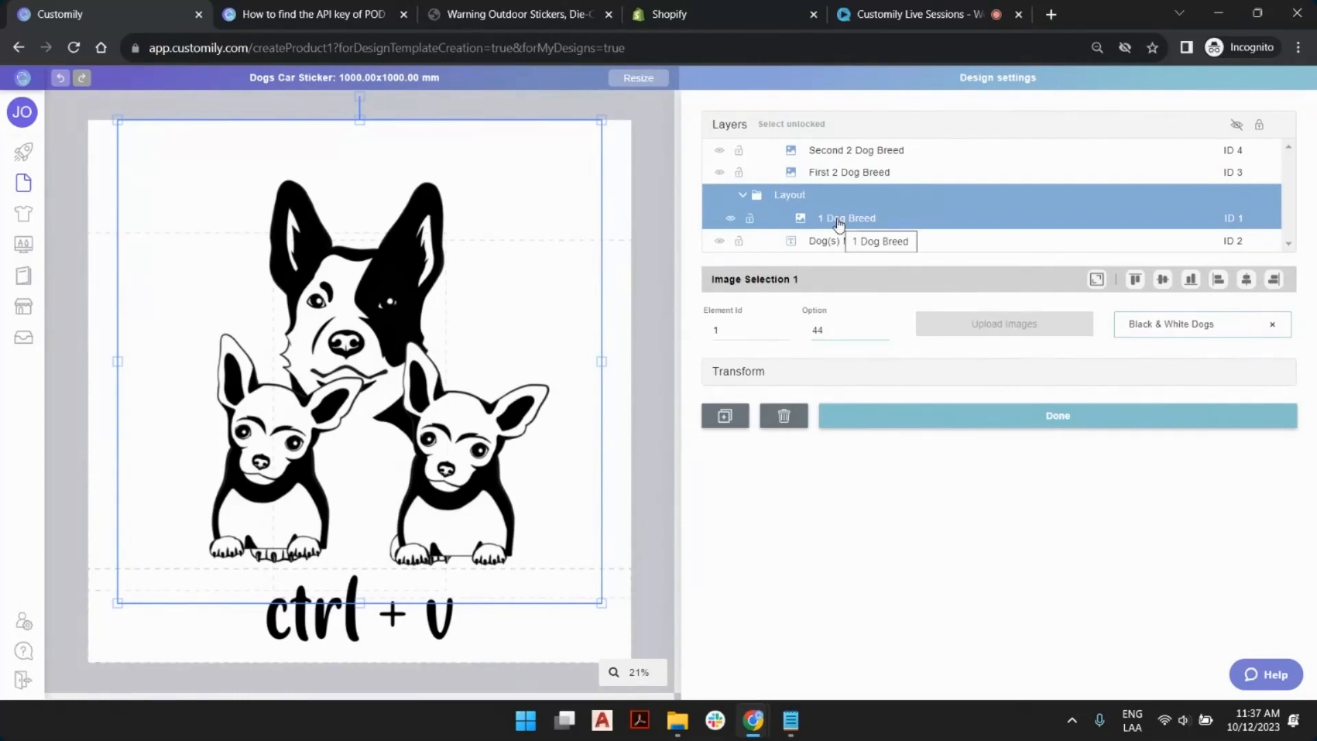
double_click(802, 199)
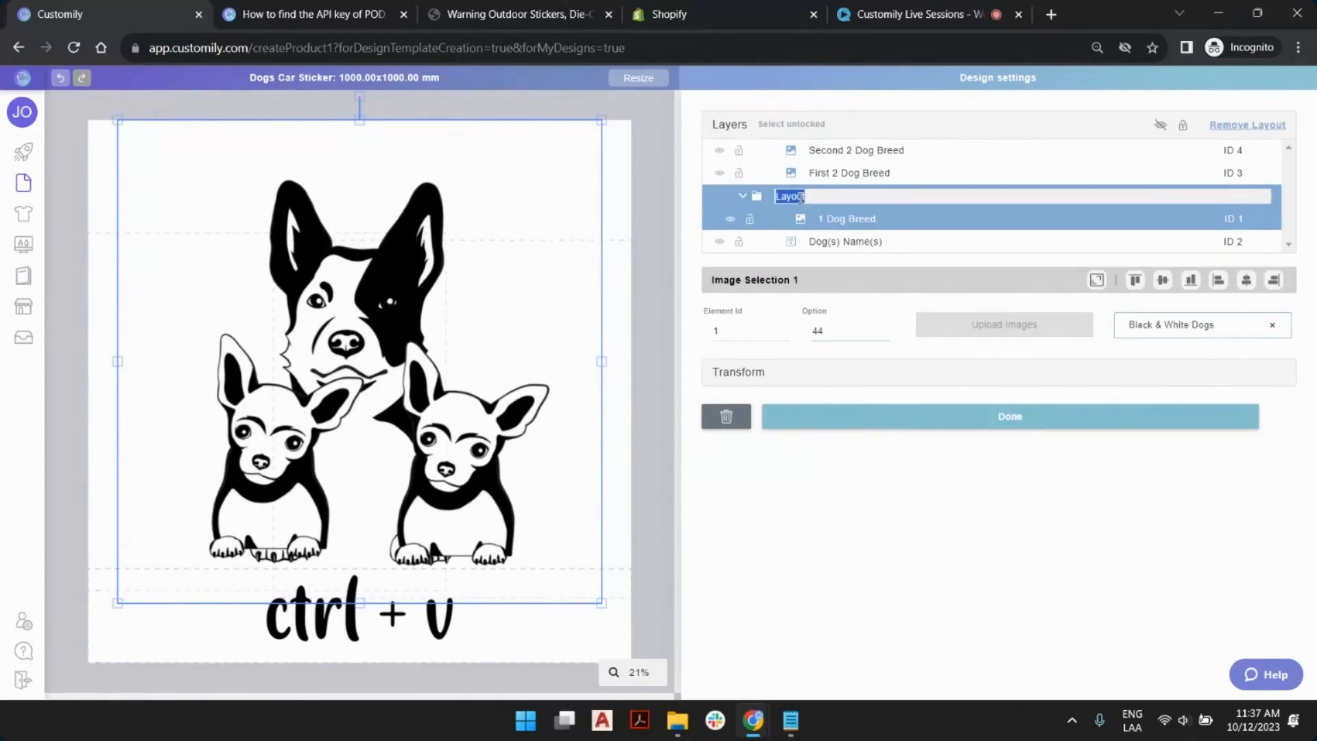
text(One Dog)
key(Return)
Center the First 2 Dog Breed and Second 2 Dog Breed layers together vertically on the canvas.
click(873, 172)
shift+click(872, 151)
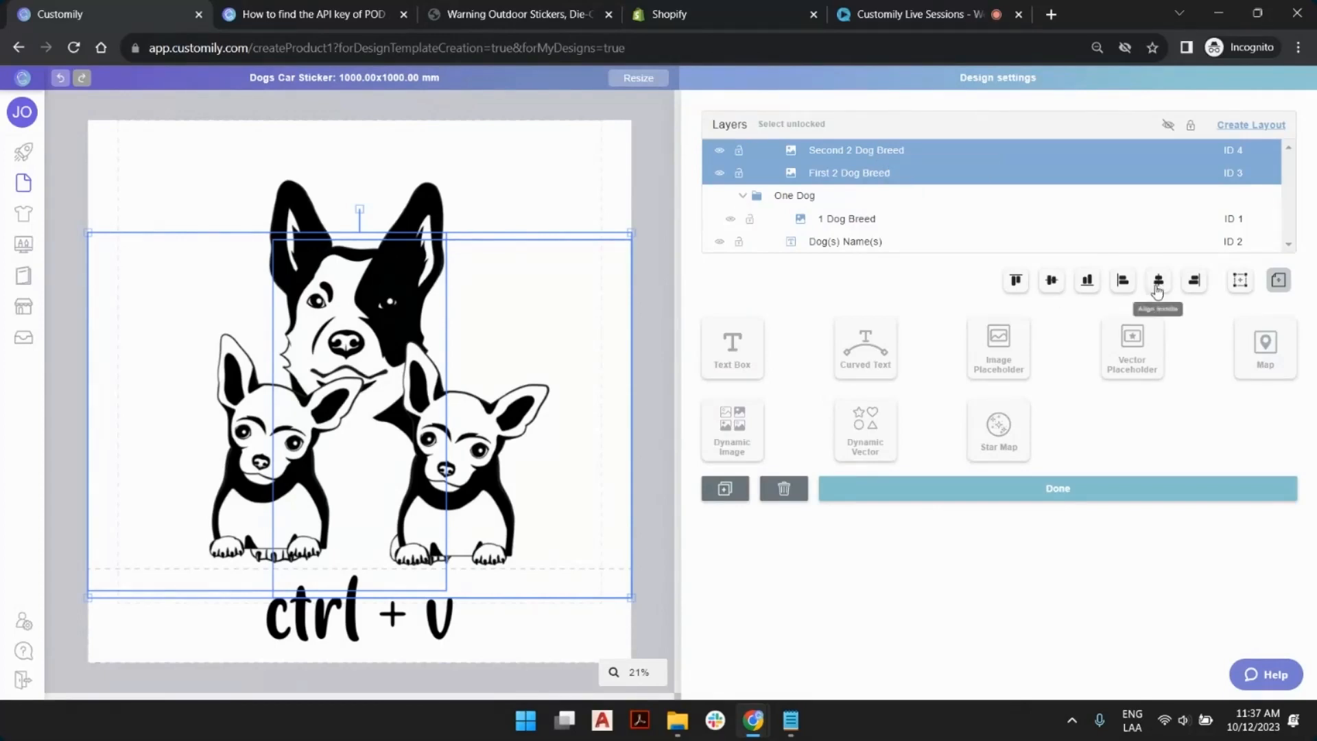
click(1053, 283)
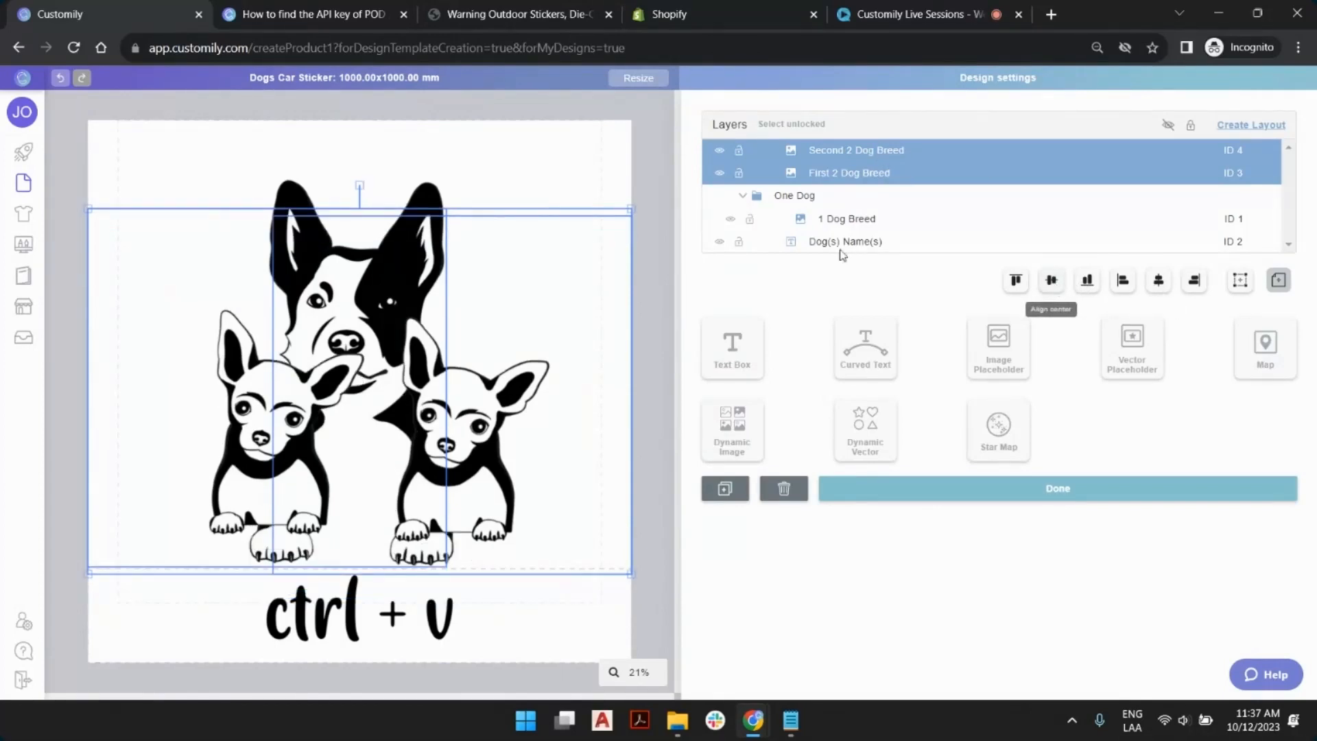
Align the vertical centers of the two small dogs' image layers with each other, relative to the selection instead of the canvas.
click(873, 173)
shift+click(868, 154)
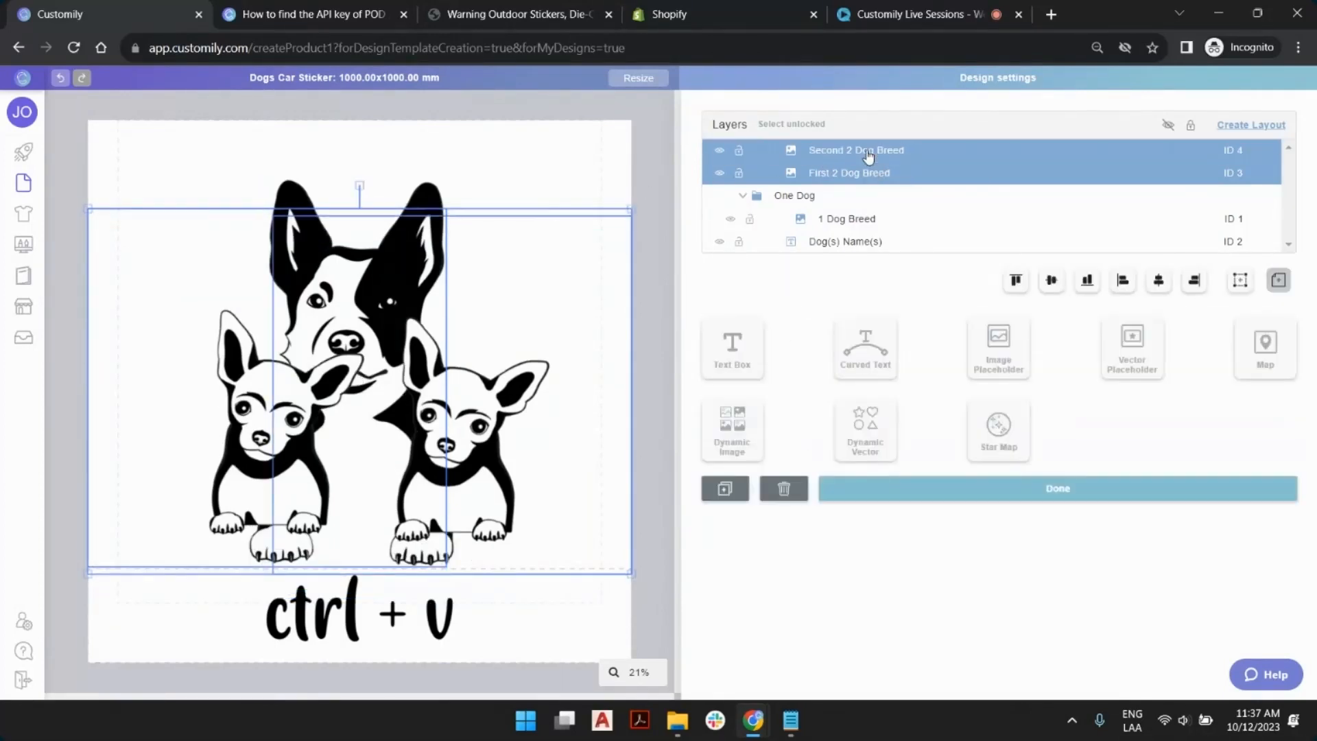
click(480, 297)
click(216, 302)
click(485, 296)
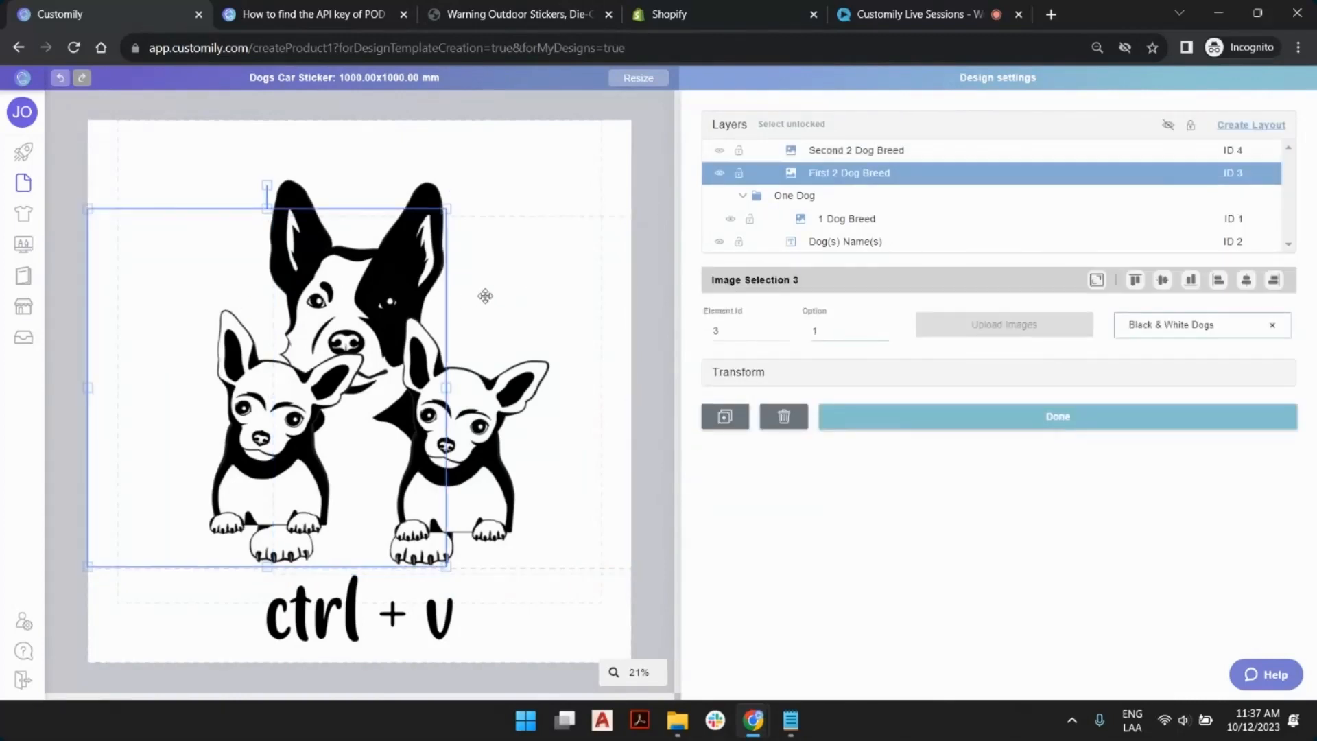
click(502, 294)
shift+click(231, 268)
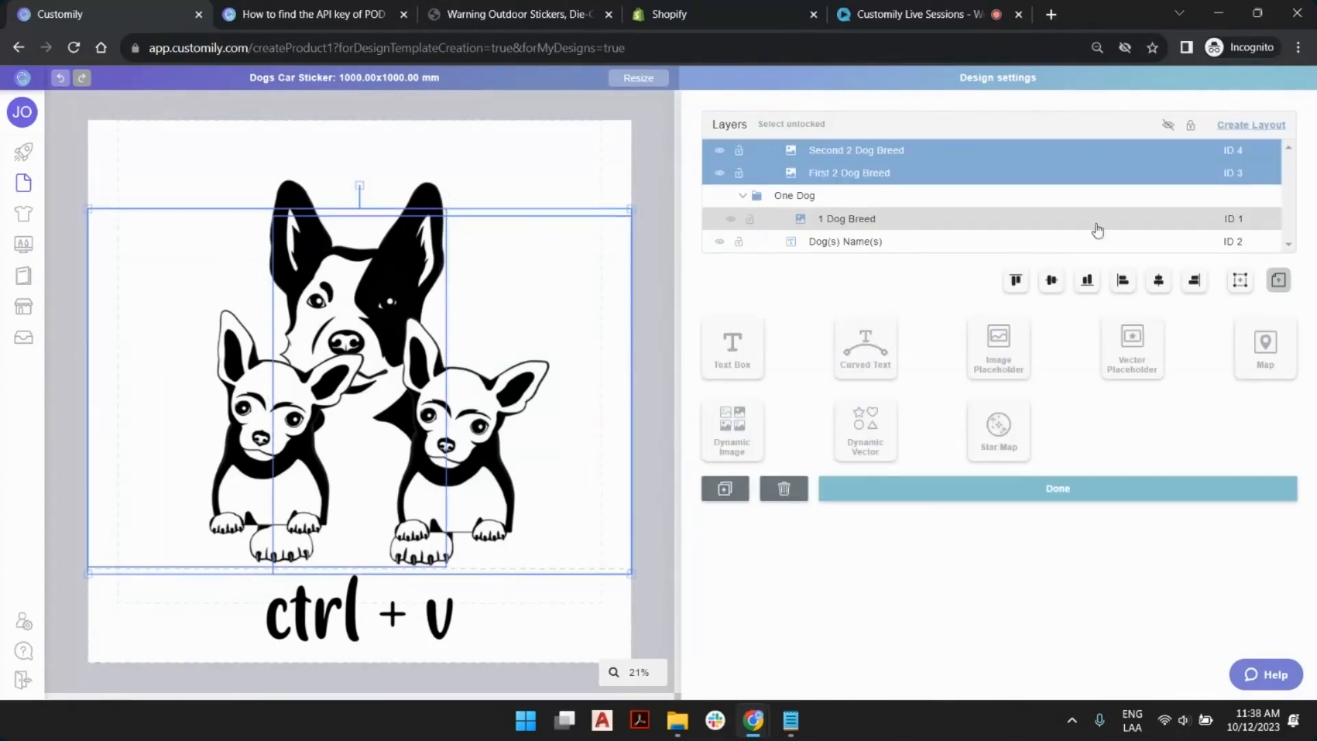
click(1053, 280)
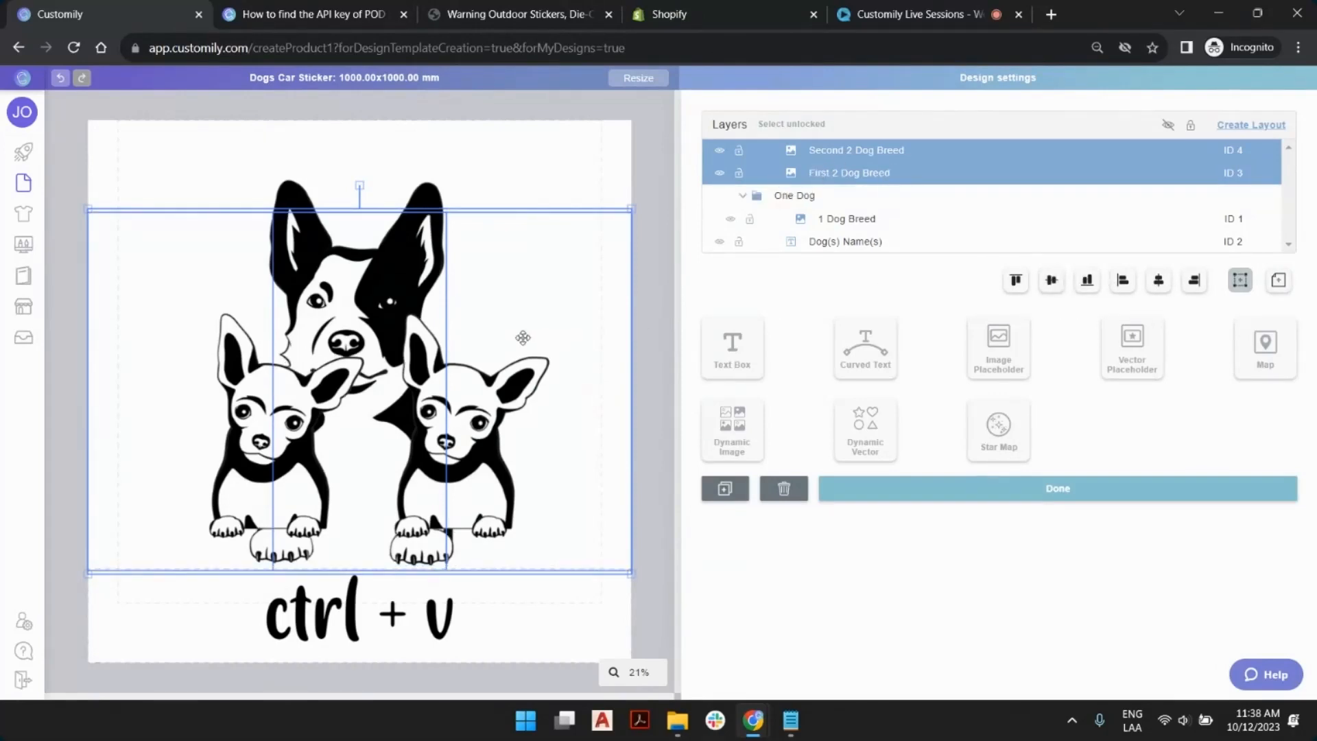
Move the two small dog images down level with the large dog's paws and create a layout from them.
drag(470, 315, 470, 350)
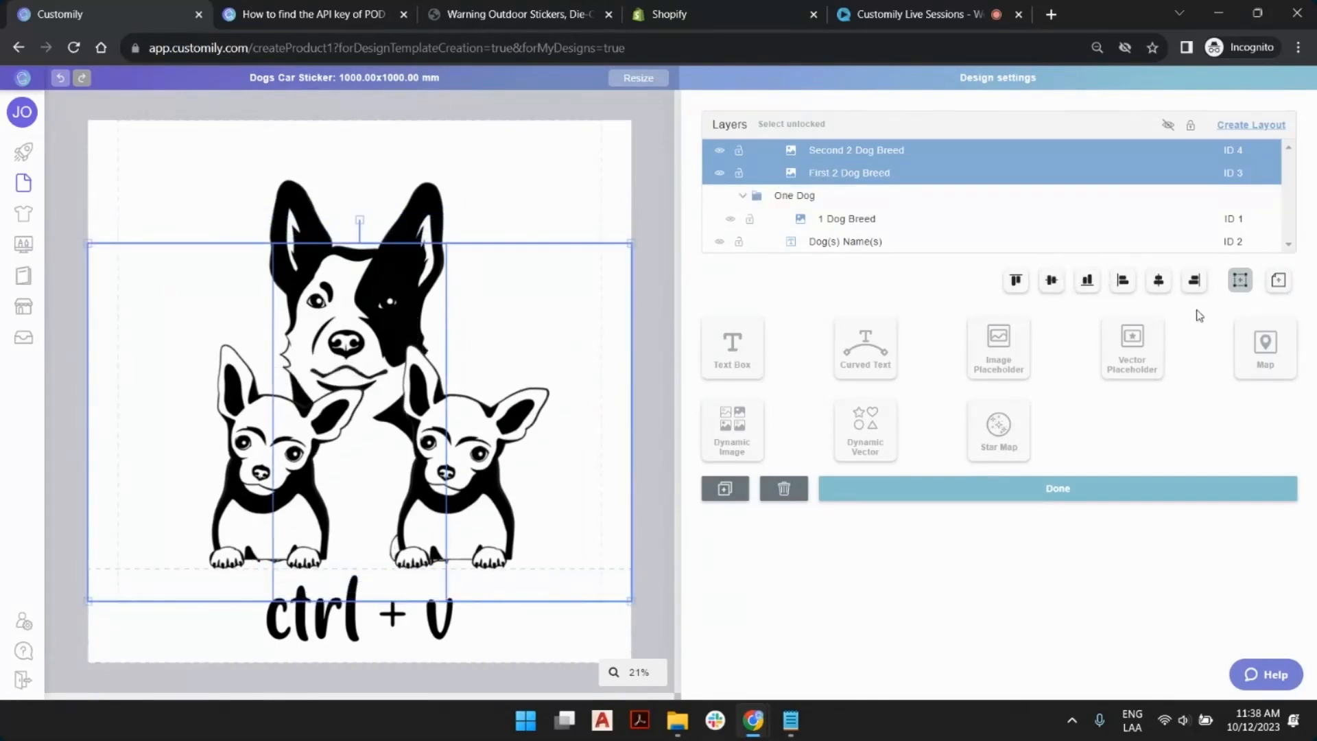
click(1278, 281)
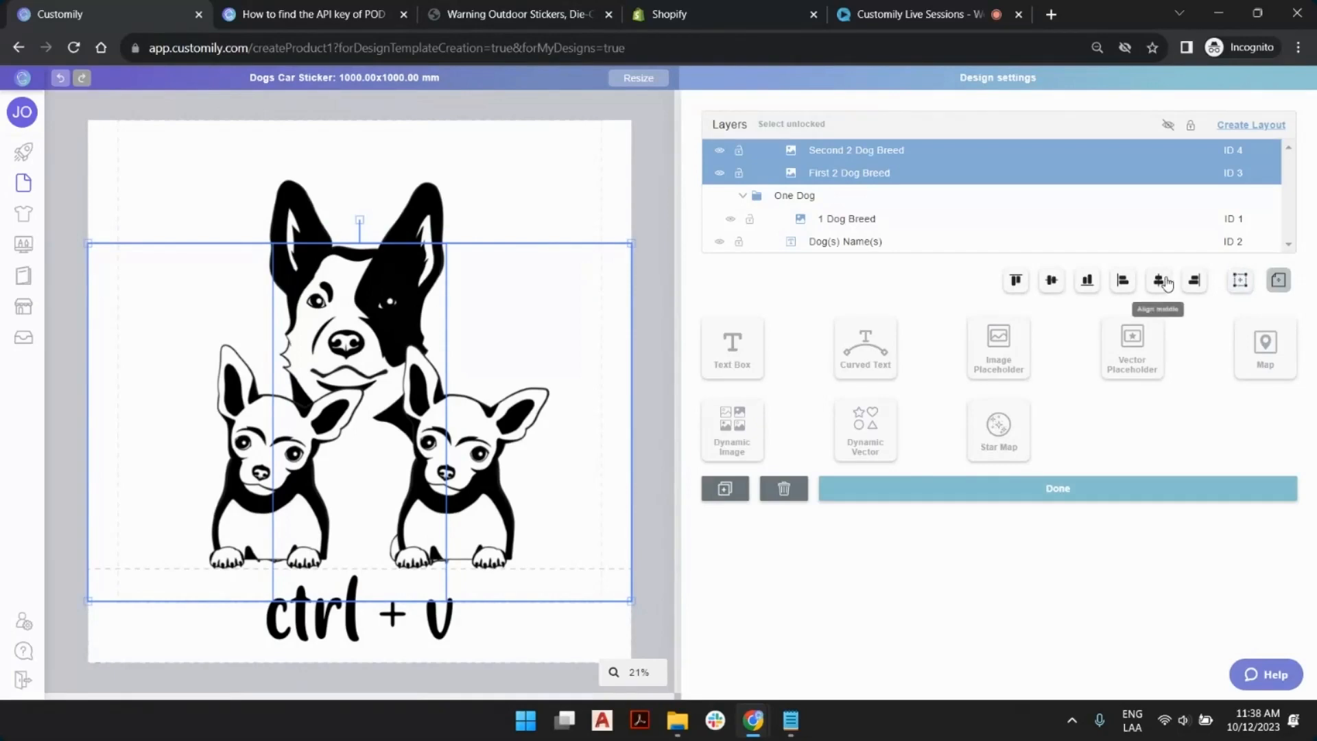
click(863, 152)
click(864, 174)
ctrl+click(865, 155)
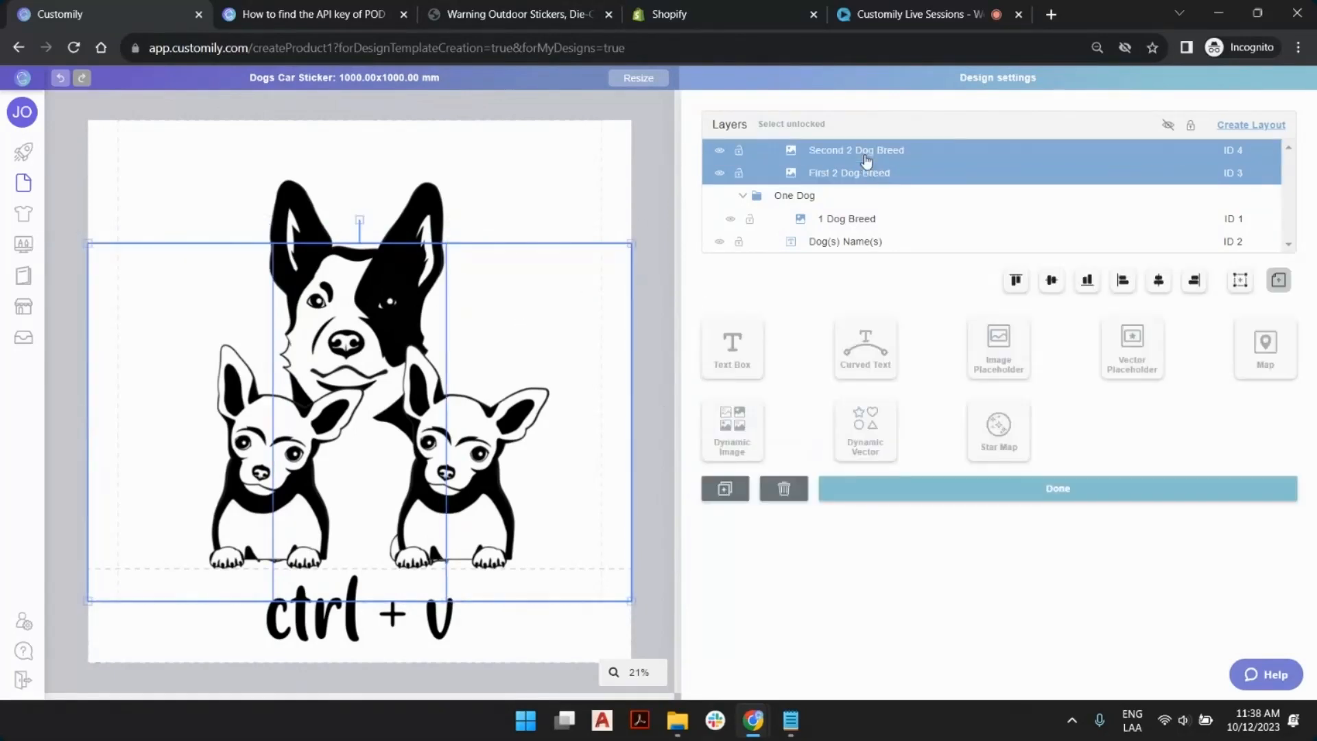
click(1244, 128)
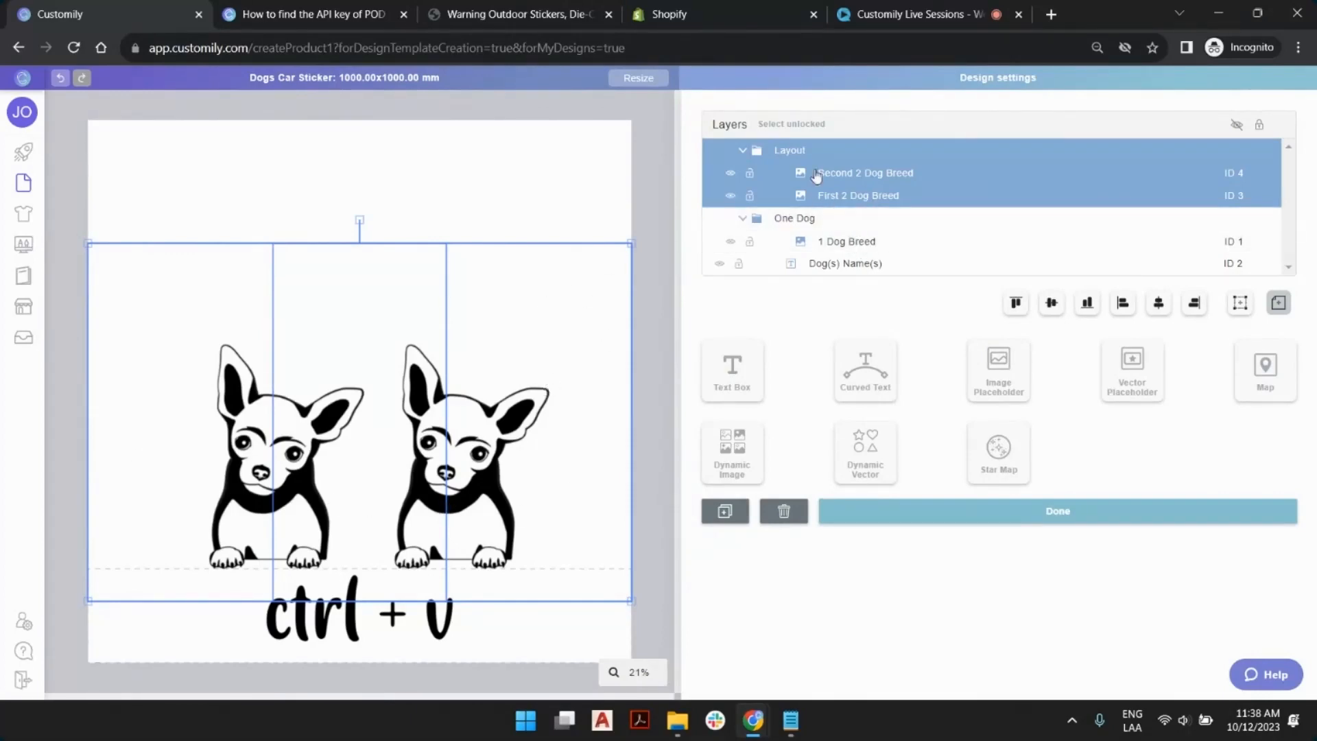
Switch between the new two-dog layout and the One Dog layout to compare what each displays.
click(796, 237)
click(788, 152)
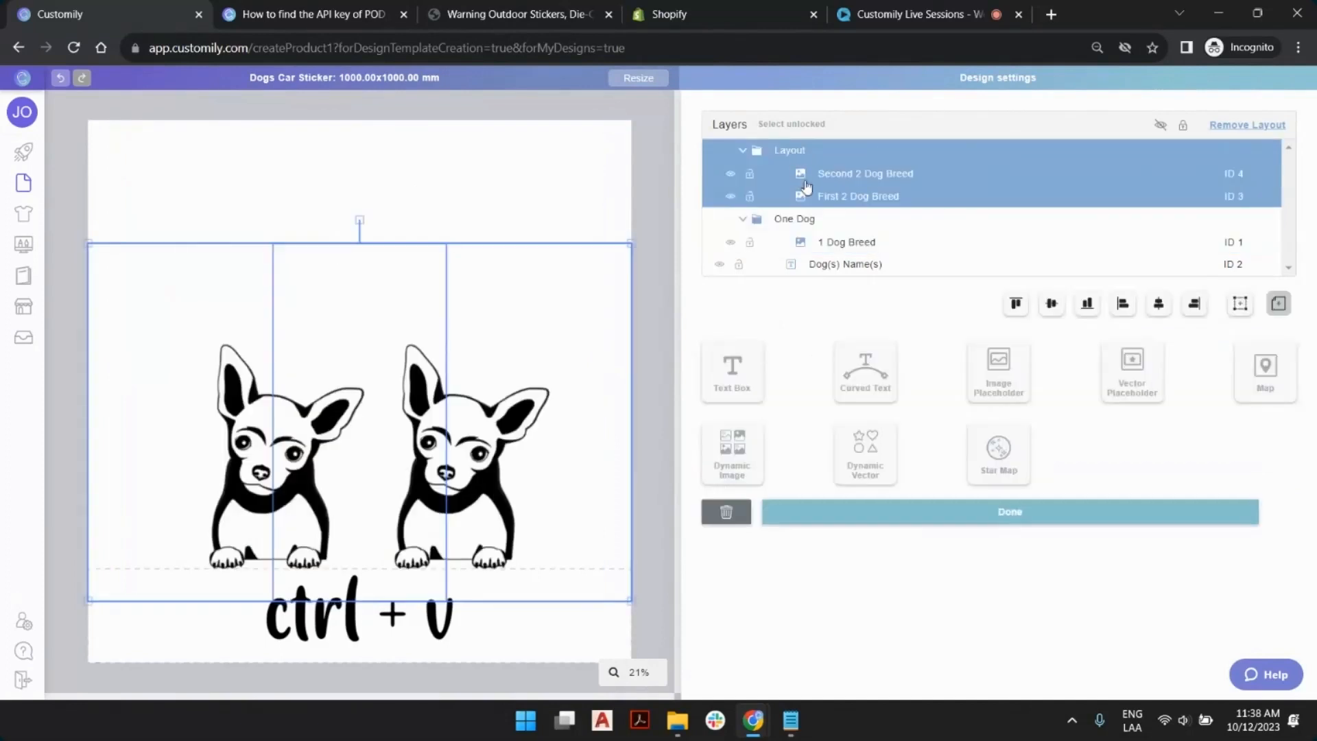
click(801, 220)
click(801, 153)
click(782, 221)
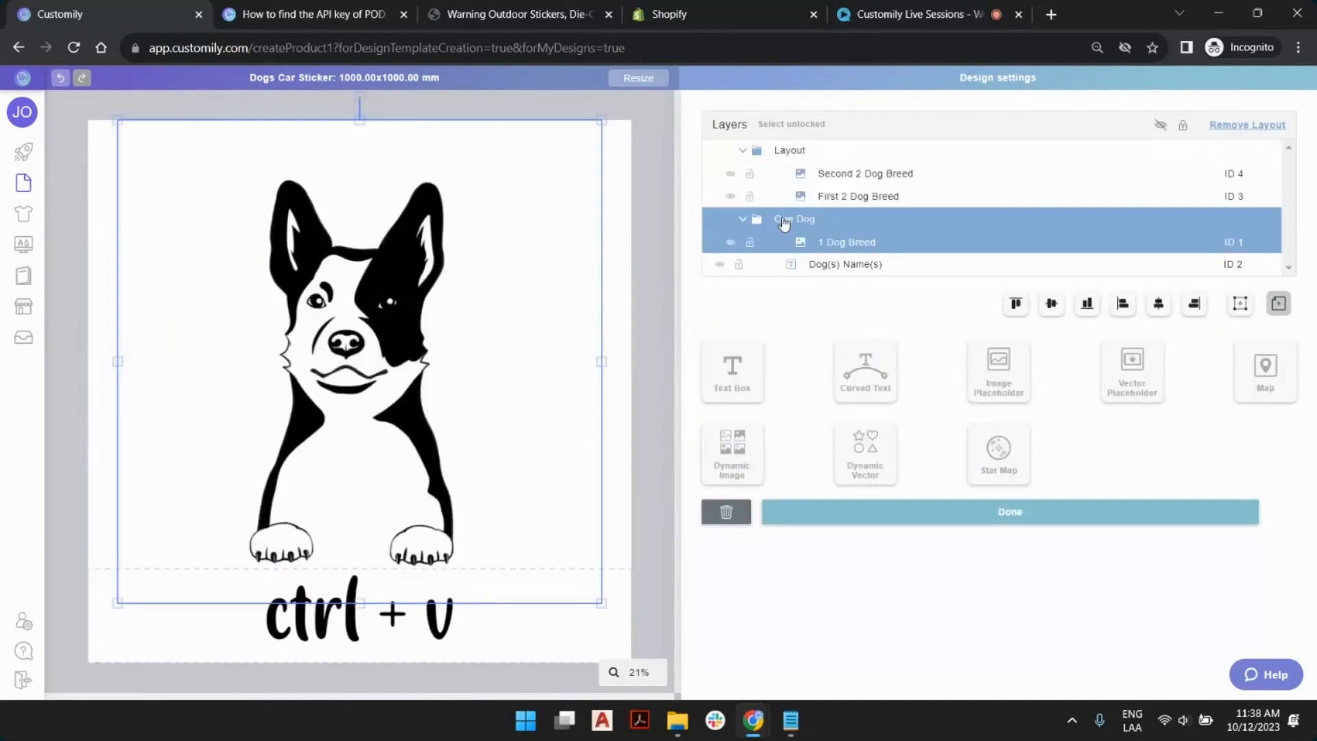
Rename the new two-dog layout as "Two Dogs".
click(787, 154)
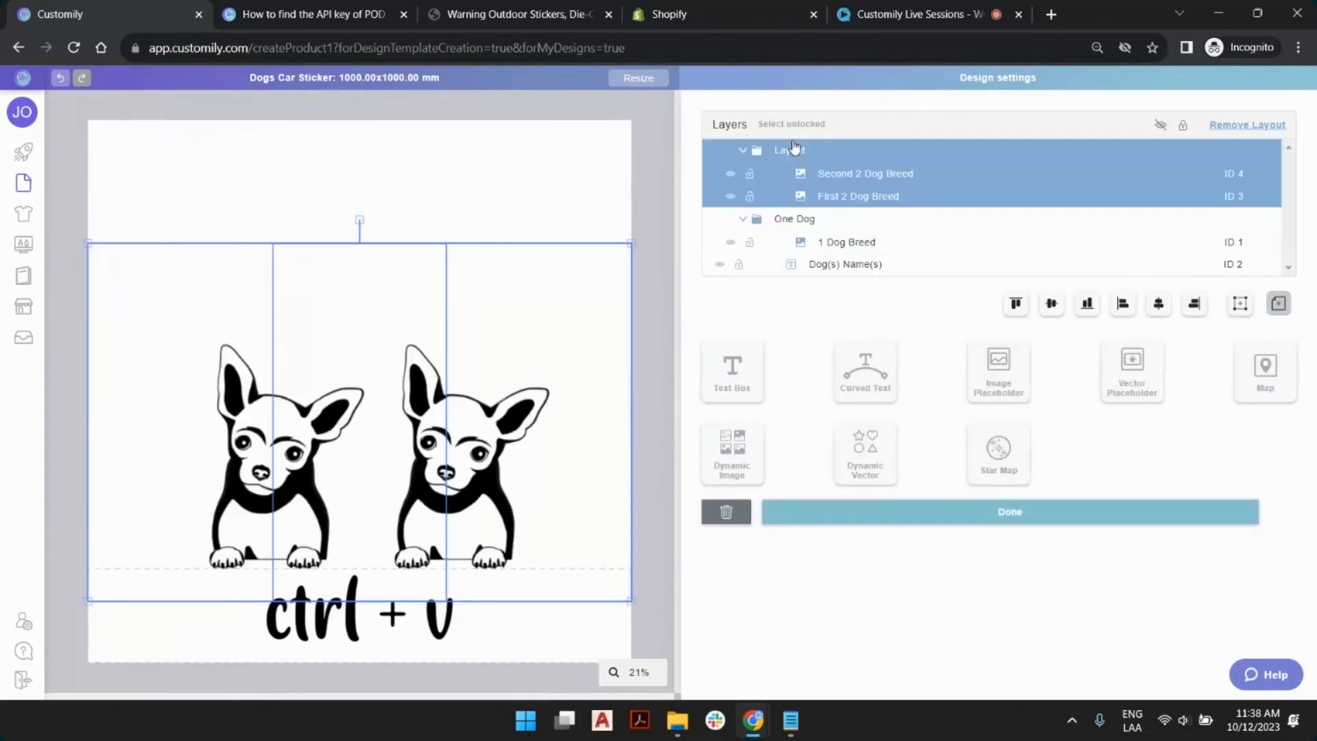
double_click(795, 156)
text(D)
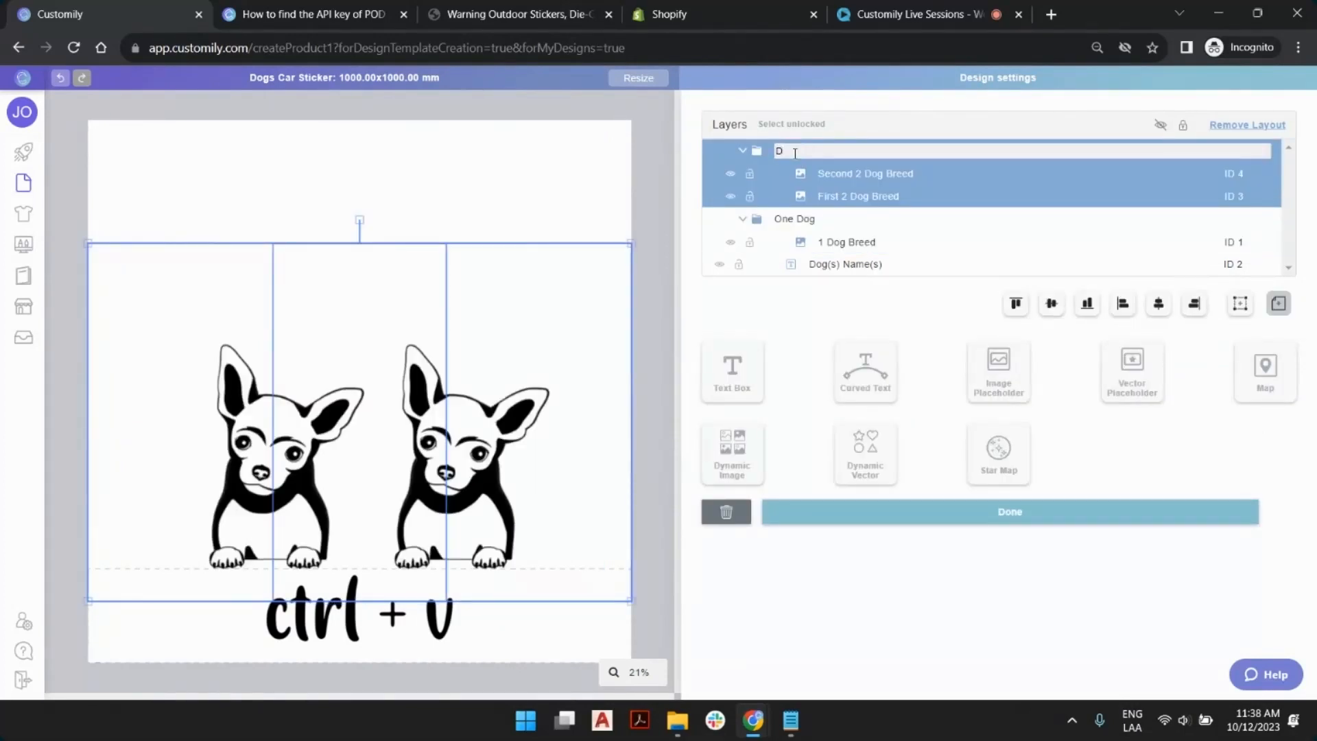
text(wo Dogs)
key(Return)
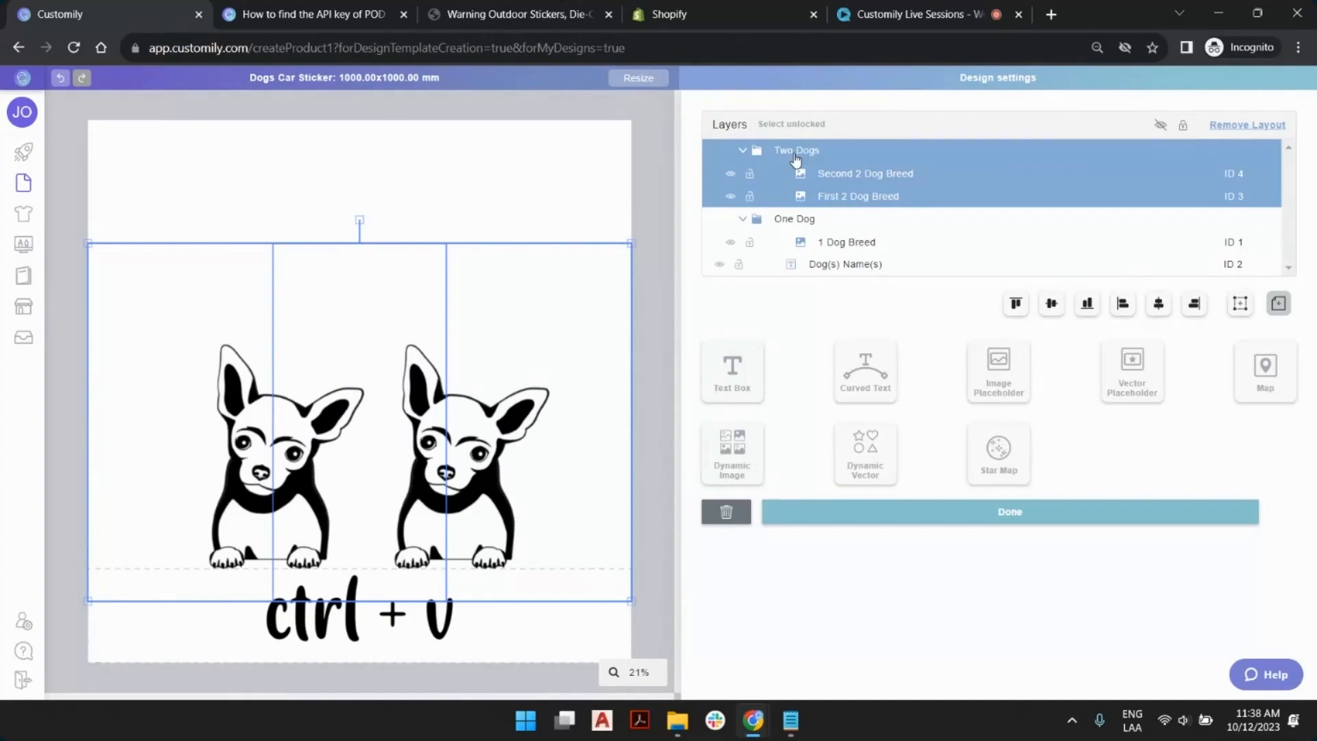
Hide the 1 Dog Breed image in the One Dog layout to clear the area above the text.
click(648, 129)
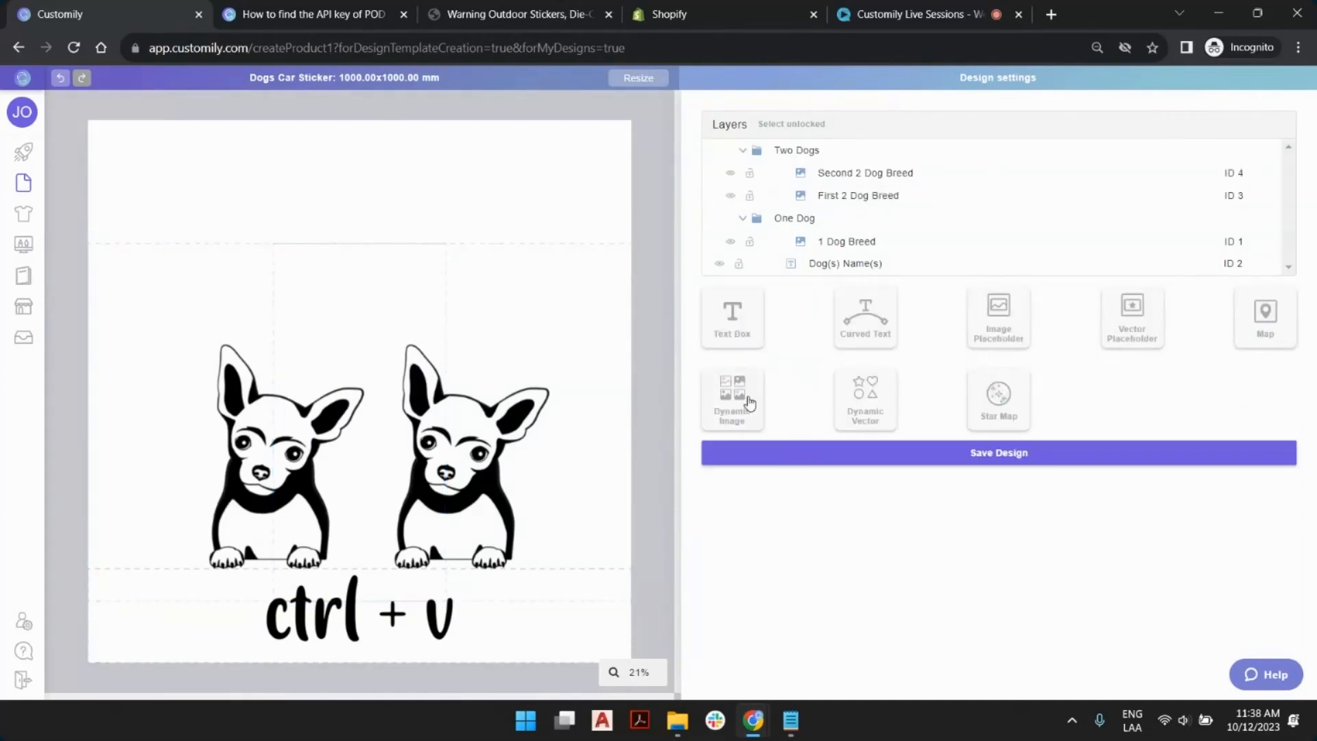
click(799, 219)
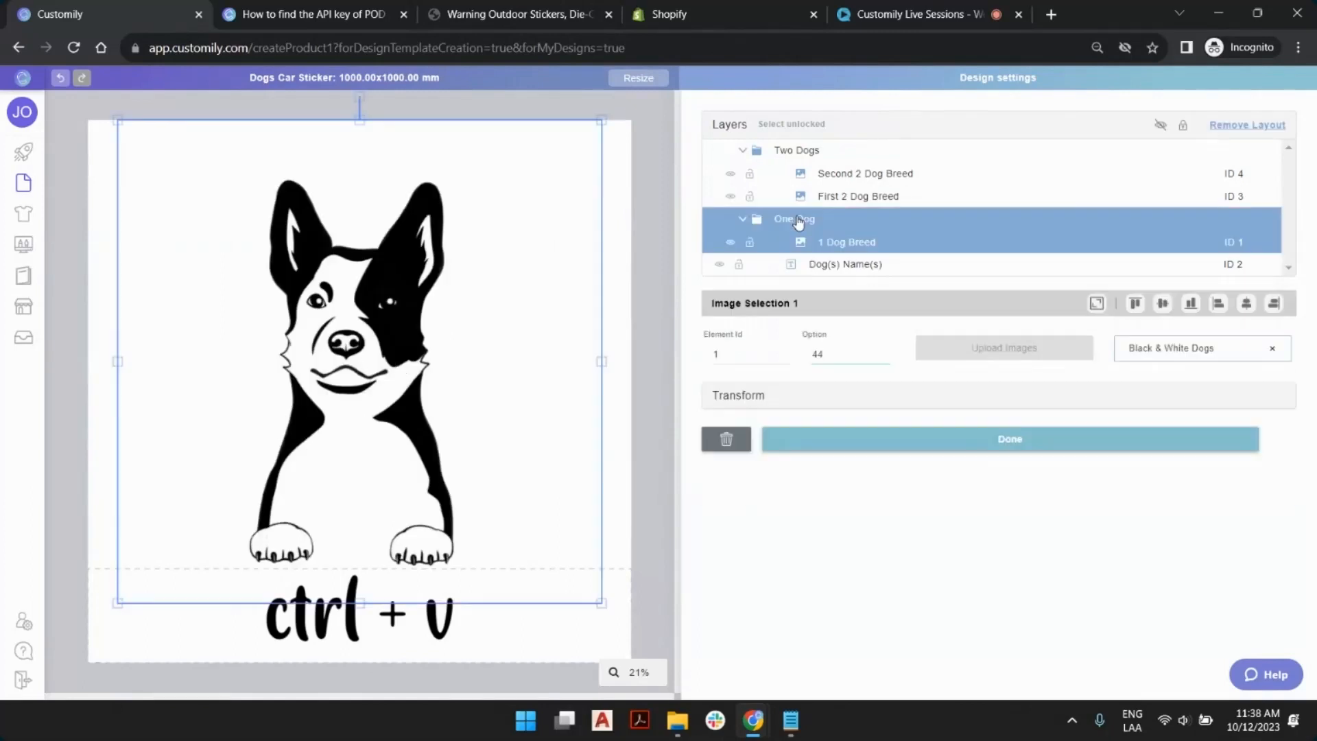
click(730, 242)
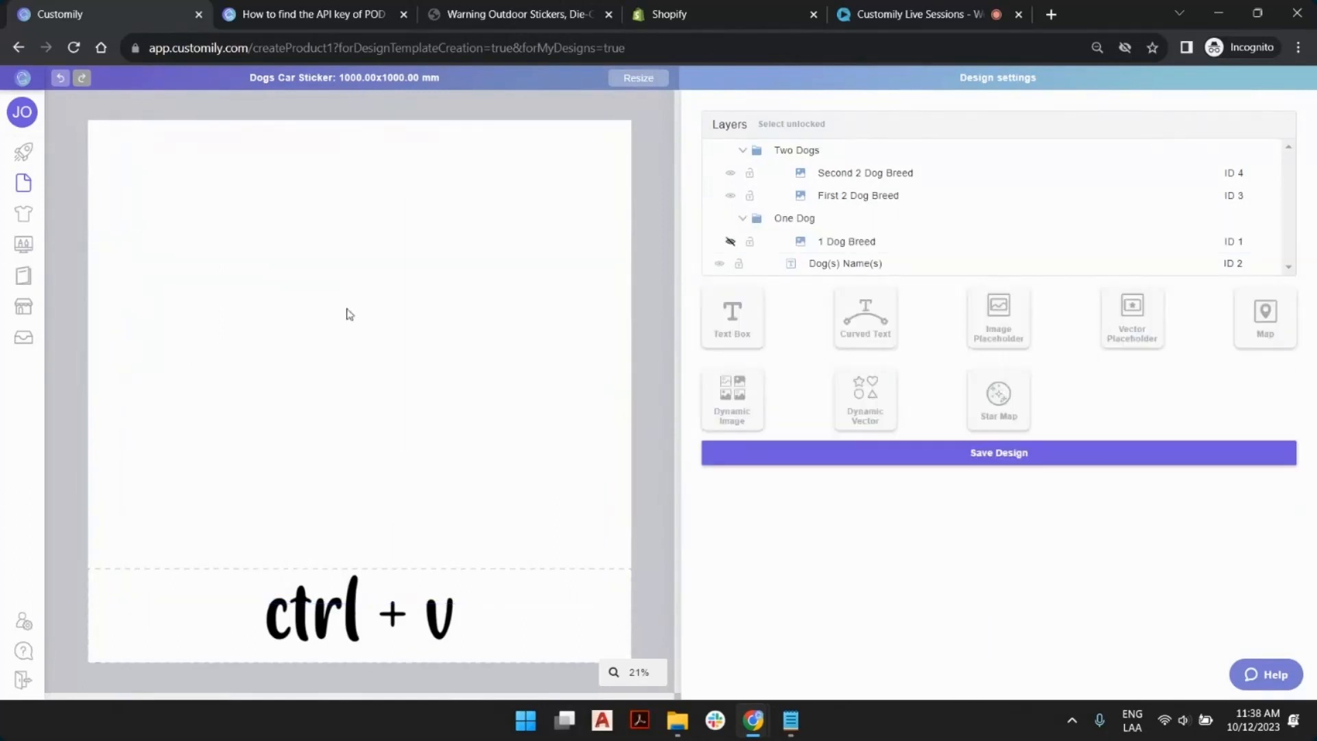
Add a dynamic image placeholder, place it at the canvas's left edge above the text and enlarge it.
click(738, 412)
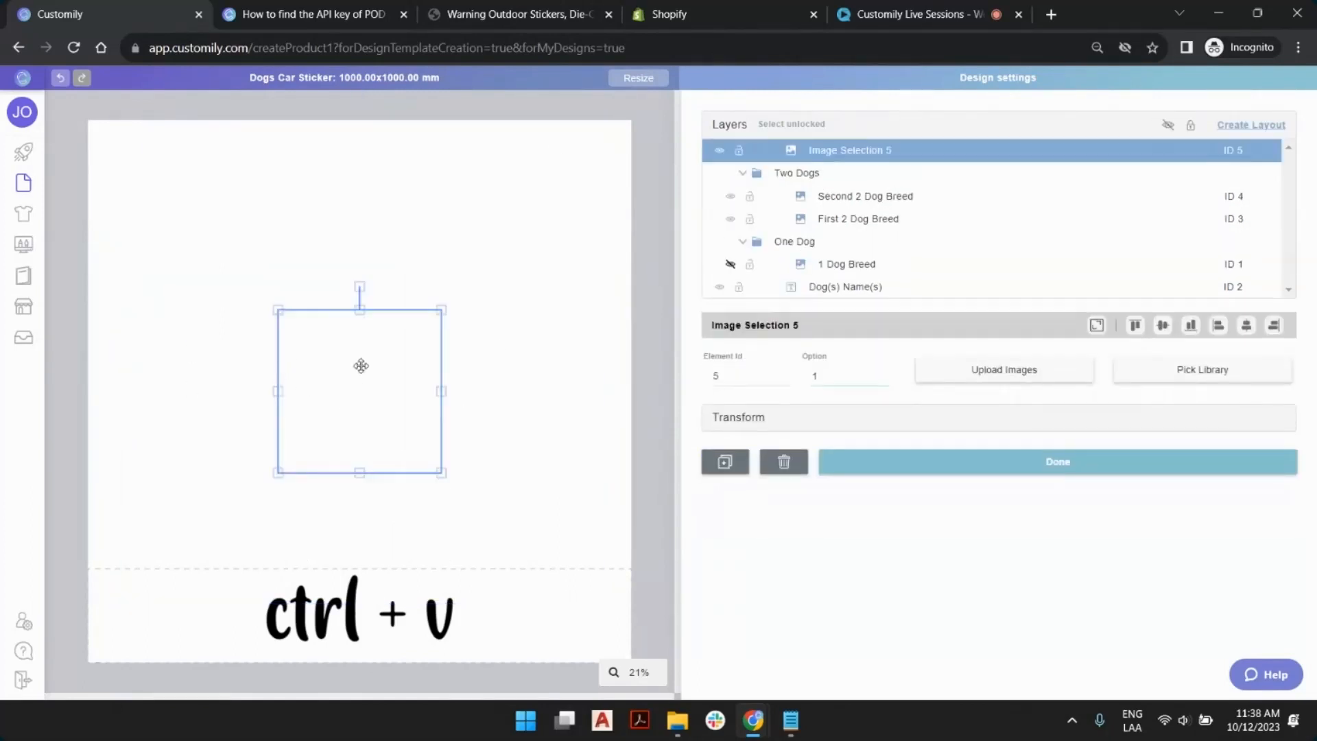
drag(361, 364, 175, 442)
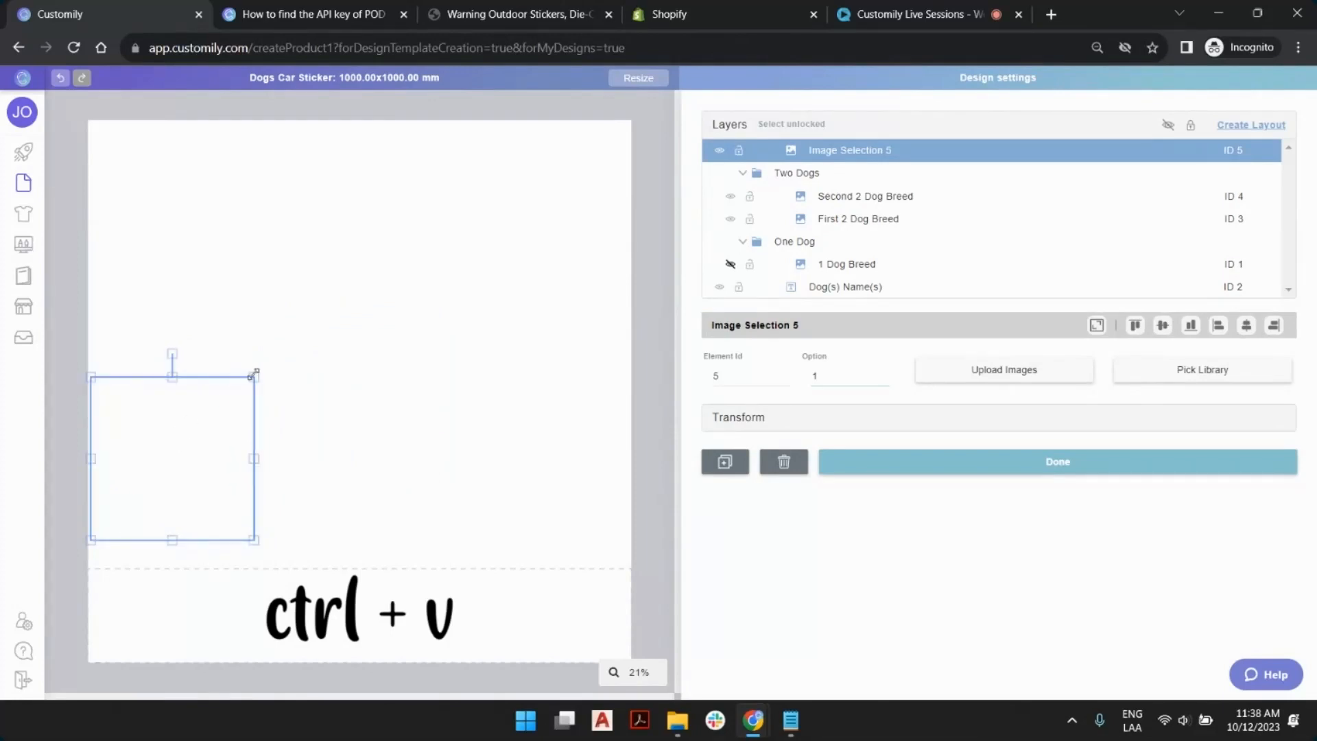
drag(253, 373, 322, 309)
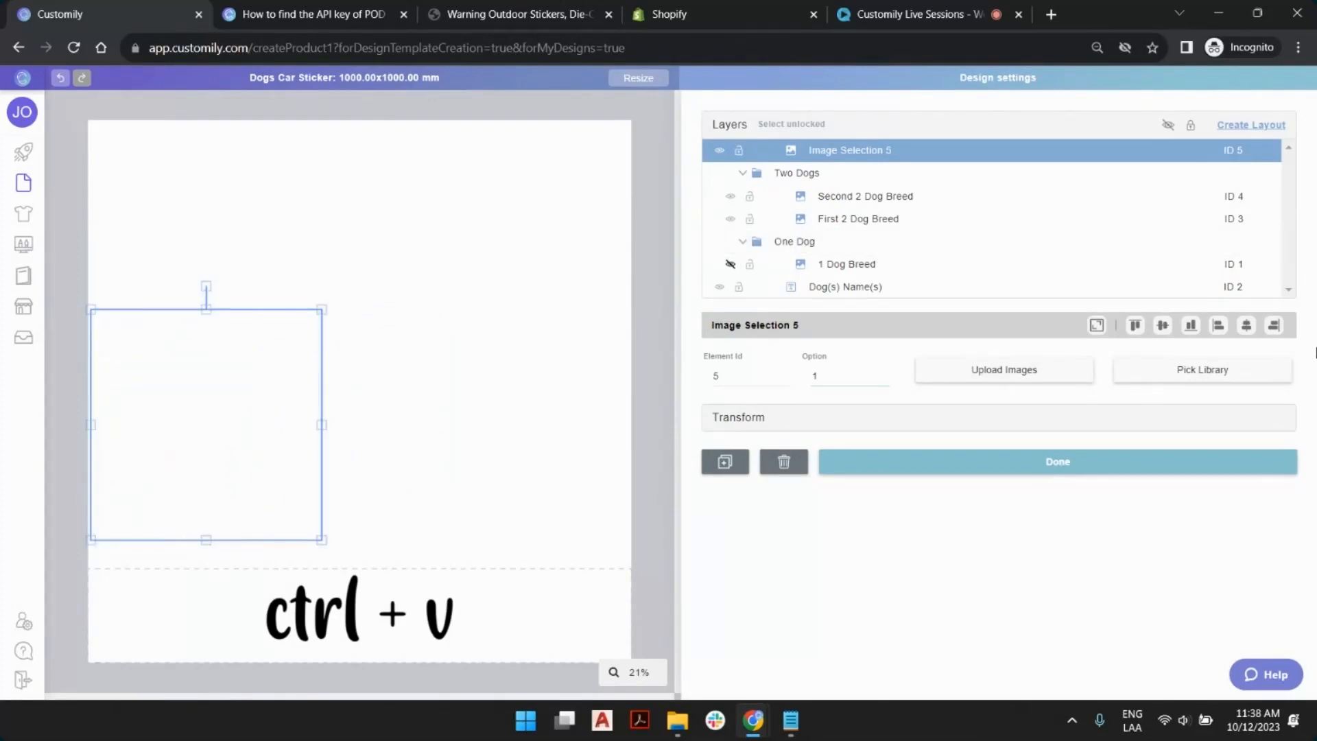
Assign the Black & White Dogs image library to the new dynamic image placeholder.
click(1255, 375)
scroll(729, 344, down, 3)
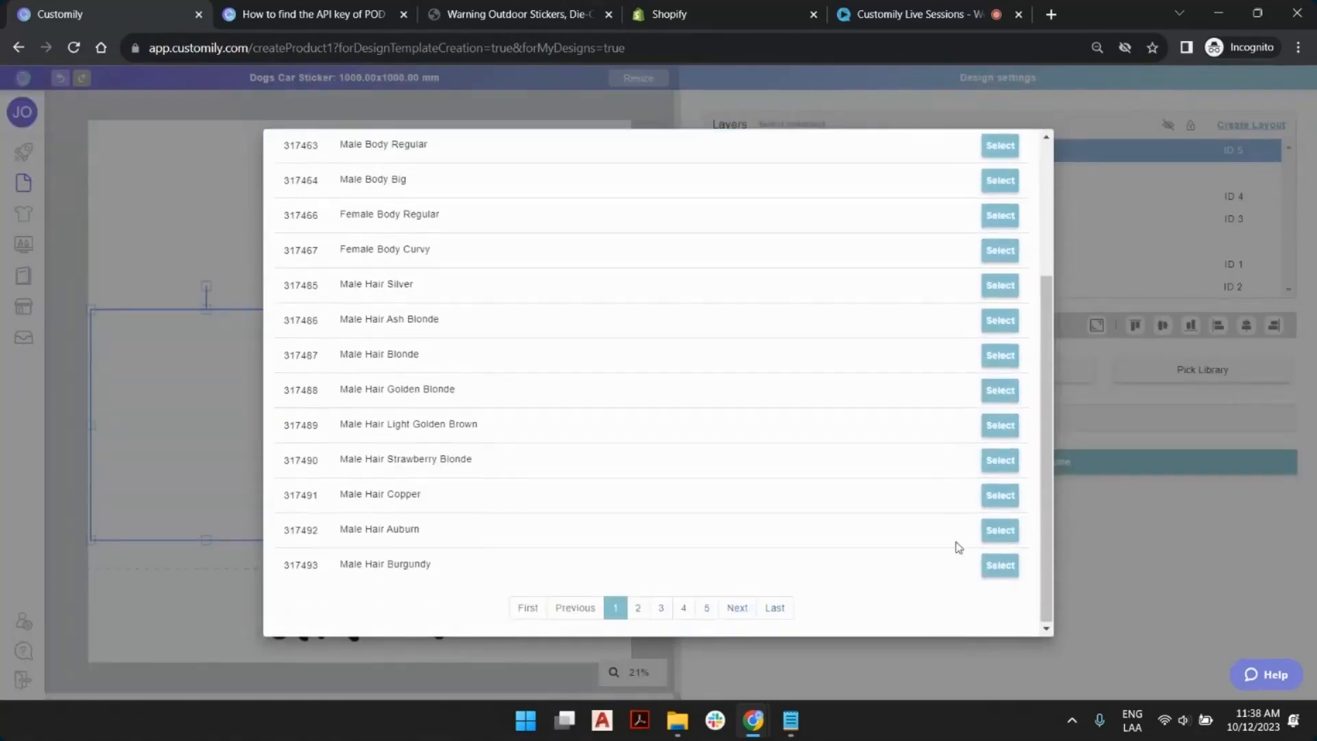
click(775, 607)
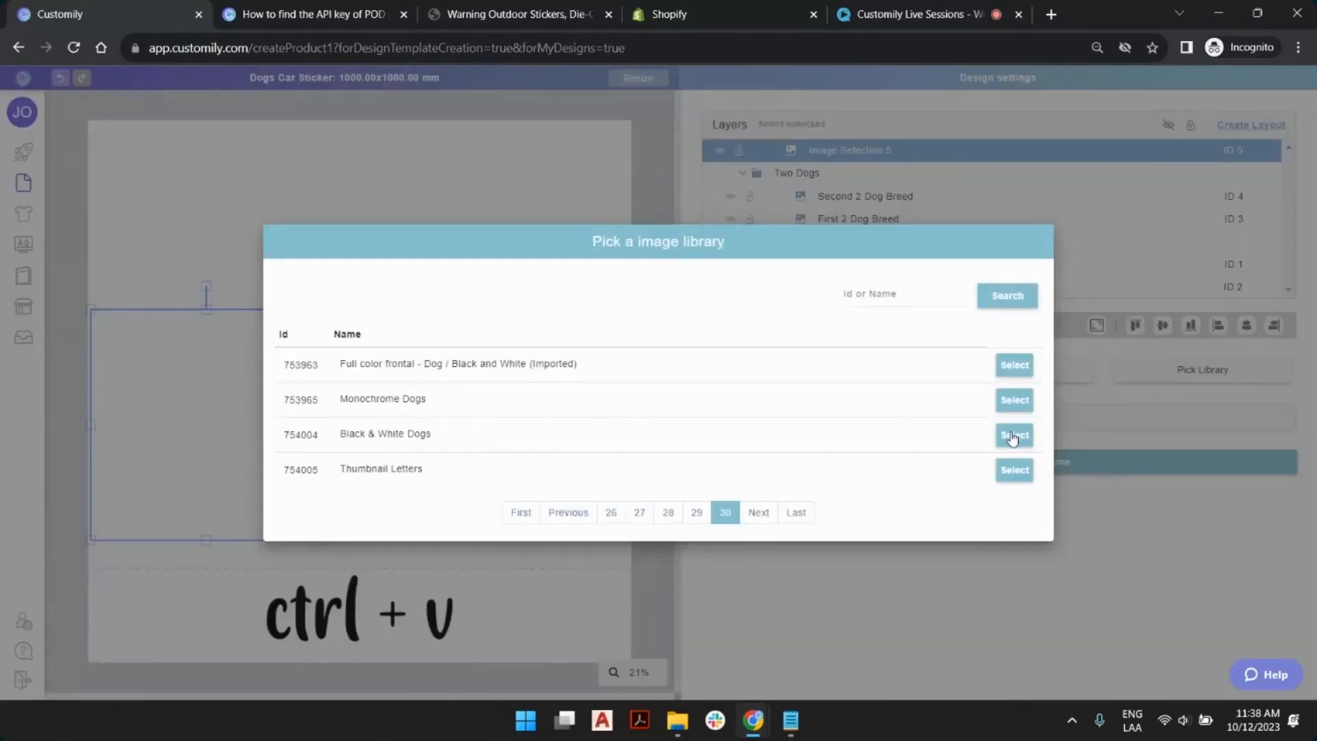
click(1014, 435)
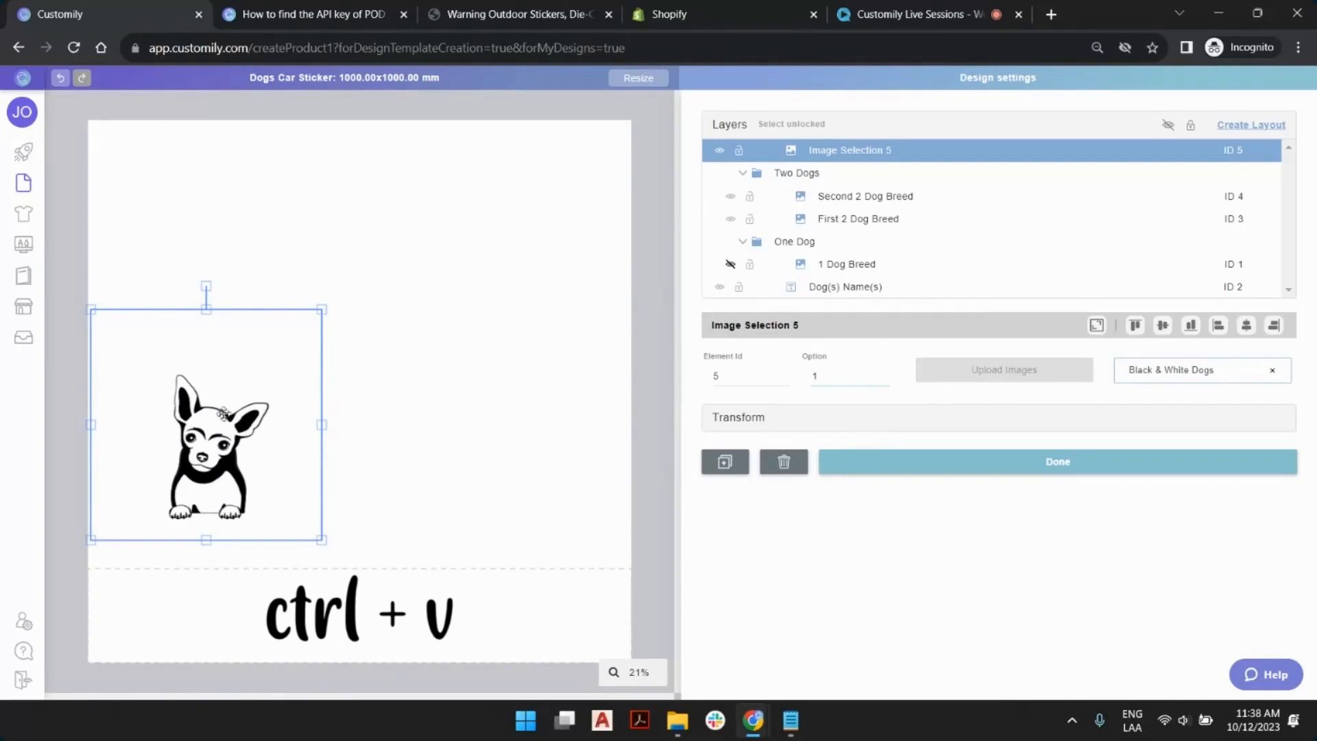
Make two copies of the dog image placeholder and spread the three dogs apart on the canvas.
drag(217, 420, 332, 423)
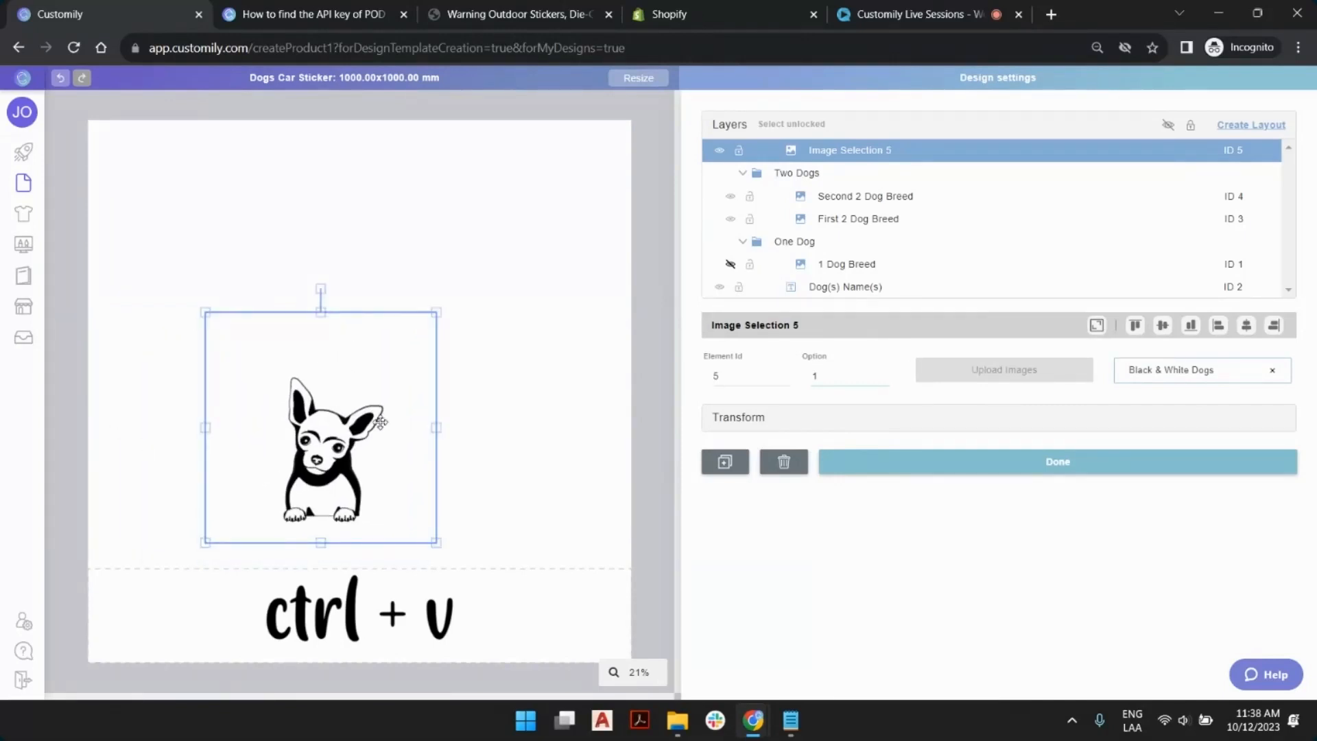
key(ctrl+v)
mouse_move(416, 371)
mouse_down()
mouse_move(531, 324)
mouse_move(531, 354)
mouse_up()
key(ctrl+v)
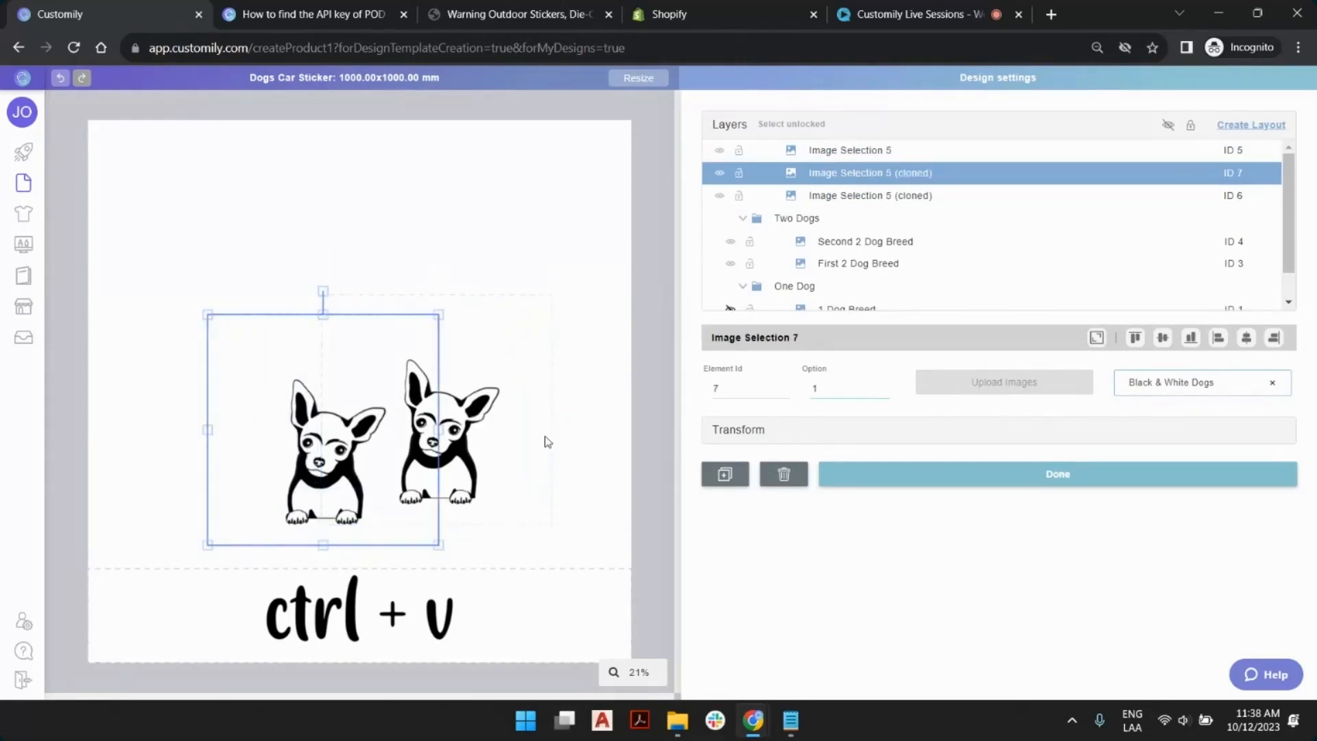
mouse_move(386, 419)
mouse_down()
mouse_move(417, 447)
mouse_move(359, 376)
mouse_move(339, 397)
mouse_up()
click(229, 493)
drag(229, 493, 151, 402)
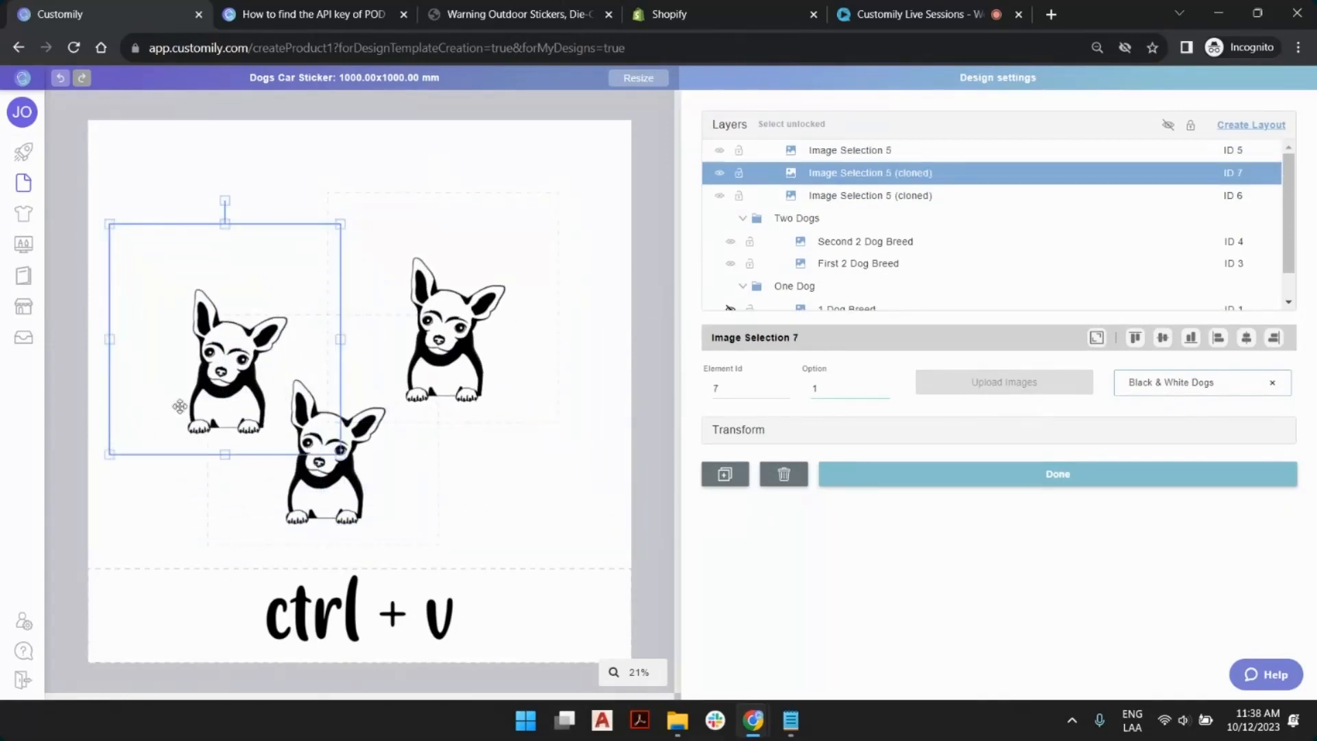
Arrange the three dog images side by side in an evenly spaced row above the text.
click(331, 465)
drag(331, 465, 272, 420)
drag(270, 316, 387, 416)
drag(511, 306, 566, 419)
drag(360, 442, 371, 442)
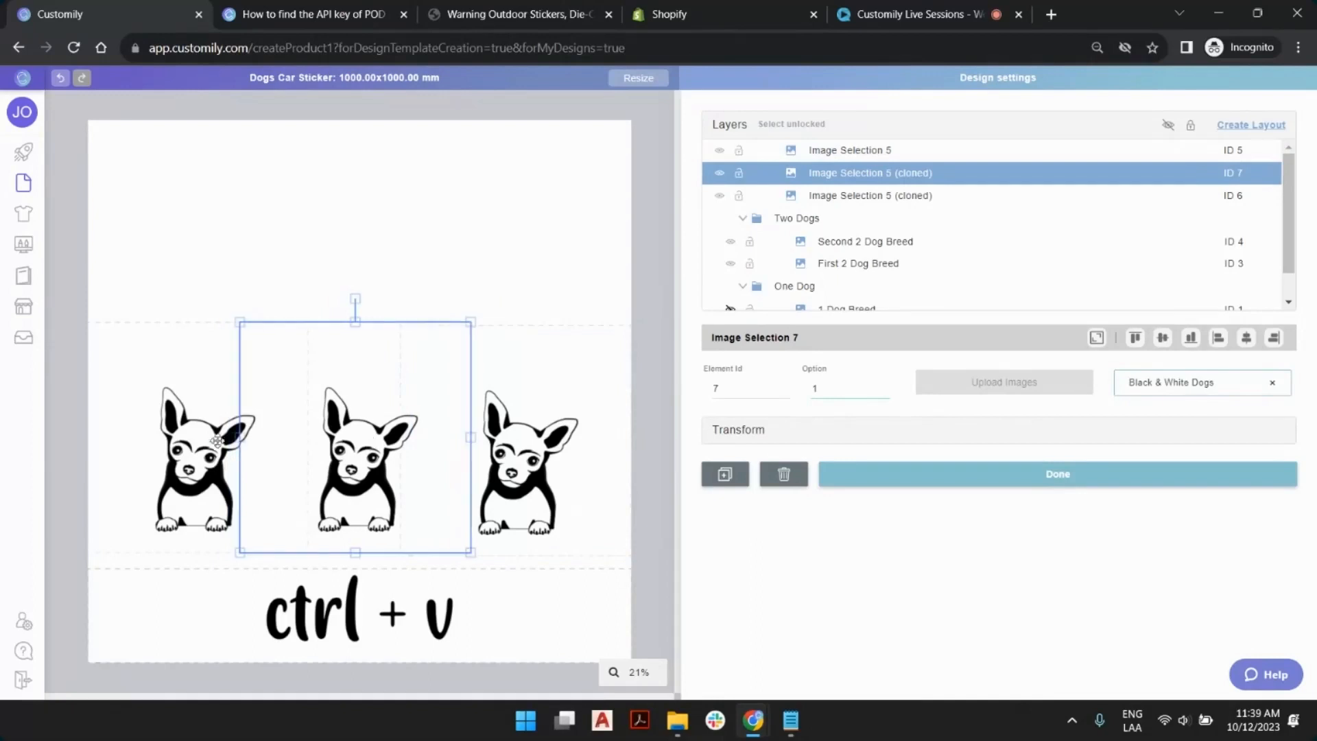
click(217, 441)
drag(218, 441, 226, 436)
Select all three dog images and enlarge them together, keeping the row's lower right corner in place.
shift+click(444, 423)
shift+click(541, 442)
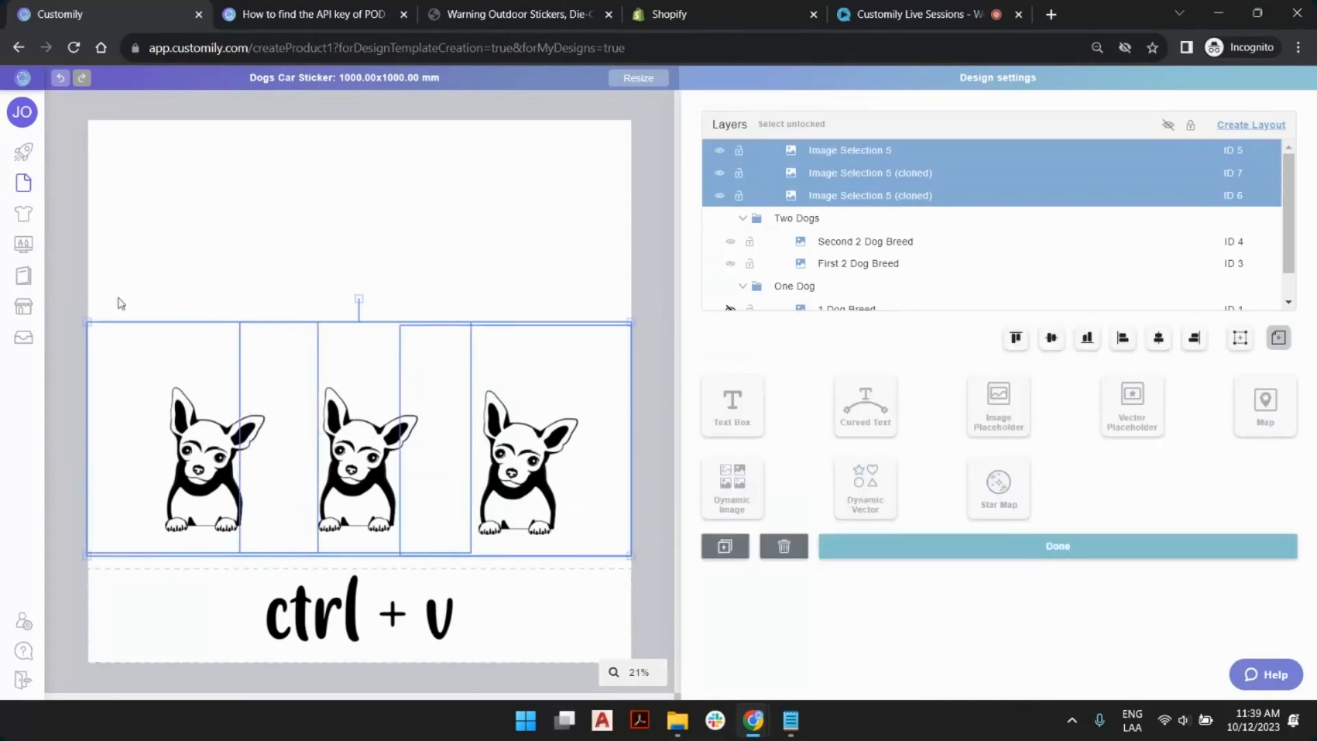
drag(85, 319, 37, 245)
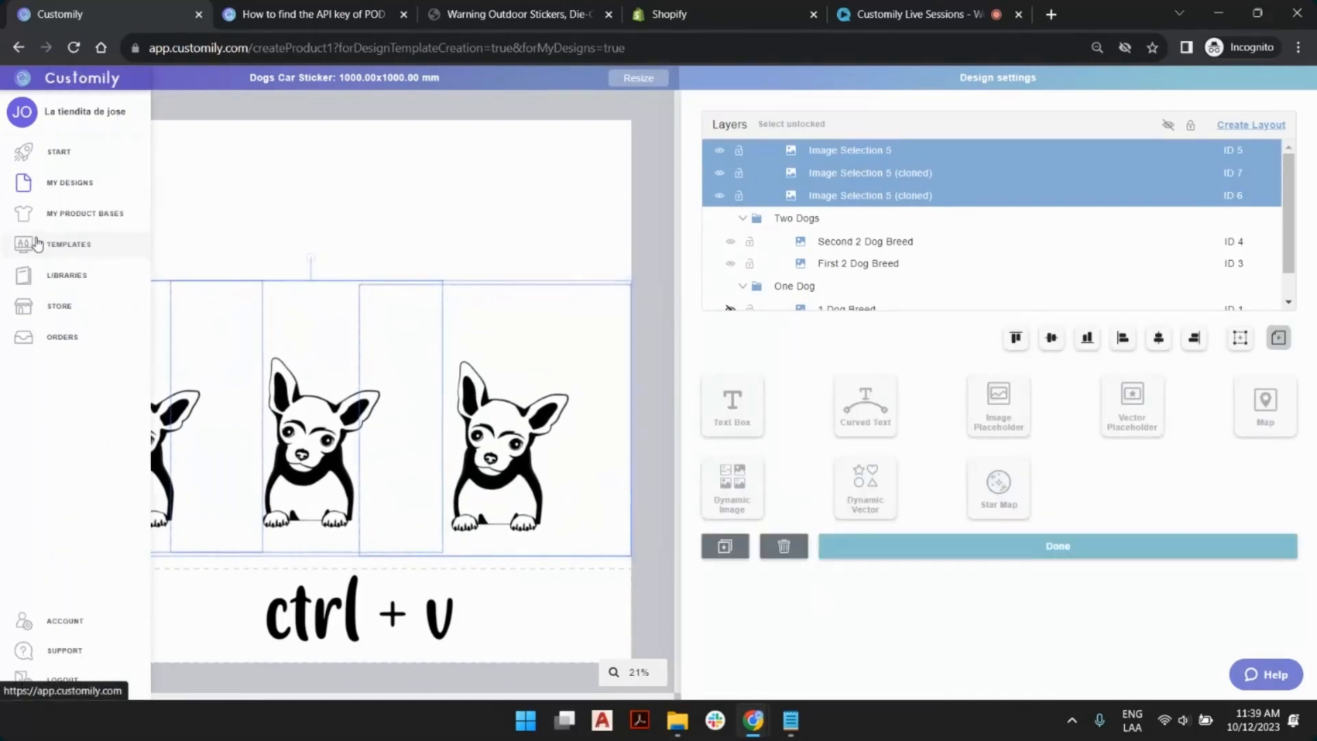
click(649, 350)
click(649, 347)
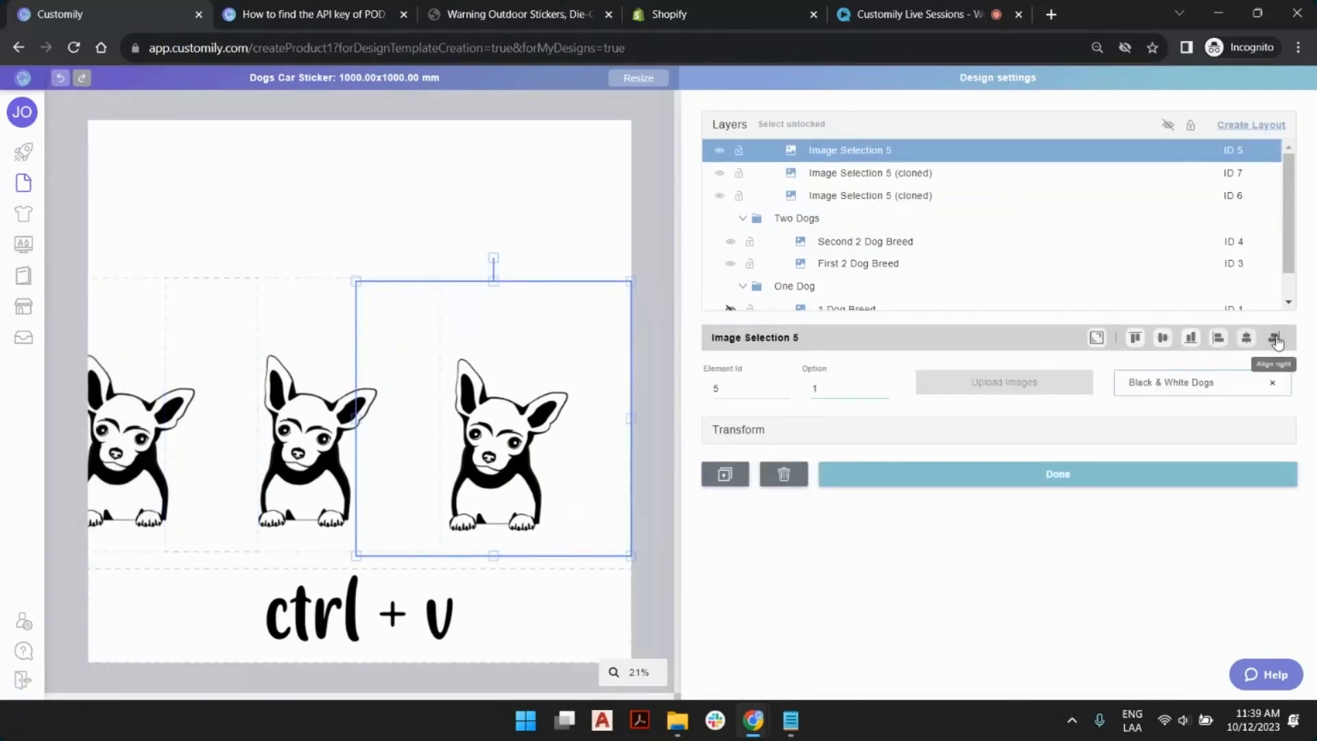
Align the first dog image to the canvas's left edge and centre the second one horizontally.
click(159, 358)
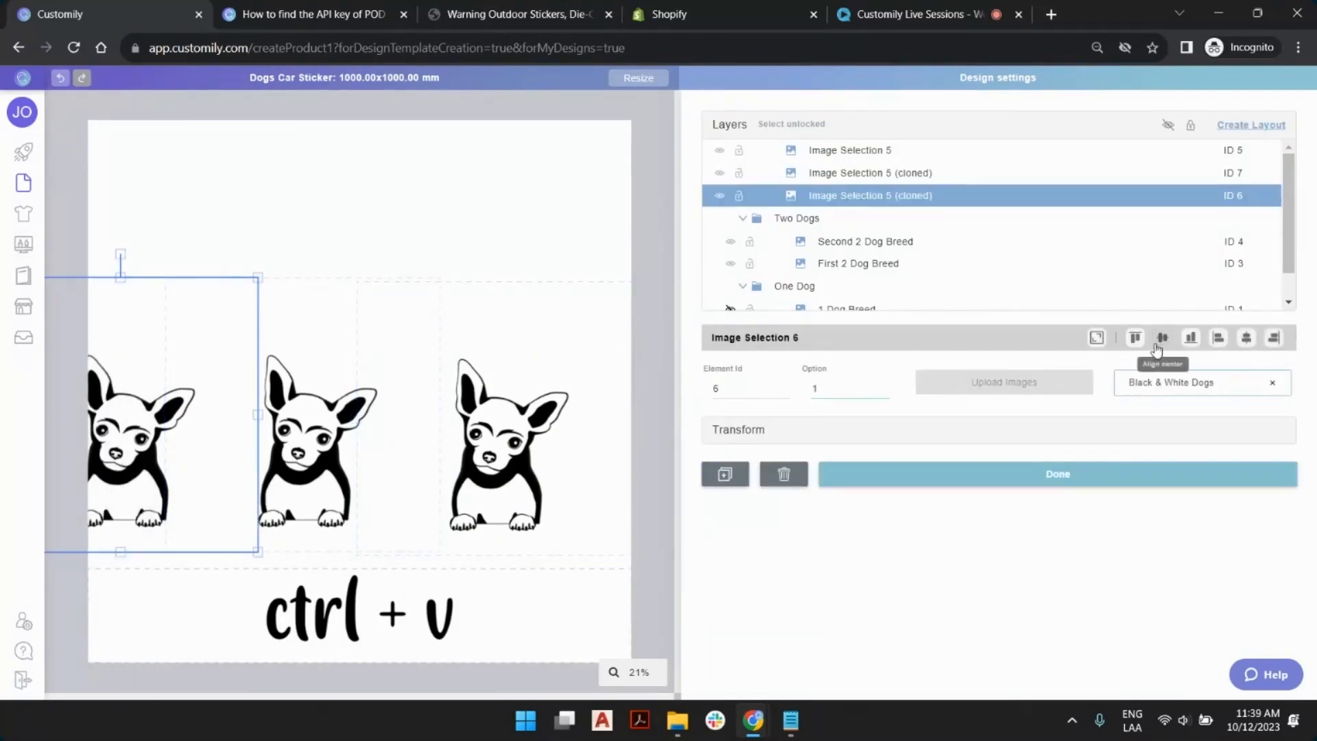
click(1218, 338)
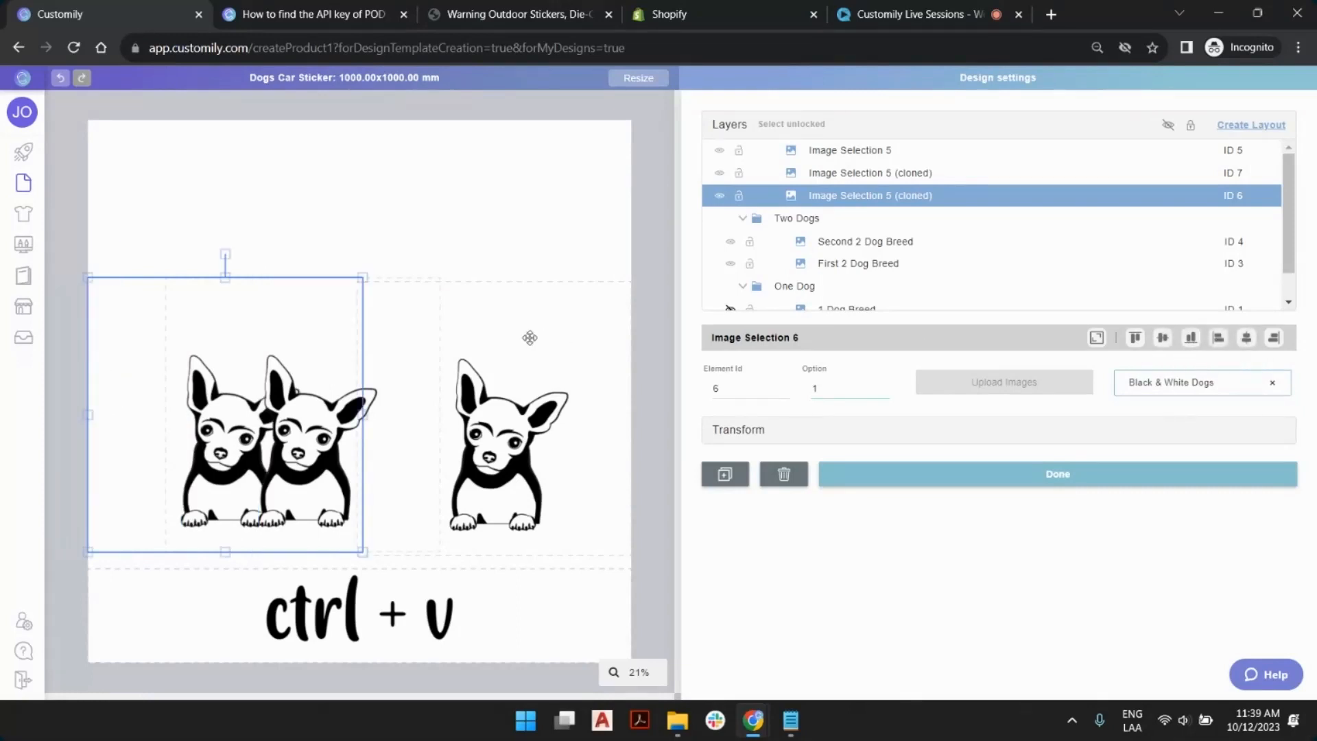
click(385, 312)
click(332, 312)
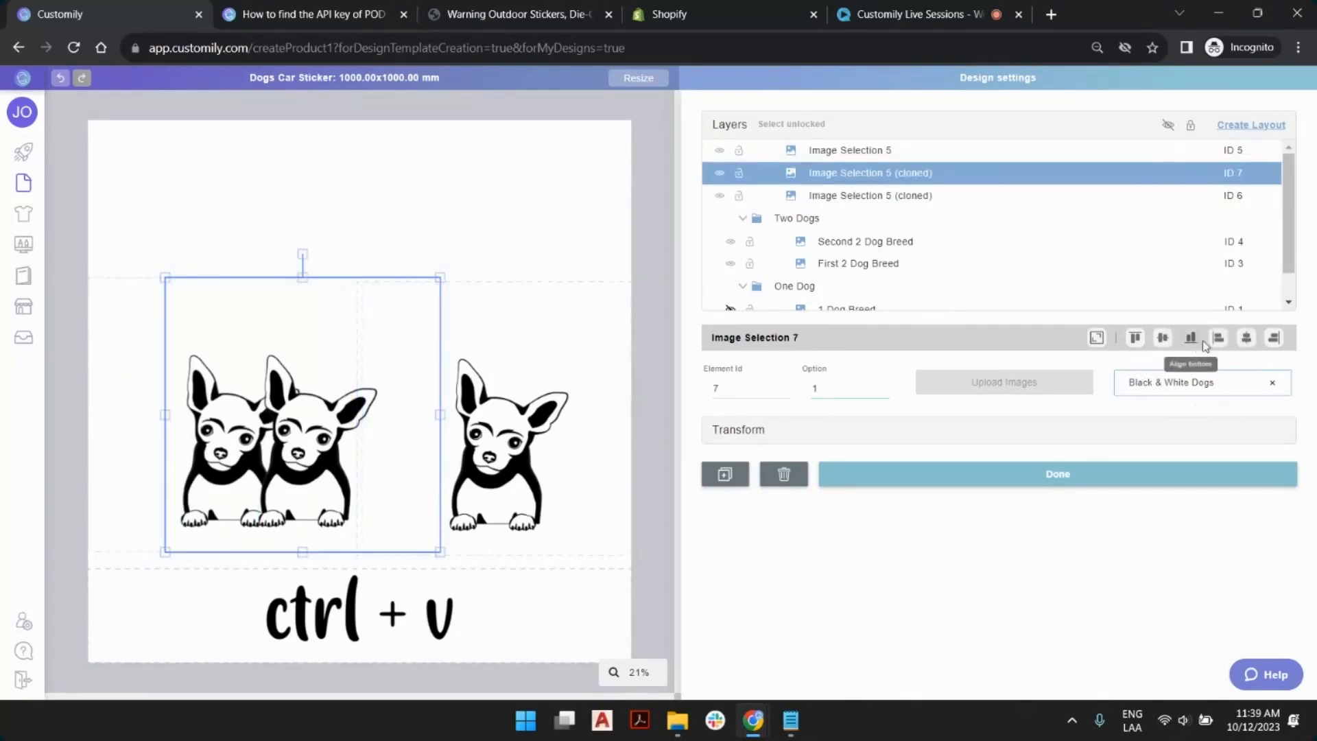
click(1246, 342)
Select all three dog images and align their vertical centres relative to the selection.
shift+click(538, 370)
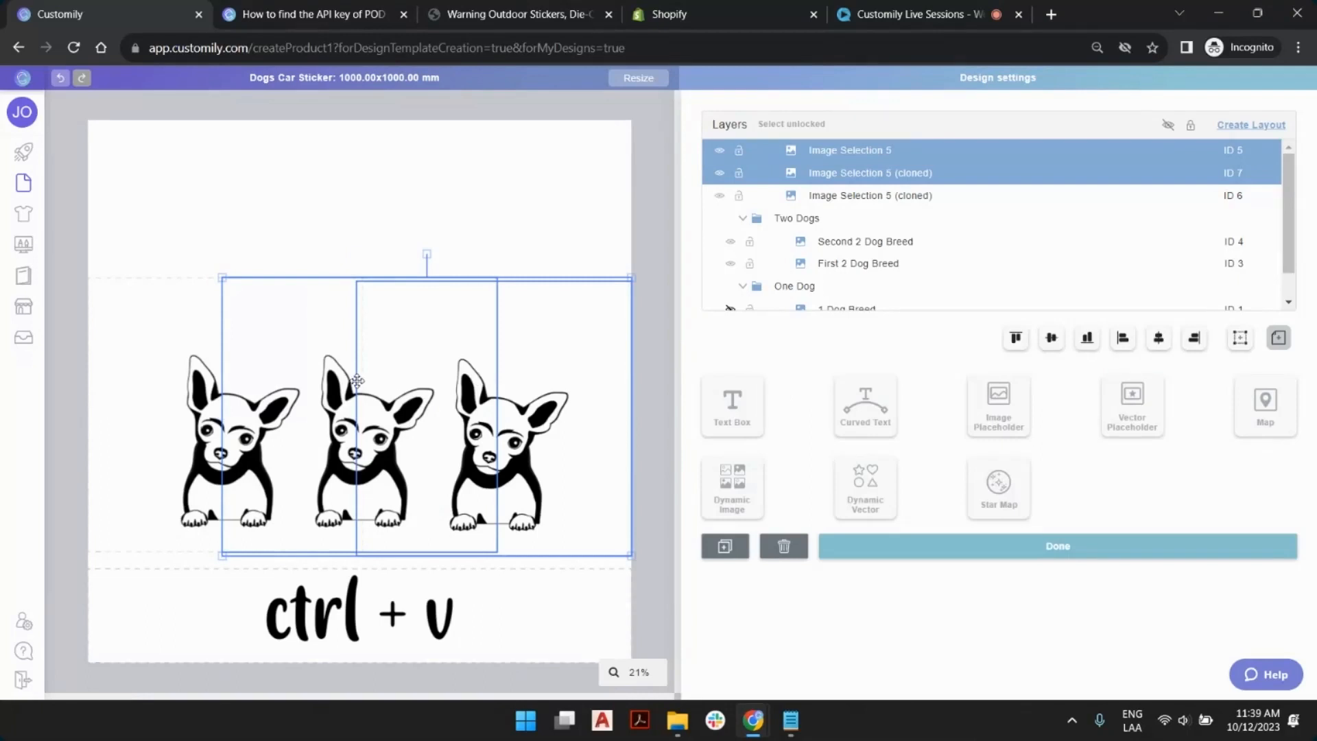
shift+click(200, 357)
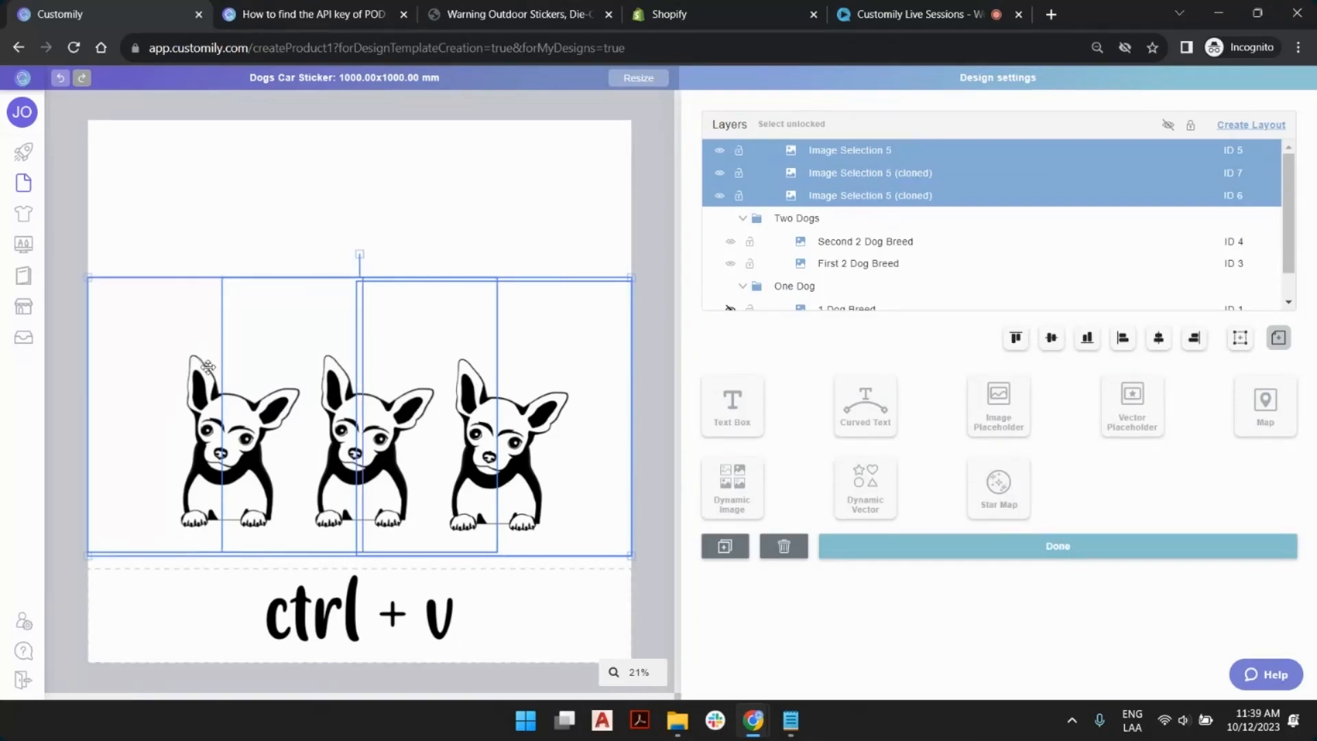
click(1242, 342)
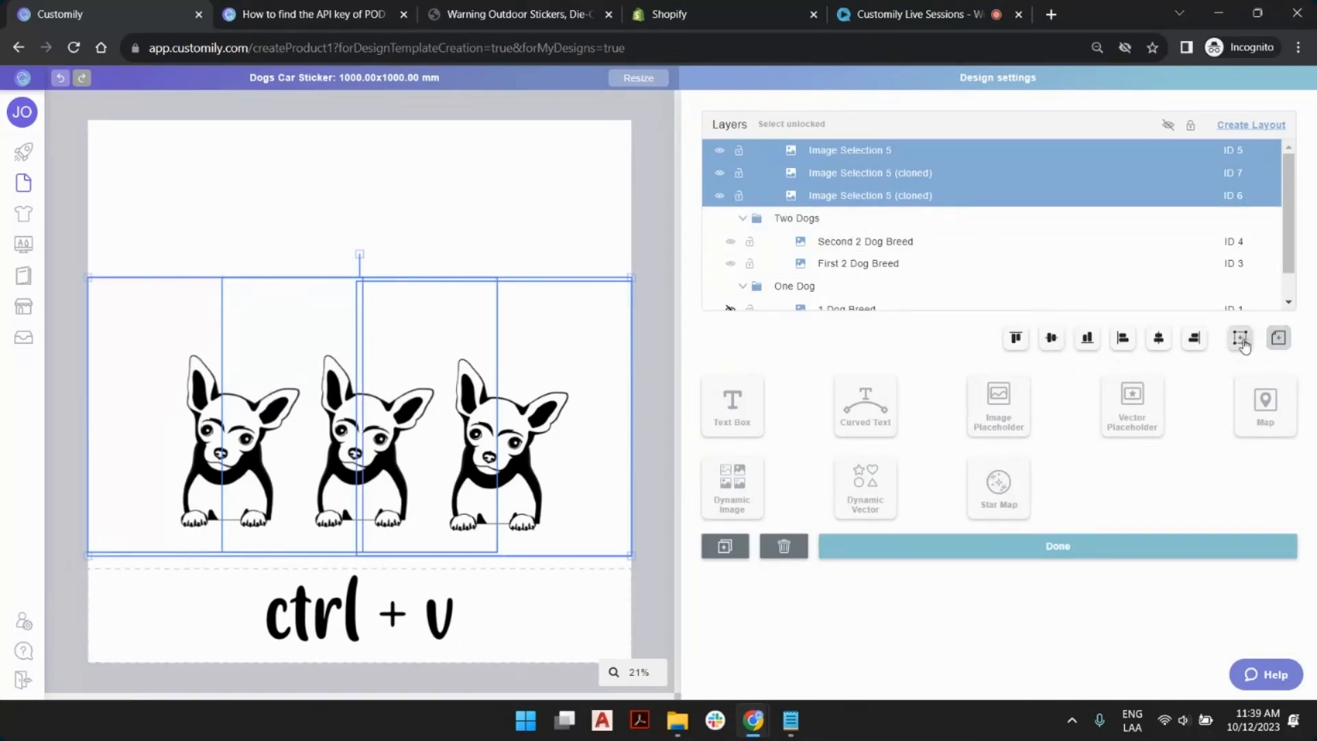
click(1051, 339)
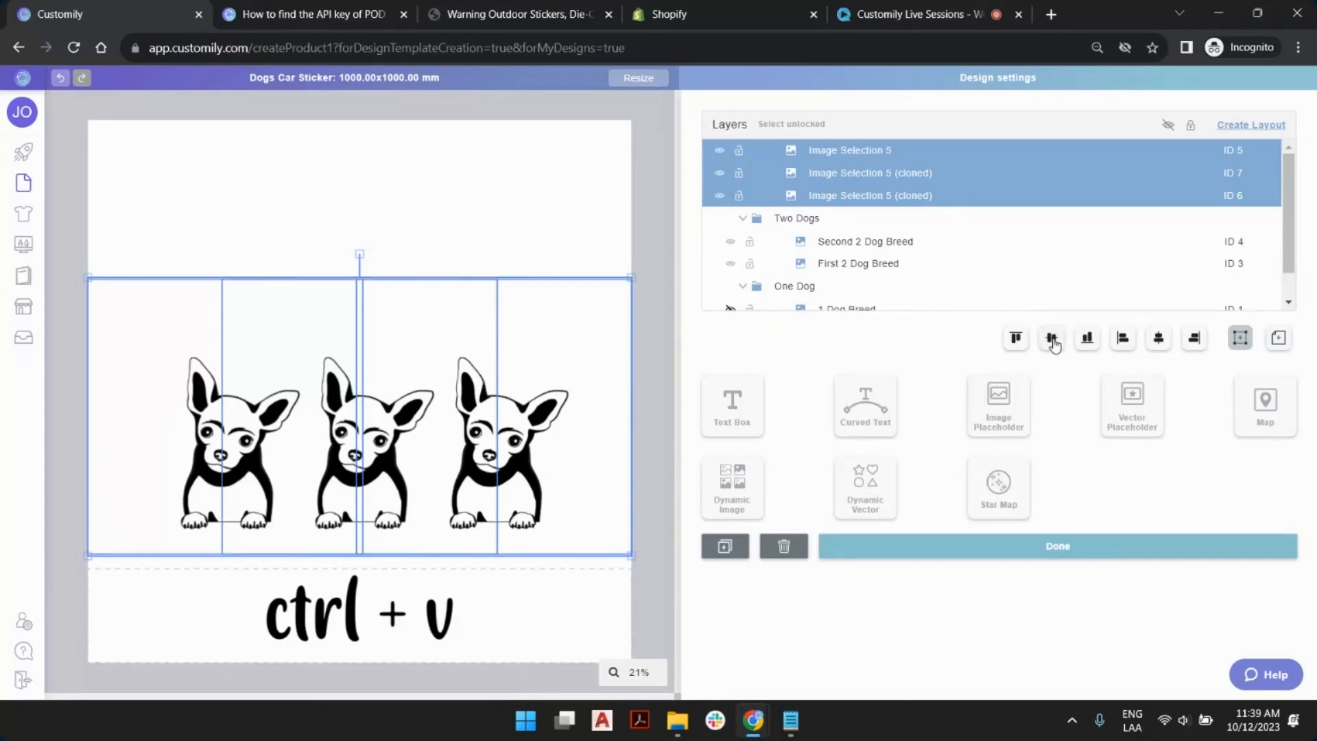
Show the 1 Dog Breed image again and move the three dogs down level with its paws.
scroll(730, 302, down, 1)
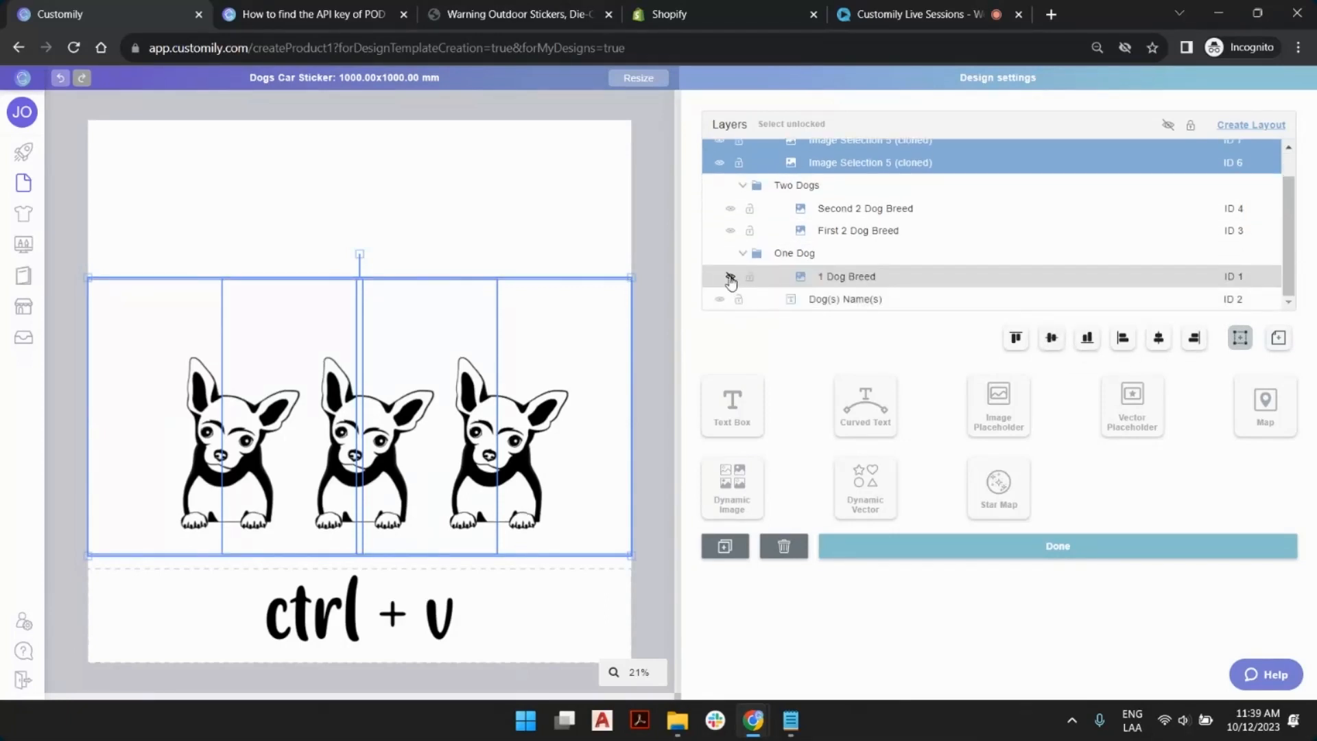
click(730, 277)
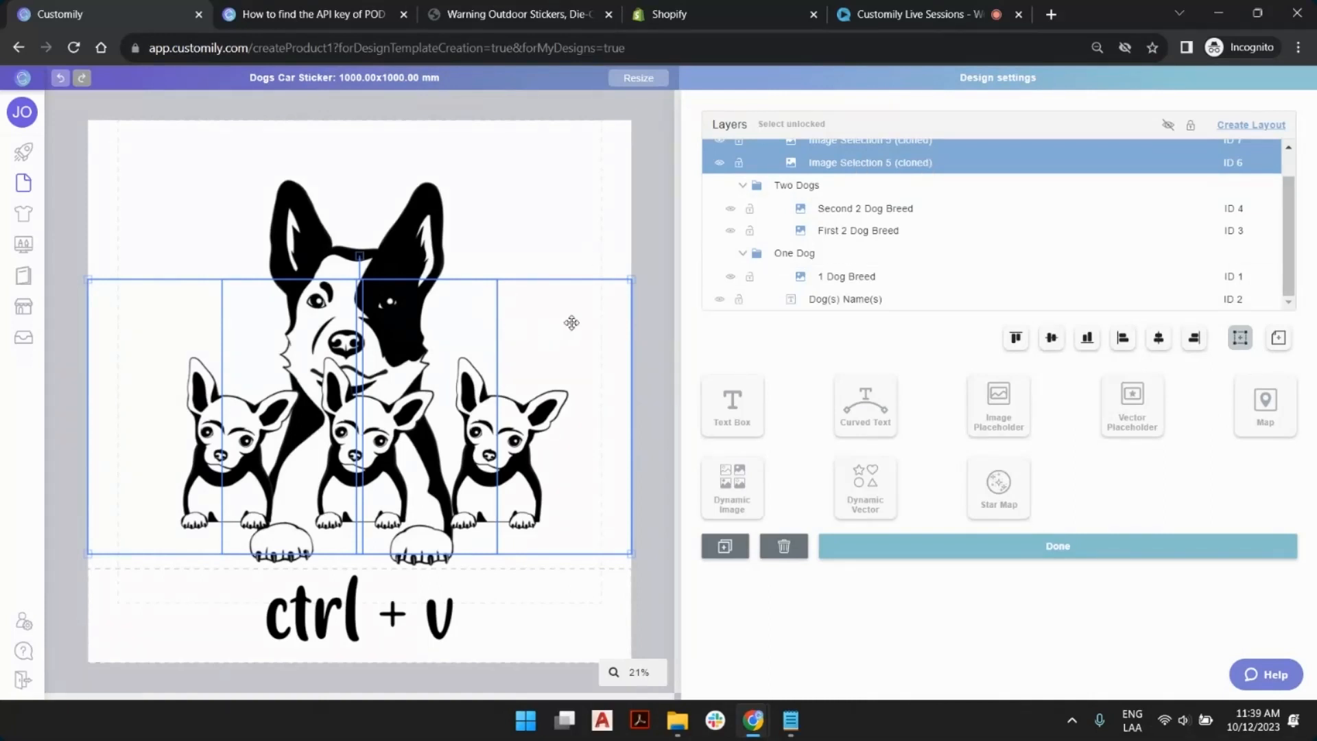
drag(574, 320, 573, 352)
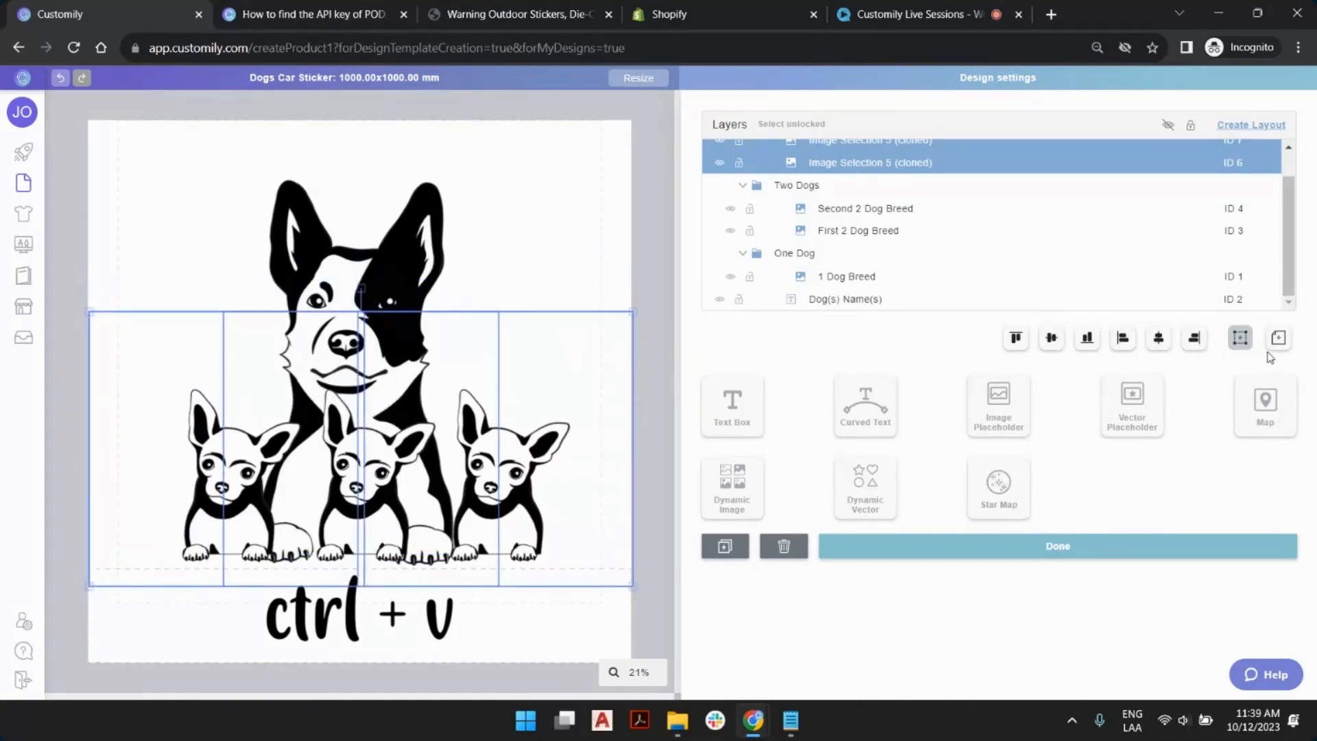
Centre the three selected dog images horizontally on the canvas, and compare their position with the One Dog and Two Dogs layouts.
click(1158, 340)
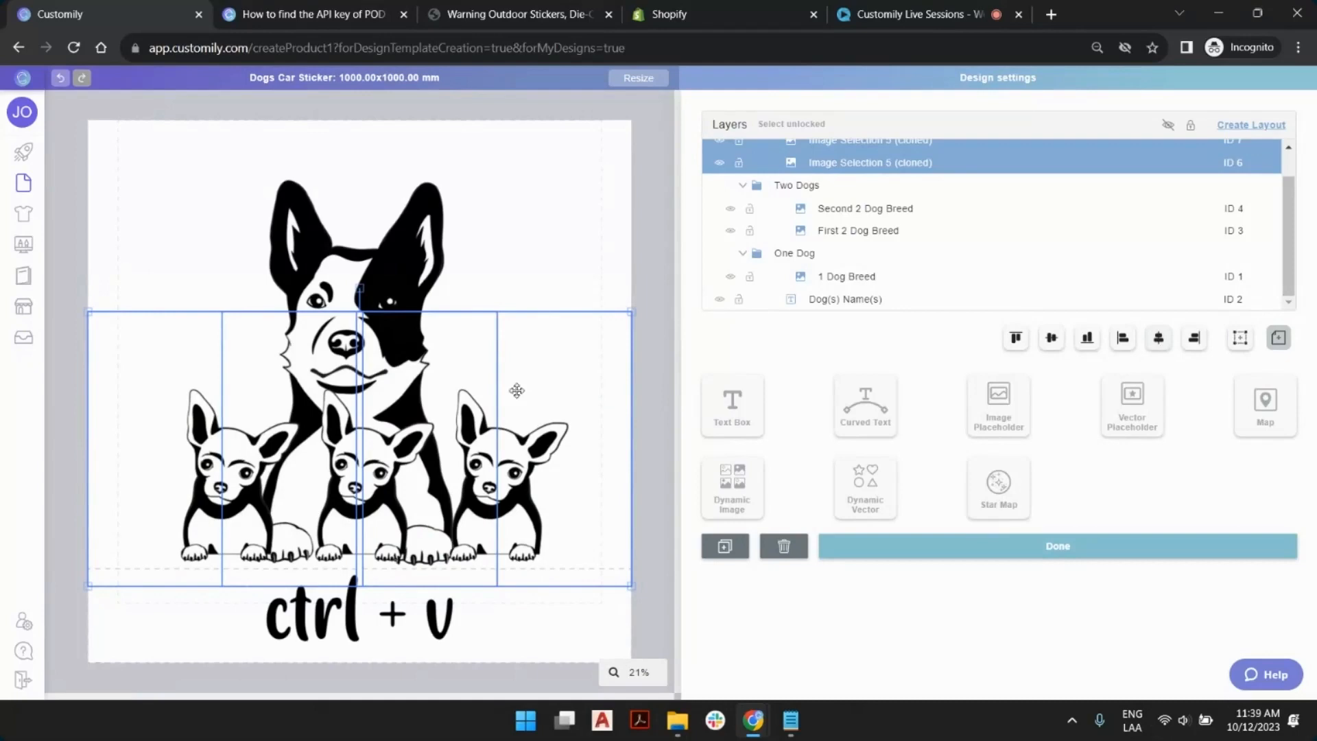
click(645, 248)
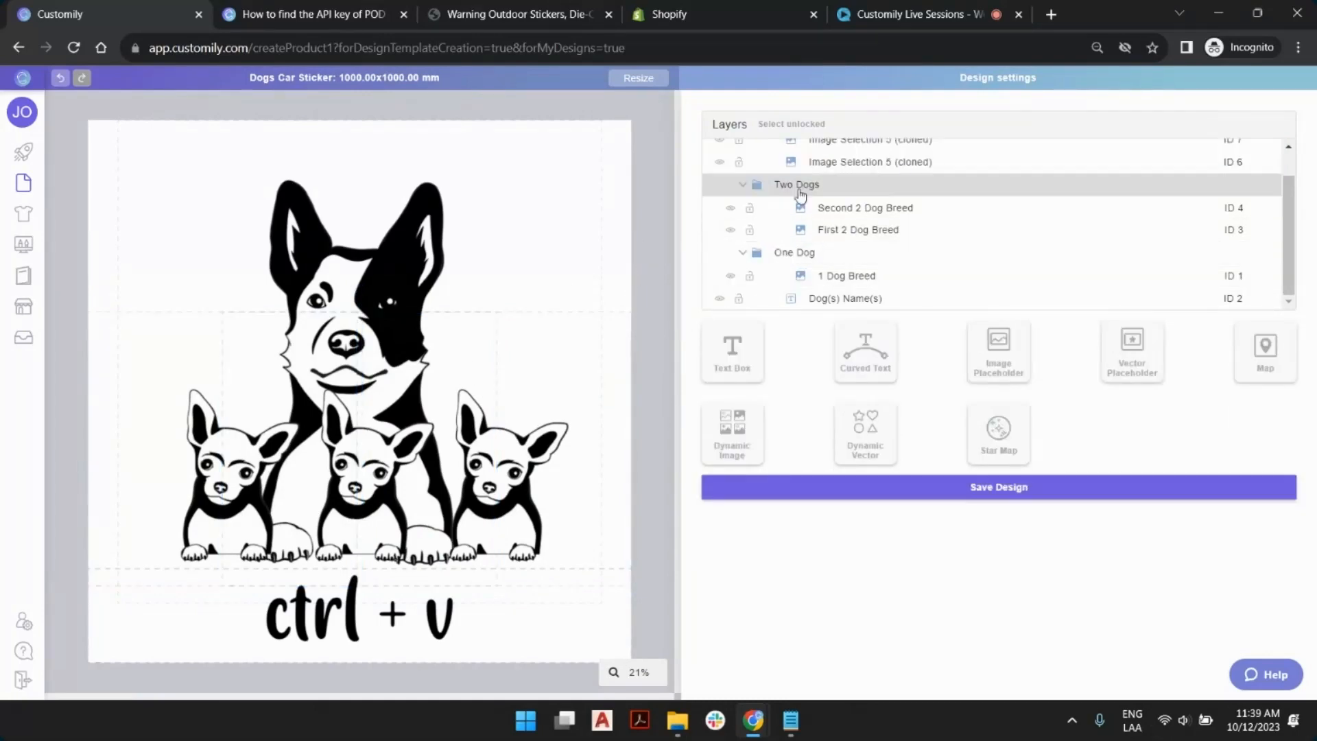
click(787, 255)
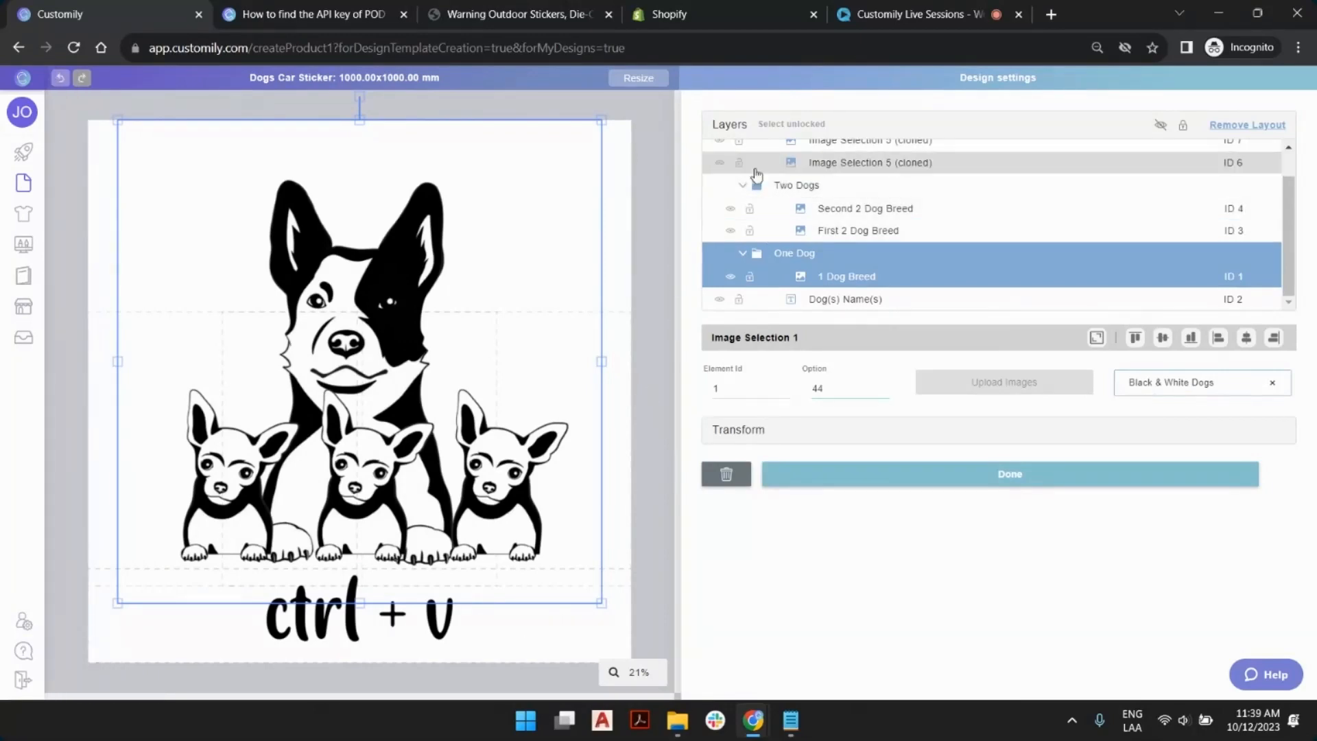
click(731, 192)
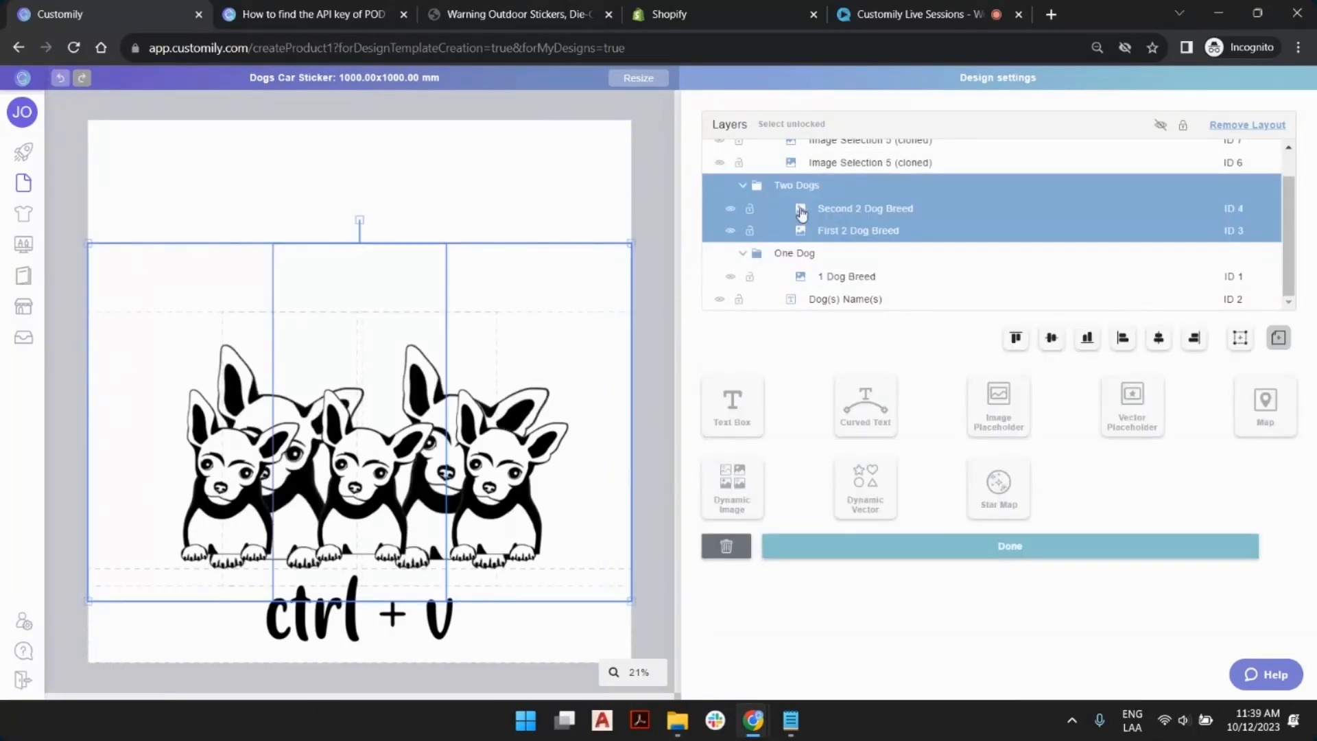
Rename the cloned image layer with ID 6 as First 3 Dog Breed.
scroll(779, 190, up, 1)
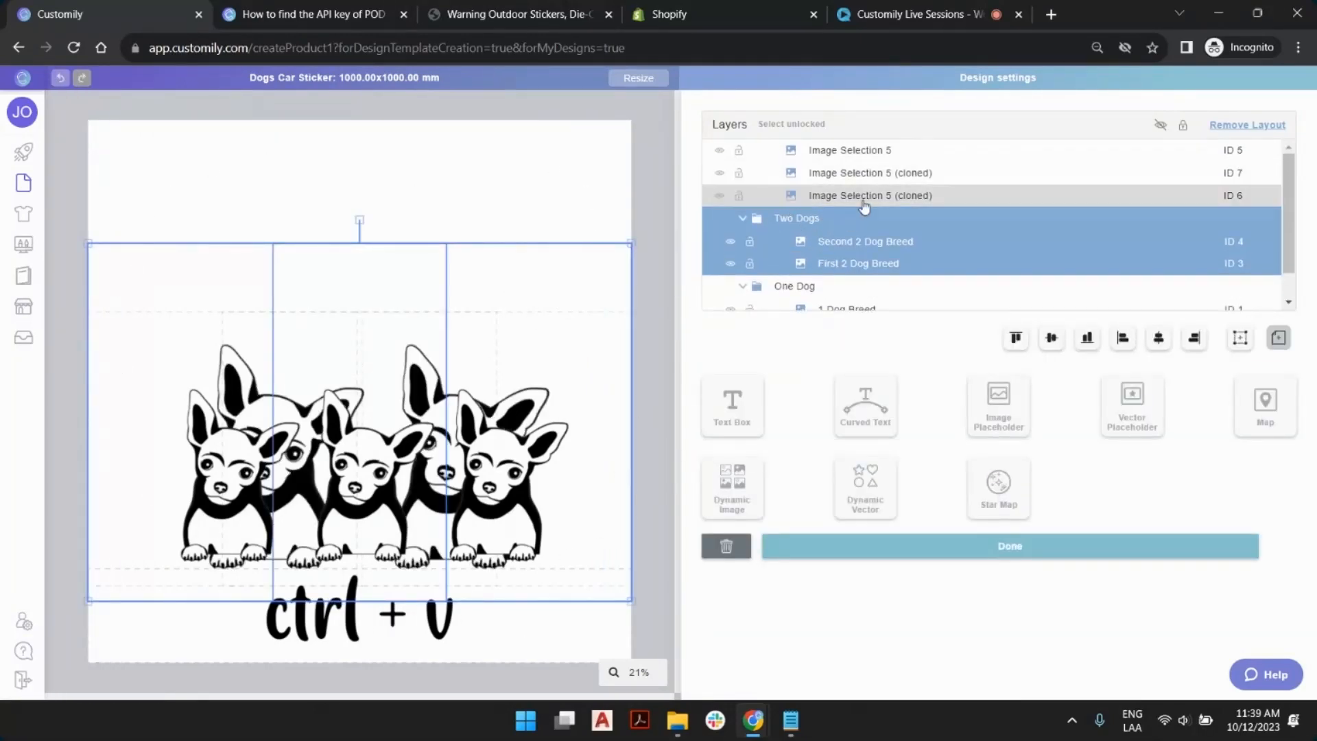
click(847, 198)
double_click(847, 199)
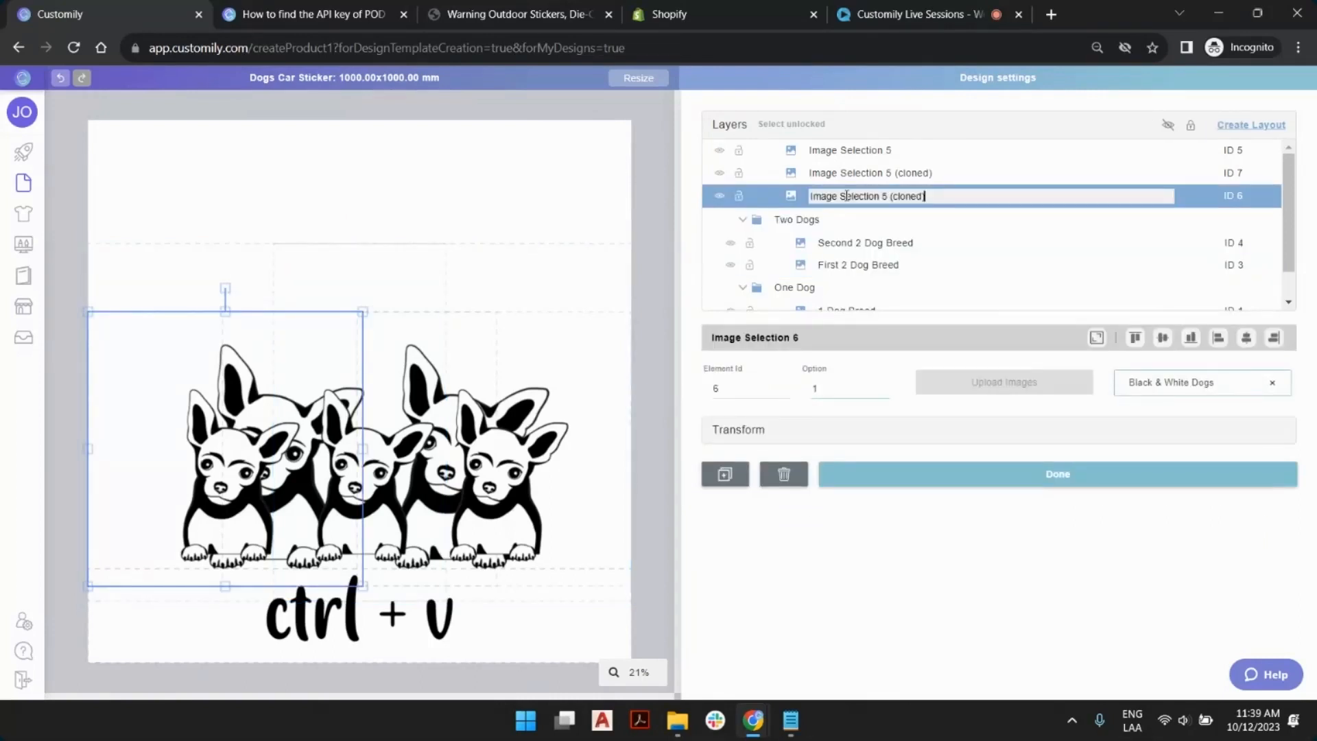
key(ctrl+a)
text(F)
key(Return)
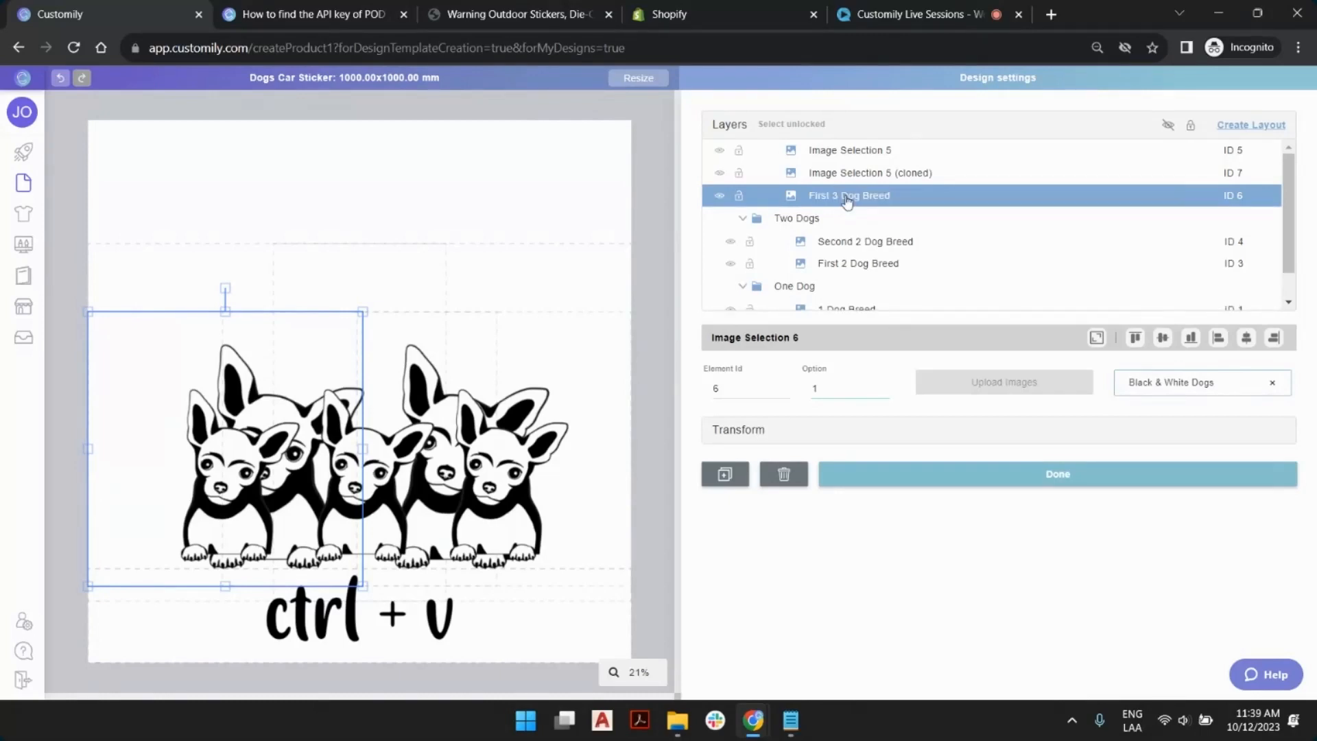
Rename the cloned image layer with ID 7 as Second 3 Dog Breed.
click(842, 174)
double_click(842, 173)
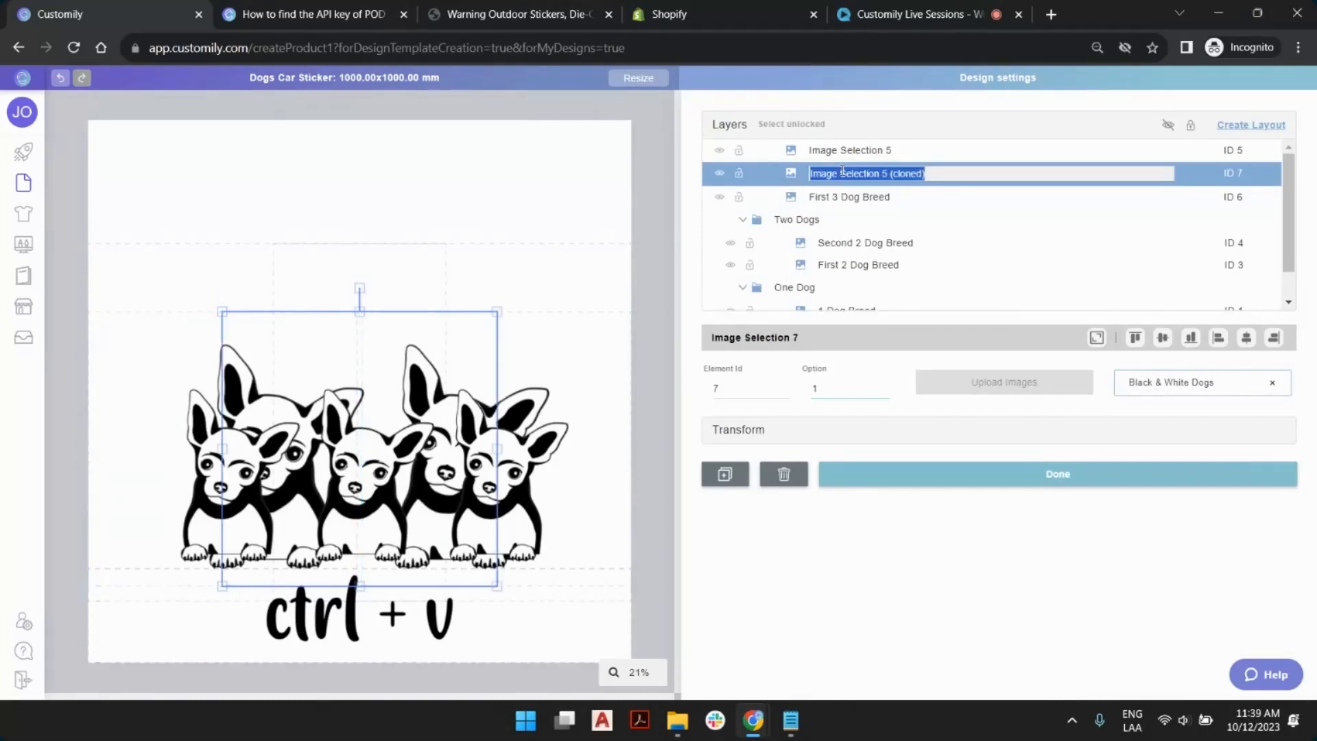
text(Second 3)
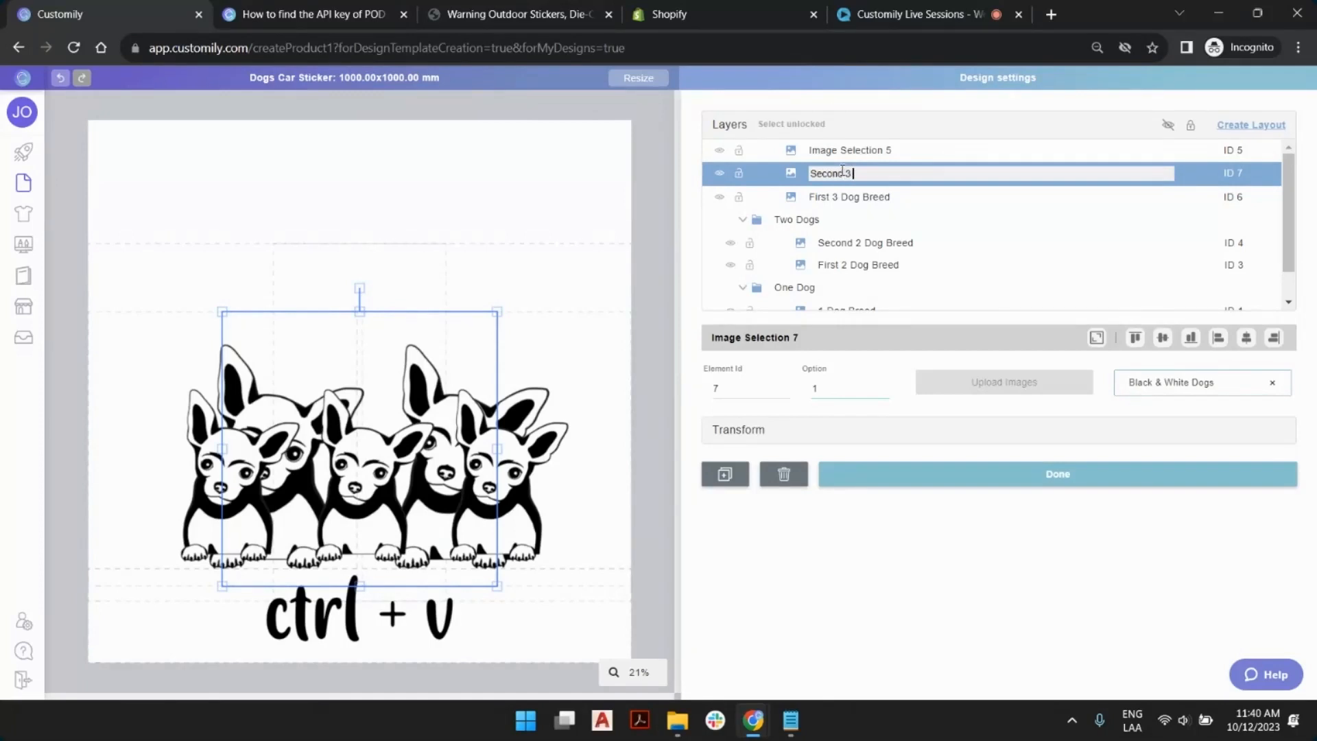
text( Dog Breed)
key(Return)
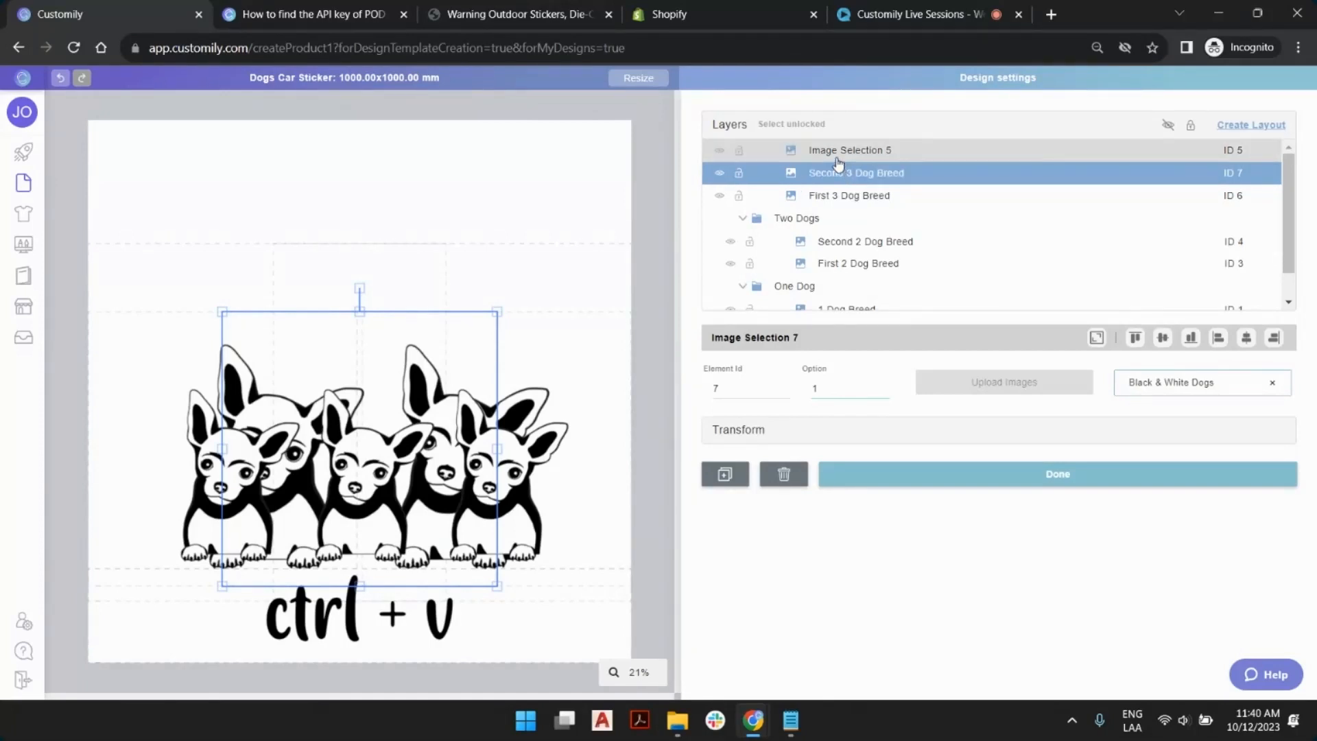
Rename the Image Selection 5 layer as Third 3 Dog Breed.
click(838, 157)
click(837, 151)
text(Third 3 Dog Breed)
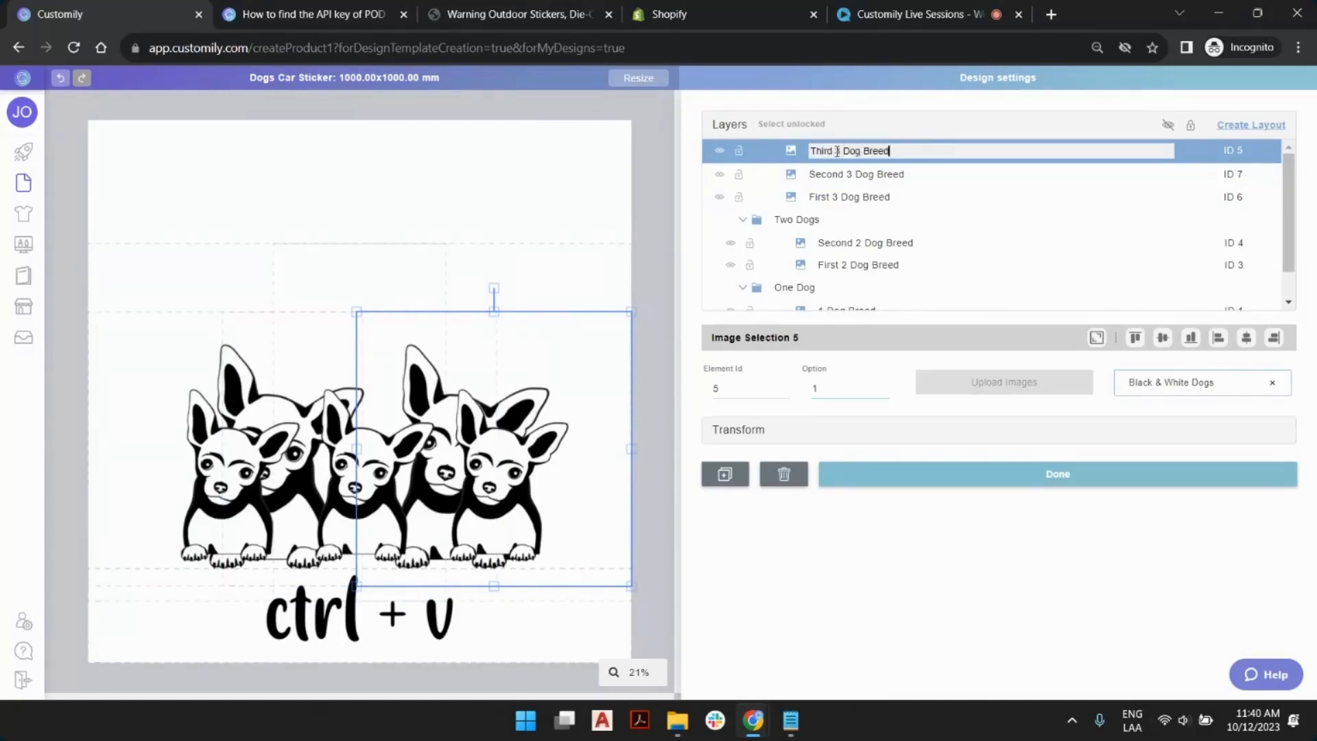
key(Return)
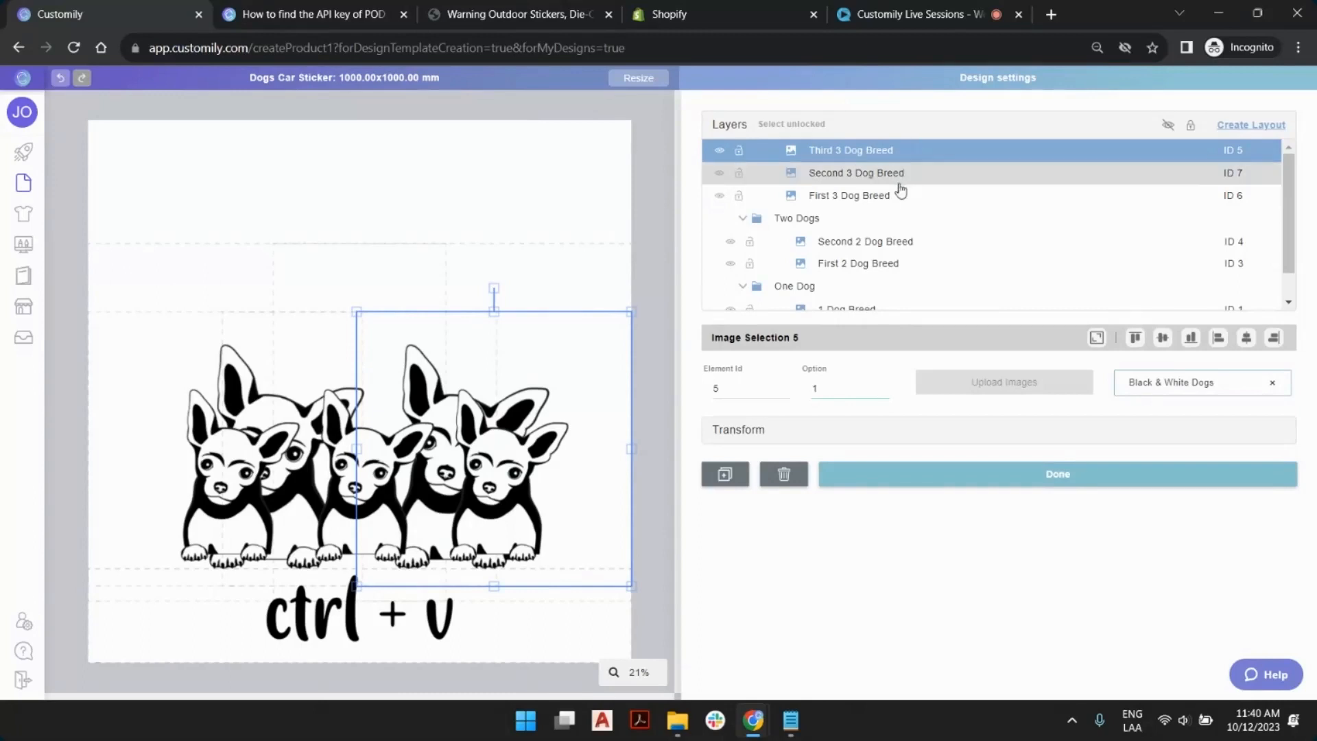
Group the First, Second and Third 3 Dog Breed images into a new layout named Three Dogs.
shift+click(875, 196)
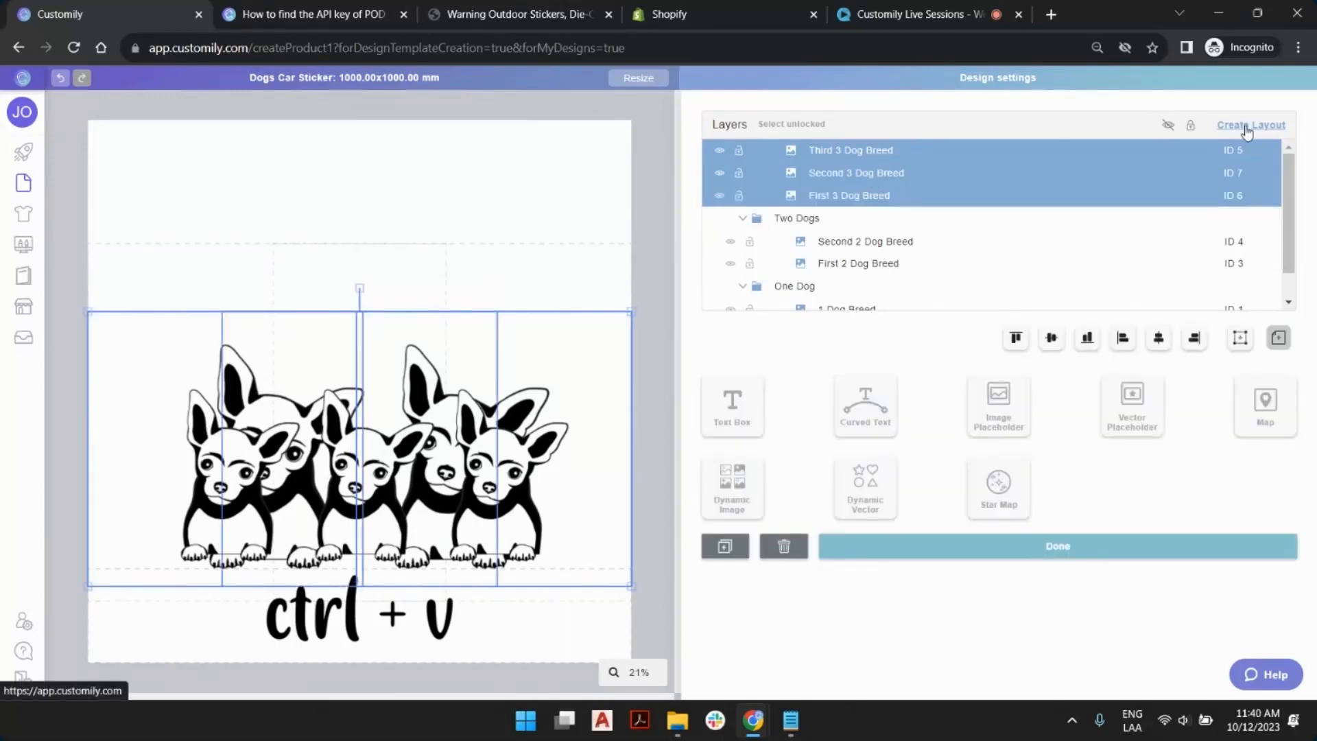
click(1233, 127)
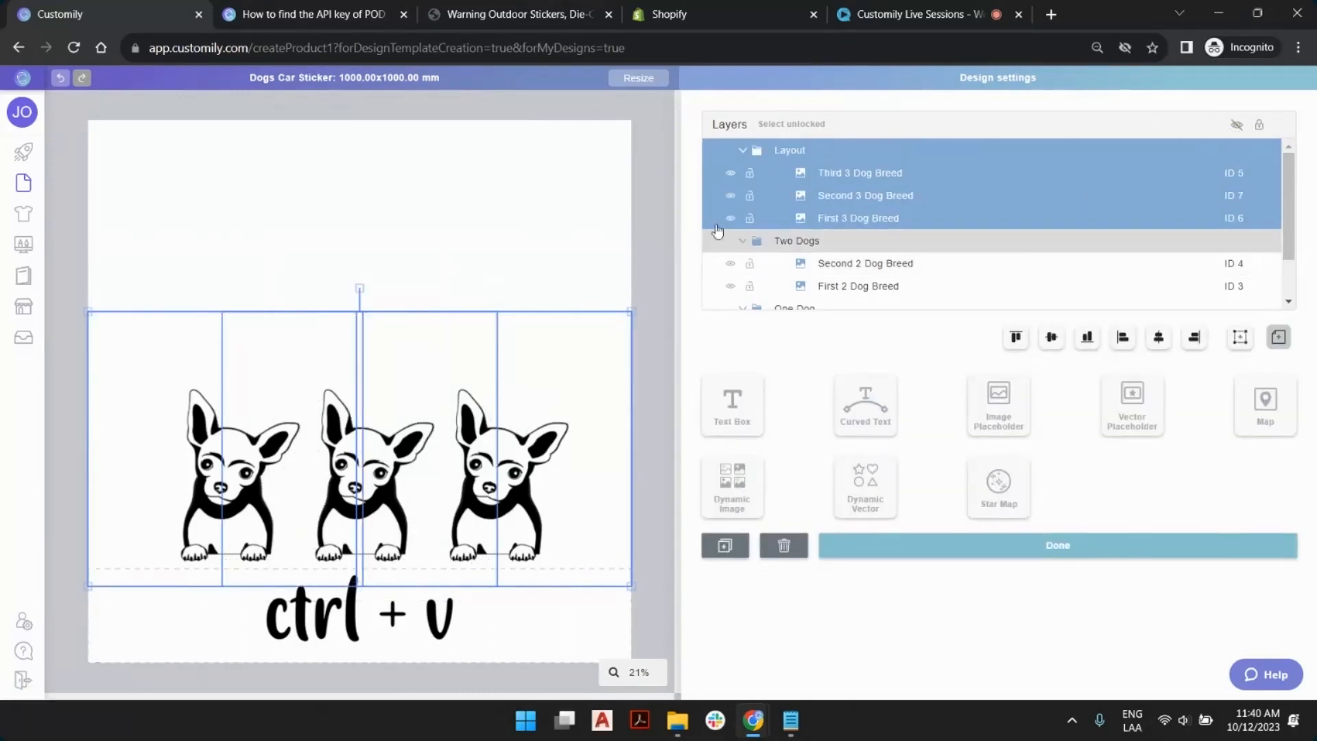
double_click(782, 150)
text(Thre)
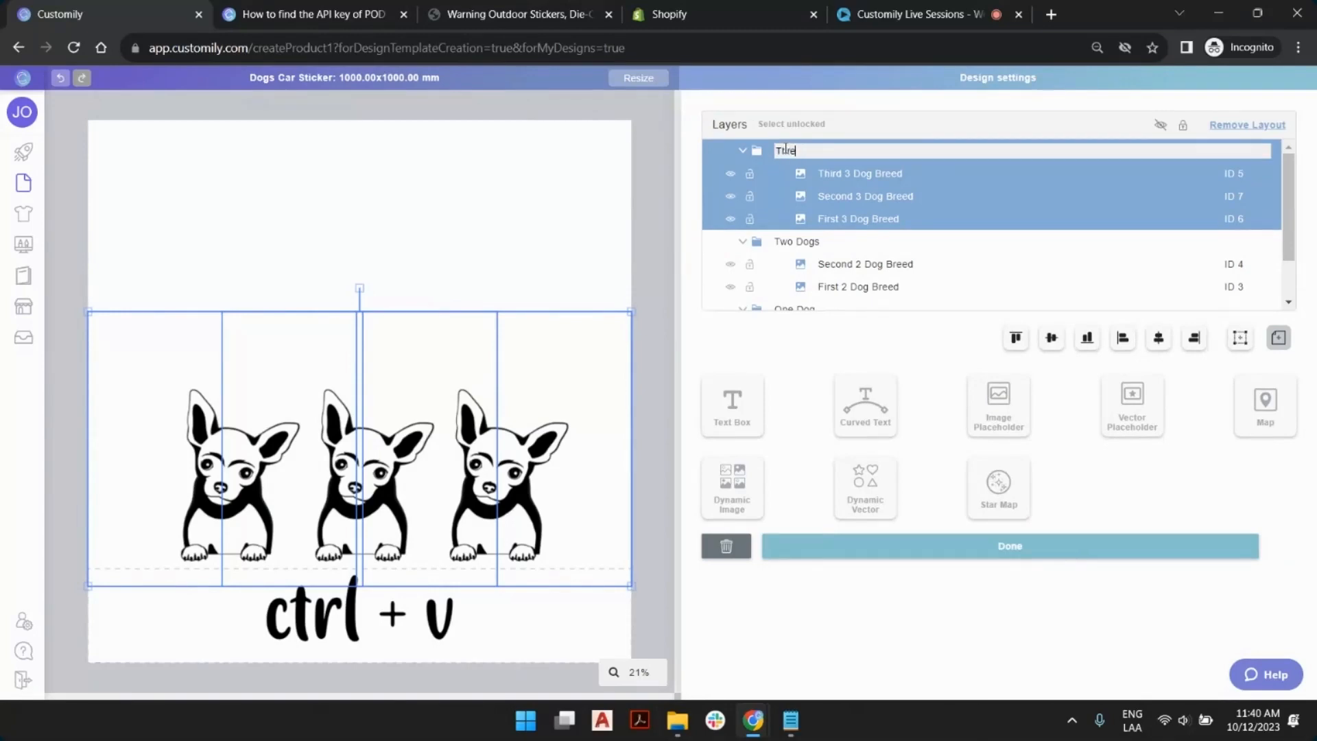
text(e Dogs)
key(Return)
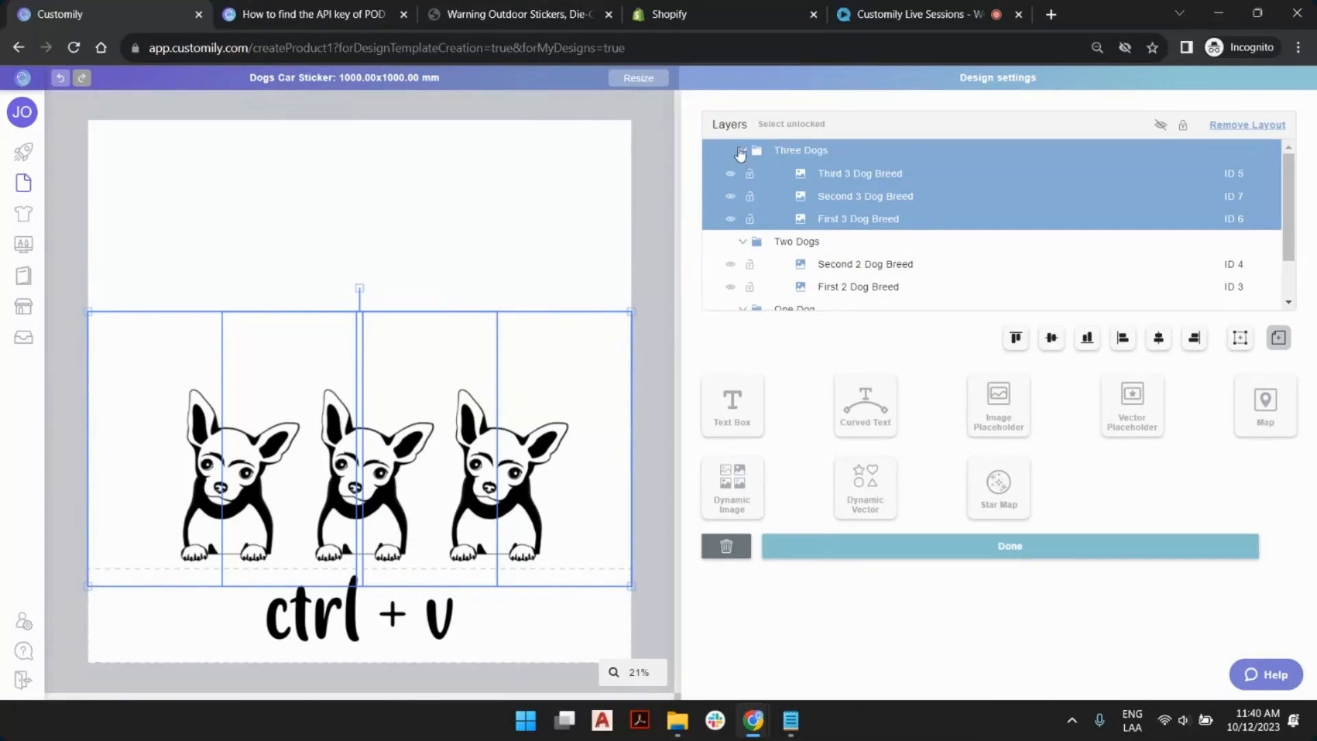
Collapse the Three Dogs, Two Dogs and One Dog layouts in the layer list.
click(741, 151)
click(742, 174)
click(742, 197)
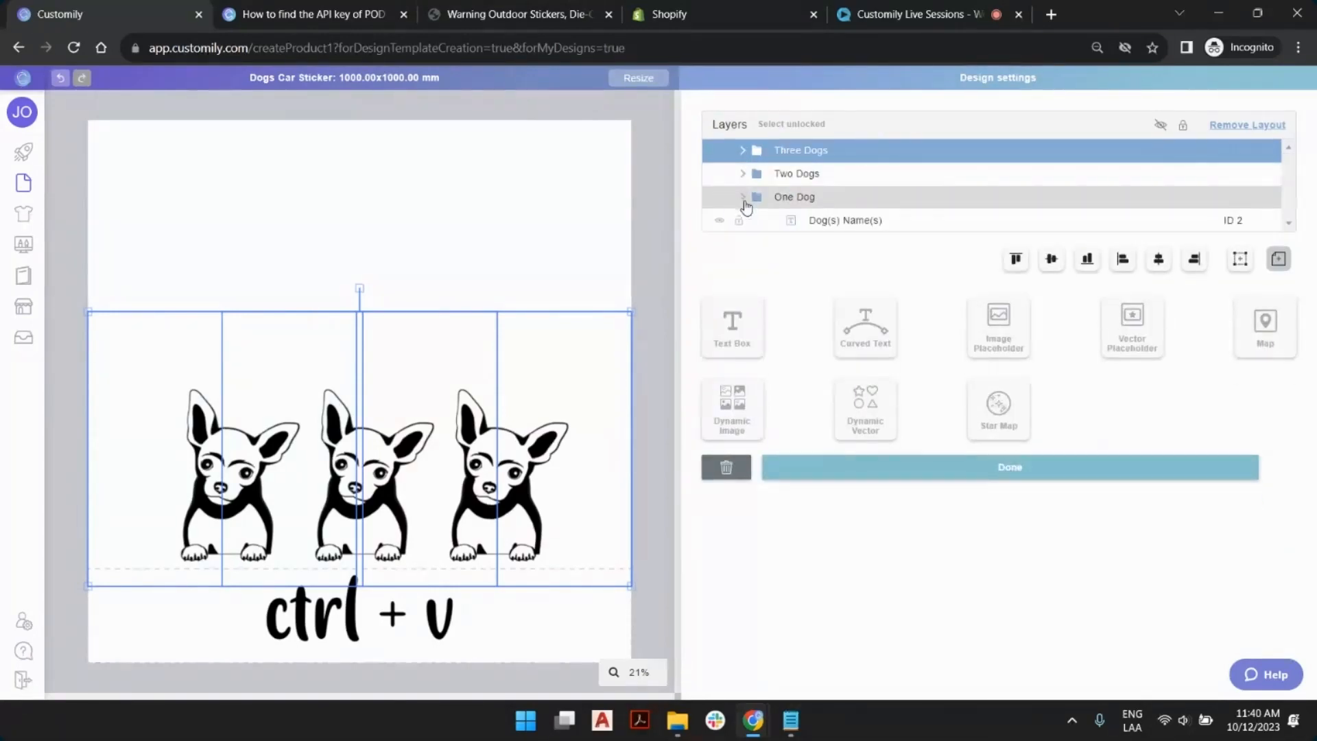
Review the One Dog, Two Dogs and Three Dogs layouts in turn, along with the Dog(s) Name(s) text.
click(819, 174)
click(814, 198)
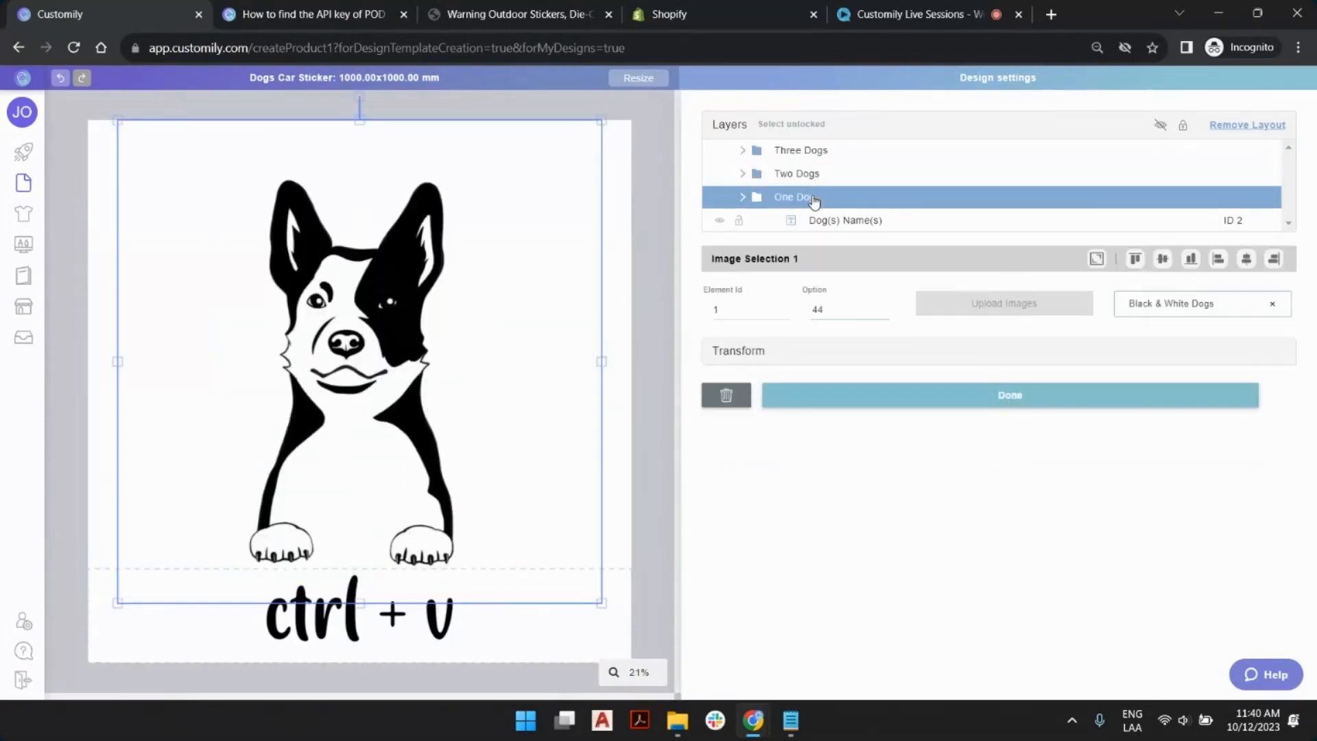
click(804, 176)
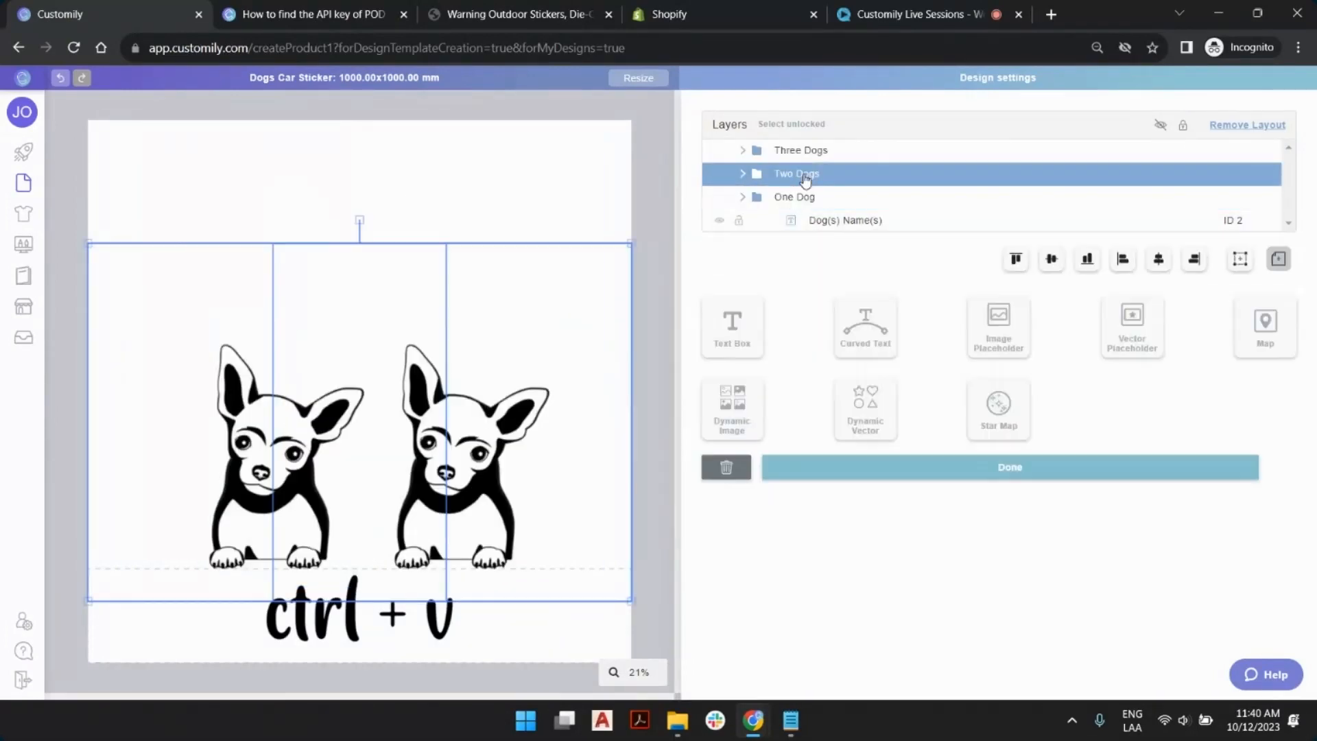
click(796, 151)
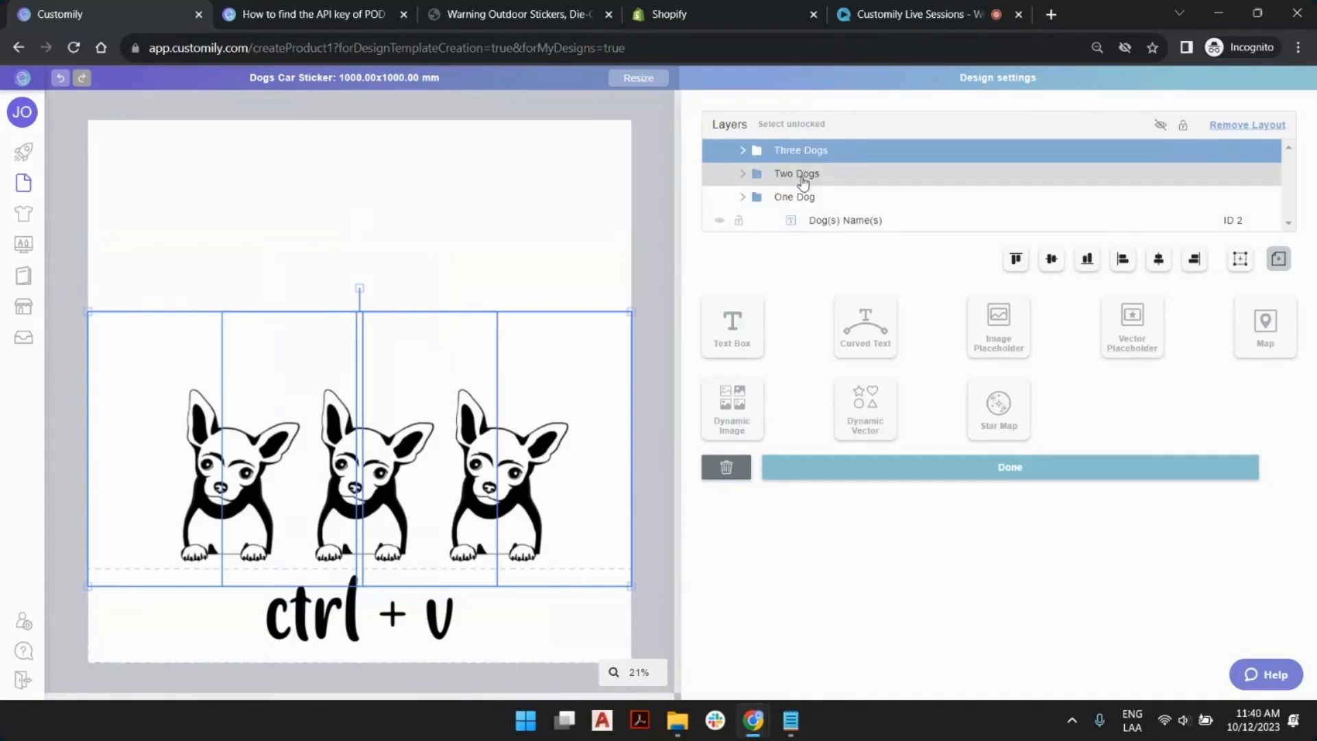
click(801, 199)
click(801, 221)
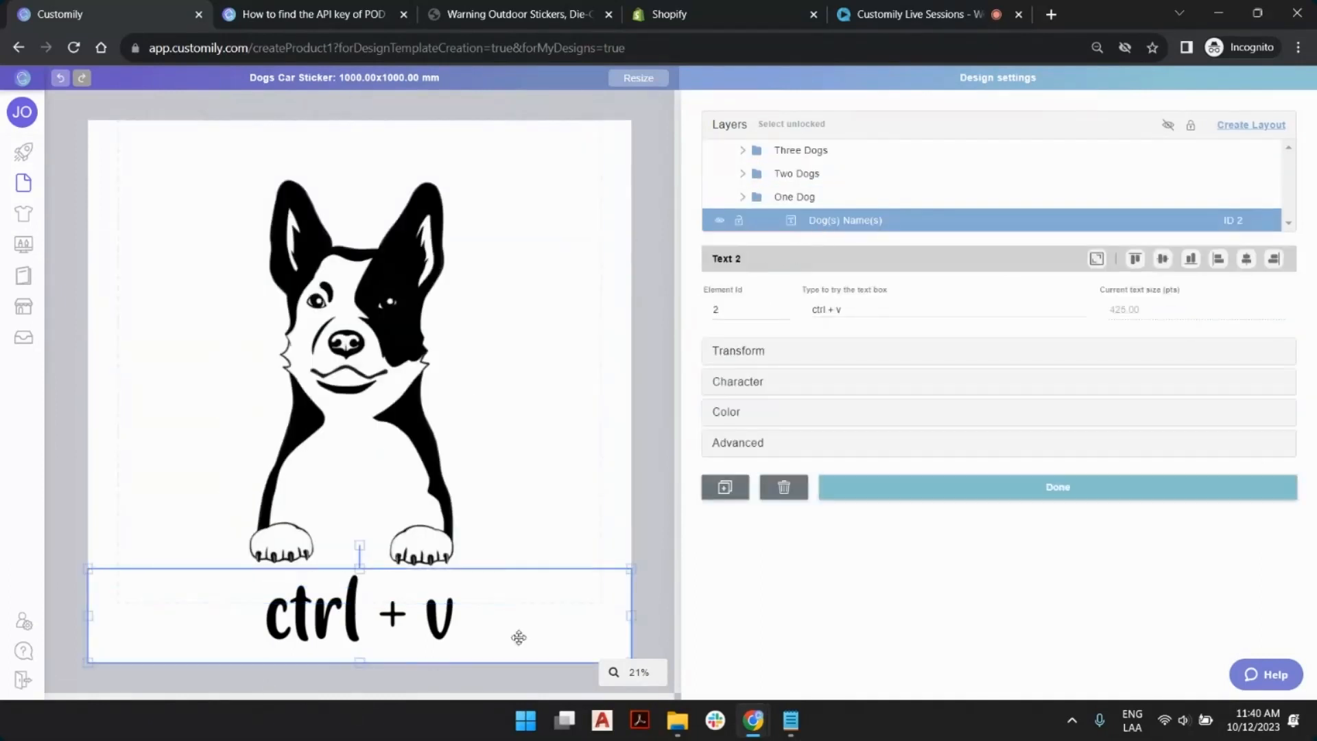
click(663, 269)
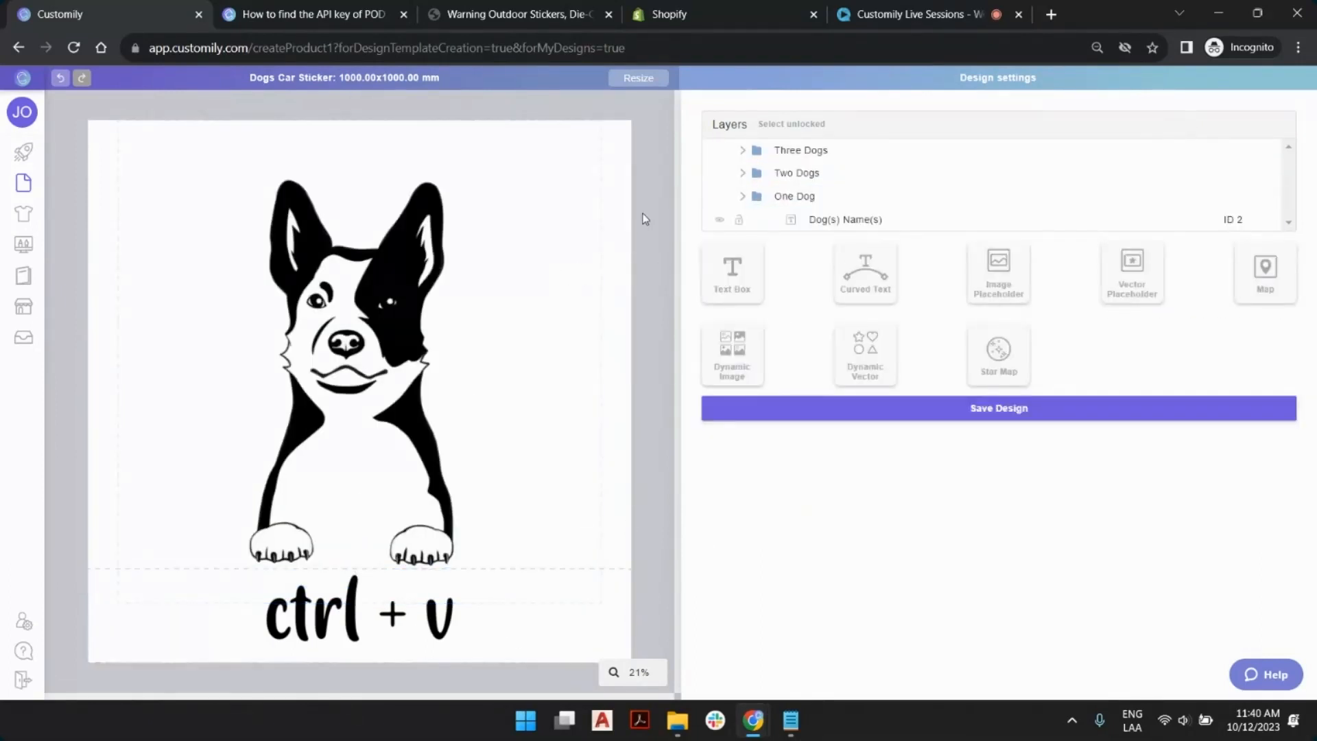
Show all three layouts together with the Dog(s) Name(s) text by selecting them at once, and save the design.
click(796, 150)
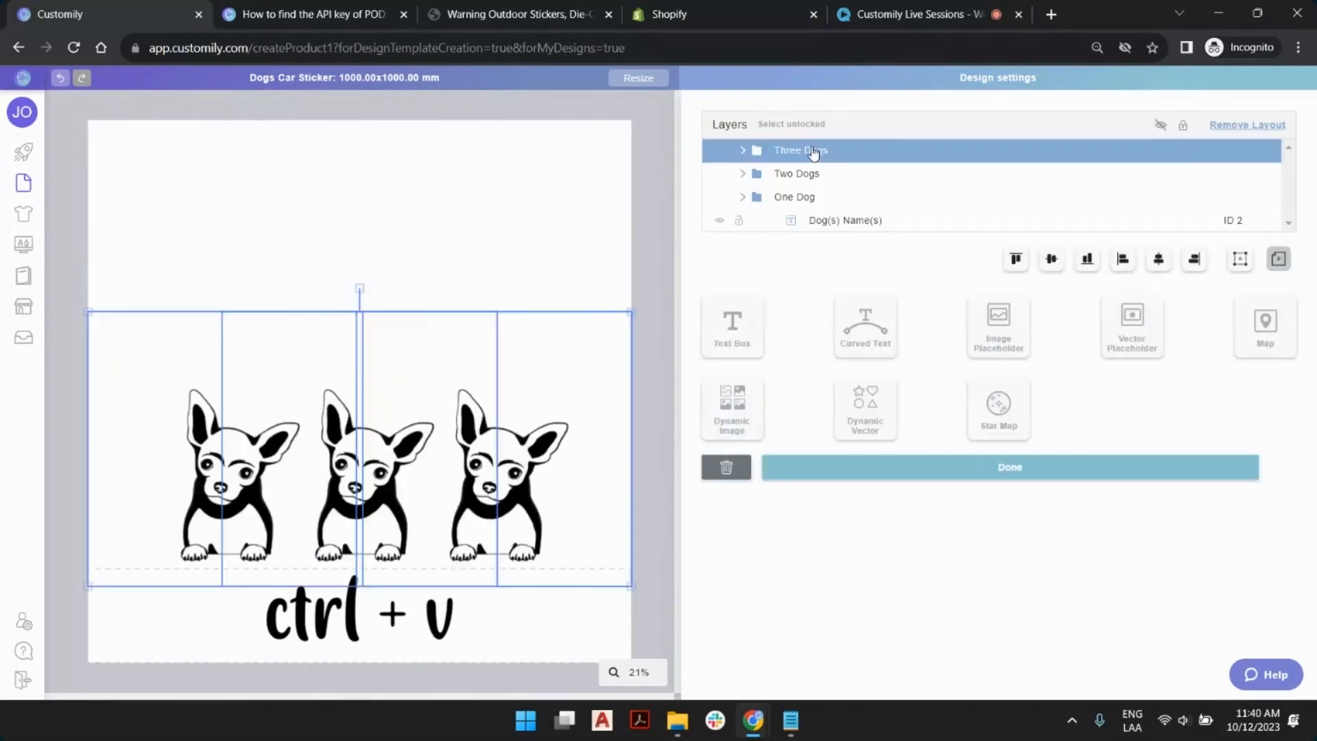
ctrl+click(796, 173)
ctrl+click(795, 197)
ctrl+click(834, 223)
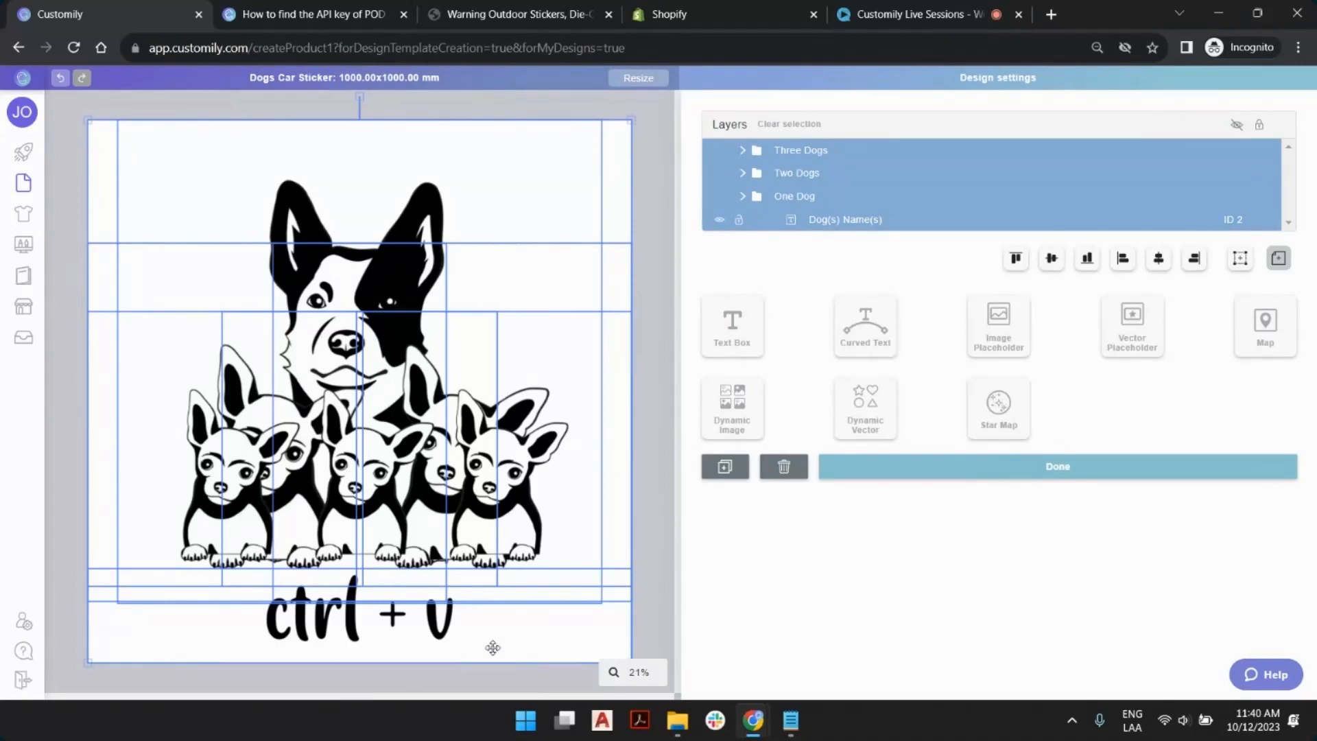
click(644, 147)
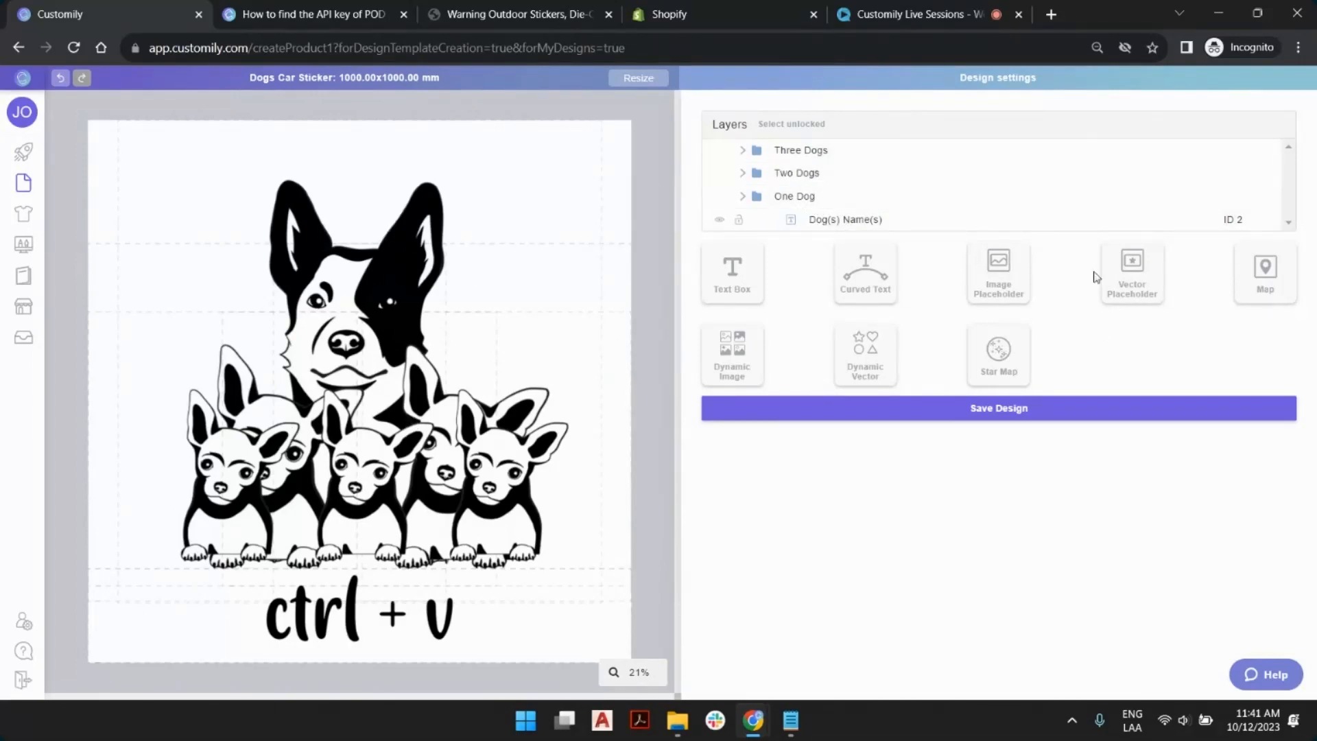
click(1024, 420)
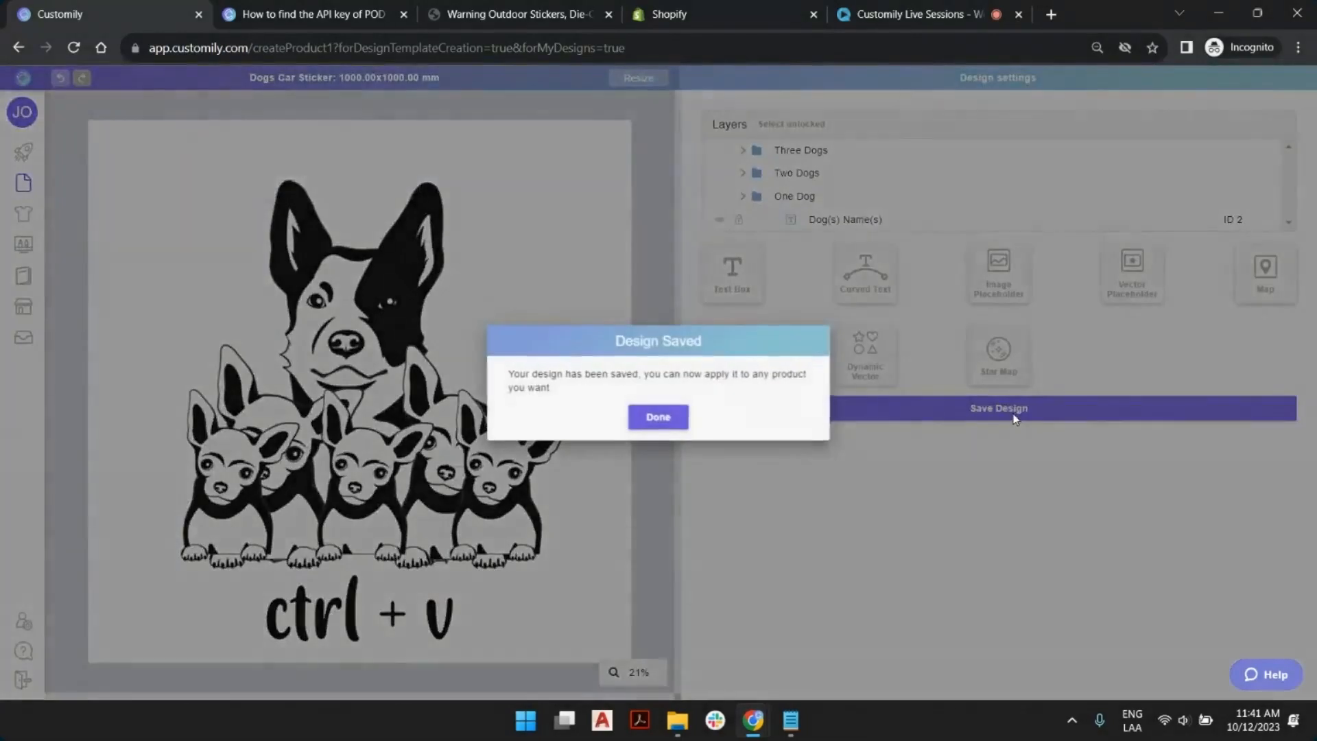
click(644, 418)
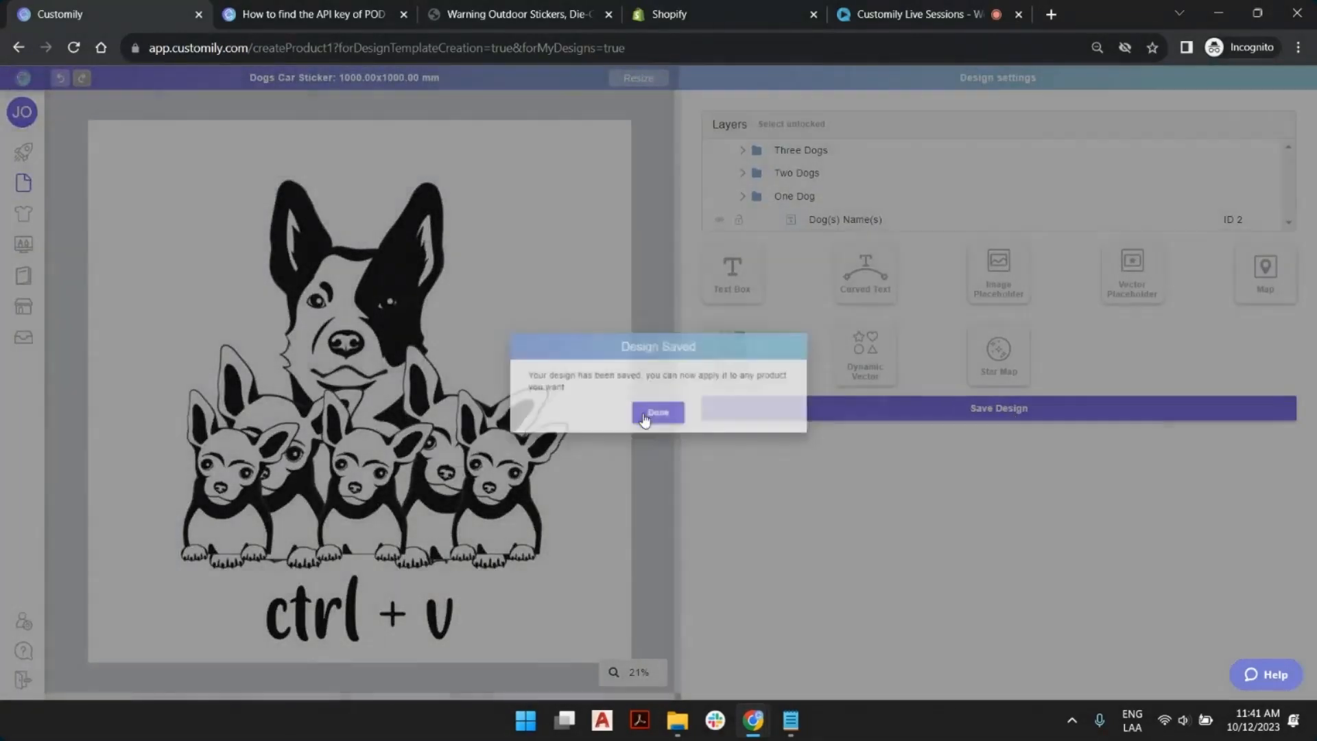
Switch to the store's outdoor sticker product page and examine its number of dogs, dog name and dog breed options.
click(511, 14)
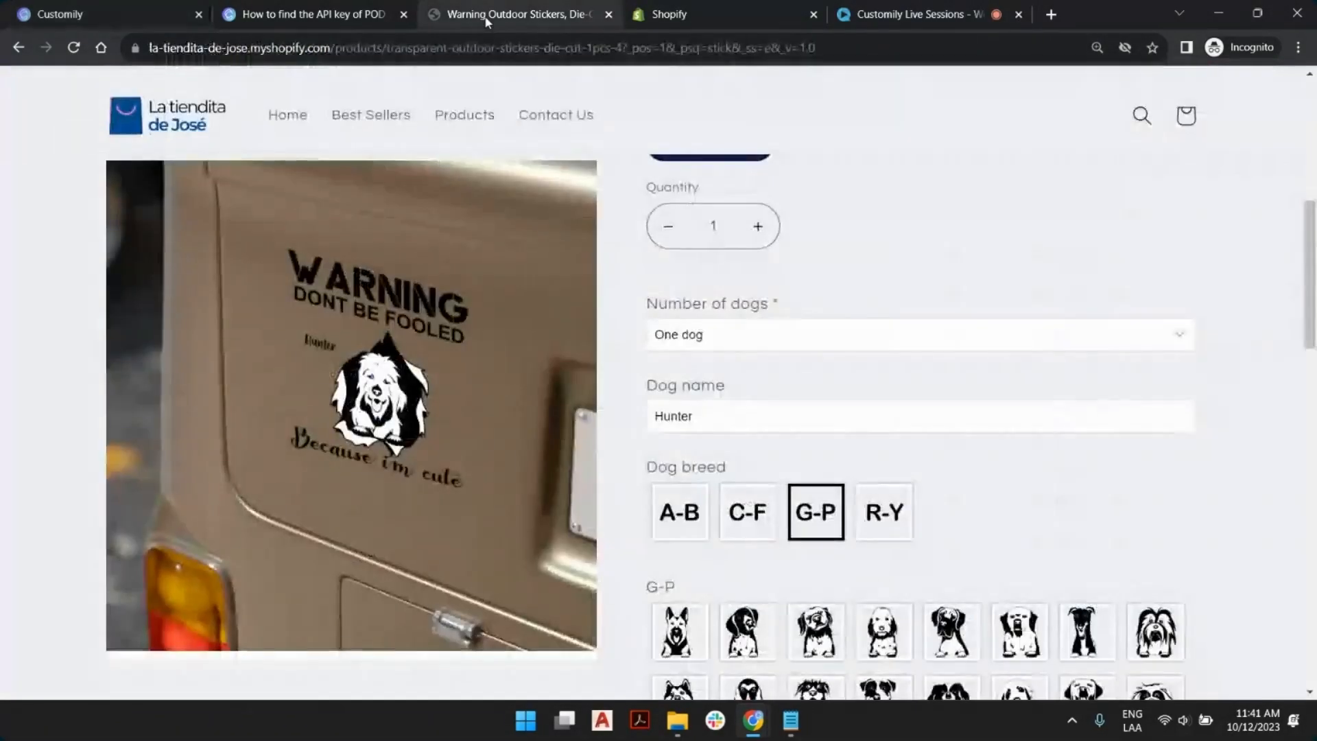
click(917, 335)
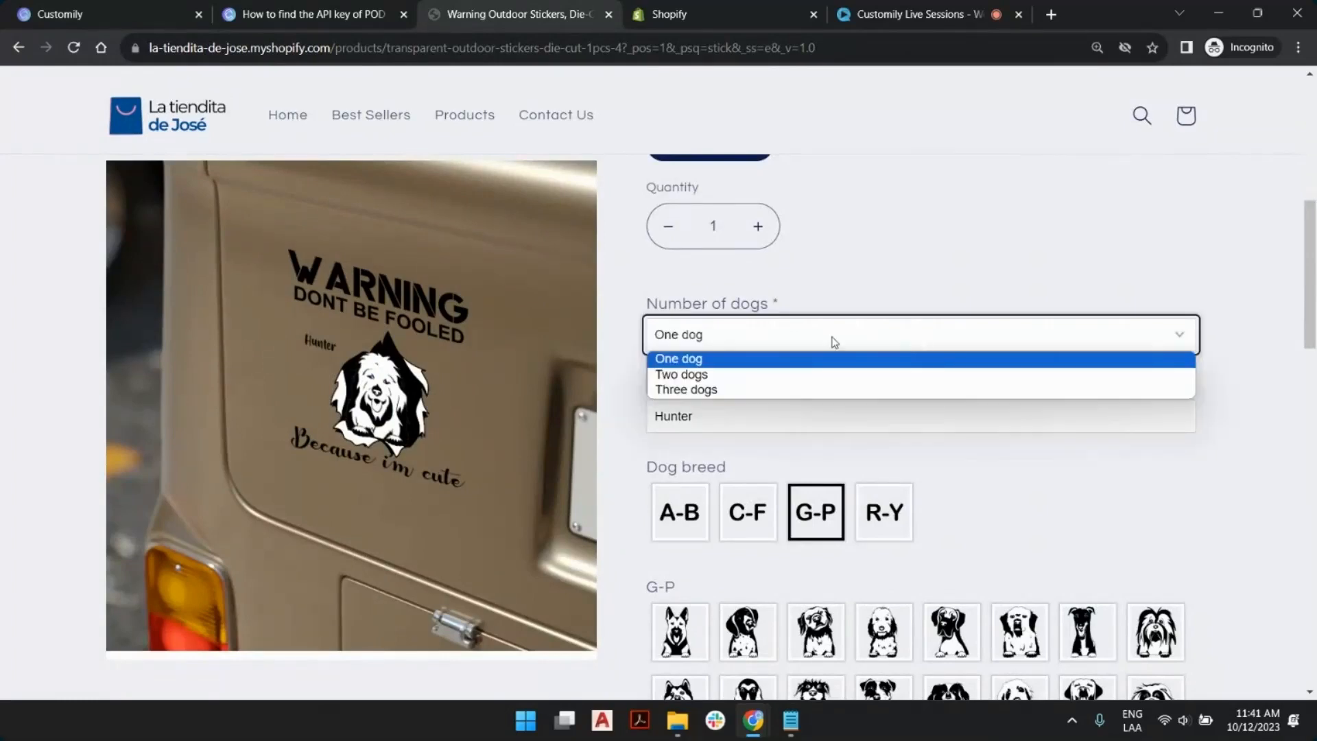
click(869, 279)
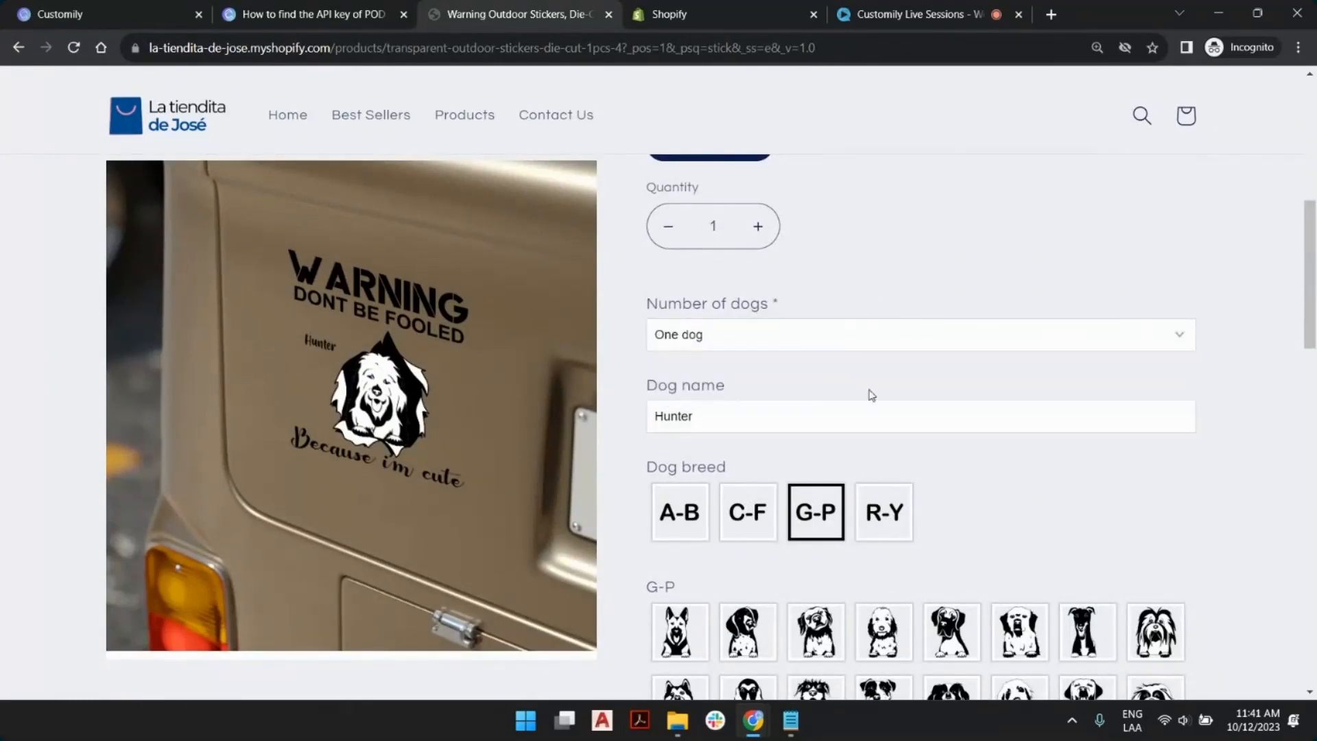
click(674, 419)
scroll(846, 537, down, 5)
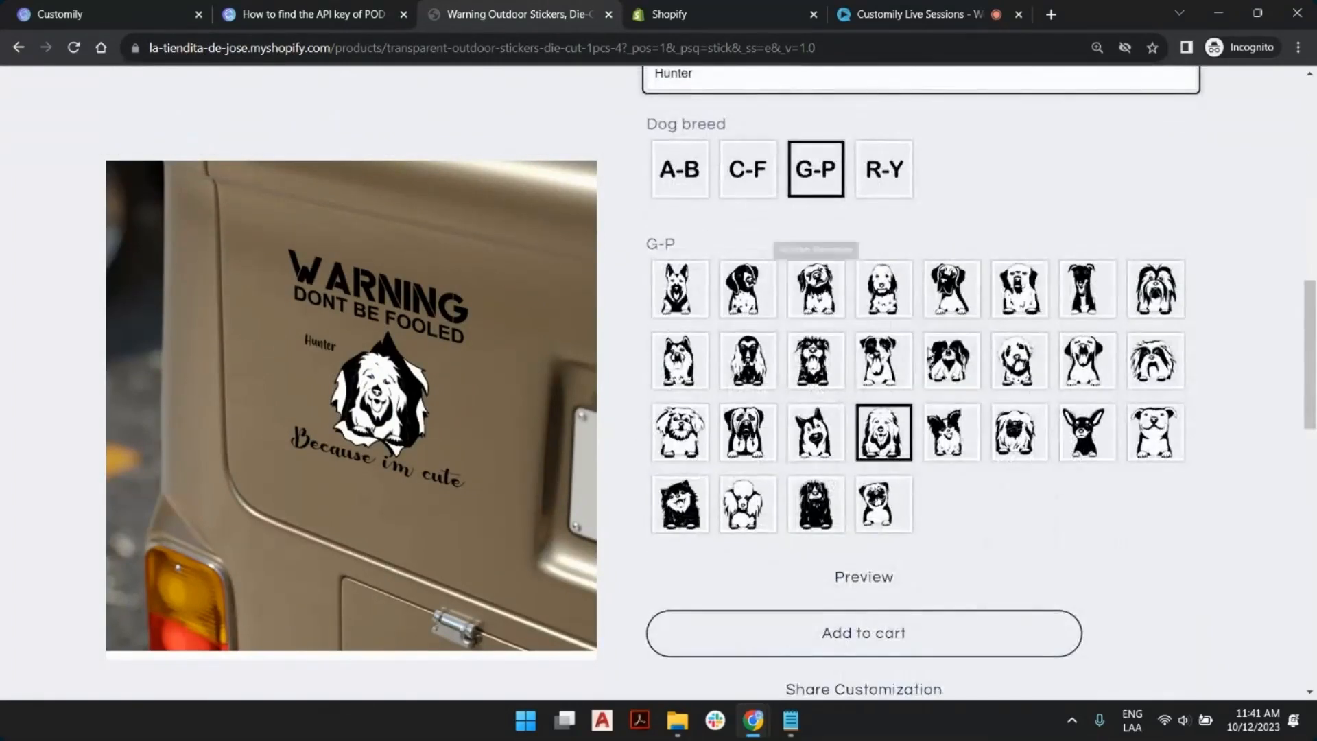
Return to Customily, find the Dogs Car Sticker design on the last page of designs, and start creating a new product.
click(69, 14)
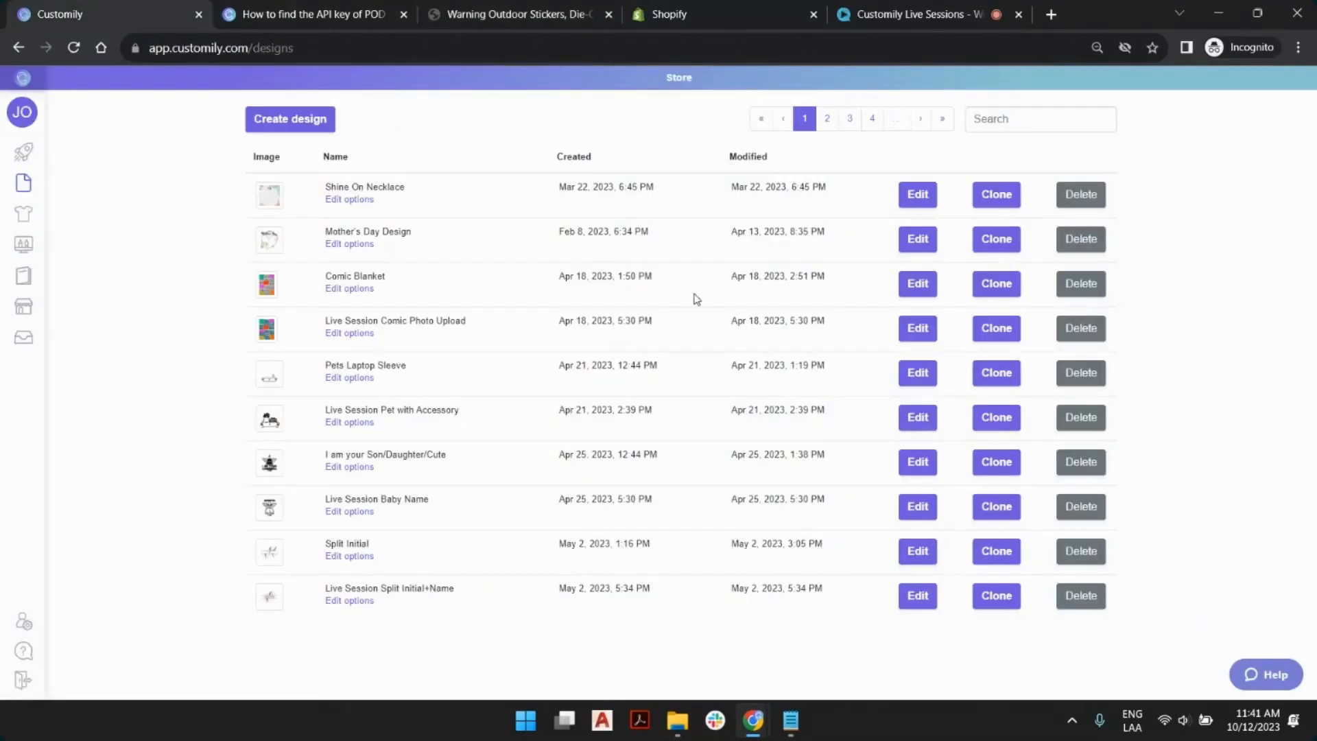
click(942, 120)
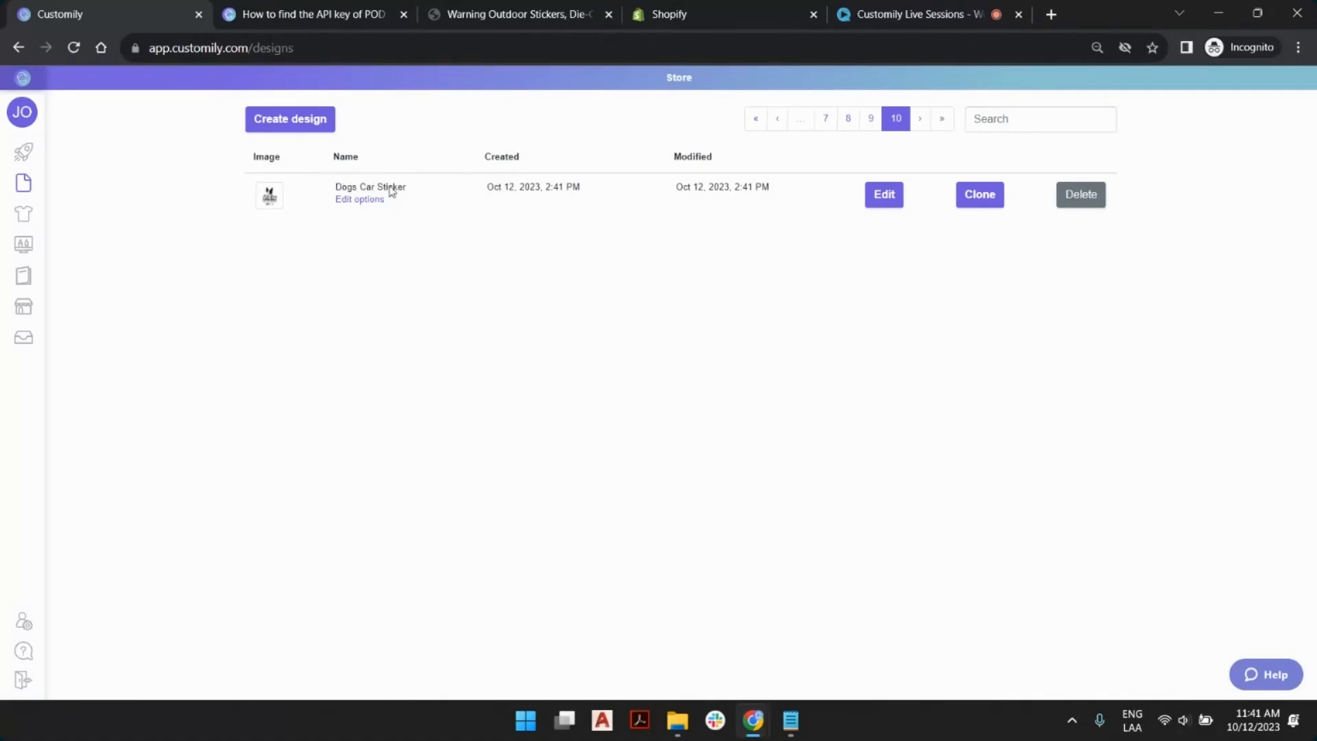
click(80, 153)
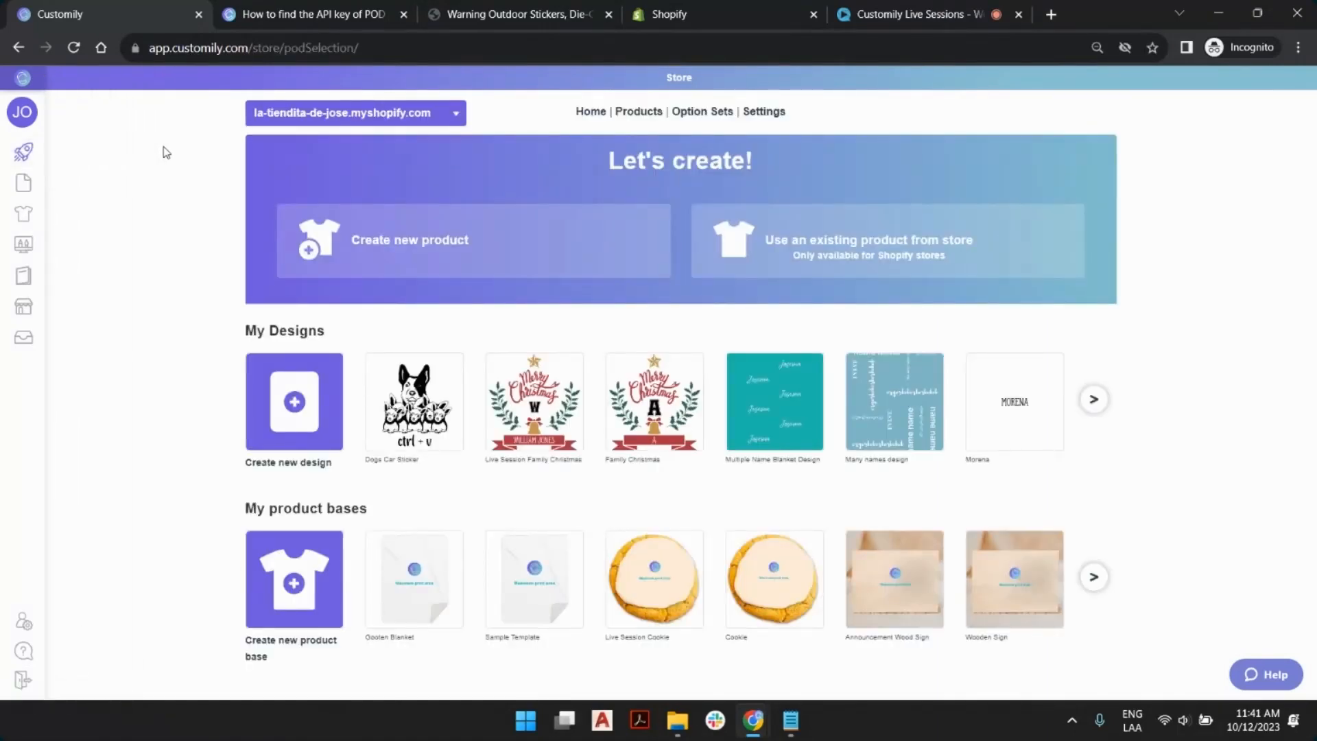
click(511, 249)
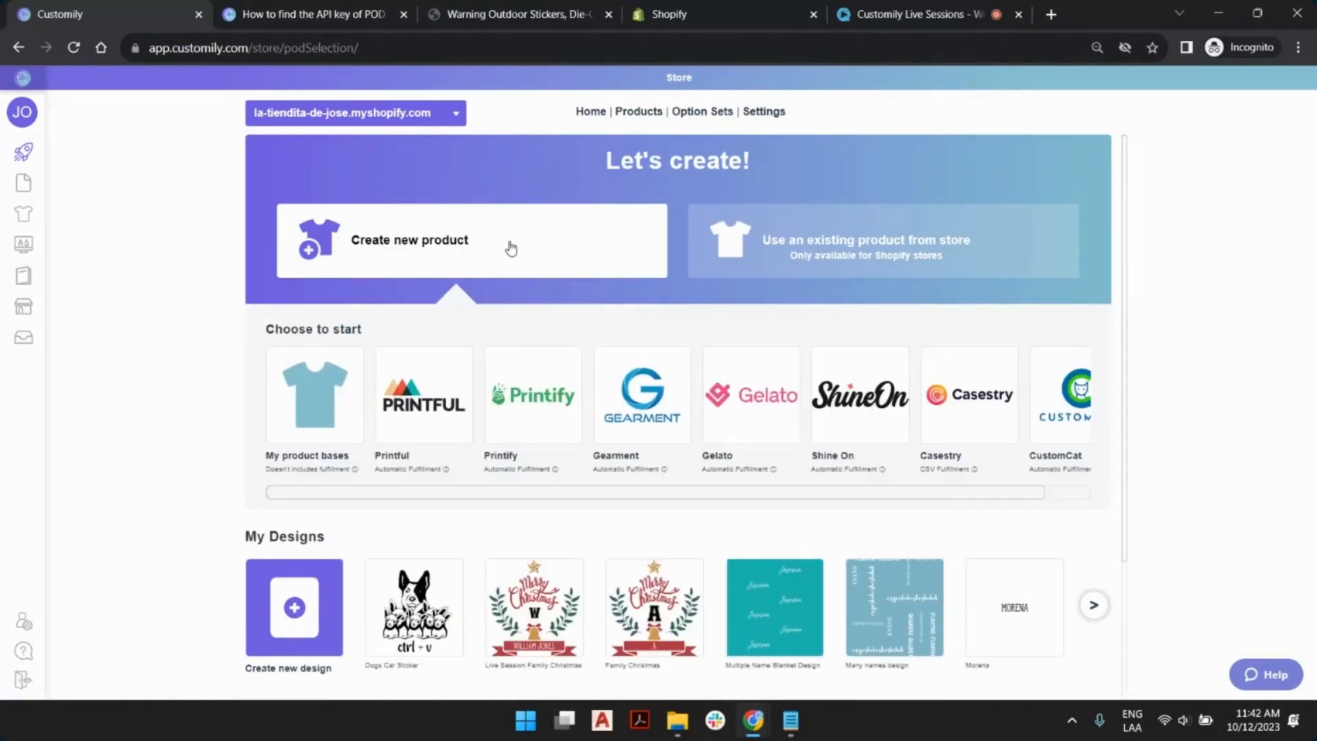
Find Printify's Transparent Outdoor Stickers, Die-Cut, 1pcs by searching for "sti", pick it as the product and select the 5" × 5" size.
click(526, 374)
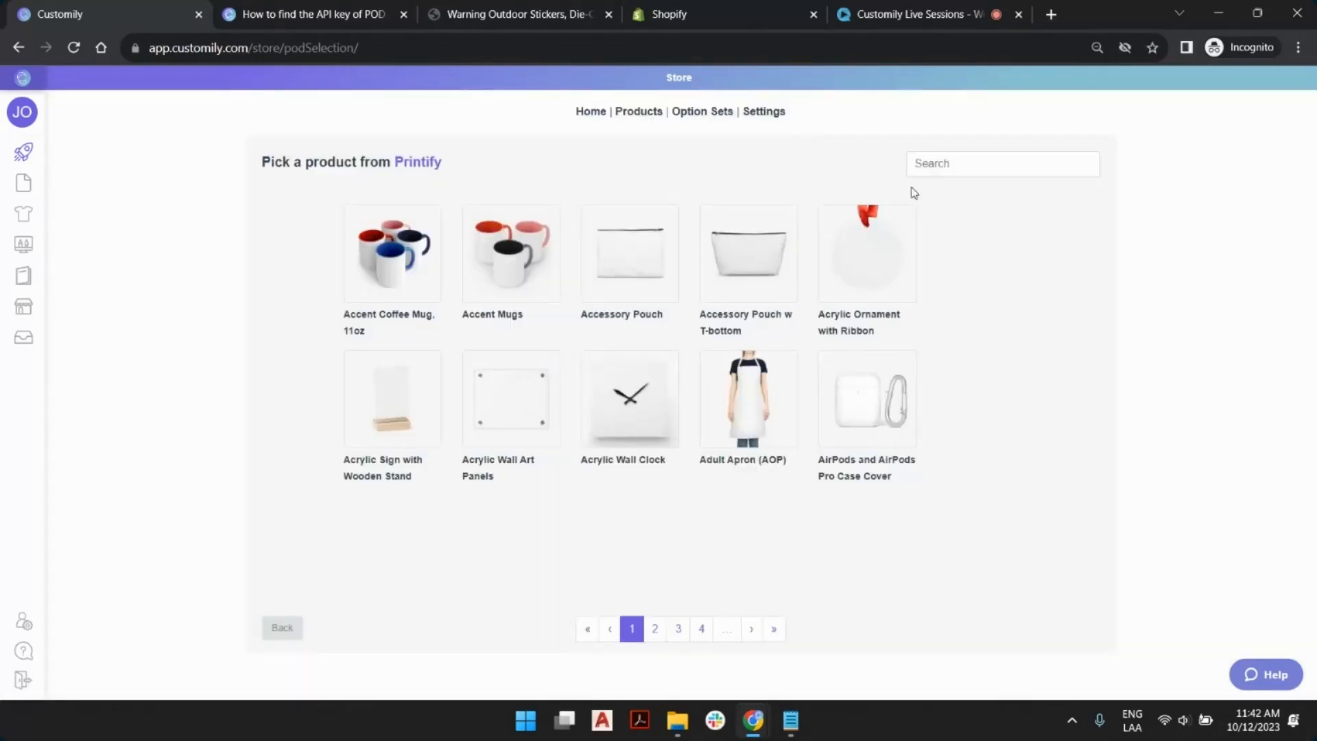
click(993, 173)
text(sti)
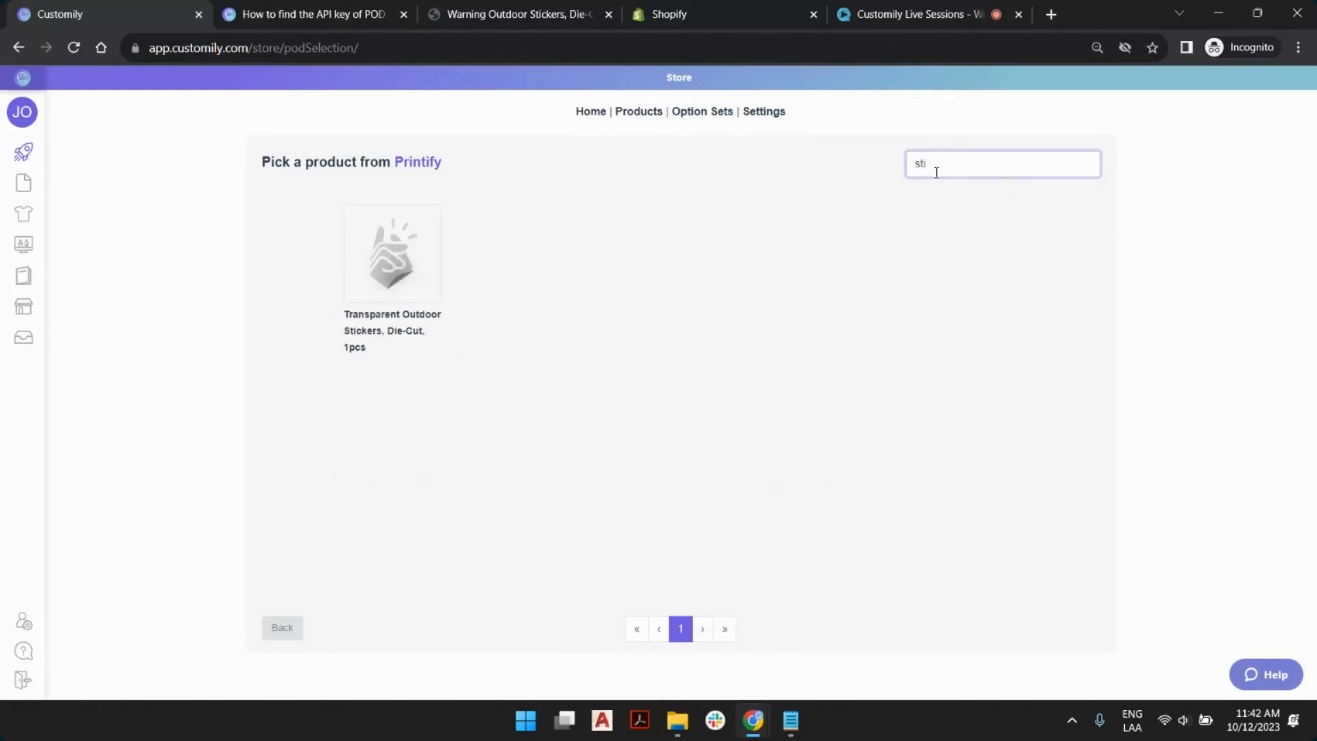
click(395, 245)
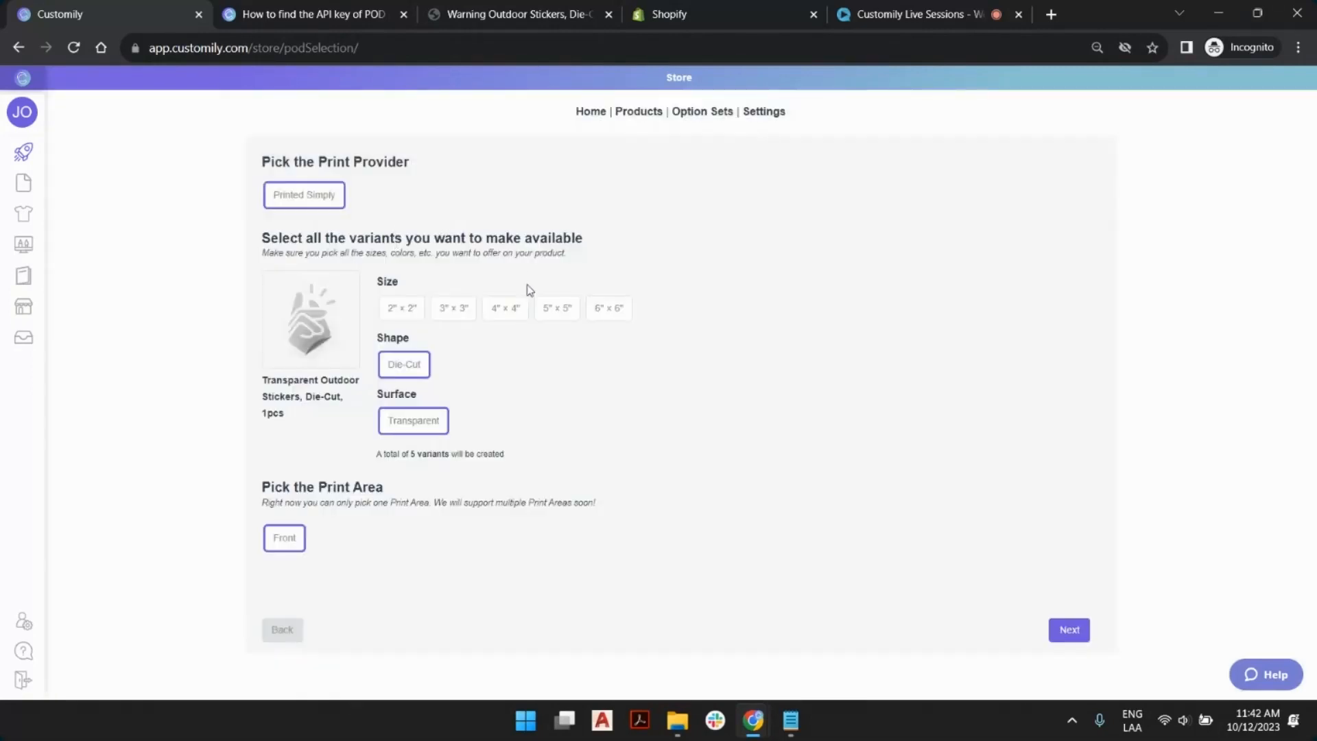
click(562, 315)
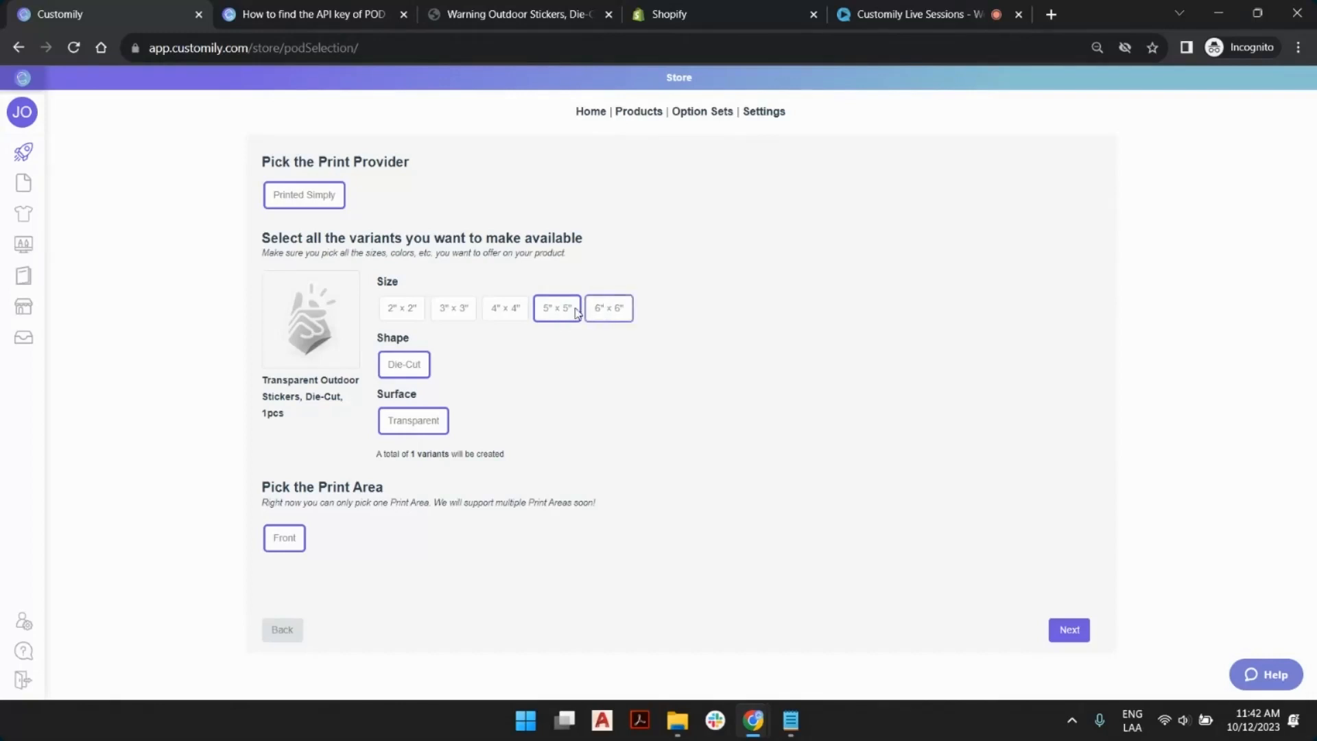
Try adding the 2" × 2", 3" × 3", 4" × 4" and 6" × 6" size variants and deselect them again.
click(411, 310)
click(403, 317)
click(442, 316)
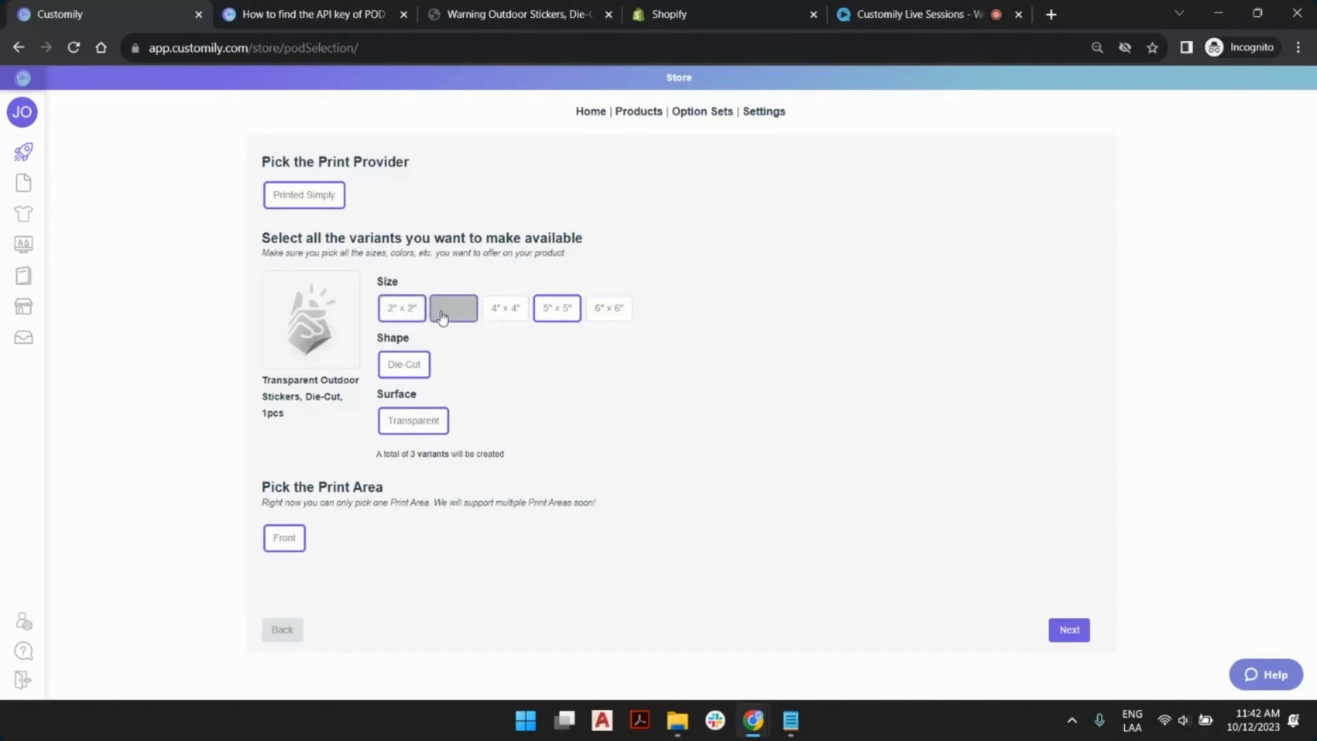
click(505, 313)
click(591, 320)
click(405, 312)
click(472, 314)
click(506, 311)
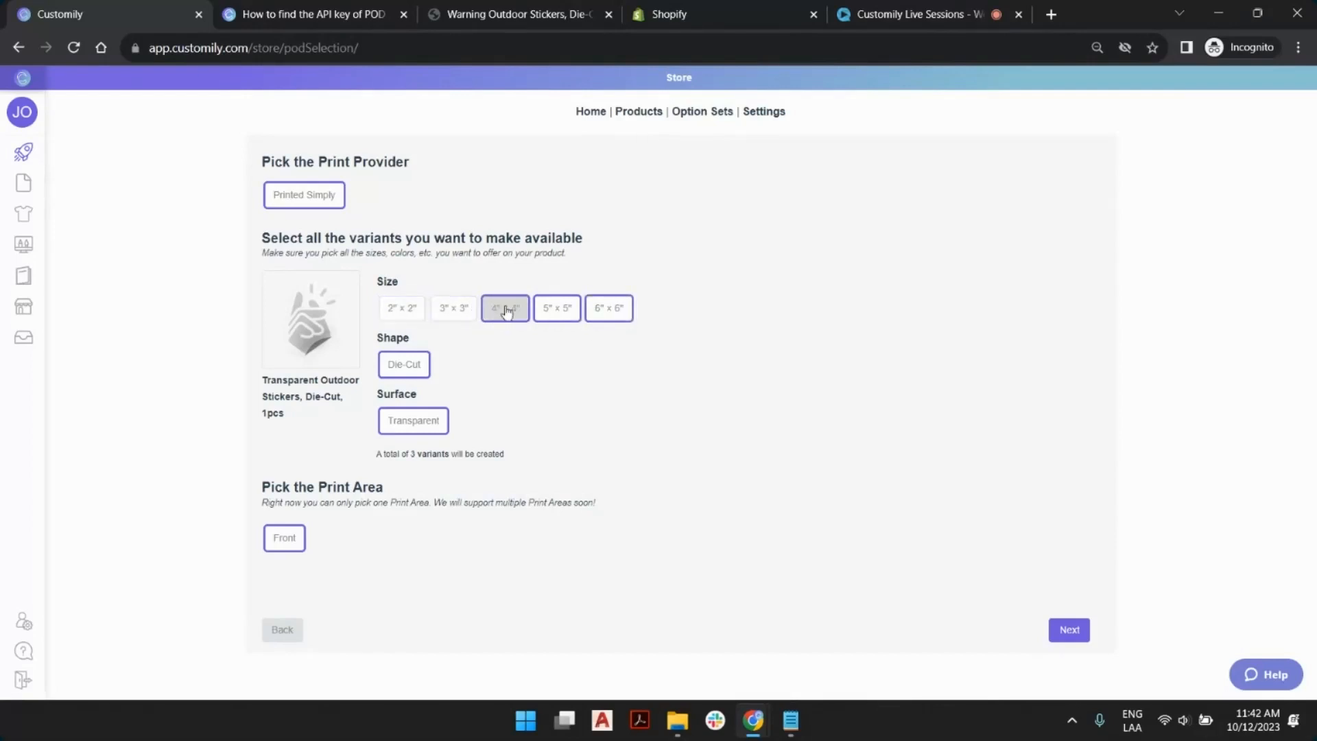
click(609, 316)
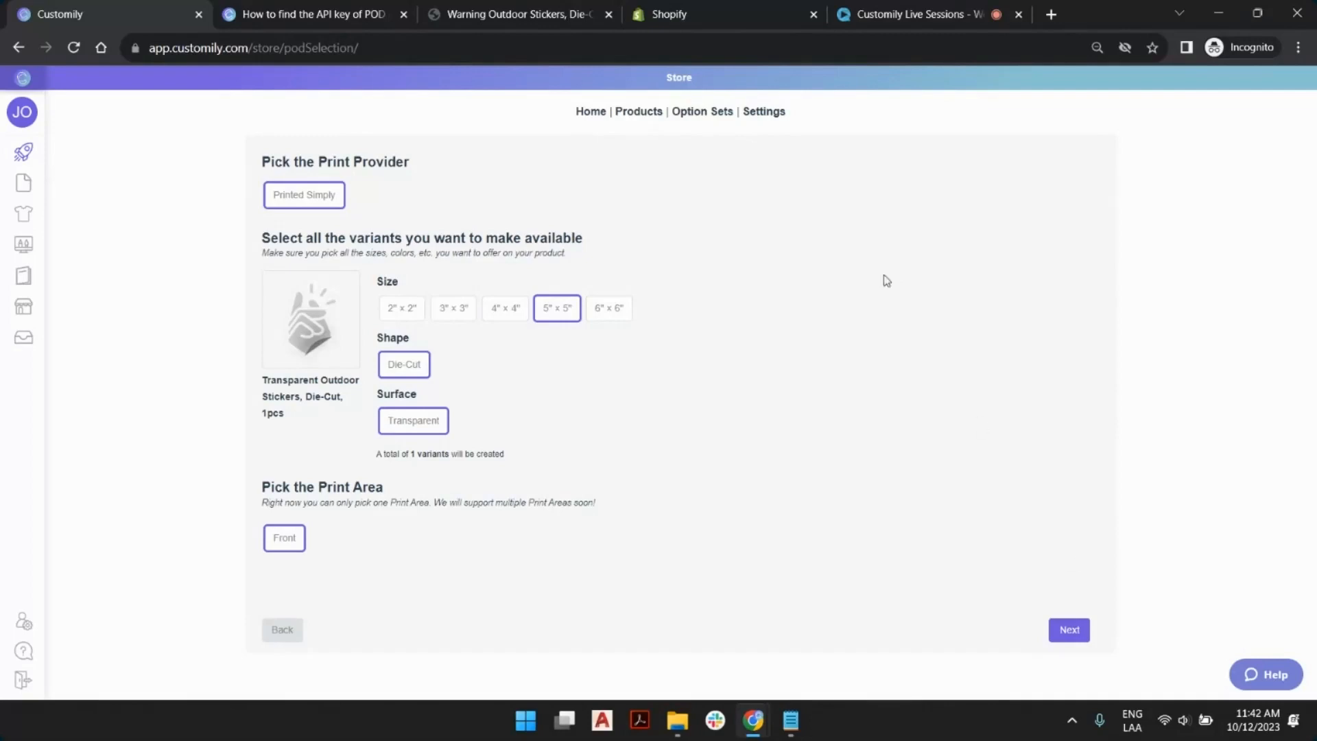
Proceed to the print area design, search your own designs for "car" and choose Dogs Car Sticker.
click(1066, 626)
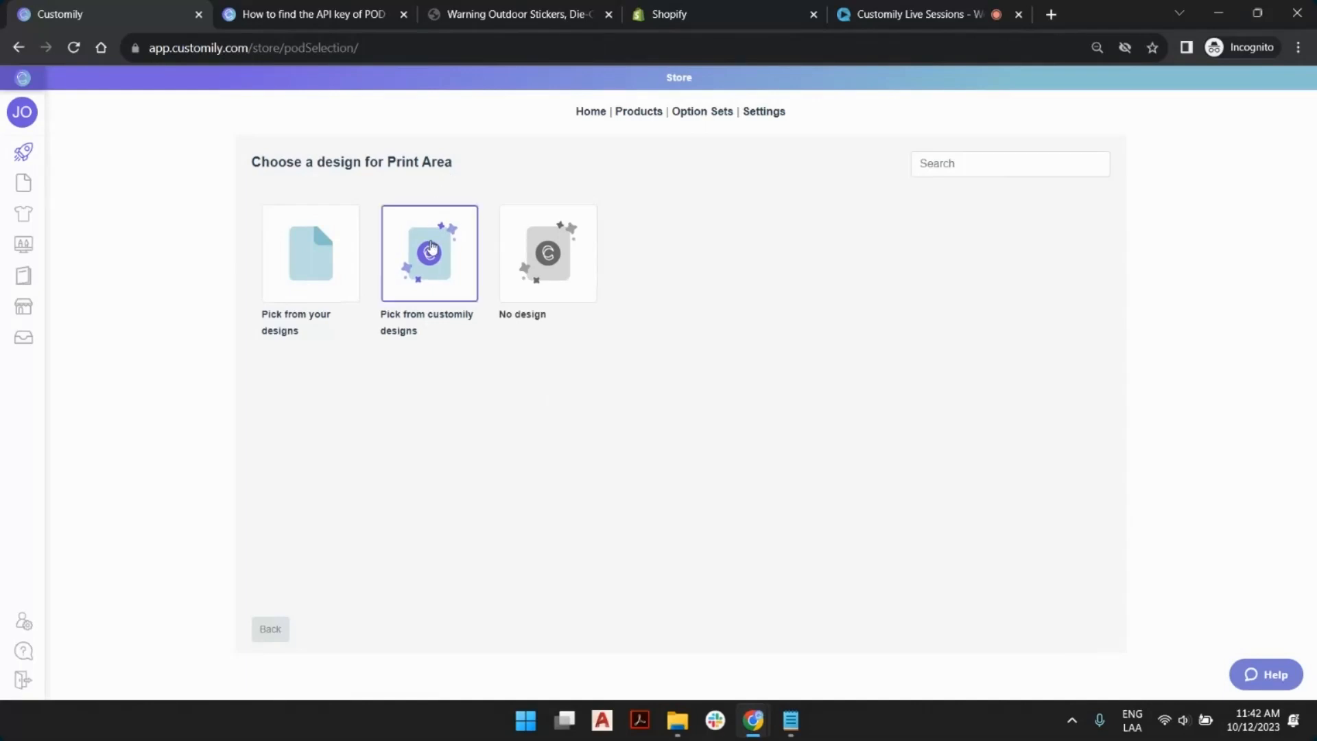
click(313, 248)
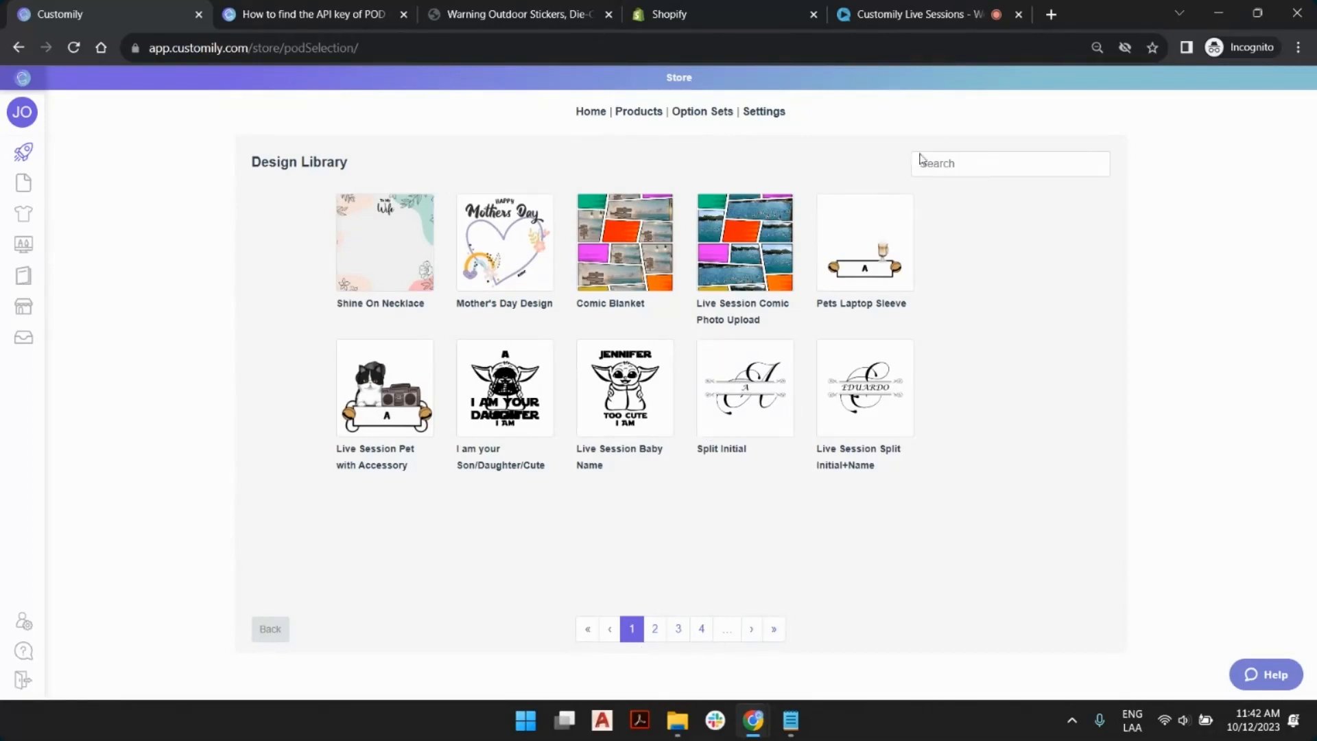
click(965, 165)
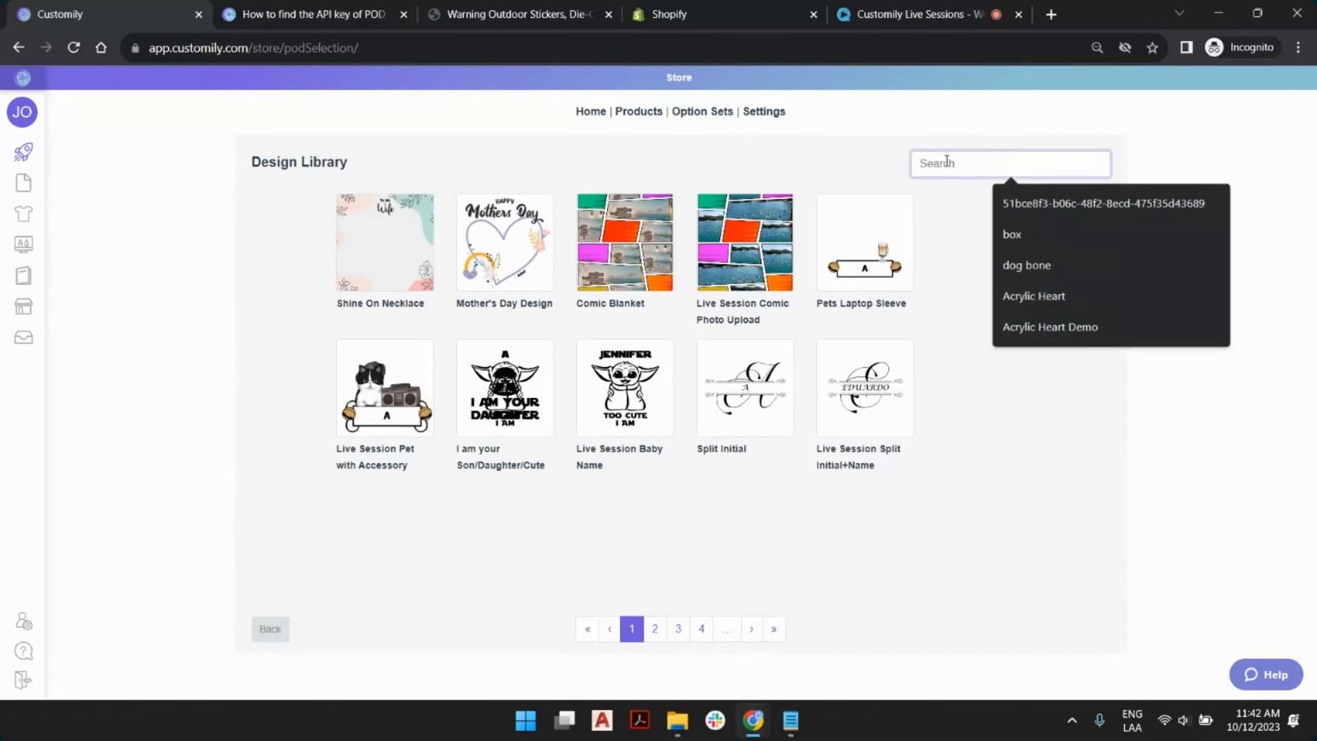
text(d)
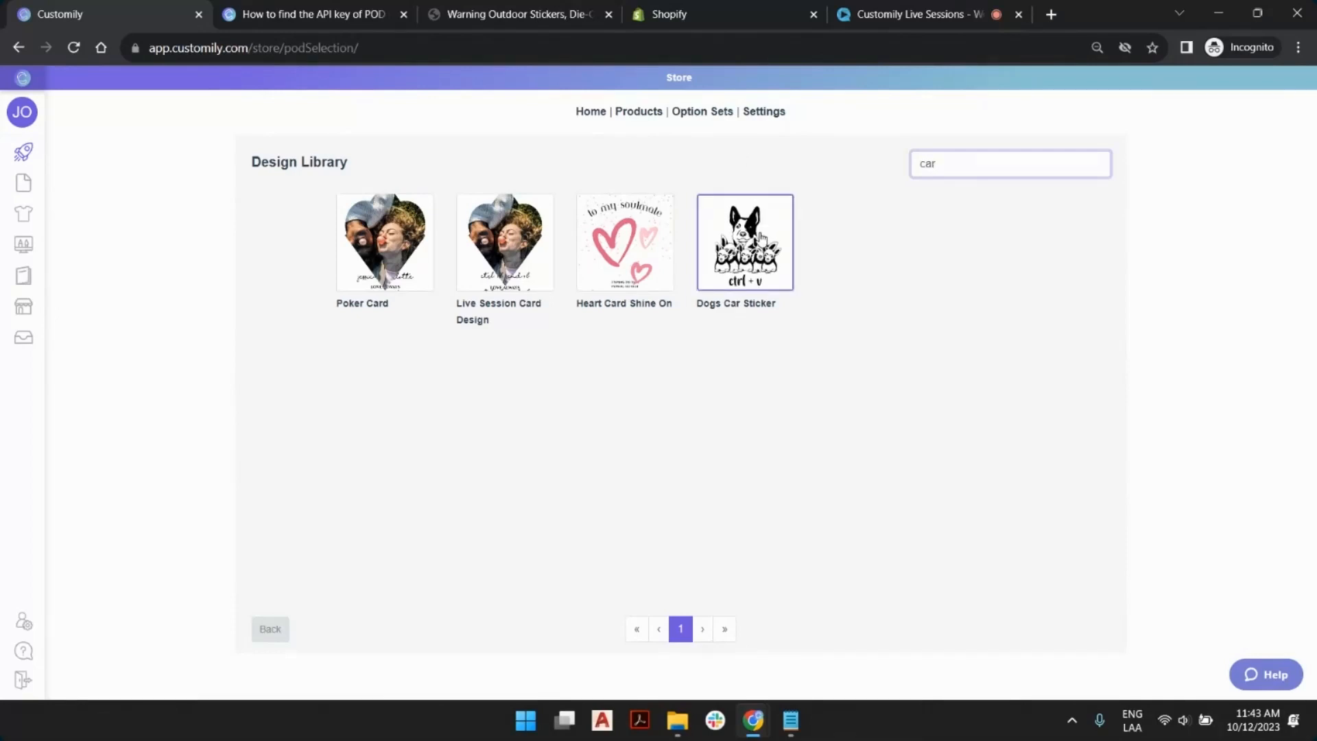
click(762, 237)
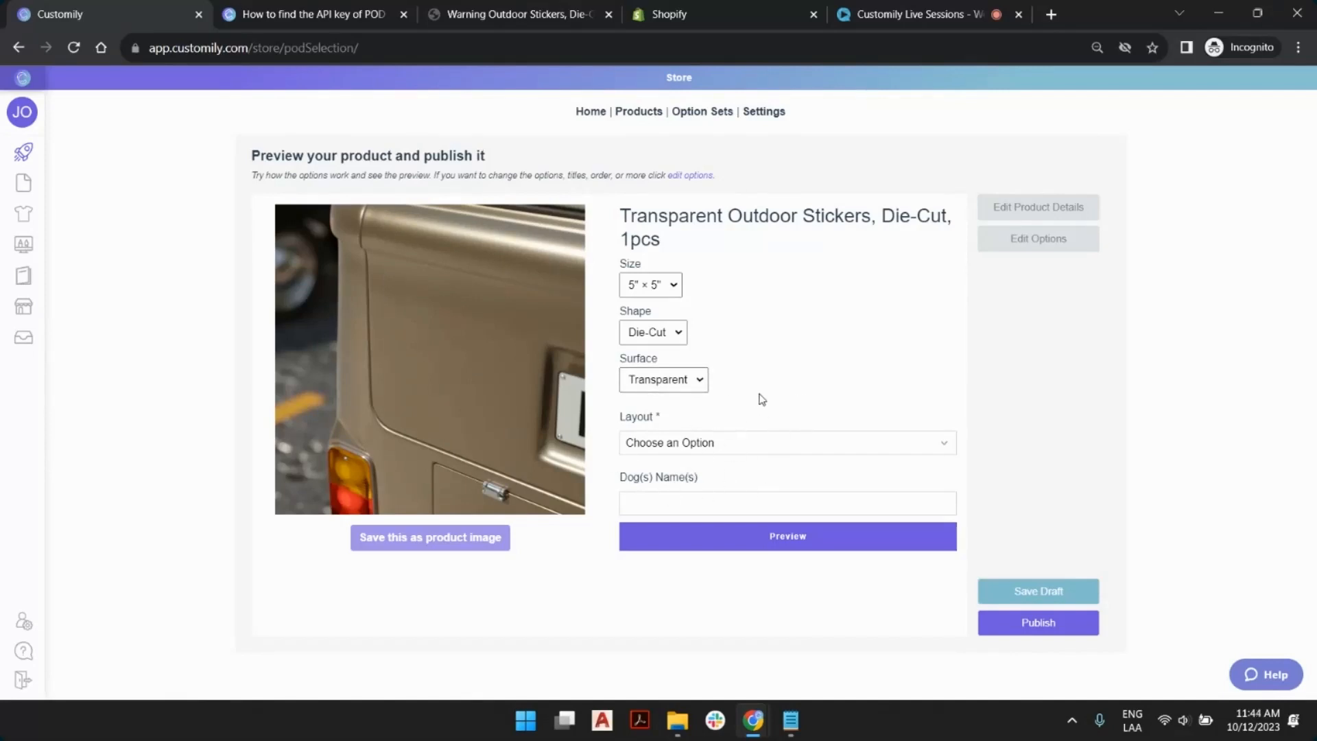
Set the preview layout to One Dog, try an A-B breed, and select the second dog in the fourth row of the G-P breeds.
click(675, 288)
click(735, 305)
click(712, 444)
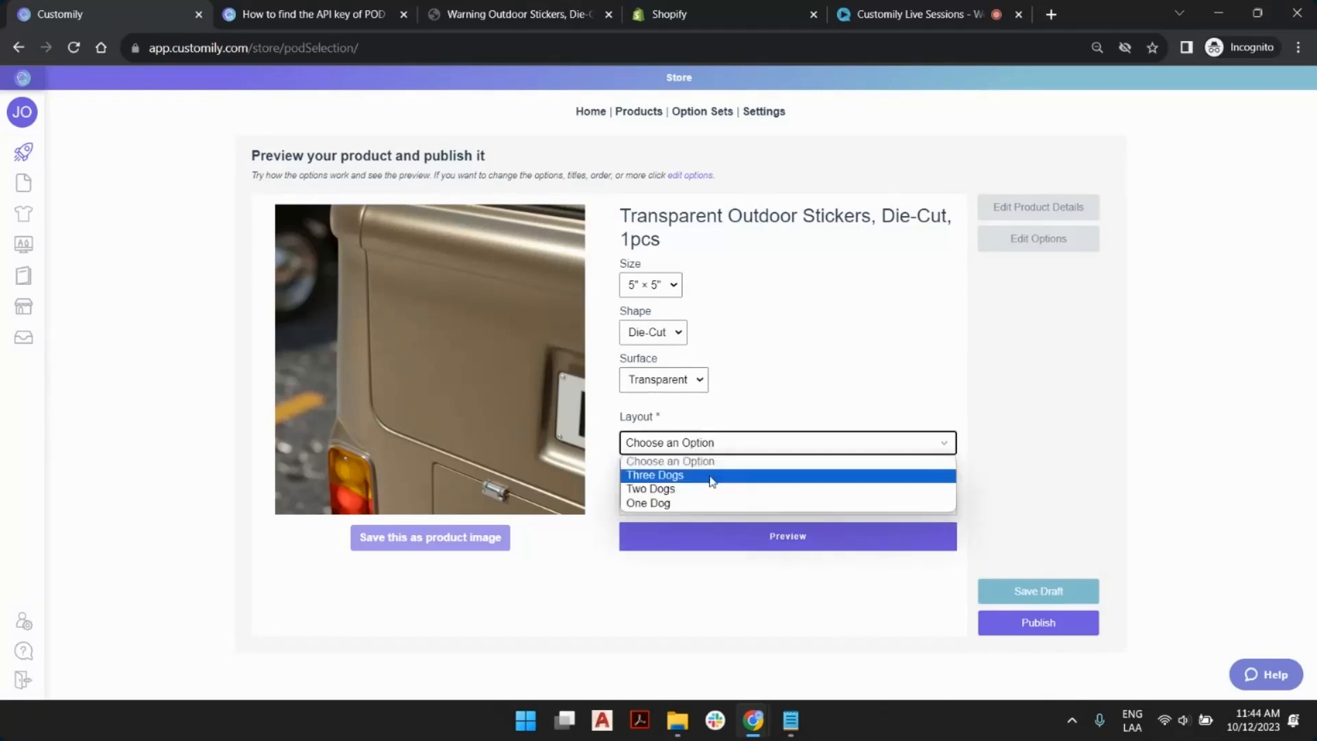
click(707, 509)
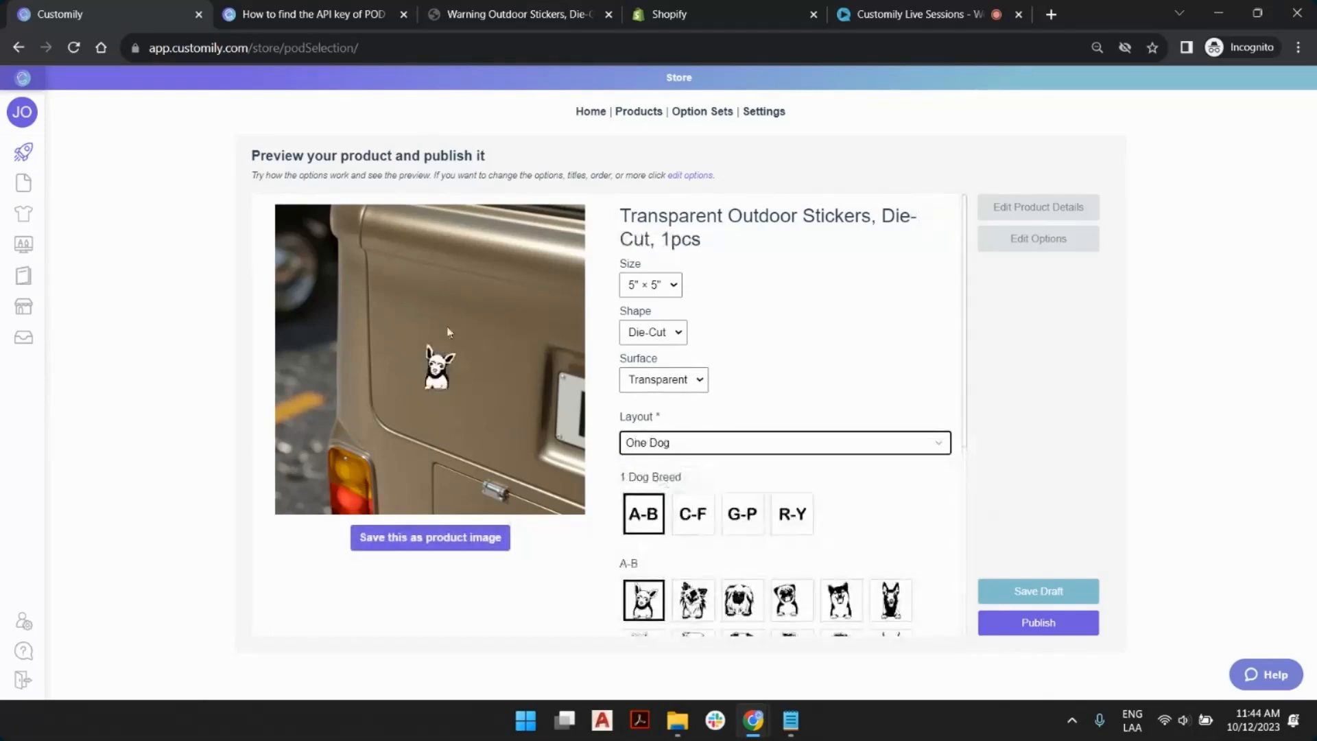
scroll(818, 441, down, 1)
scroll(818, 443, down, 3)
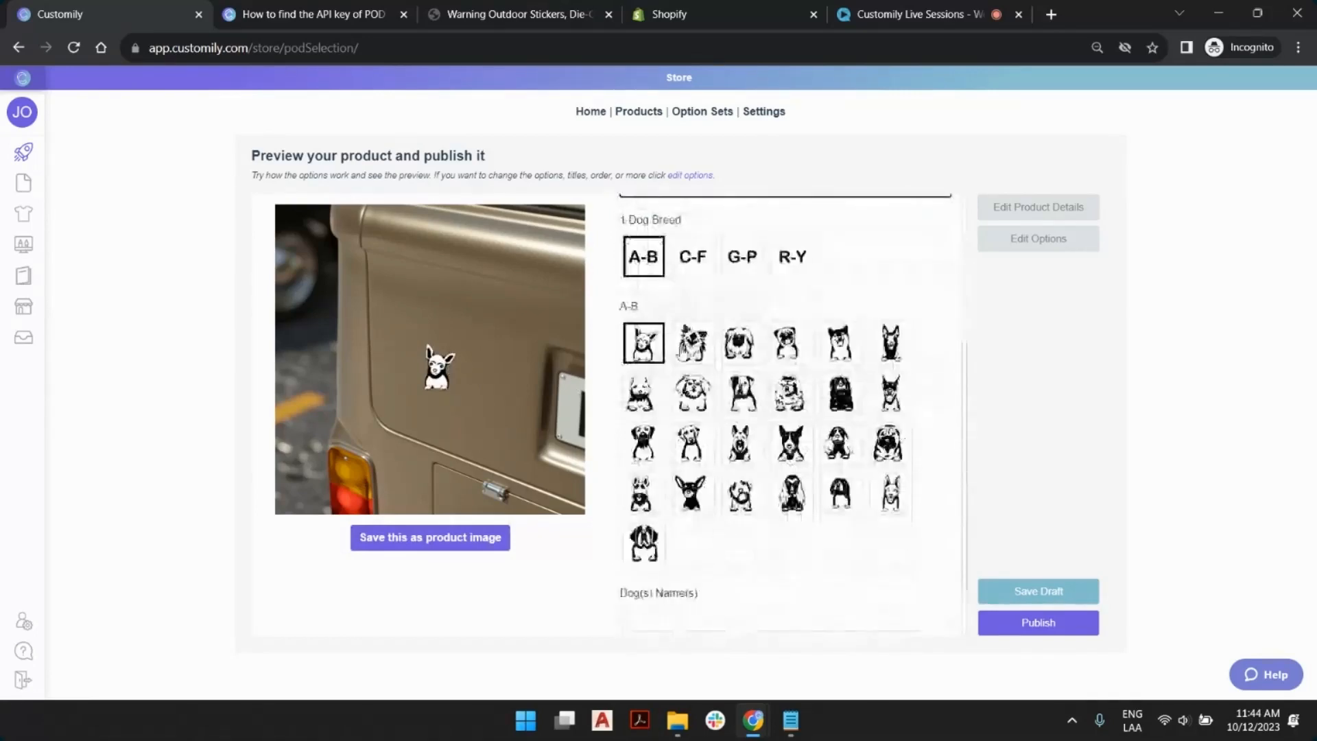
click(794, 432)
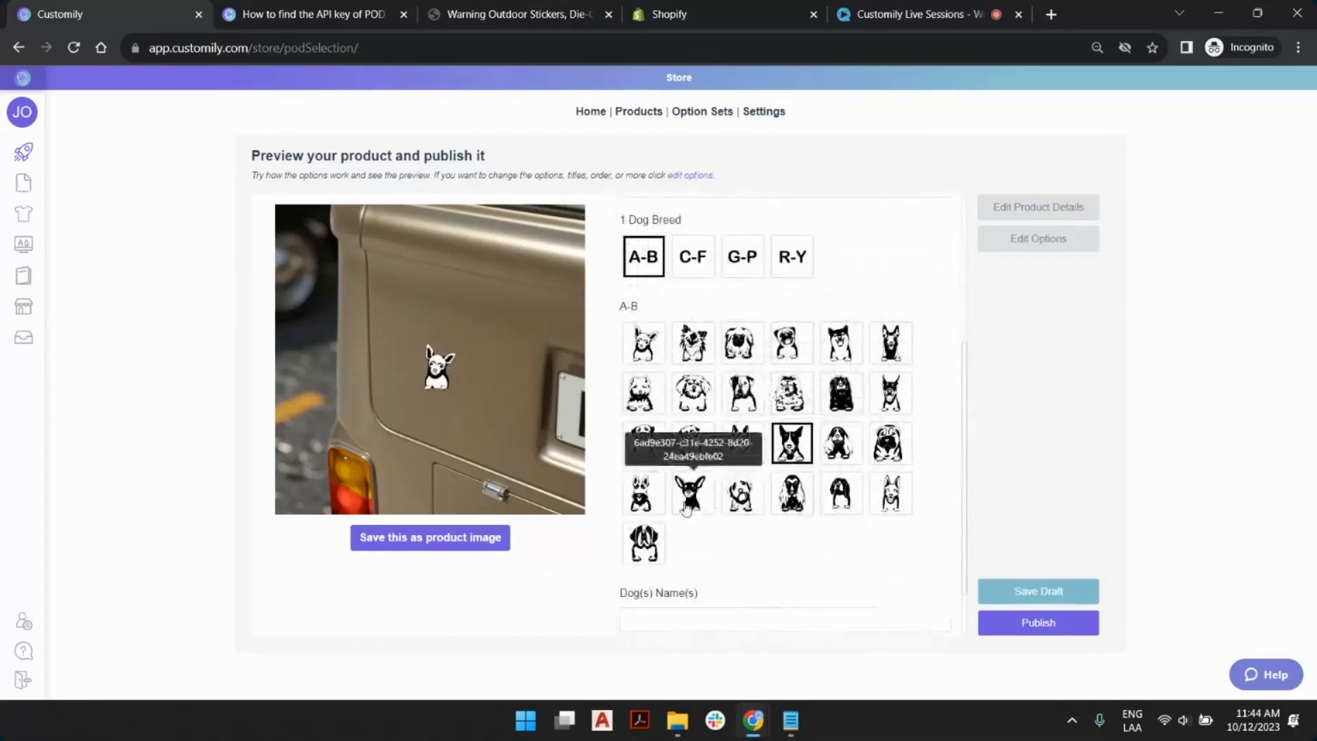
click(751, 263)
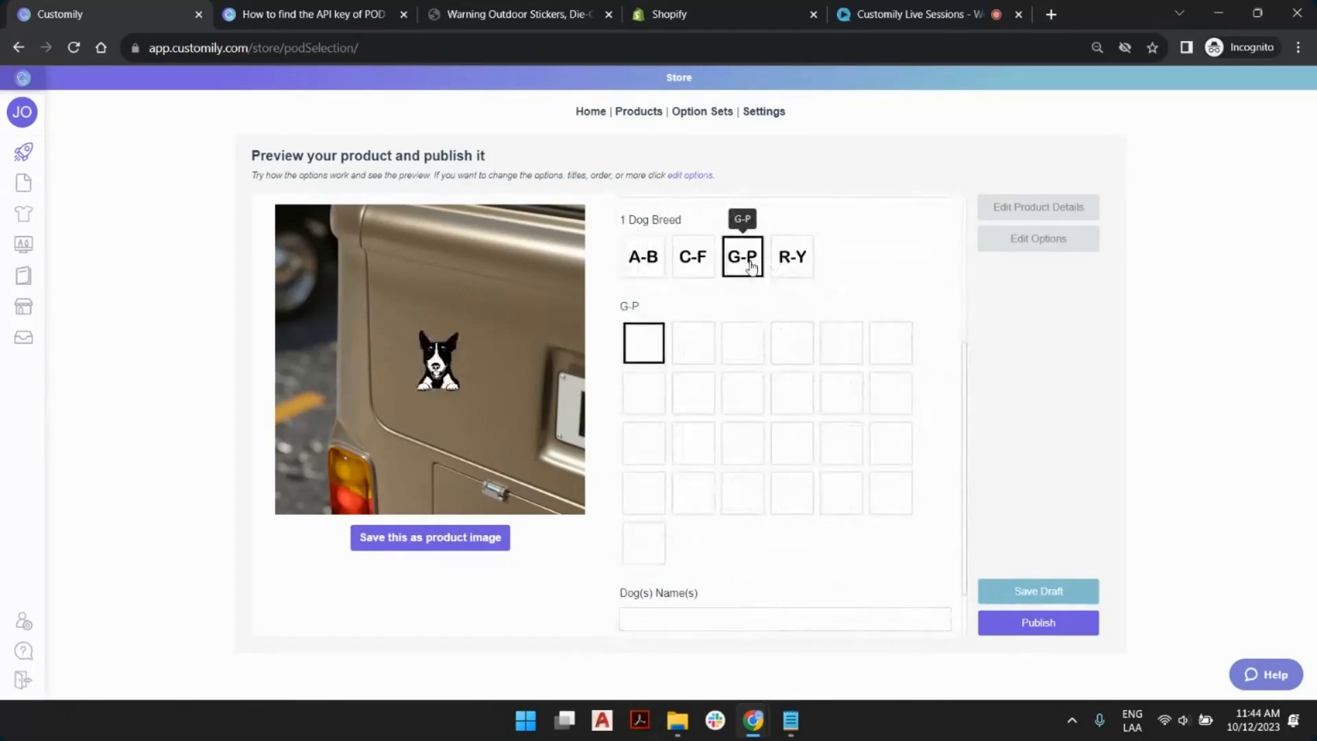
click(676, 491)
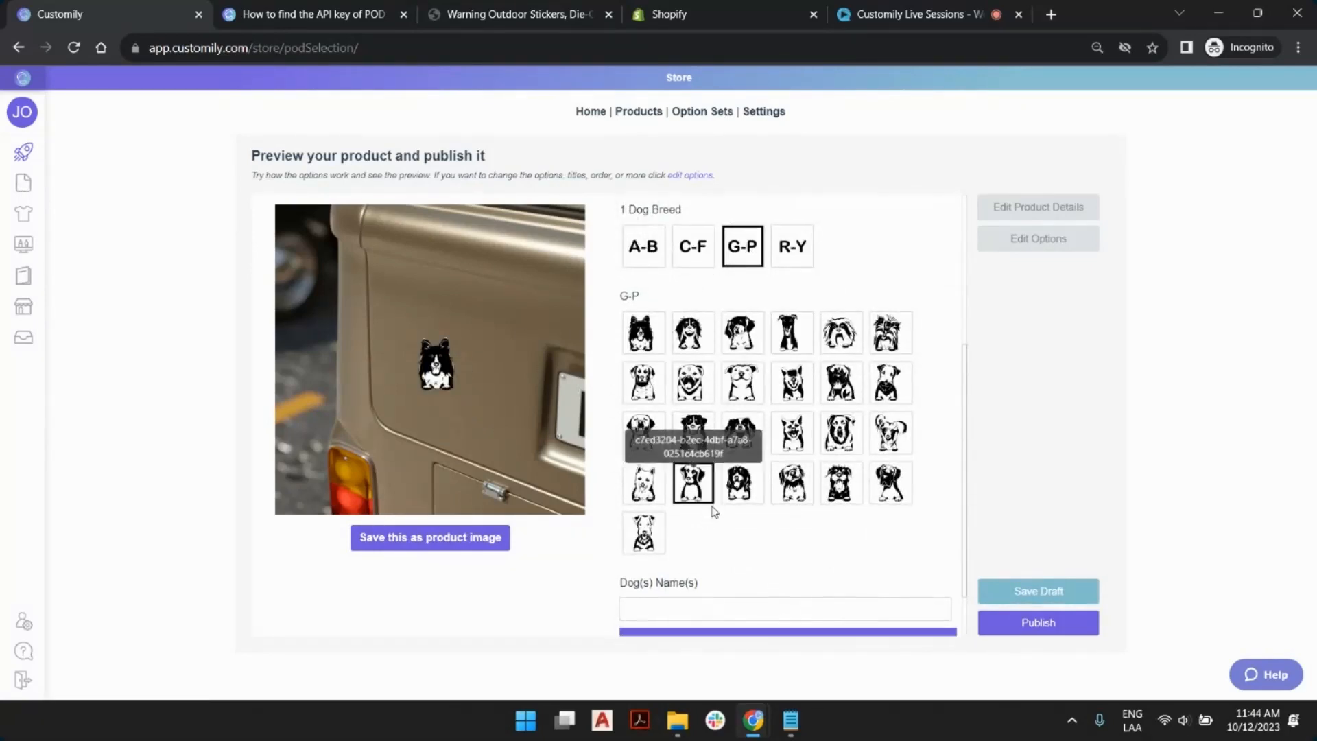
Set the Dog(s) Name(s) text to Charly.
scroll(706, 532, down, 1)
click(702, 546)
text(Chasrl)
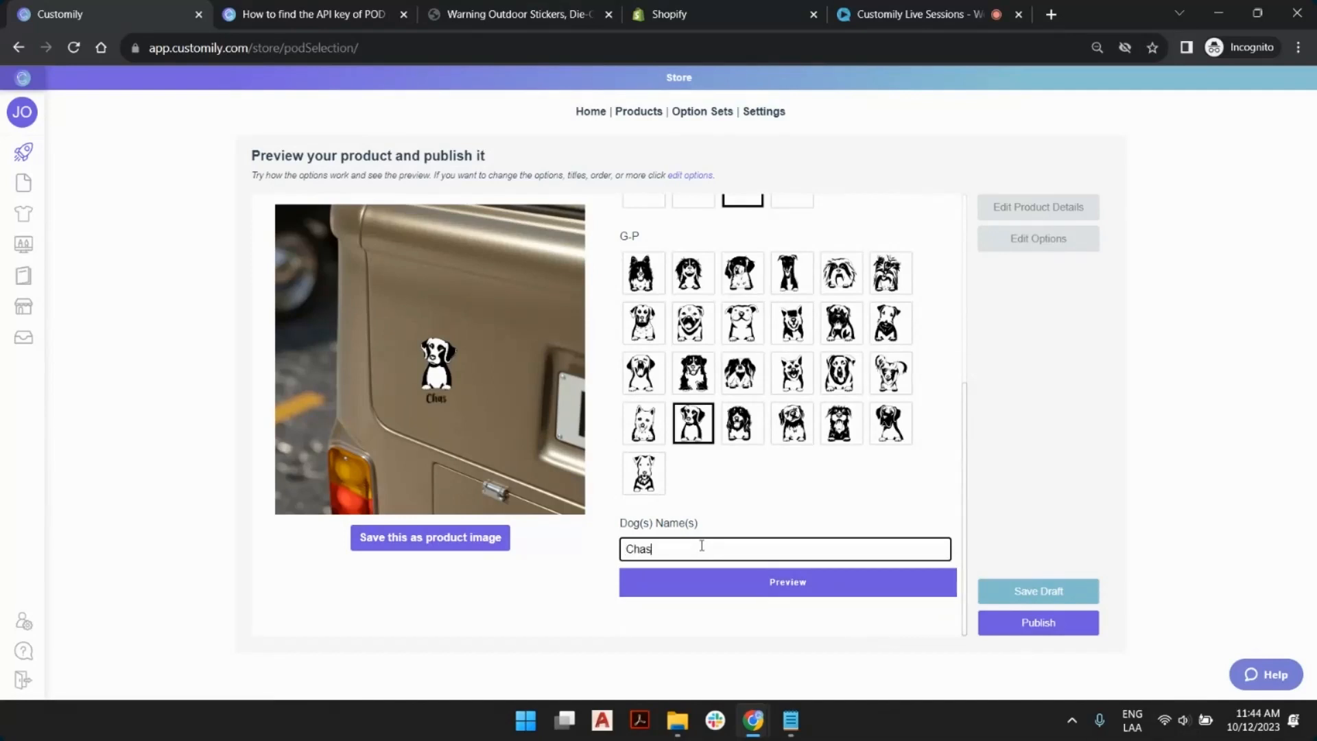
key(BackSpace)
key(BackSpace)
key(BackSpace)
text(rly)
Change the layout to Two Dogs and choose a different A-B breed from the fourth row for each dog.
scroll(782, 347, up, 5)
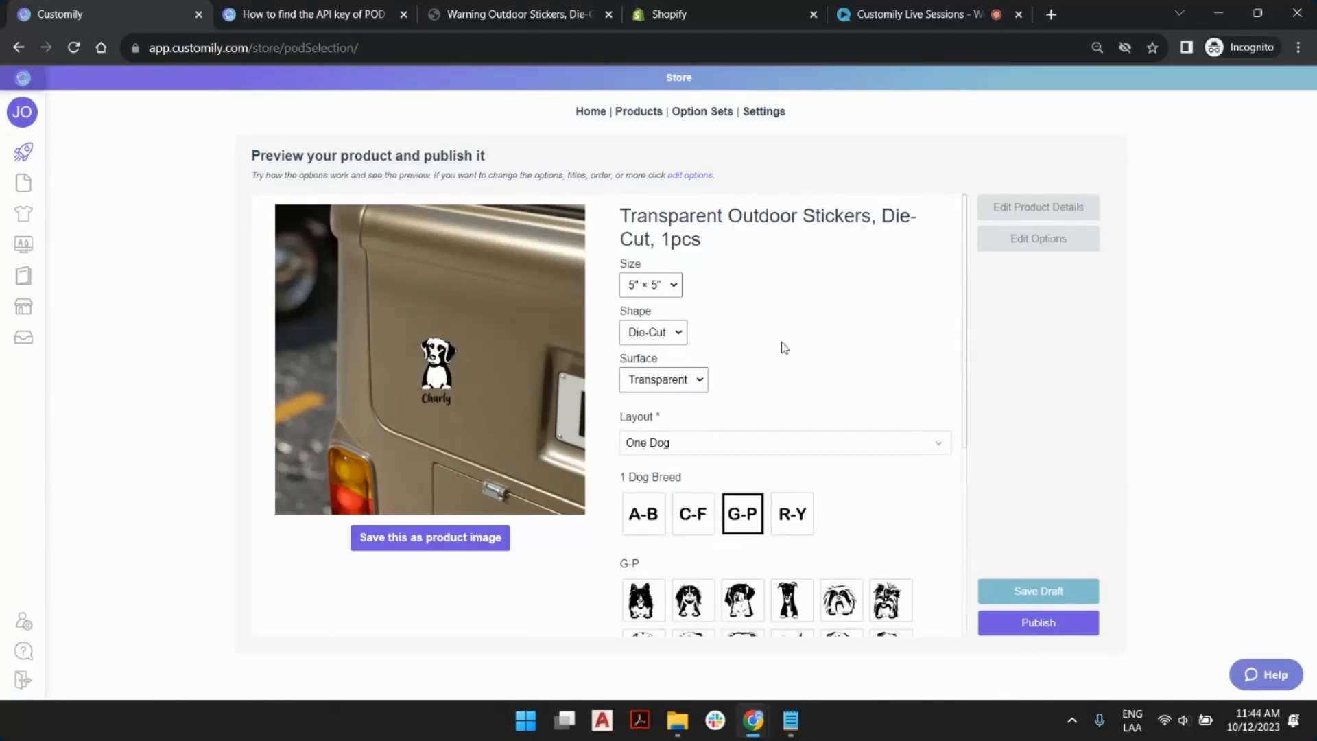
click(717, 450)
click(690, 480)
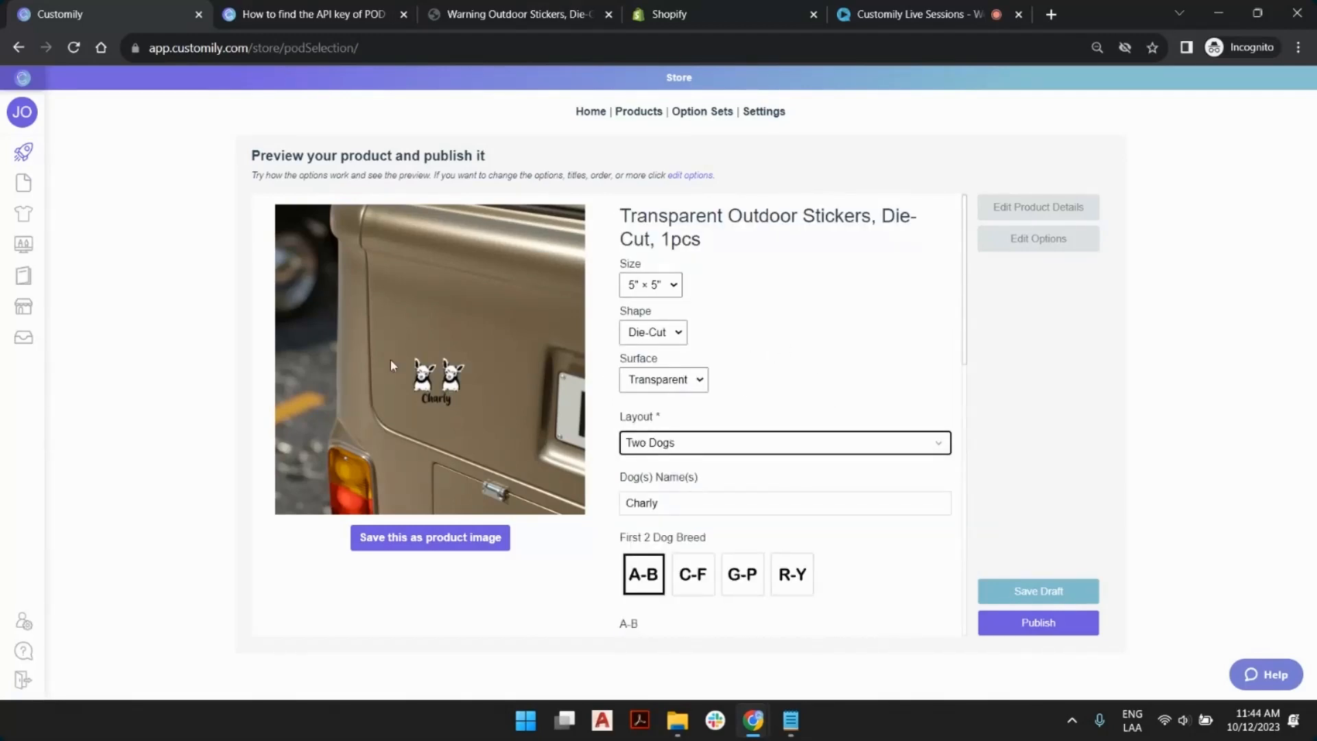
scroll(723, 386, down, 1)
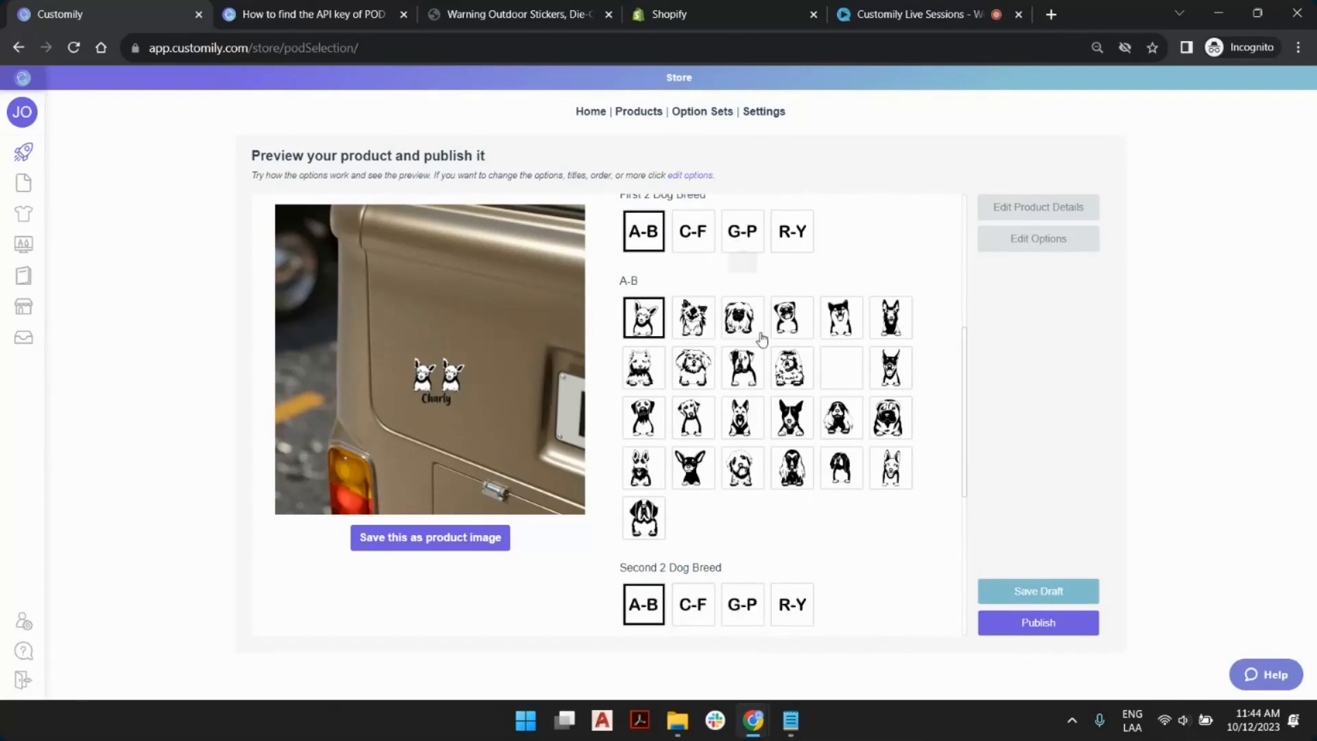
scroll(759, 340, down, 3)
scroll(770, 337, up, 1)
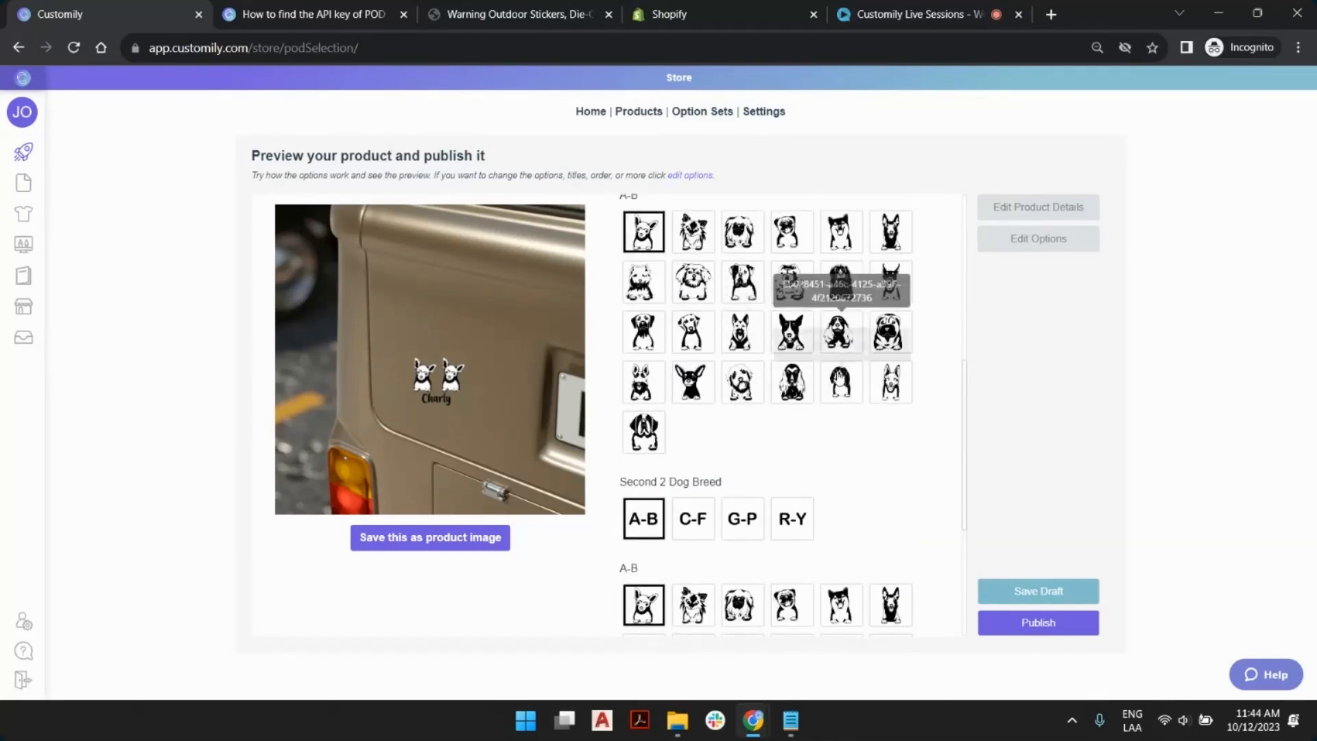
scroll(809, 370, down, 4)
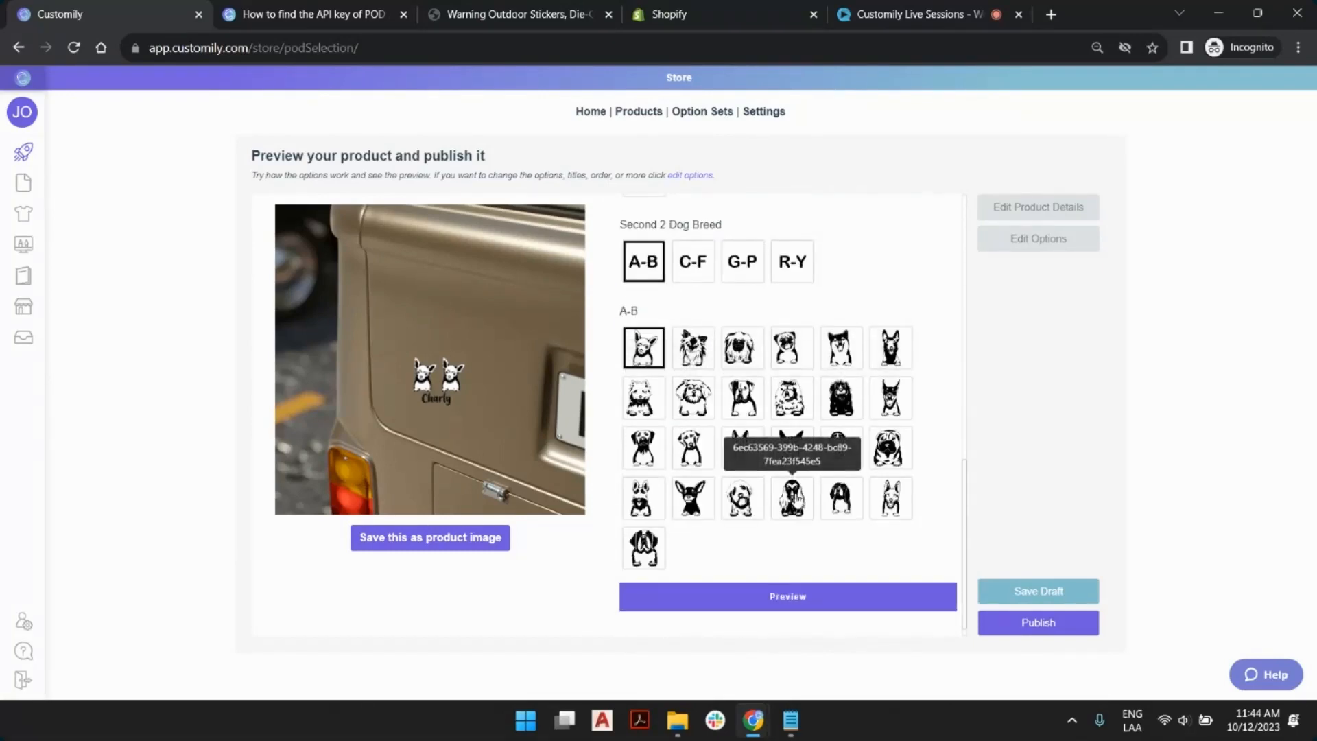
click(794, 499)
scroll(758, 439, up, 5)
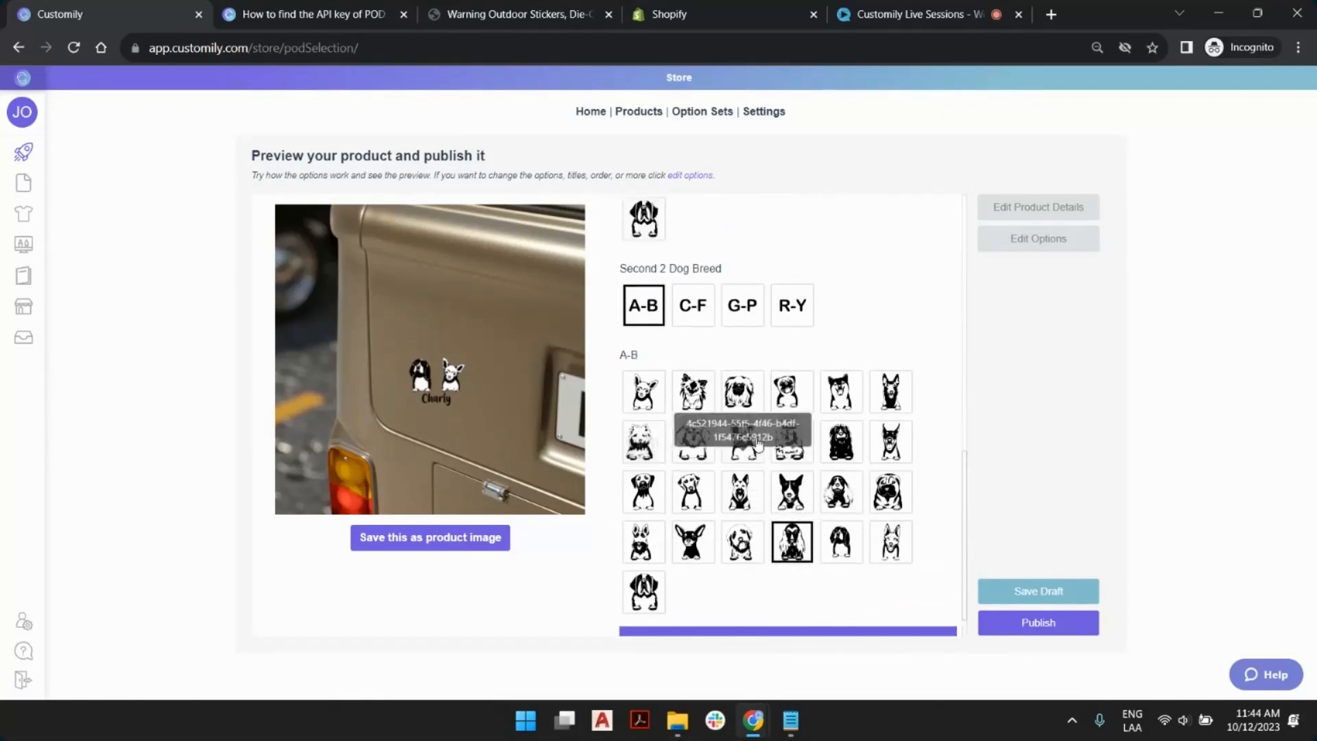
Extend the Dog(s) Name(s) text to read "Charly nad Mike".
scroll(758, 442, up, 3)
click(679, 317)
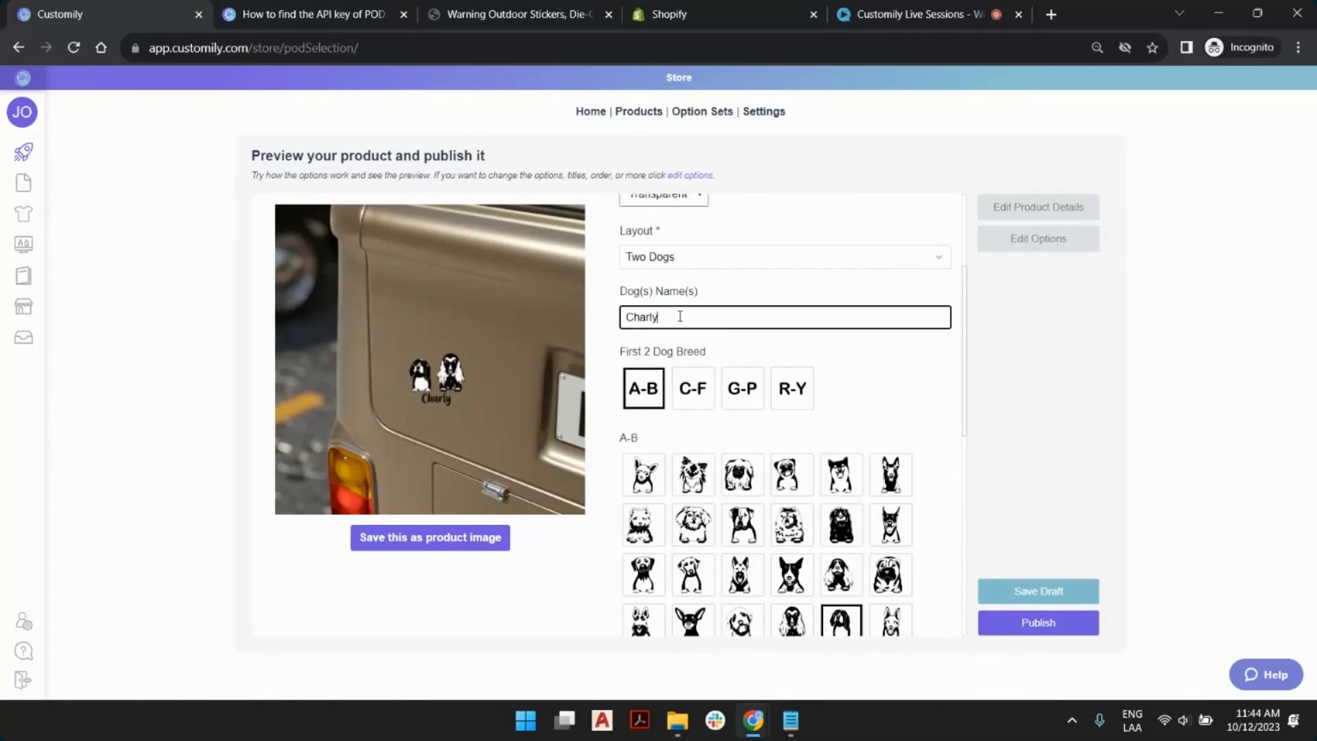
text(nad Mike)
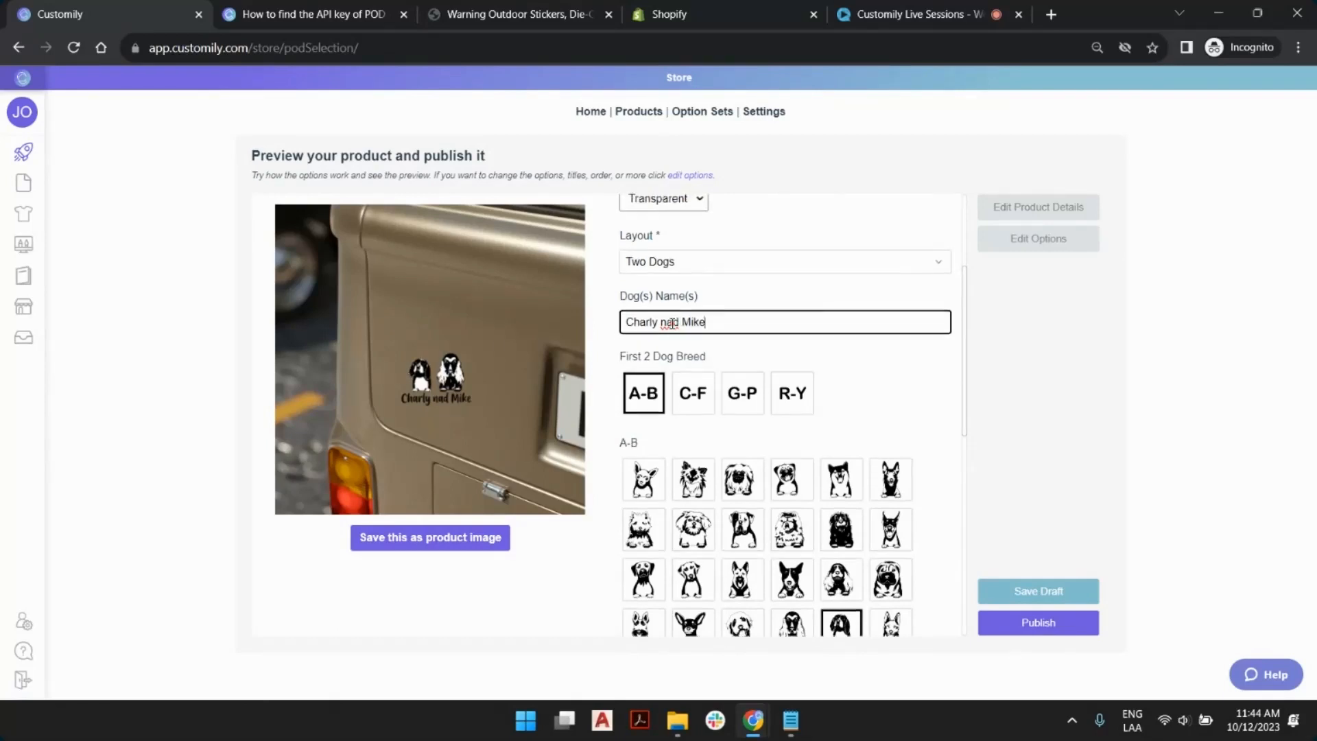
Change the layout to Three Dogs and examine the preview along with its breed options.
scroll(688, 413, up, 3)
click(692, 426)
click(682, 448)
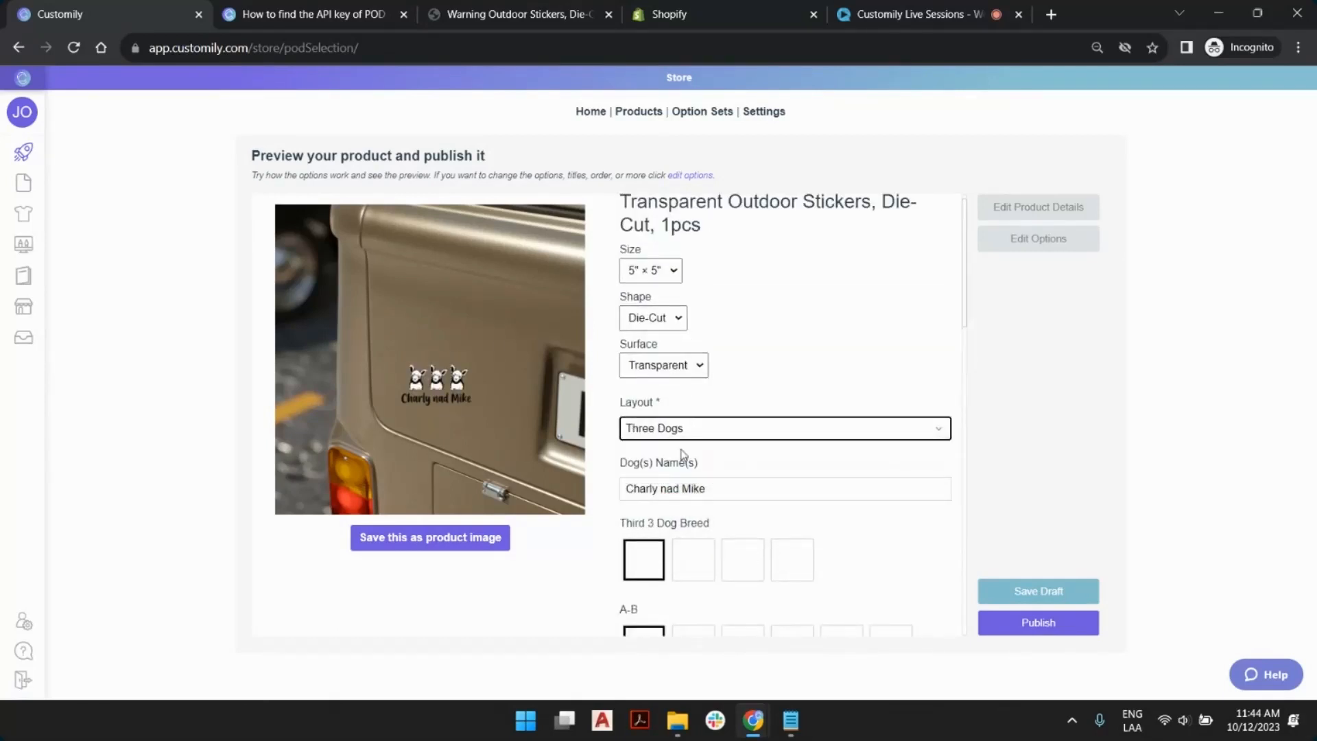
scroll(771, 368, down, 3)
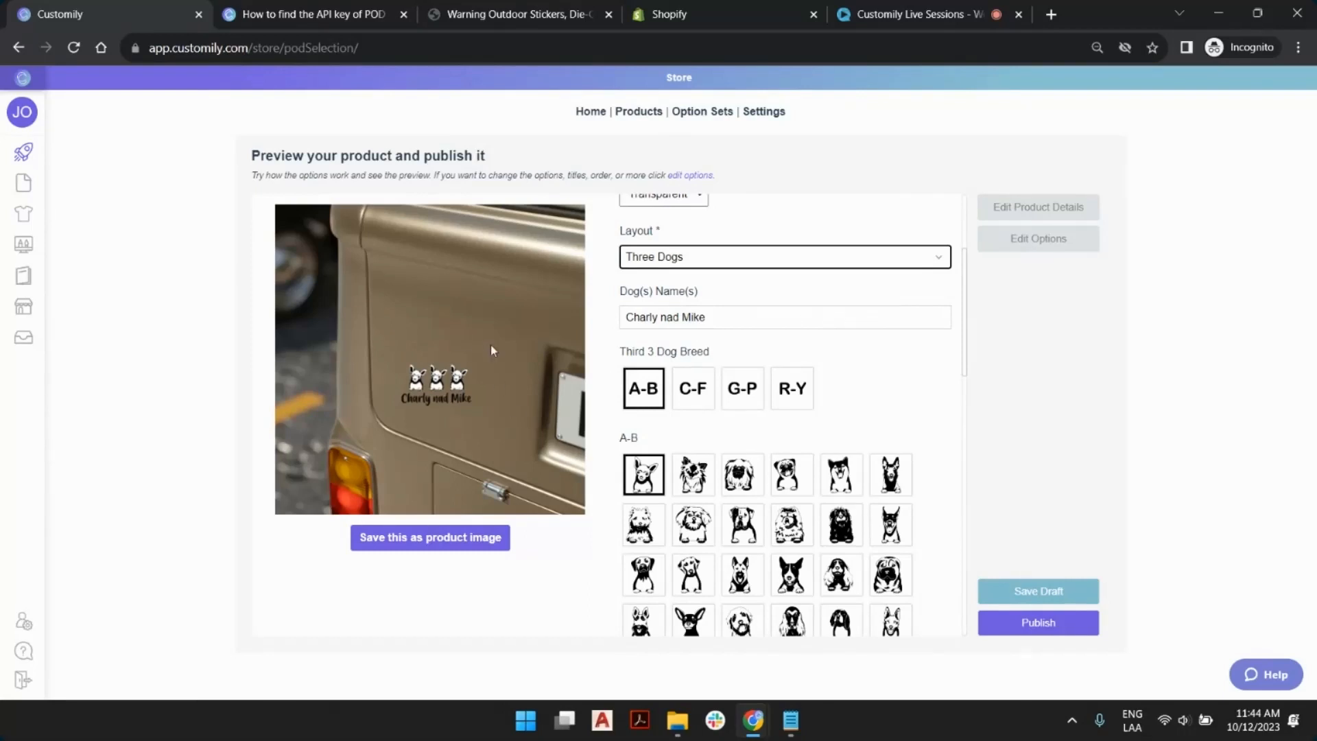
scroll(746, 350, up, 3)
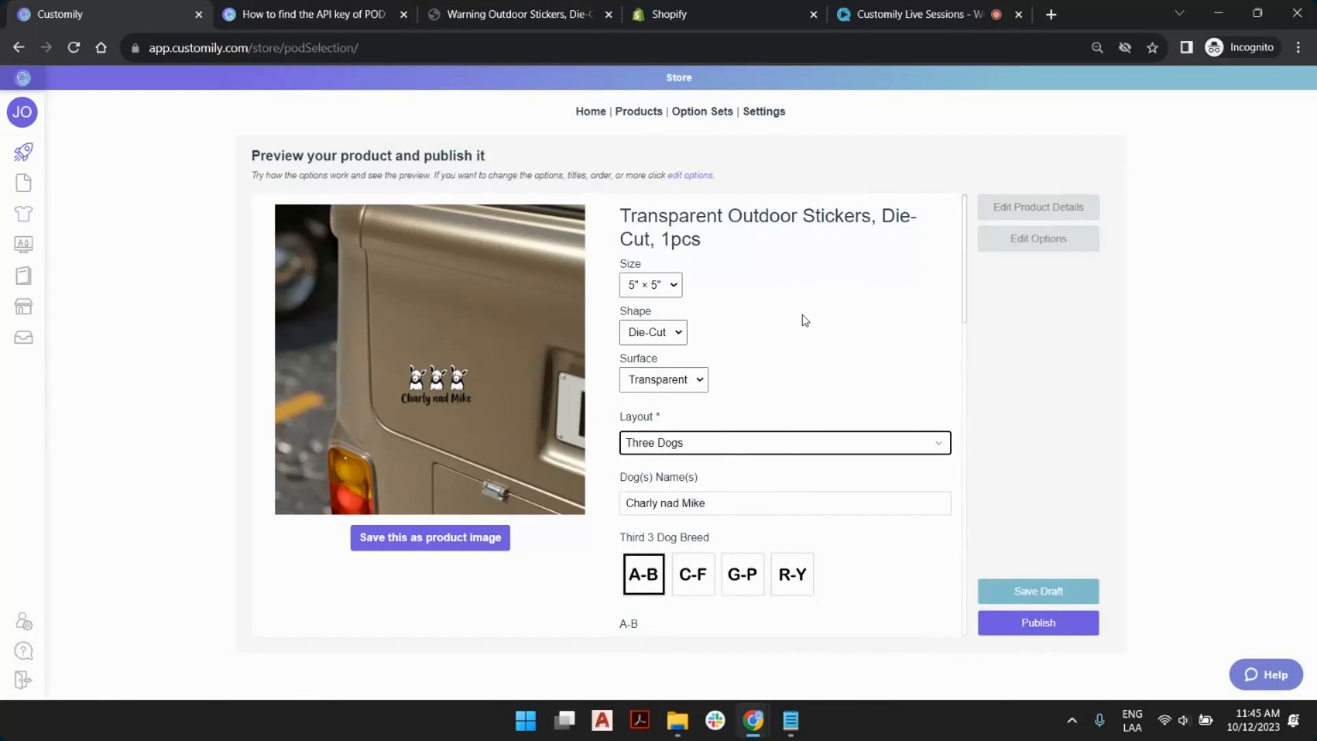
Shorten the Dog(s) Name(s) text to Charly and set the layout back to One Dog.
double_click(676, 502)
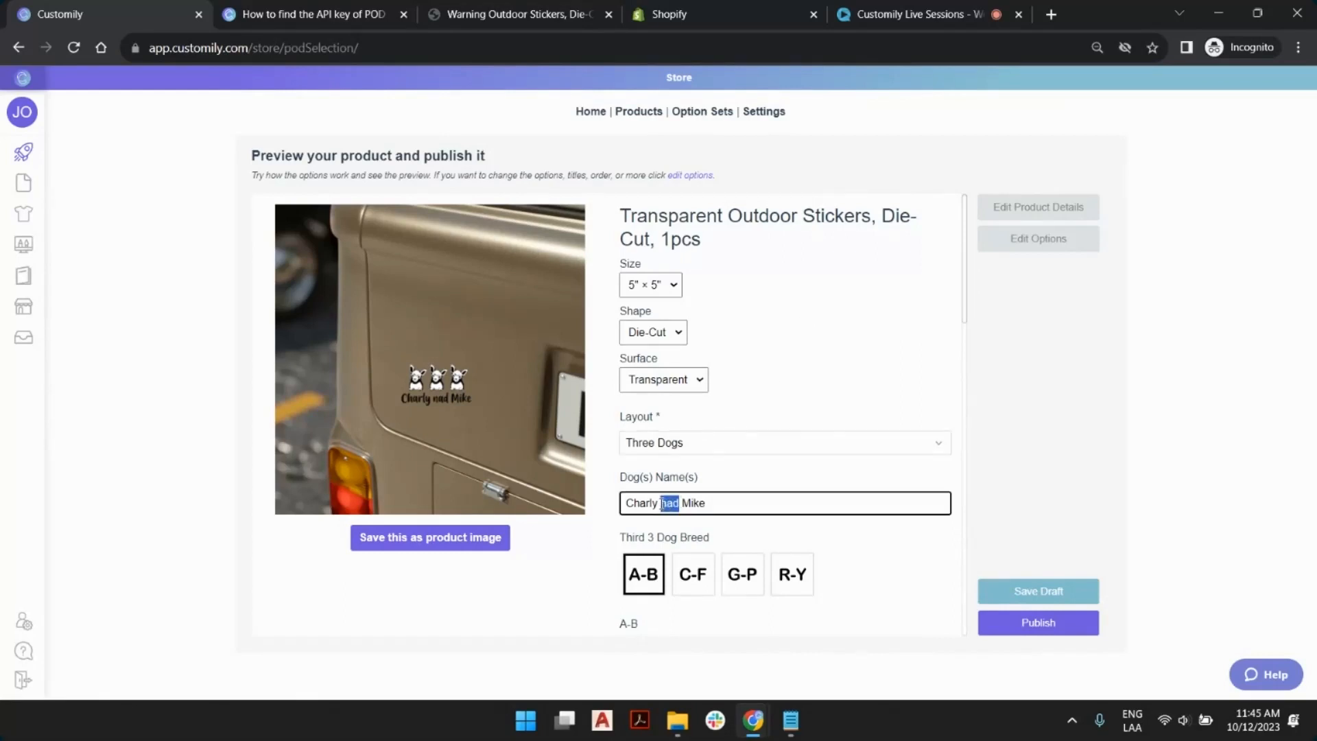
drag(706, 502, 668, 504)
click(686, 442)
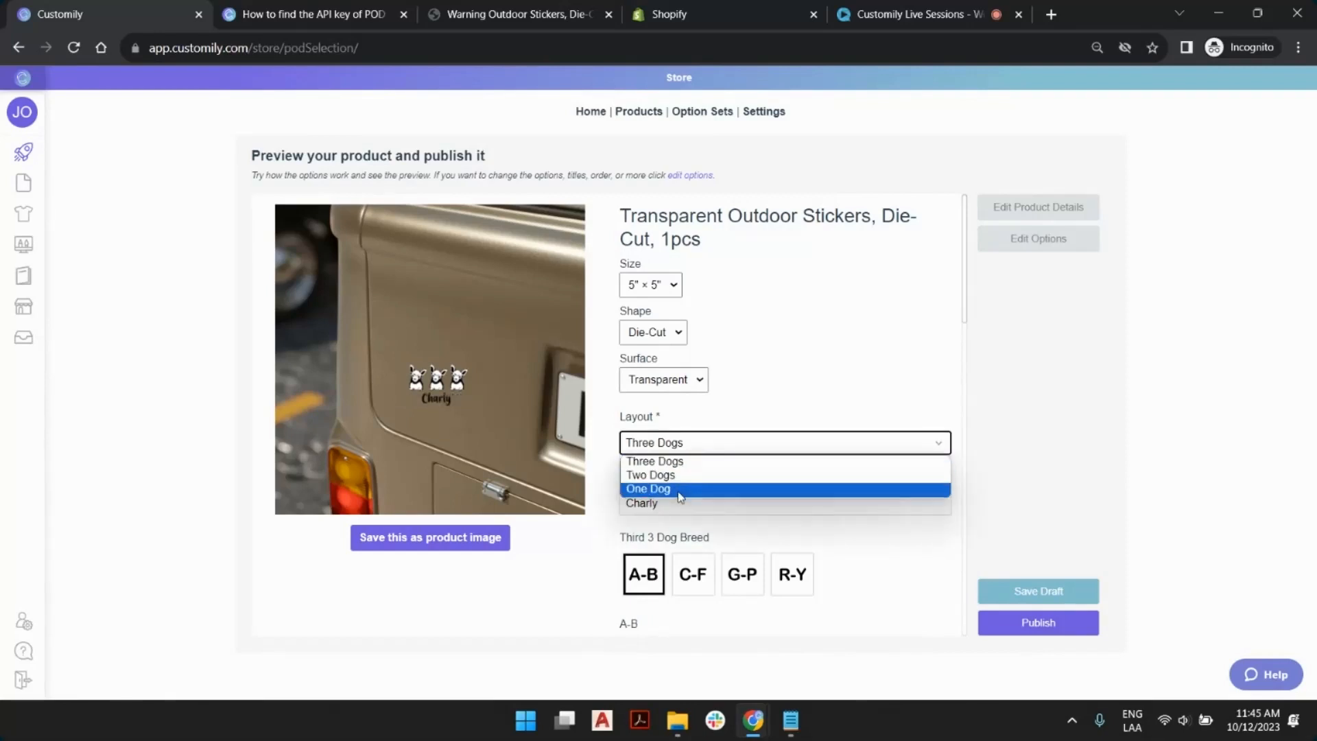
click(696, 488)
Check the C-F breed group, return to A-B and select the fifth dog in its fourth row.
scroll(699, 453, down, 1)
click(645, 431)
click(694, 430)
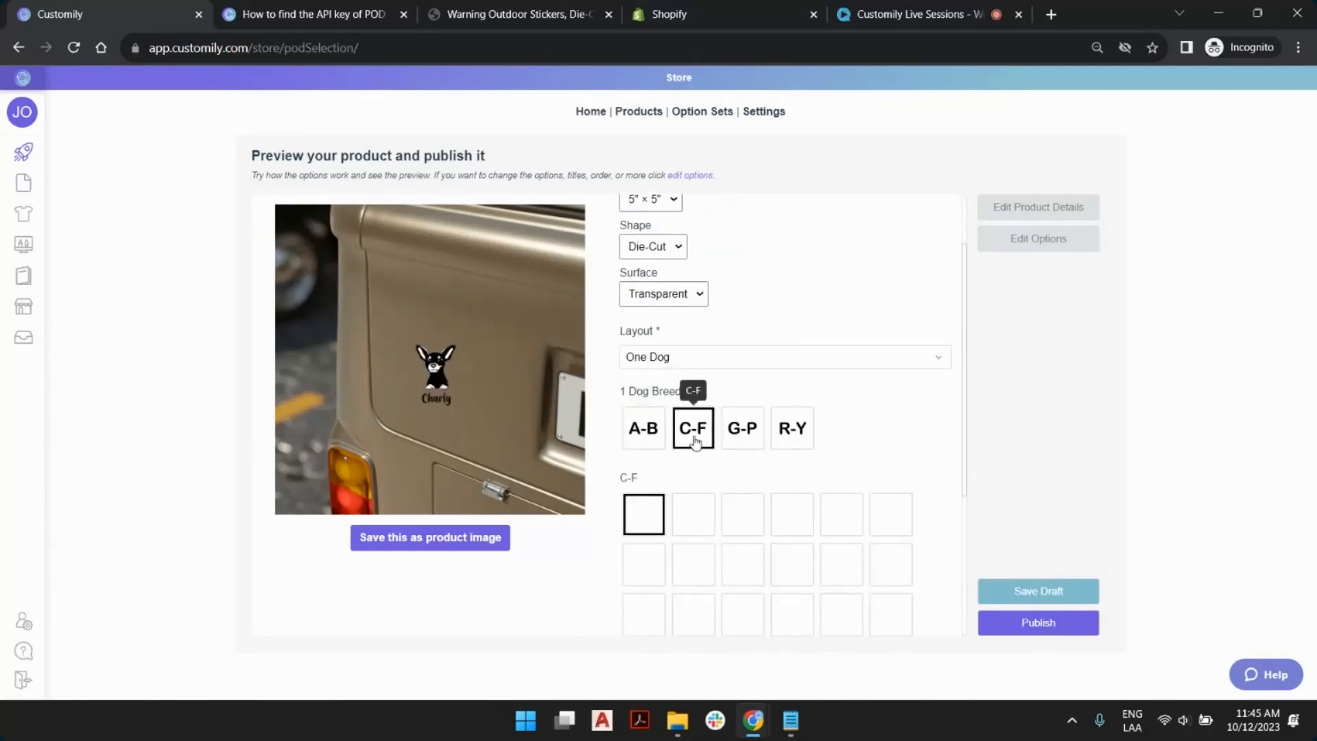
click(655, 442)
scroll(827, 531, down, 3)
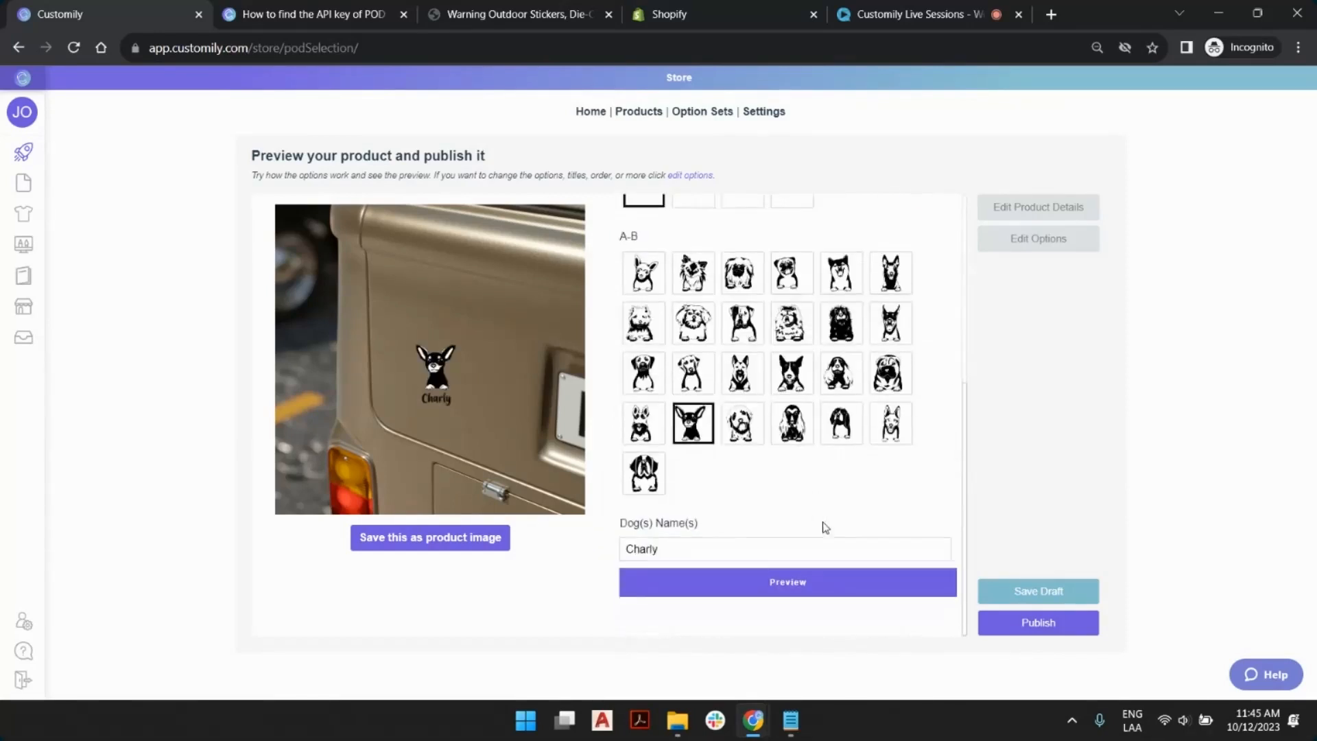
click(848, 435)
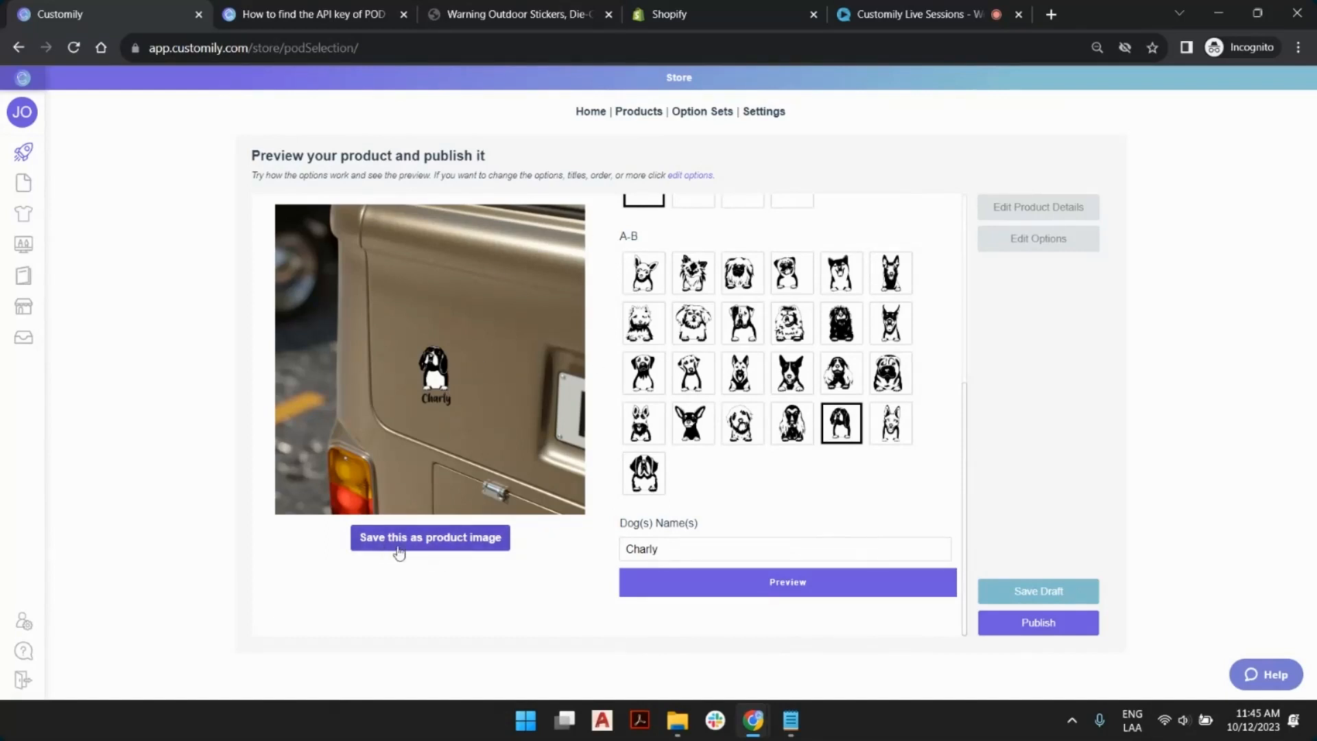
Save the current One Dog preview as the product image and check the product title.
click(436, 549)
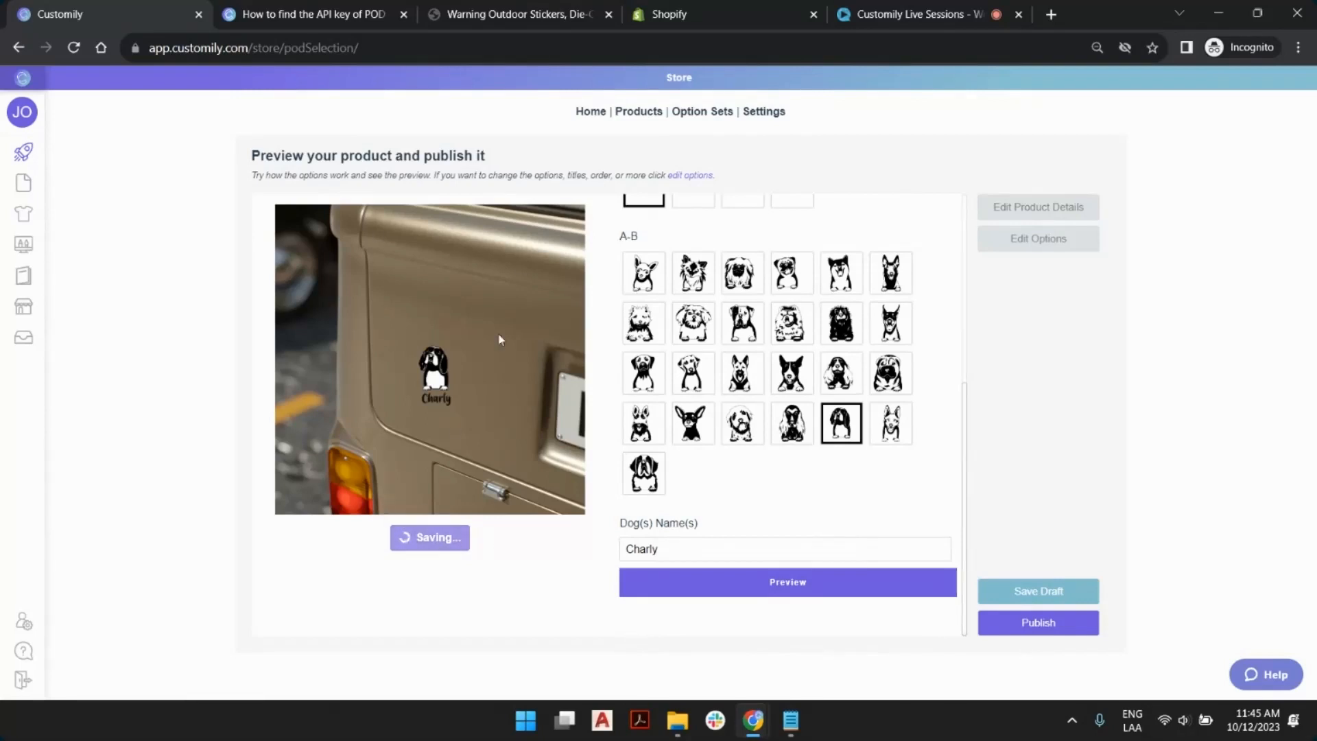
scroll(789, 377, up, 5)
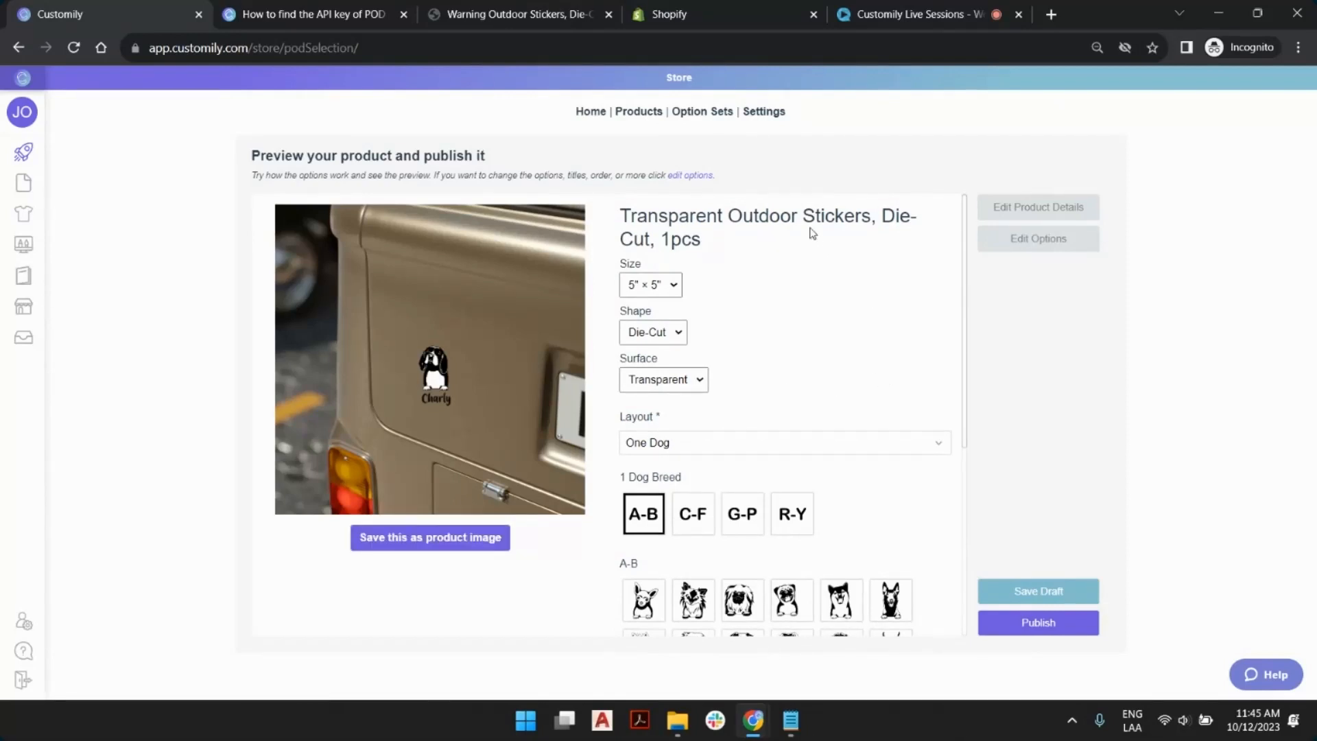
drag(631, 218, 709, 242)
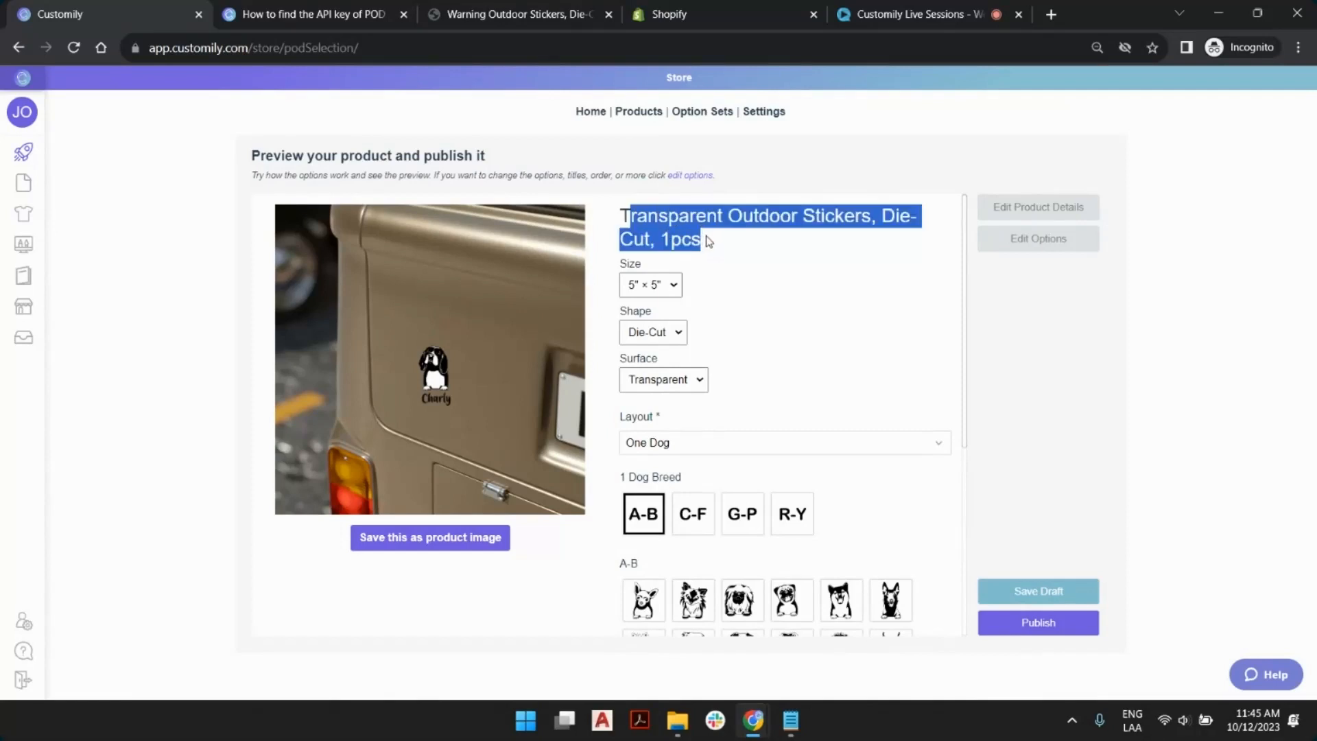
click(679, 233)
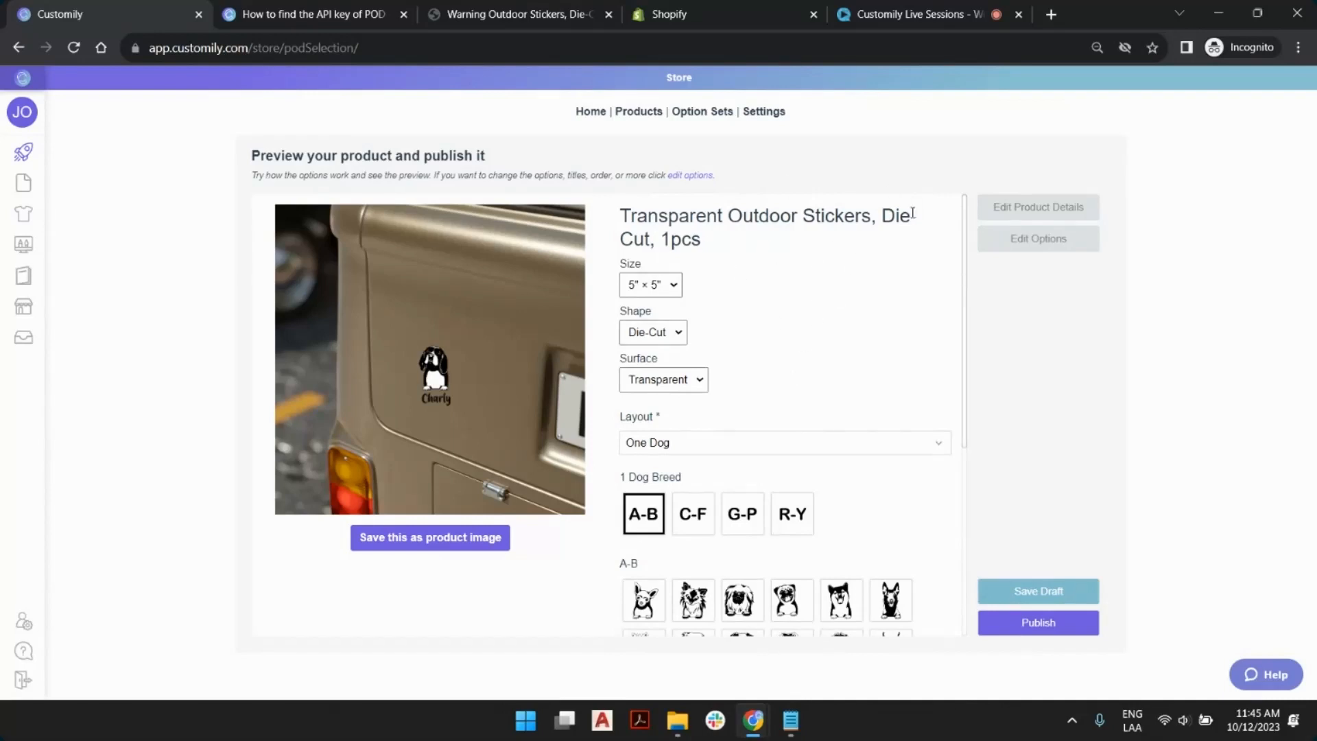
Open the product details for editing and change the title to "Dog Car Stickers, Die-Cut, 1pcs".
click(1048, 209)
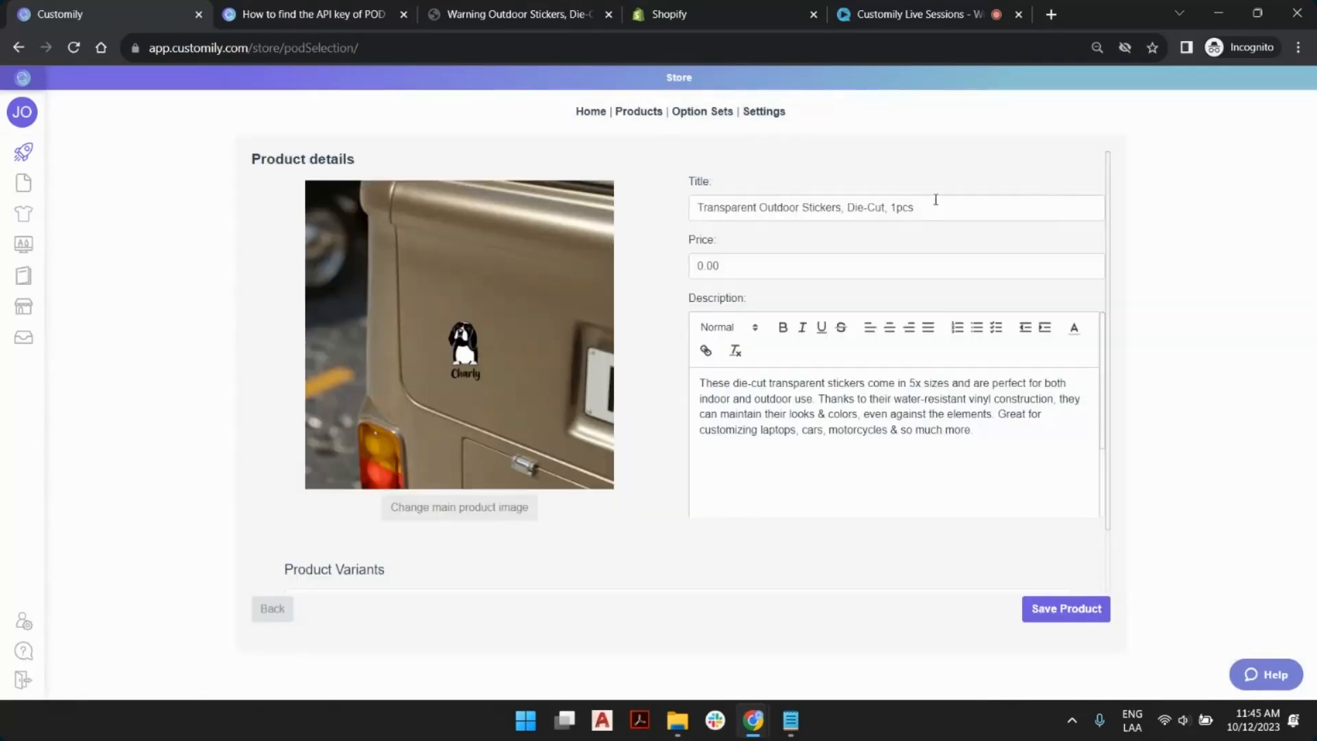
drag(758, 211, 656, 220)
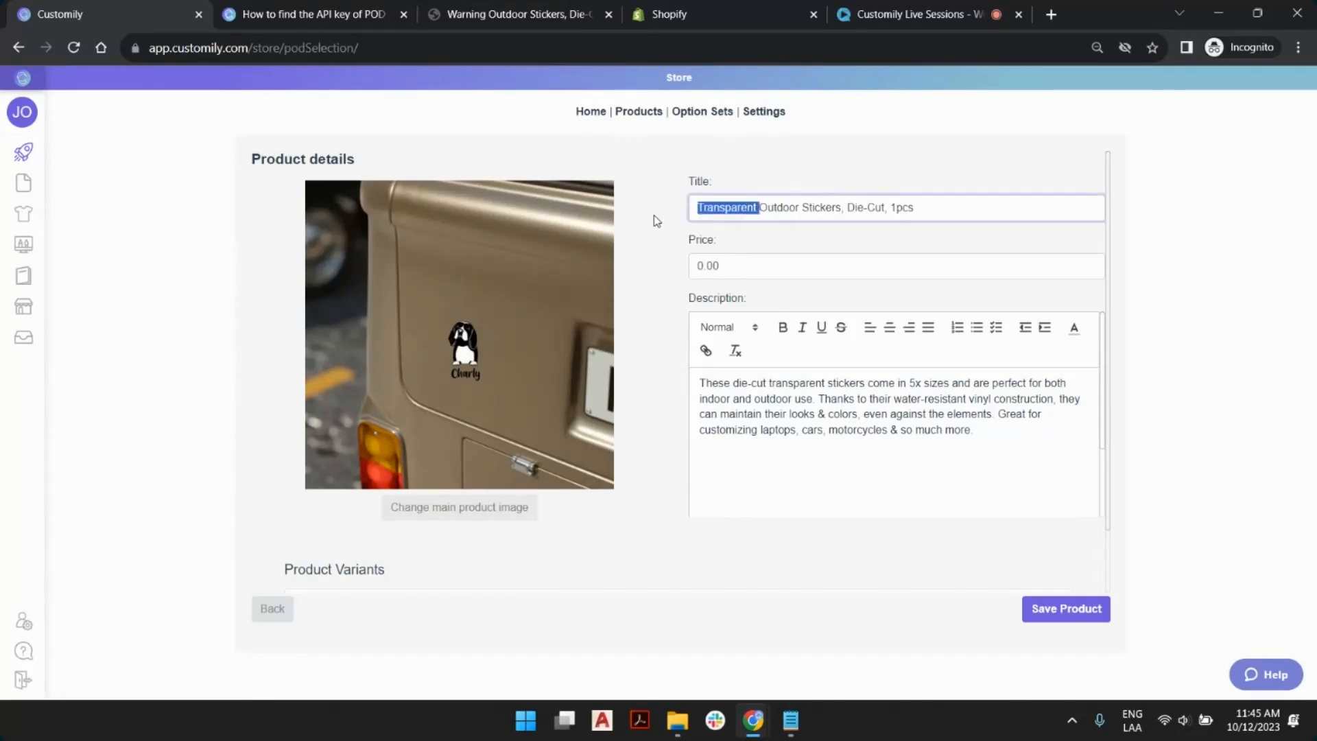
drag(800, 205, 673, 209)
text(Dog Car)
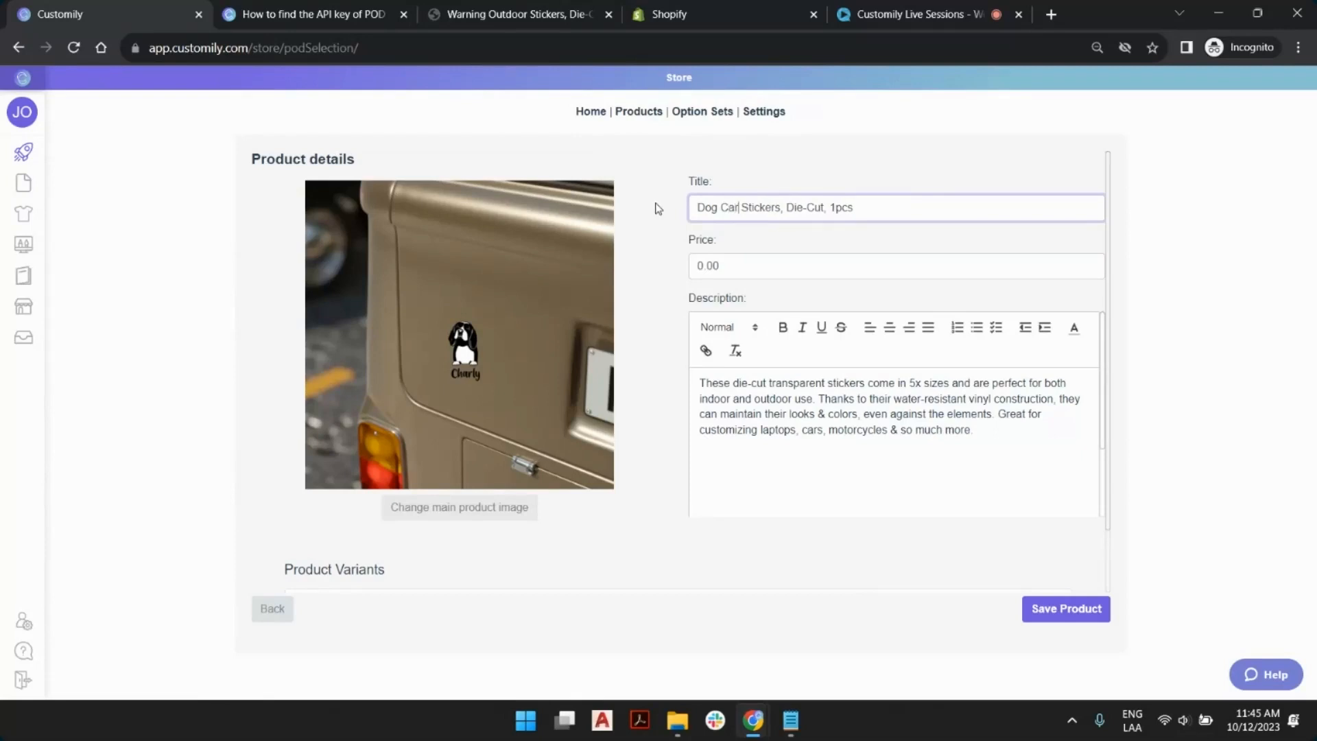
Set the product price to 5 and save the product details.
drag(739, 264, 674, 274)
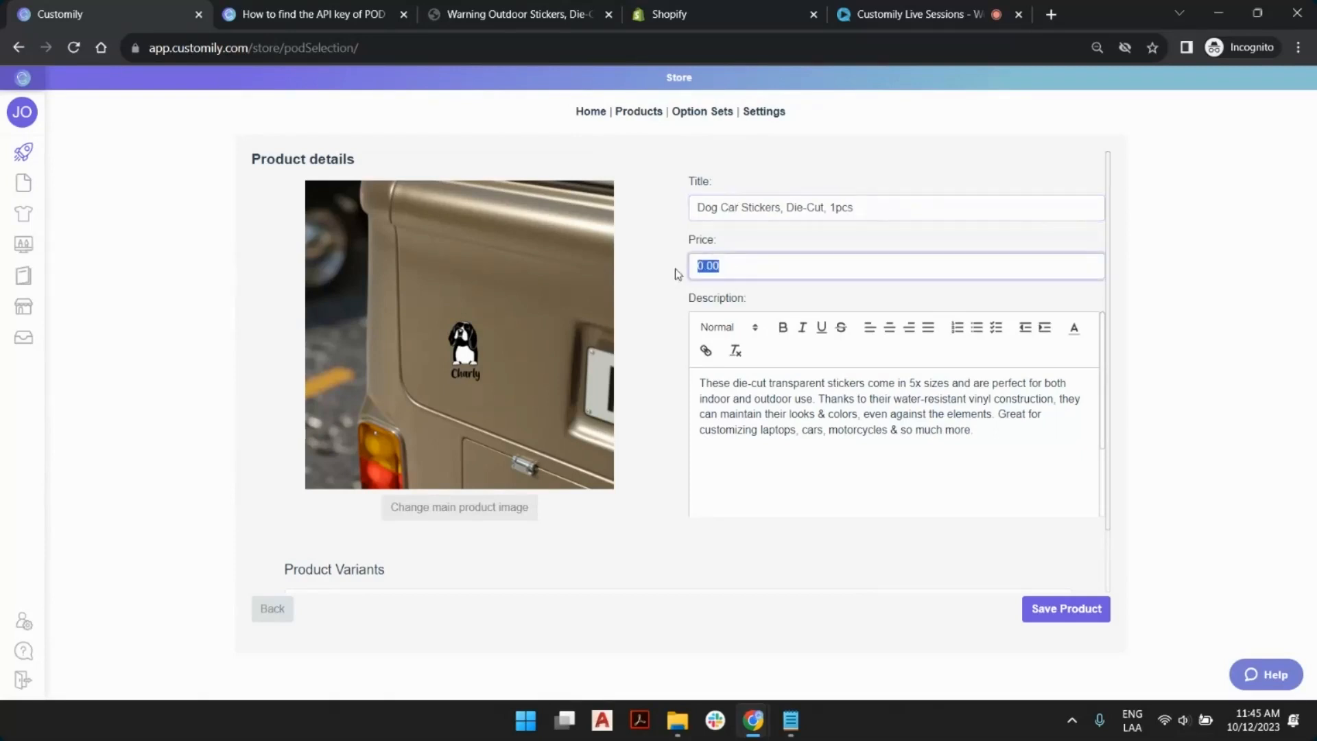
text(5)
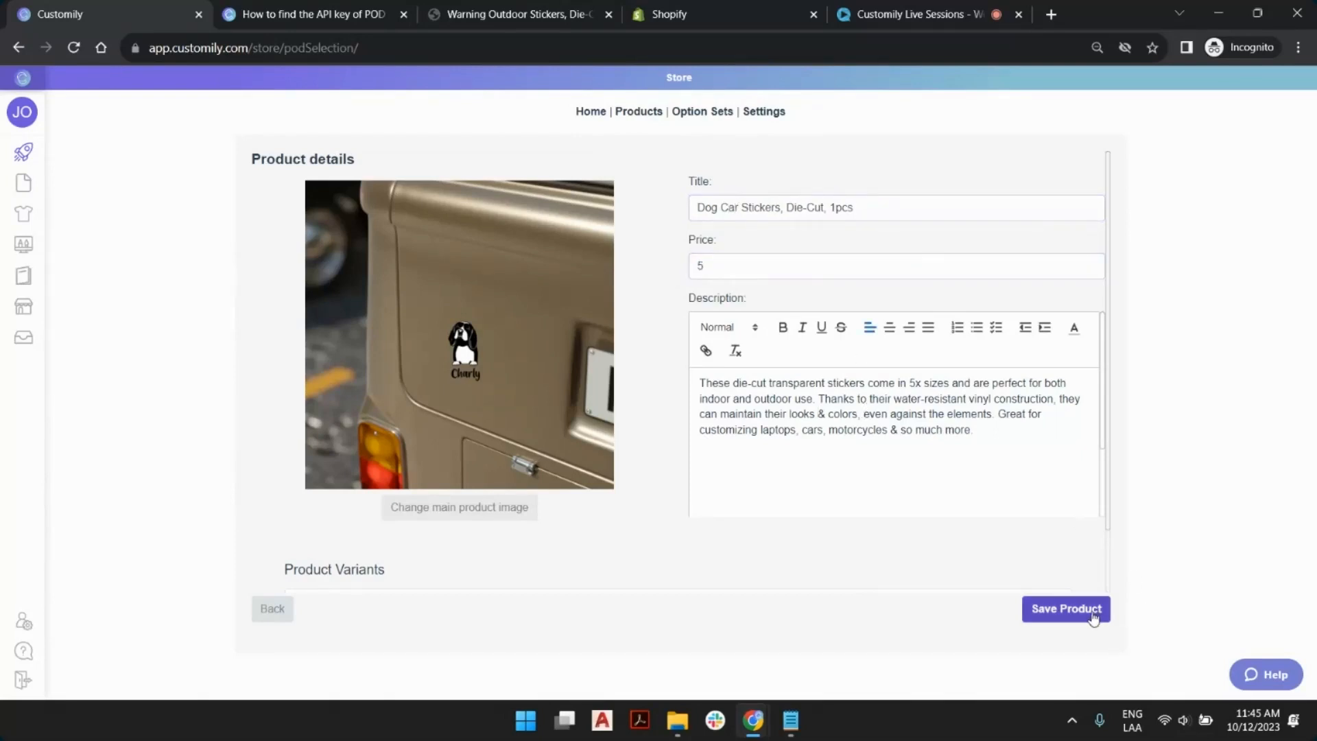
click(1080, 617)
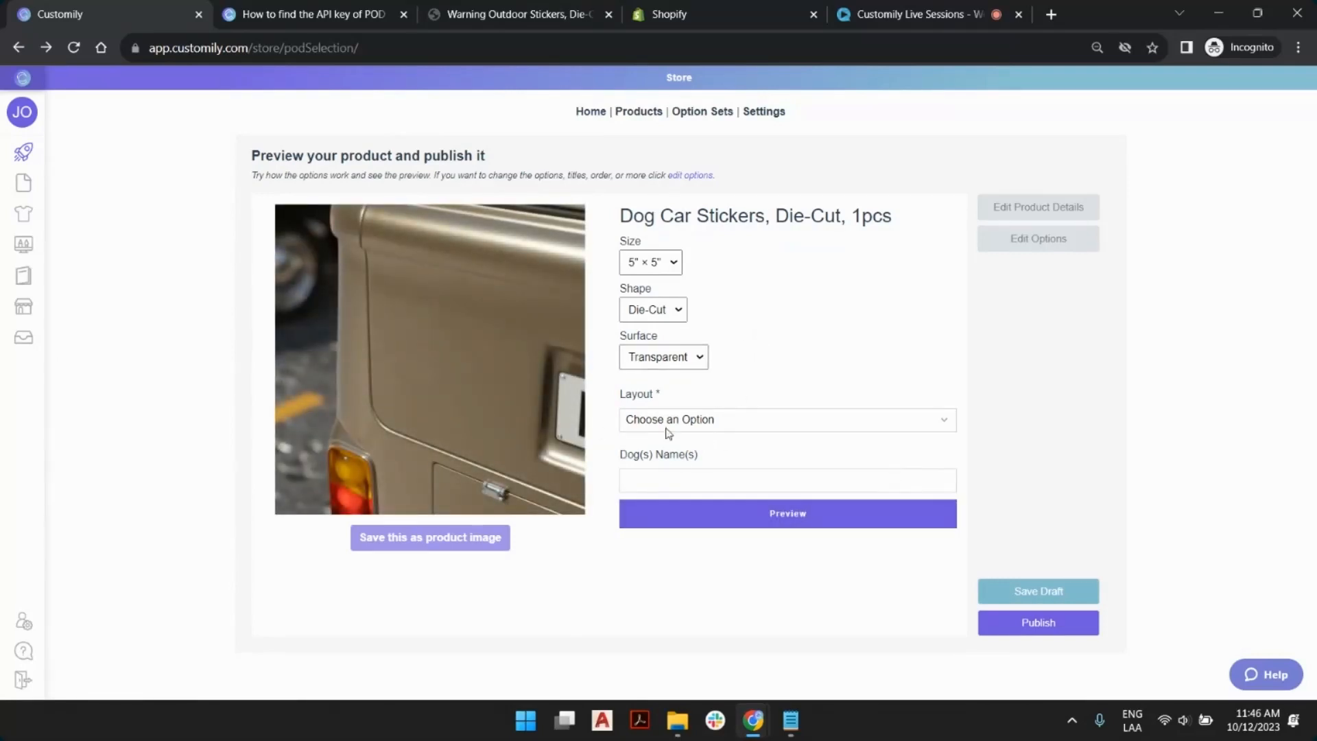
Open the product's option set for editing and turn on Preview Options.
click(648, 473)
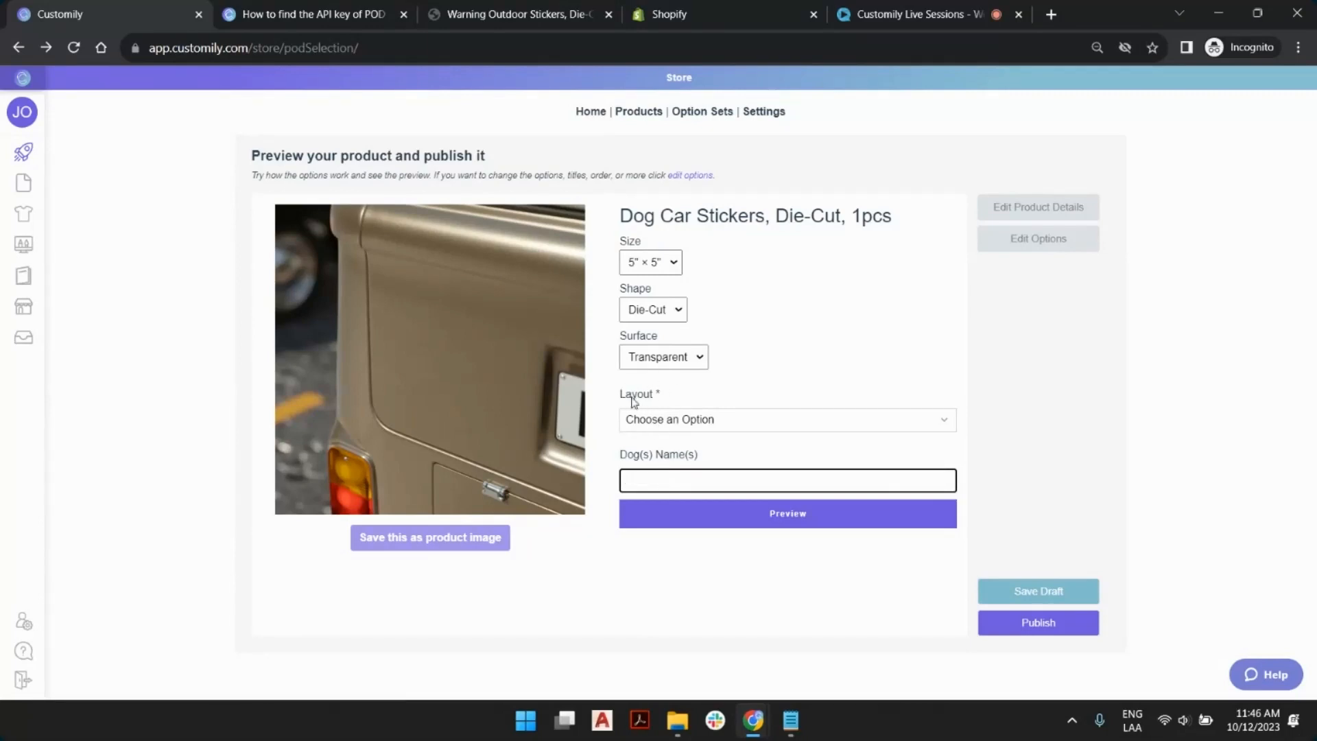
click(899, 289)
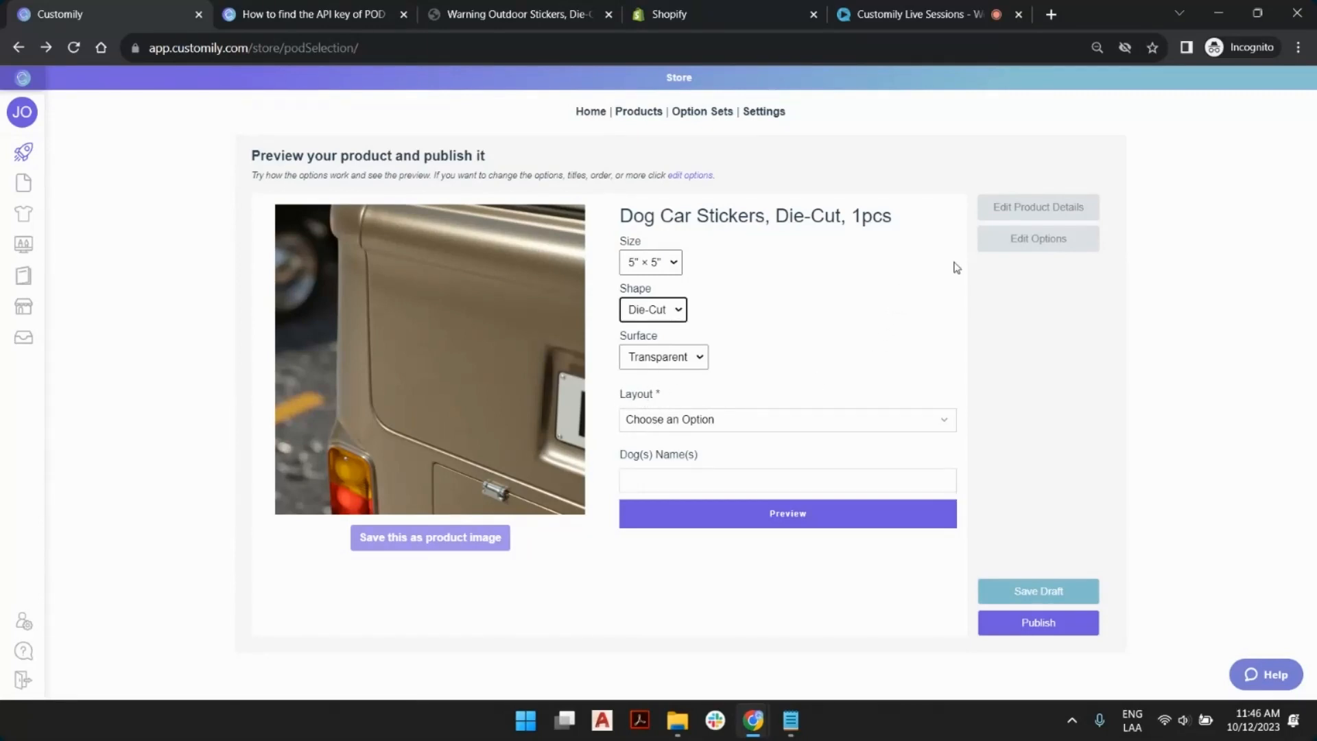
click(1065, 239)
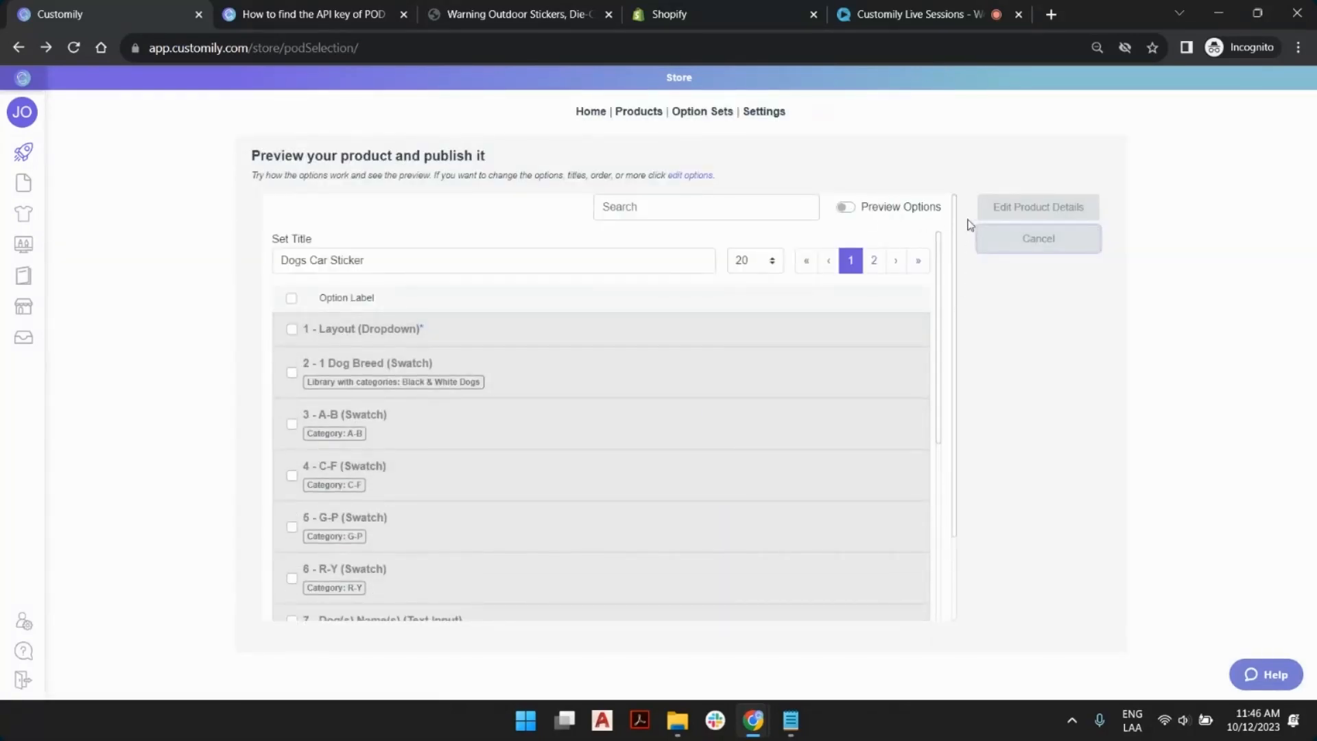
drag(935, 207, 868, 211)
click(850, 208)
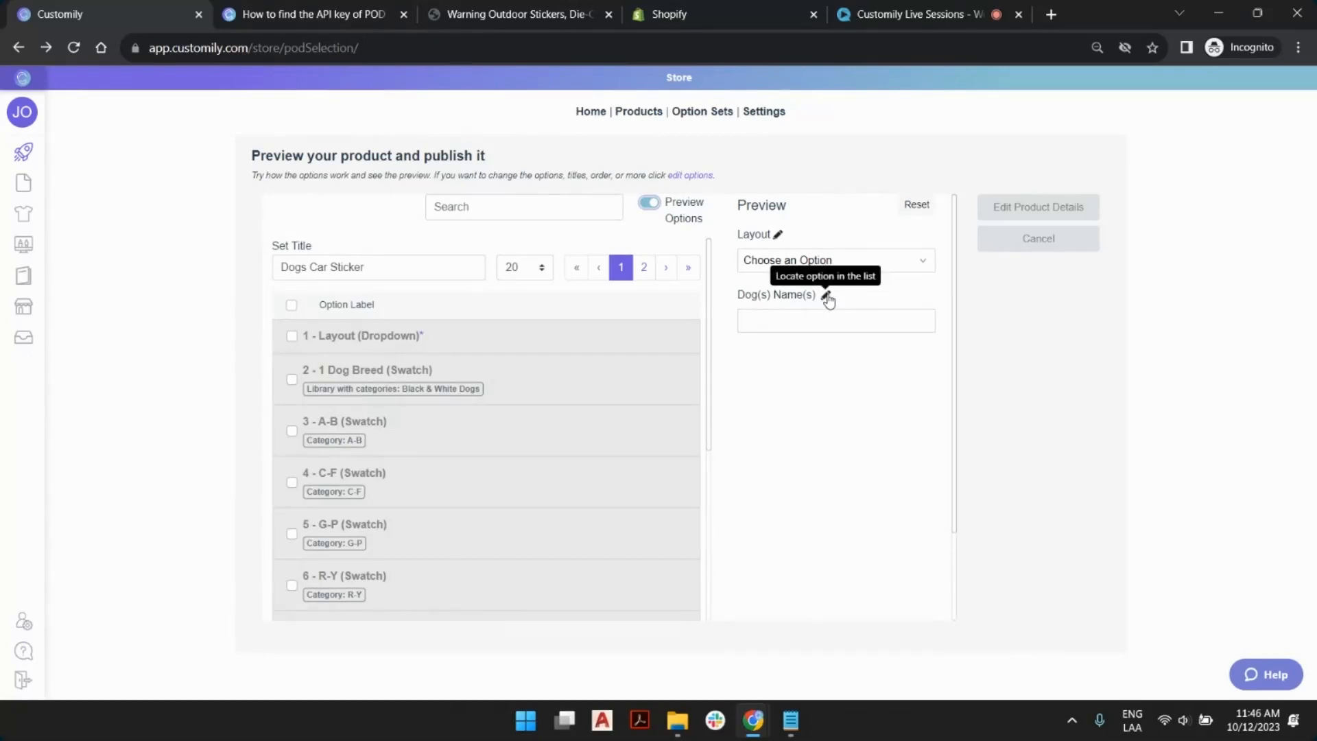
Locate the Dog(s) Name(s) text option, collapse it and move it above Layout to the start of the option list.
click(827, 296)
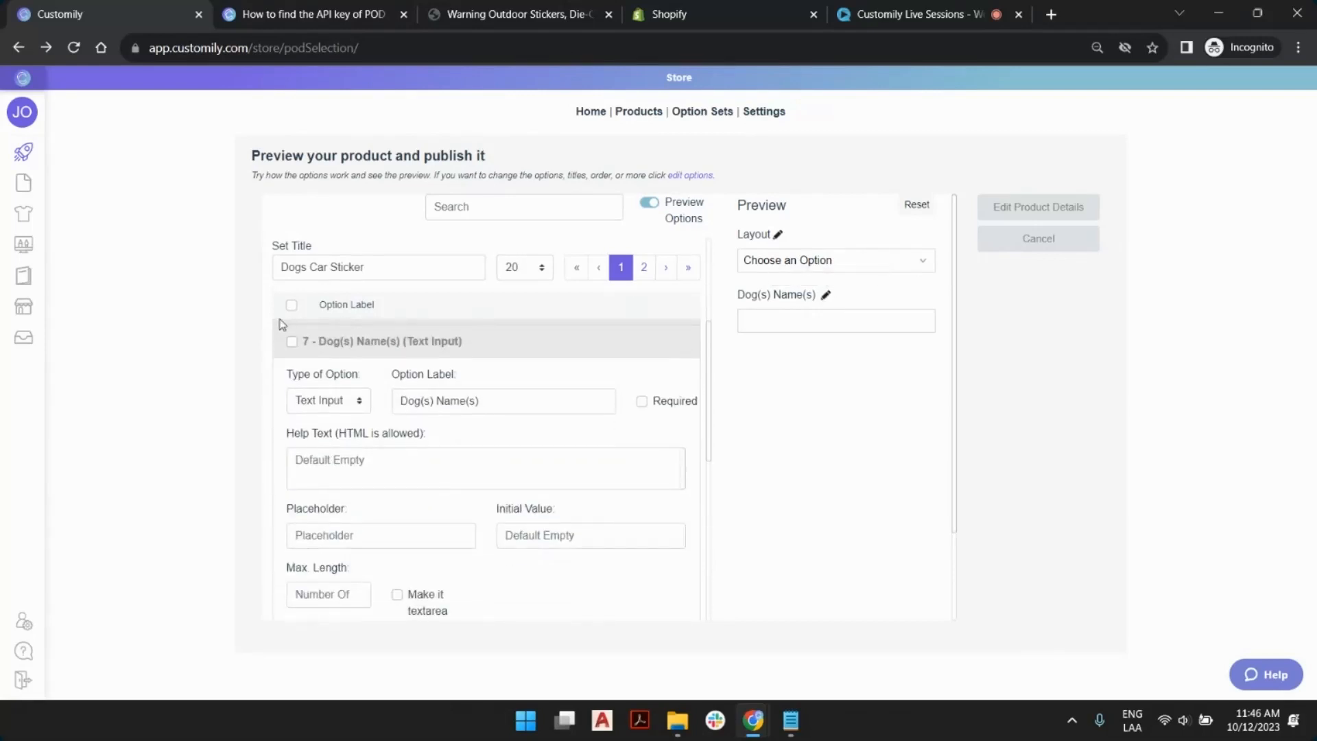
click(400, 350)
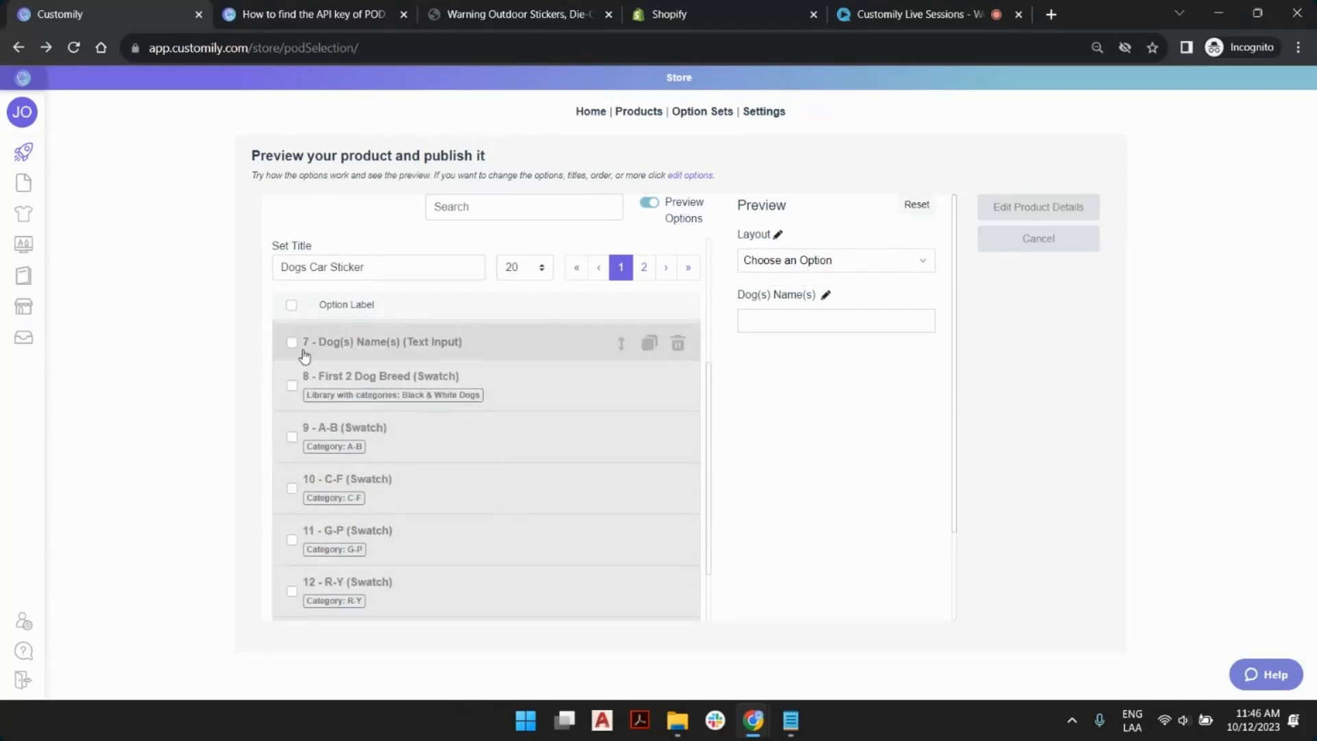
scroll(411, 434, up, 3)
drag(384, 517, 360, 377)
Expand the Layout dropdown option and change its label to "Select Number of Dogs".
click(367, 376)
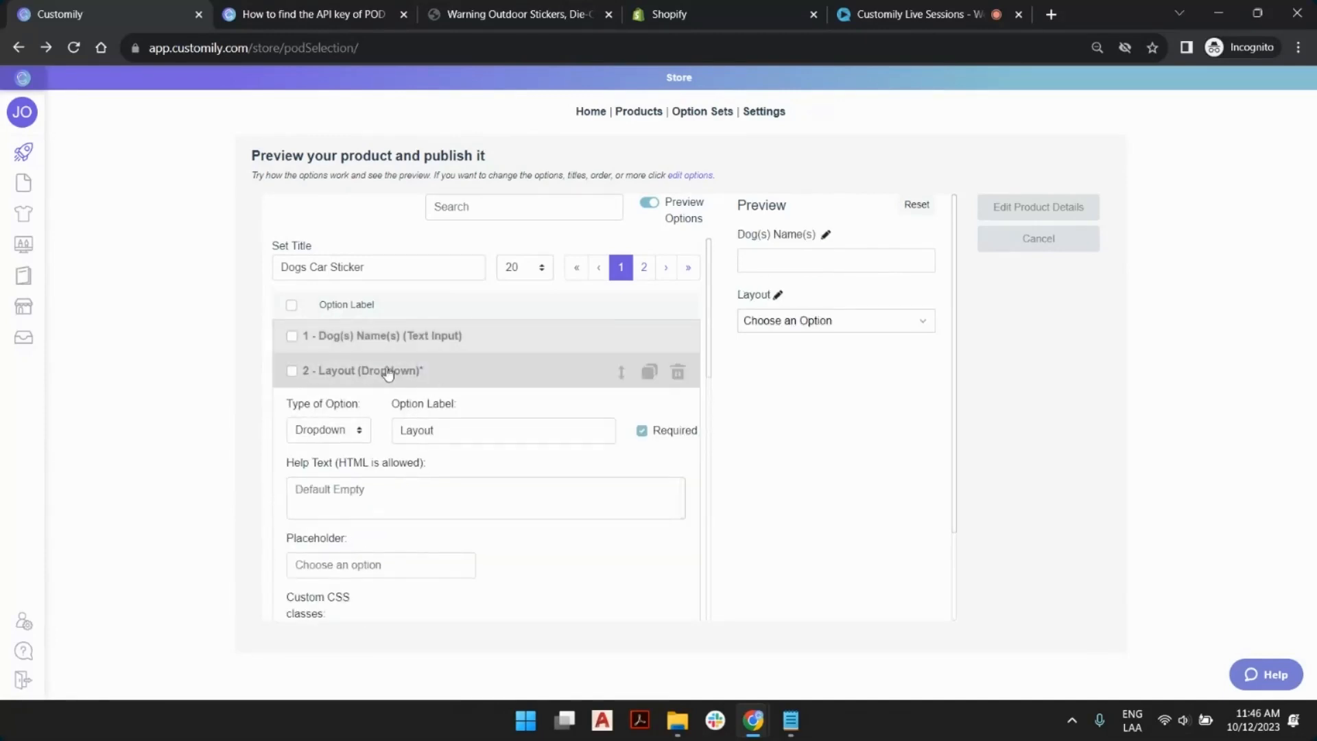
drag(453, 429, 346, 423)
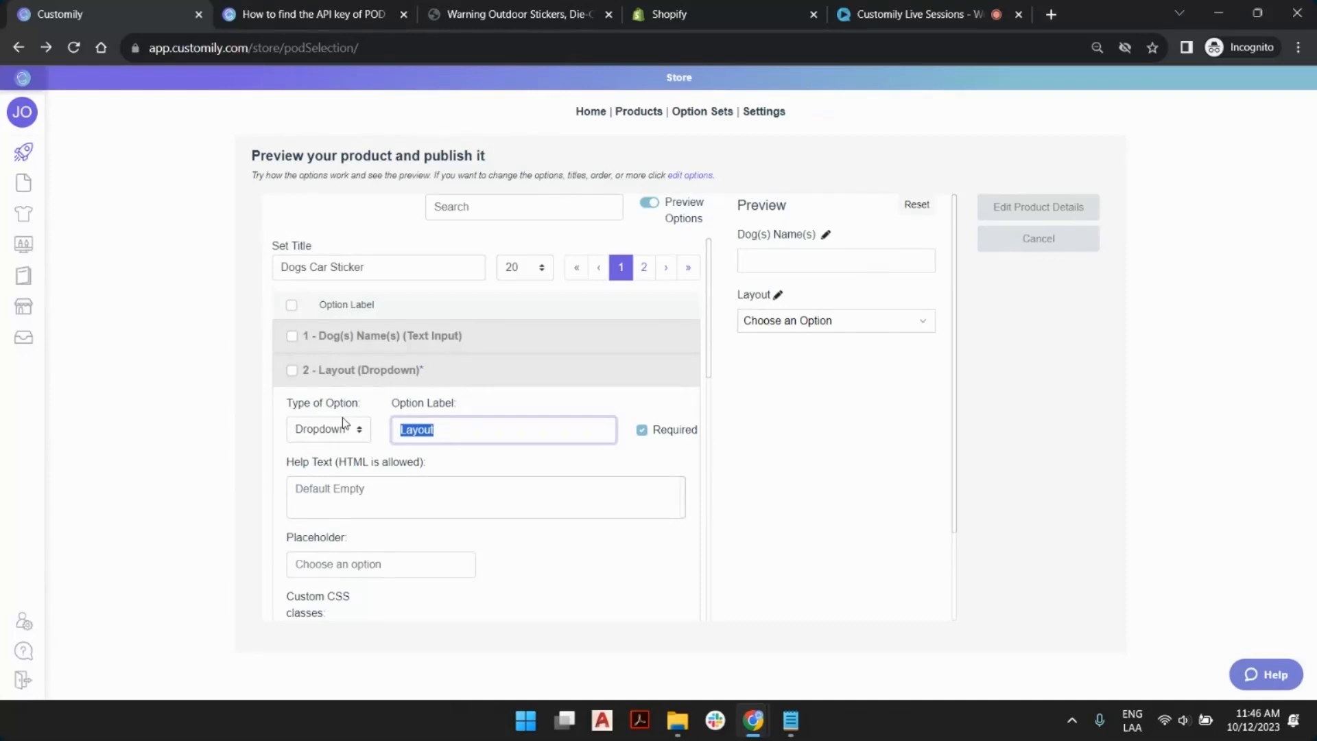
text(Select Number o)
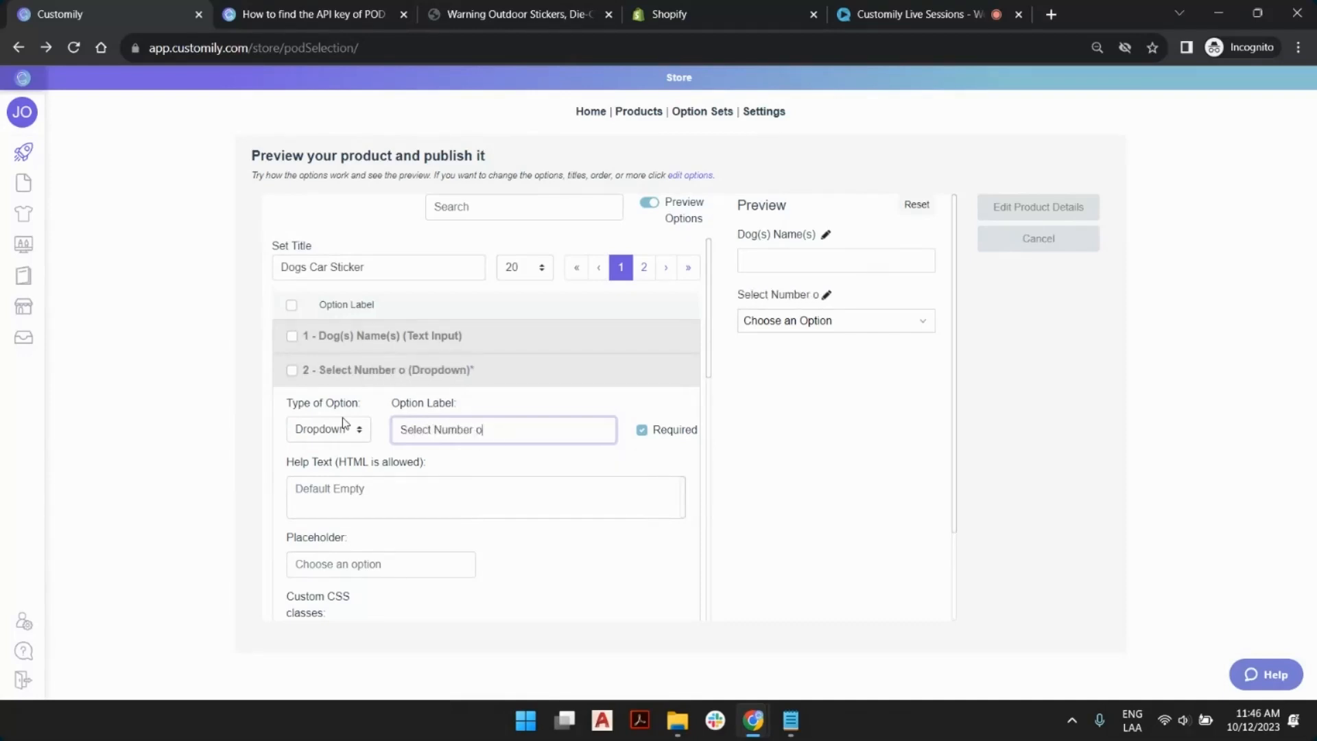
text(f Dogs)
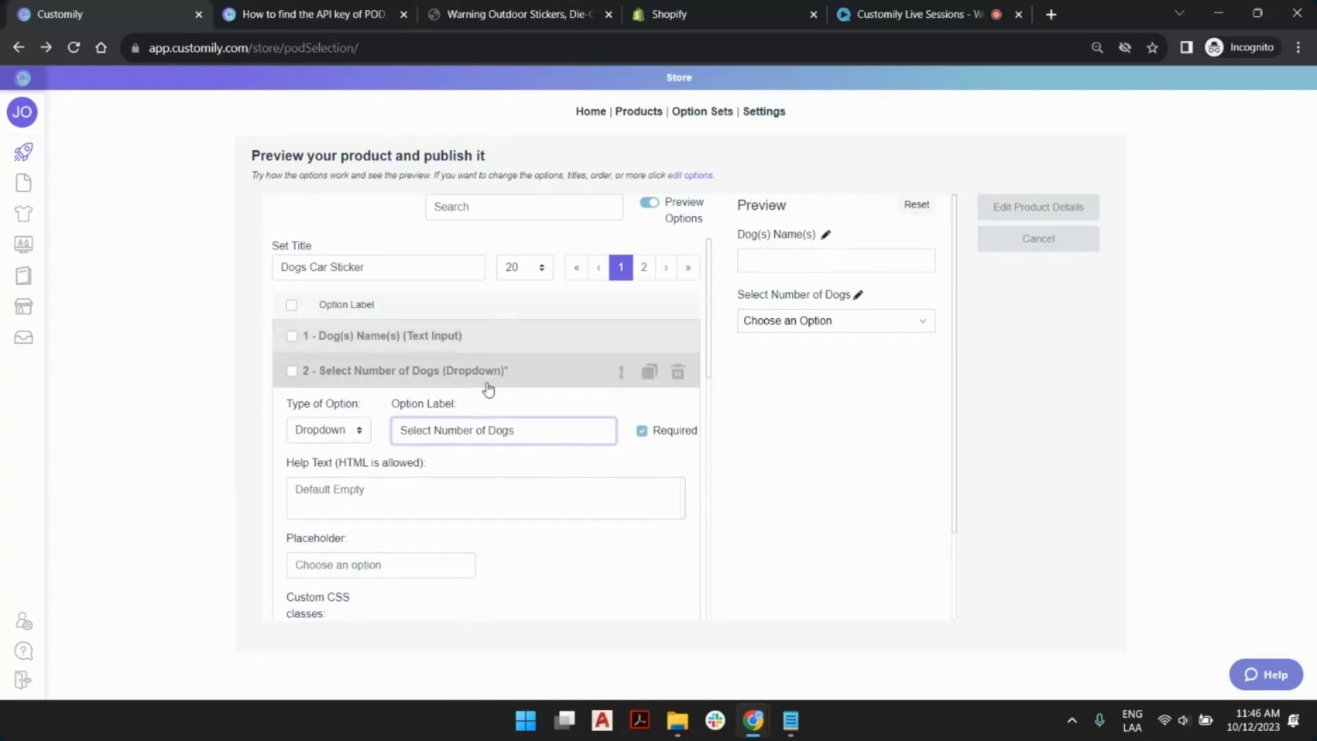
Reorder the dropdown values to One Dog, Two Dogs, Three Dogs and check their order in the options preview.
scroll(488, 389, down, 3)
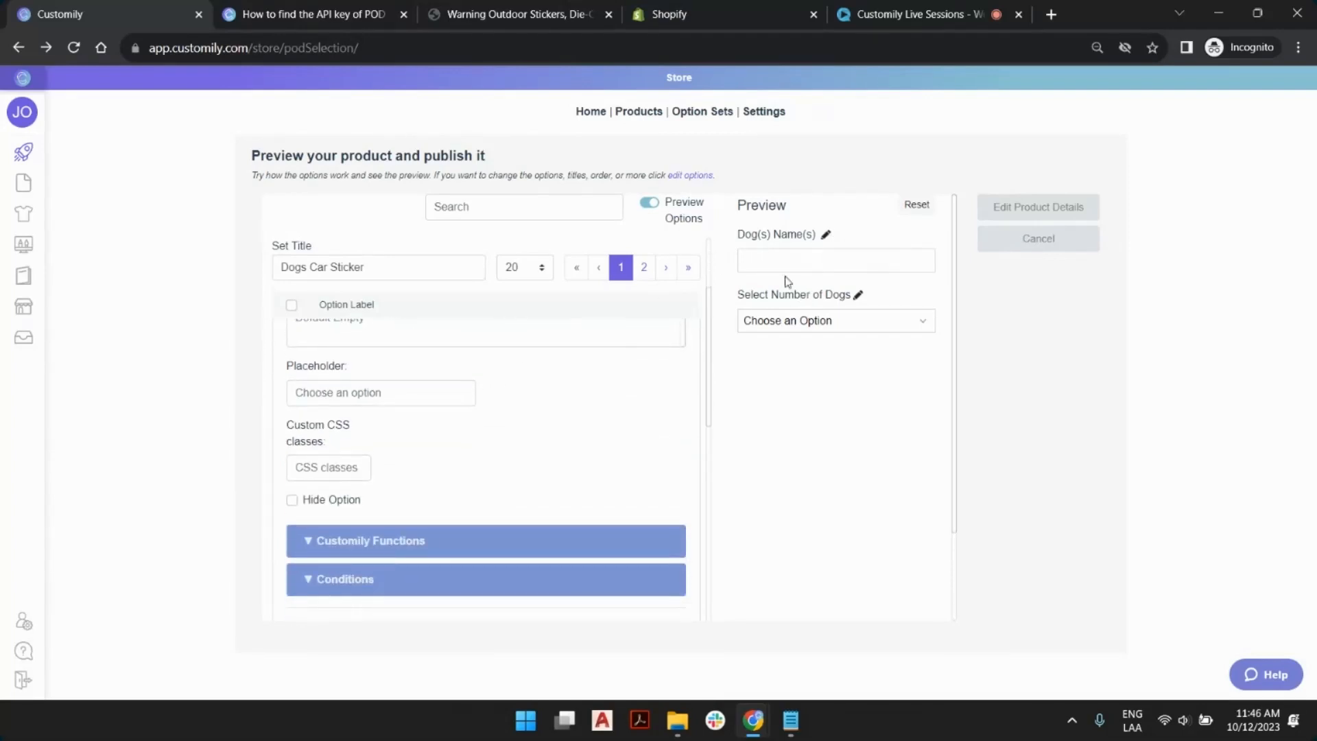
scroll(476, 368, up, 3)
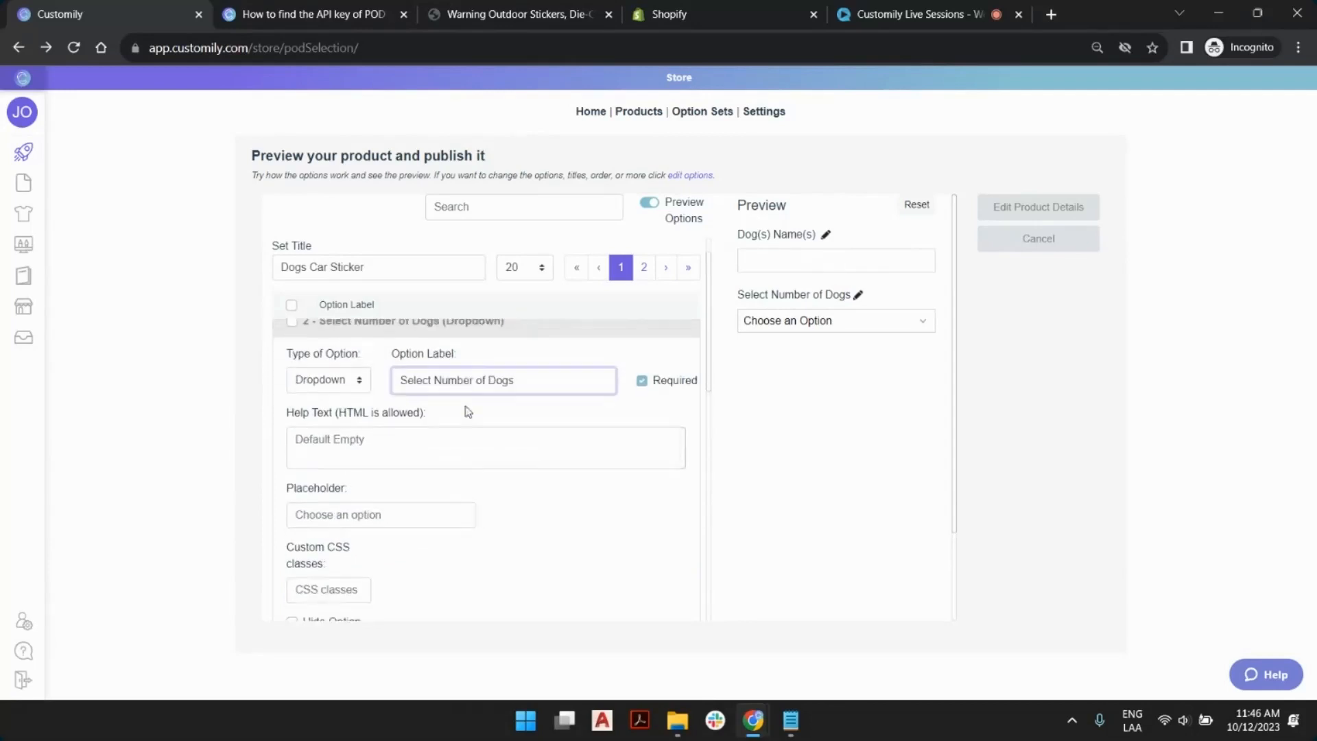
scroll(464, 411, down, 8)
scroll(464, 407, up, 1)
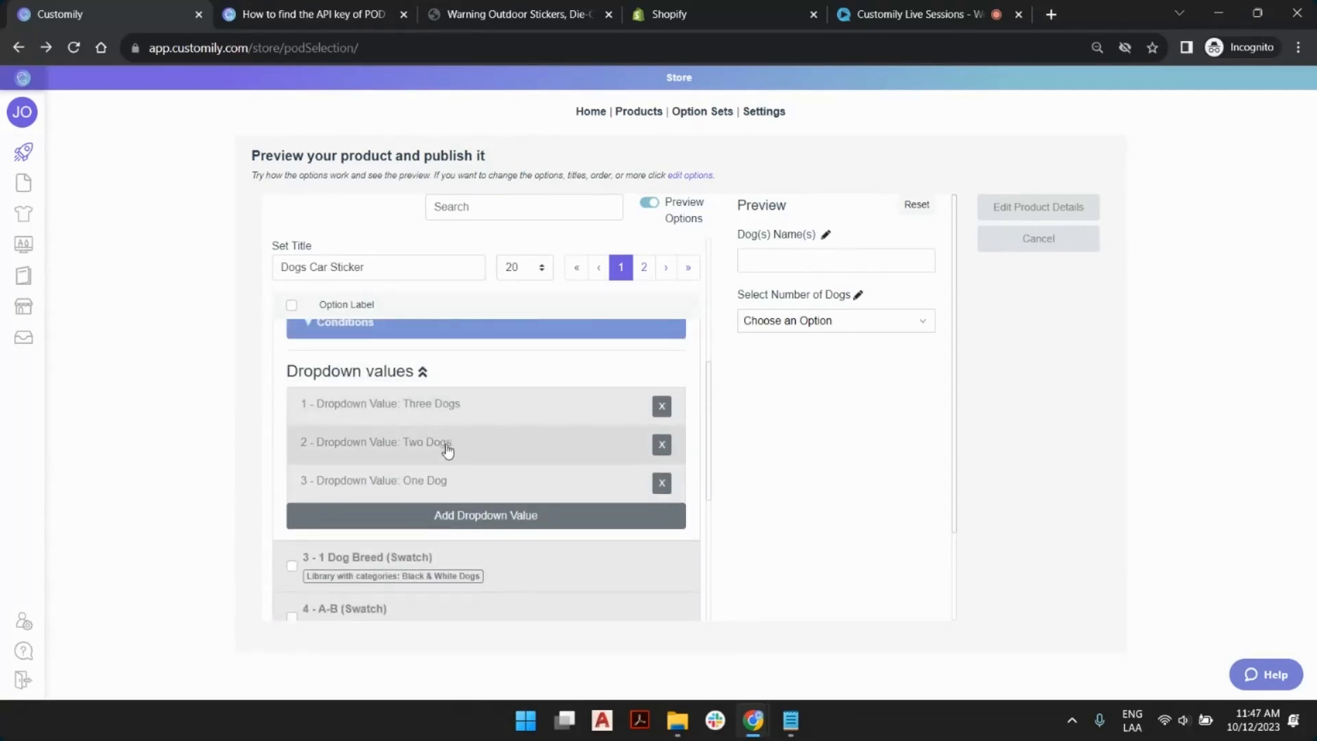
drag(473, 473, 439, 482)
click(836, 321)
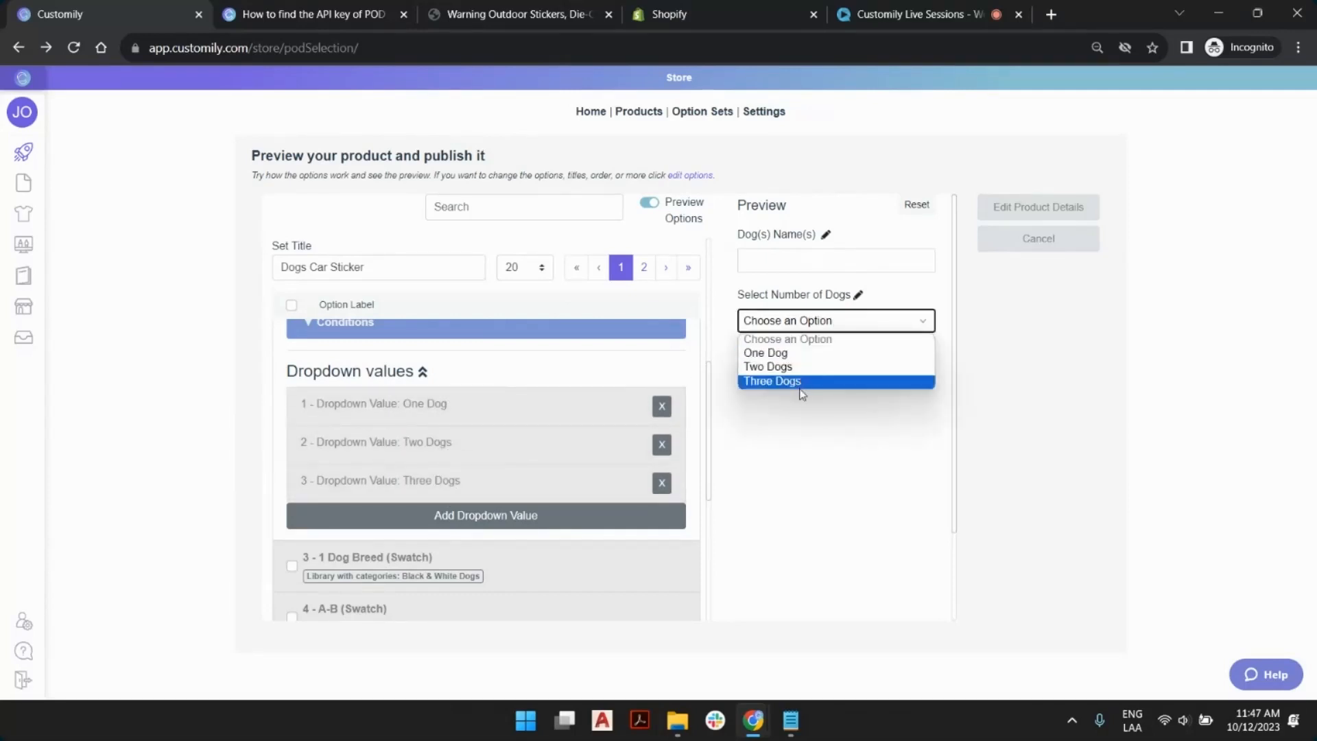
click(937, 305)
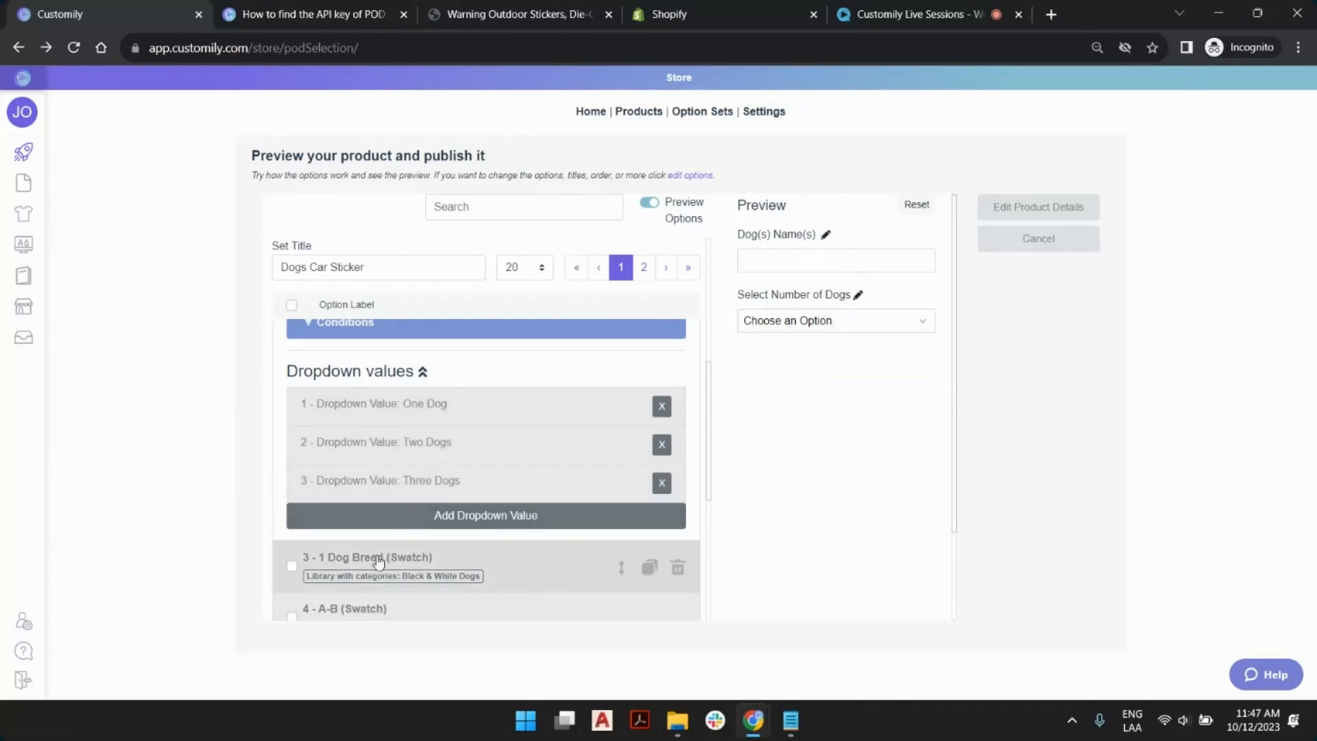
Switch the options preview through One Dog, Two Dogs and Three Dogs, examining the order of the breed options.
scroll(441, 473, down, 1)
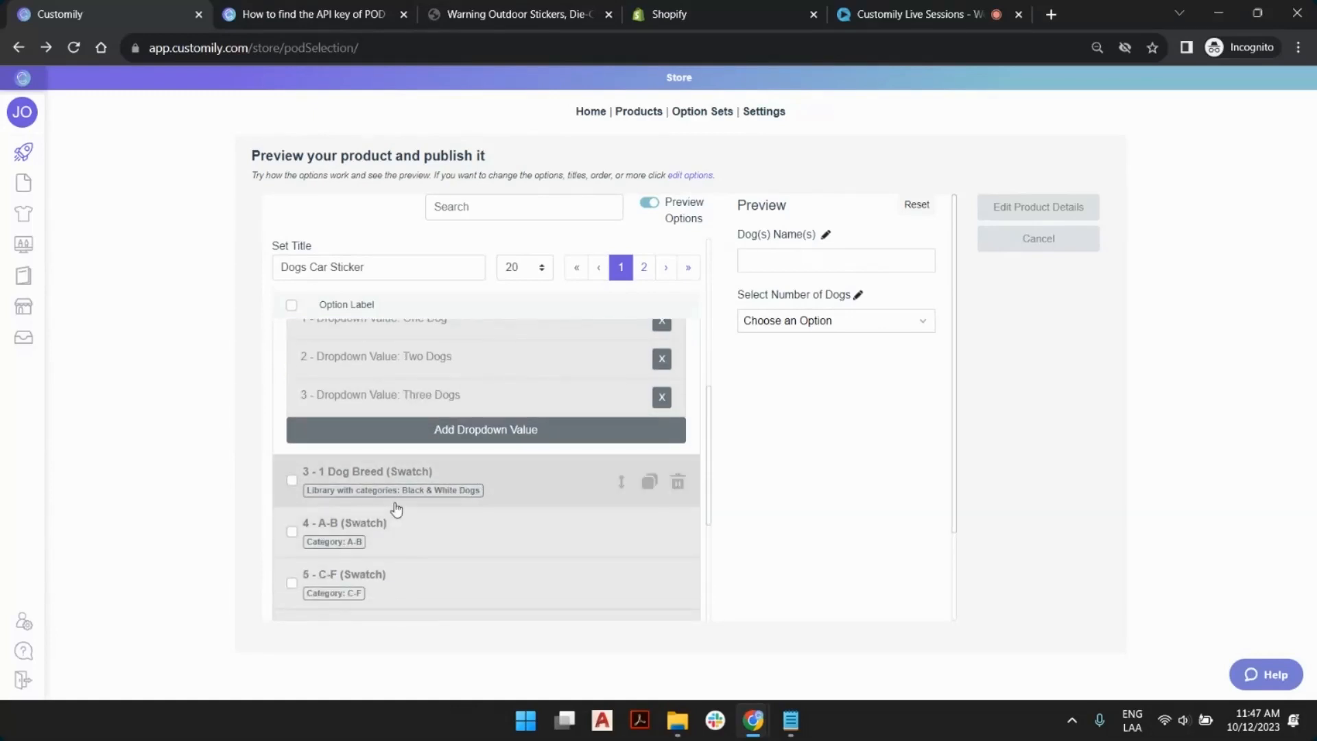
scroll(403, 508, down, 4)
scroll(621, 446, up, 4)
click(808, 331)
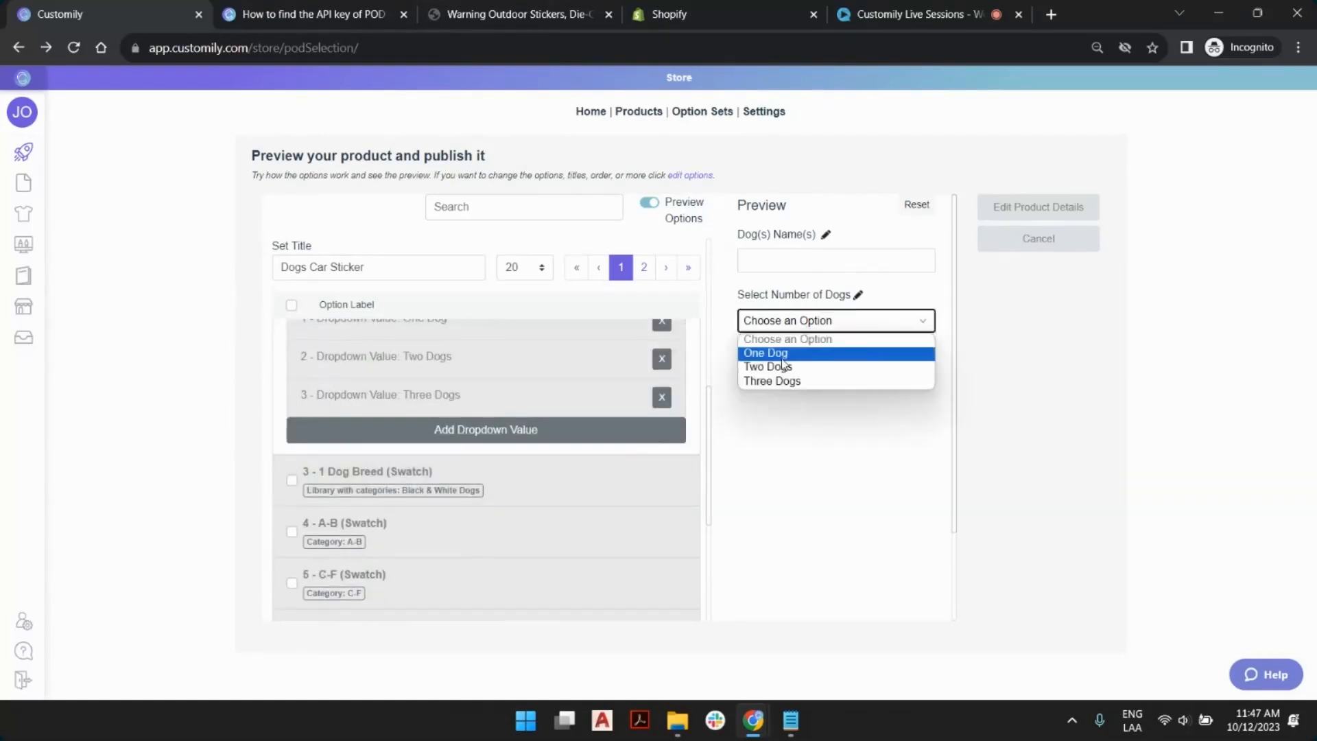
click(792, 352)
click(786, 331)
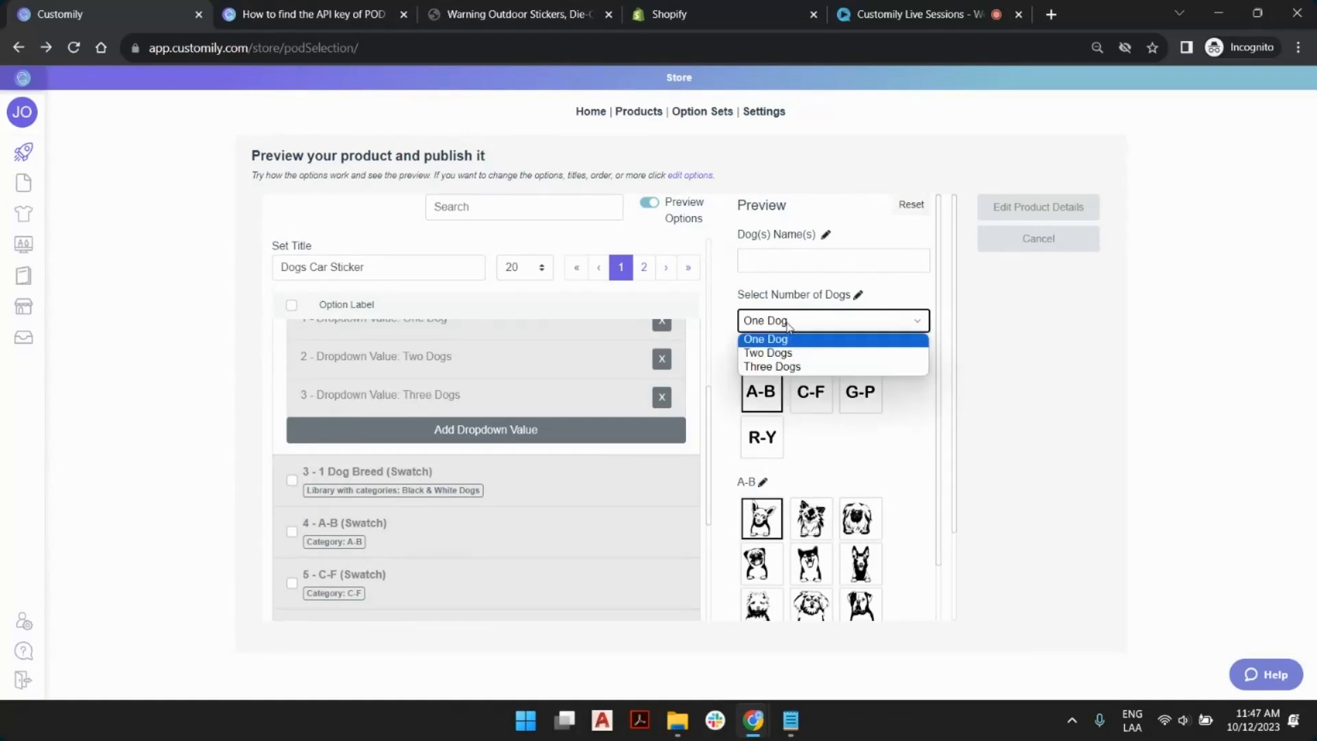
click(782, 353)
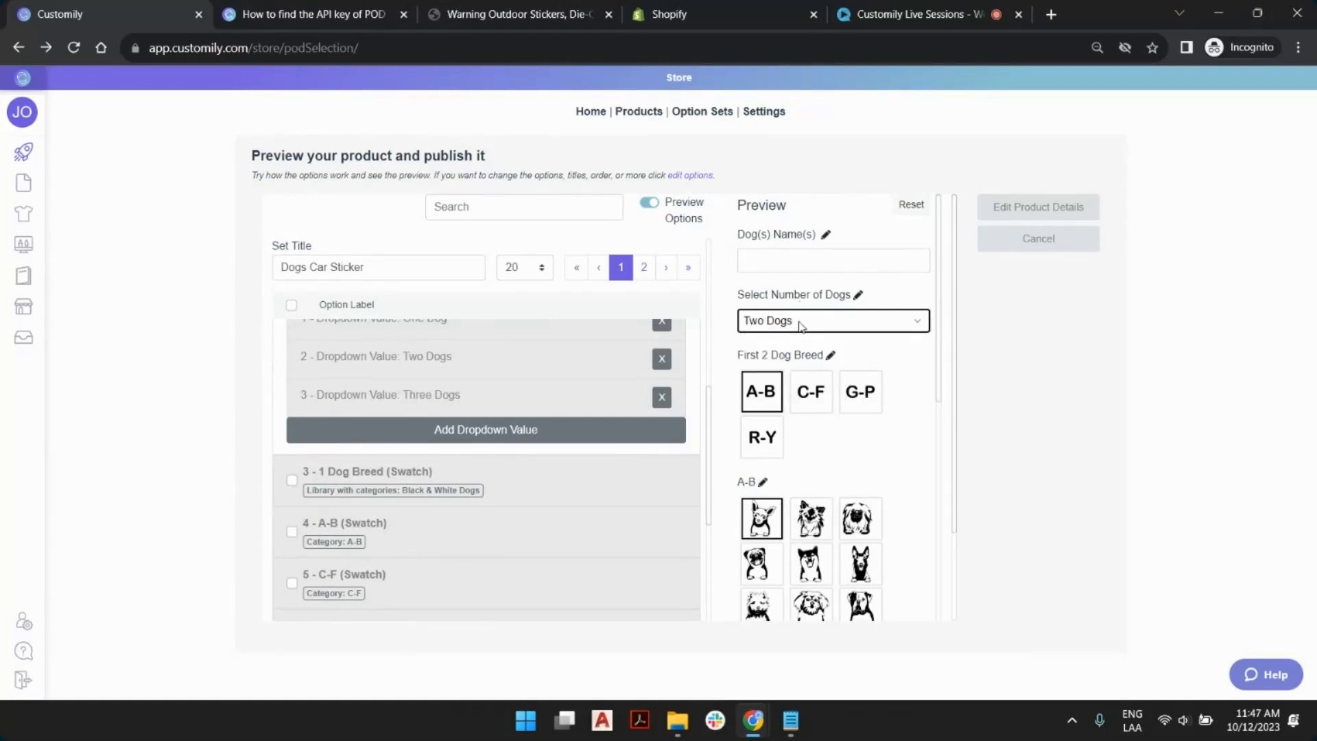
click(801, 326)
click(799, 363)
scroll(801, 429, down, 3)
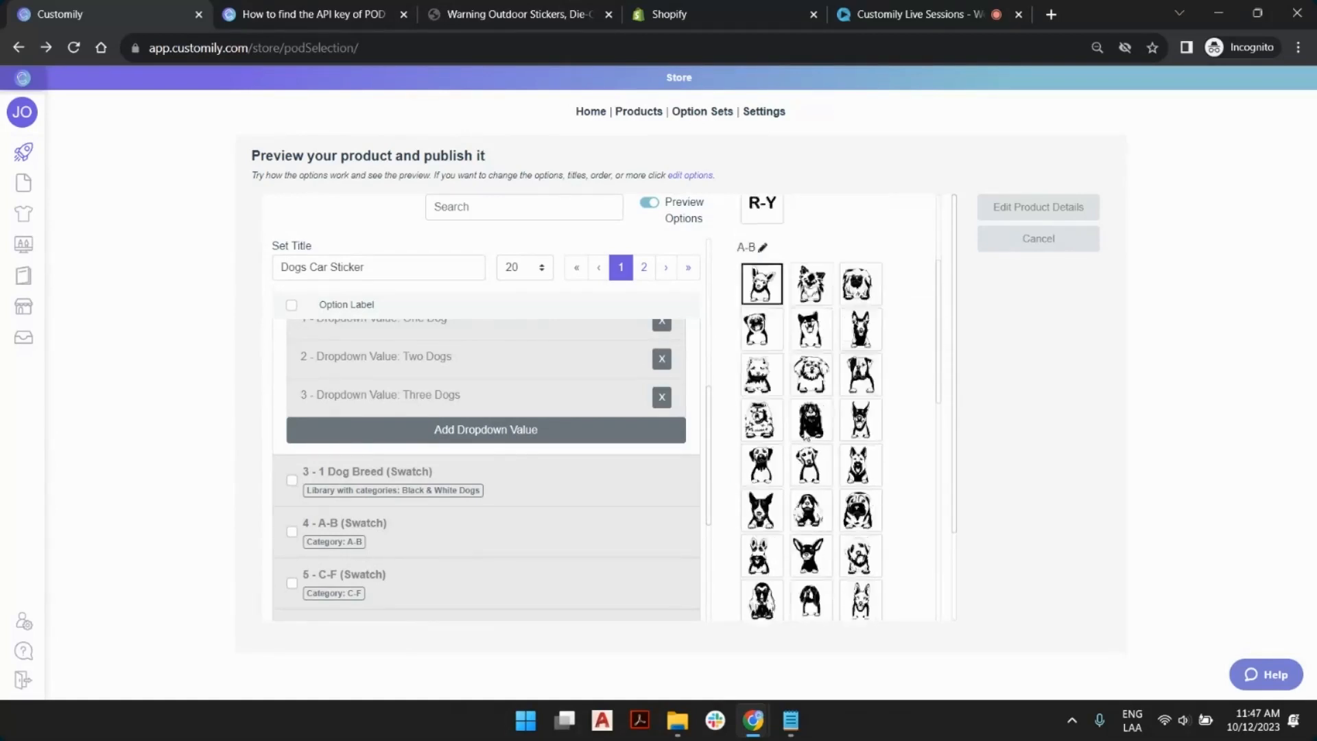
scroll(805, 438, down, 15)
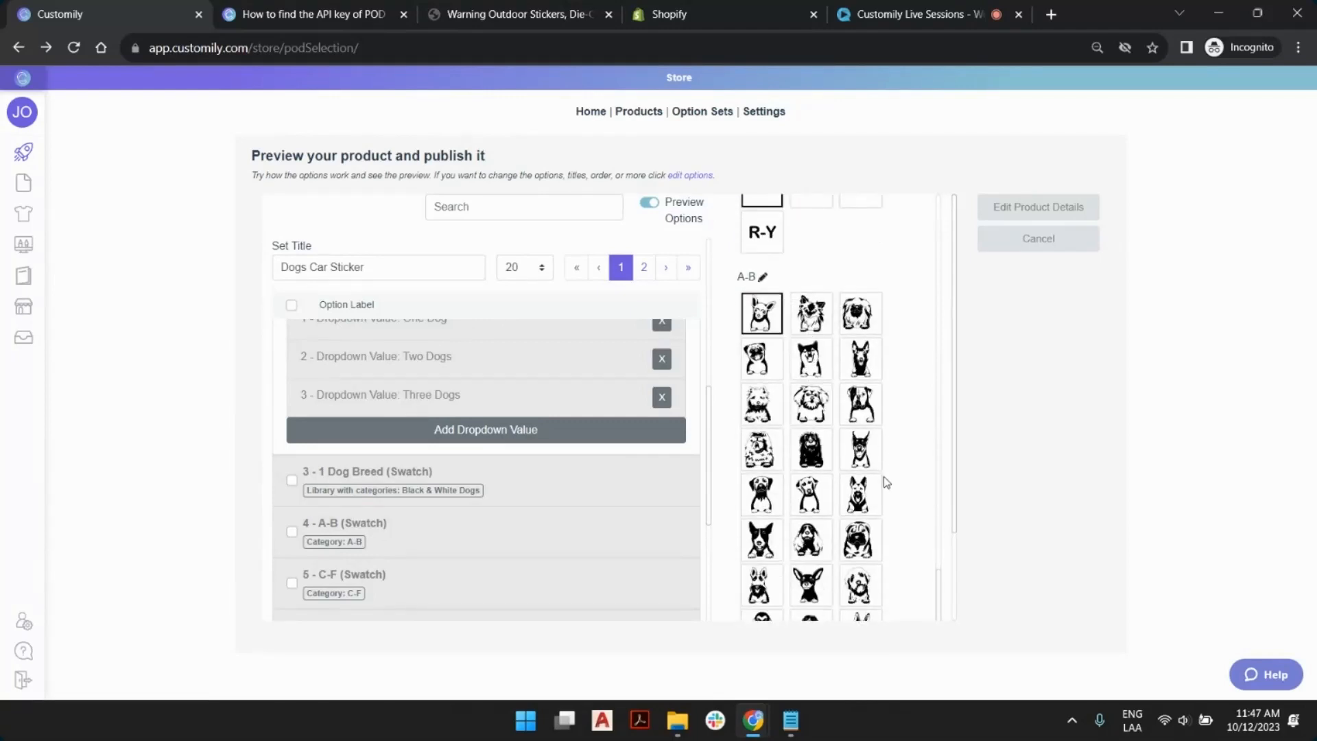
drag(939, 579, 941, 231)
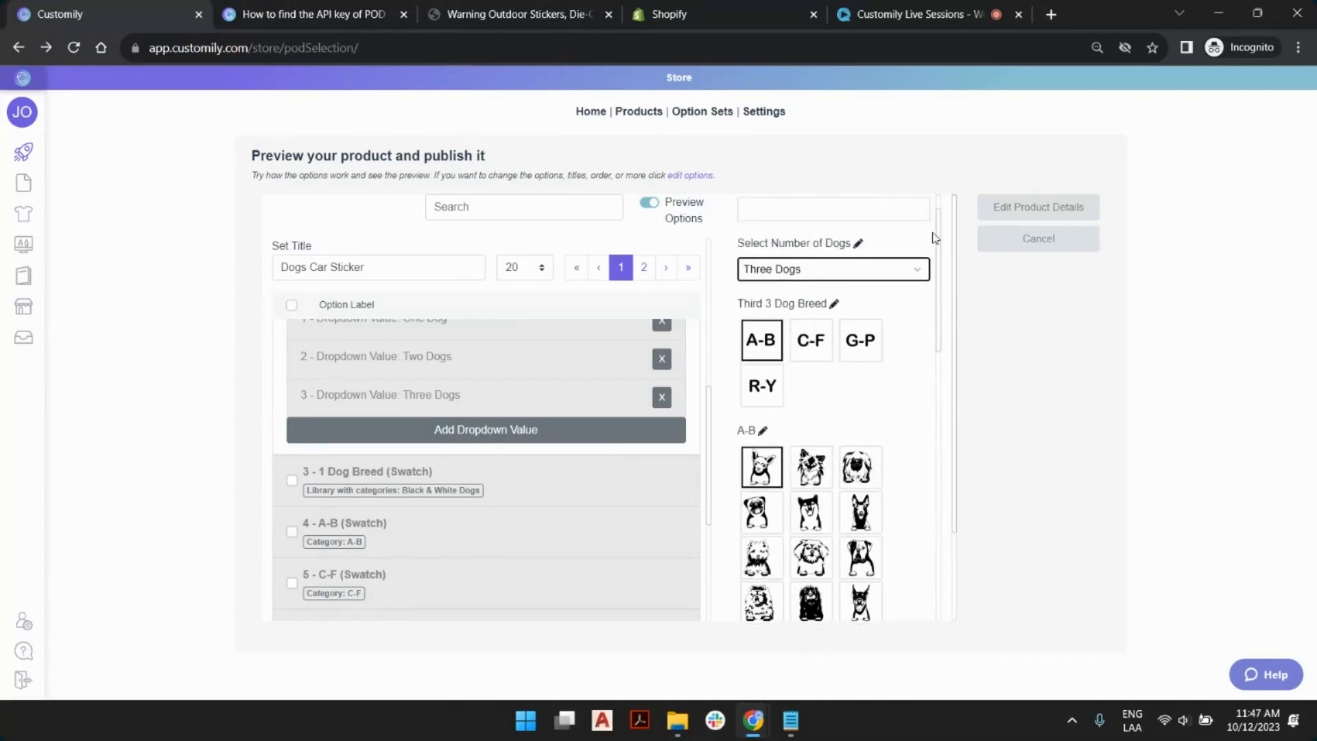
Review the order of the Three Dogs breed options in the preview and locate First 3 Dog Breed in the option list.
scroll(854, 442, down, 5)
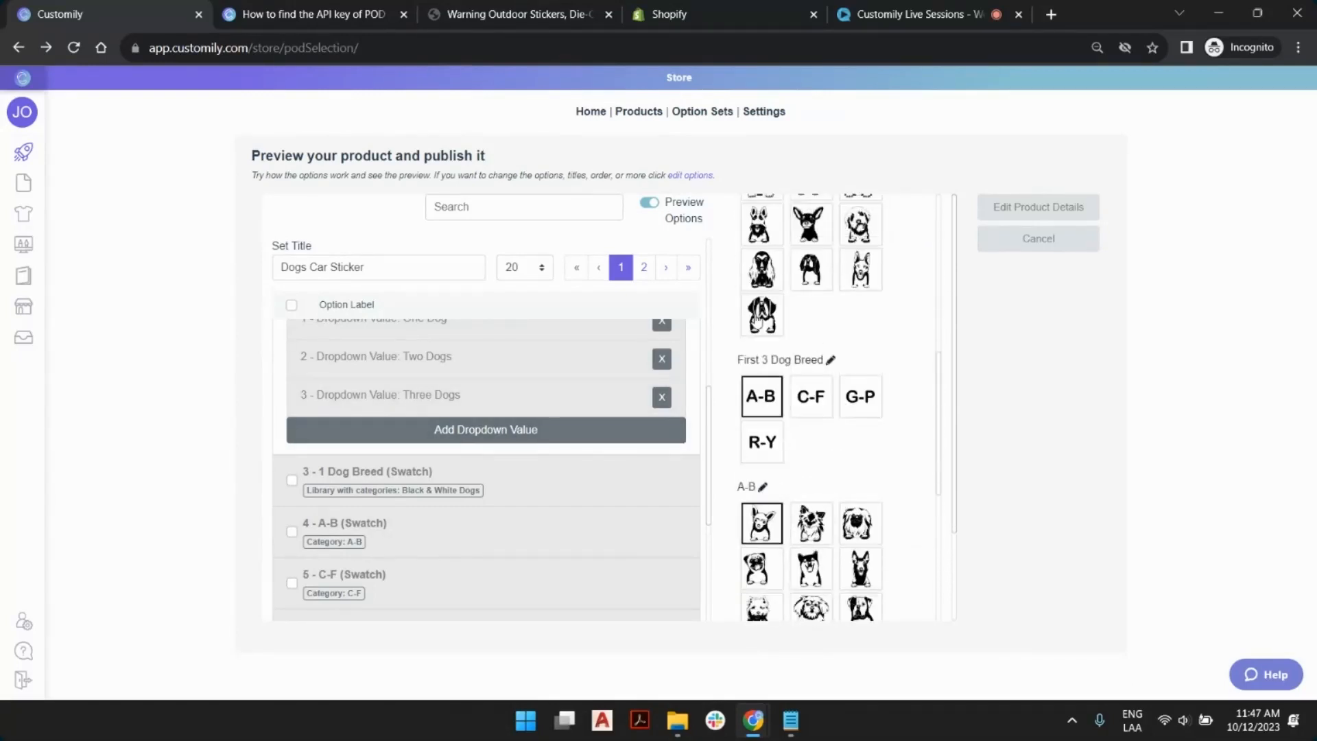
click(832, 359)
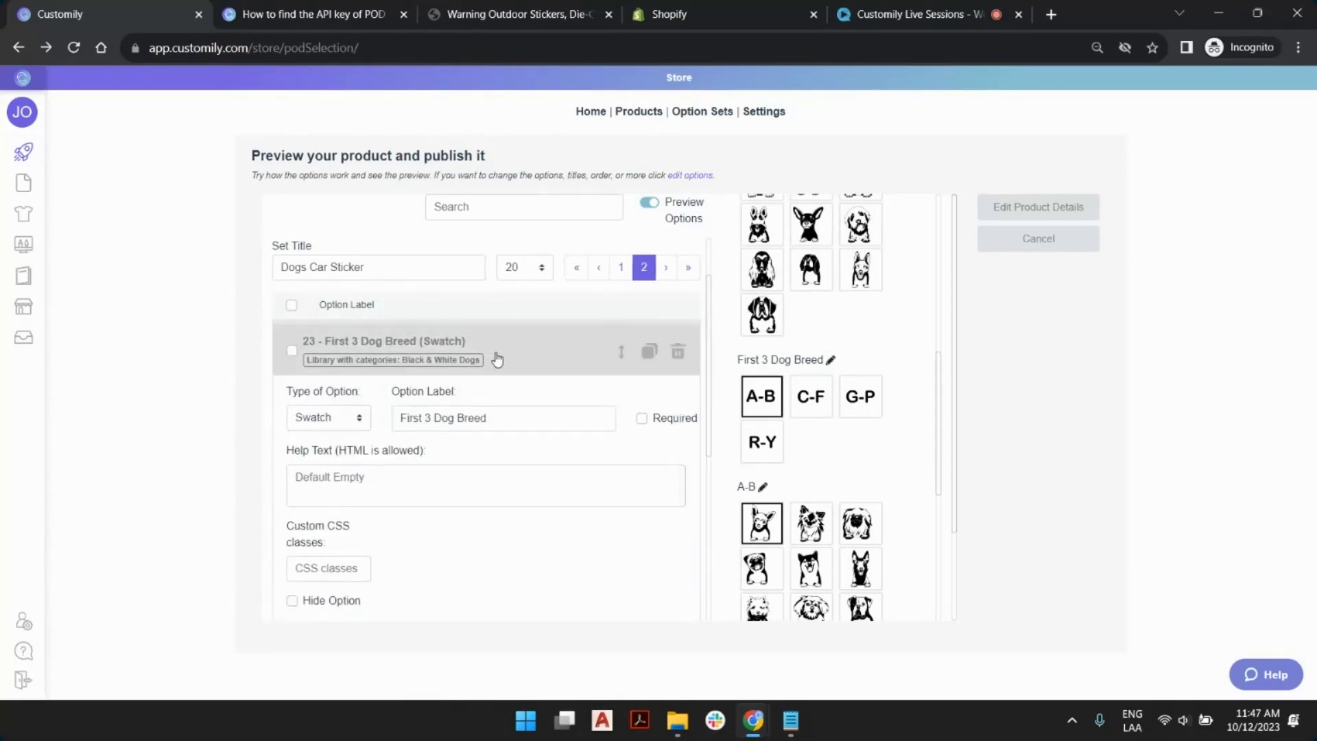
click(520, 359)
scroll(478, 392, up, 2)
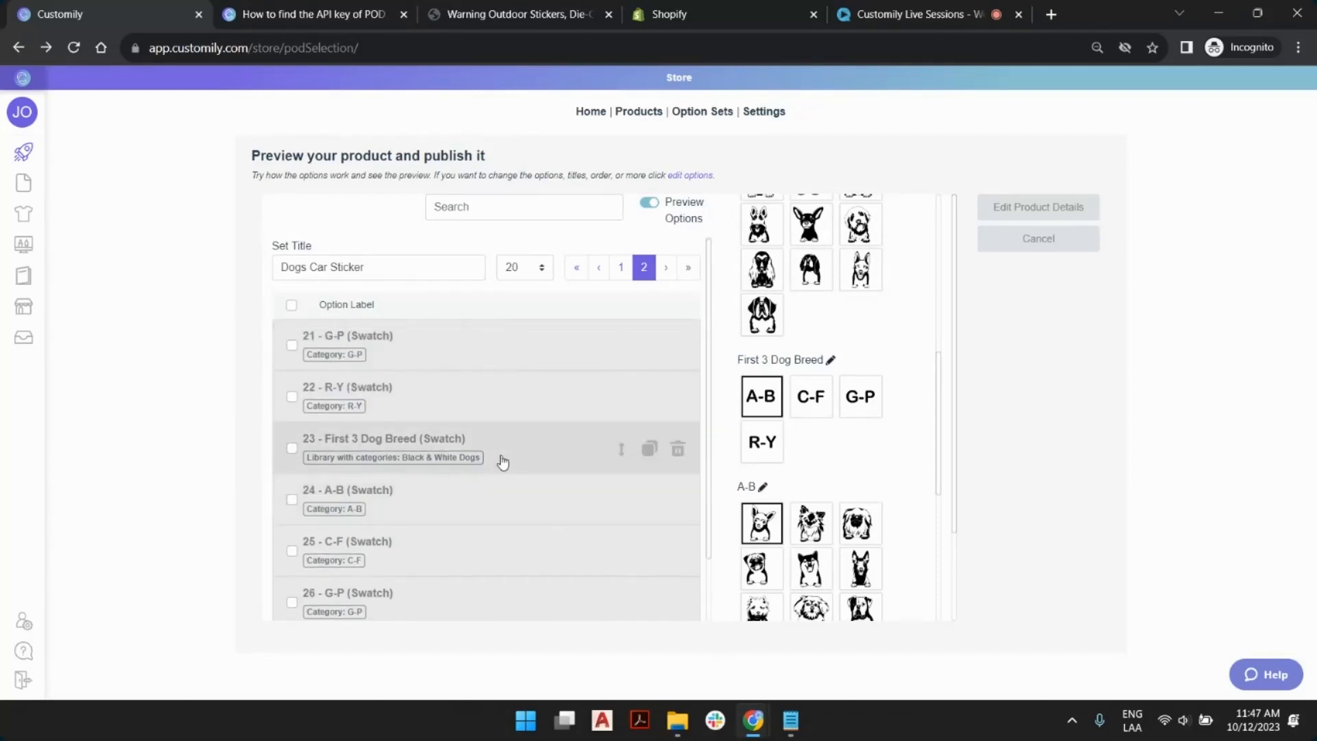
drag(515, 451, 517, 447)
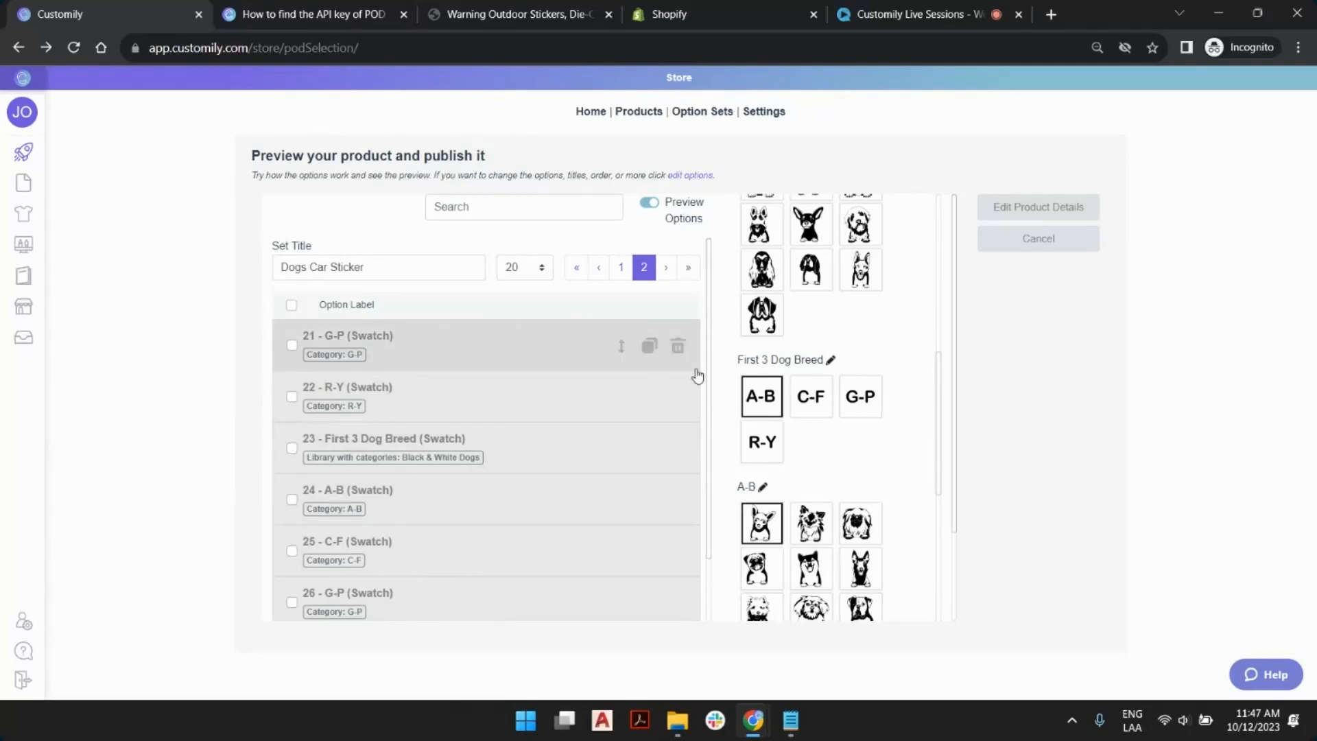
scroll(931, 416, down, 5)
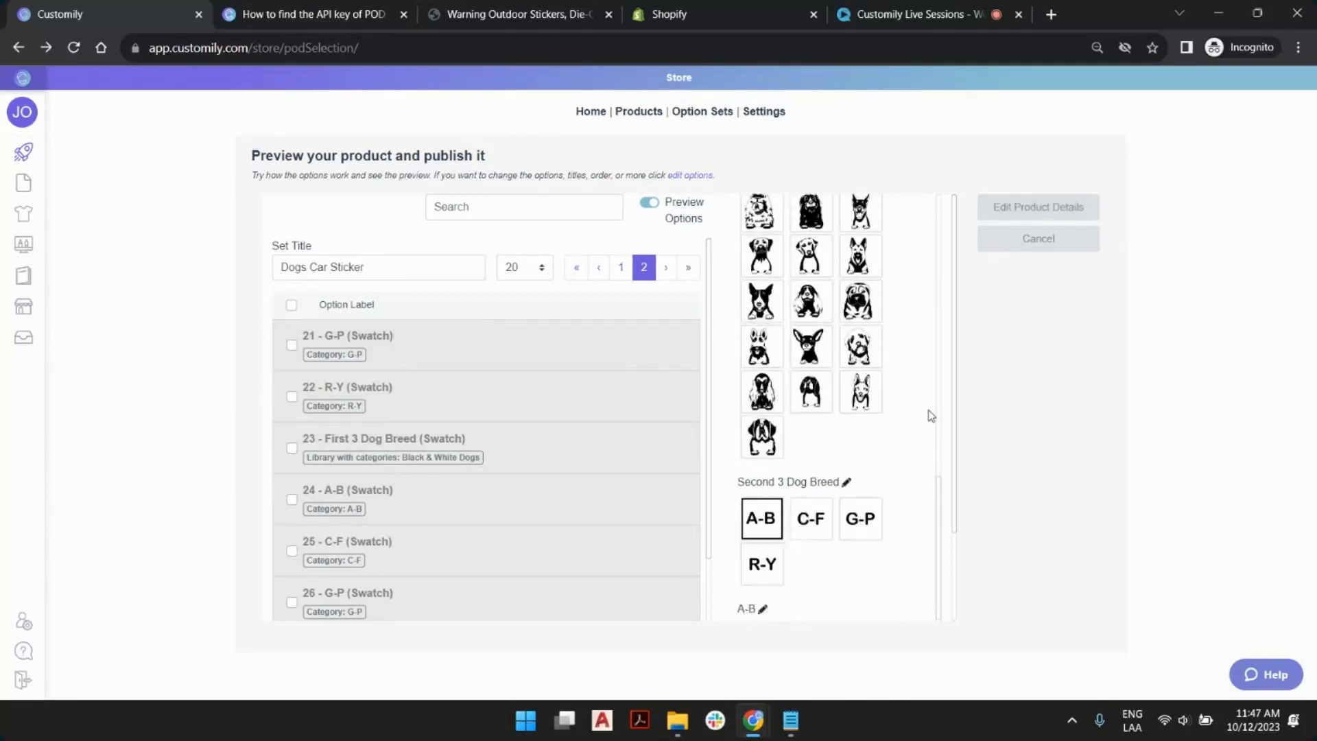
Save the Dogs Car Sticker option set and publish the product to the store.
scroll(940, 446, down, 3)
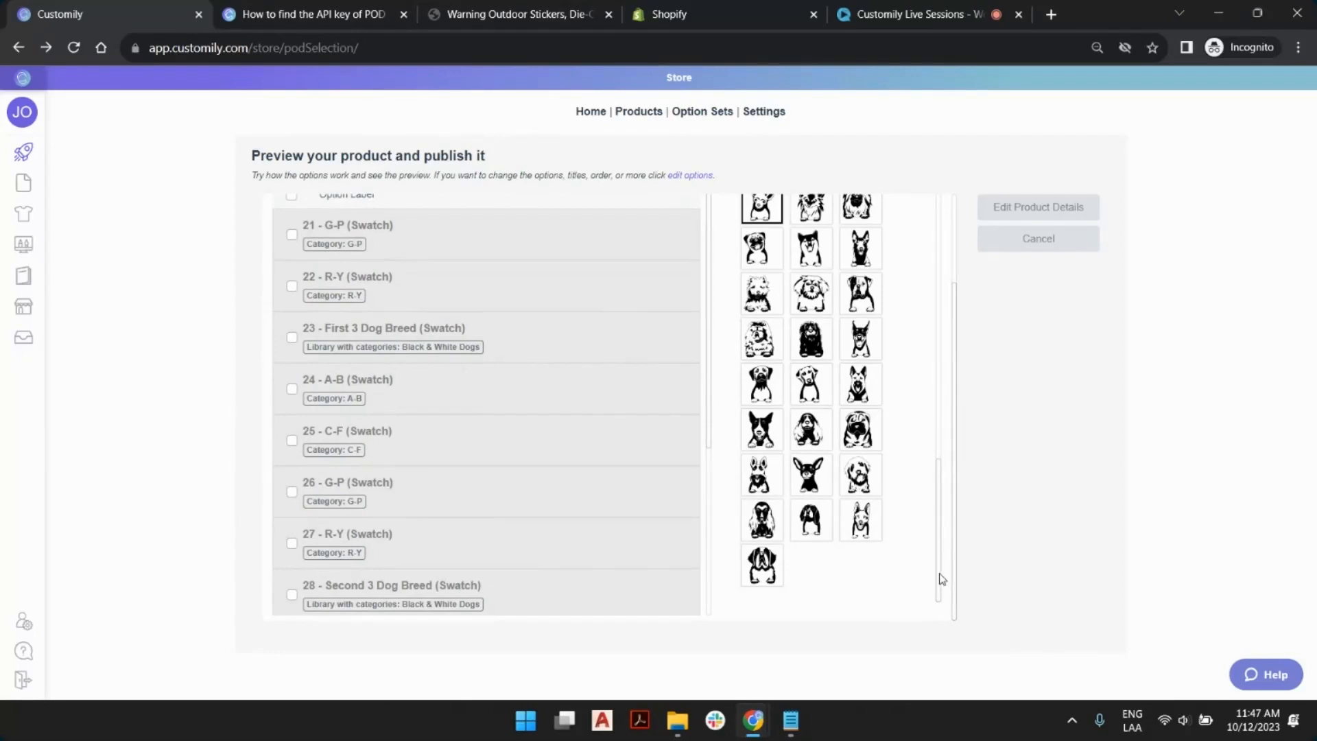
scroll(559, 528, down, 3)
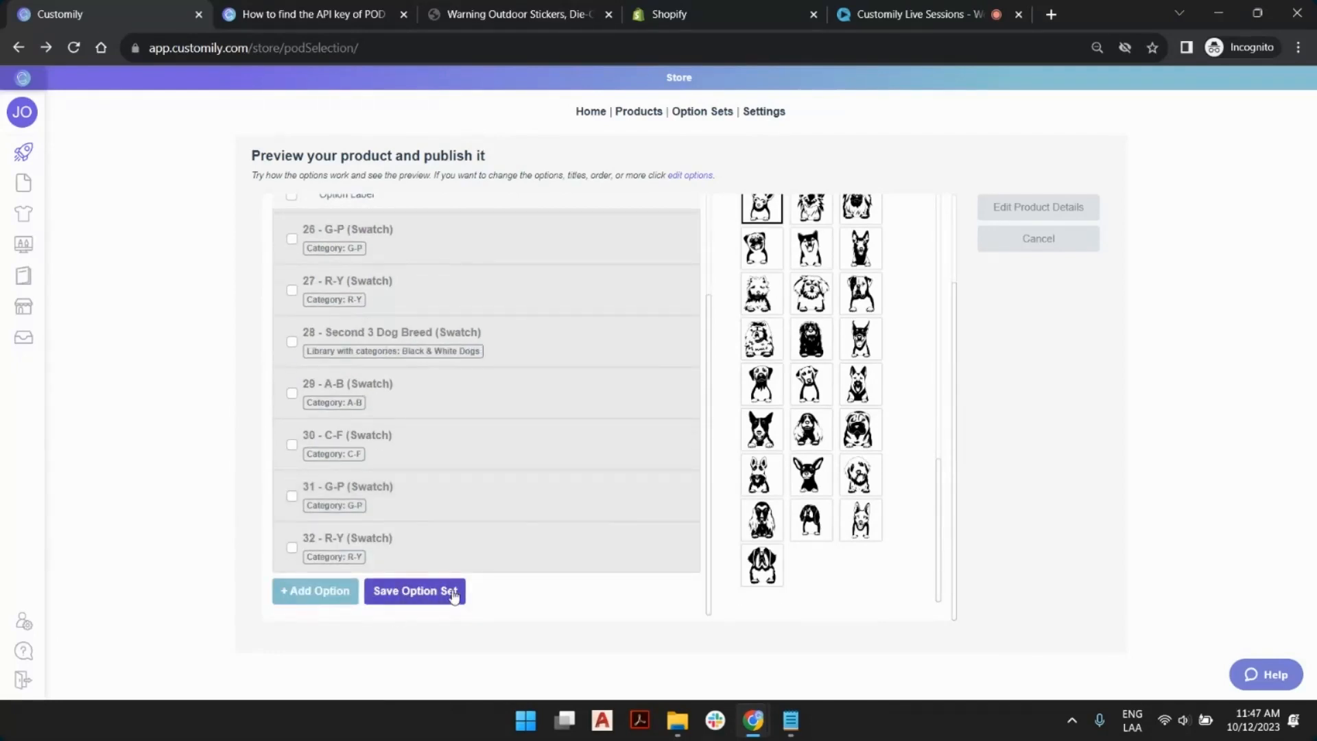
click(431, 591)
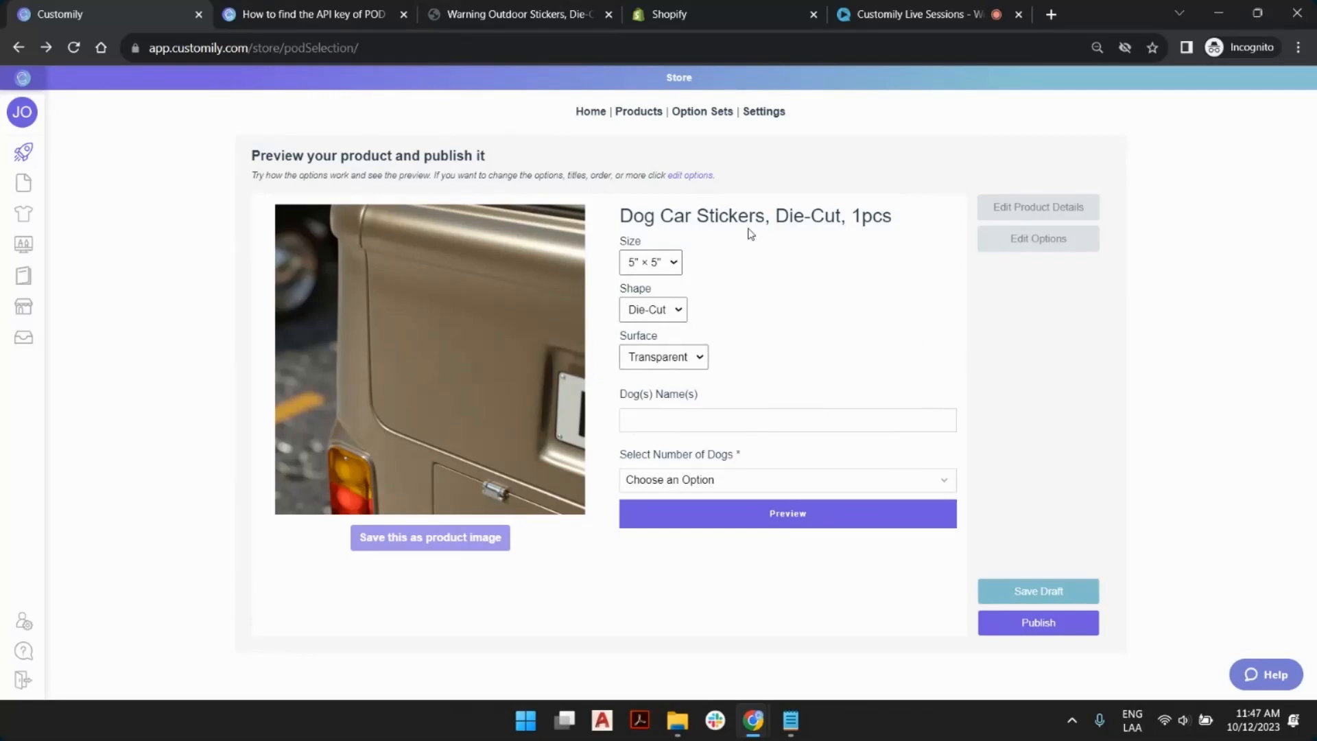
click(1066, 623)
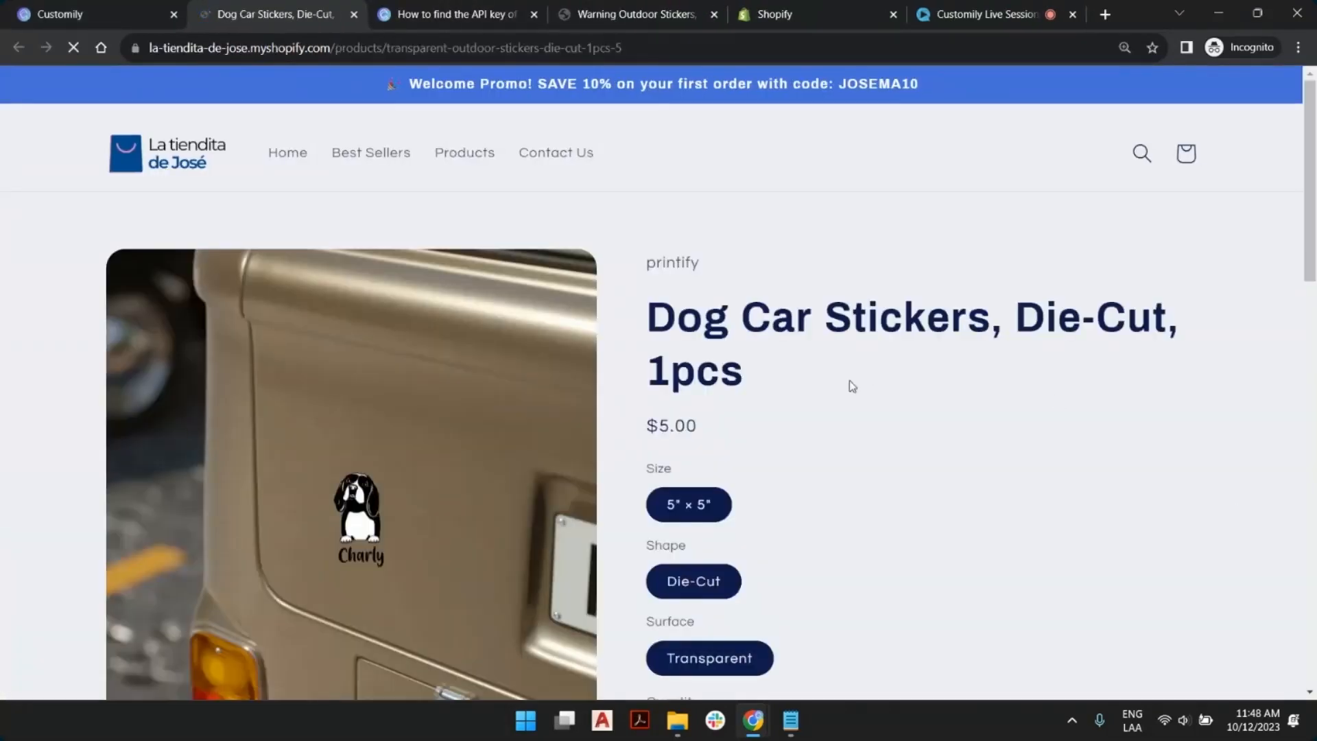
On the published product page, enter "Hunter" as the dog's name and set the number of dogs to One Dog.
scroll(861, 327, down, 3)
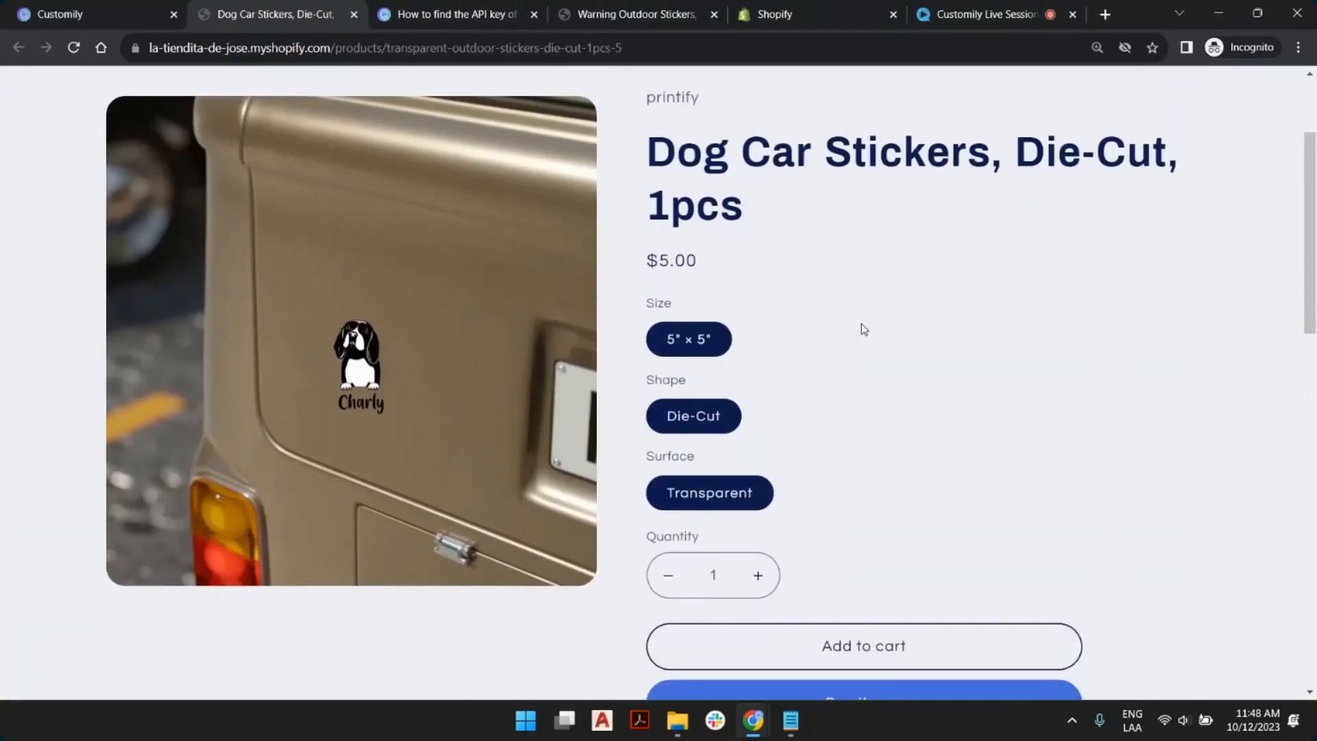
scroll(992, 300, down, 2)
scroll(876, 335, down, 3)
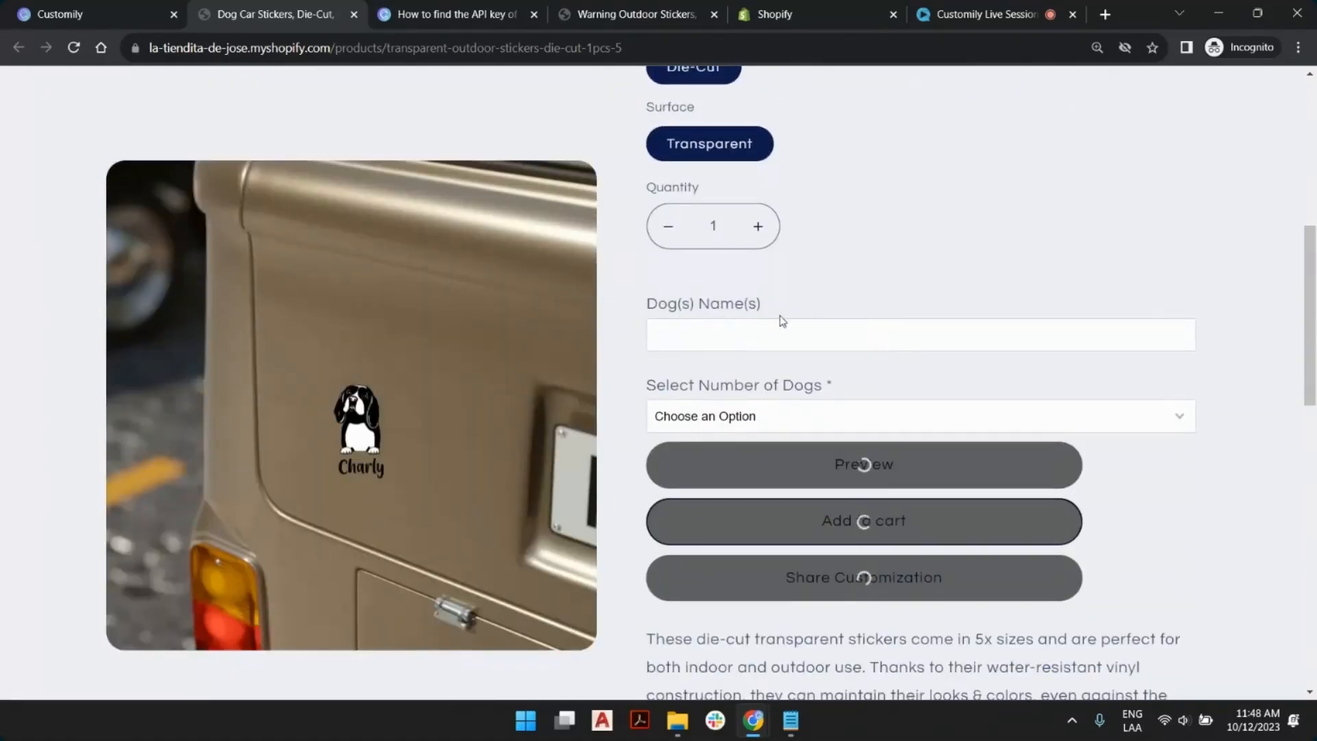
click(778, 339)
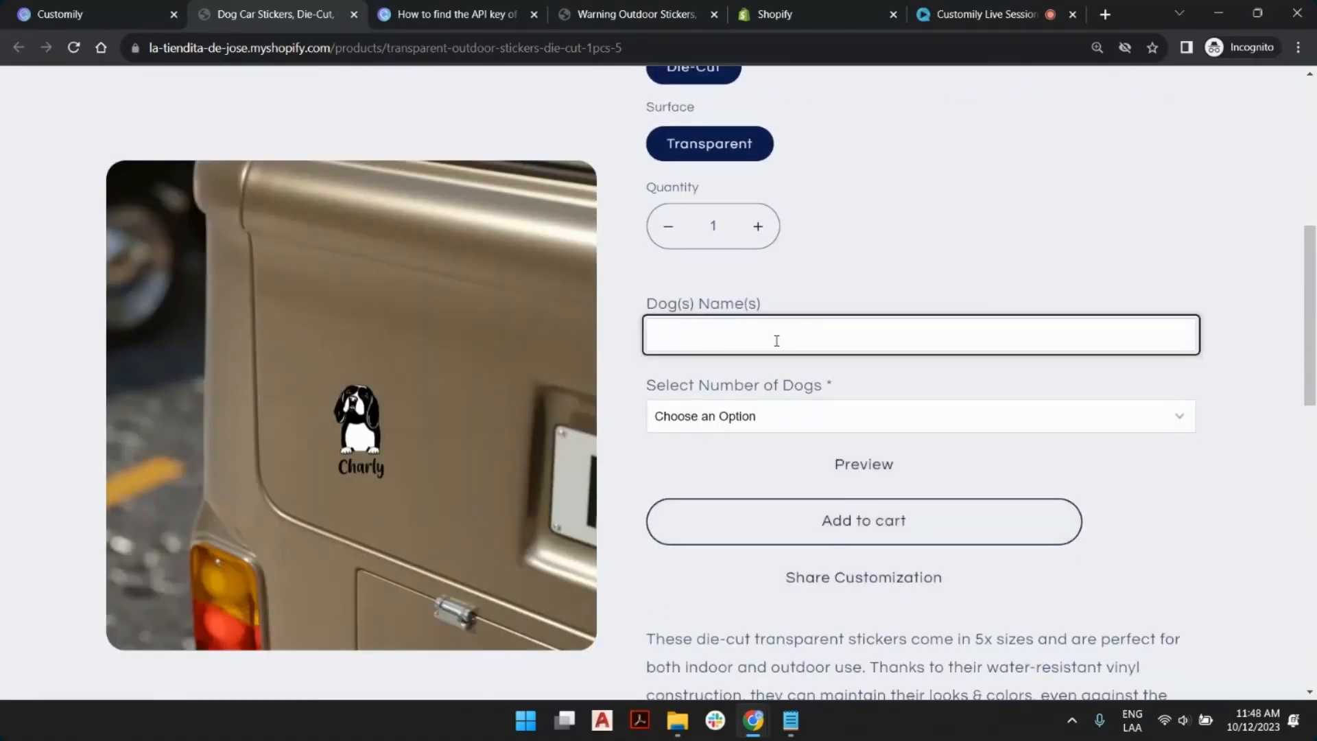
text(Hunter)
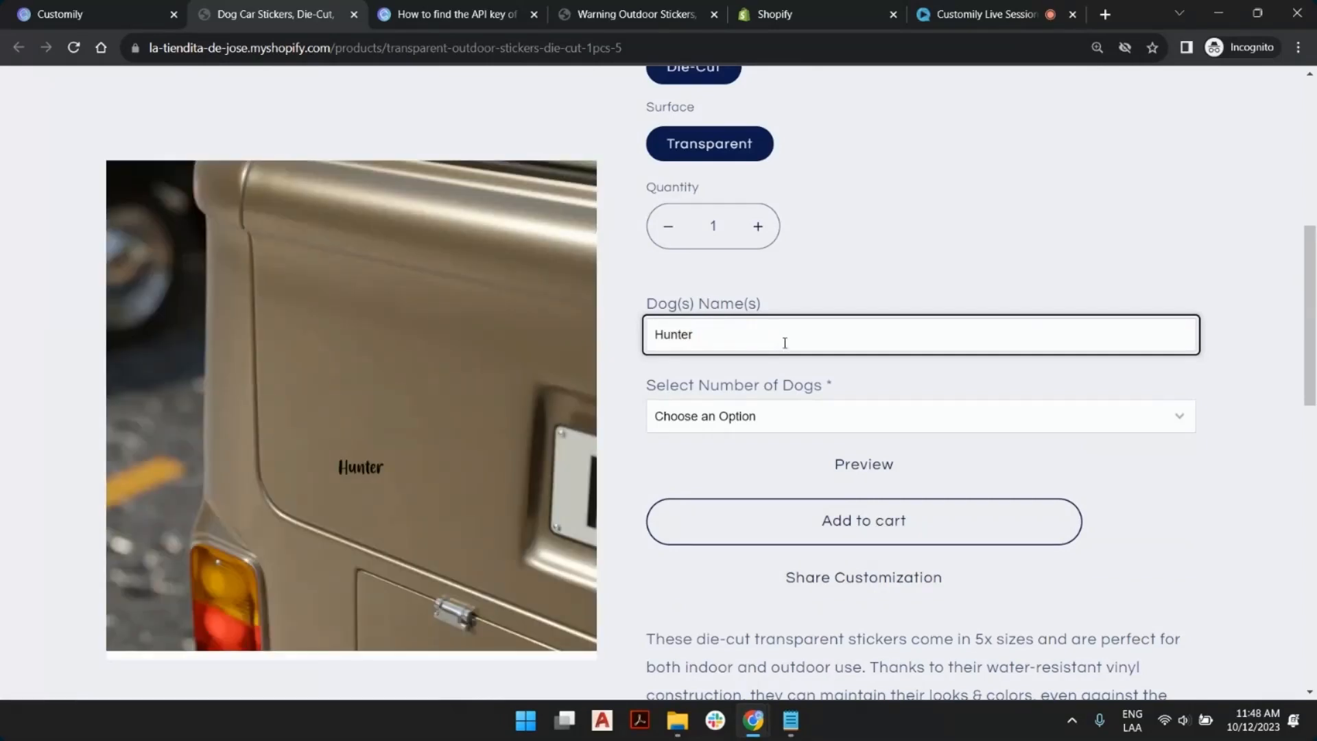
click(794, 419)
click(764, 459)
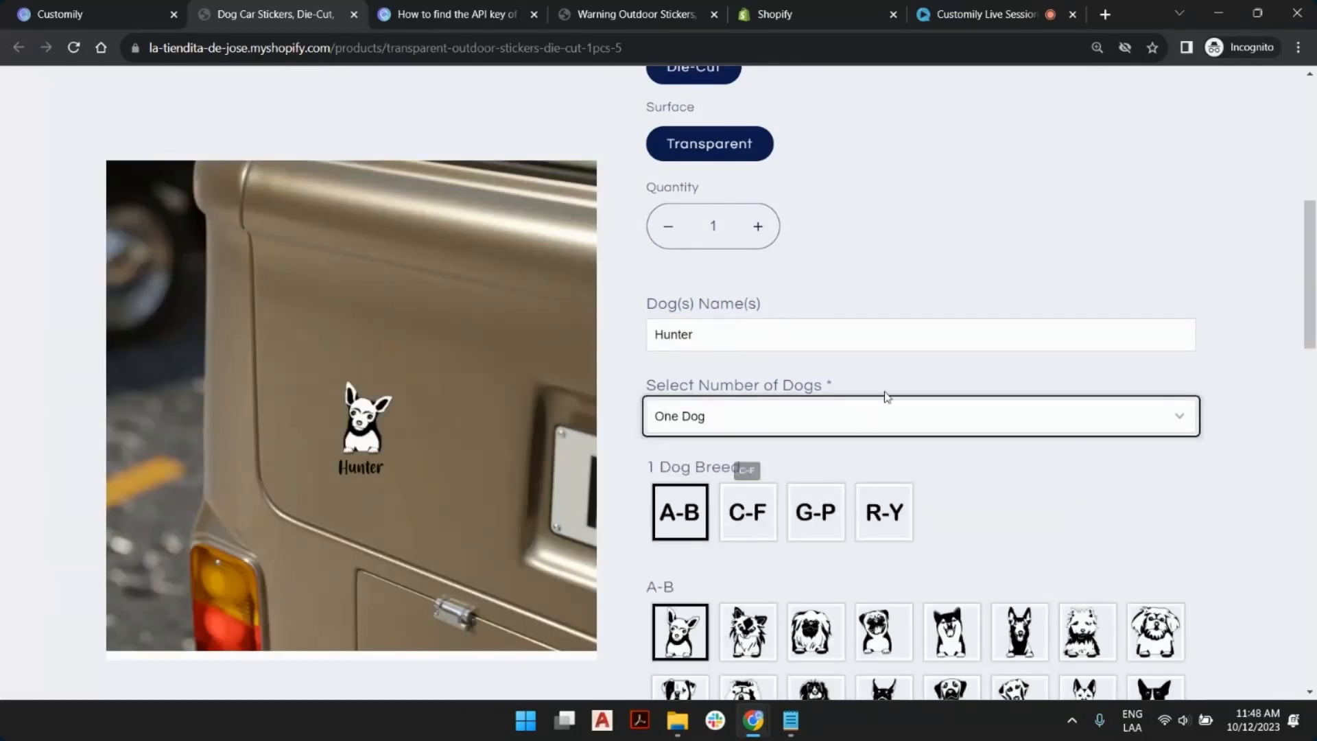
Choose the G-P breed category and pick the fourth dog in the third row of its swatches.
scroll(779, 507, down, 3)
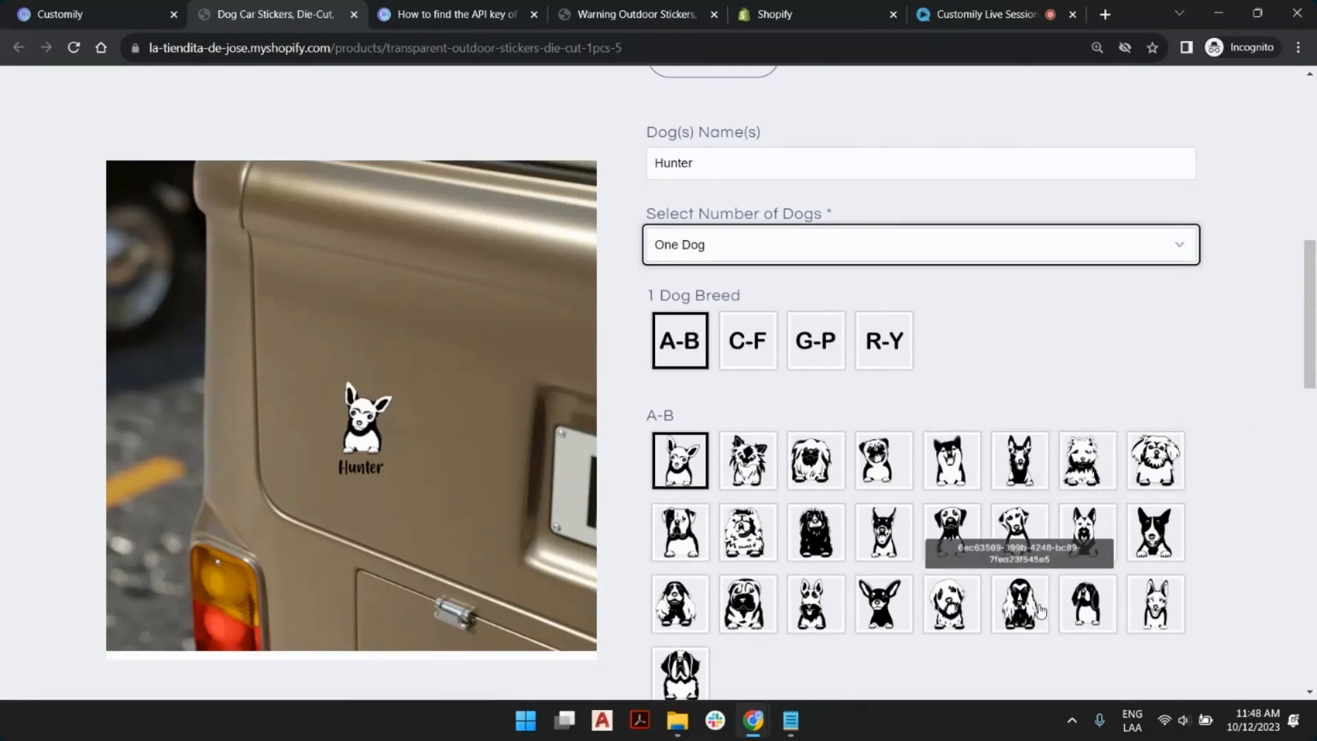
click(821, 352)
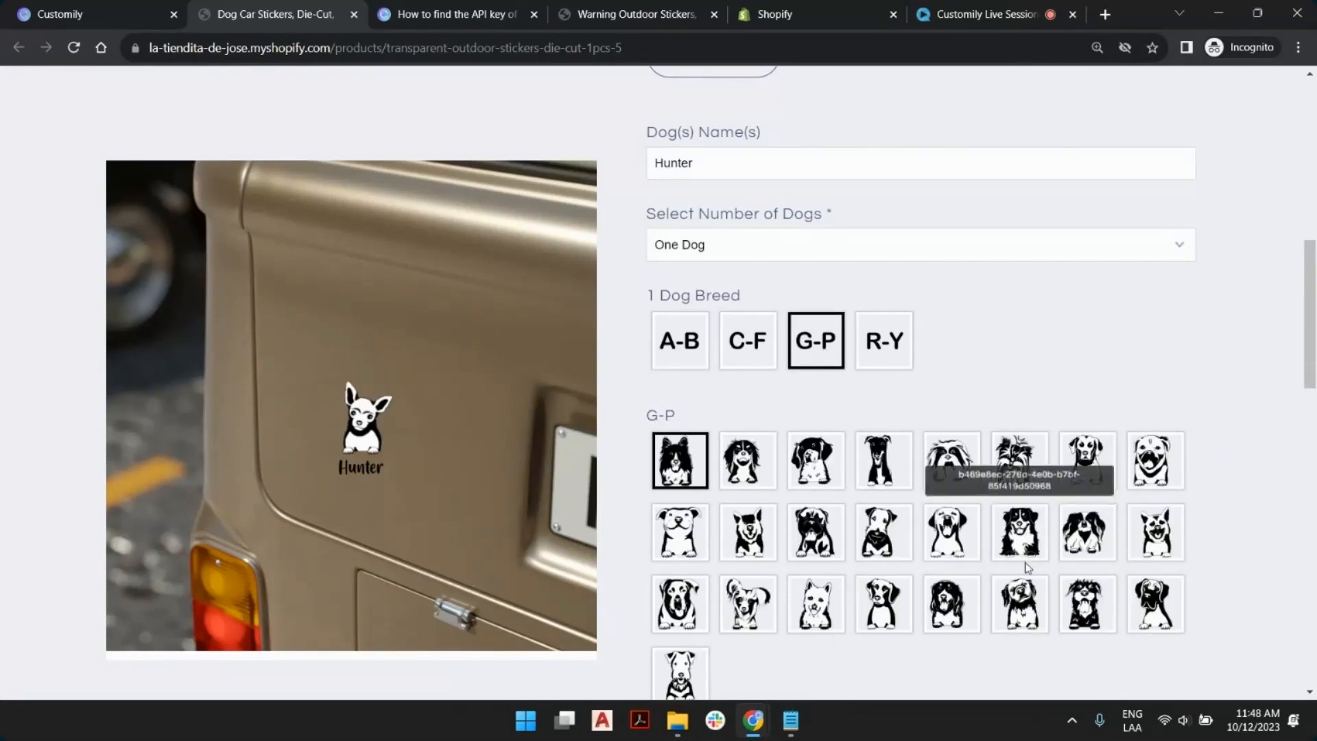
click(883, 603)
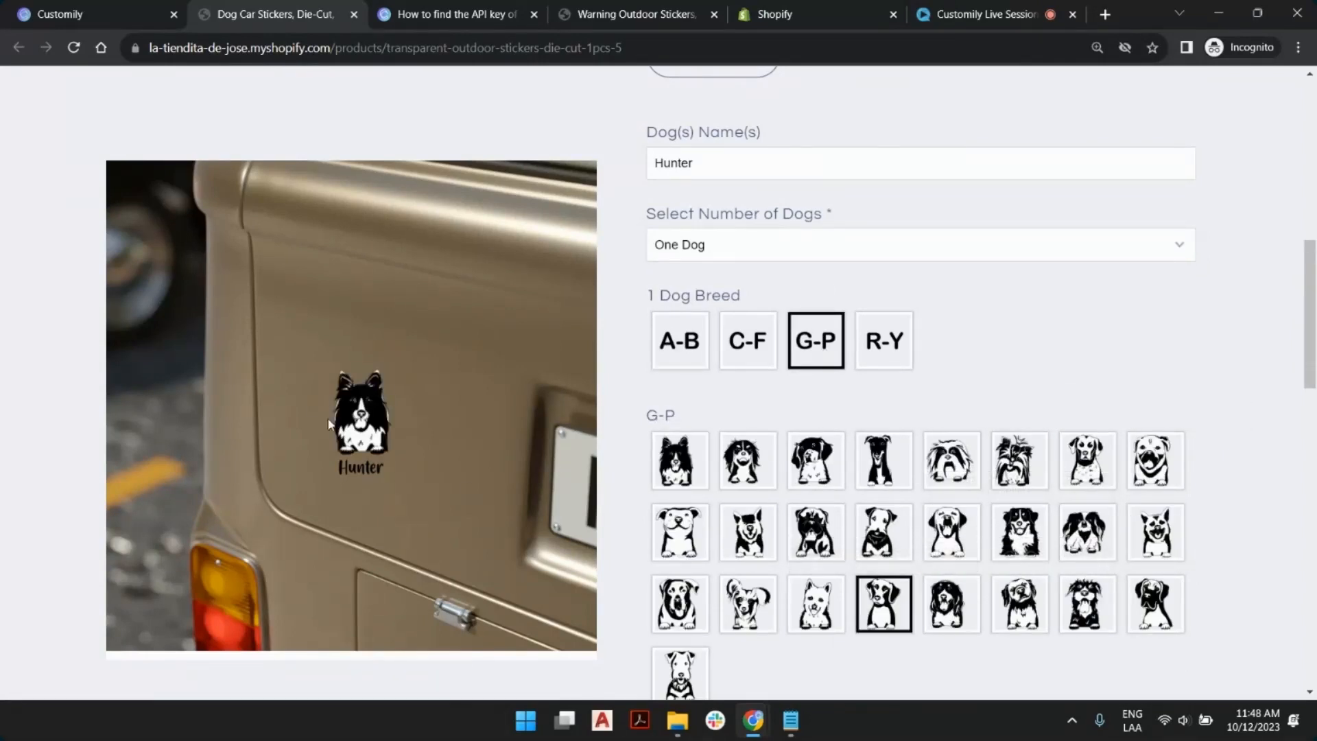
Test the live preview with Two Dogs and Three Dogs, and return the selection to One Dog.
click(837, 255)
click(776, 291)
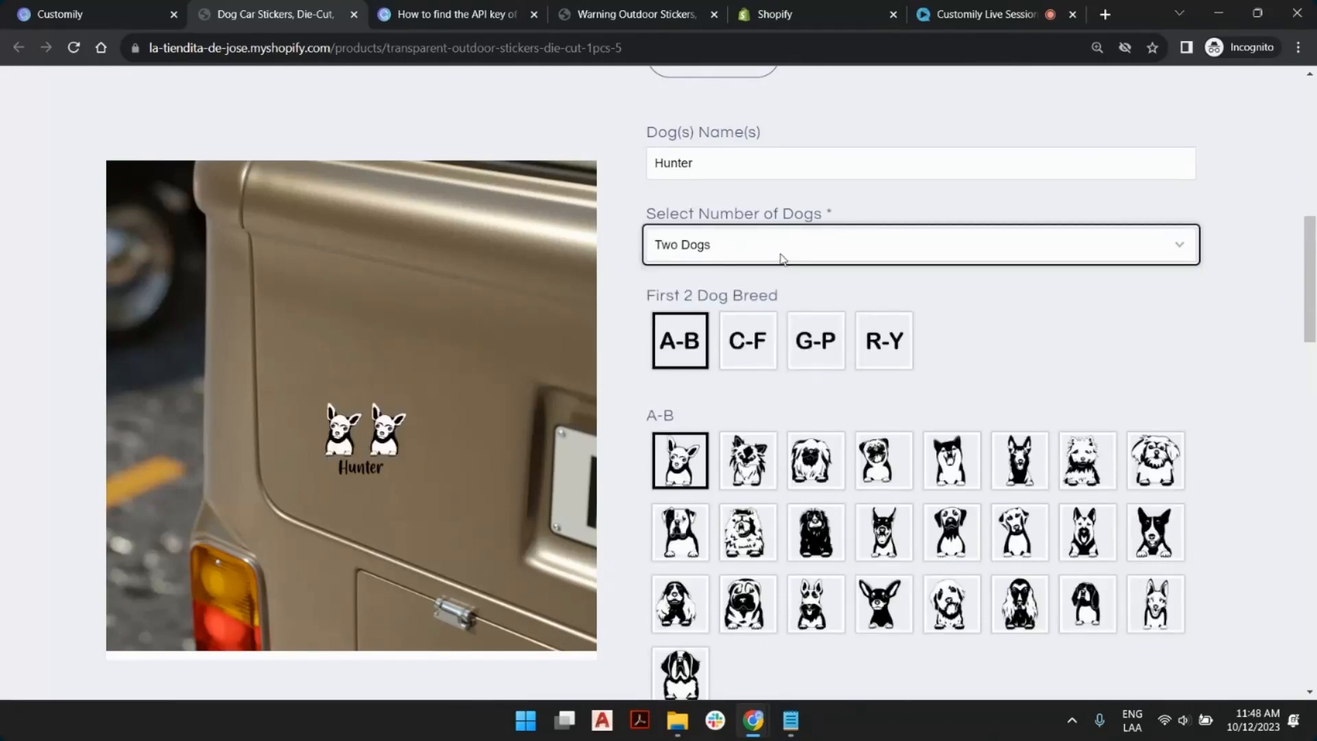
click(782, 257)
click(750, 300)
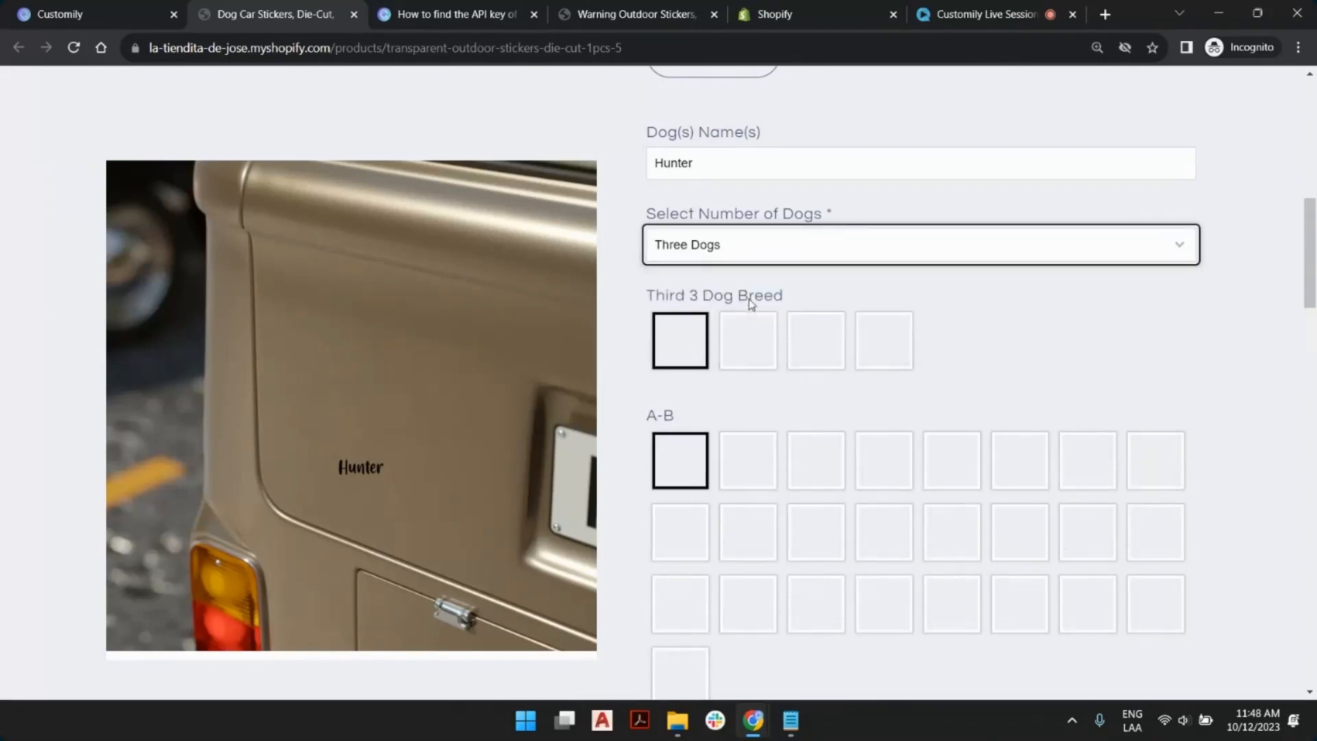
click(735, 259)
click(720, 269)
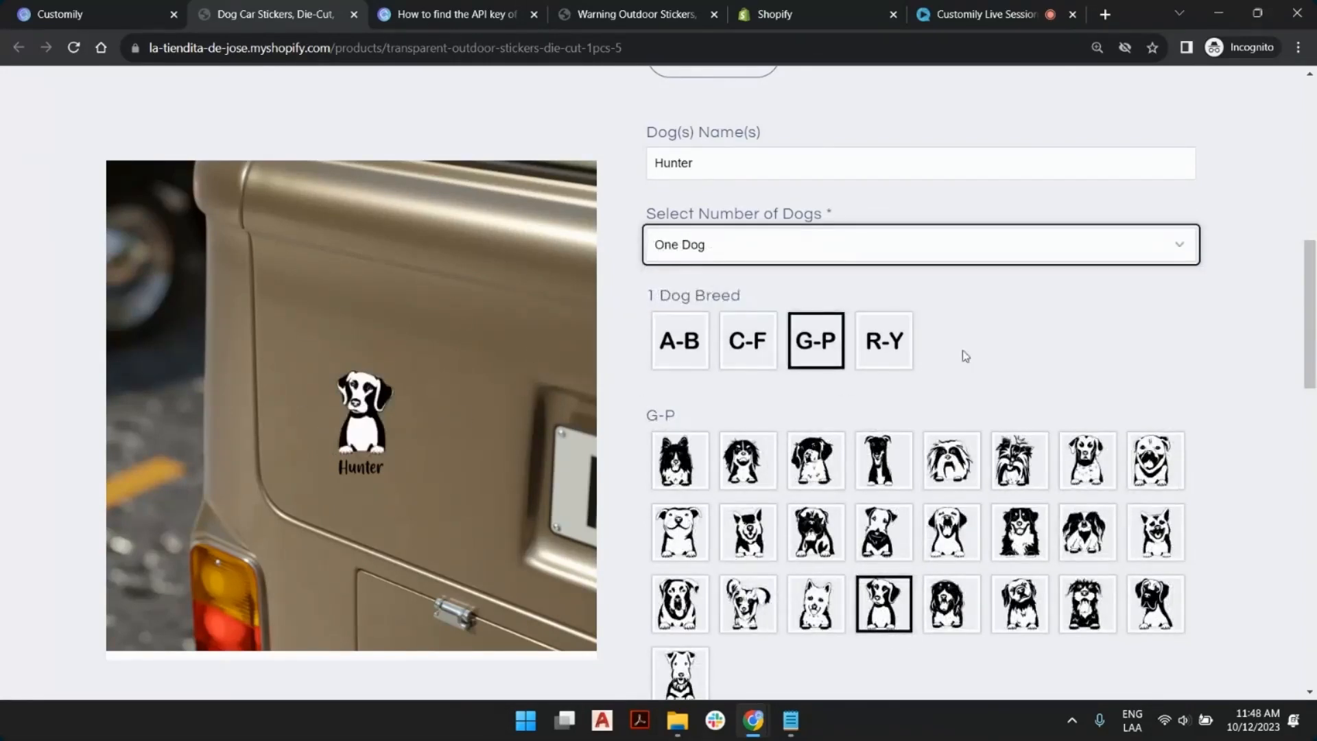
click(1027, 321)
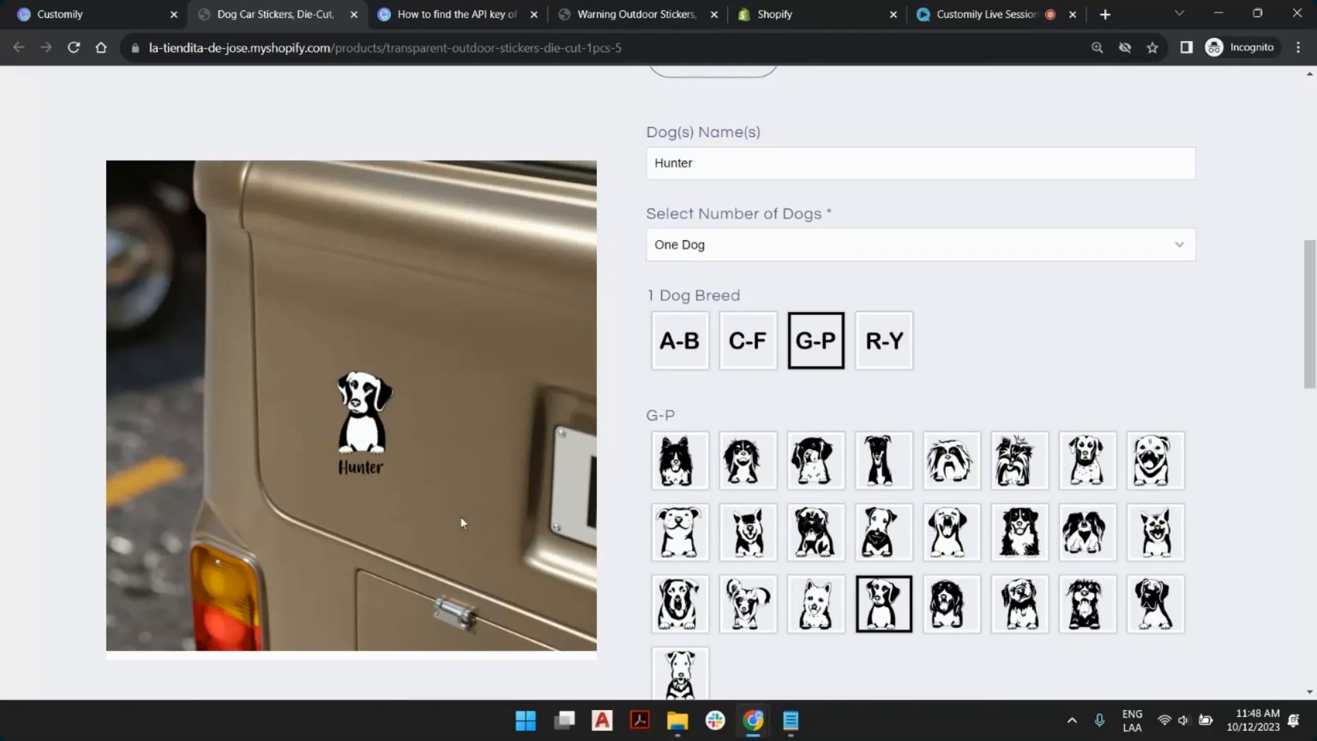
scroll(557, 304, up, 10)
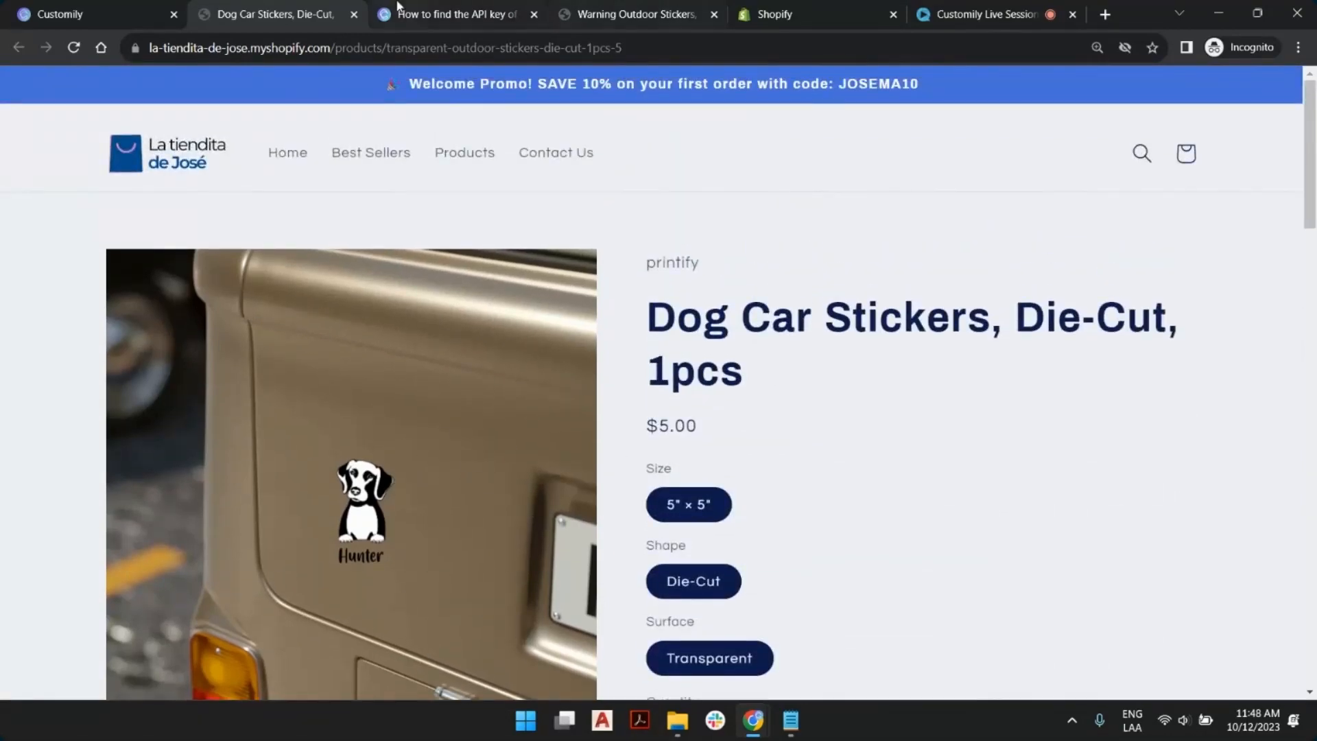
Switch back to Customily, open the store's product list and view its product filter choices.
click(94, 9)
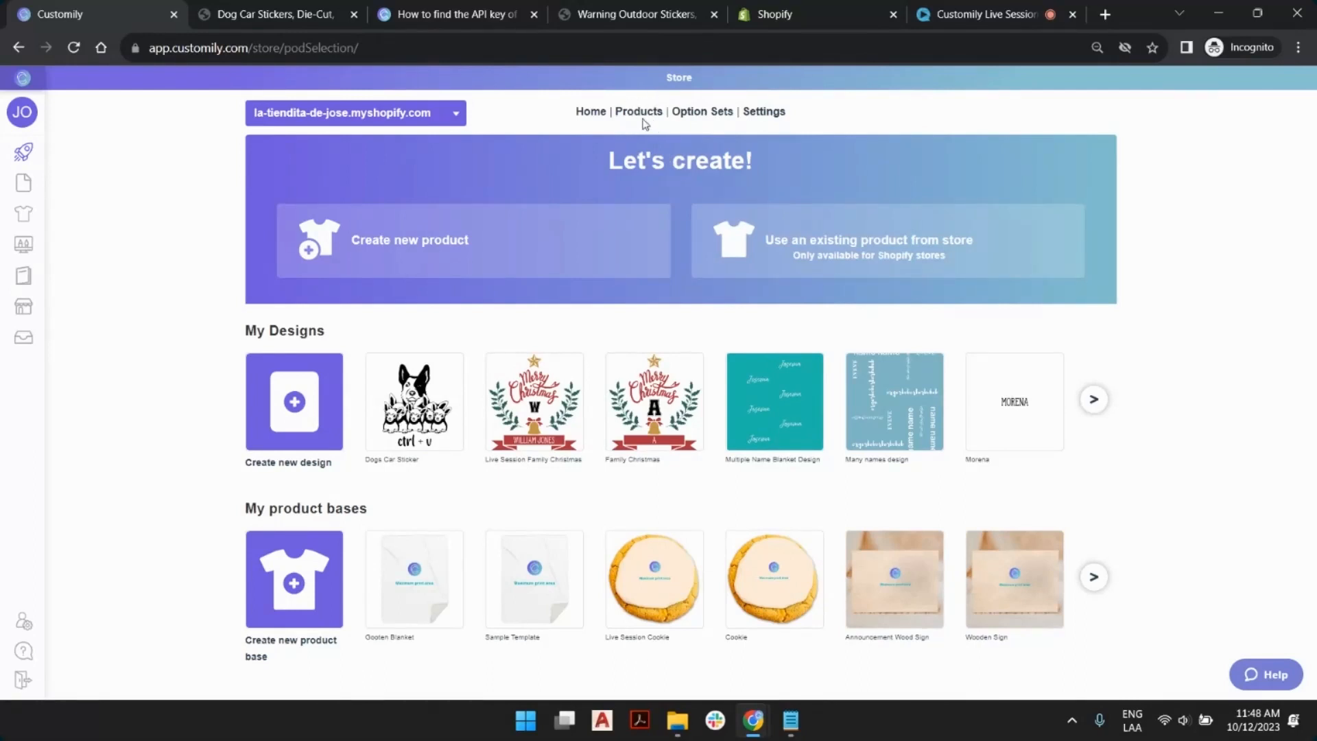
mouse_move(12, 321)
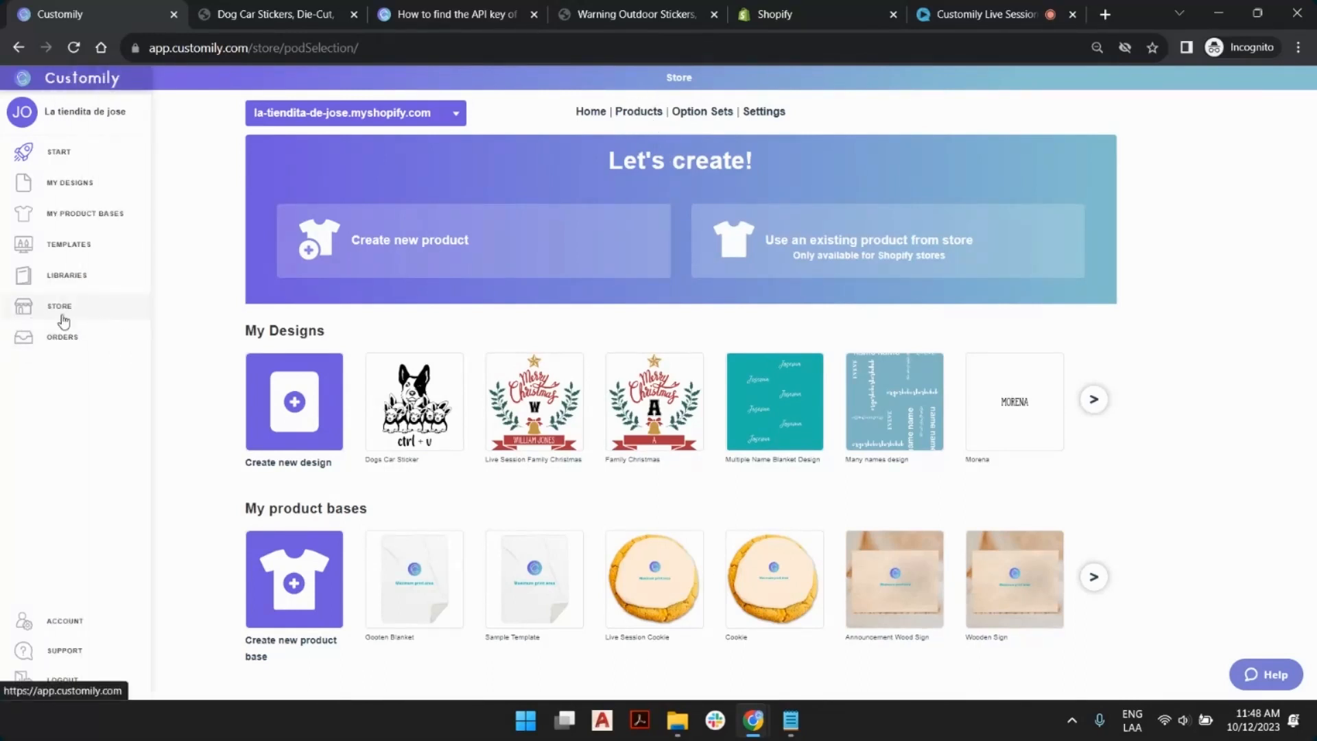
click(640, 114)
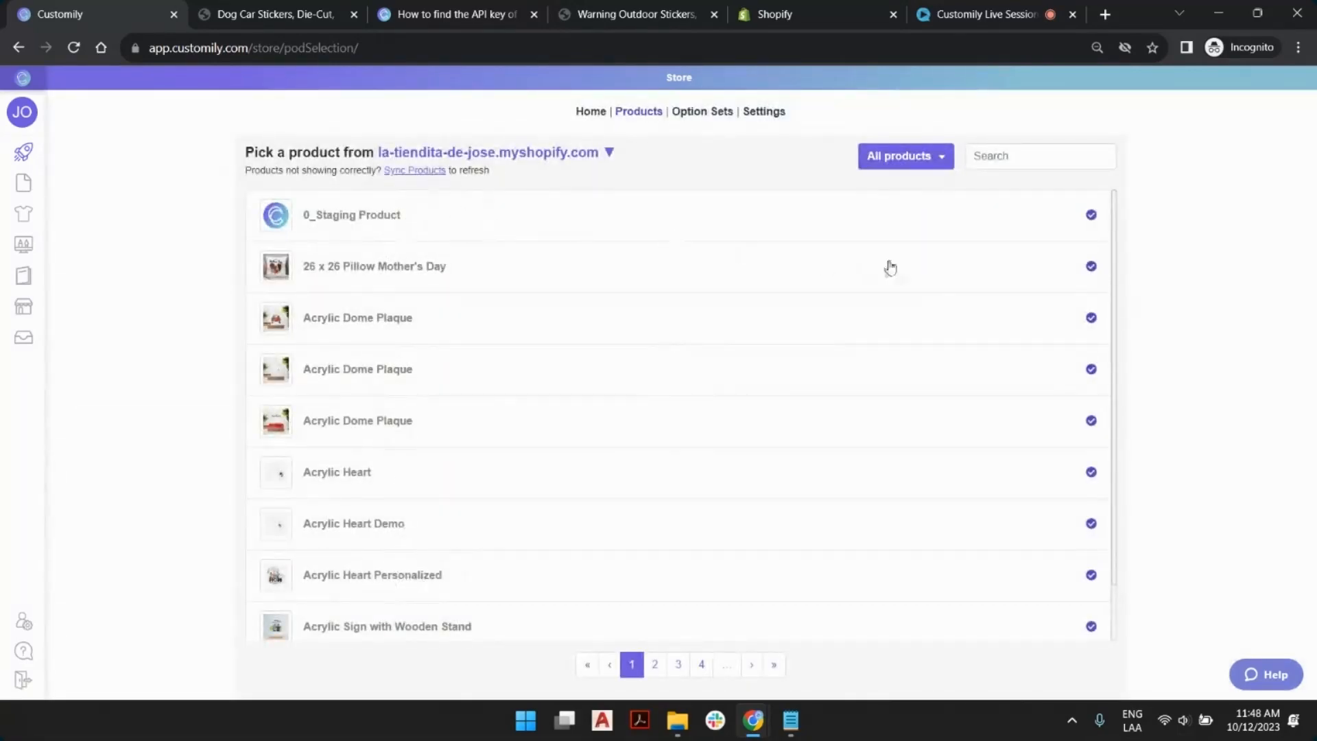
scroll(959, 329, down, 1)
scroll(959, 329, up, 1)
click(946, 159)
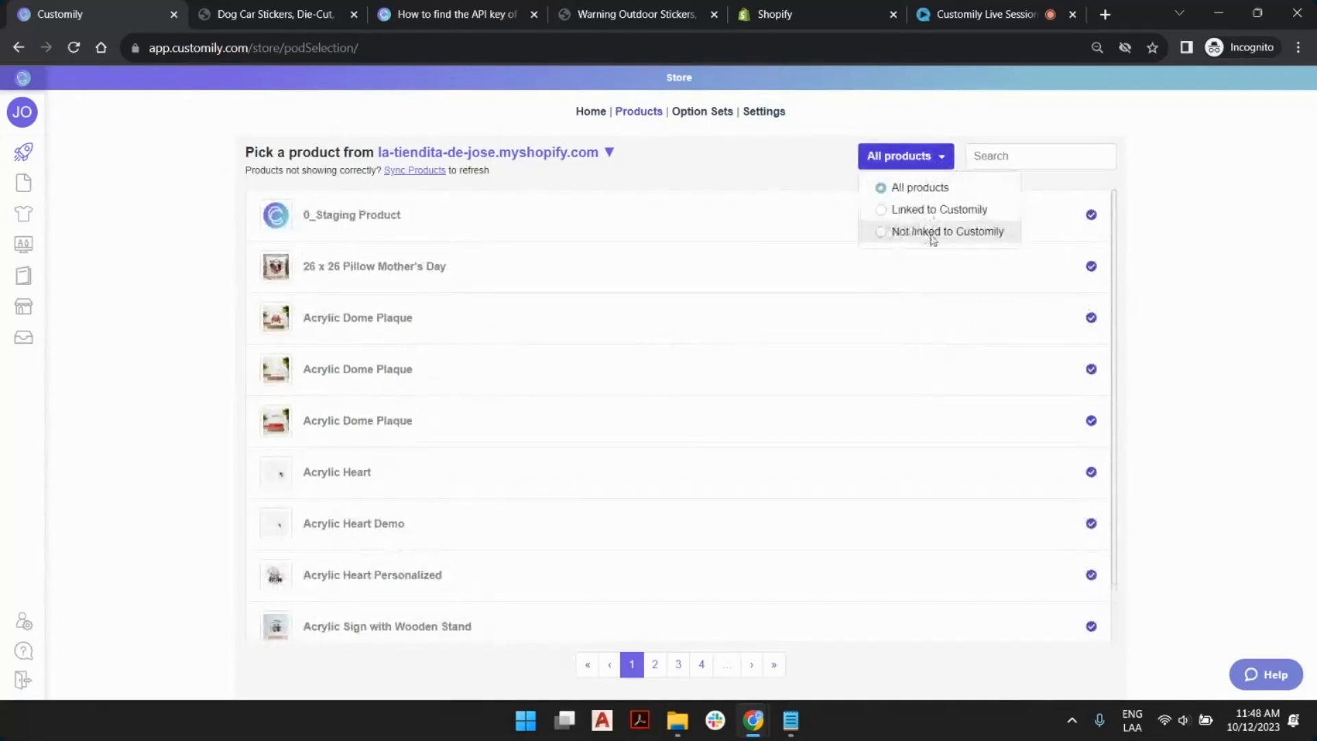
Search the store products for "dog car" and open Dog Car Stickers, Die-Cut, 1pcs.
click(1028, 155)
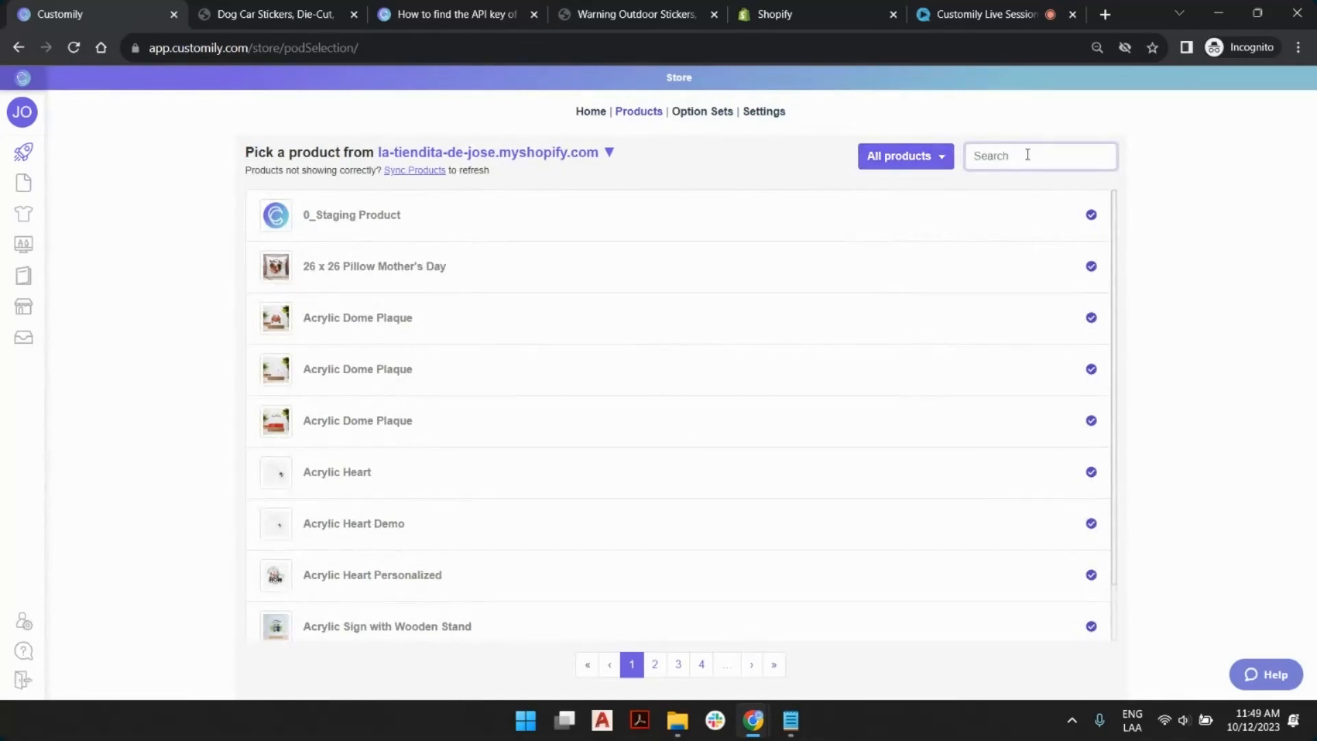
text(dog car)
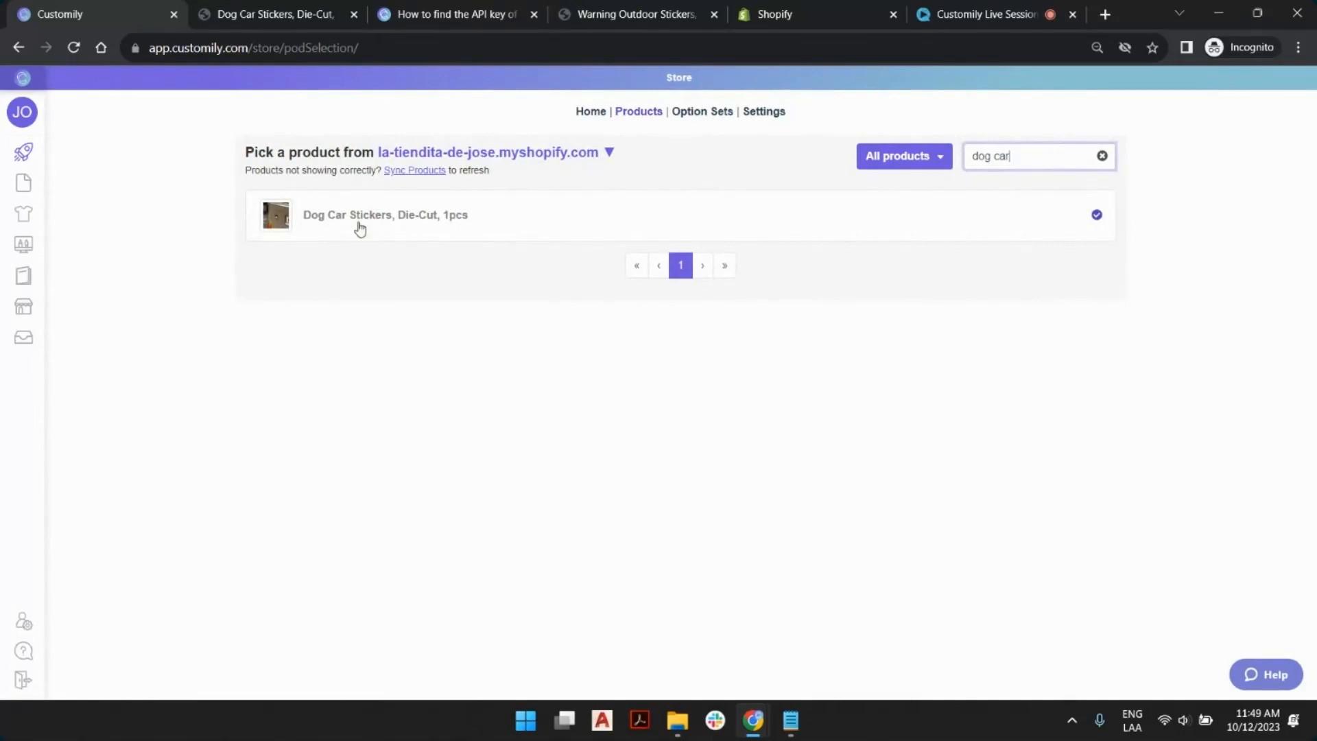
click(459, 220)
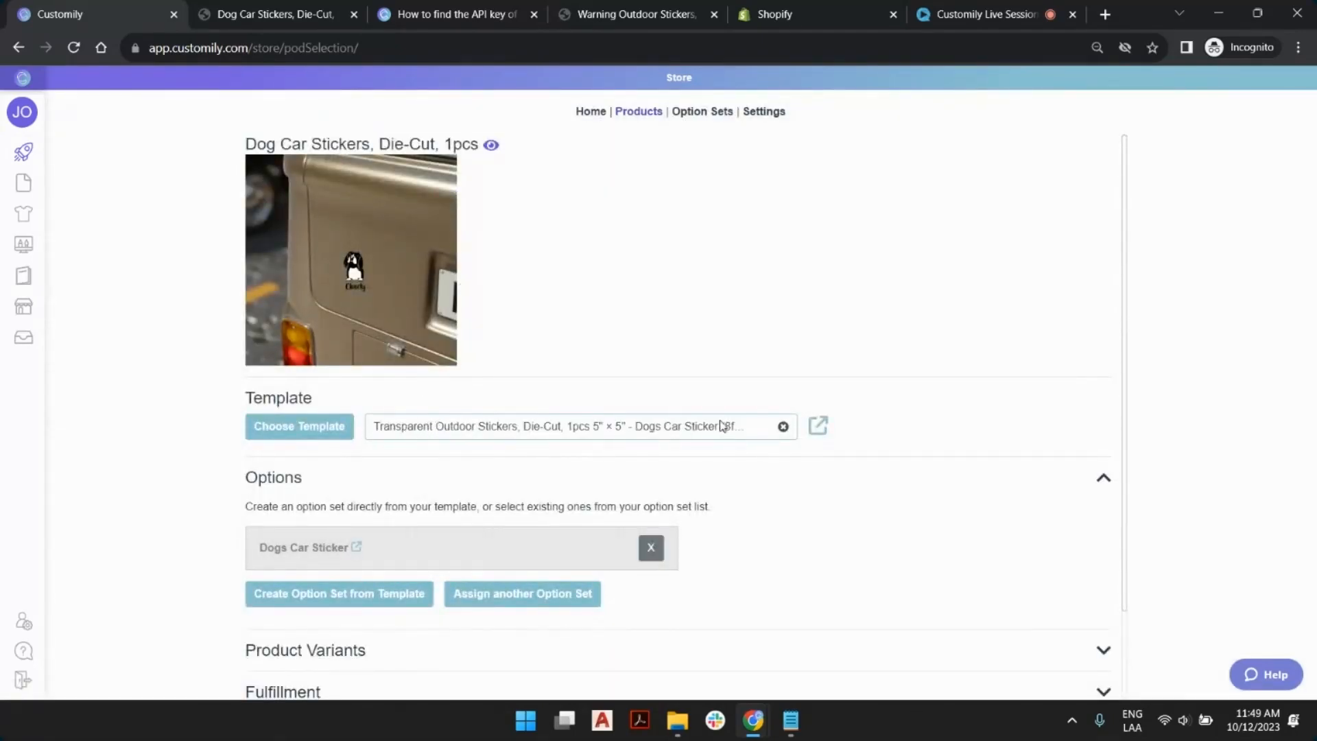
Open the template linked to the sticker product and start editing it.
scroll(727, 312, down, 2)
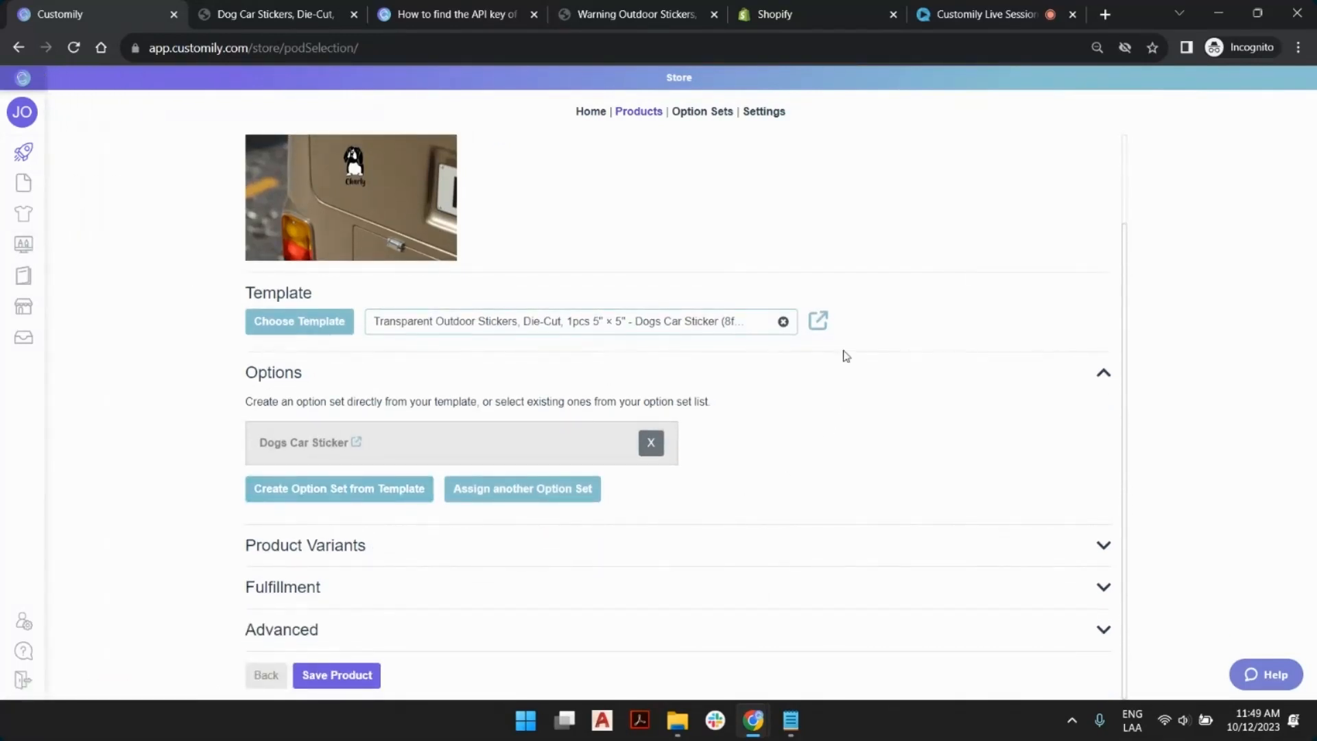
click(817, 332)
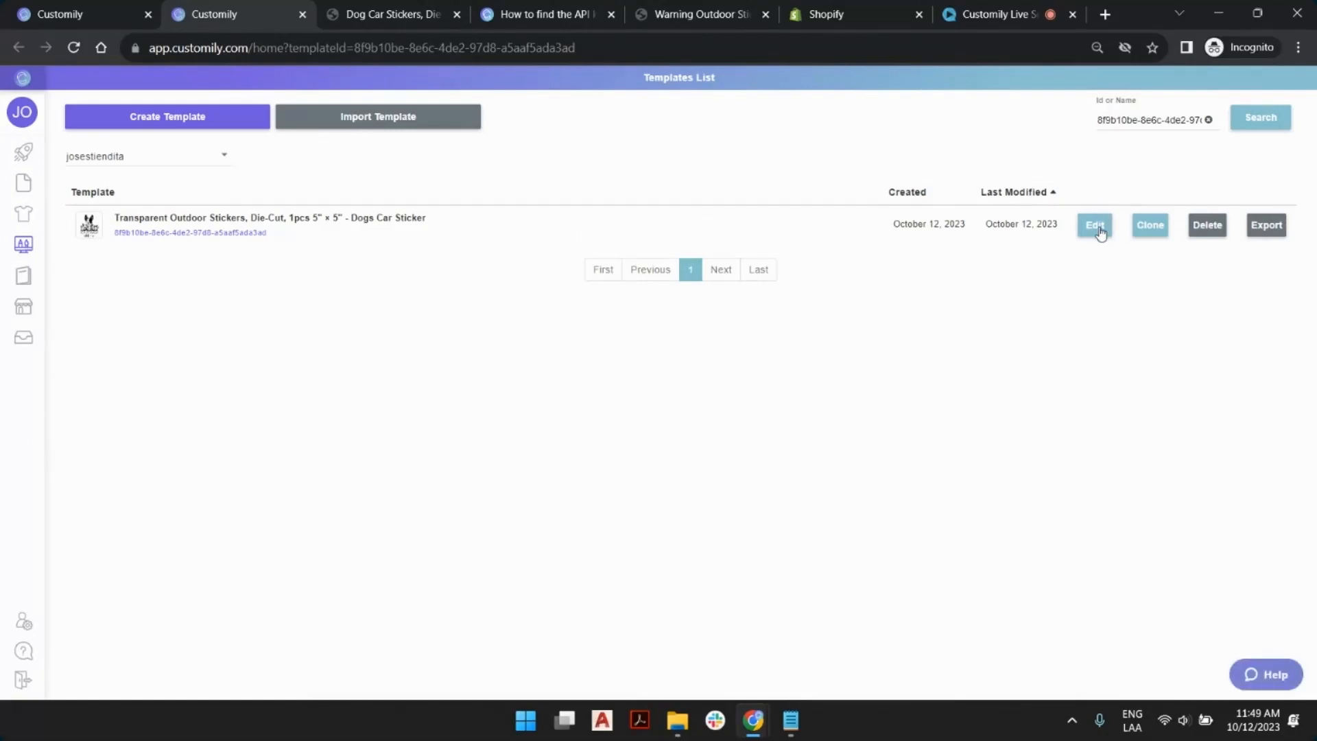
click(1096, 226)
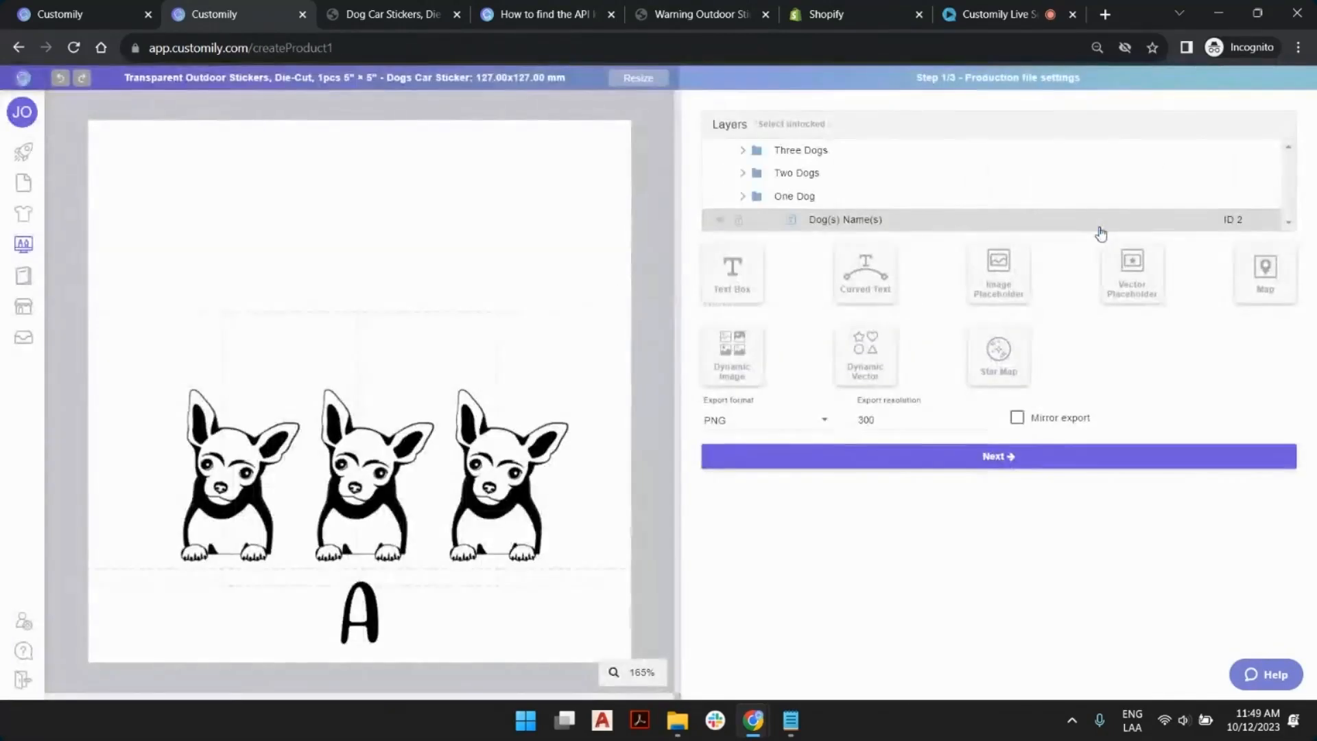
Inspect the Three Dogs layout group, deselect it and highlight the template's dimensions in its title.
click(803, 152)
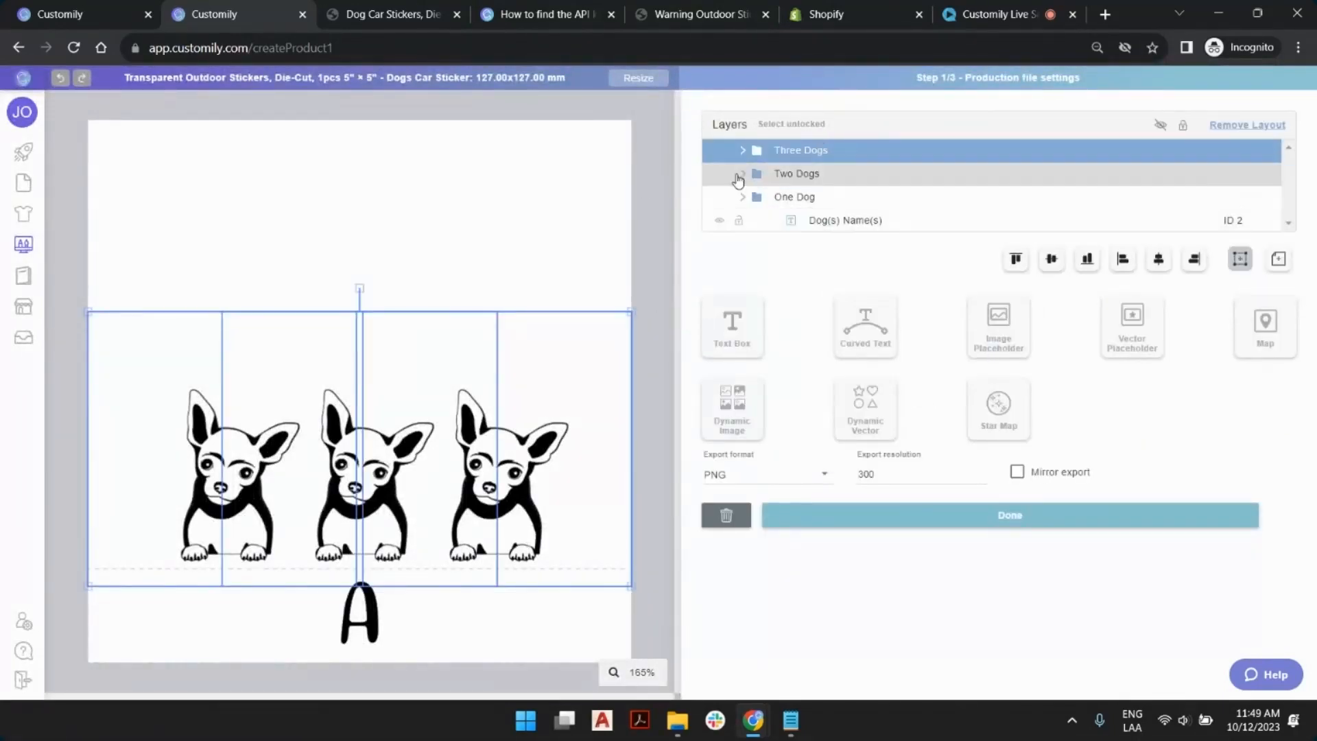
click(655, 111)
drag(478, 81, 566, 75)
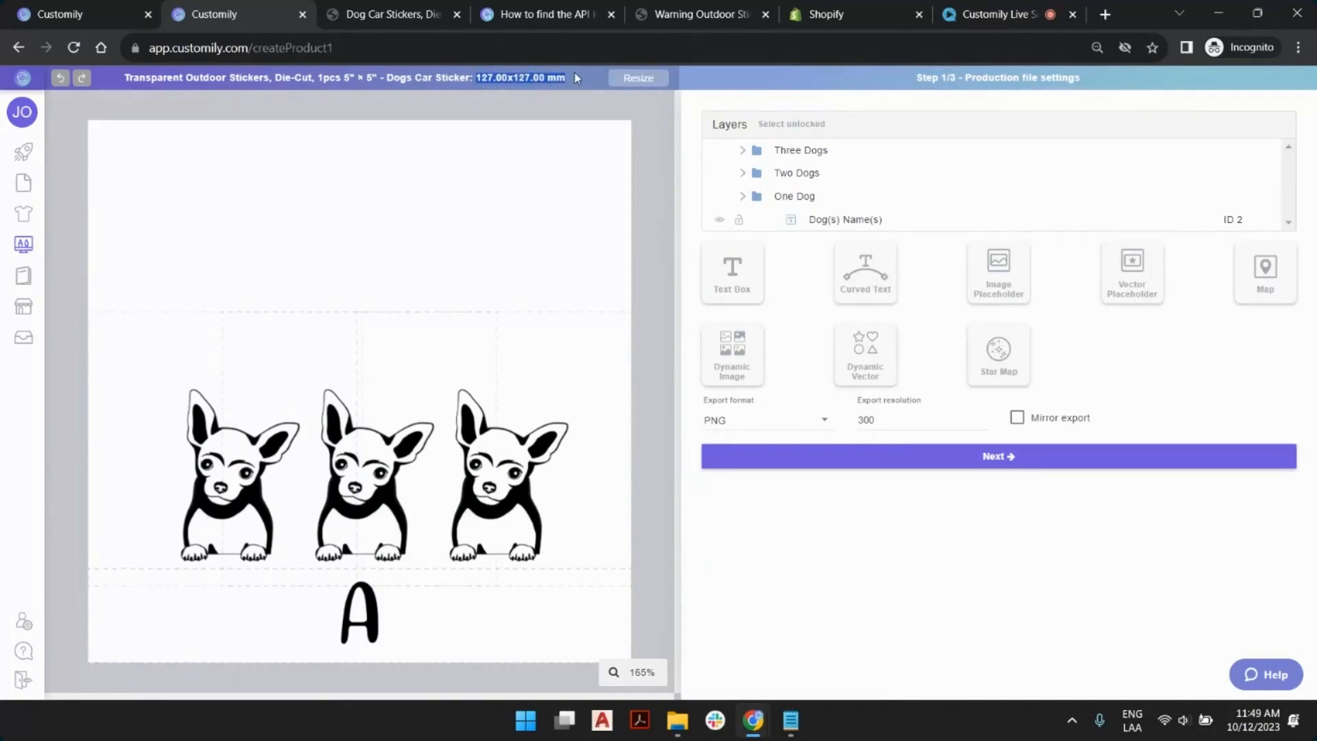
click(532, 77)
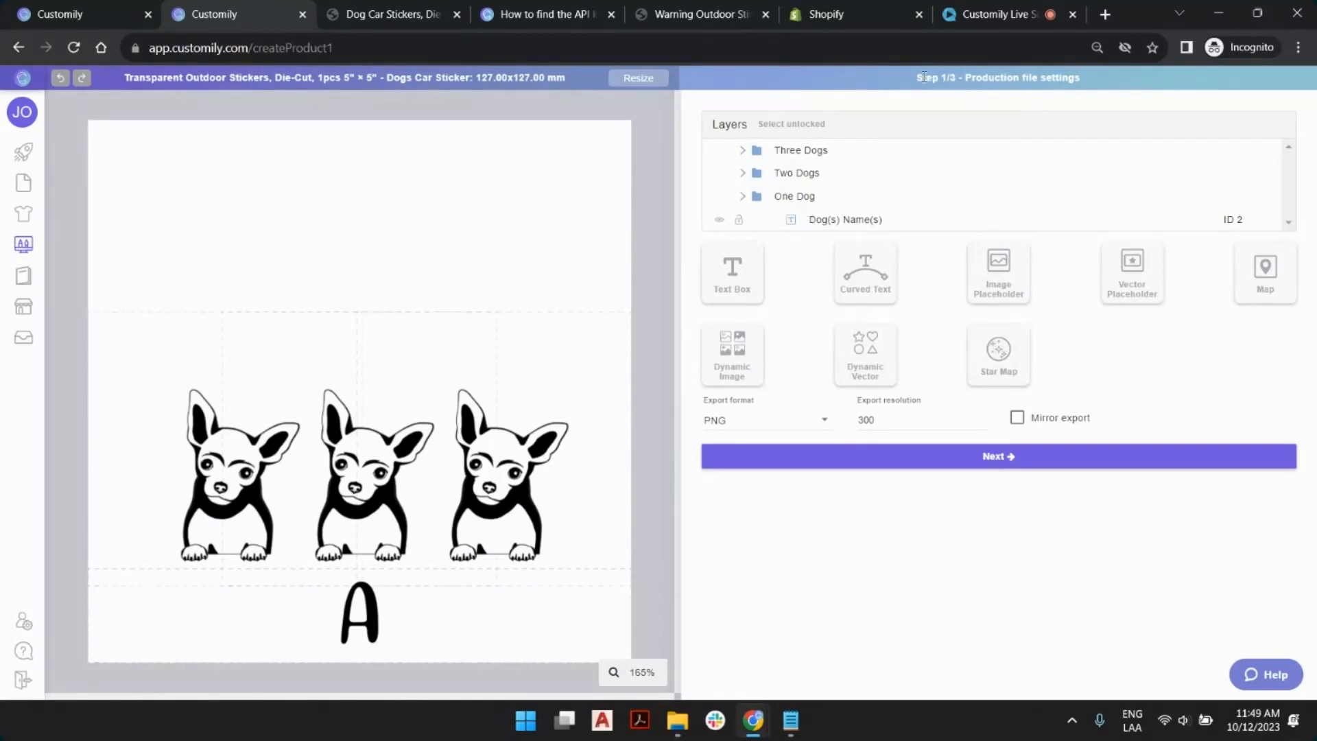
Continue to the template's preview settings, select the Product colors background image and highlight the preview settings heading.
drag(924, 77, 1059, 80)
click(1058, 80)
click(1008, 463)
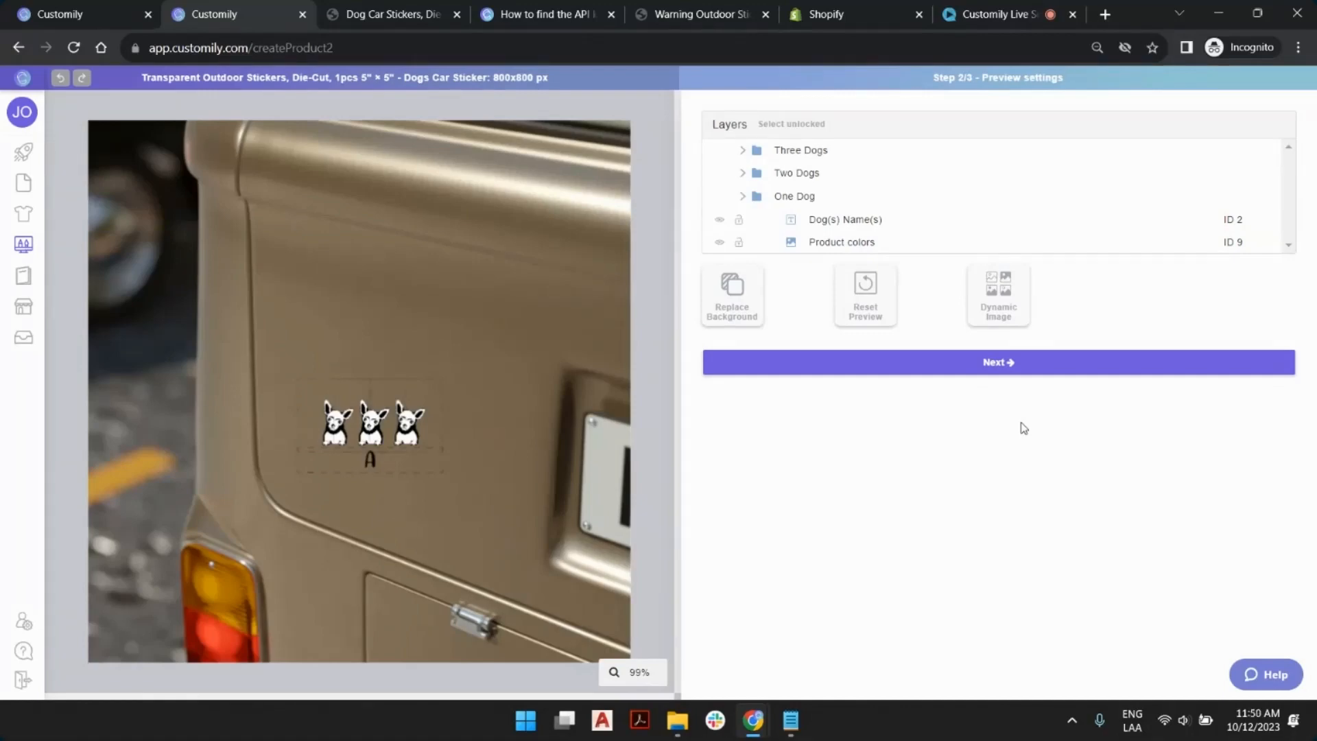
click(609, 241)
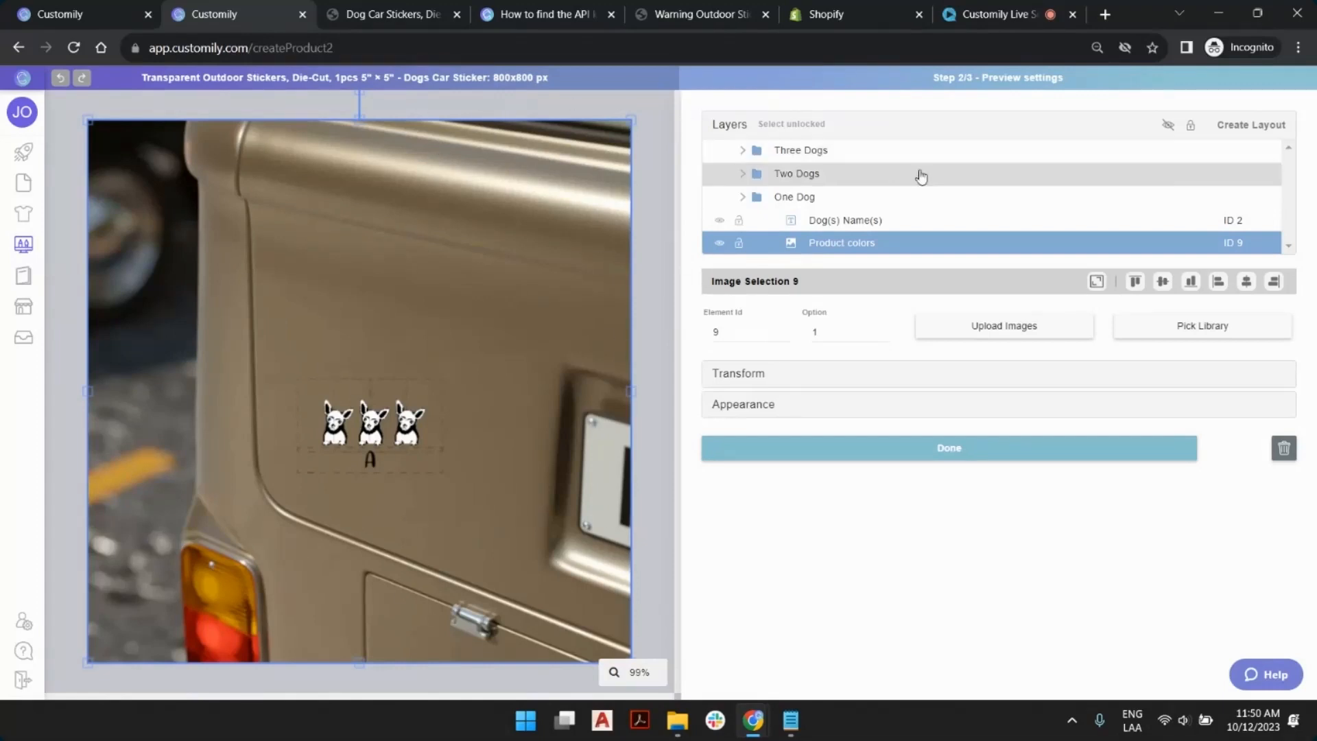
click(1019, 334)
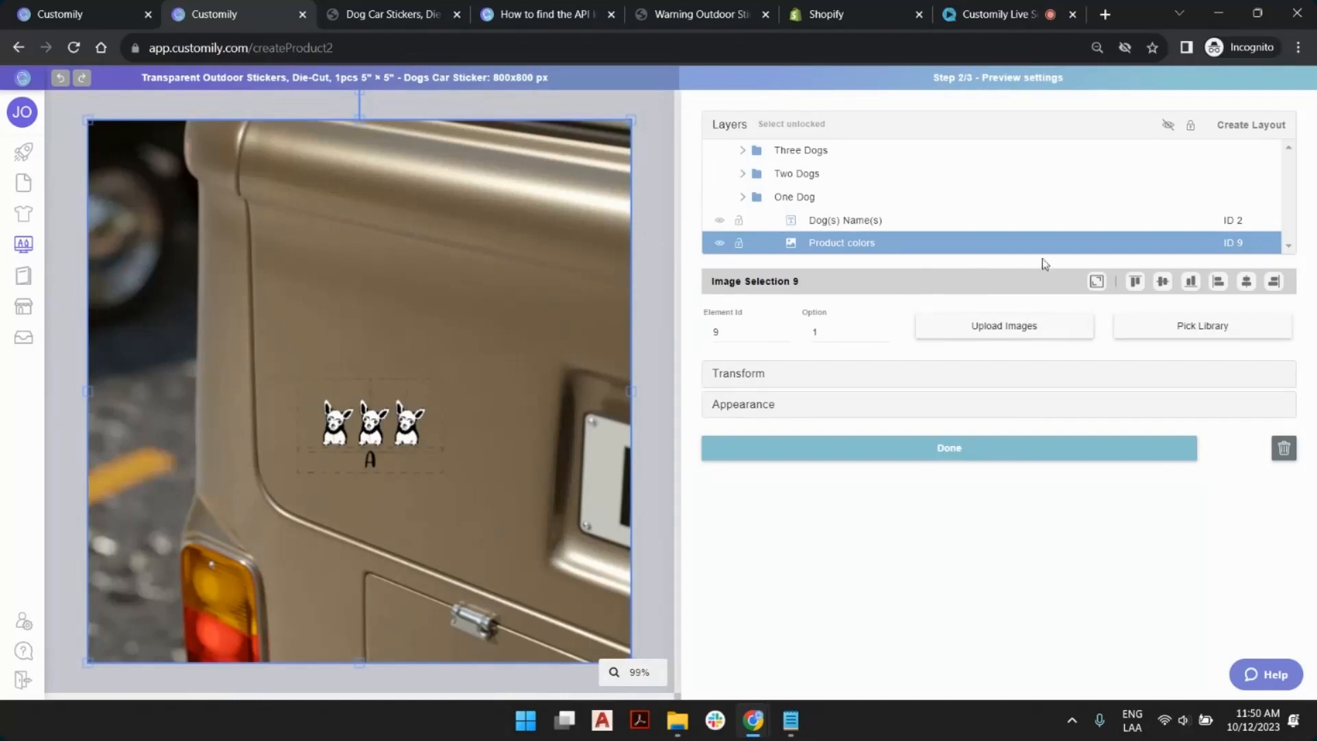
drag(984, 79, 1035, 77)
click(1020, 76)
Try a 20-degree horizontal skew on the Dog(s) Name(s) text in the preview, and set its vertical skew to 15 degrees.
scroll(325, 451, up, 10)
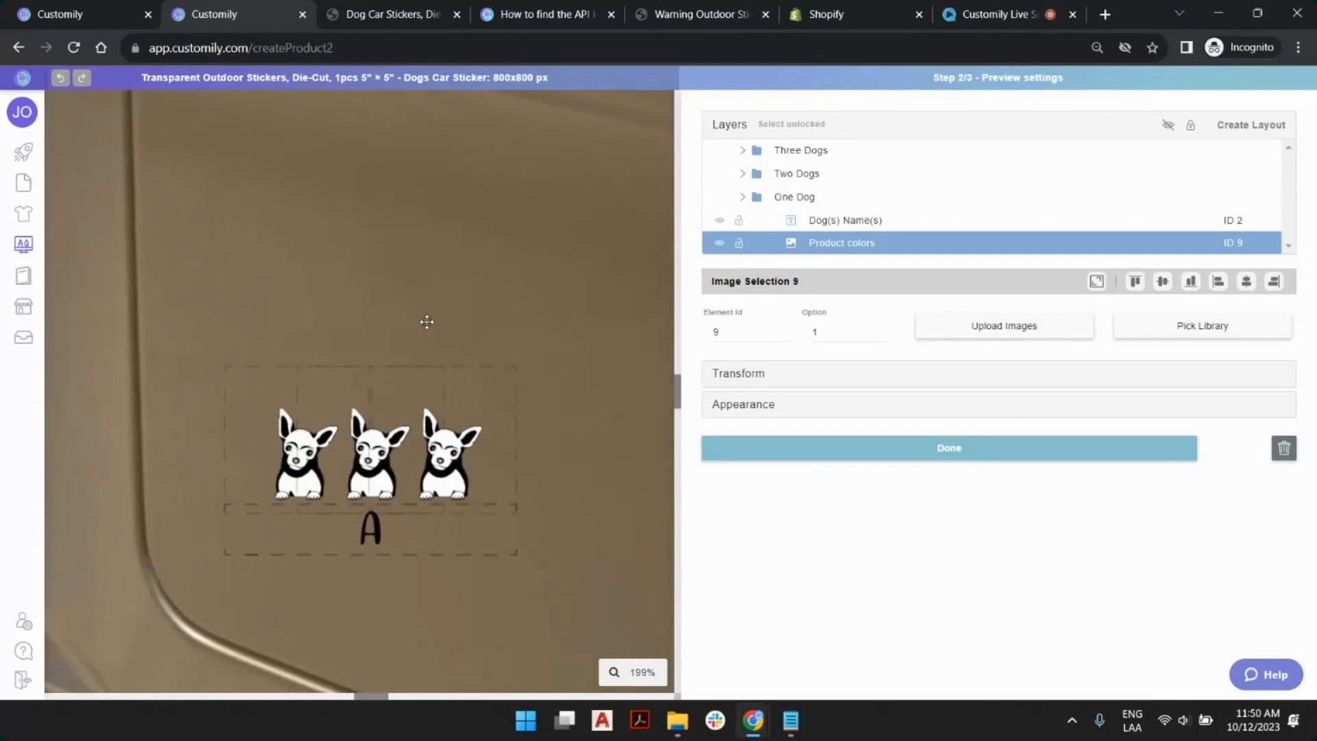
scroll(456, 376, up, 1)
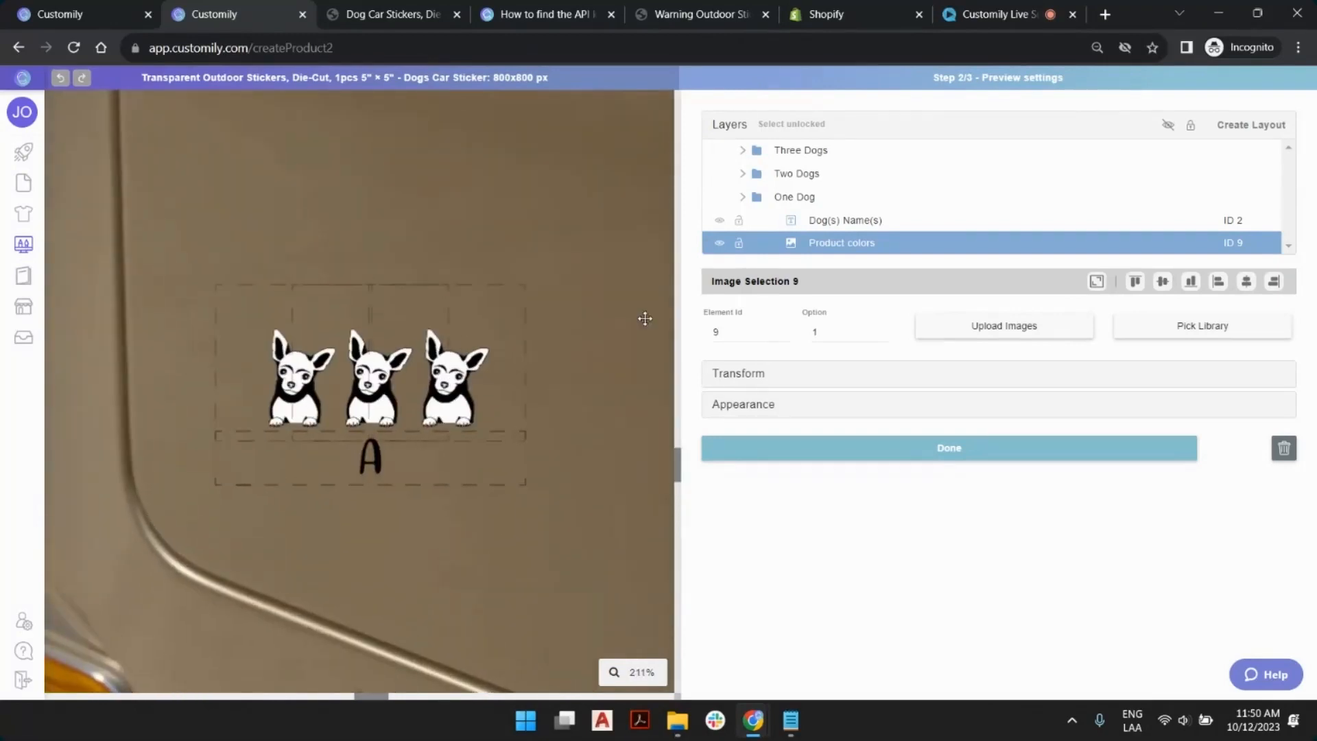
click(851, 220)
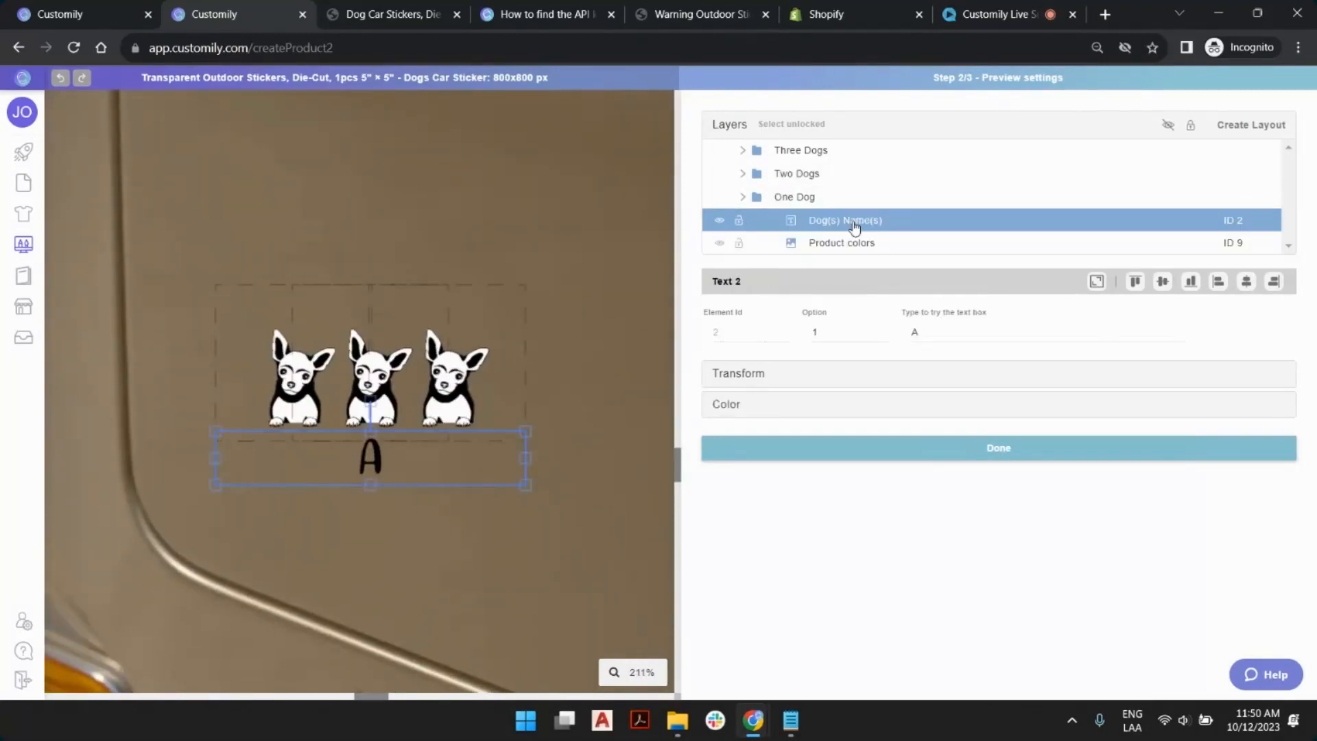
click(758, 374)
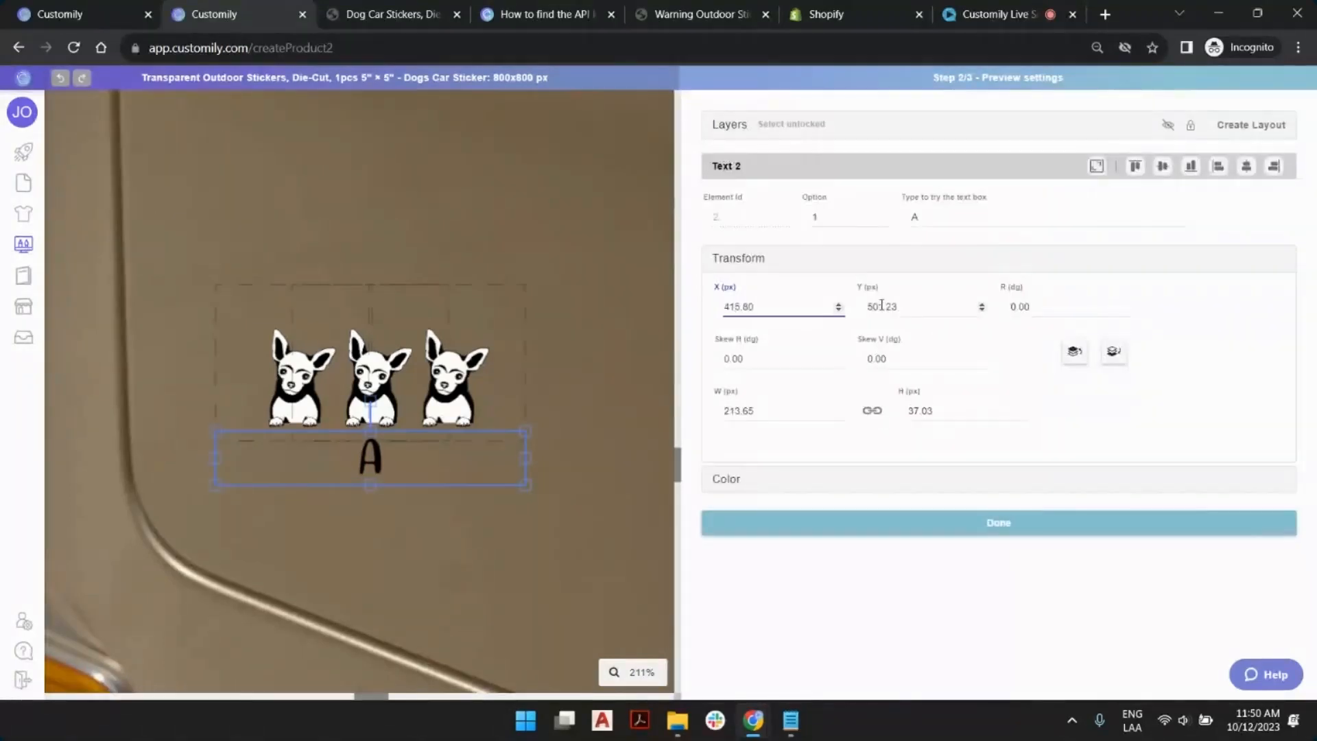
click(881, 307)
click(1019, 306)
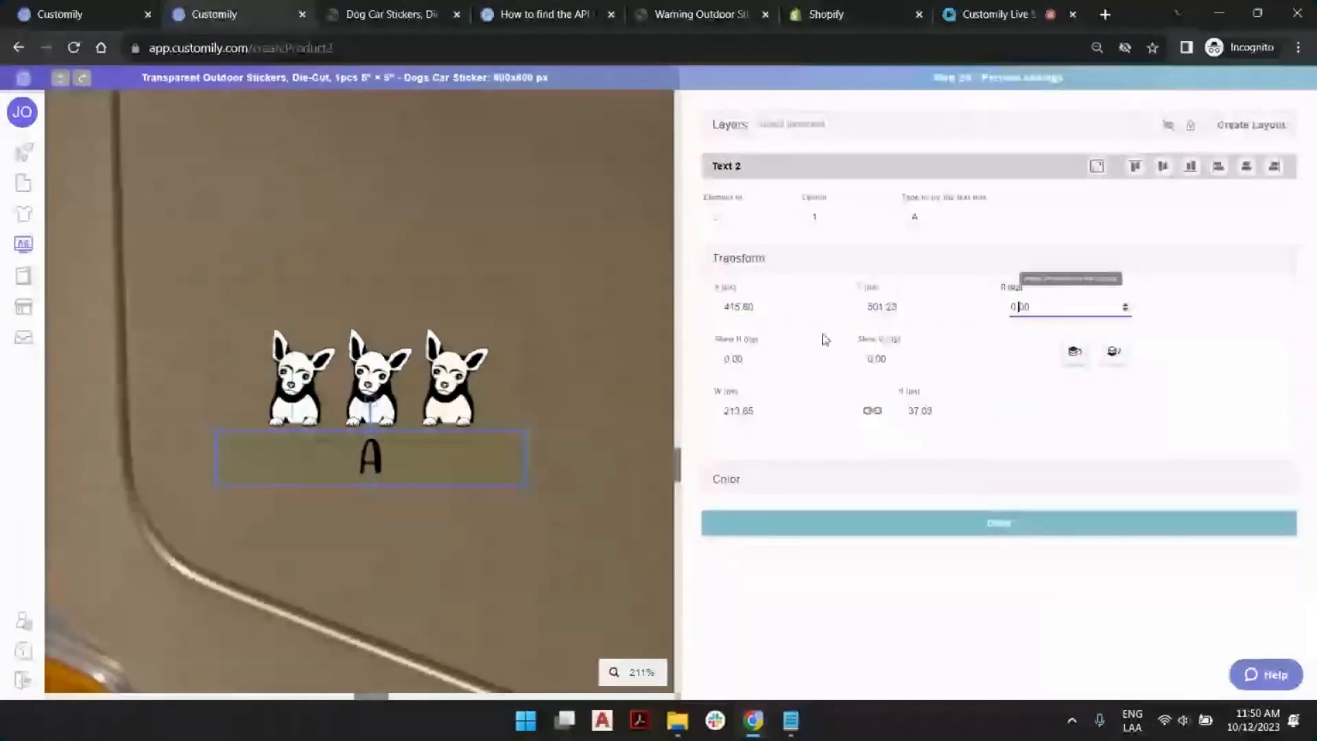
click(841, 357)
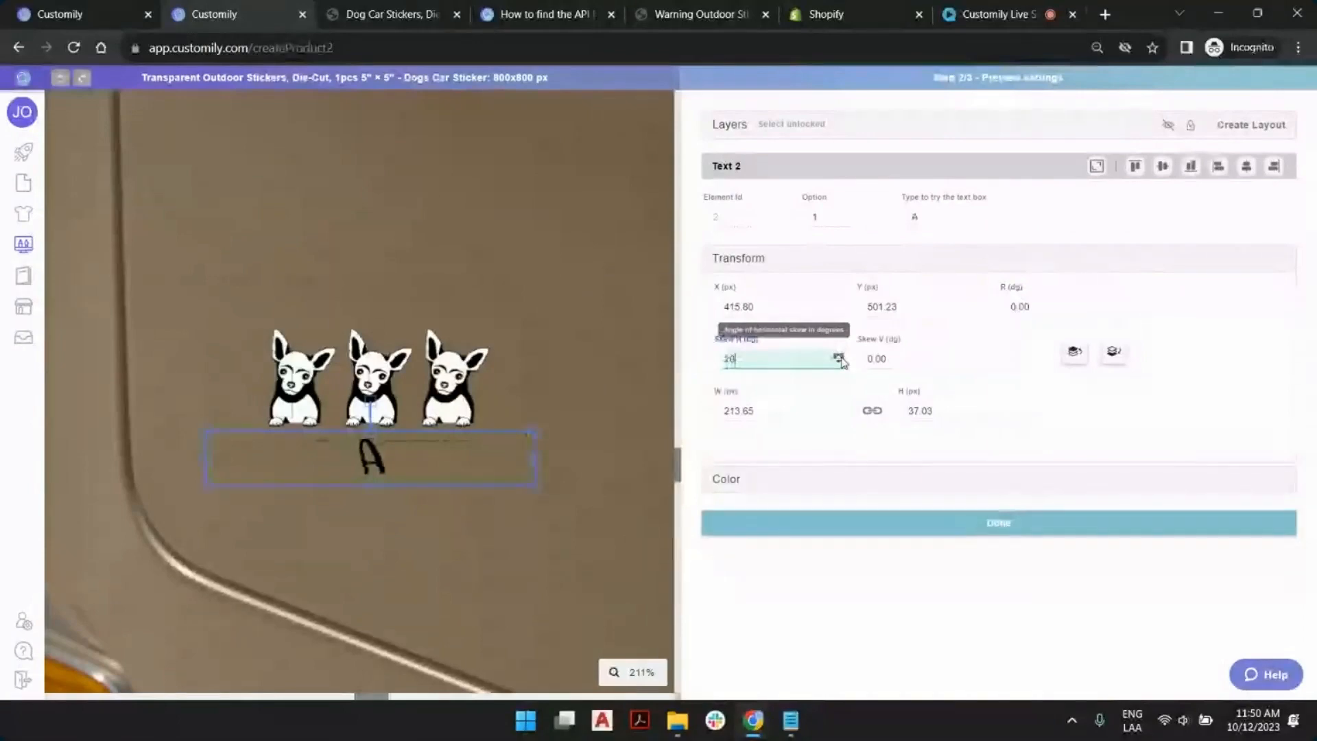
click(980, 357)
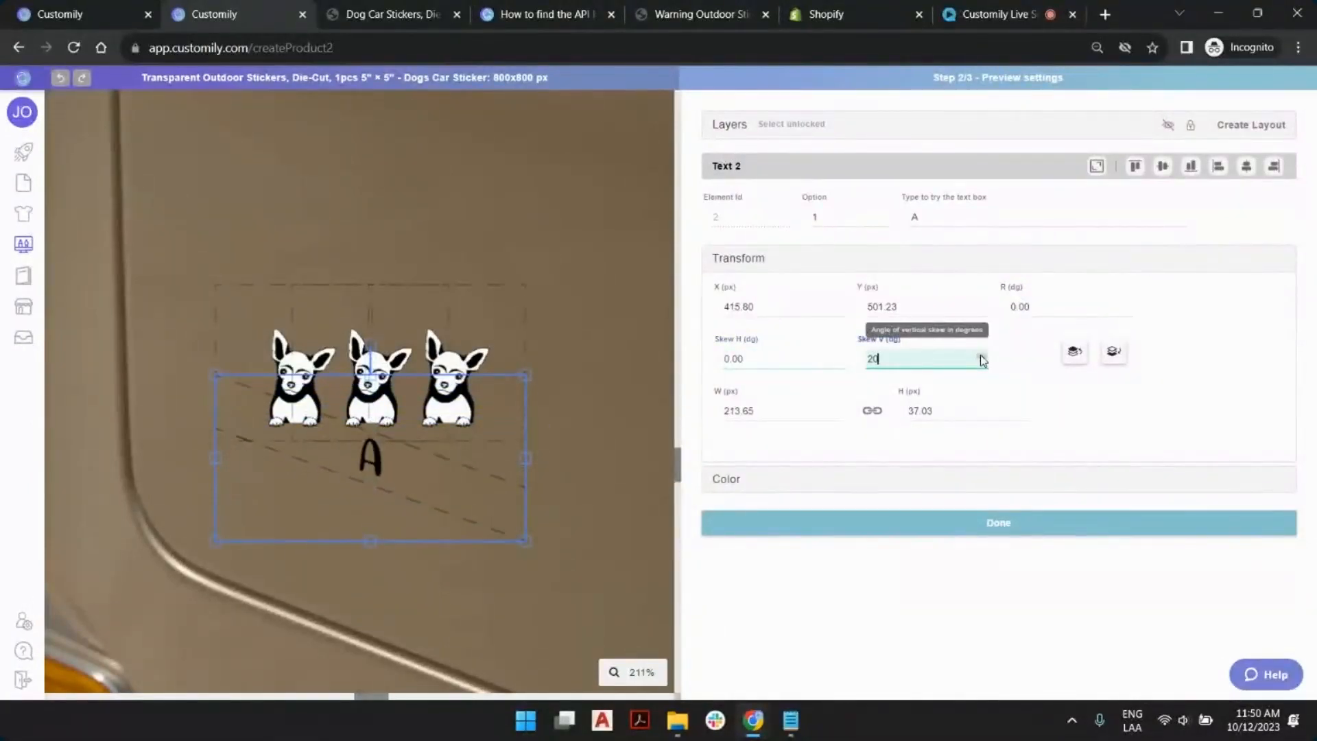
double_click(941, 358)
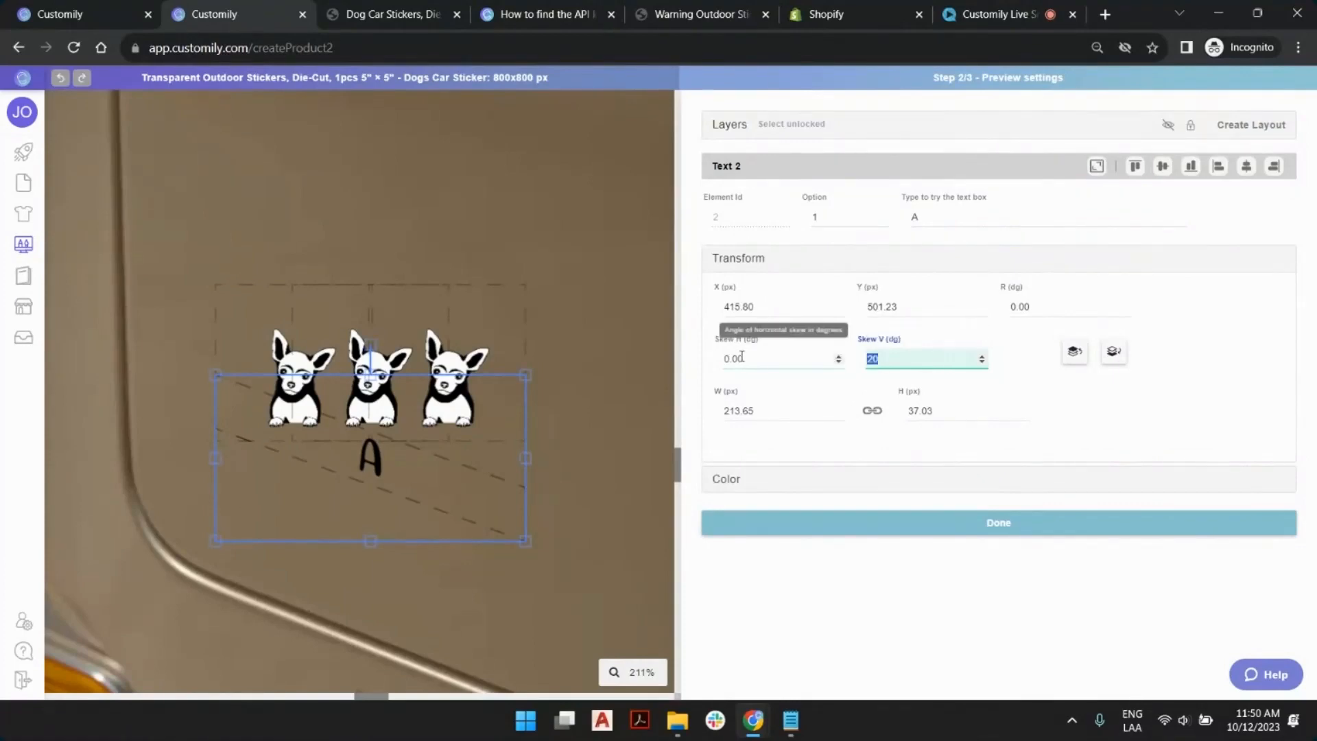
text(15)
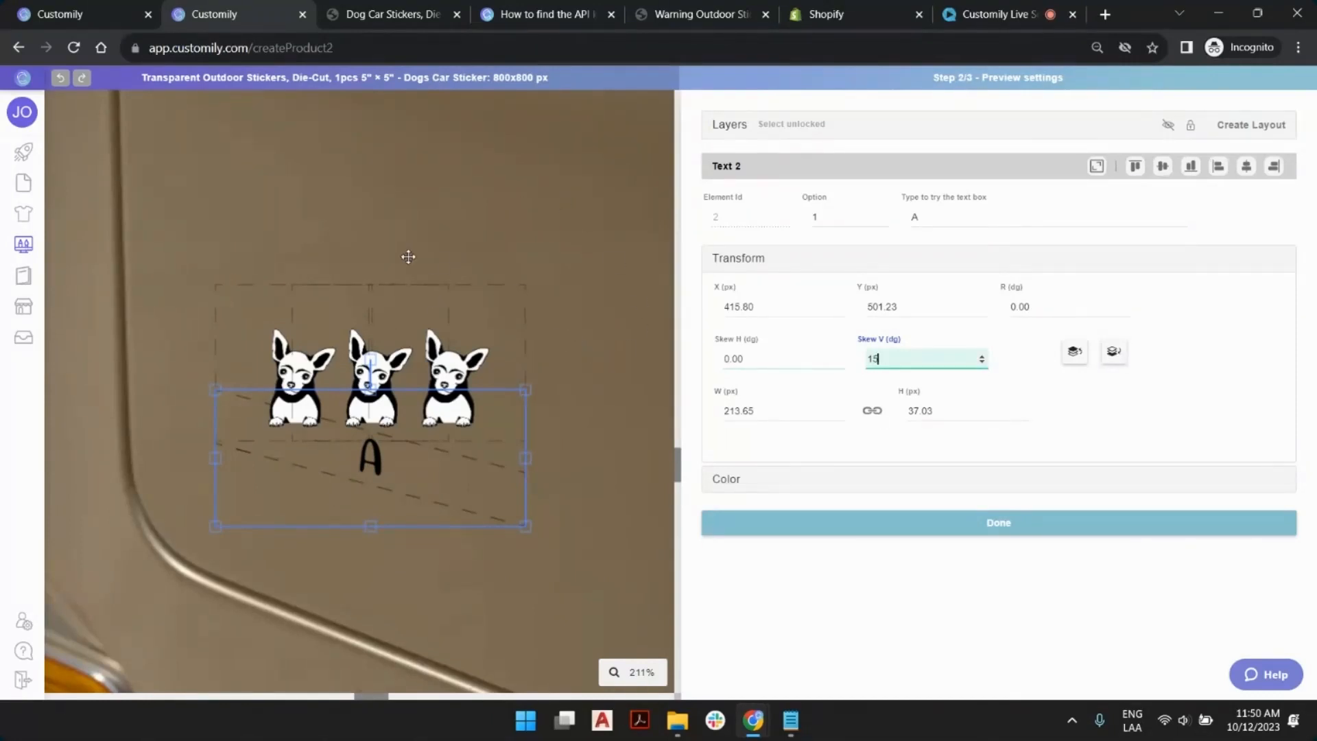
Set a 15-degree vertical skew on each of the three dog images and shift the outer two to follow the slant.
click(247, 310)
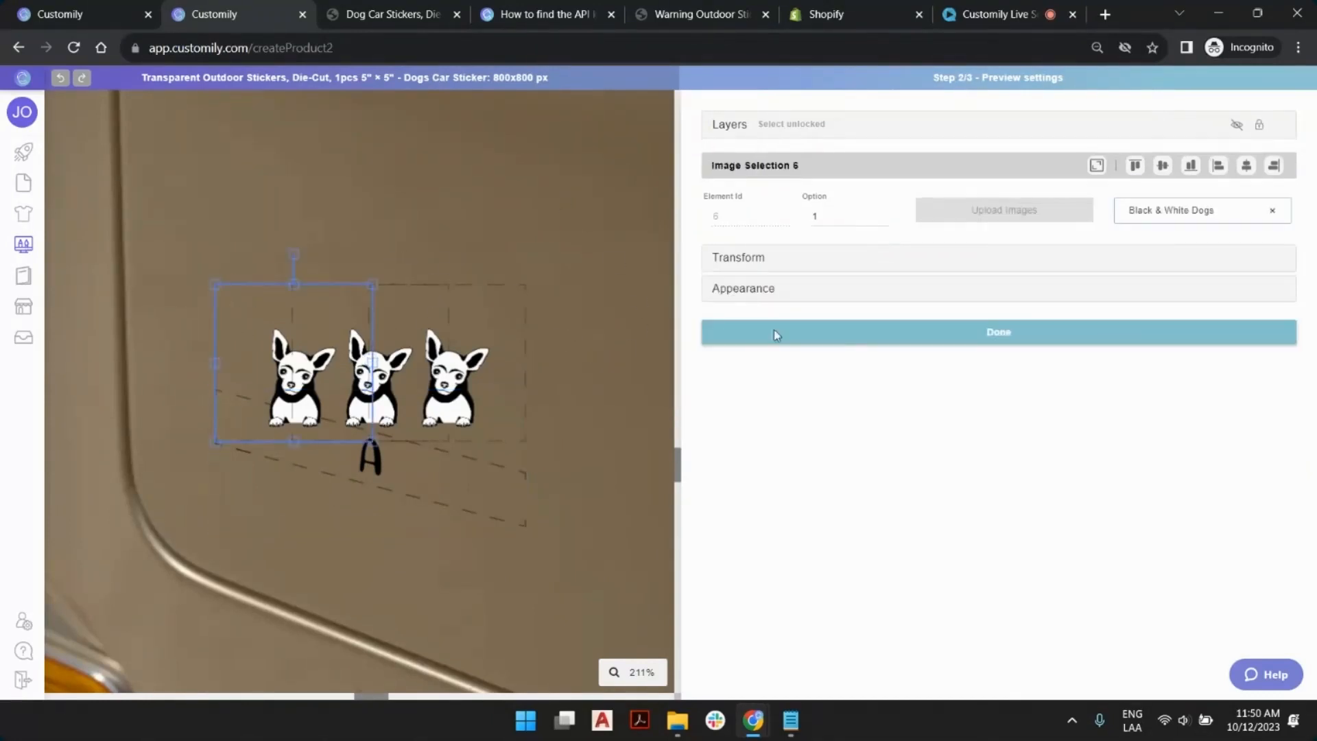
click(753, 259)
click(903, 353)
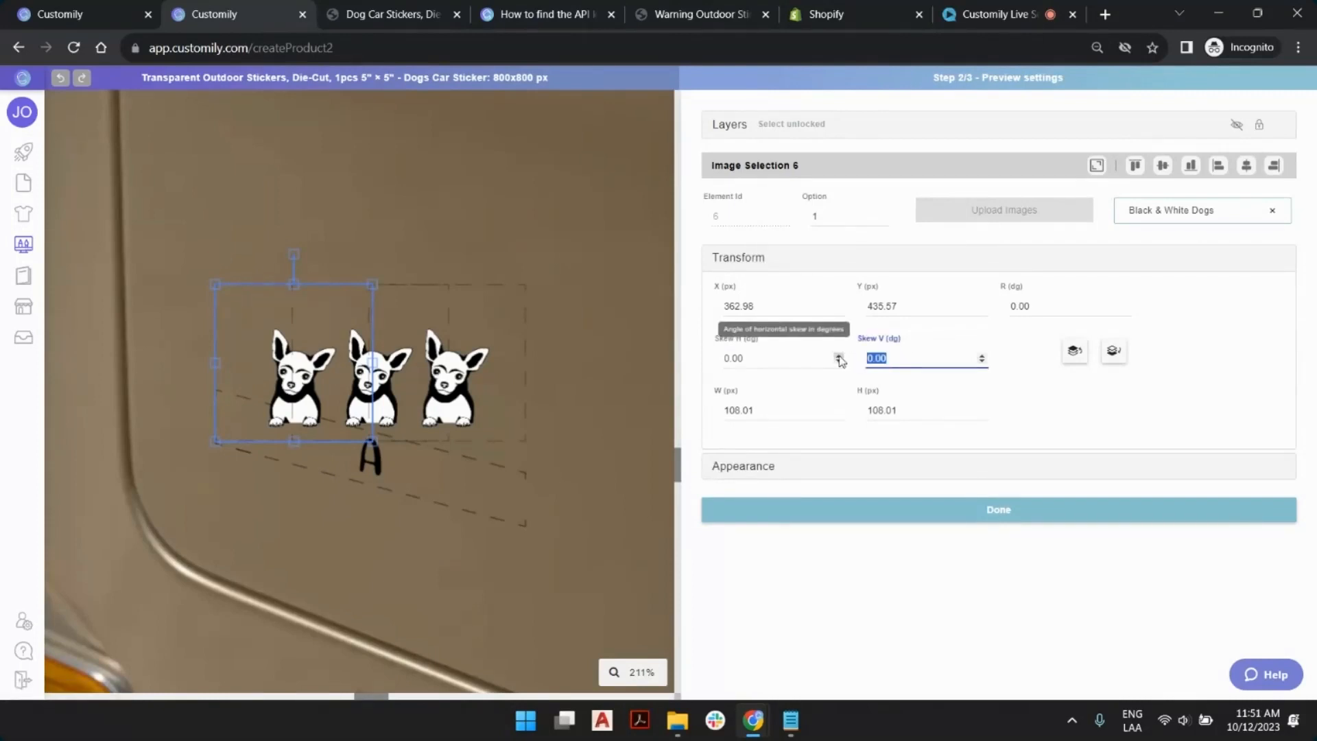
click(418, 295)
click(877, 356)
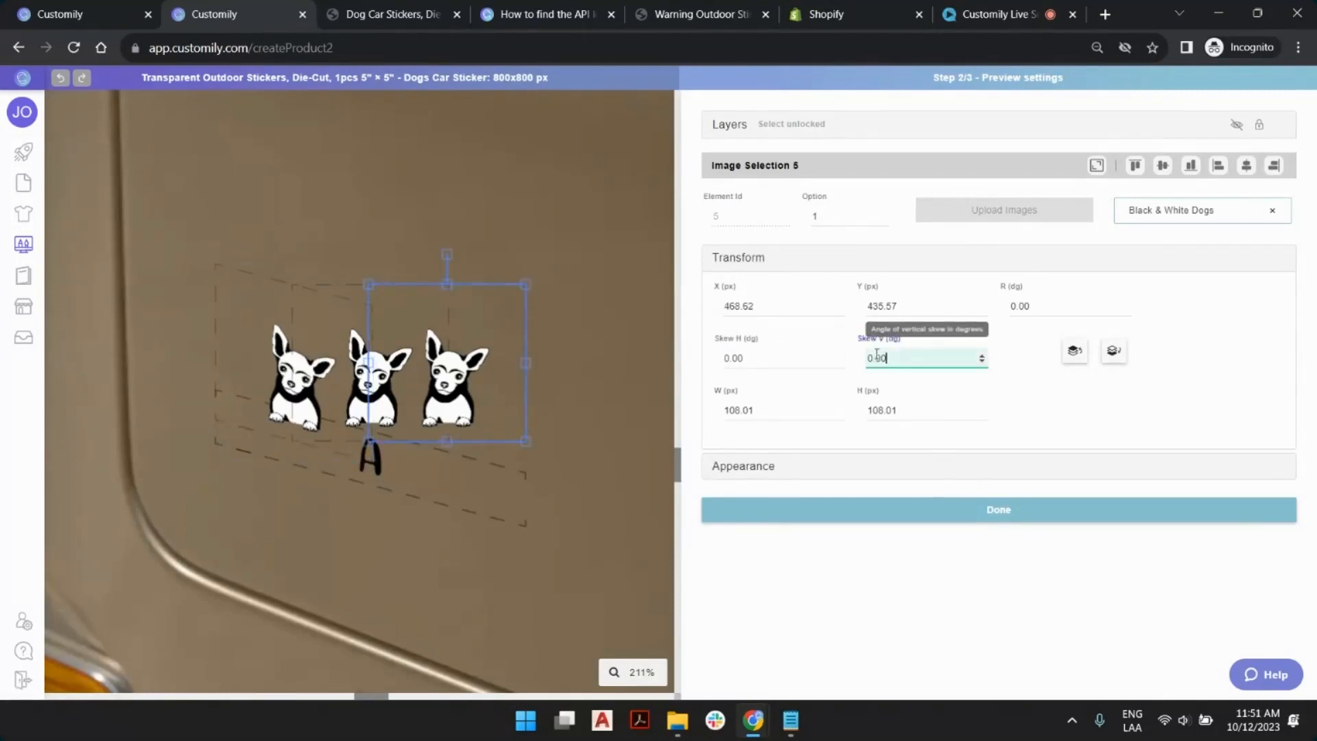
text(15)
drag(877, 355, 817, 360)
click(361, 286)
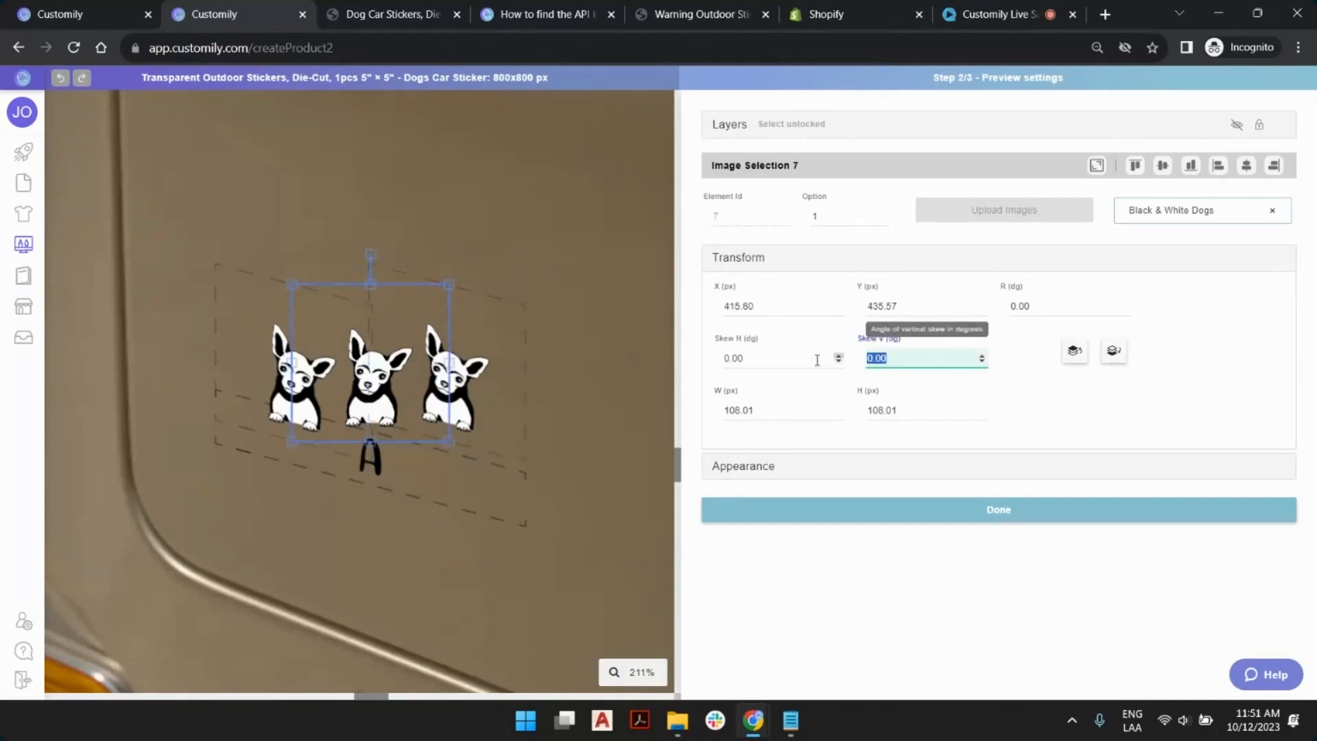
text(15)
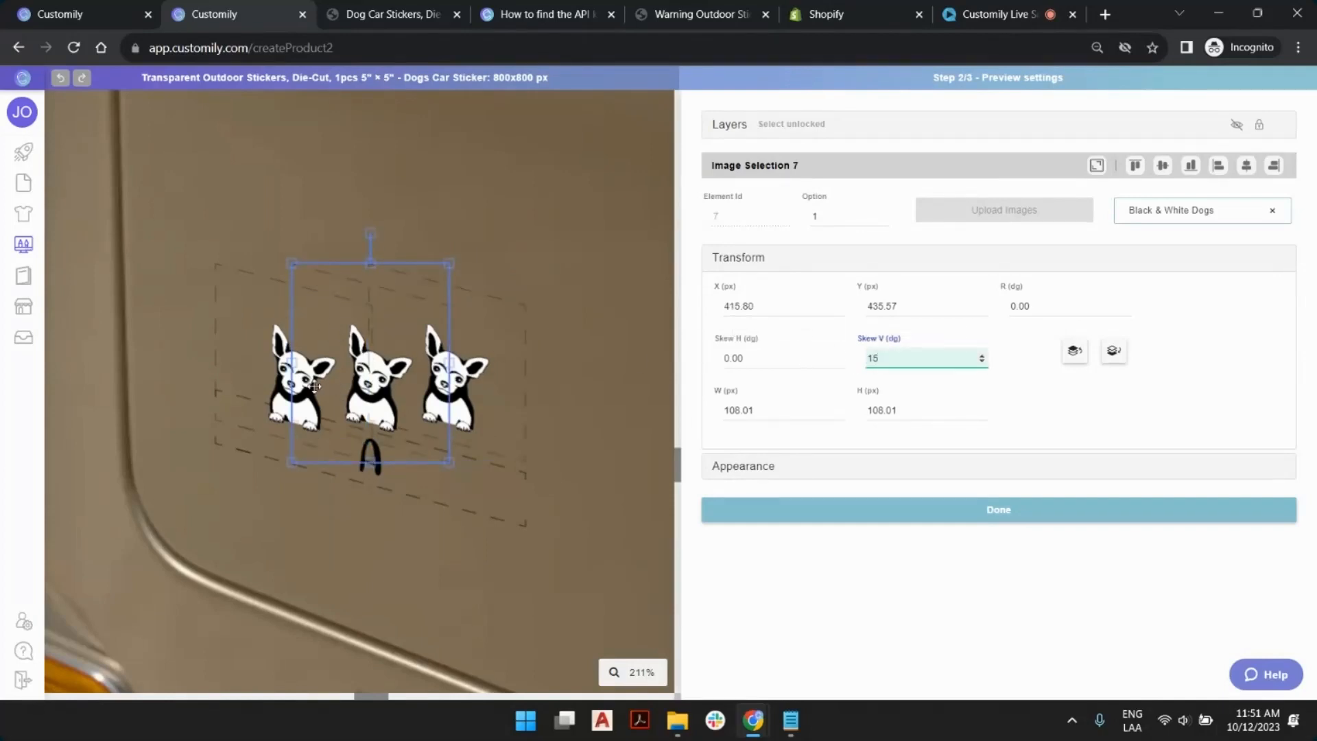
drag(273, 343, 277, 327)
drag(474, 358, 470, 378)
Show the One Dog layout and set its dog image's vertical skew to 15 degrees.
click(729, 125)
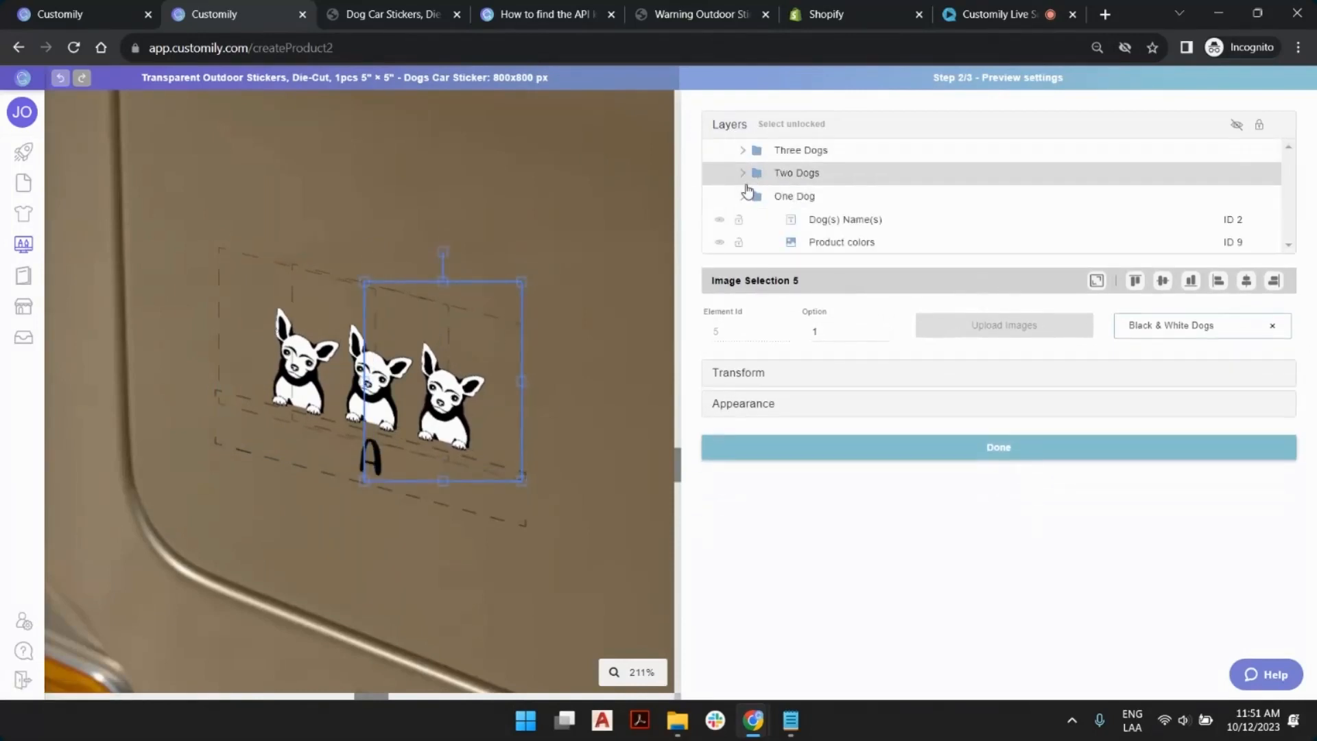
click(794, 196)
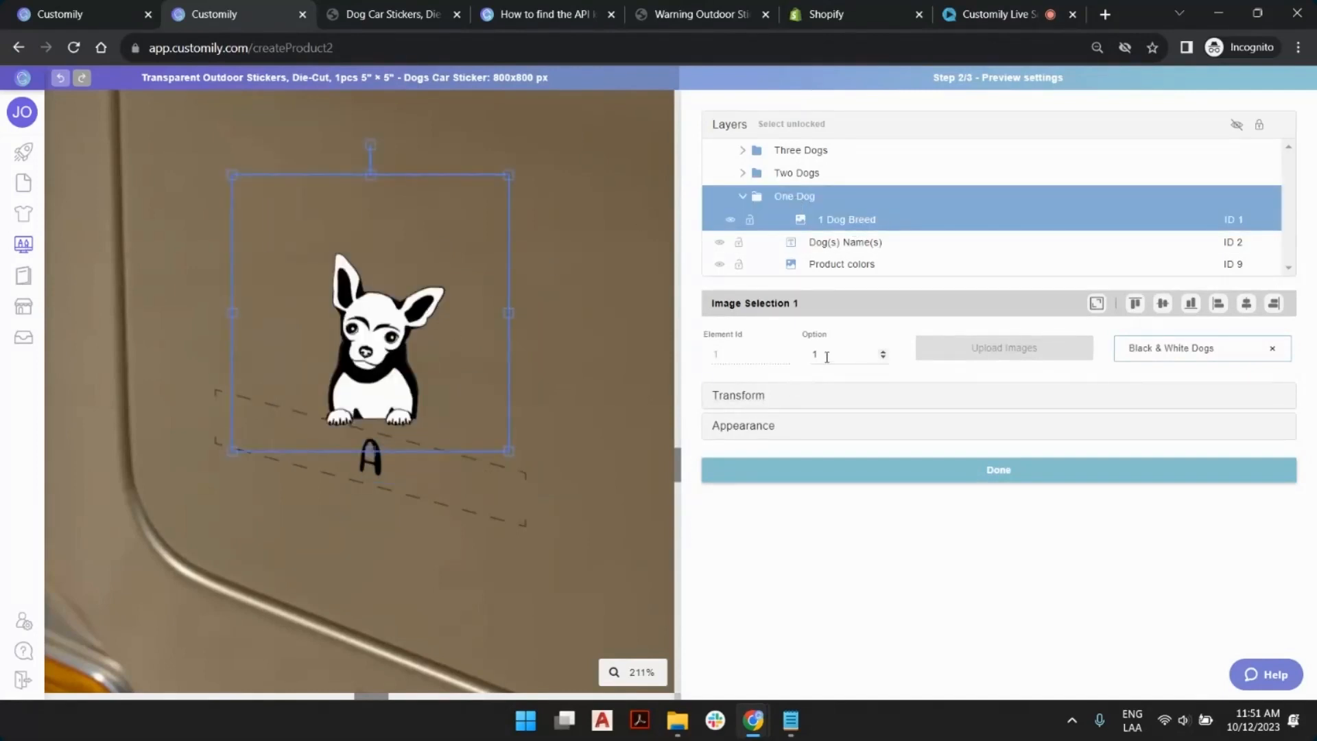
click(790, 396)
click(899, 358)
text(15)
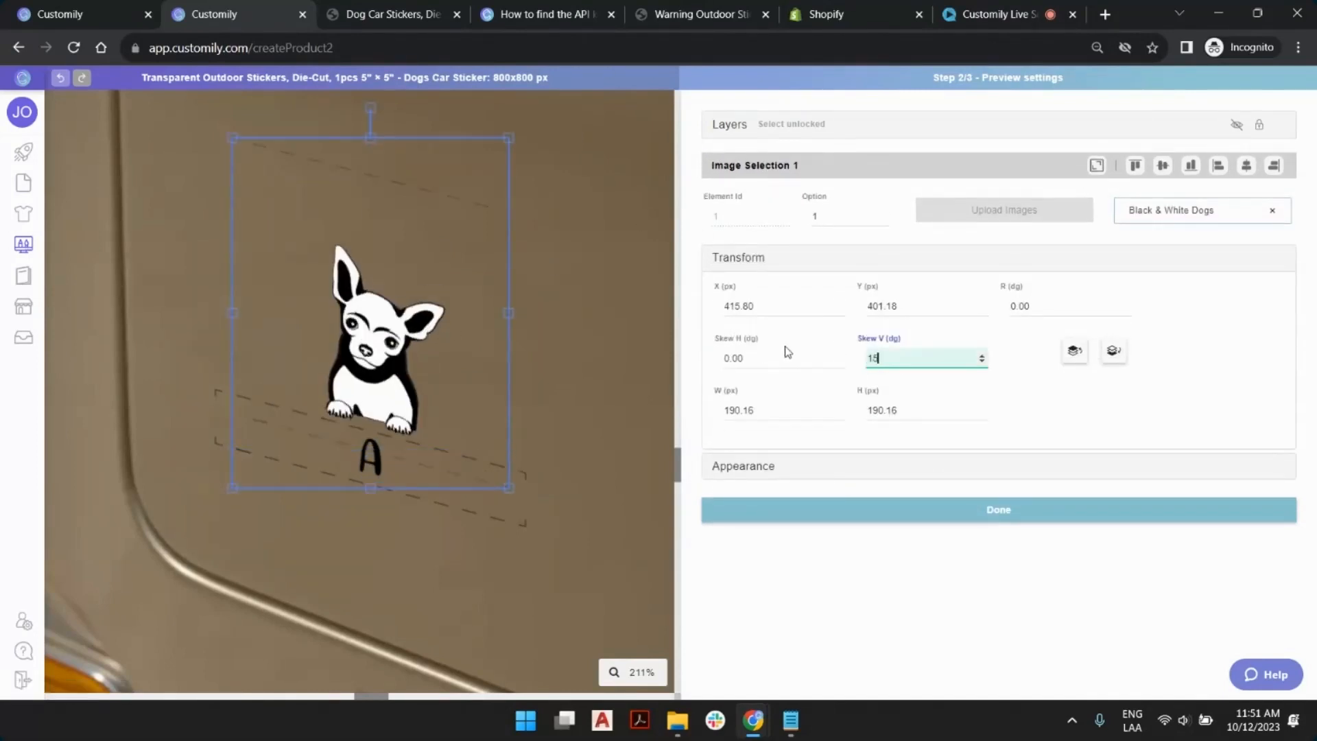
Show the Two Dogs layout, skew both dog images vertically by 15 degrees and align them along the slanted text box.
click(727, 125)
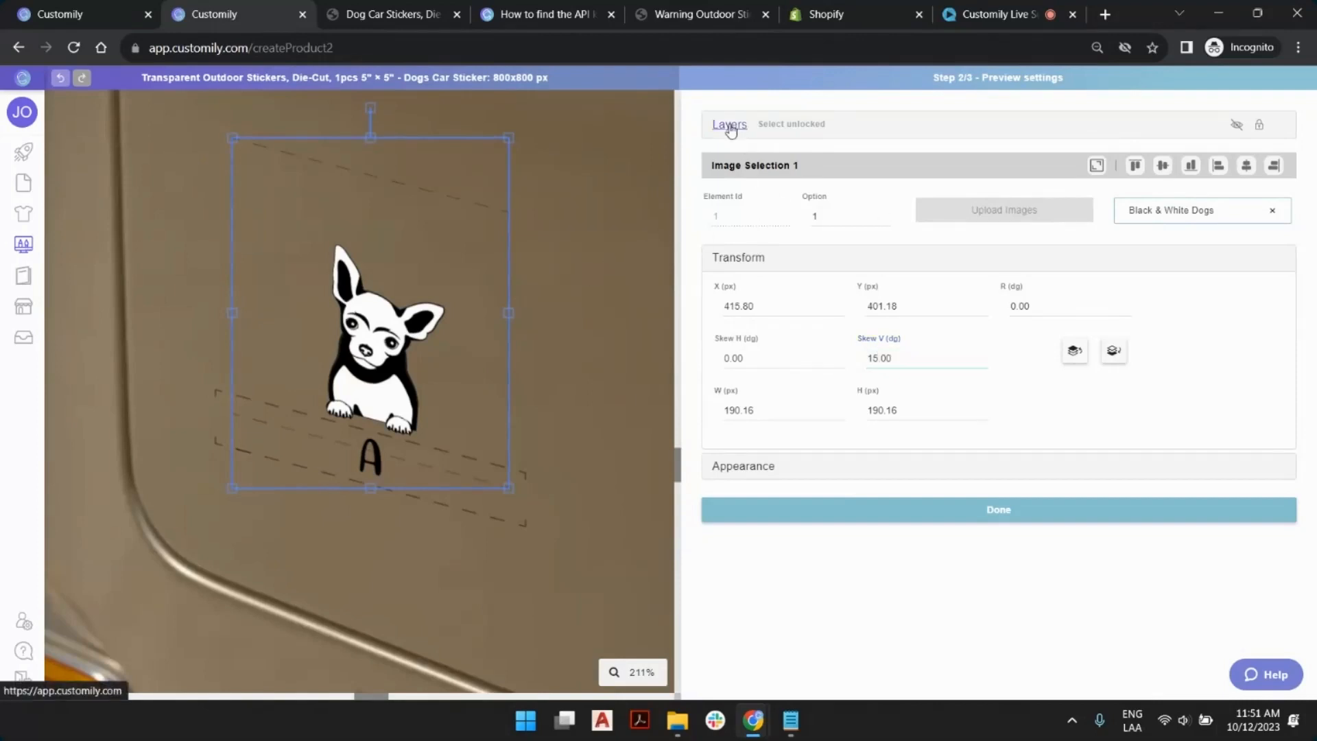
click(797, 174)
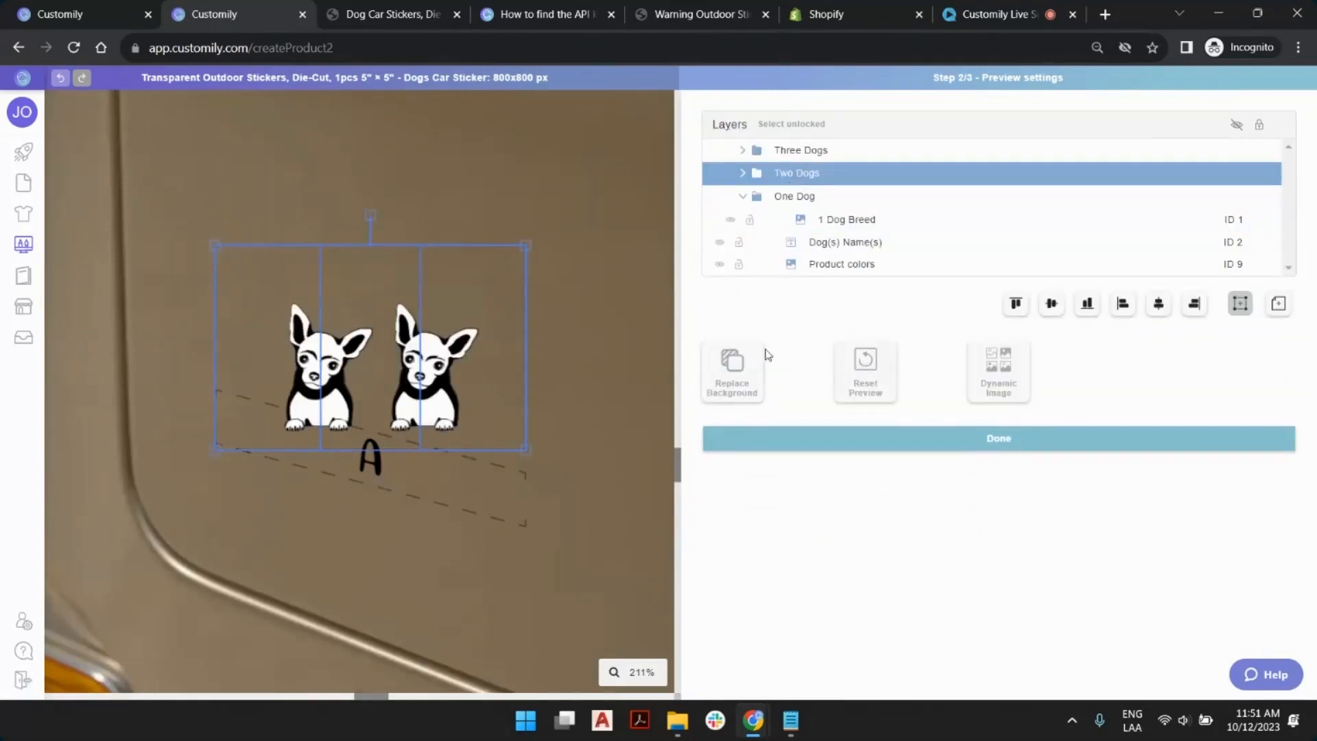
click(354, 263)
click(787, 394)
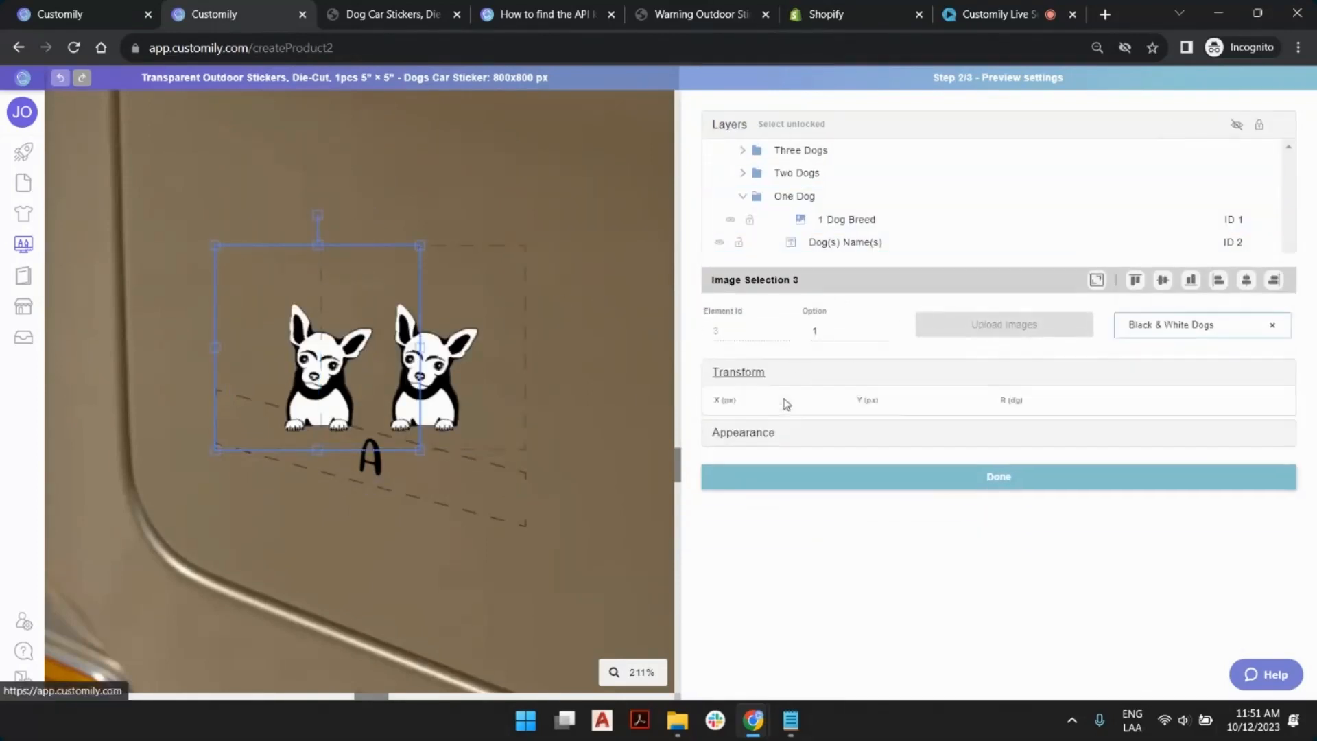
drag(887, 358, 764, 348)
text(15)
click(489, 295)
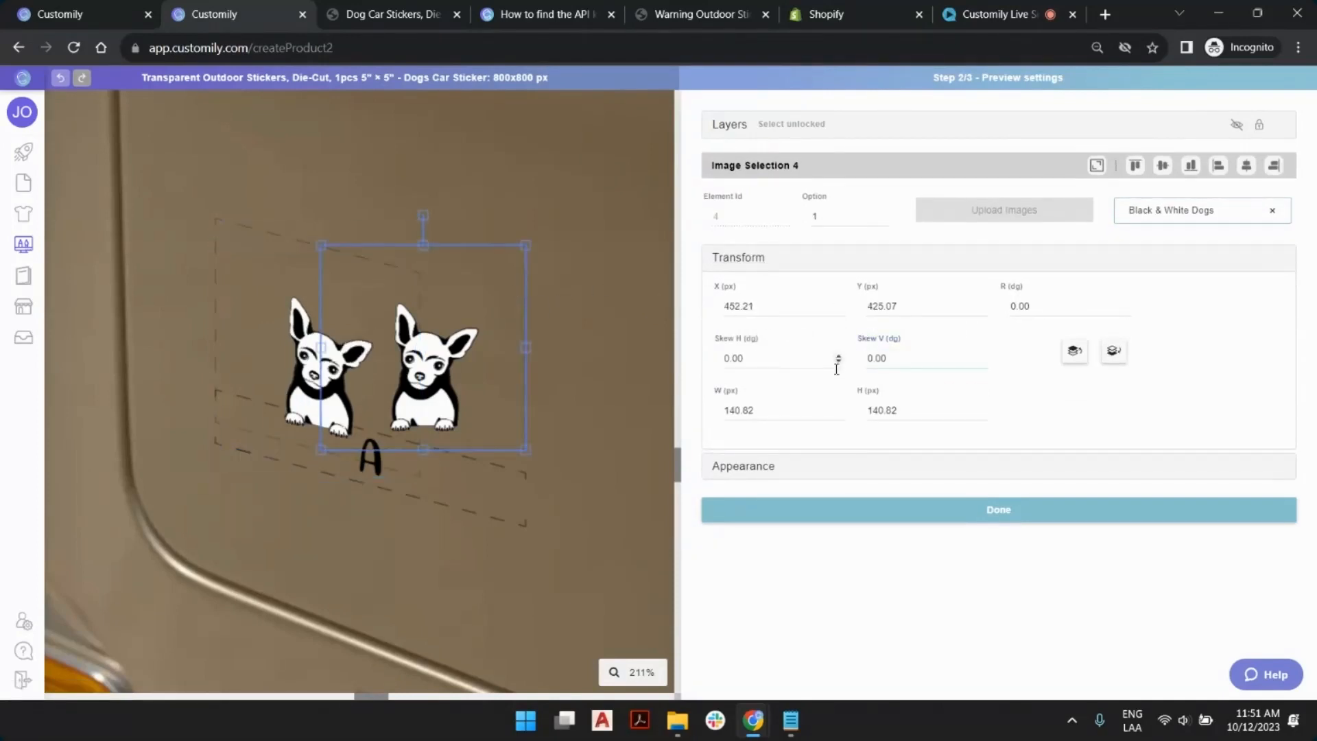
drag(896, 364, 780, 357)
text(15)
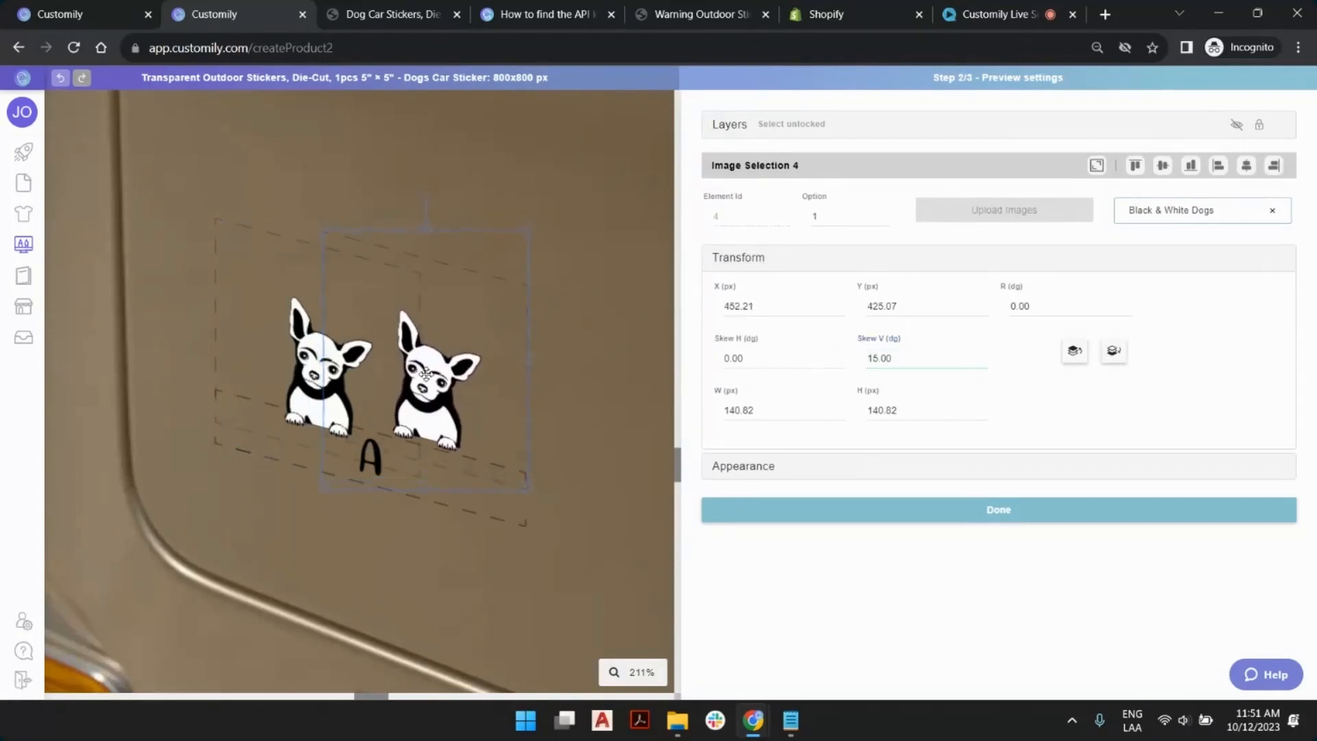
drag(330, 371, 289, 338)
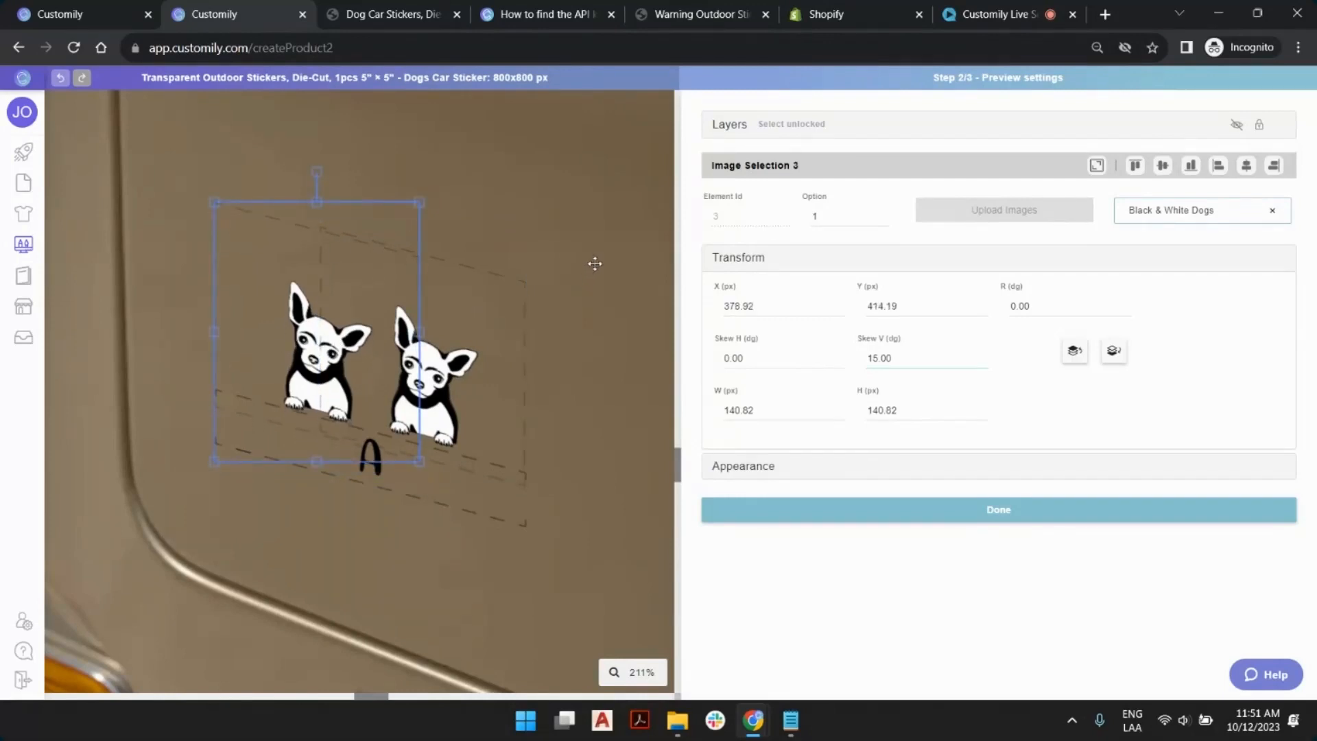
Show the Three Dogs layout again, finish the preview settings and continue to the template review.
click(611, 238)
scroll(464, 365, down, 5)
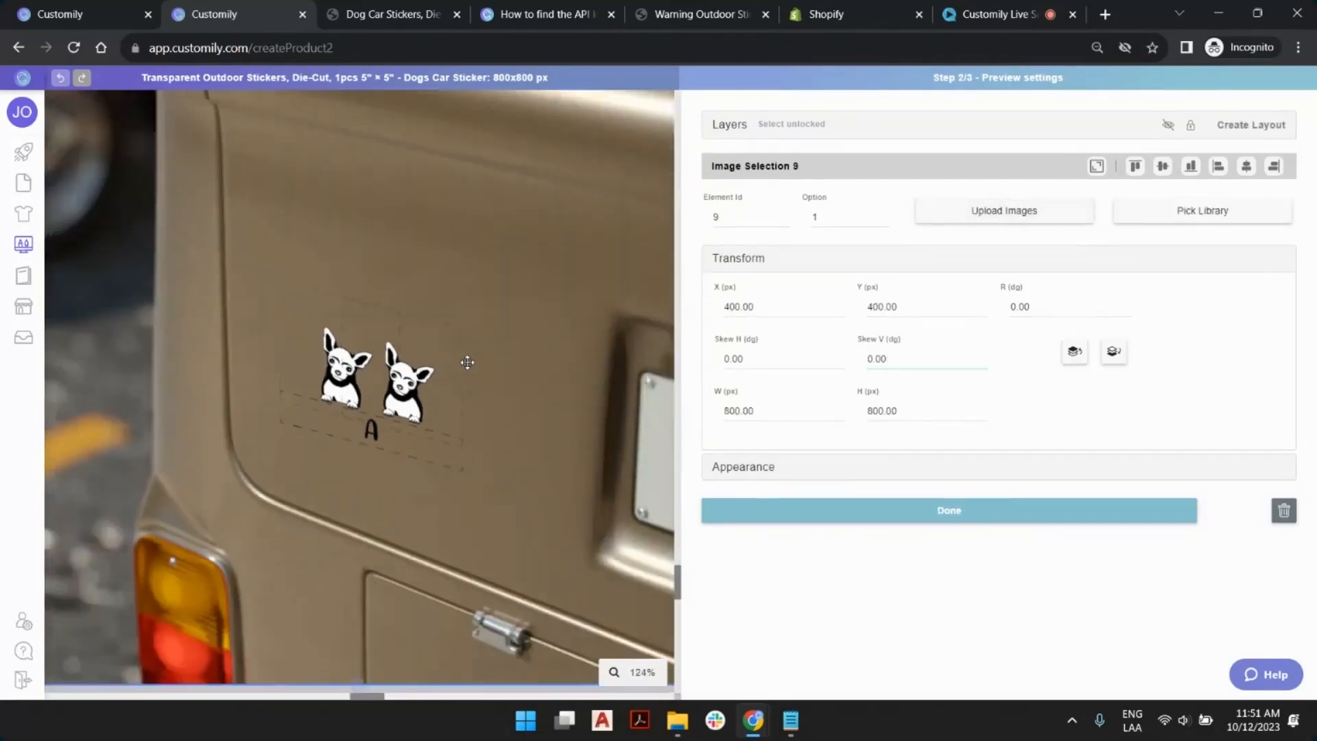
scroll(394, 380, up, 2)
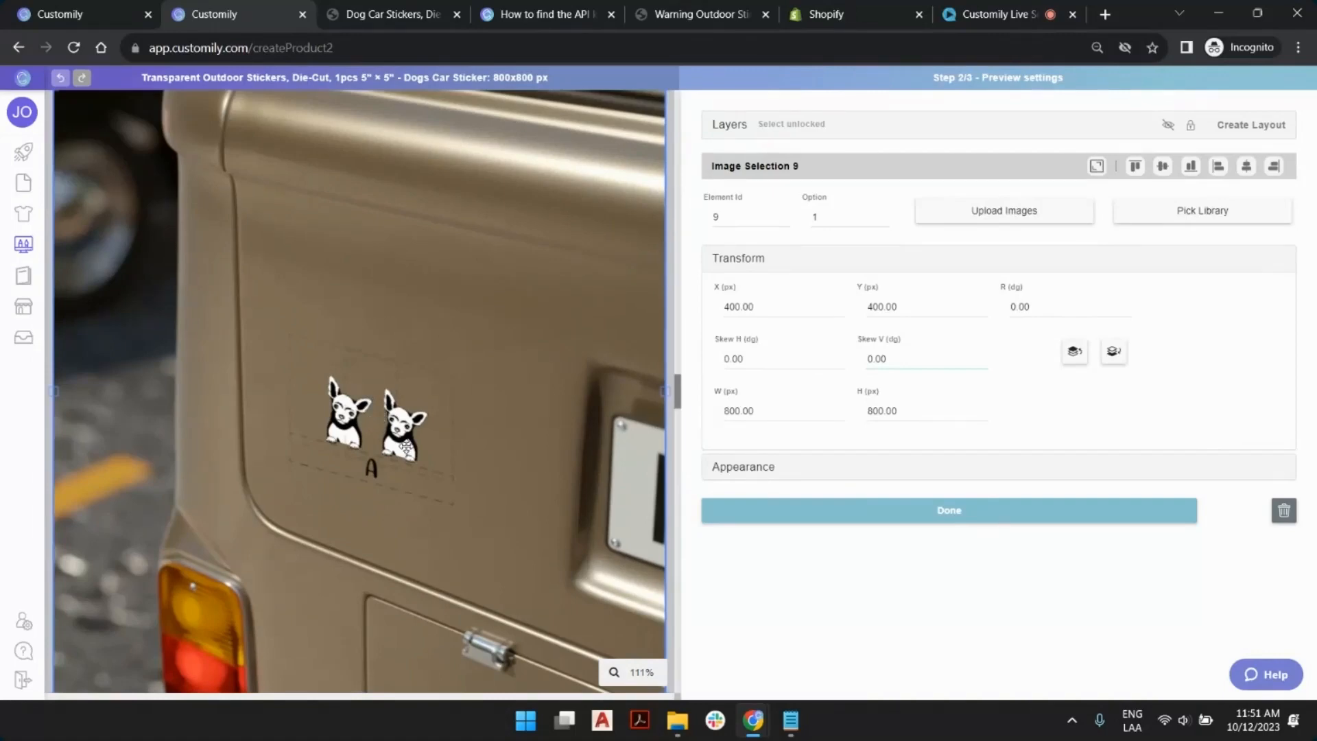
drag(985, 81, 1012, 81)
click(1018, 80)
click(741, 131)
click(811, 149)
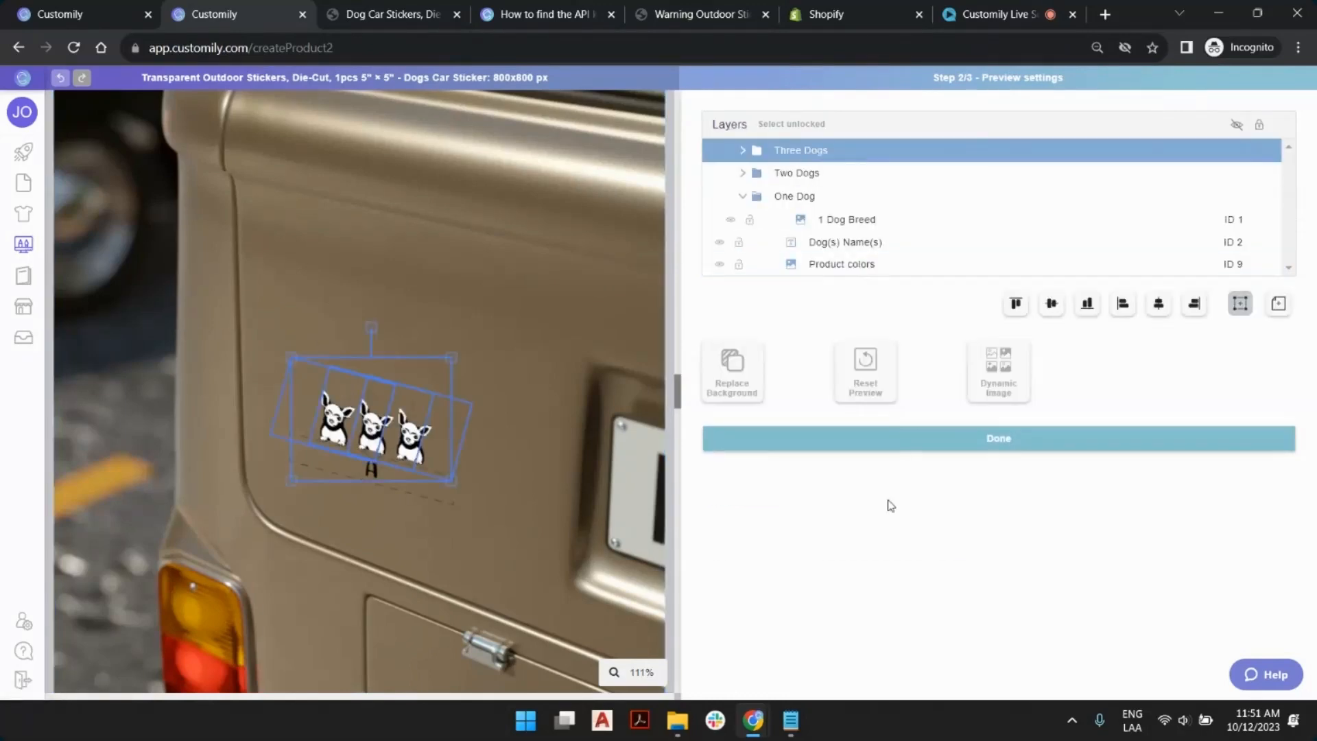
click(590, 333)
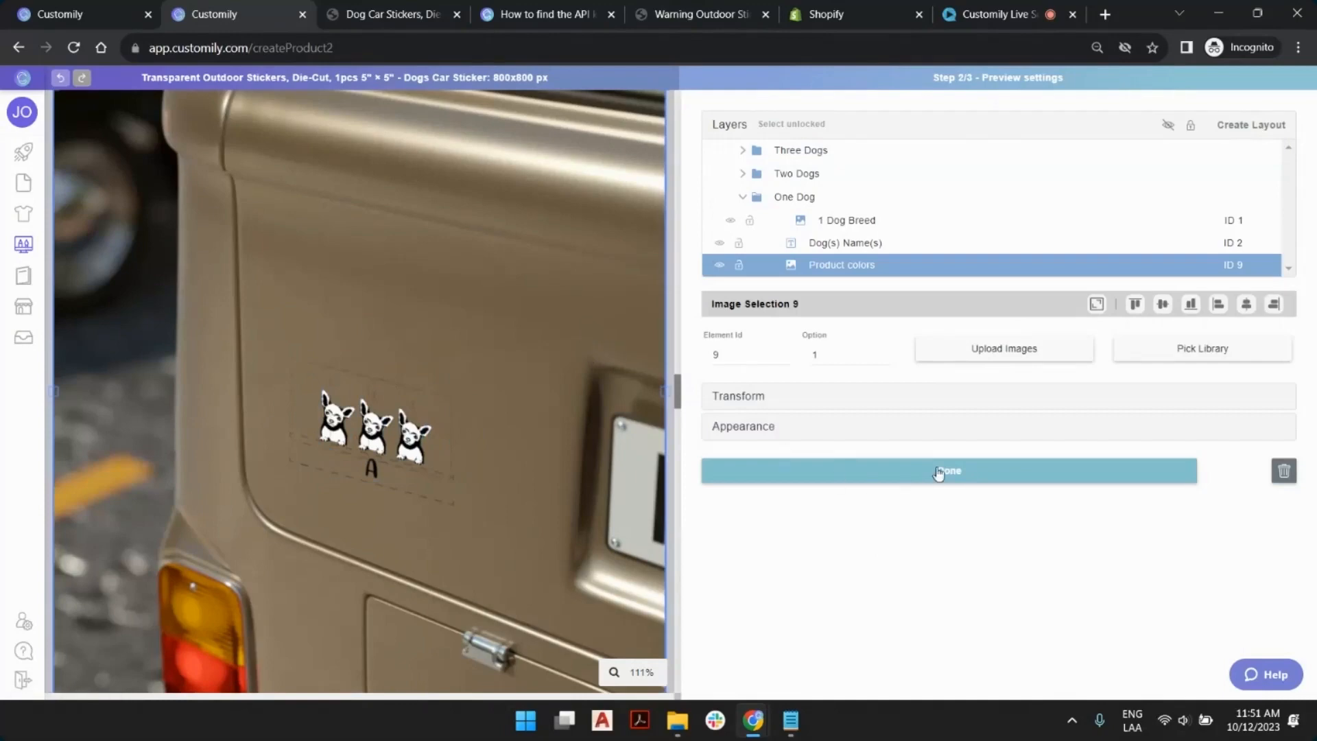
click(957, 474)
click(987, 385)
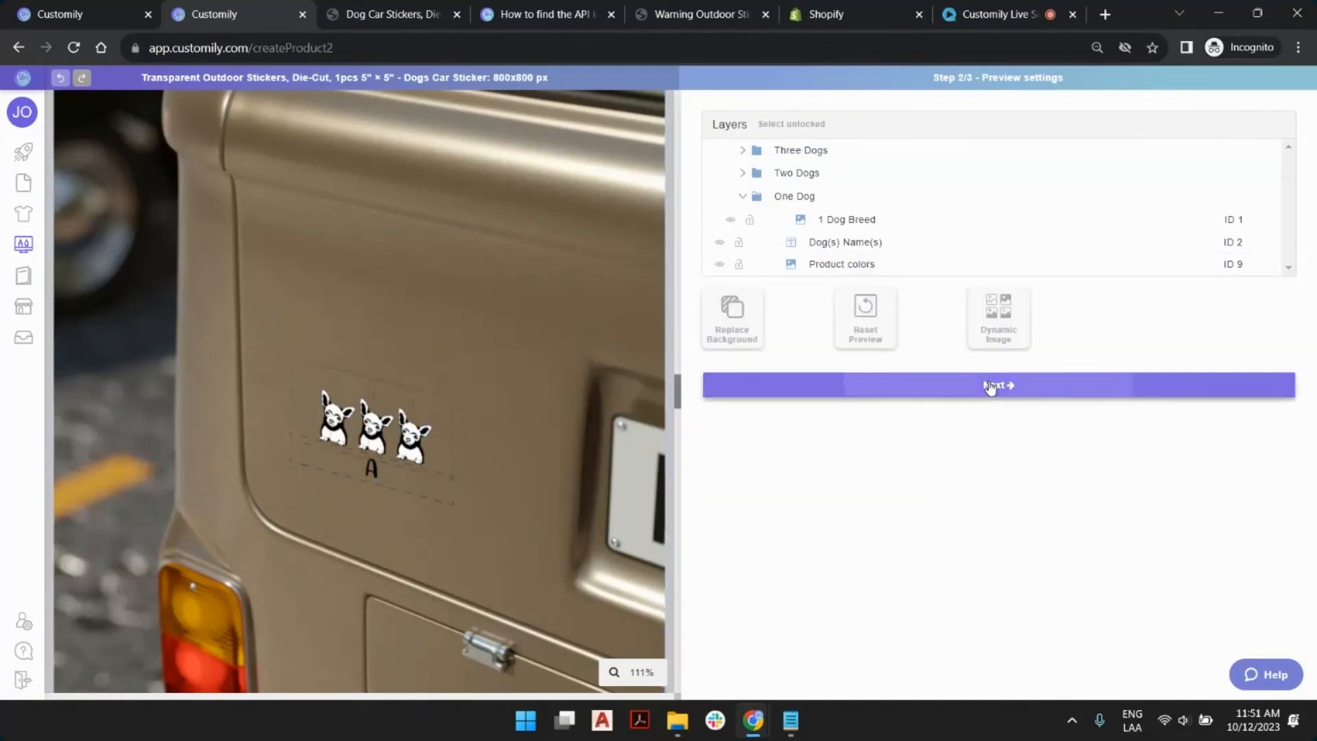
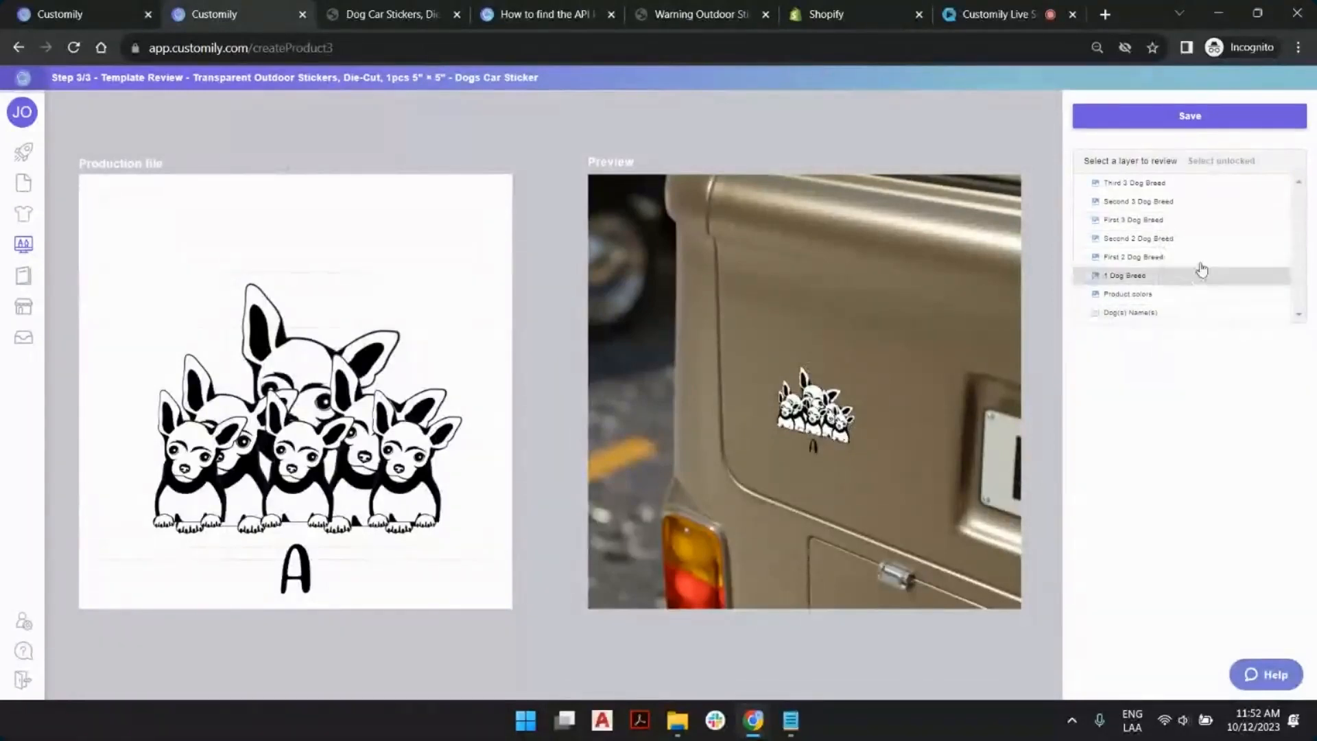
Set the 1 Dog Breed layer's image option to 4 in the template review.
click(1143, 278)
click(1288, 359)
click(1288, 359)
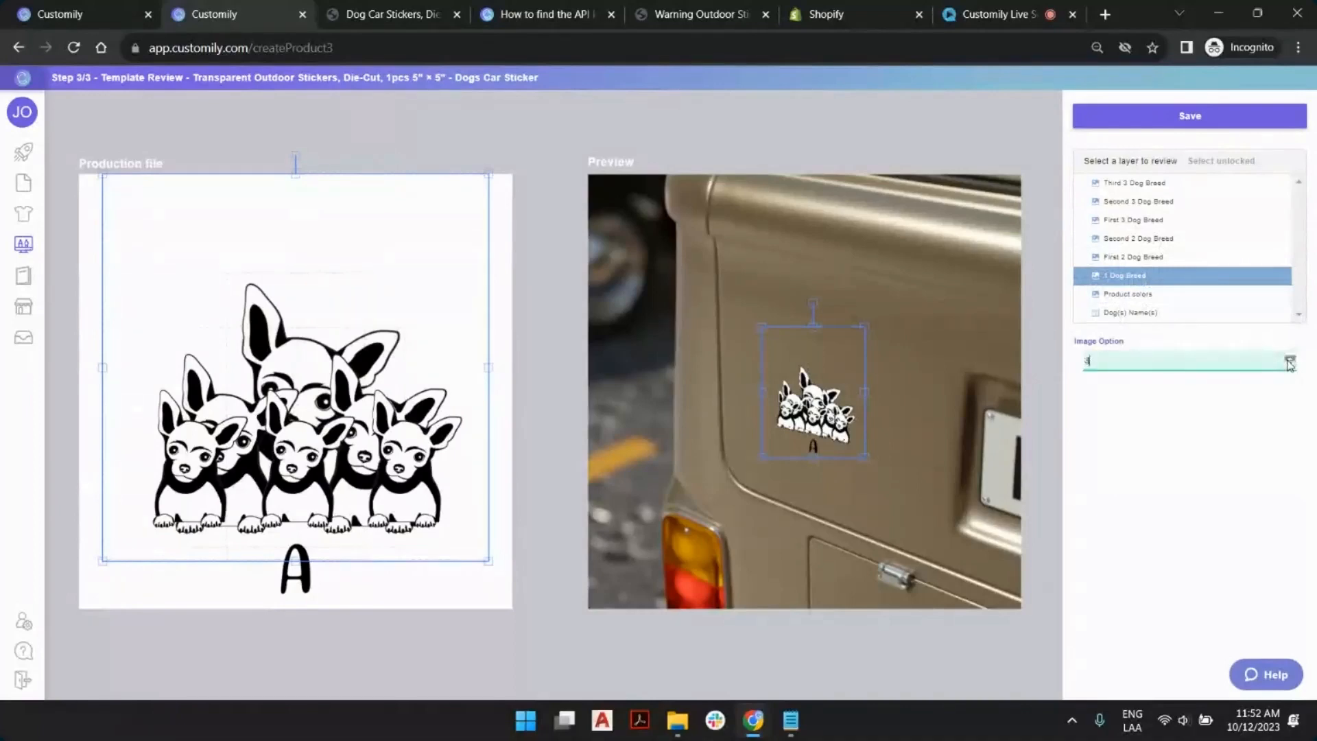
click(1288, 360)
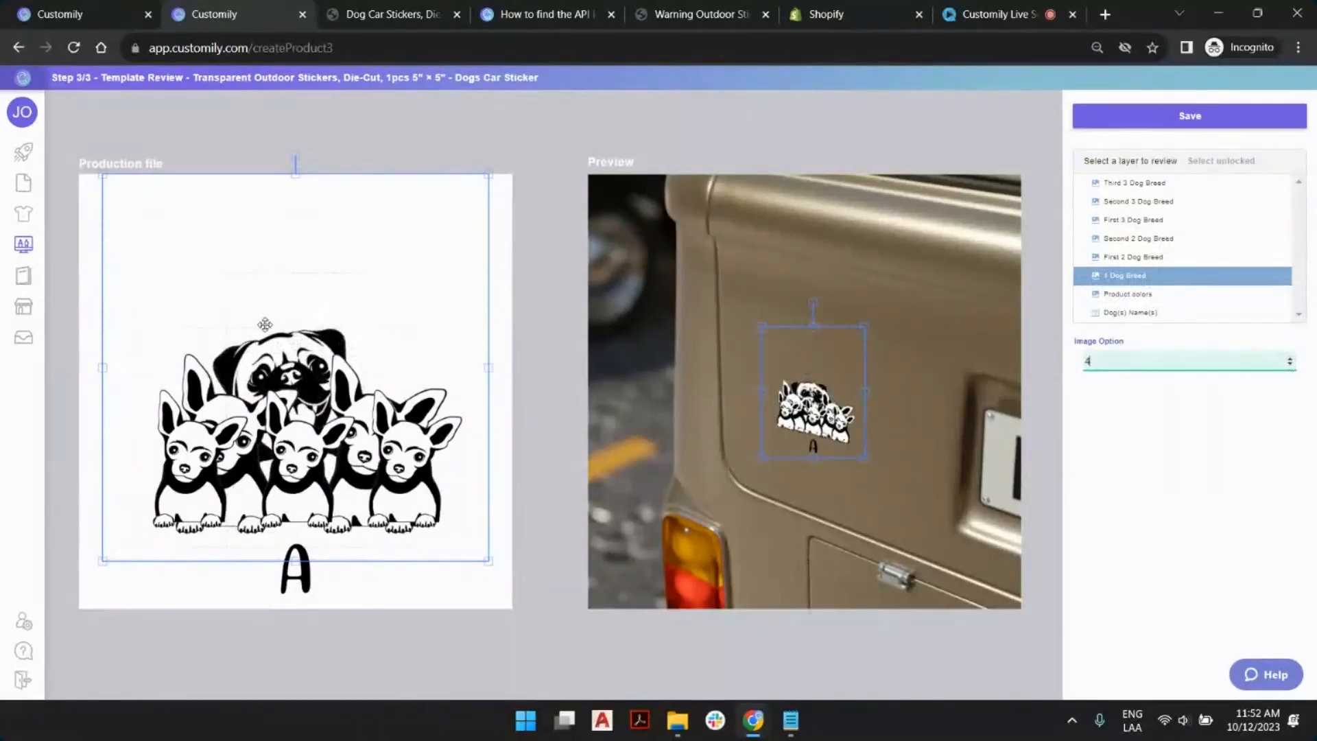
Try the sample text "aihofeuoefuewfew" in the Dog(s) Name(s) layer of the template review and deselect the layer.
click(1142, 312)
double_click(1132, 383)
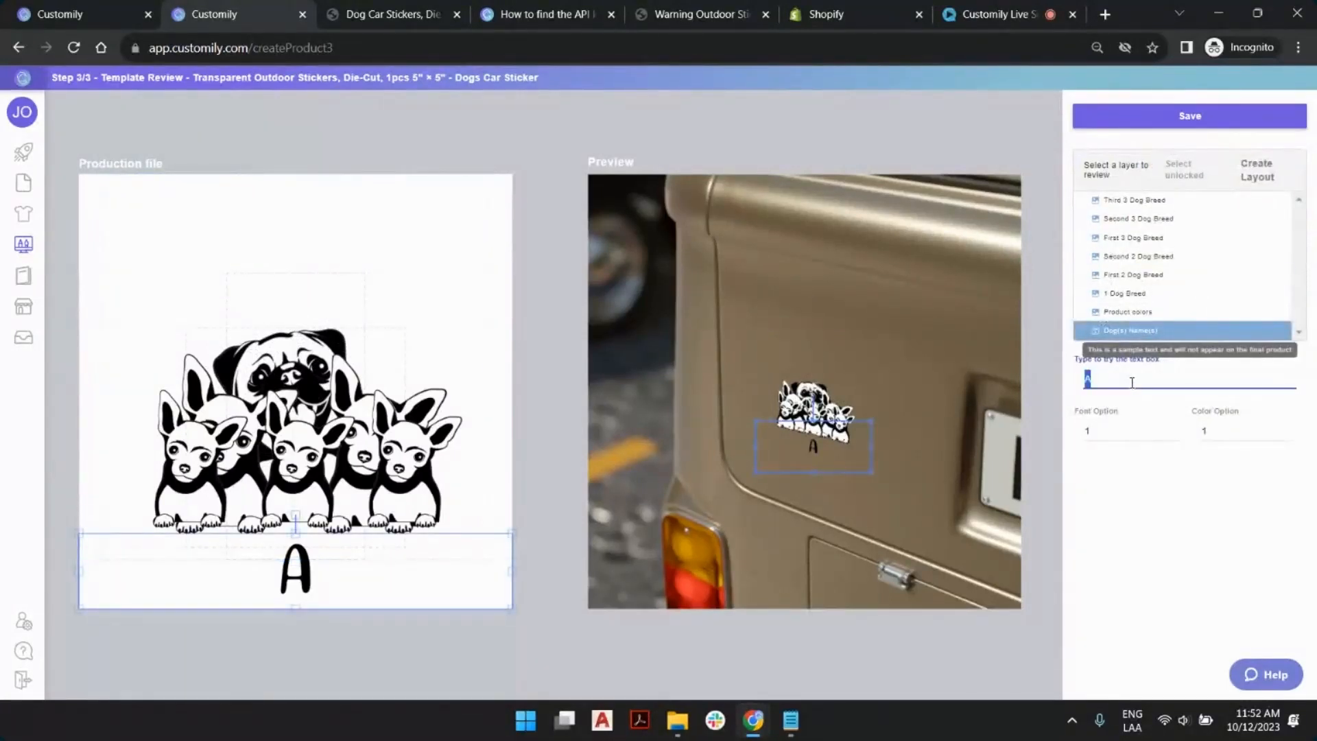
text(aihofeuoef)
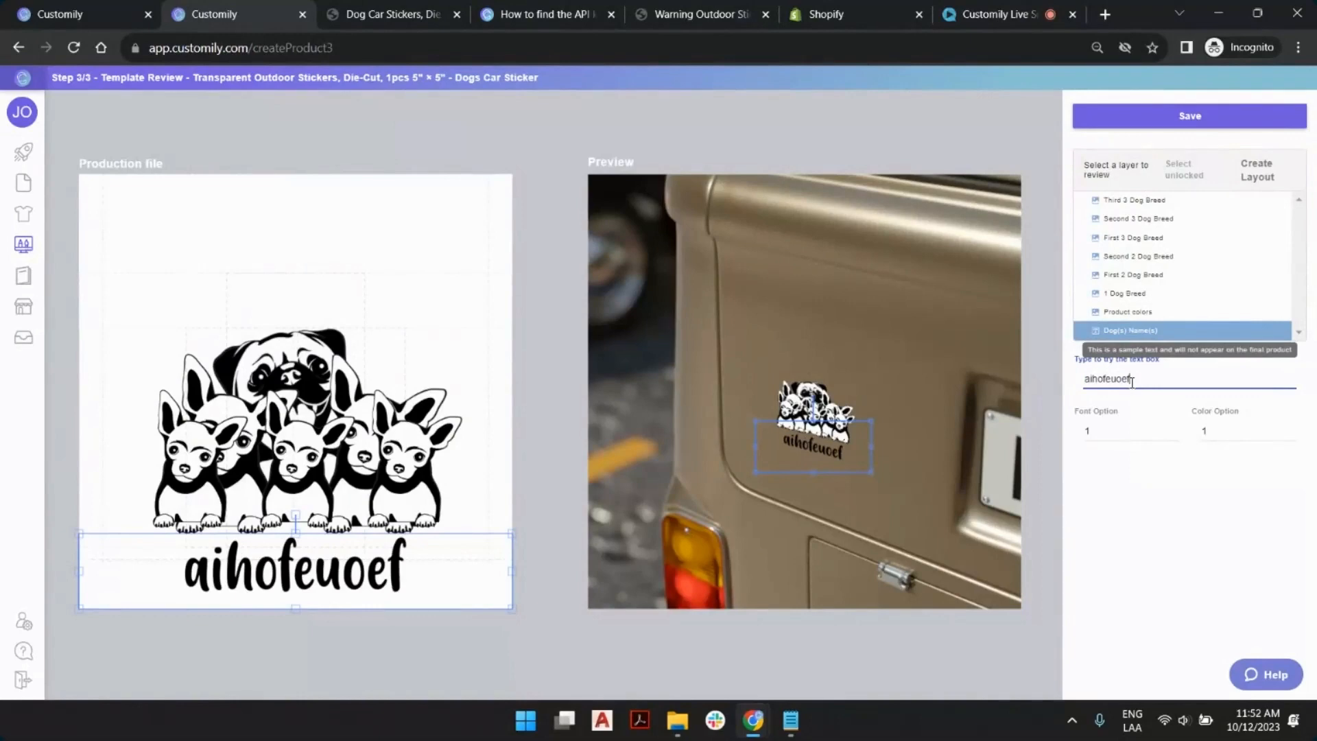
text(uewfew)
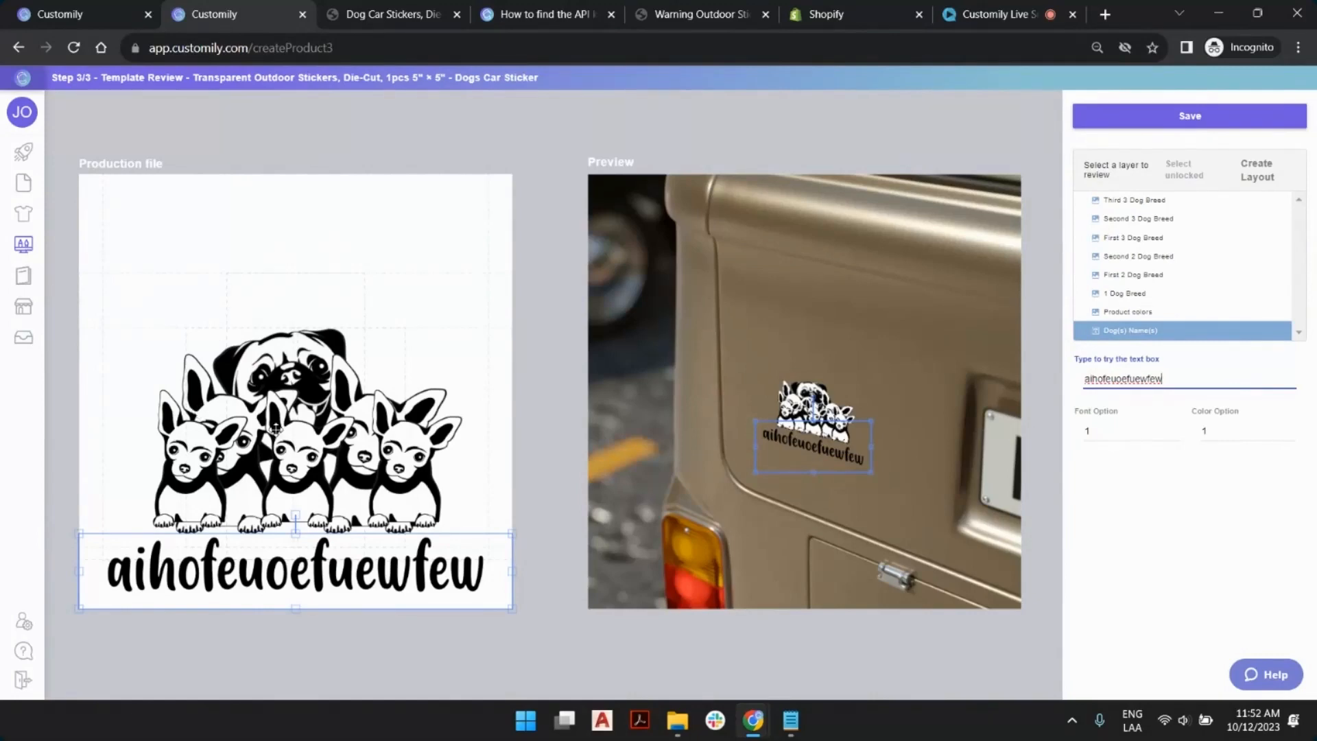
click(542, 135)
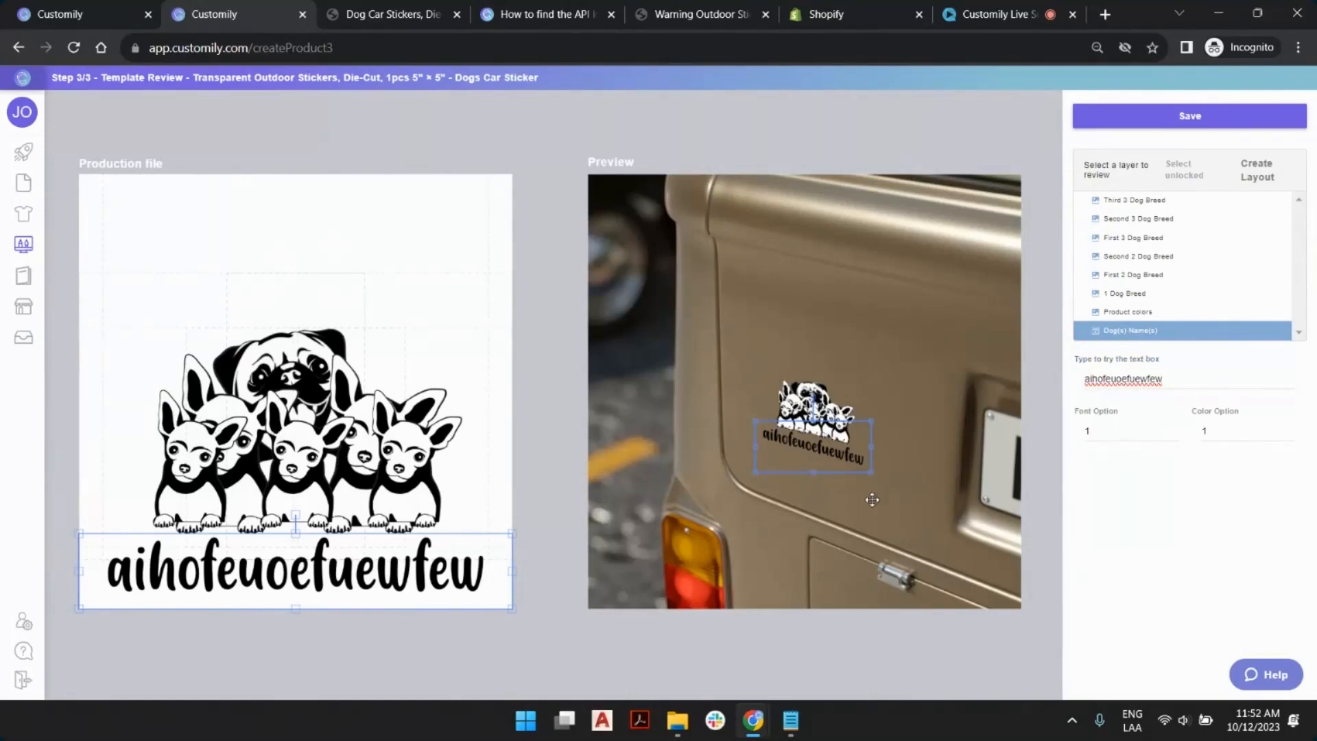
click(827, 490)
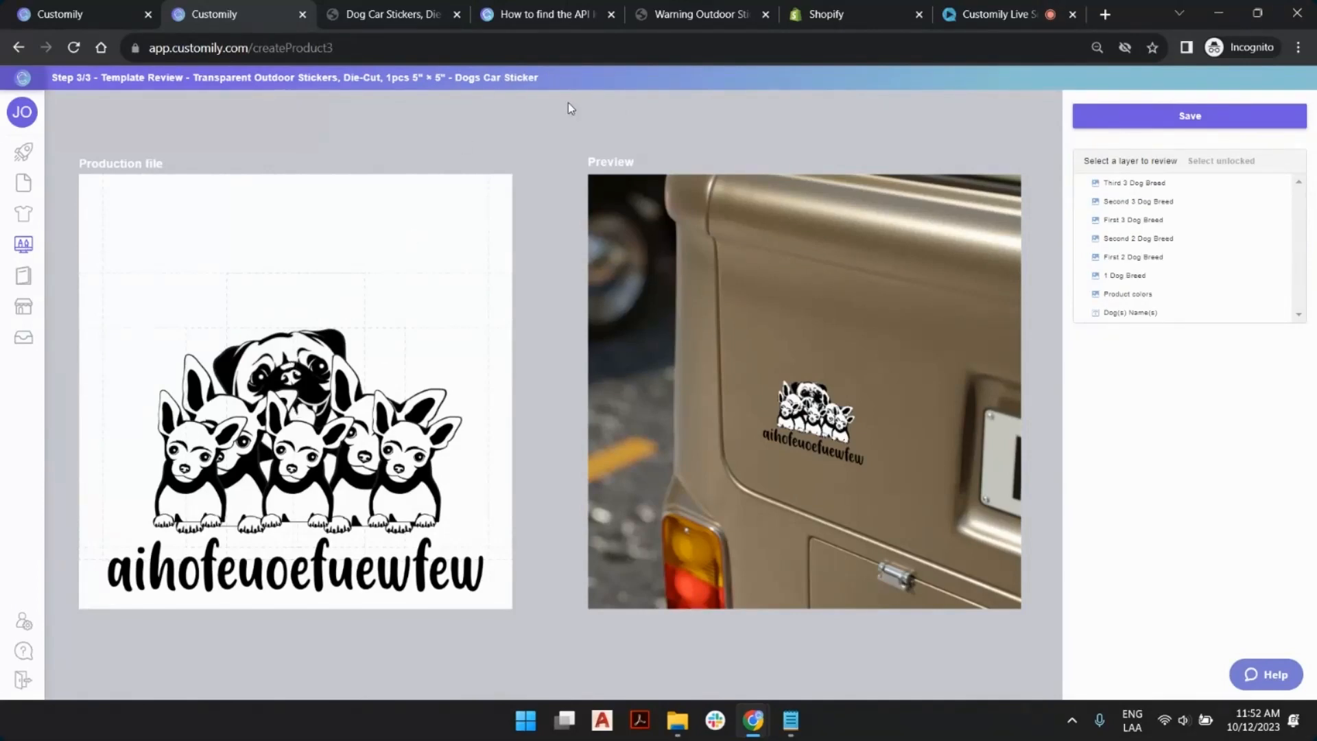
Save the reviewed template, leave the confirmation for more templates, and reload the Dog Car Stickers product page in the store.
click(1095, 128)
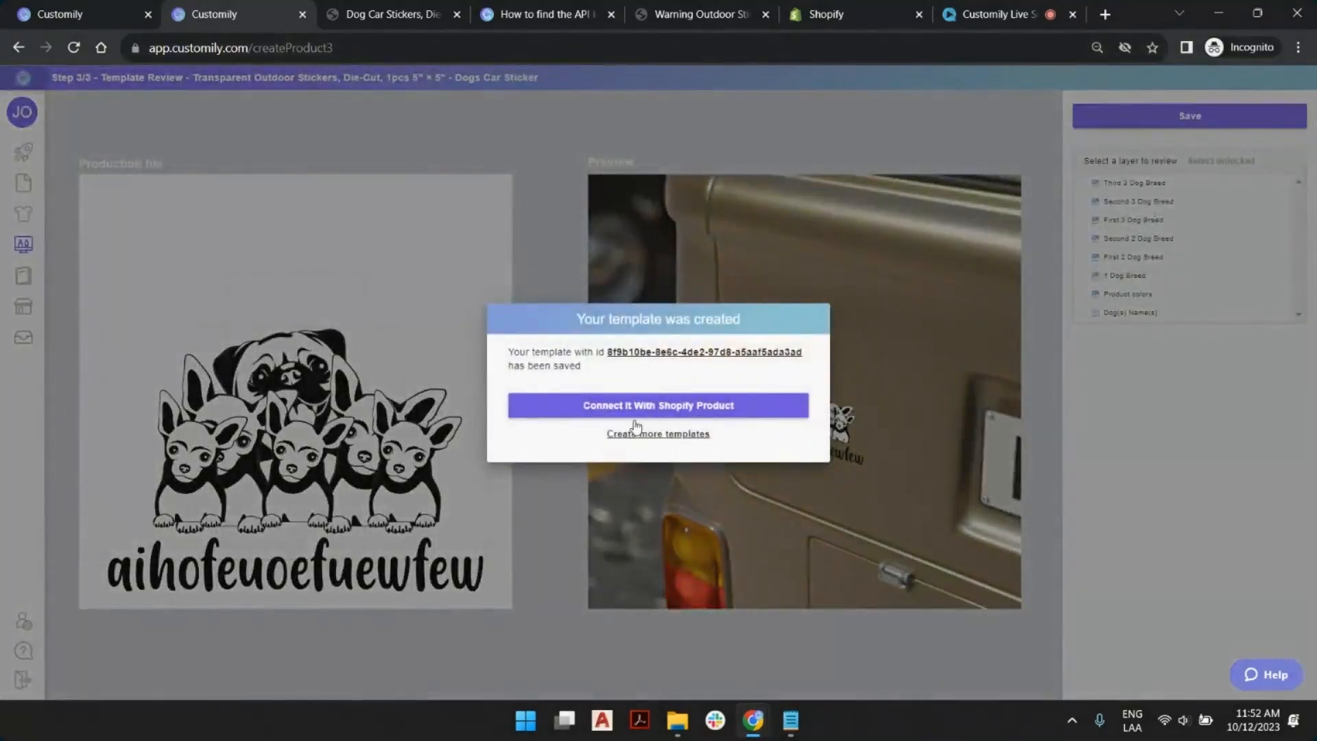
click(636, 438)
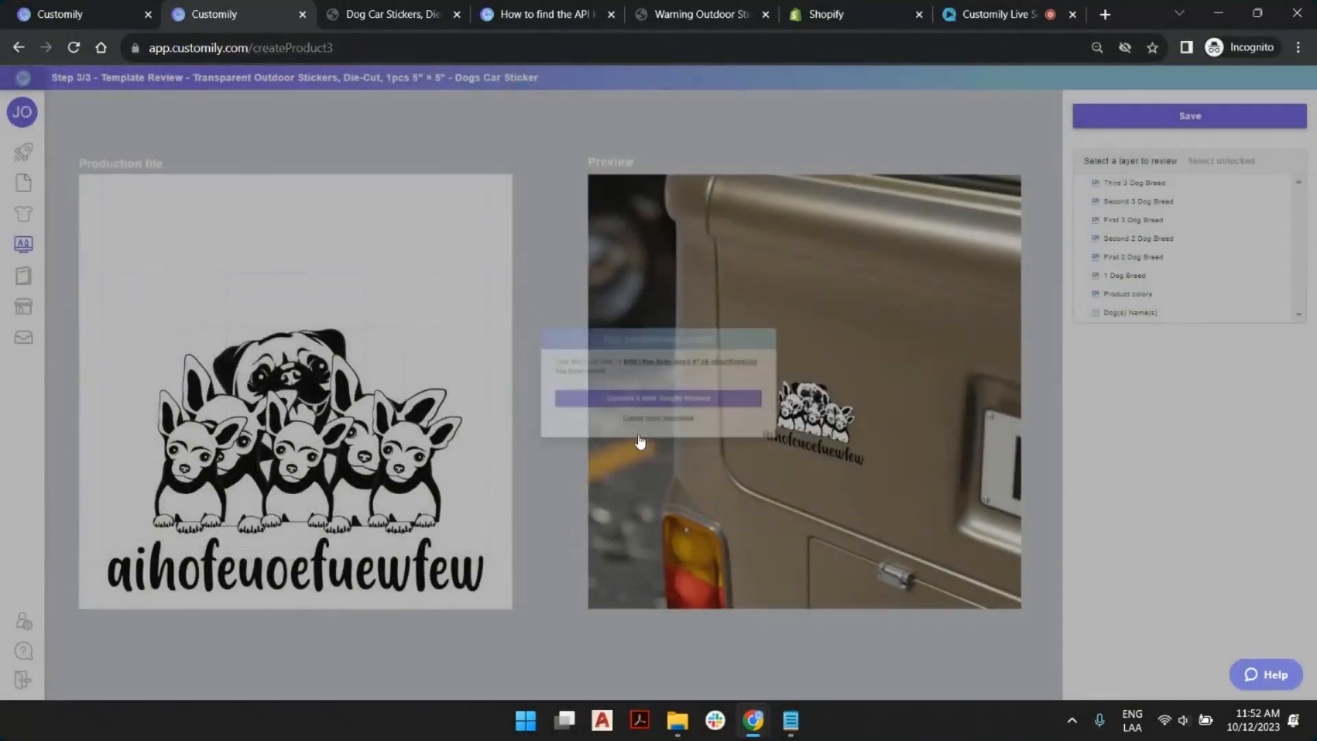
click(371, 14)
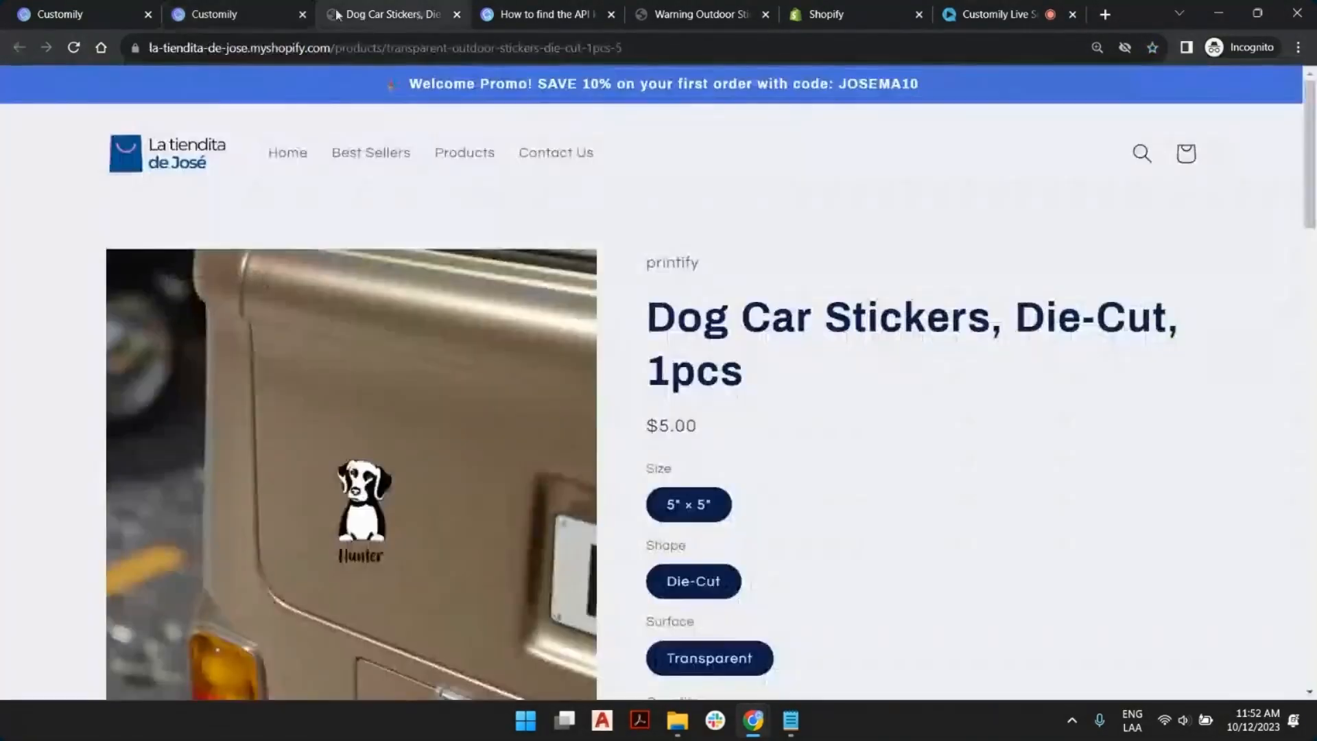
click(74, 48)
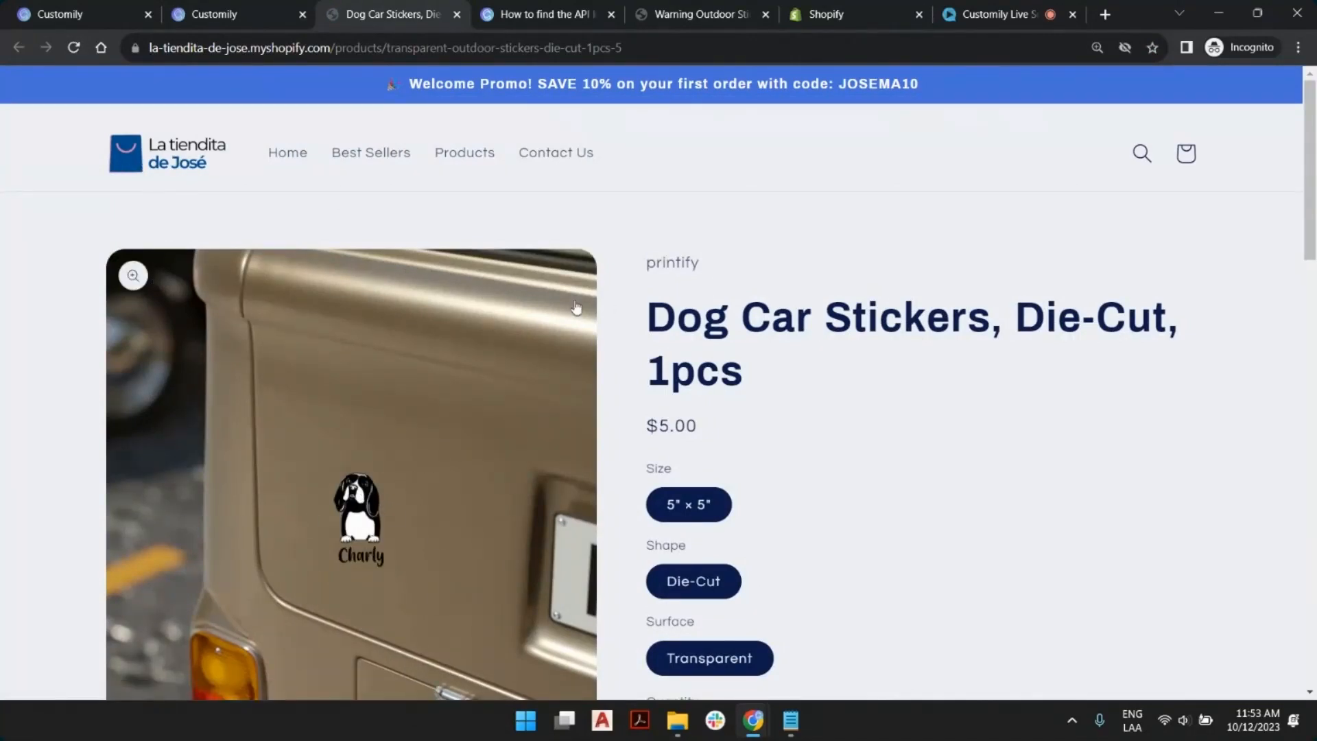
Test the product's personalization with the dog name "shshrheerberb" and One Dog as the number of dogs.
scroll(693, 288, down, 7)
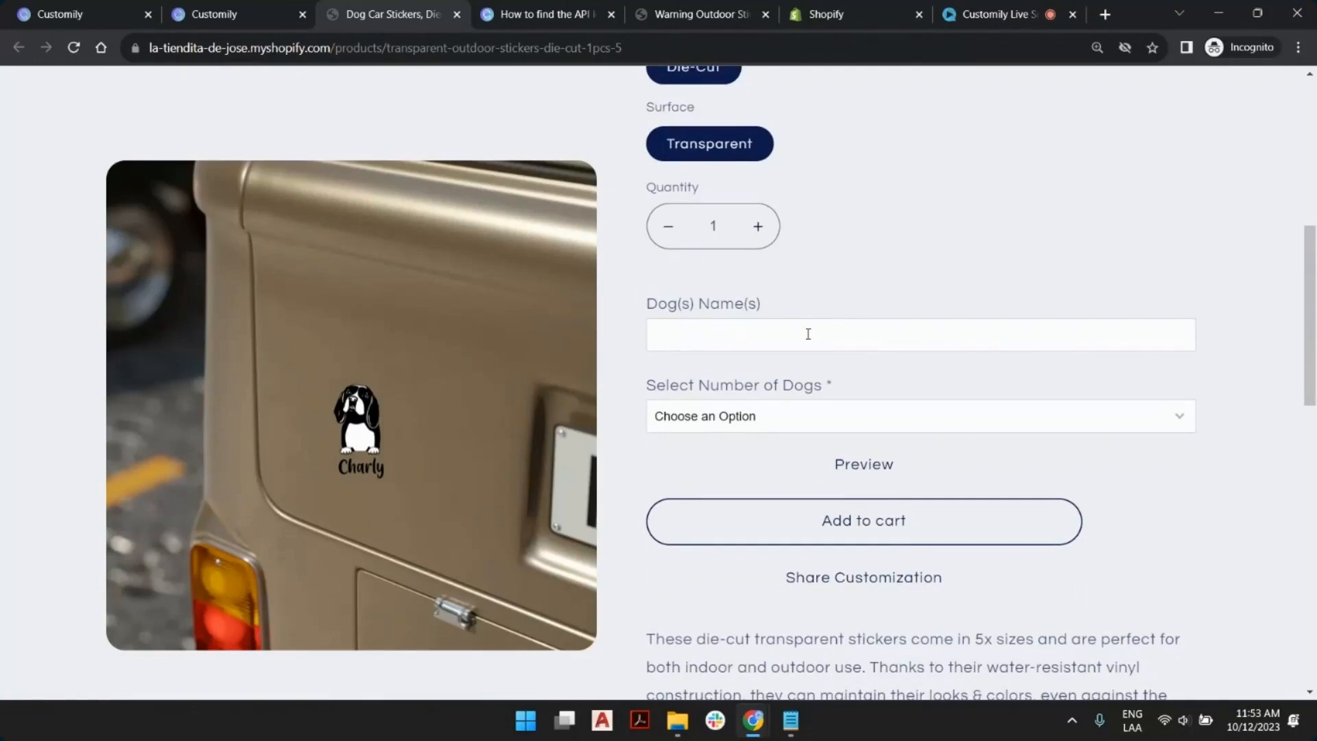
click(808, 334)
text(shshrheerberb)
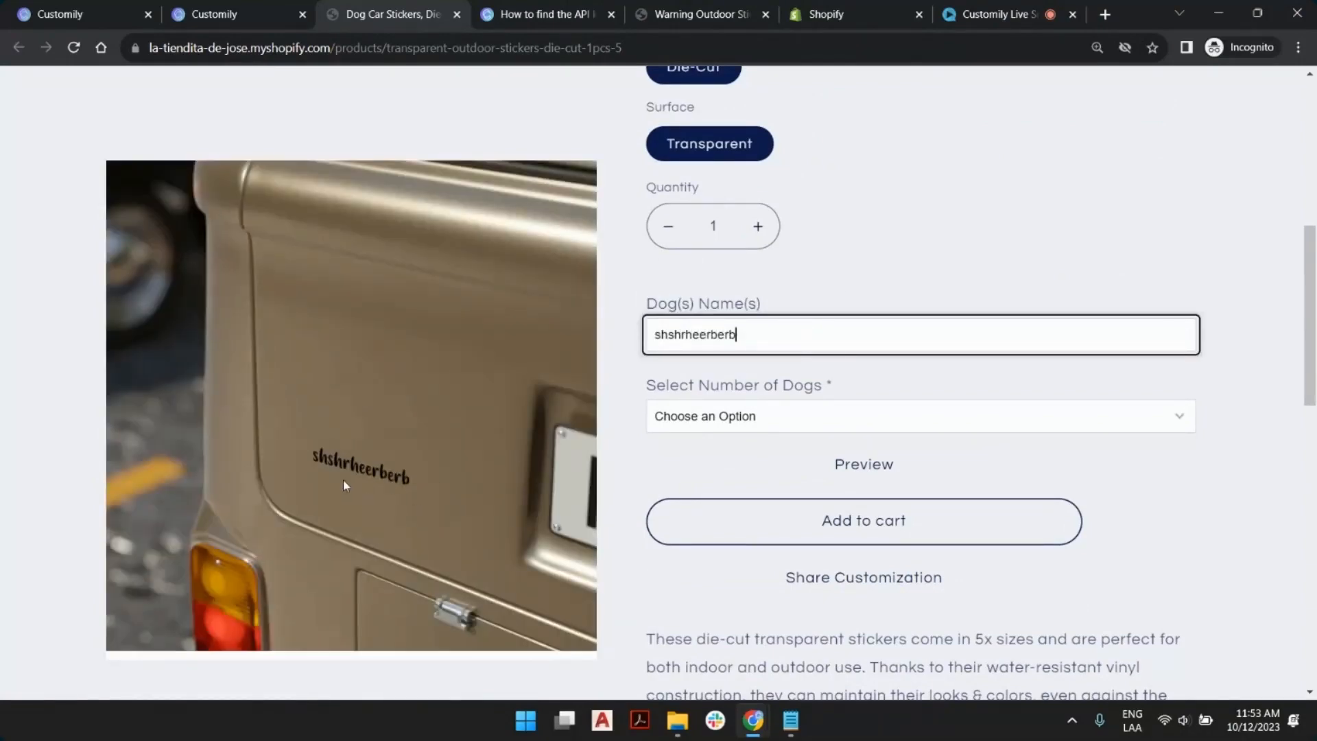
click(686, 421)
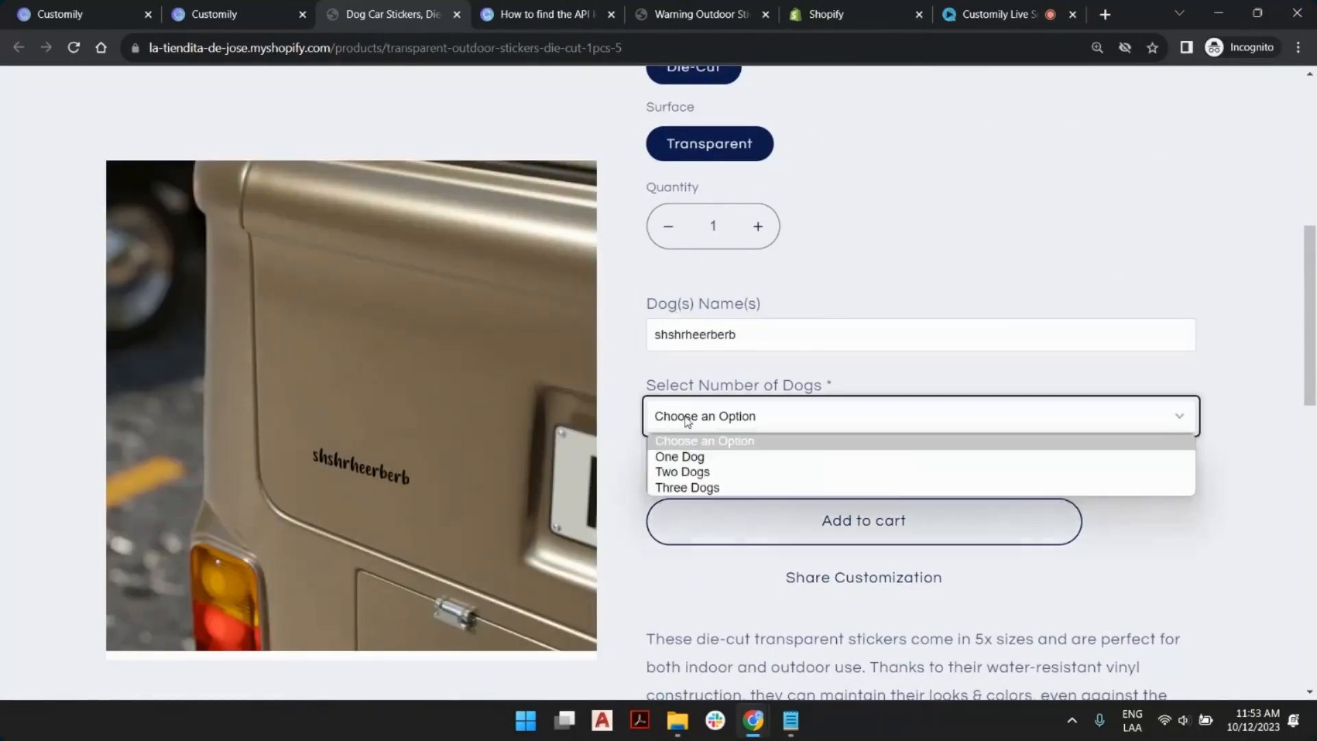
click(706, 457)
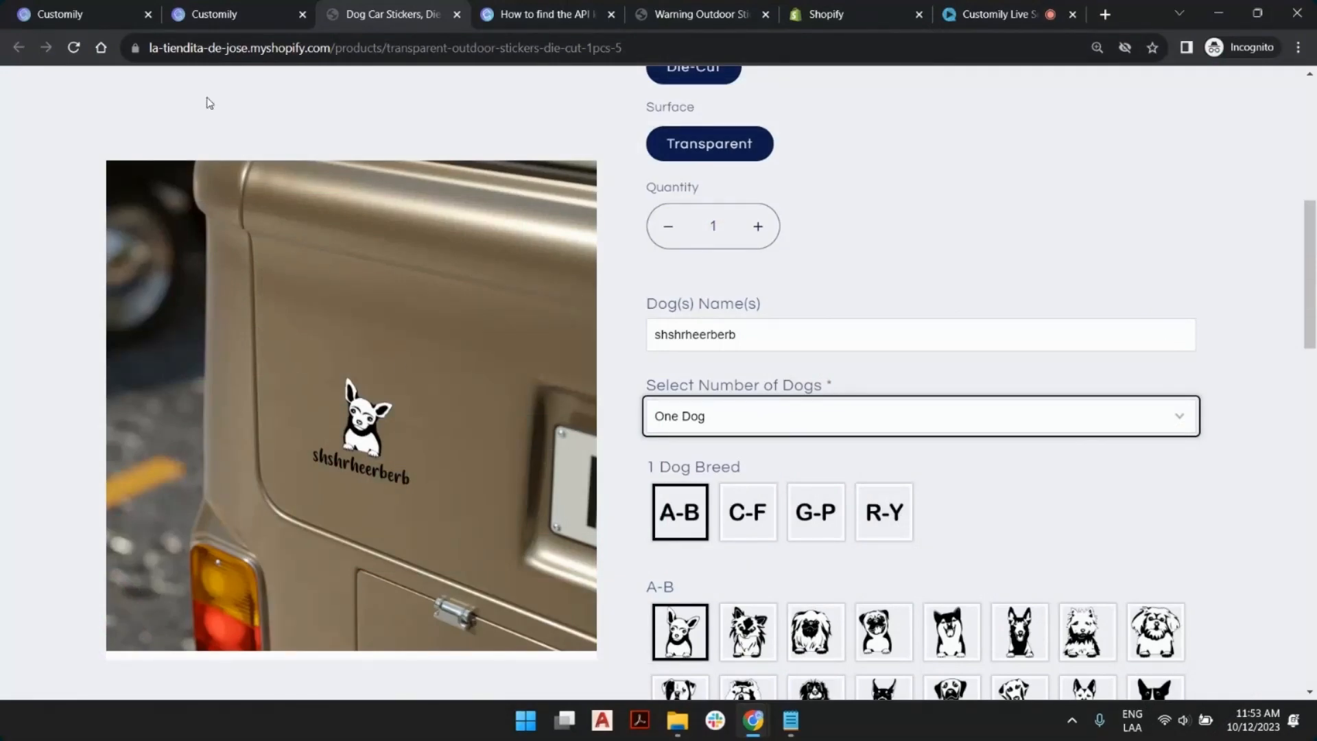
scroll(356, 121, up, 6)
Switch back to Customily's product setup and go to the Start page.
click(195, 14)
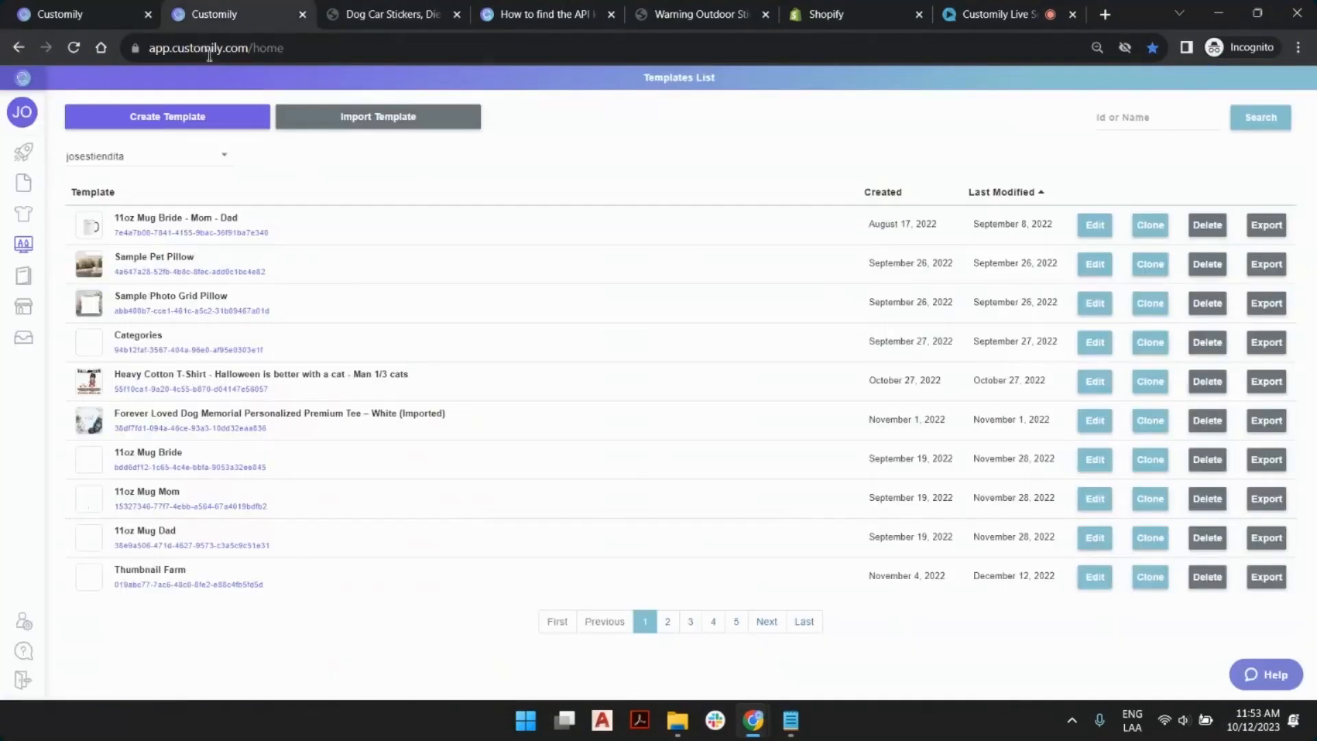
click(66, 16)
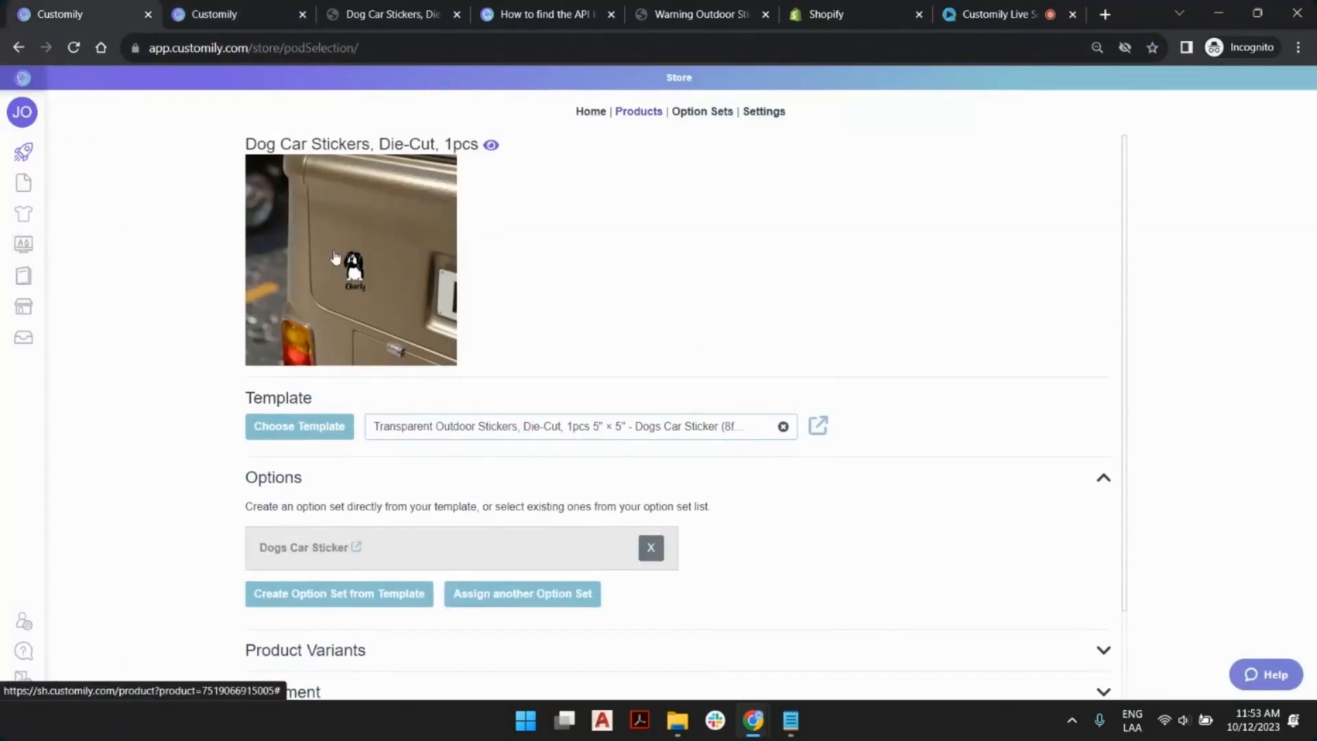
mouse_move(17, 182)
click(76, 156)
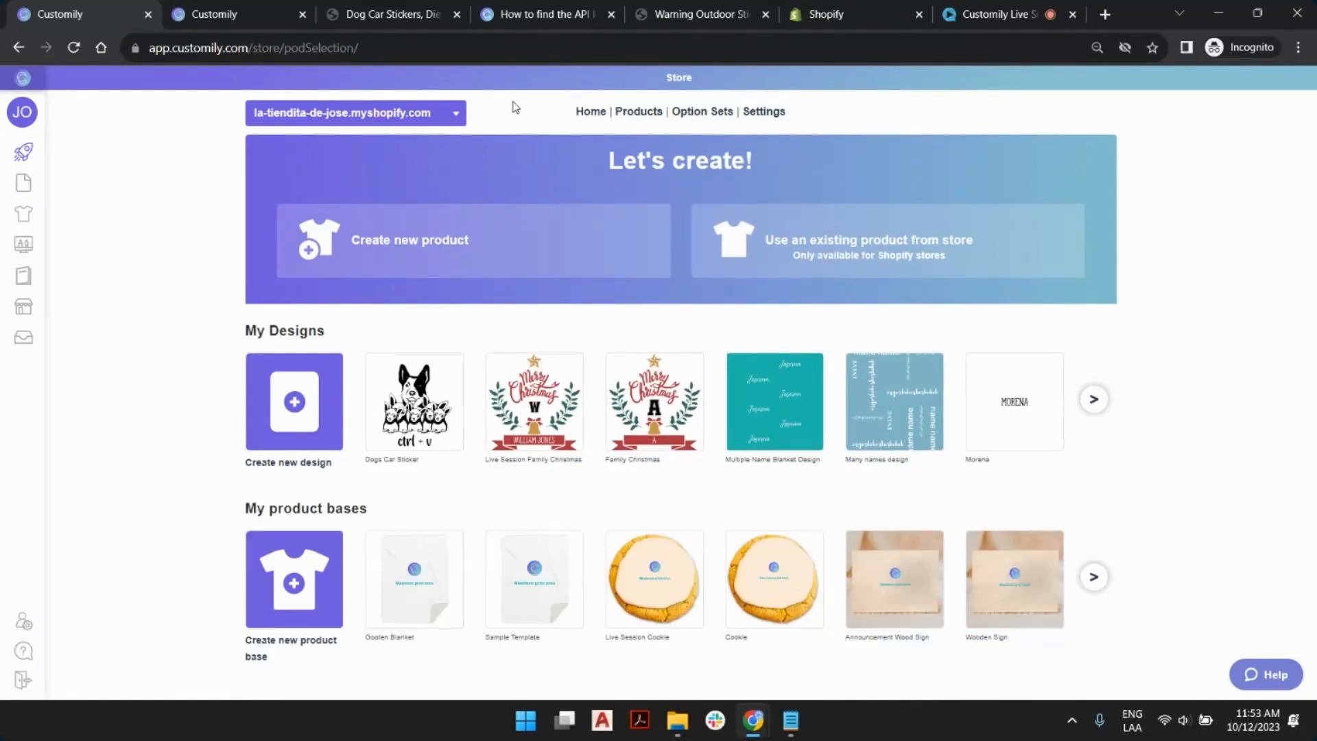
Browse the last pages of the image libraries and open "Kawaii Style - Man Christmas sweaters (right hand holding hands) (Imported)".
mouse_move(31, 274)
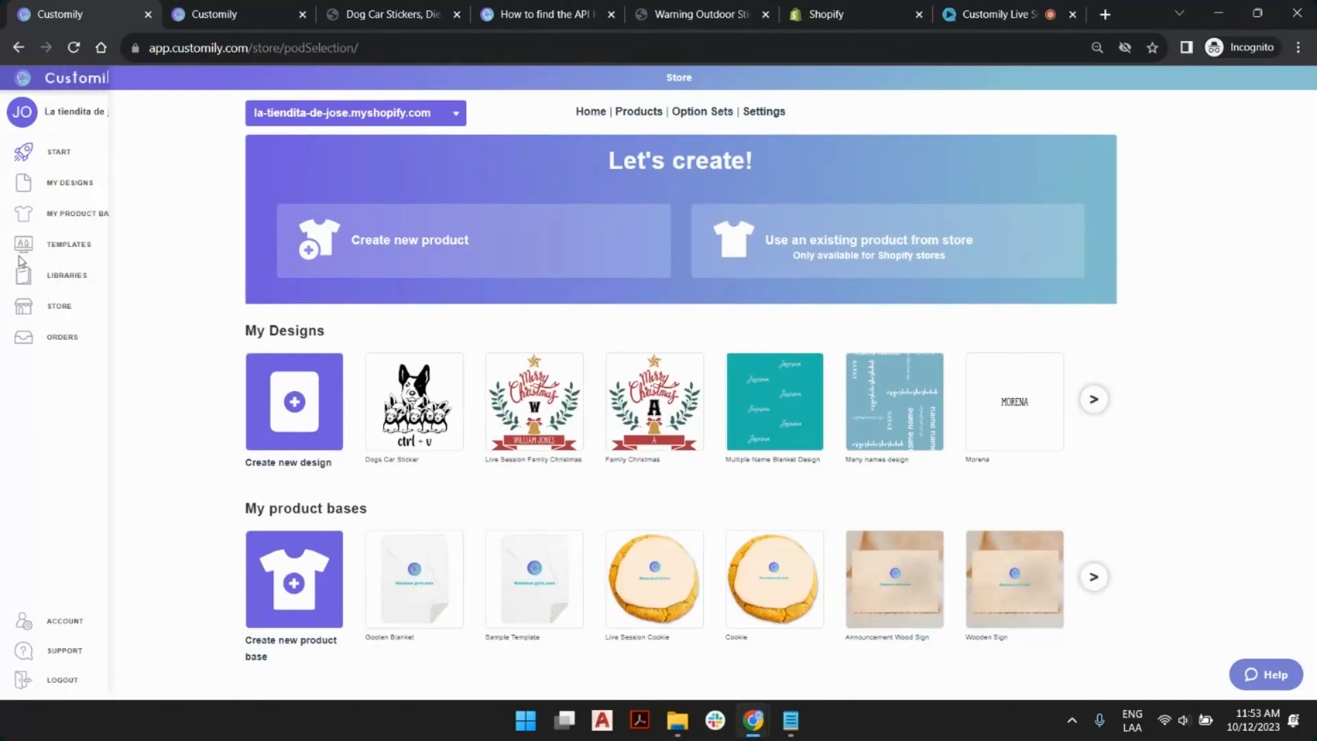
click(61, 280)
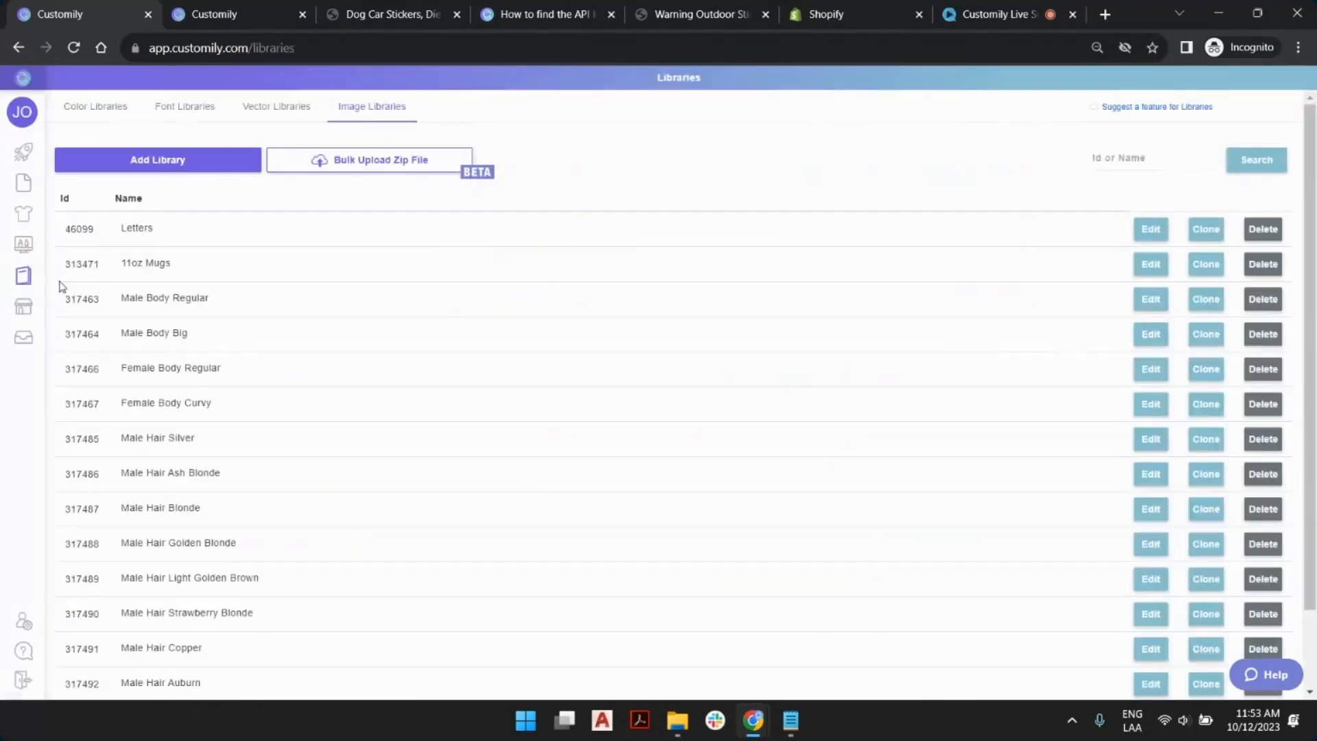
scroll(701, 205, down, 2)
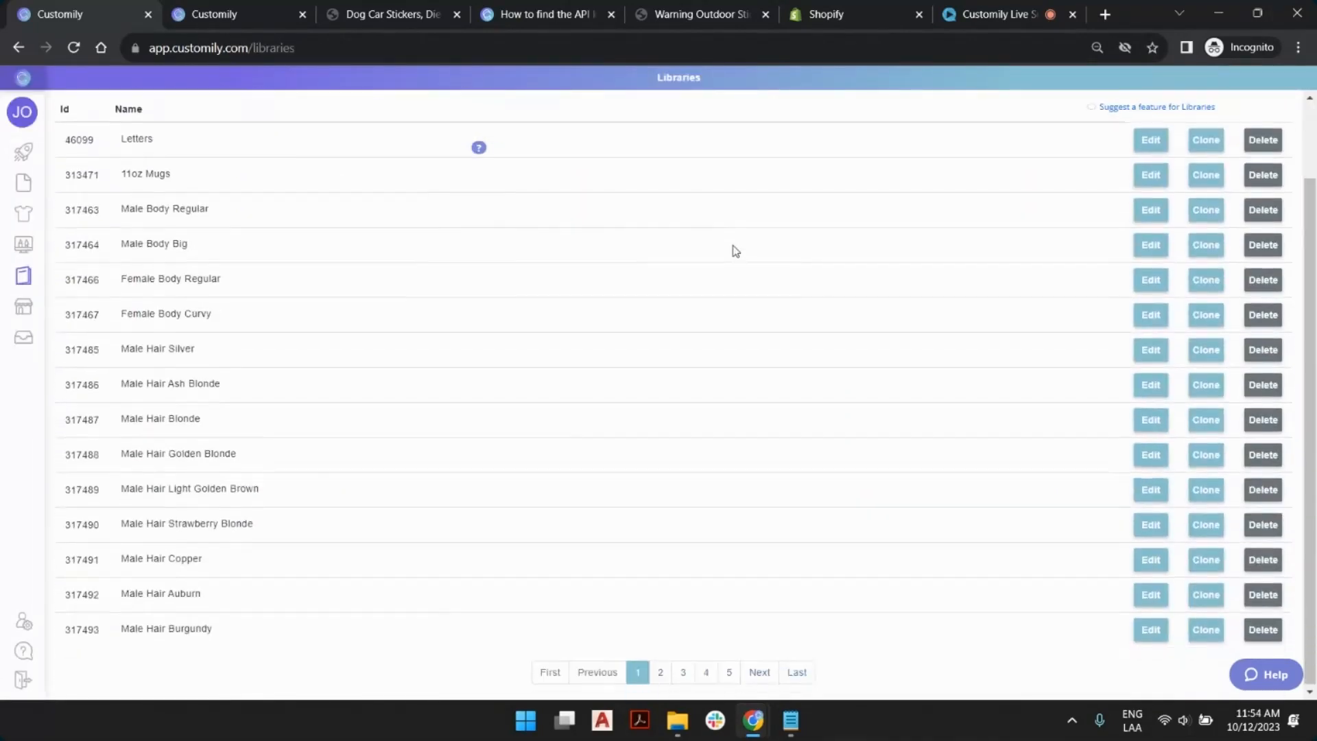
click(812, 670)
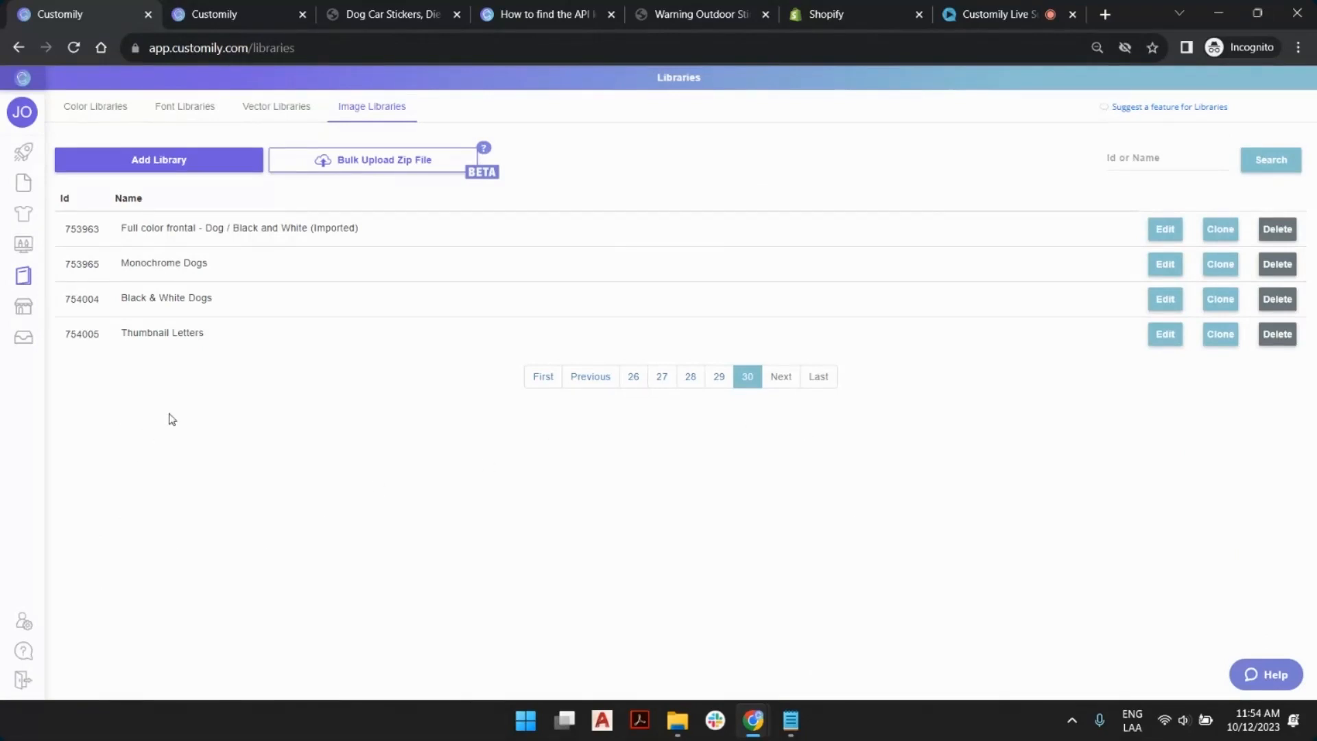
click(717, 376)
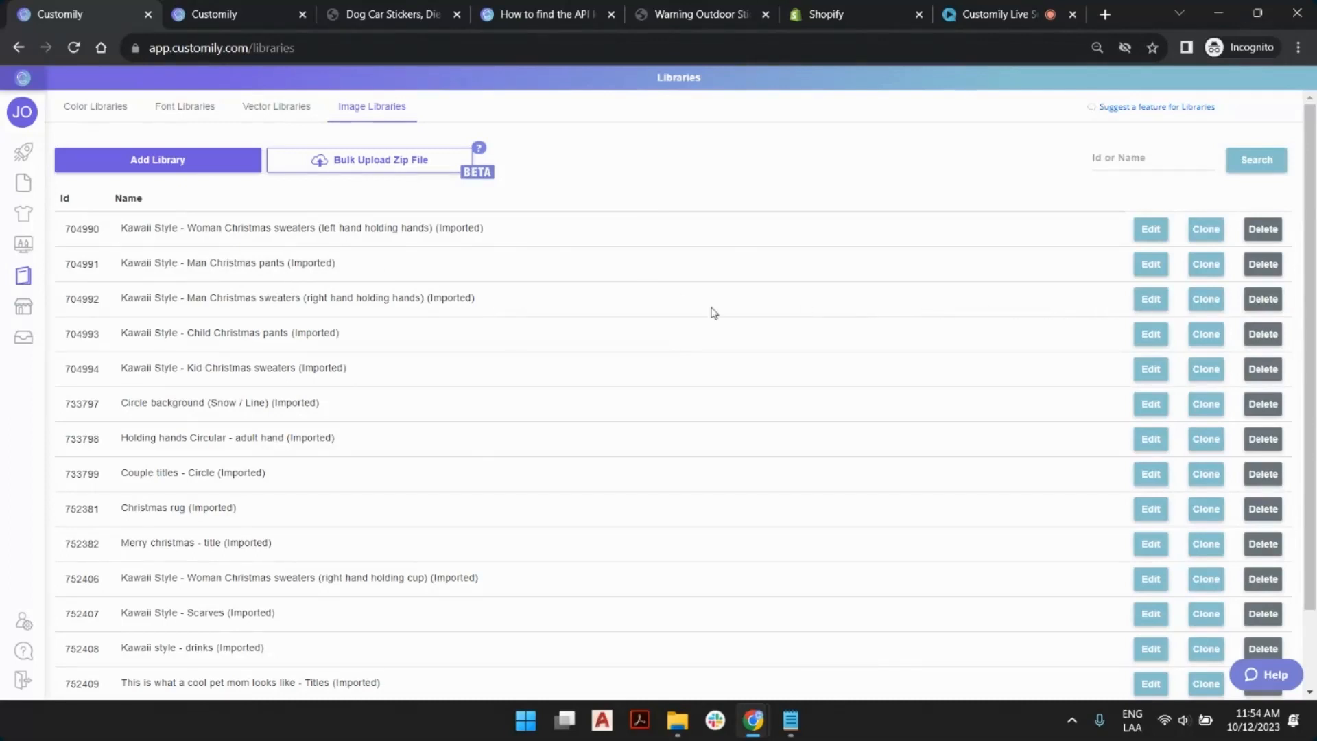
drag(195, 298, 761, 309)
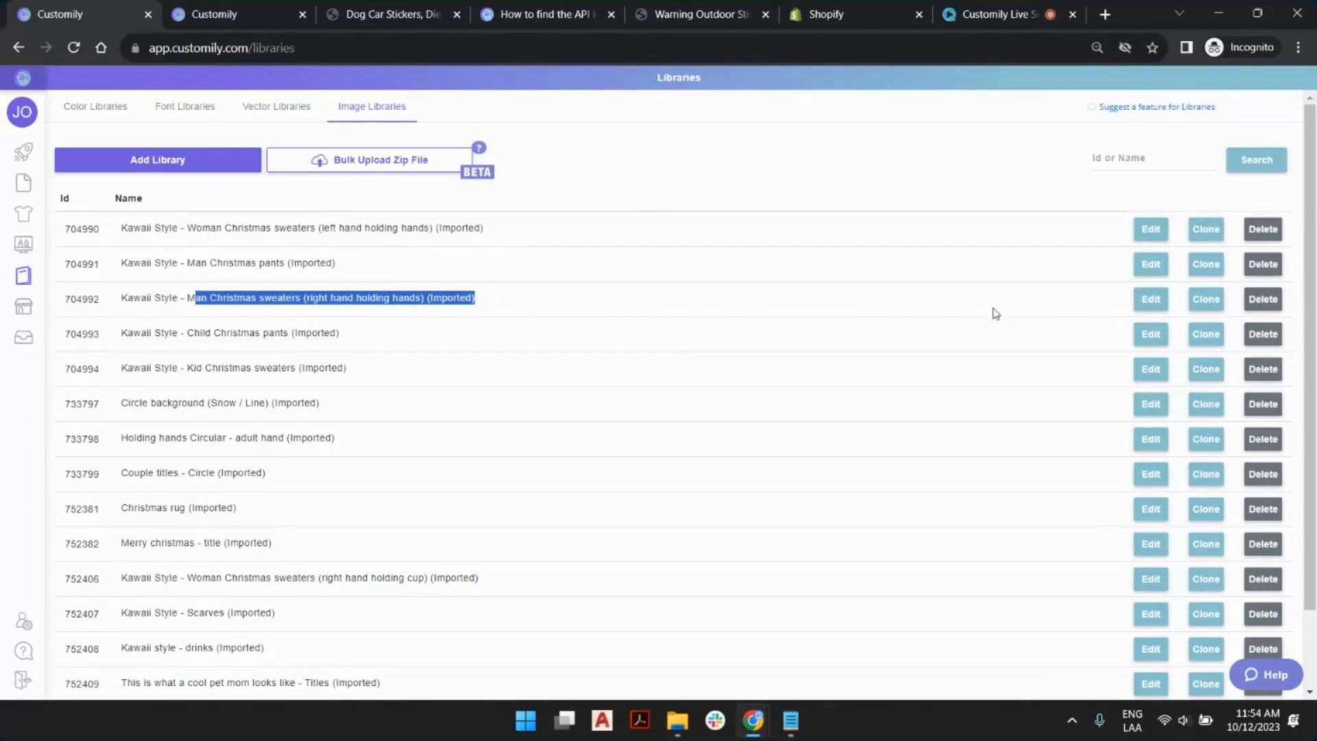
click(994, 313)
click(1148, 299)
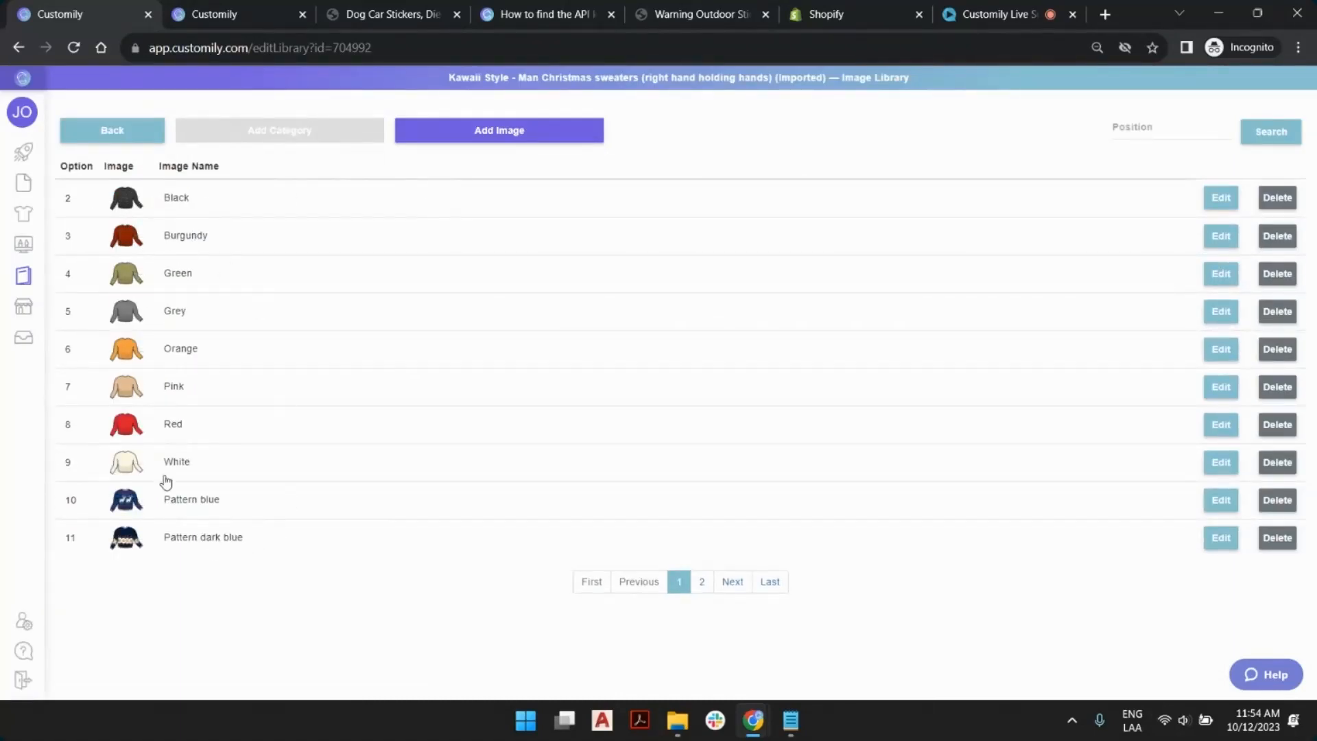
Enlarge the page and examine the sweater images and option numbers in the library.
click(1298, 47)
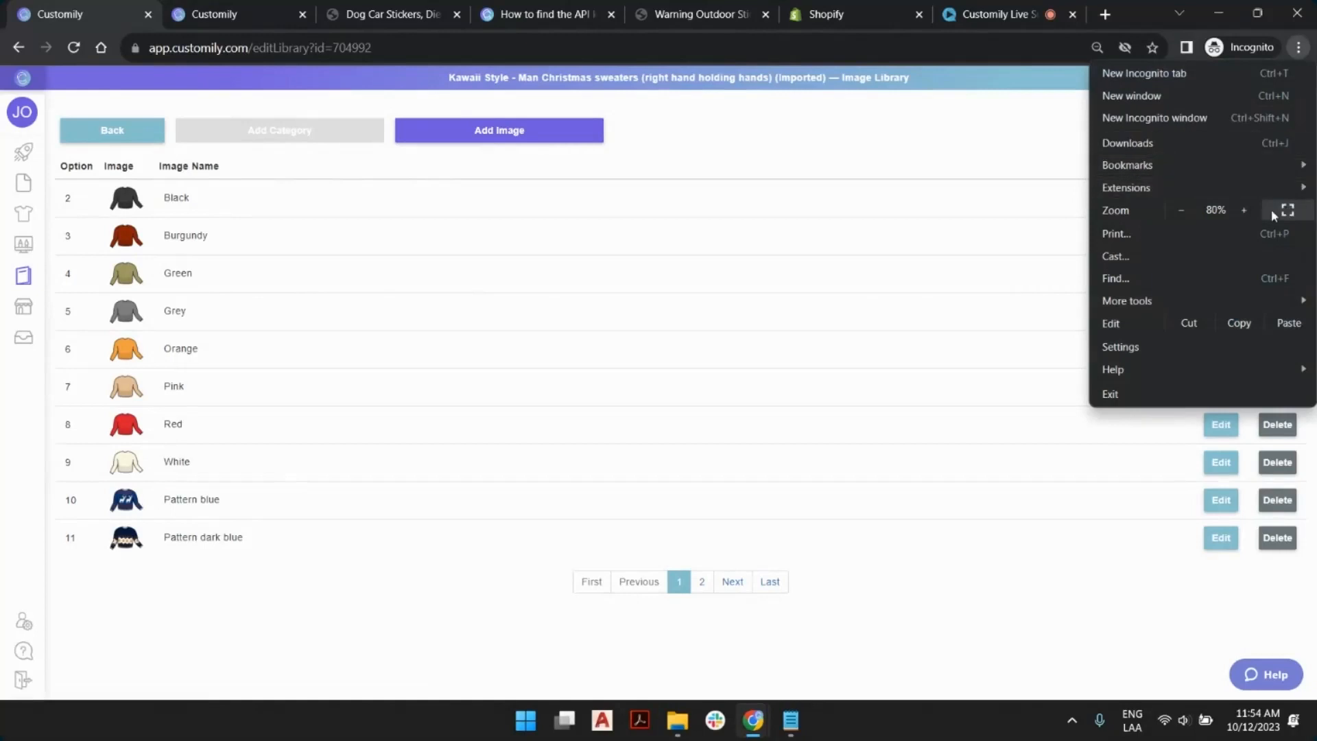
click(1244, 210)
click(503, 175)
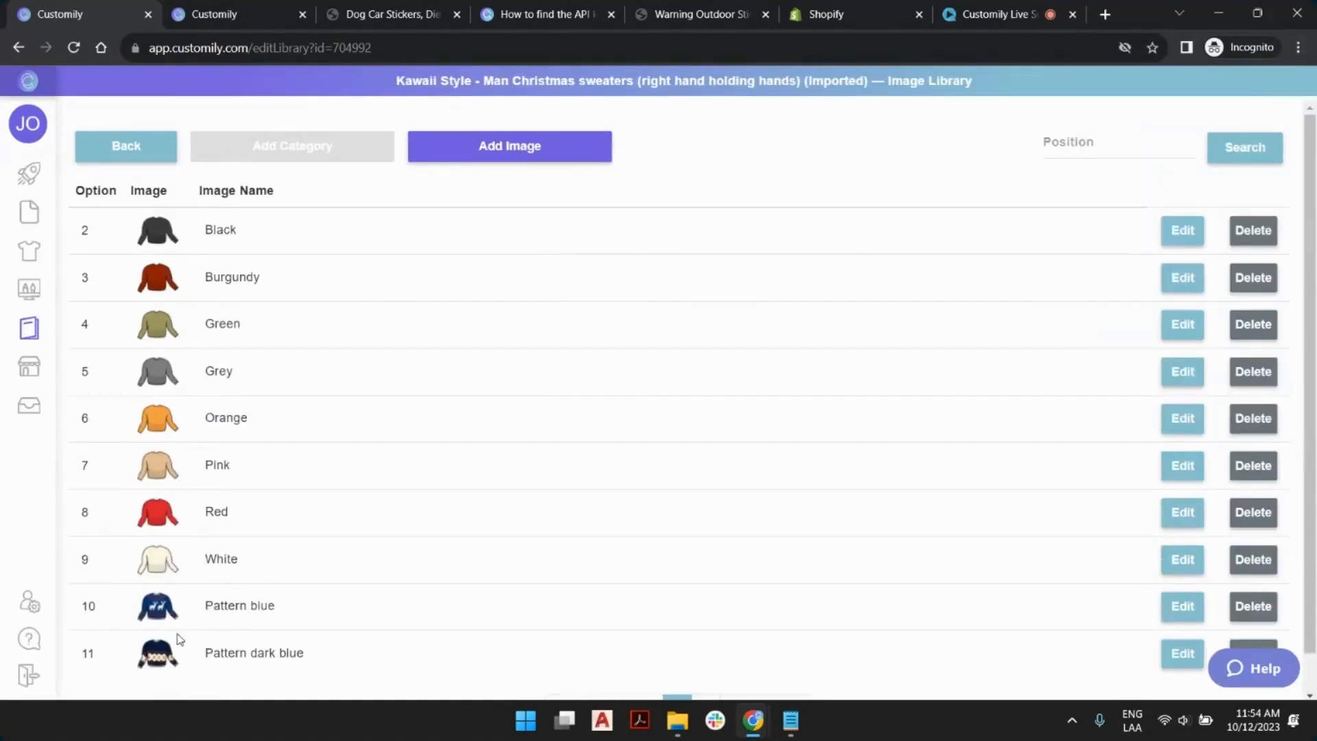
scroll(158, 364, down, 1)
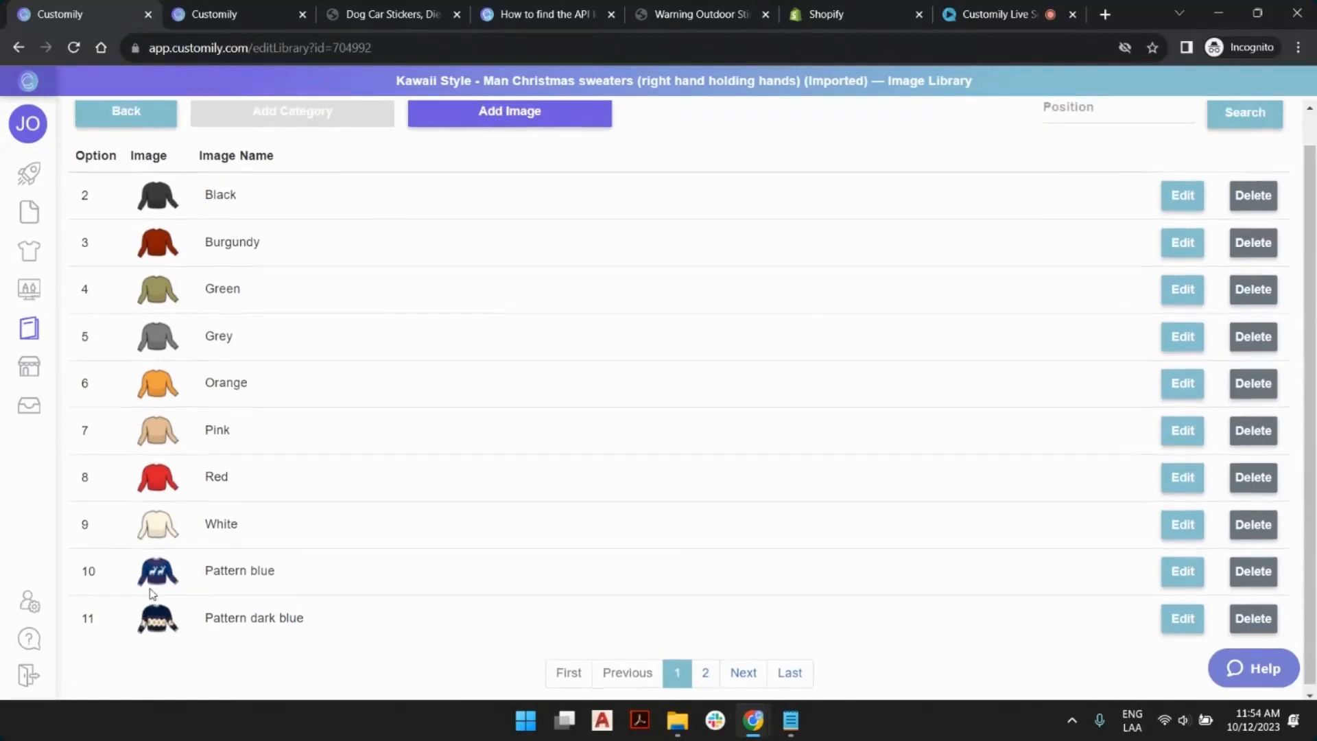
scroll(157, 340, up, 1)
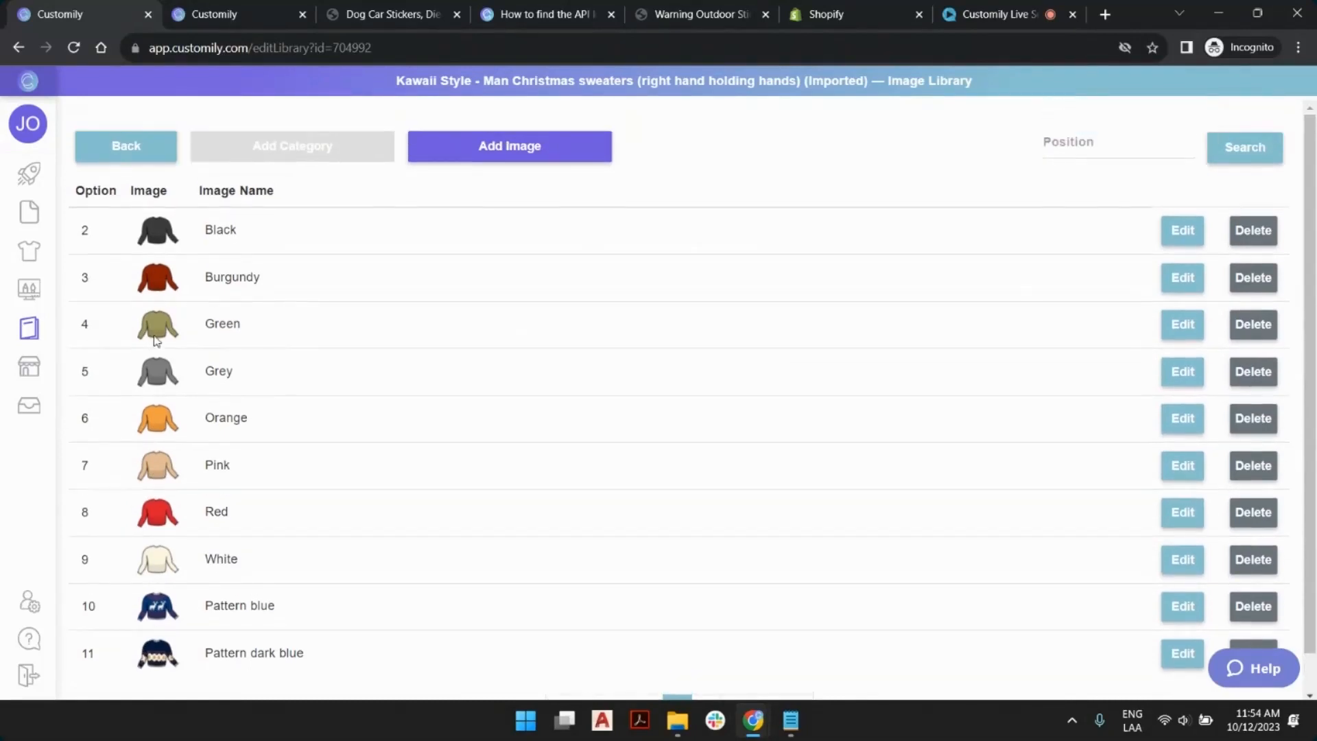
Open the "Anime style - Woman body - Right (Imported)" image library and view its Body 1 - Light image without changing it.
click(149, 164)
scroll(734, 302, down, 4)
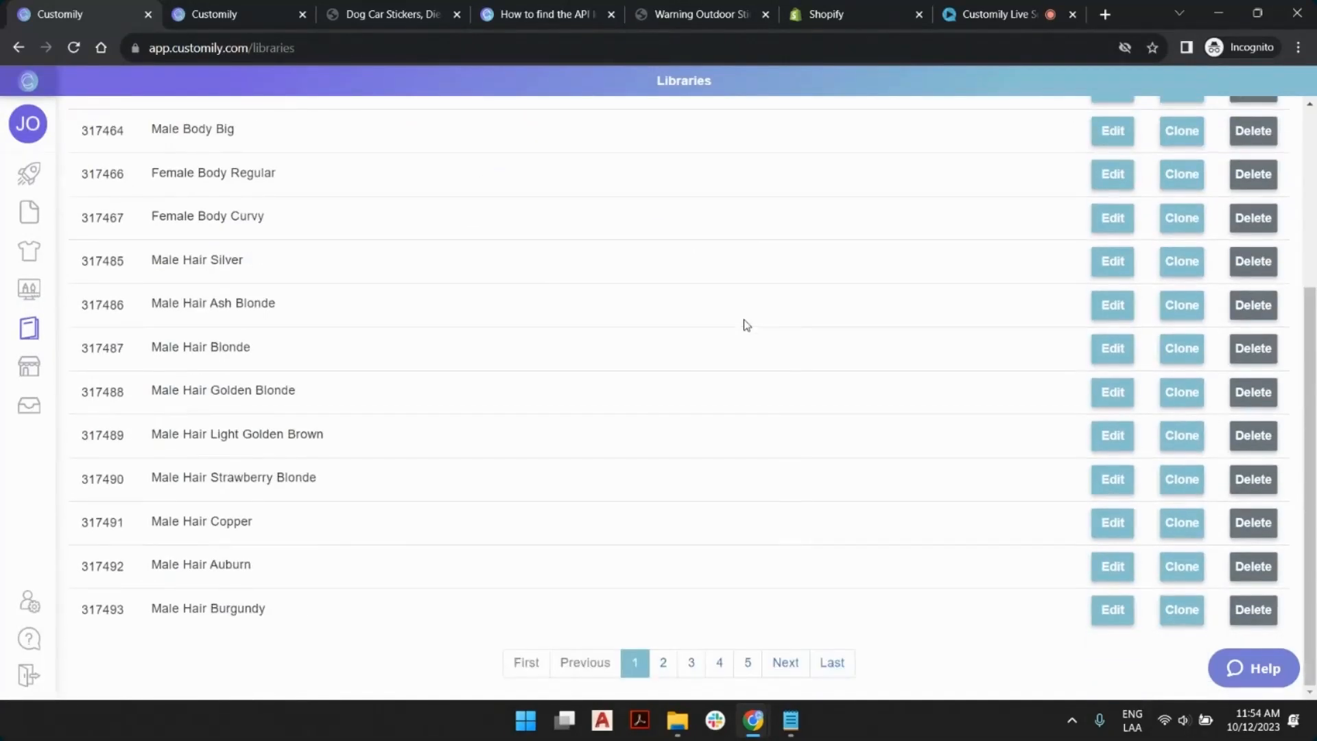
click(831, 660)
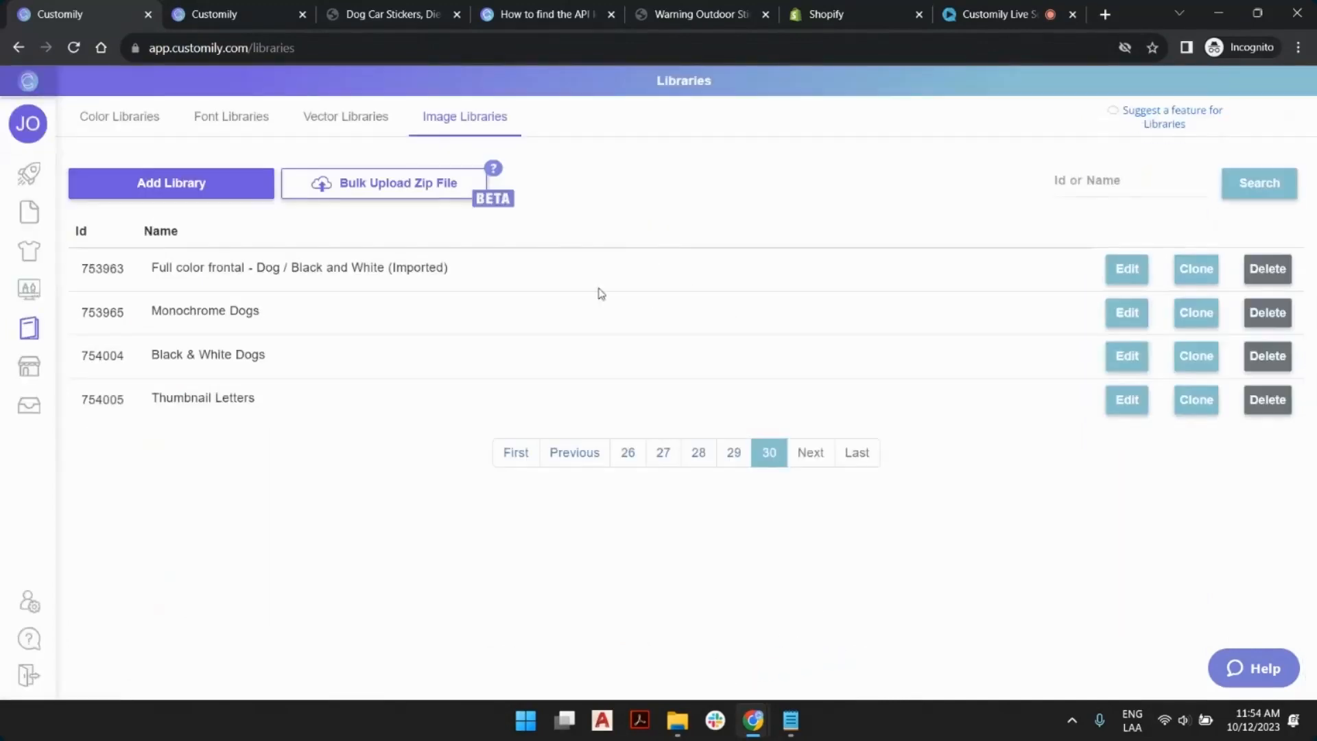
click(652, 465)
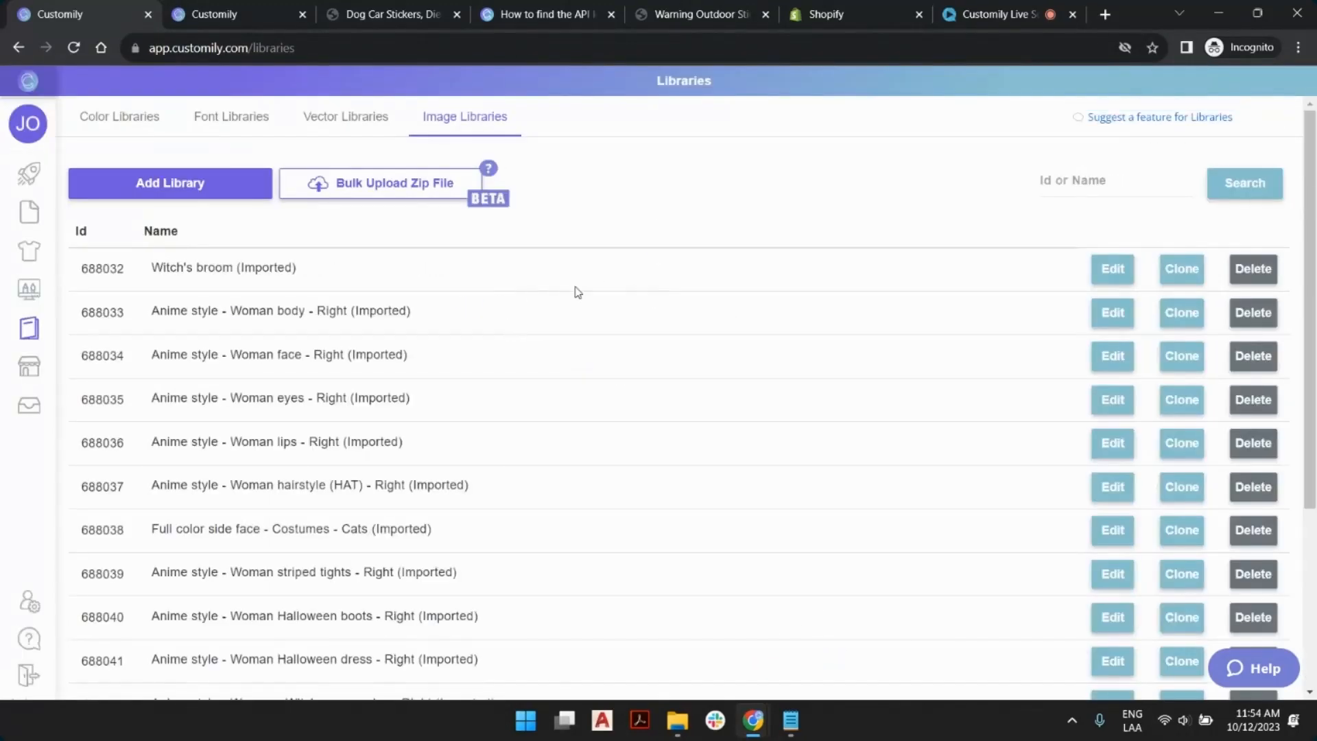
mouse_move(383, 317)
click(1112, 313)
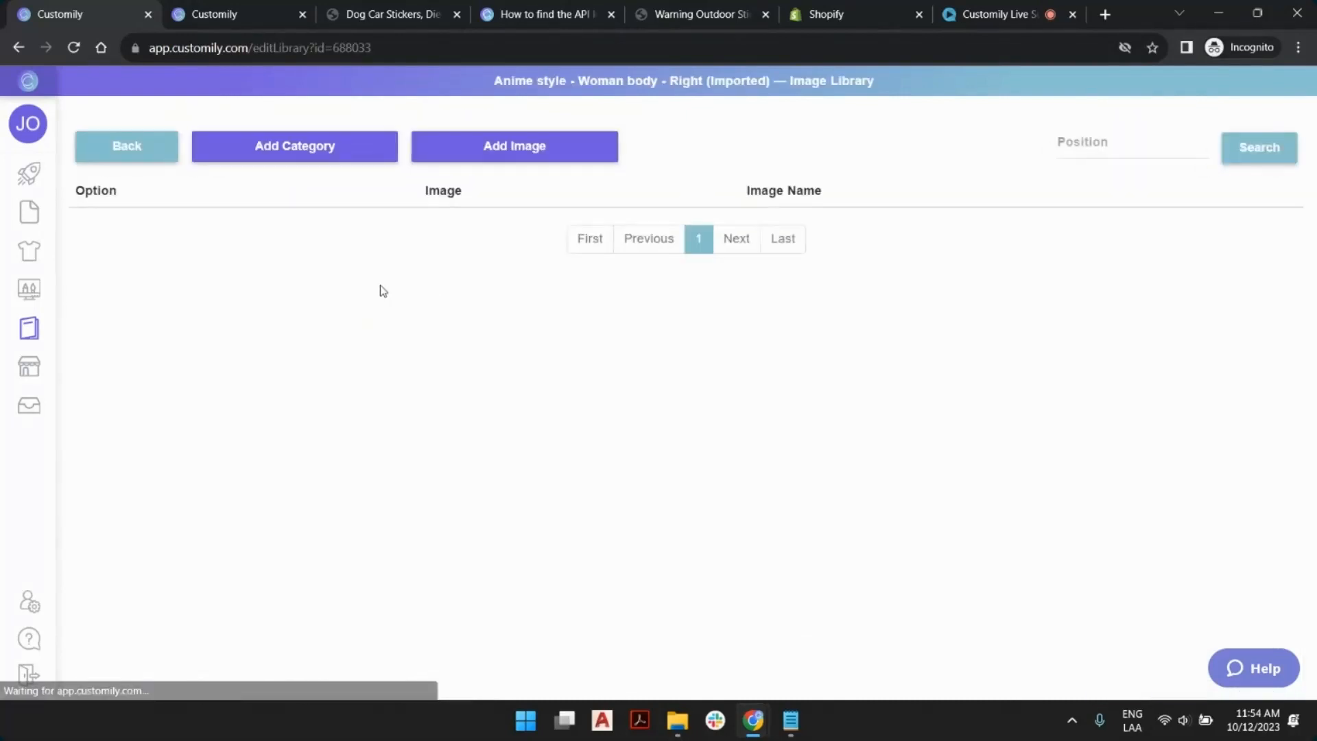
mouse_move(377, 247)
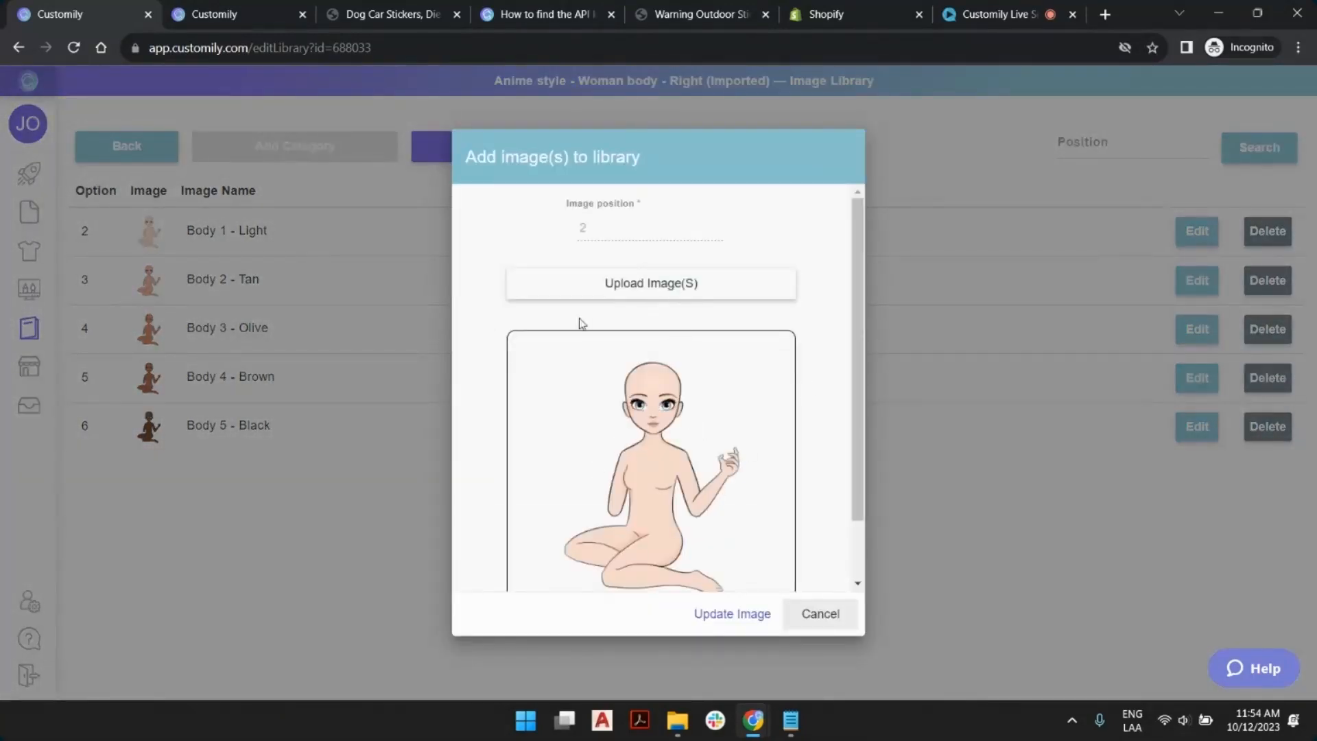
click(822, 615)
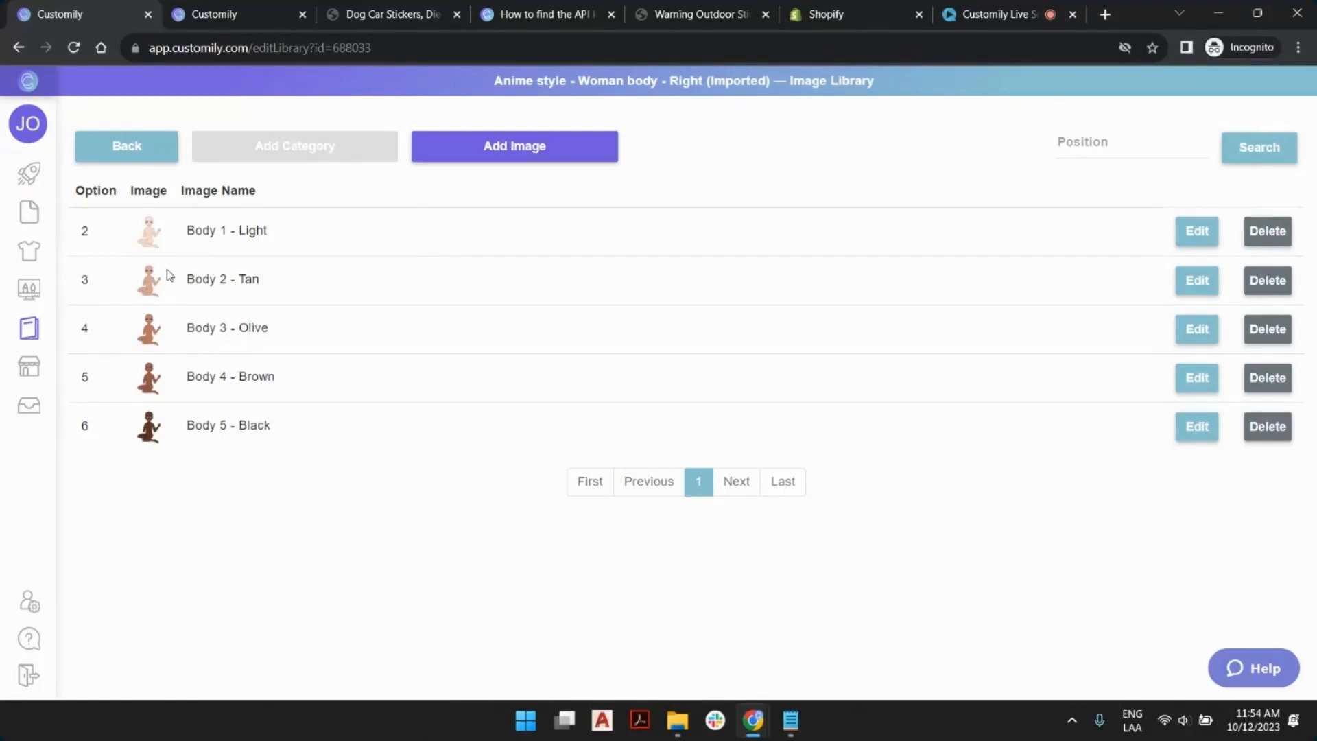
Start creating a new product with Printify as the provider, and find and choose Satin Canvas, Stretched.
click(41, 175)
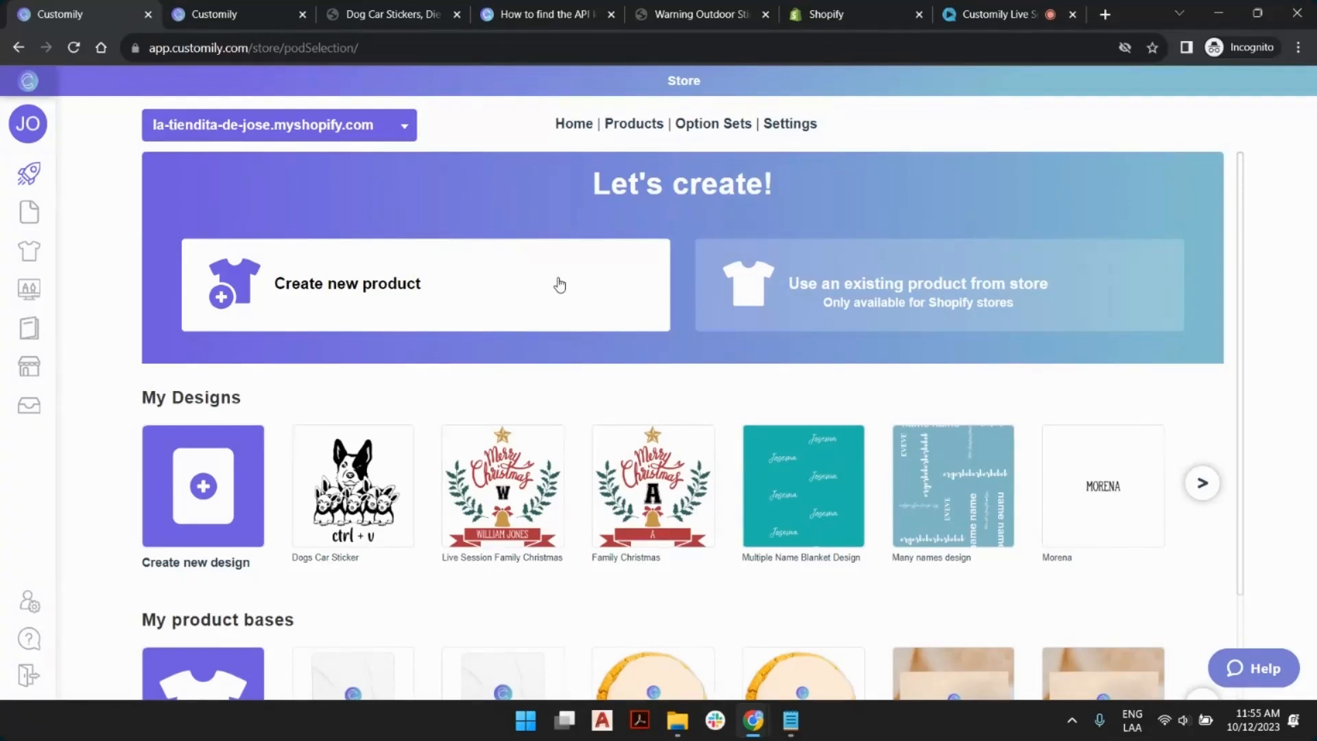
click(560, 284)
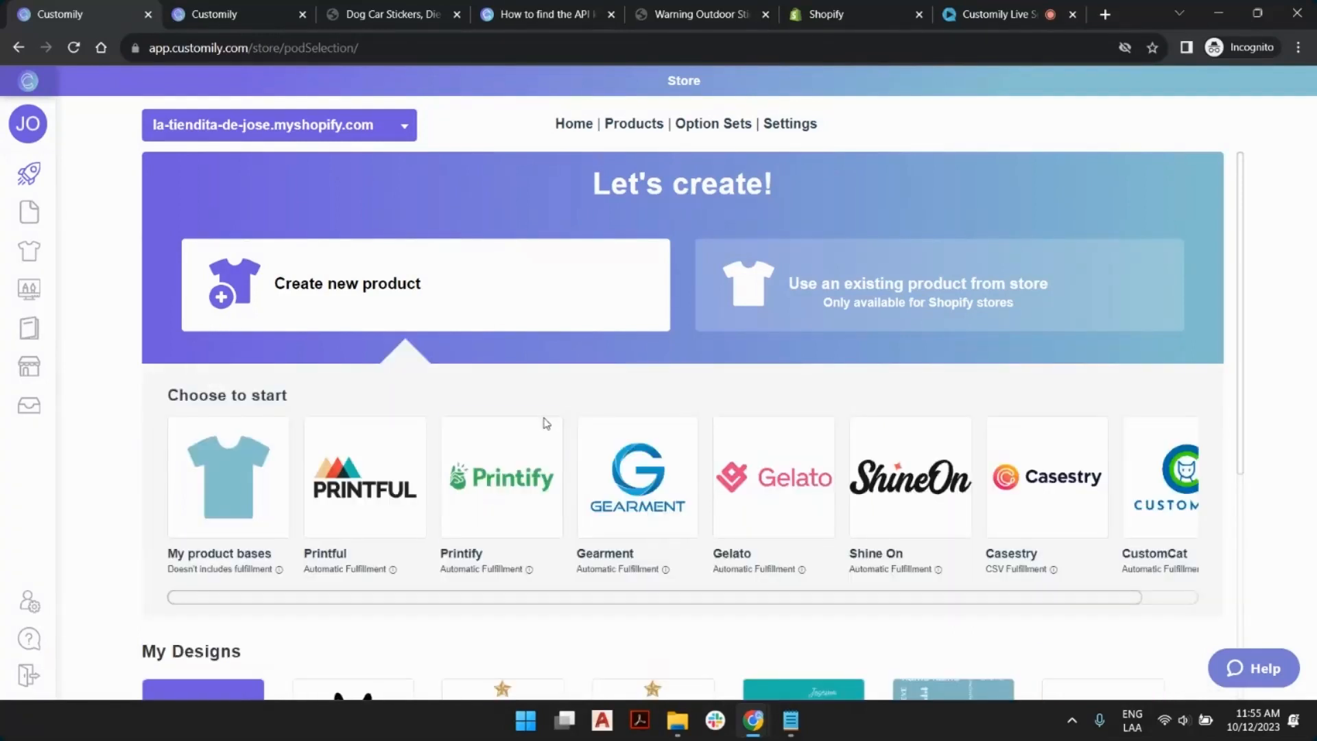
click(539, 461)
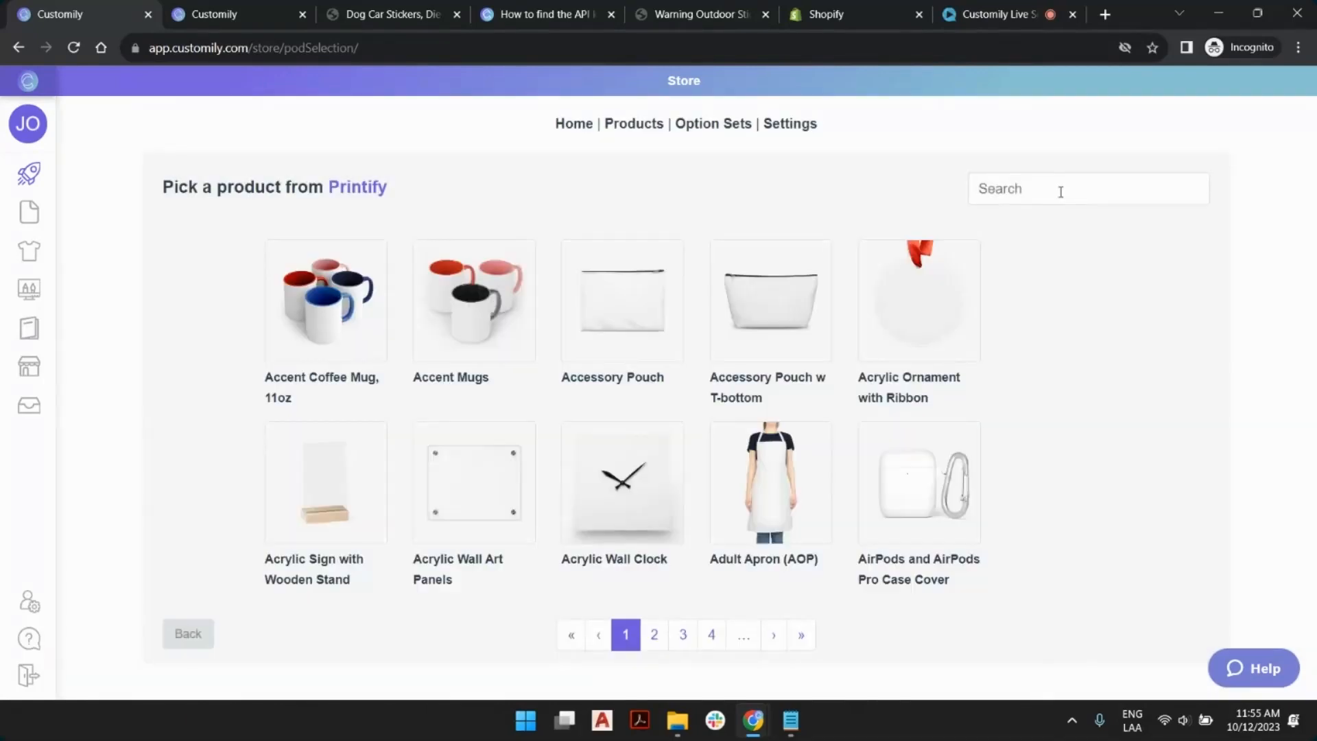
click(1062, 190)
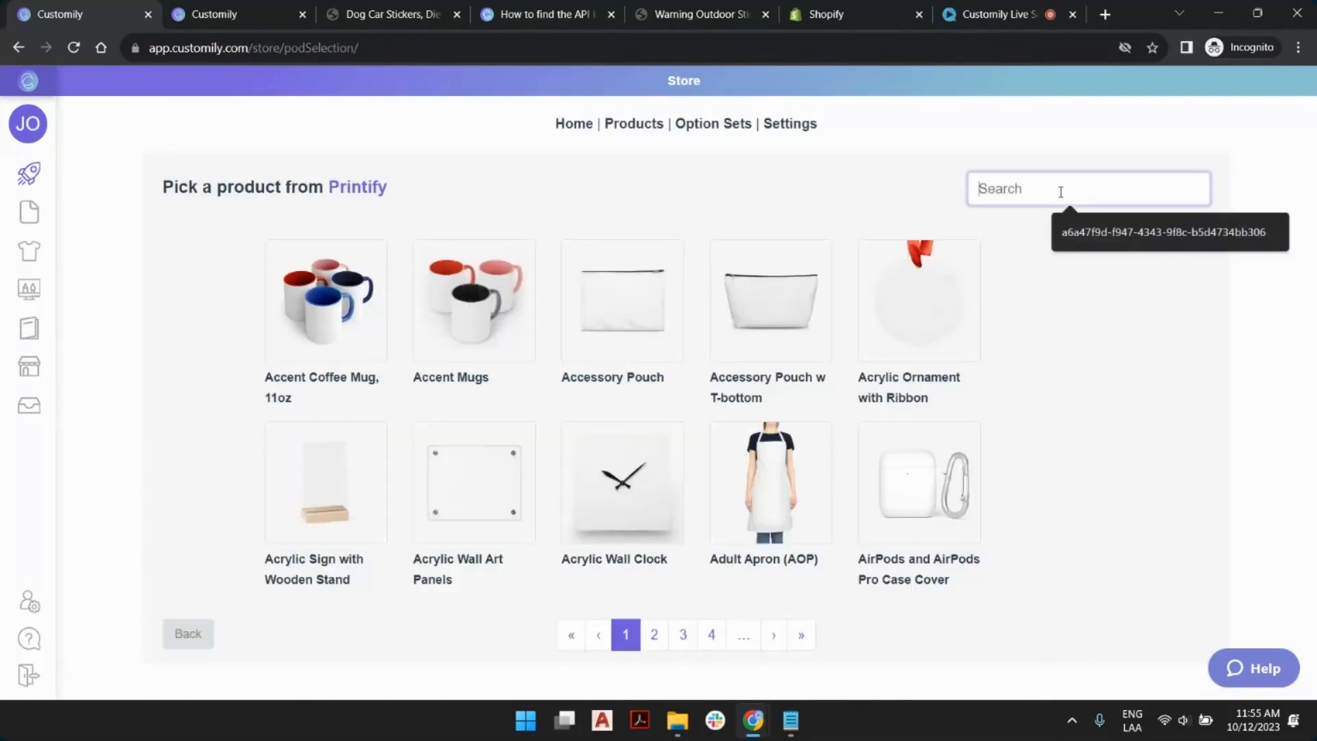
text(ati)
click(307, 334)
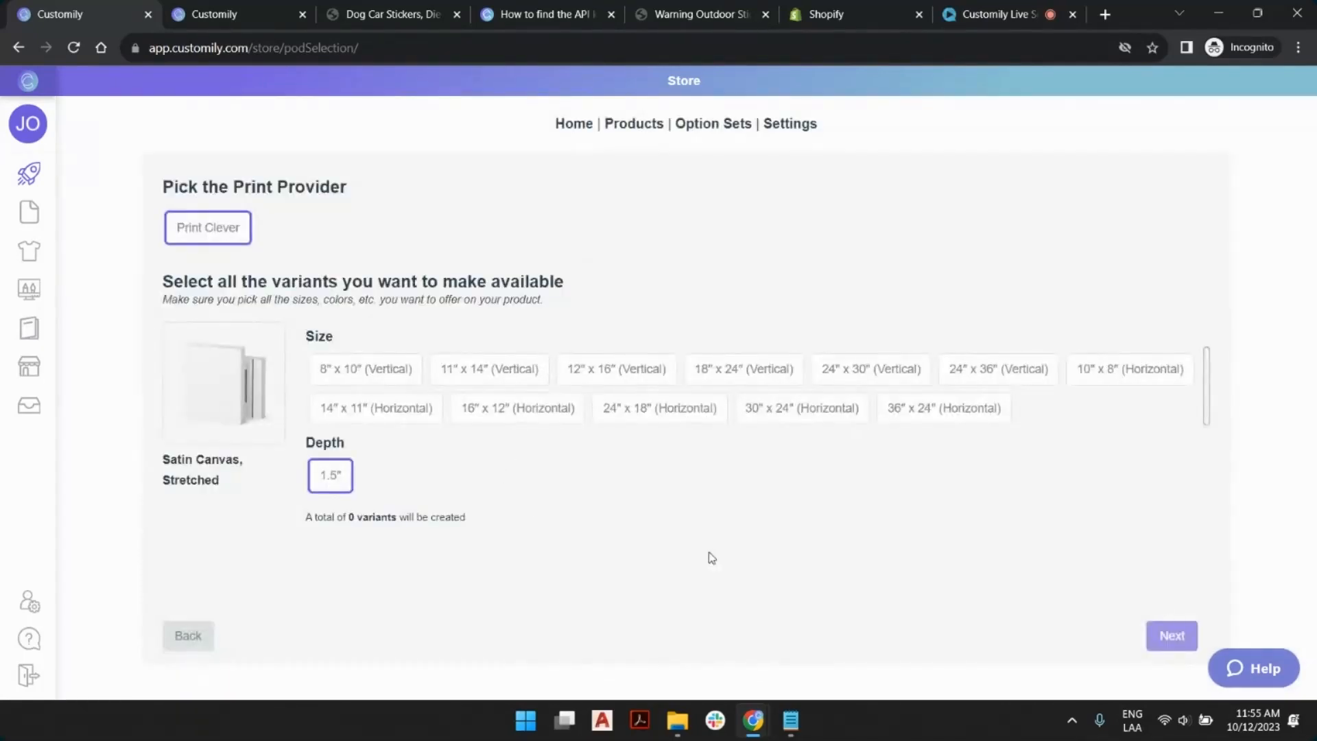
Make the 10" x 8" (Horizontal) size variant available and continue to the Design Library.
click(1123, 379)
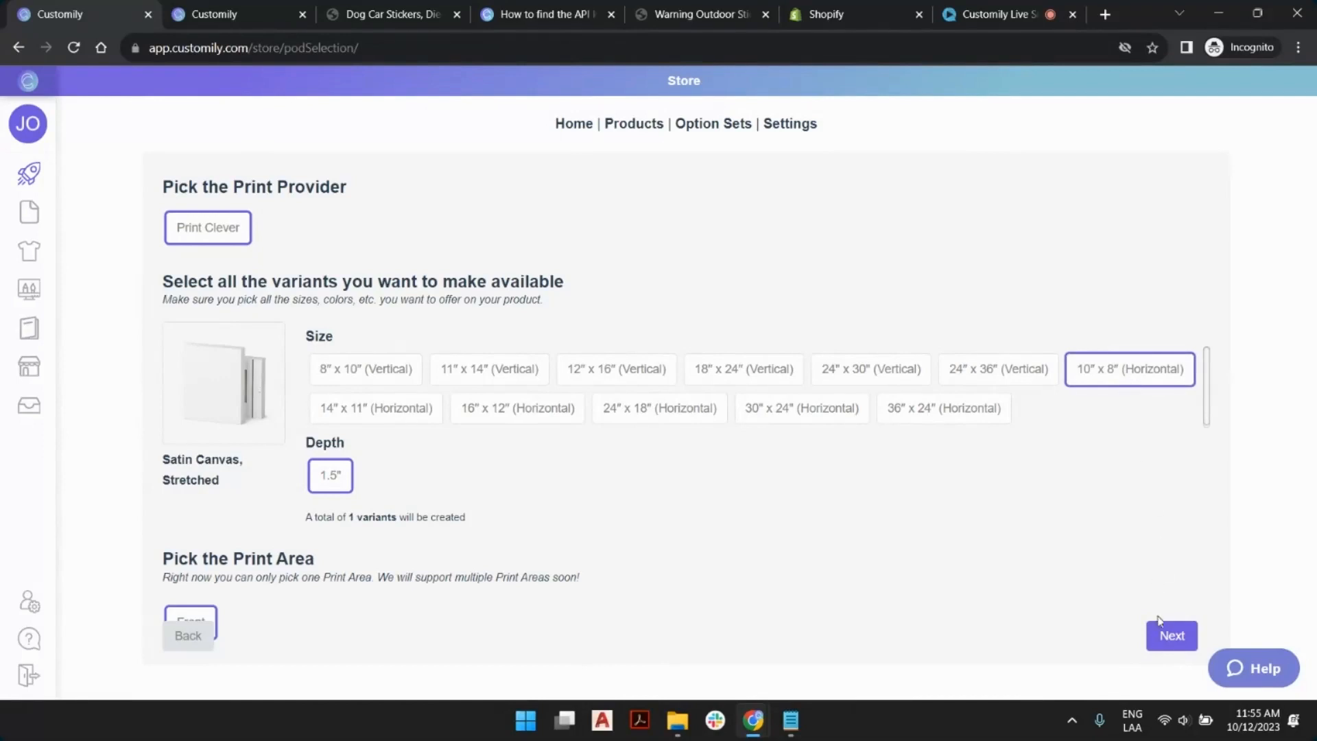
click(1169, 636)
click(347, 285)
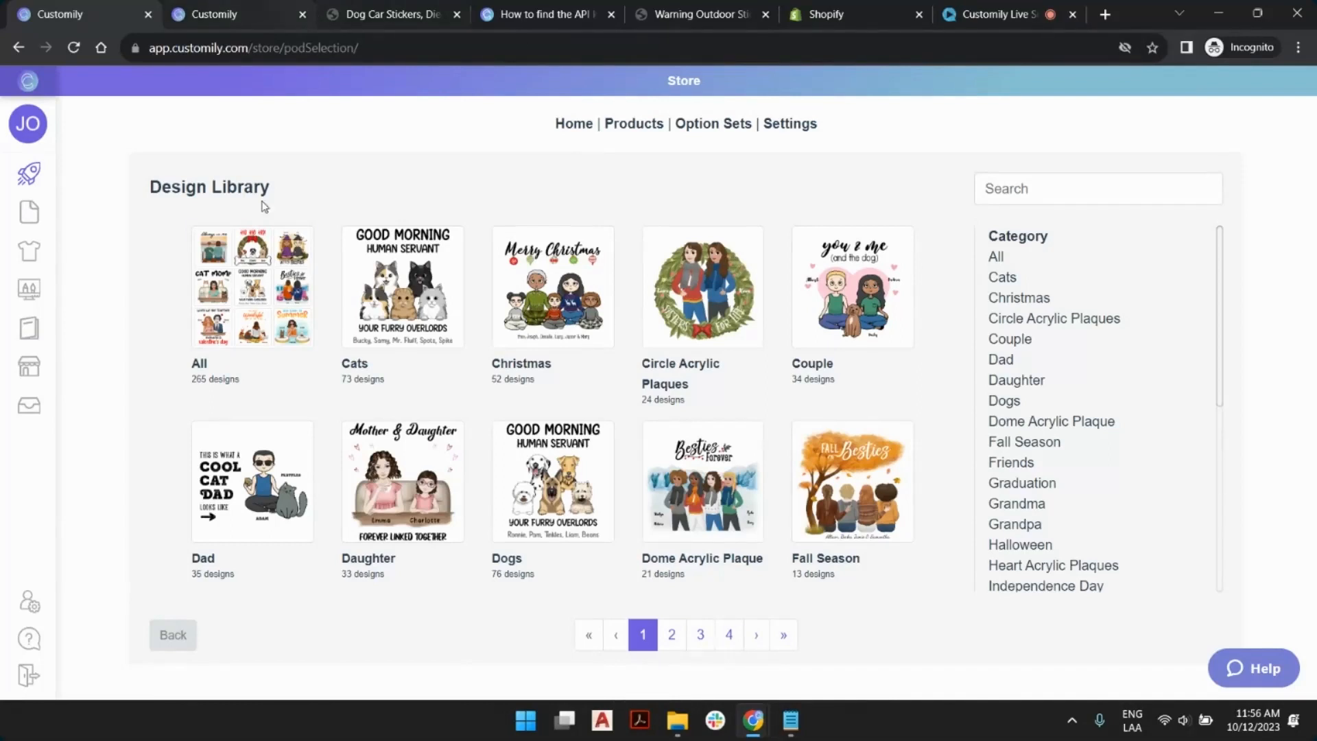
Go to My Designs, browse its last two pages, and open the Live Session Family Christmas design for editing.
mouse_move(32, 186)
click(64, 212)
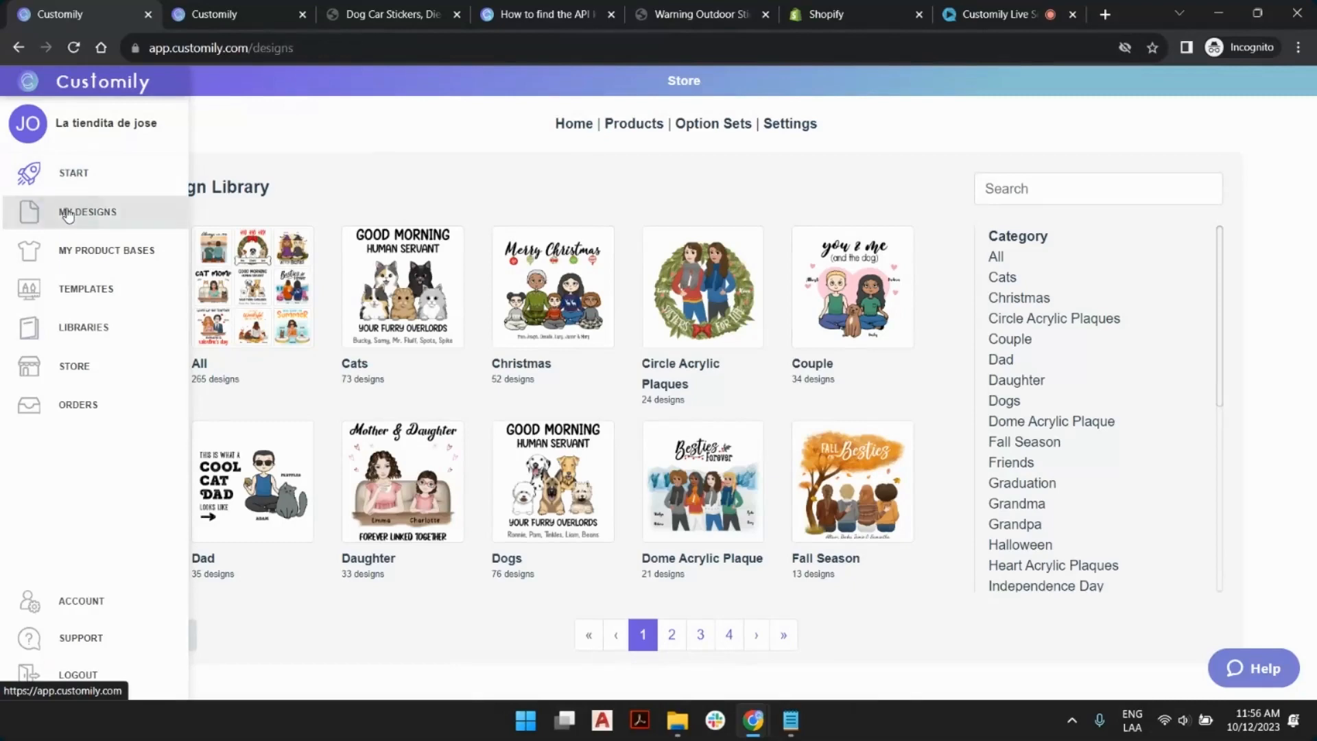
click(1004, 135)
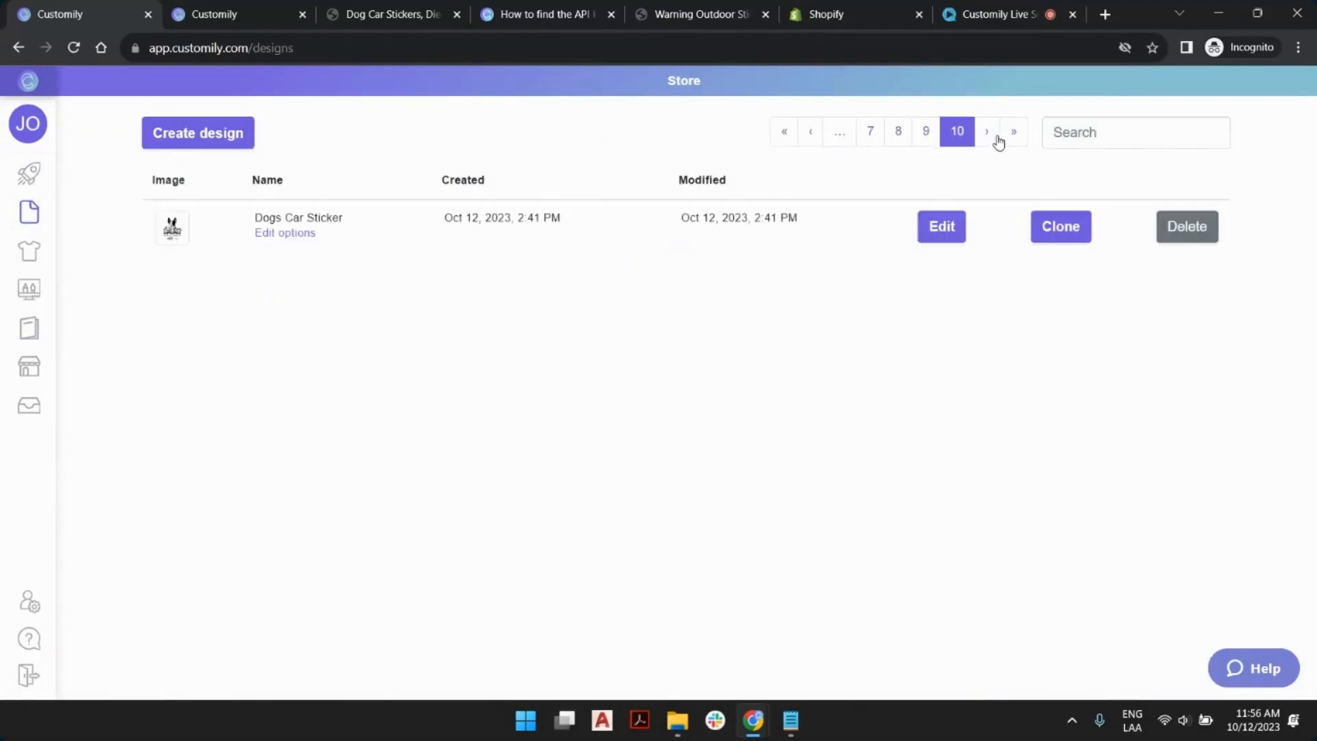
click(931, 135)
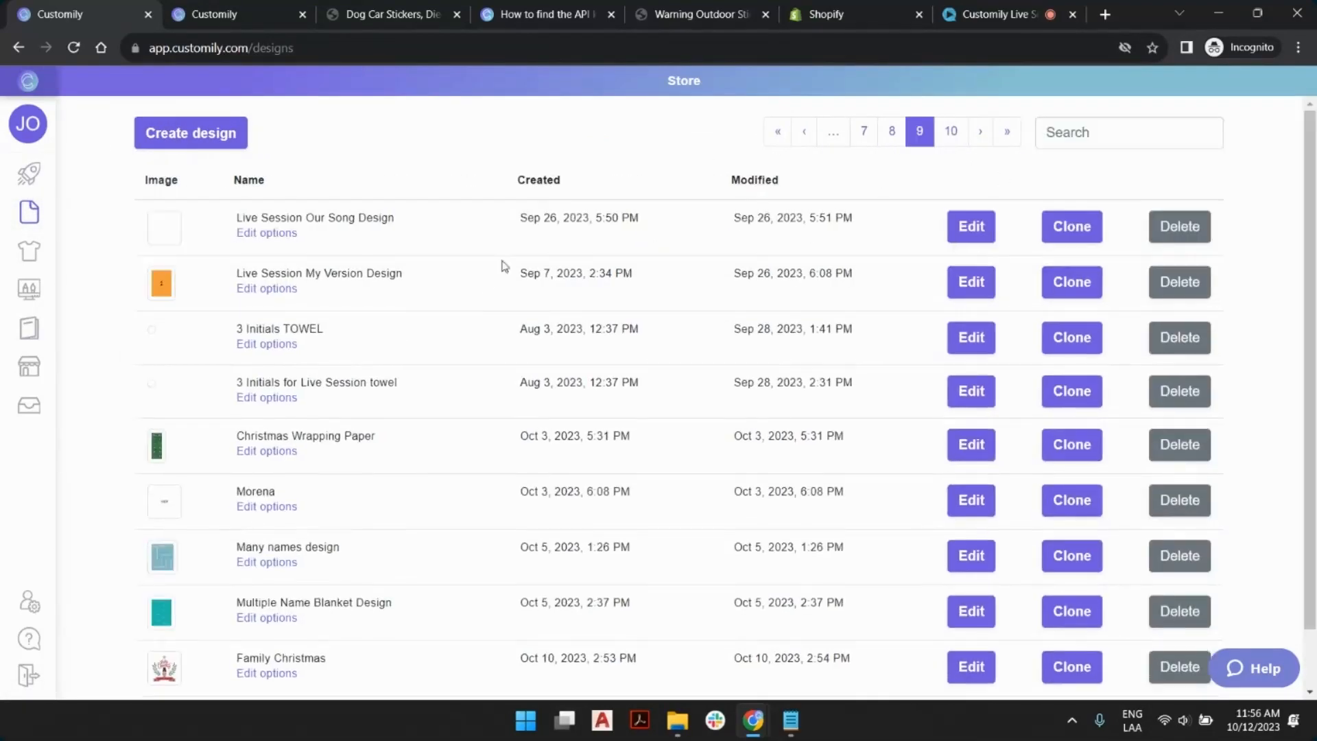
scroll(423, 347, down, 2)
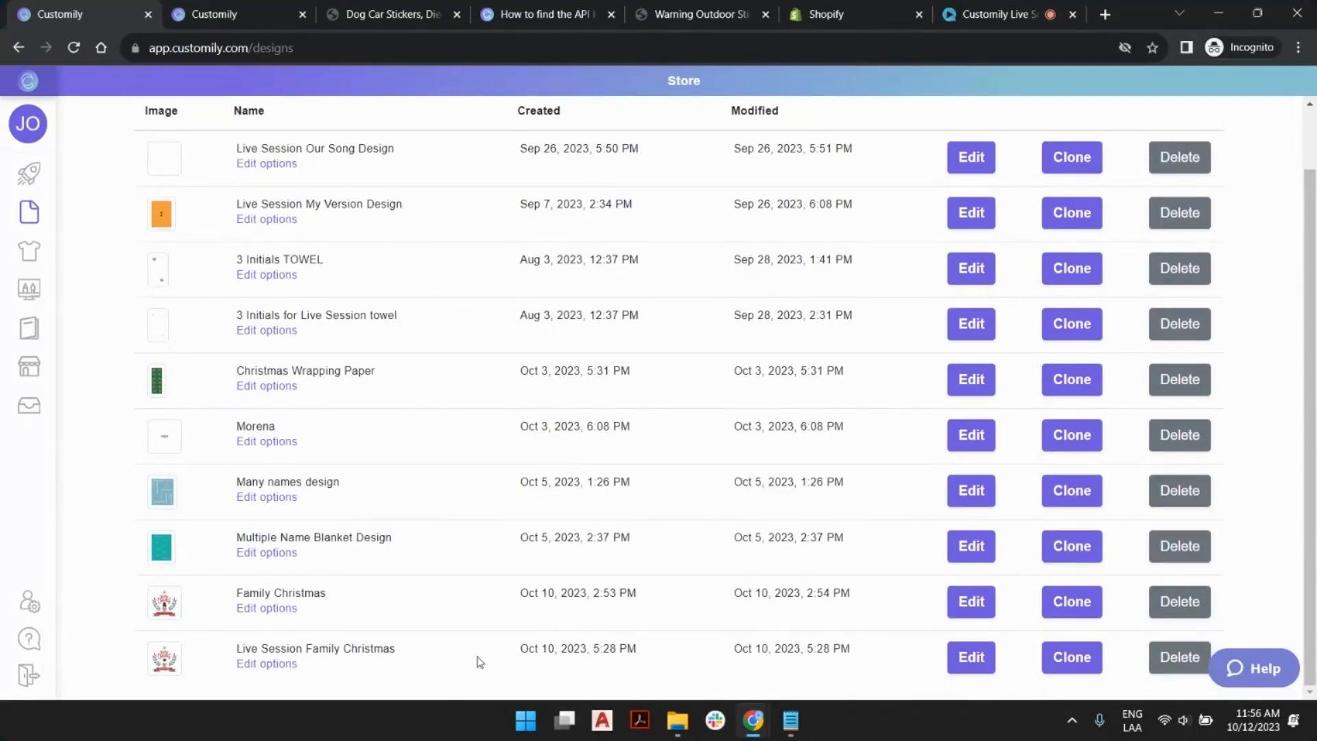
click(982, 660)
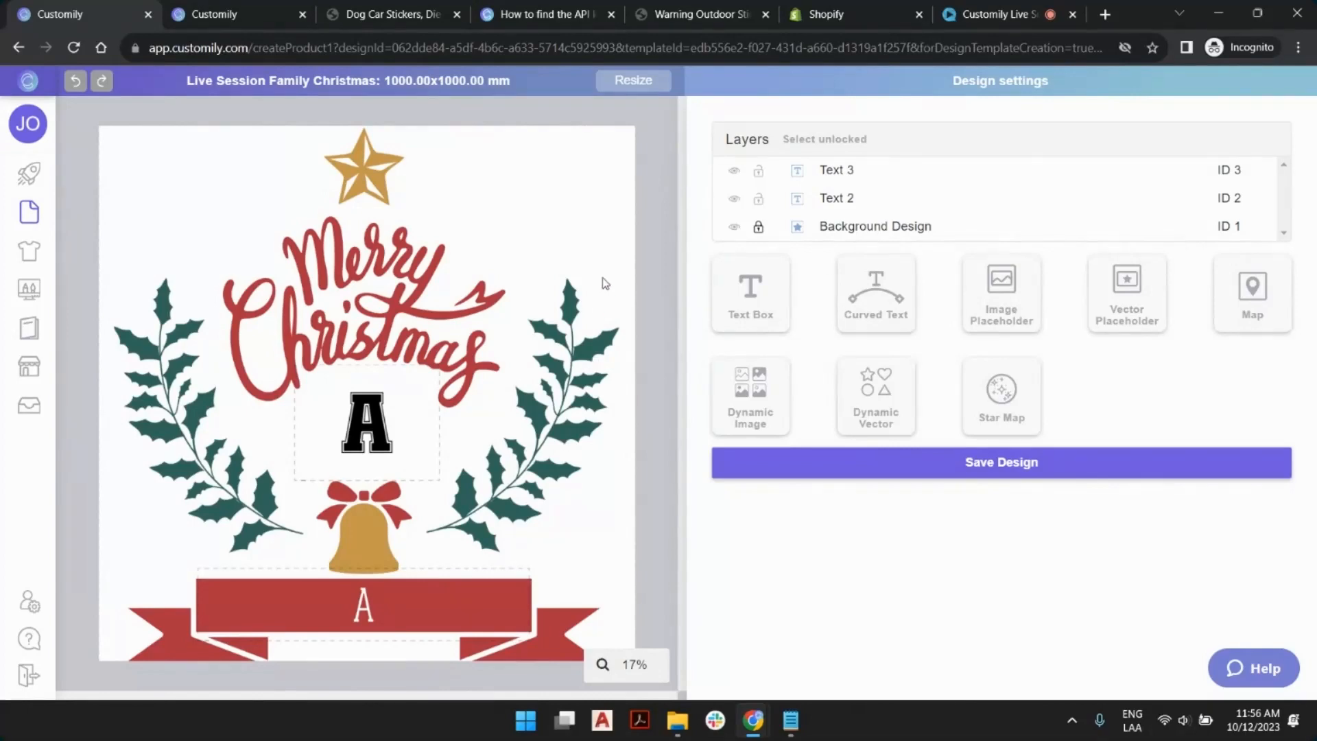
Unlock and inspect the Background Design layer, check the Text 2 and Text 3 text boxes, and clear the selection.
click(837, 227)
click(880, 237)
click(871, 236)
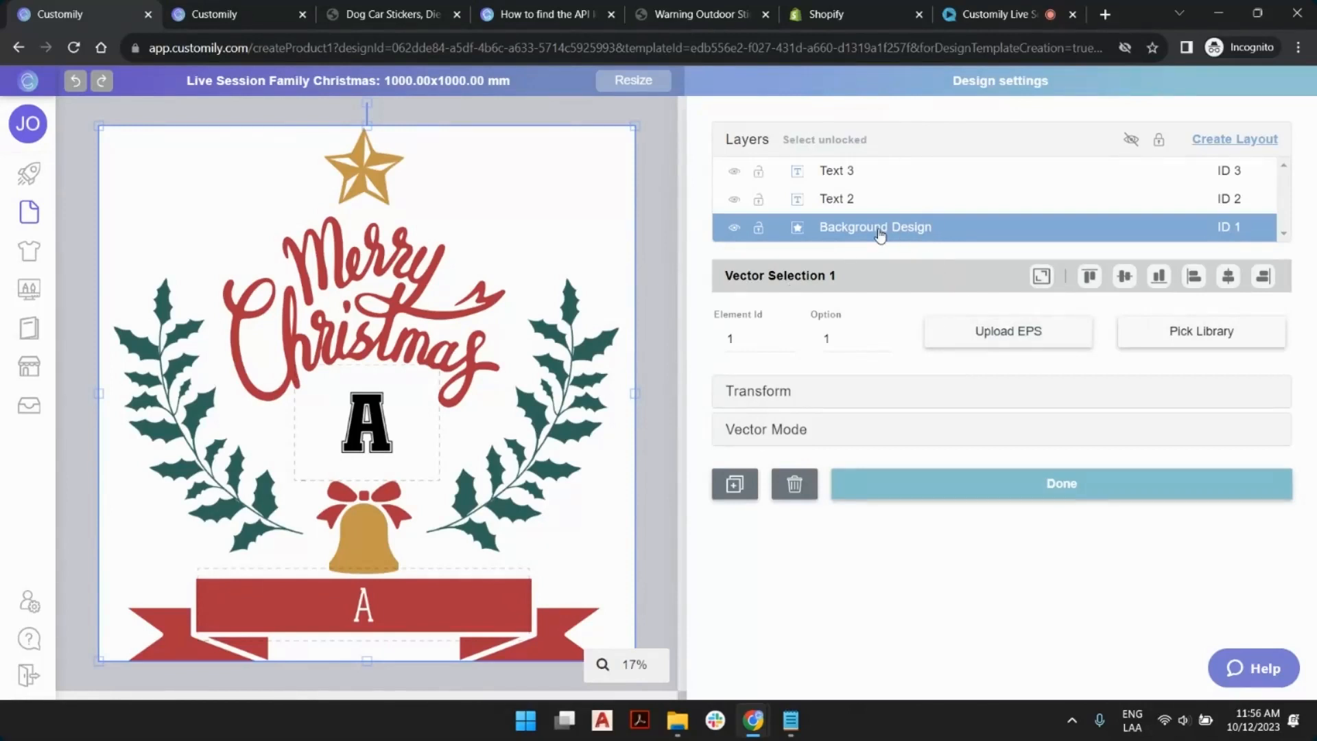
click(693, 292)
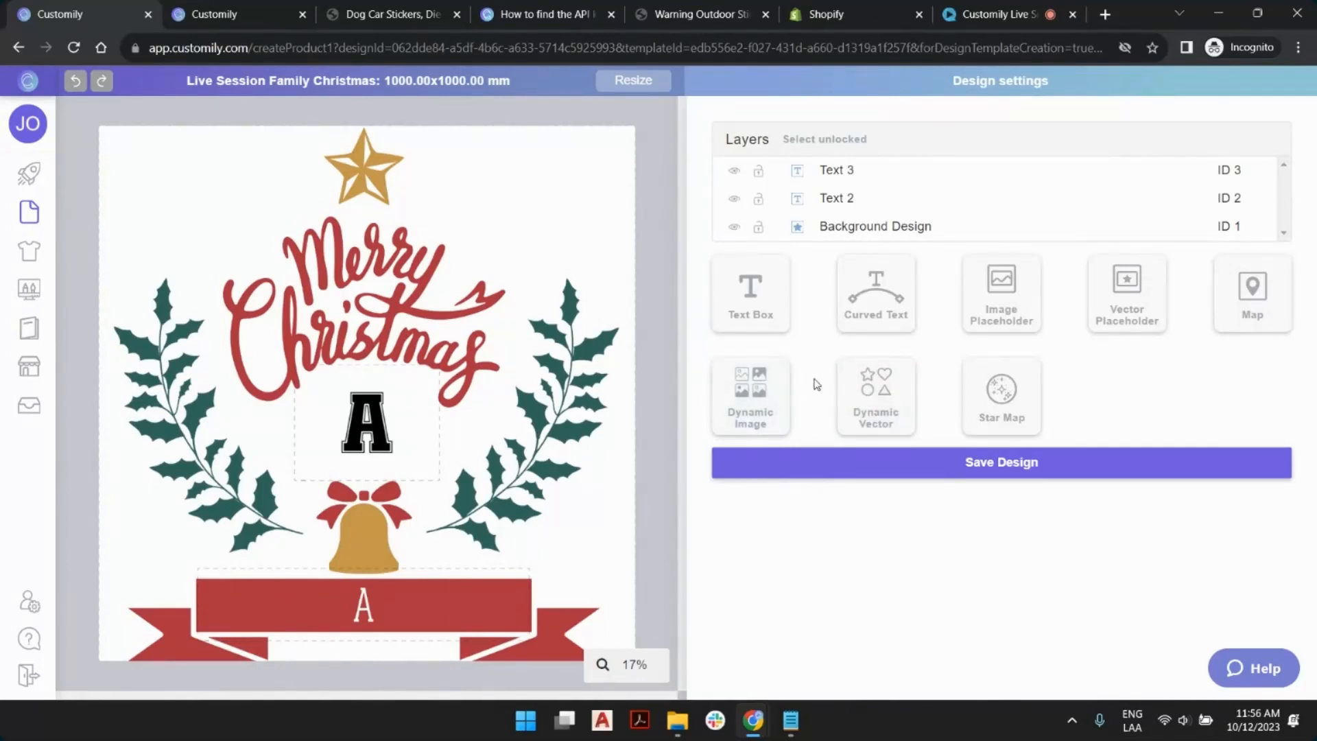
click(591, 240)
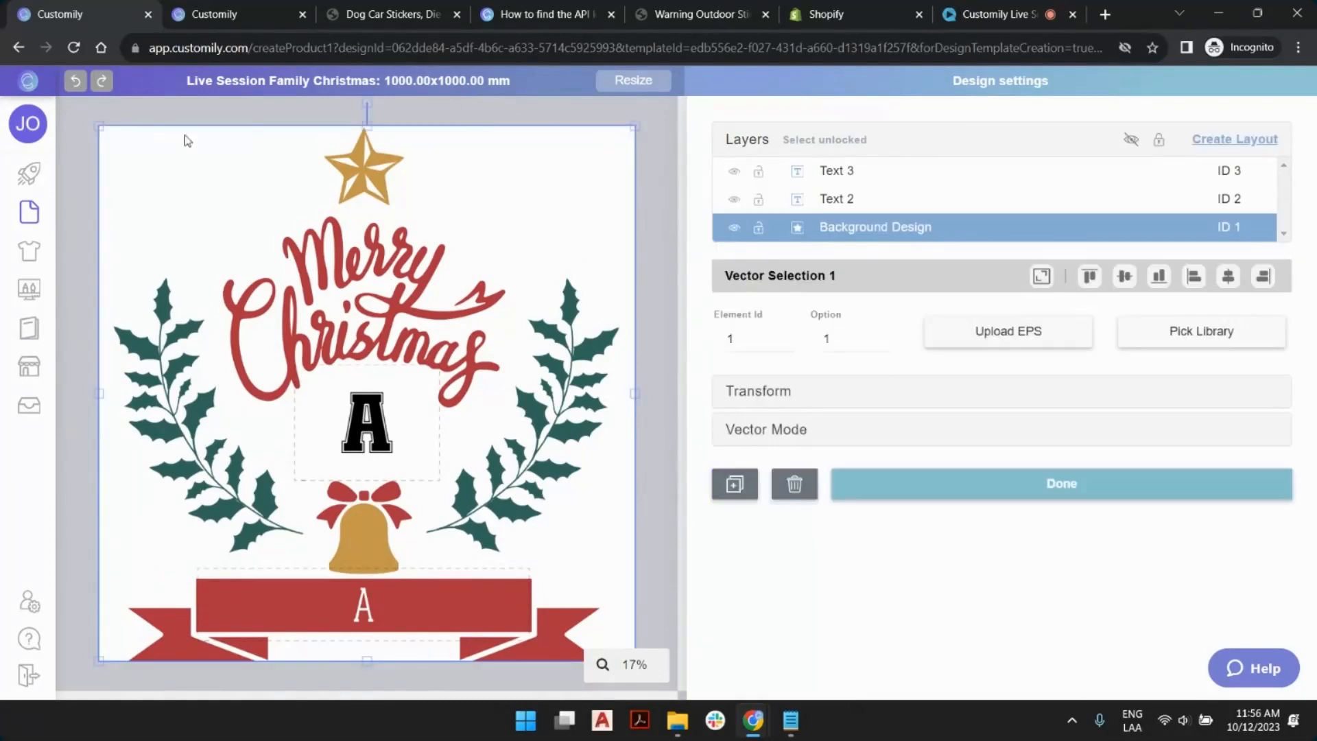
click(380, 434)
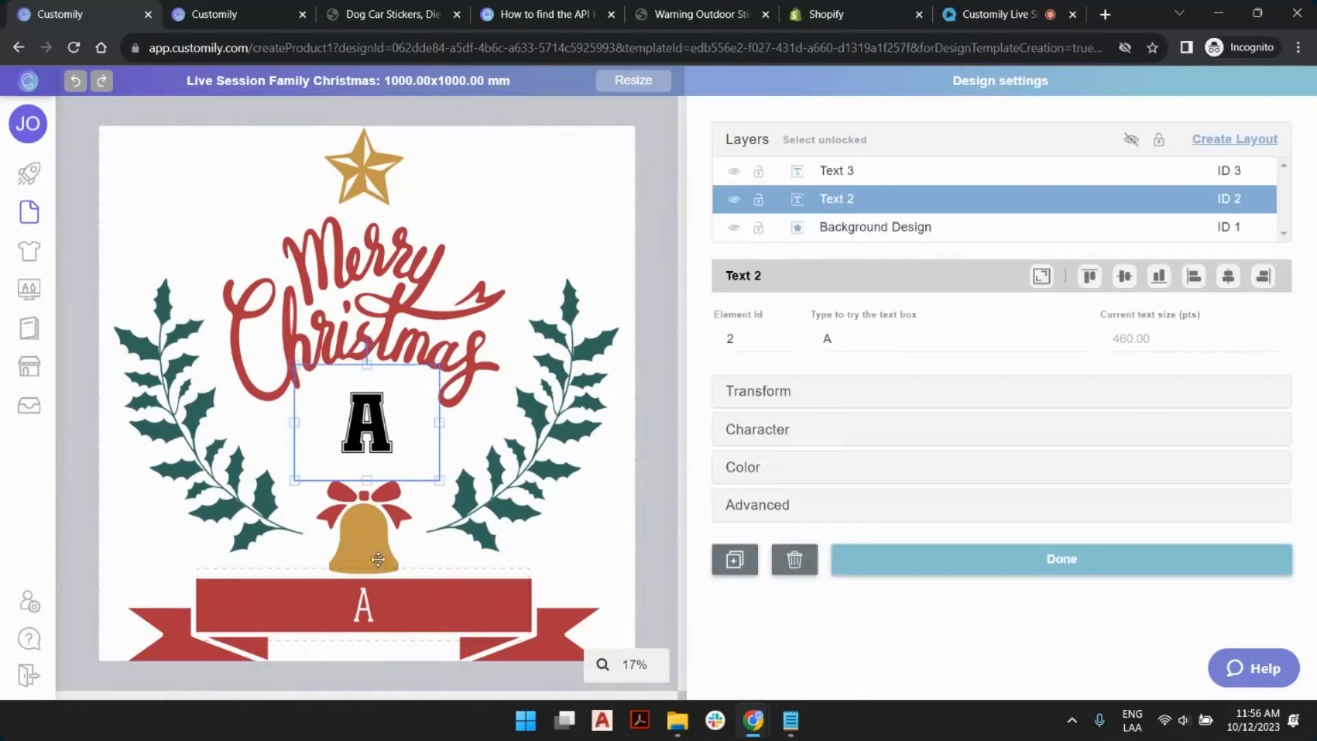
click(369, 605)
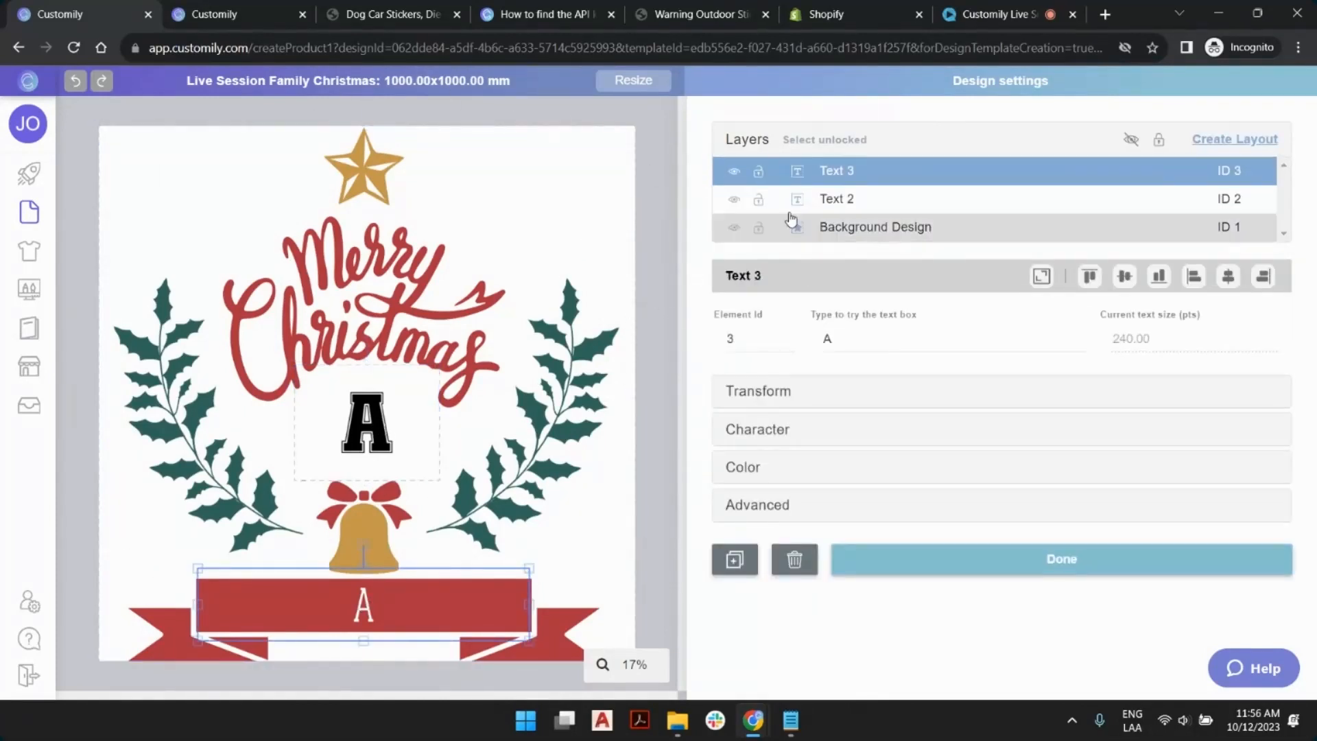
click(652, 202)
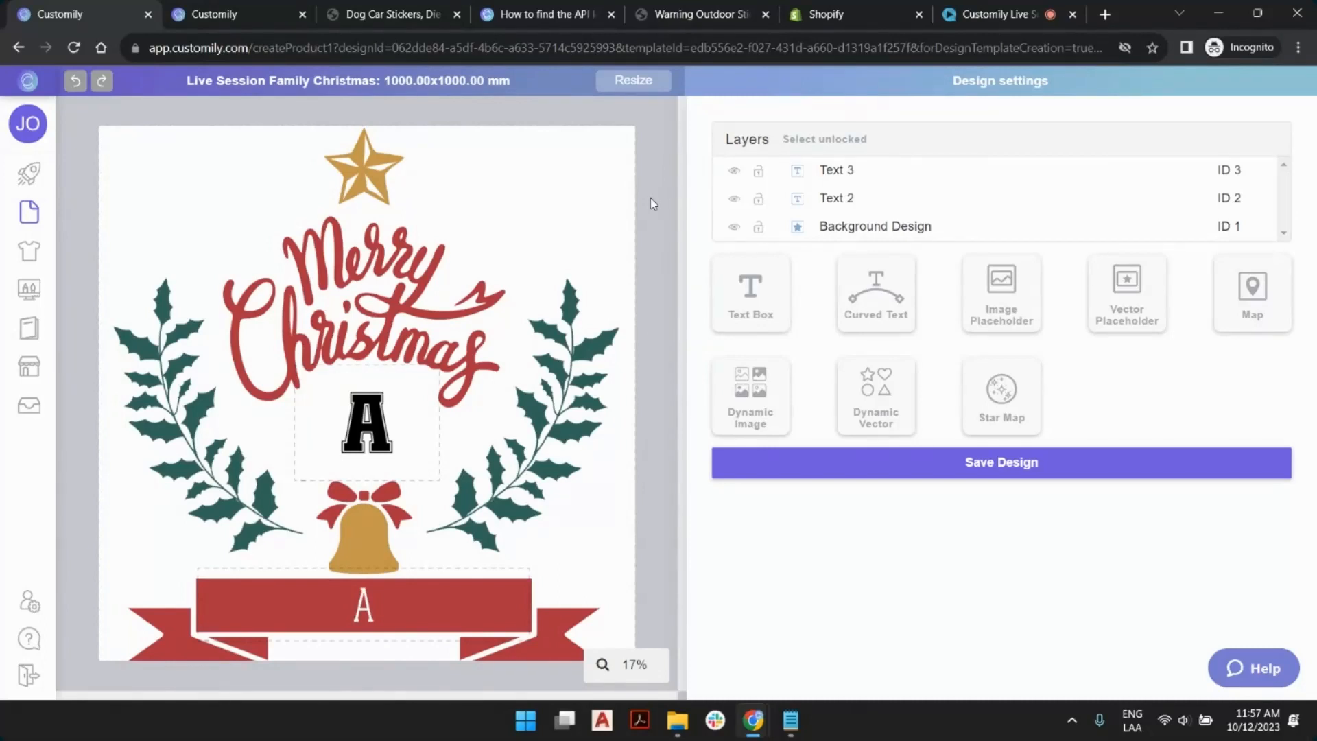
Leave the Christmas design without saving and go to the Templates list.
mouse_move(37, 301)
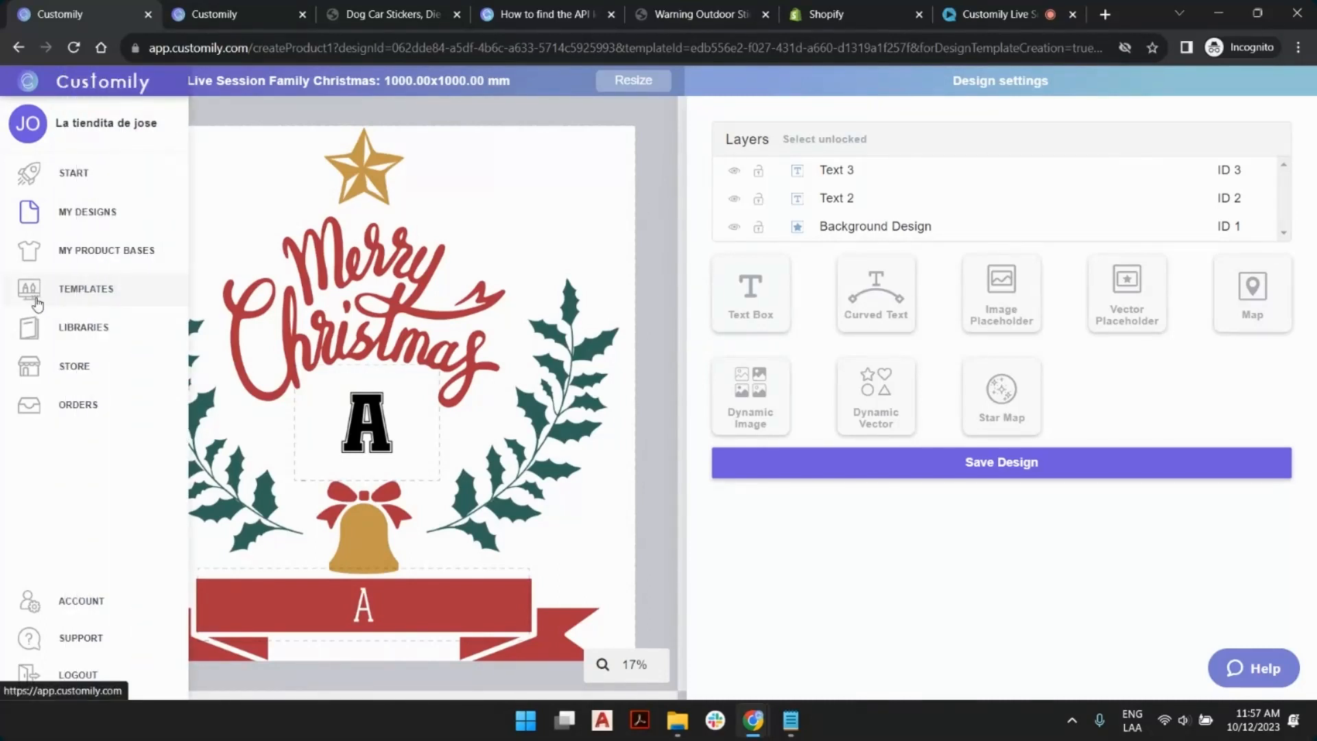
click(37, 302)
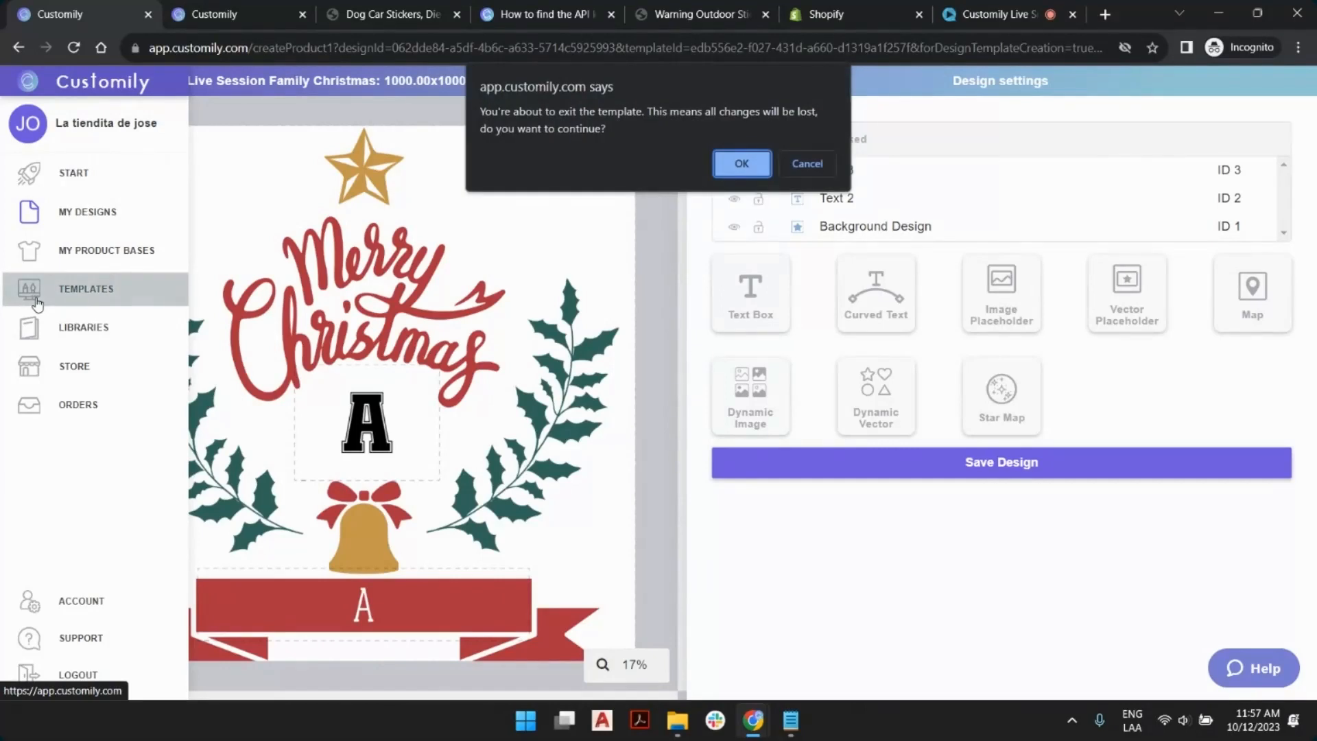
click(724, 159)
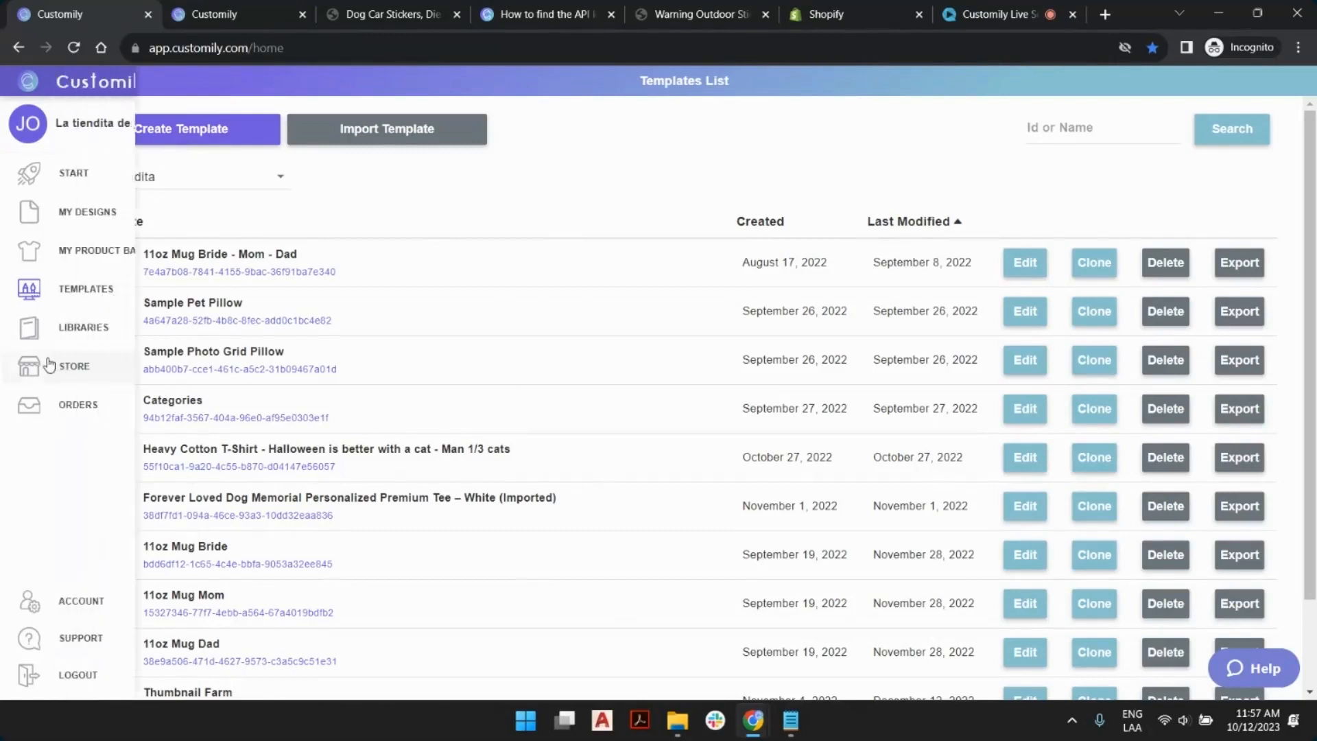
Open the store's product list for linking and filter it to products not linked to Customily.
click(65, 365)
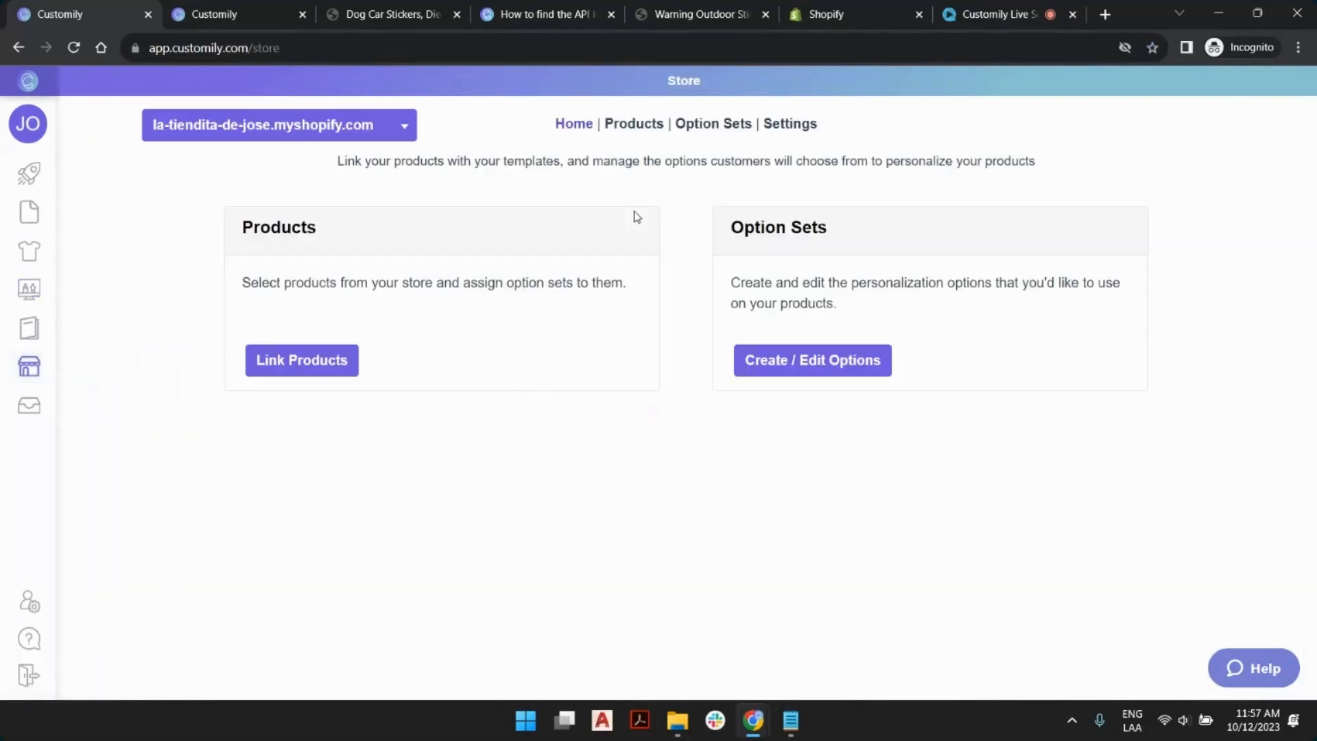
click(316, 368)
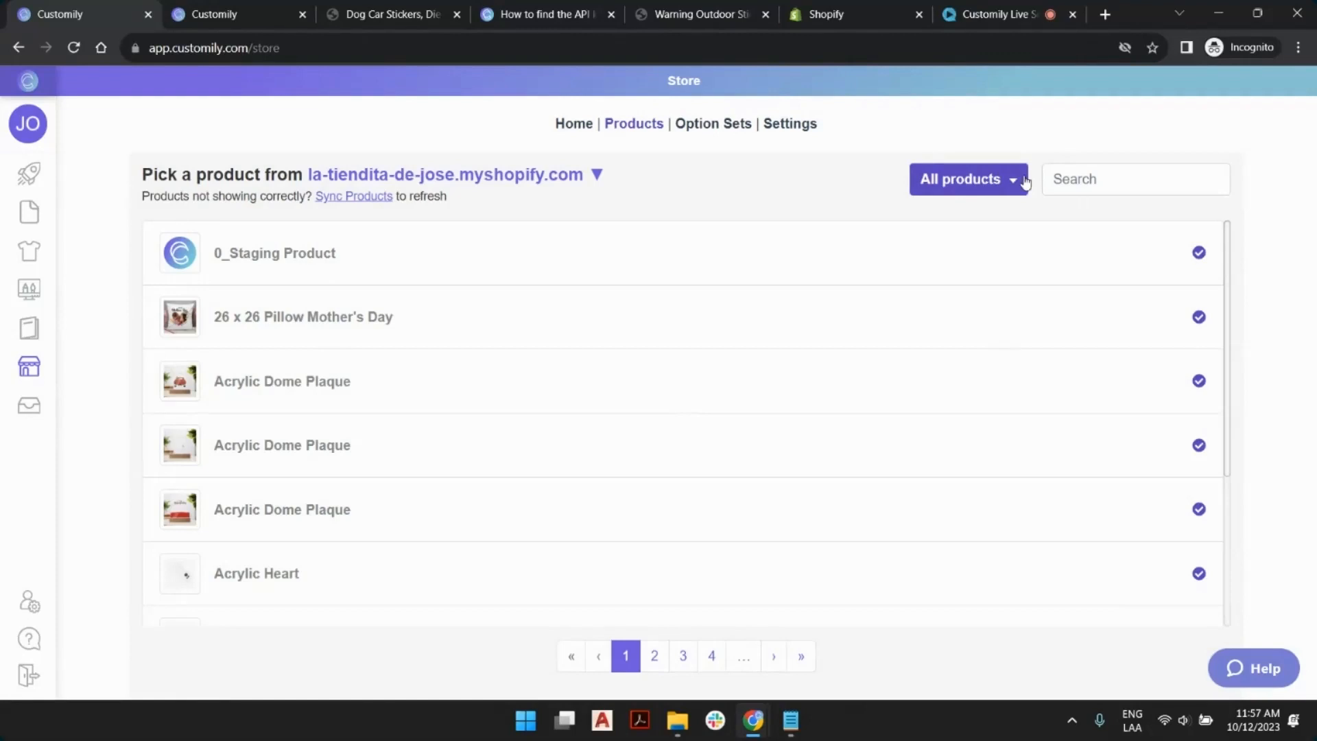
click(1022, 182)
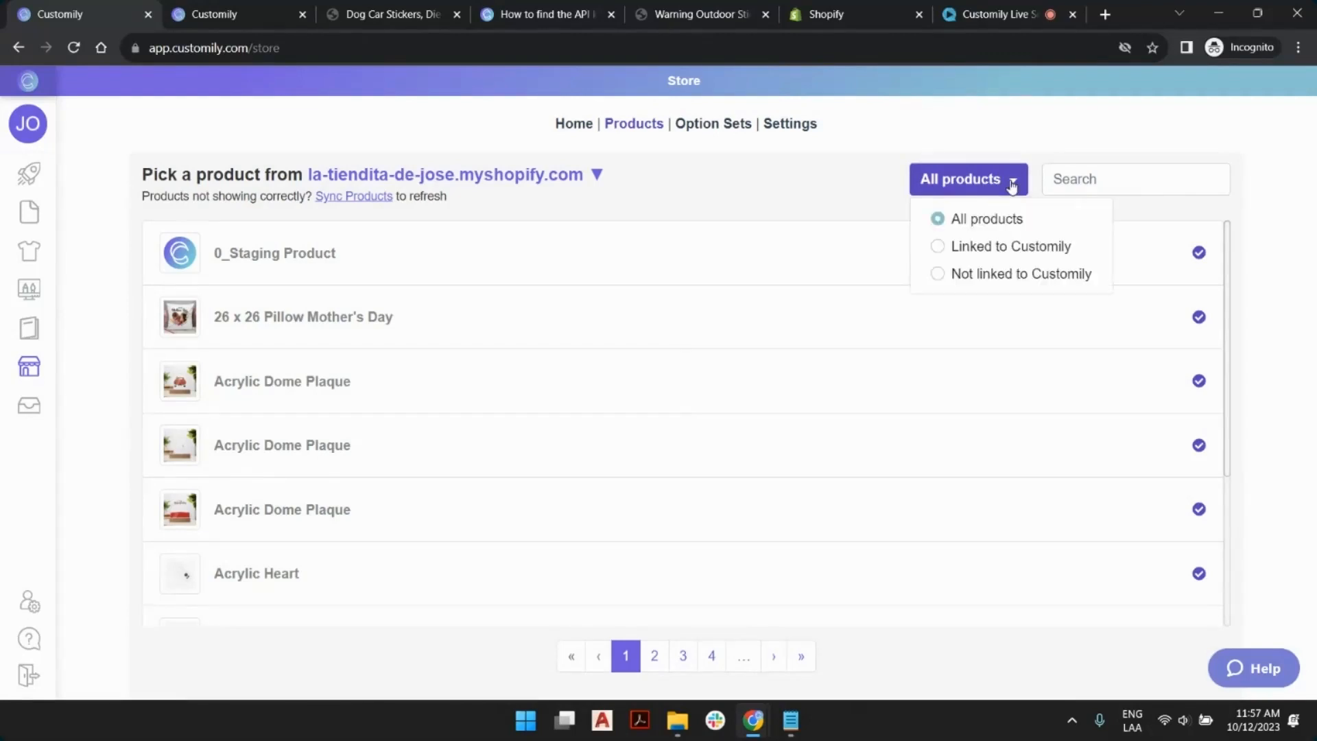
click(985, 280)
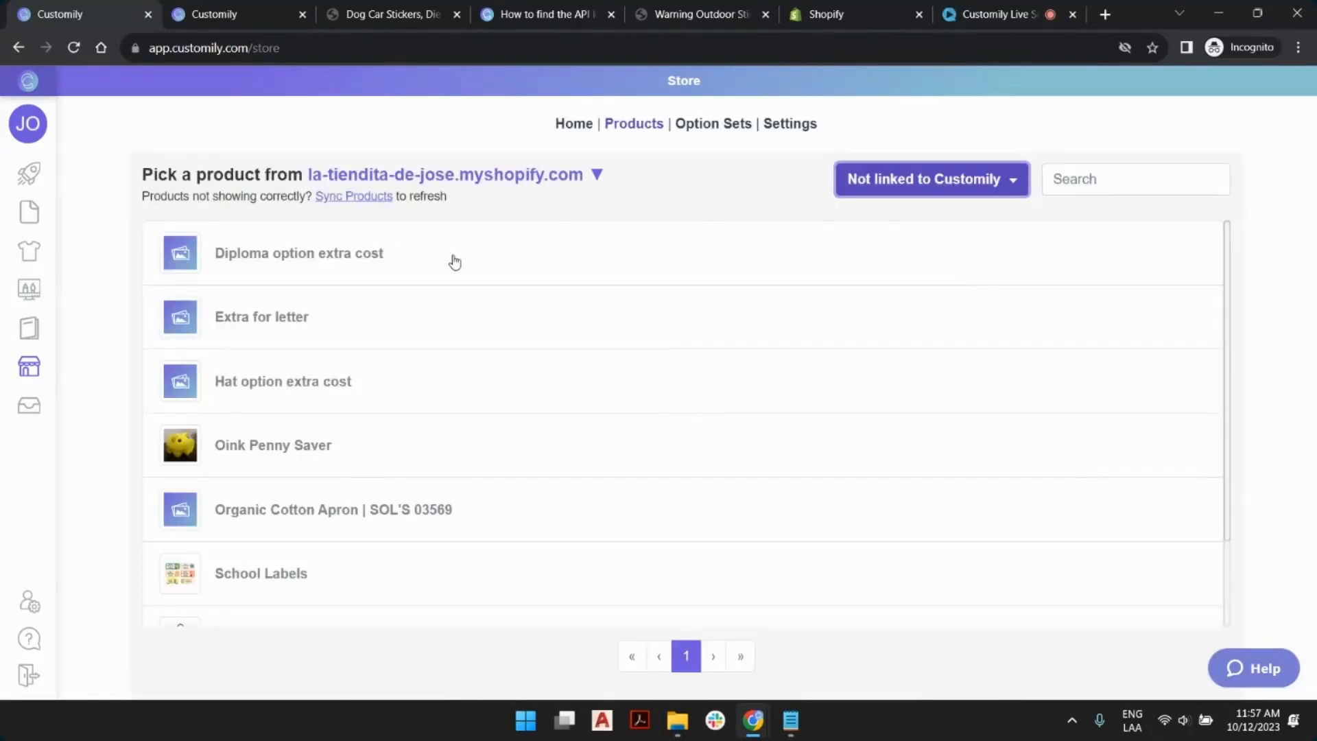
scroll(310, 447, down, 2)
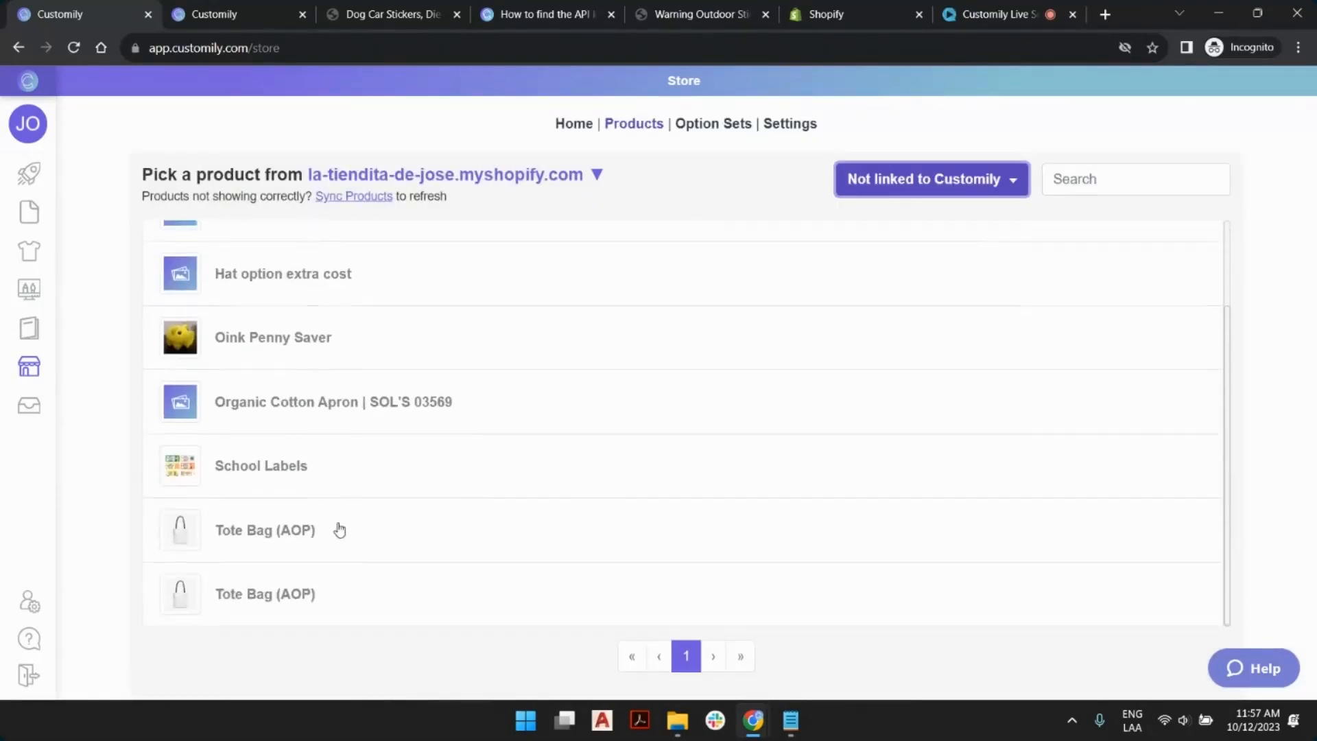
Open the School Labels product and review its template, option and fulfillment sections.
click(294, 465)
scroll(481, 364, down, 3)
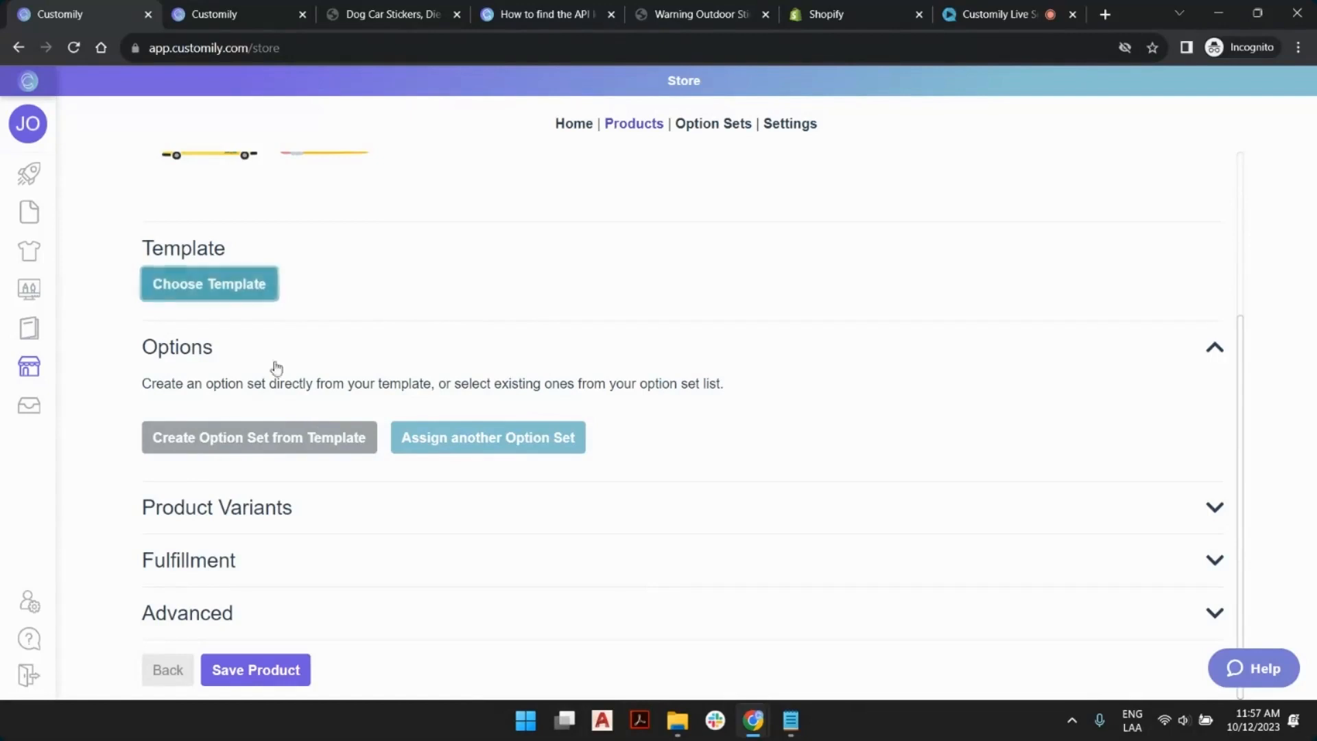
scroll(298, 643, up, 3)
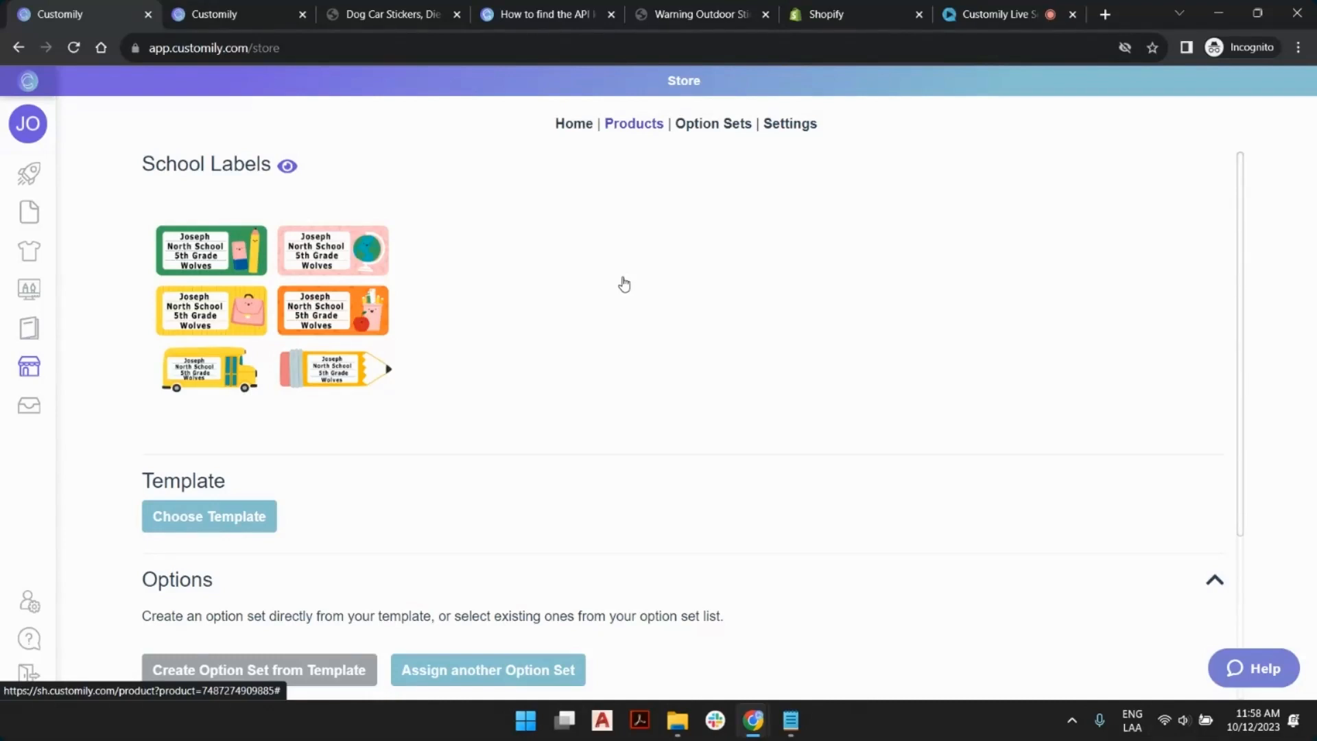
Open the 26 x 26 Pillow product base for editing and inspect its Print Area layer and canvas dimensions.
click(52, 254)
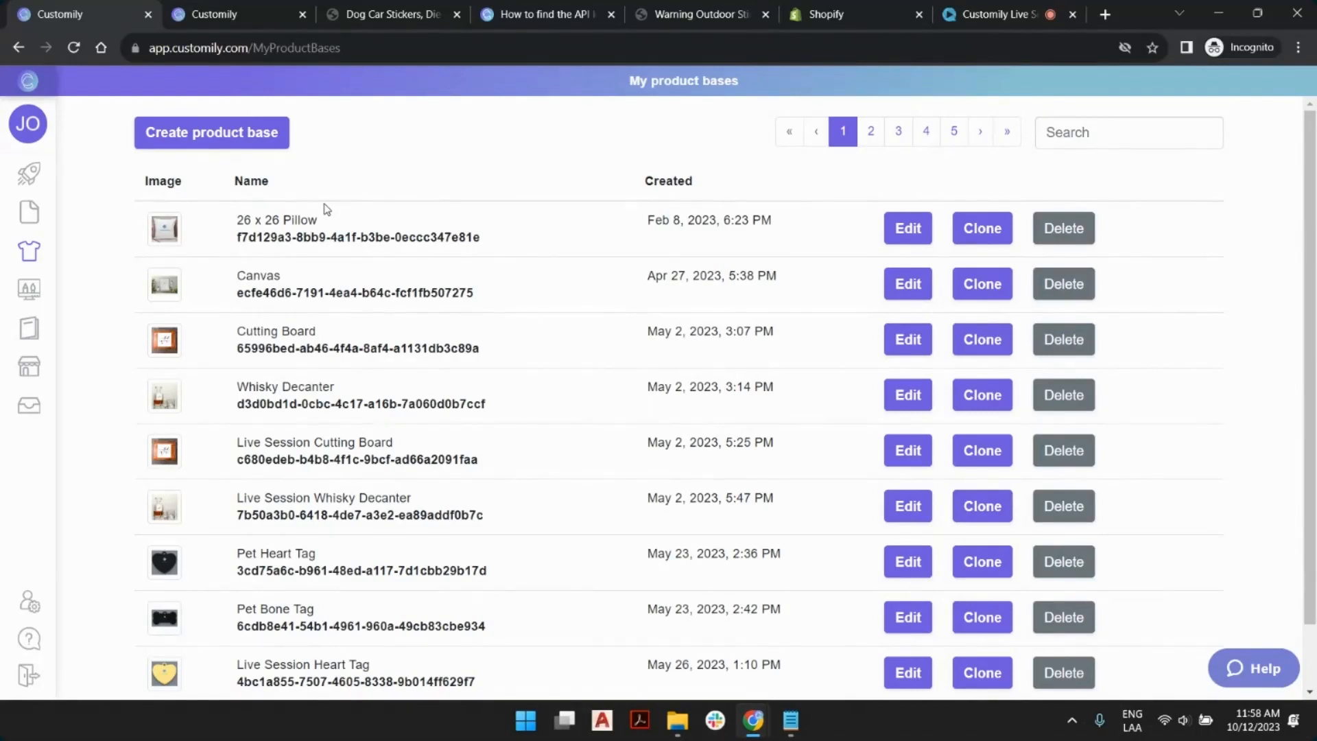
click(916, 231)
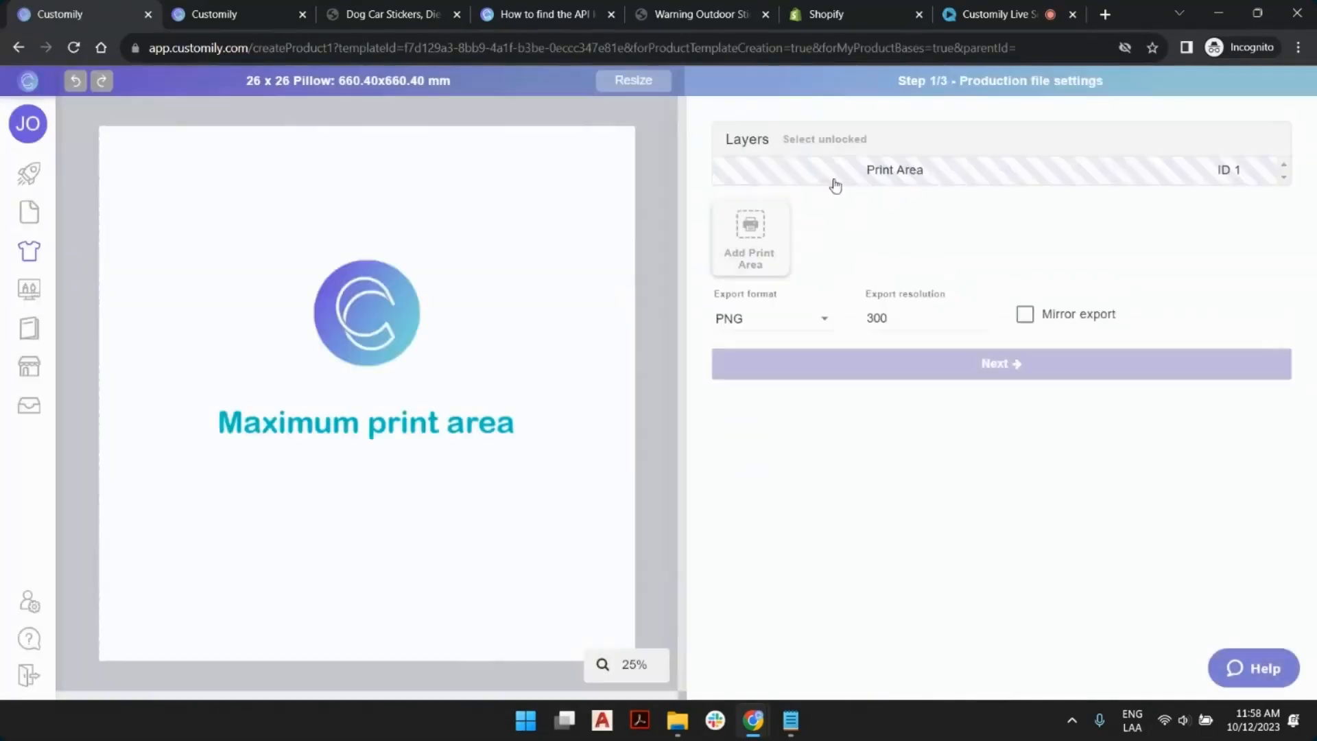
click(881, 175)
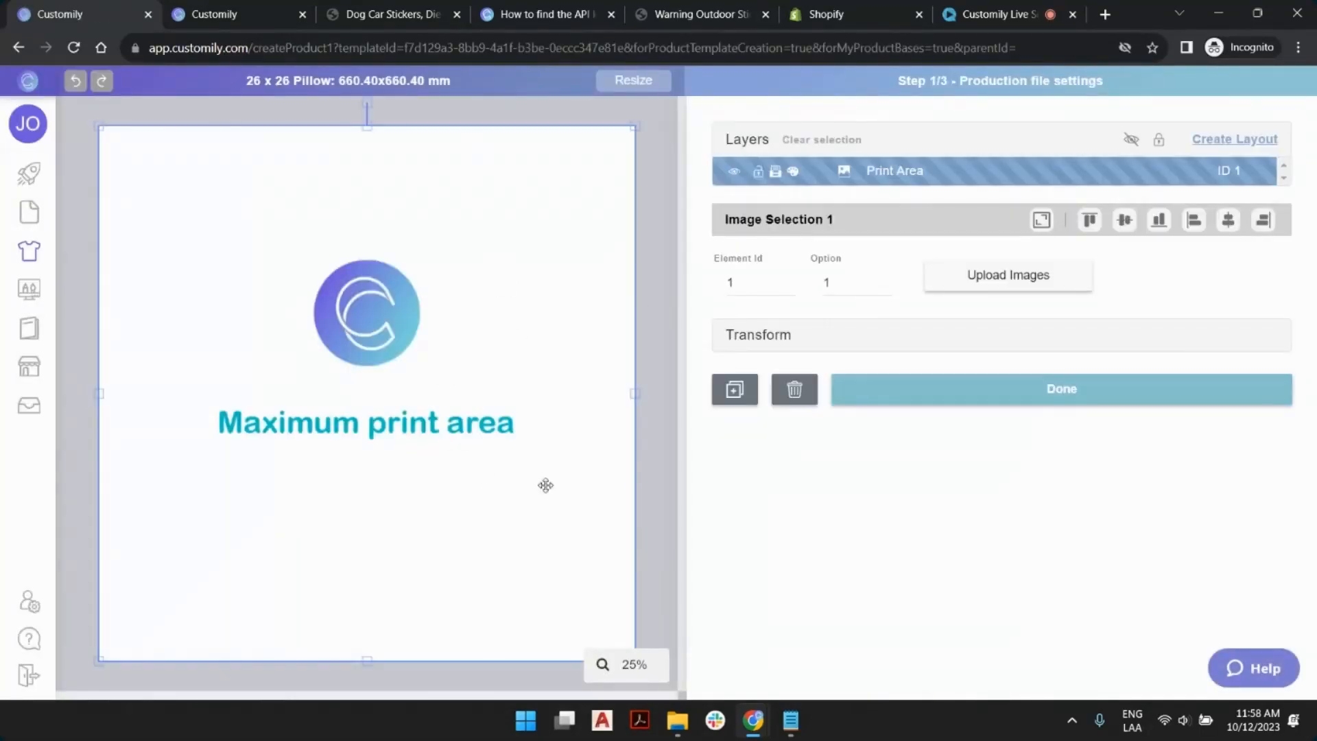
drag(472, 81, 337, 82)
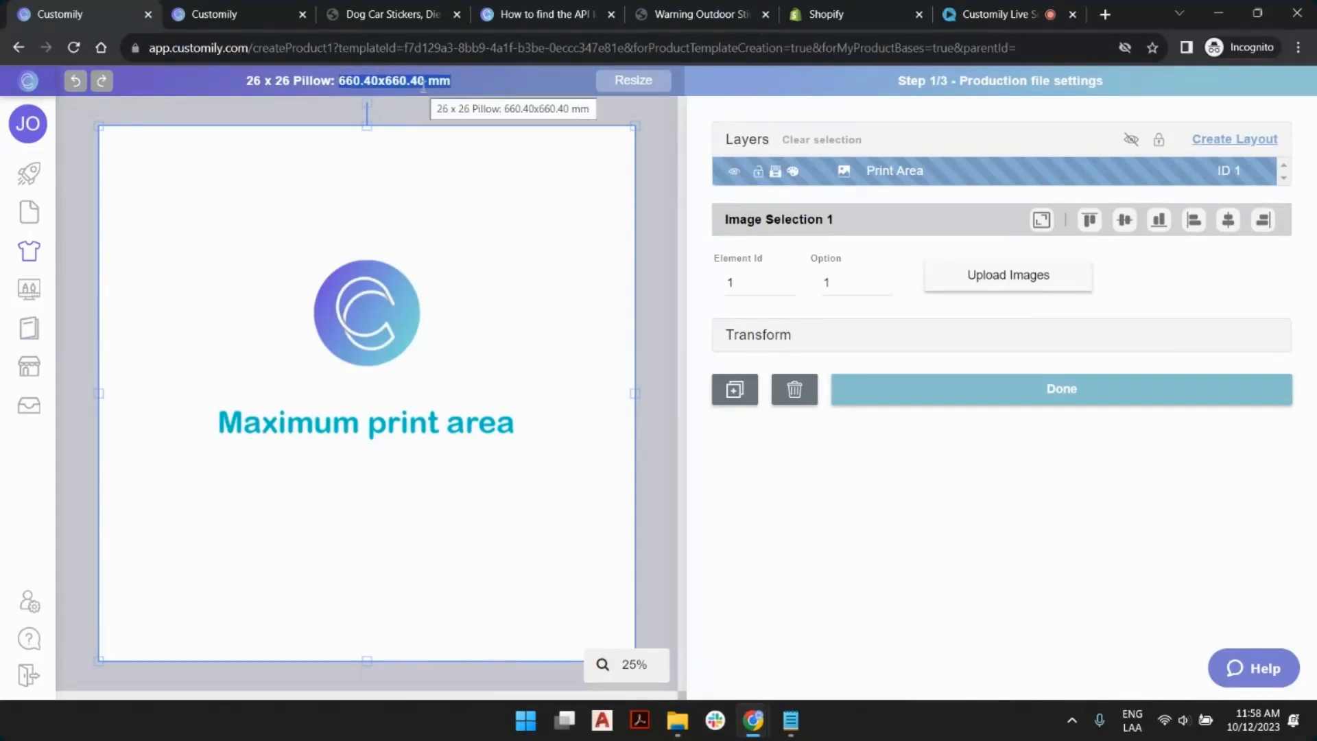
click(422, 107)
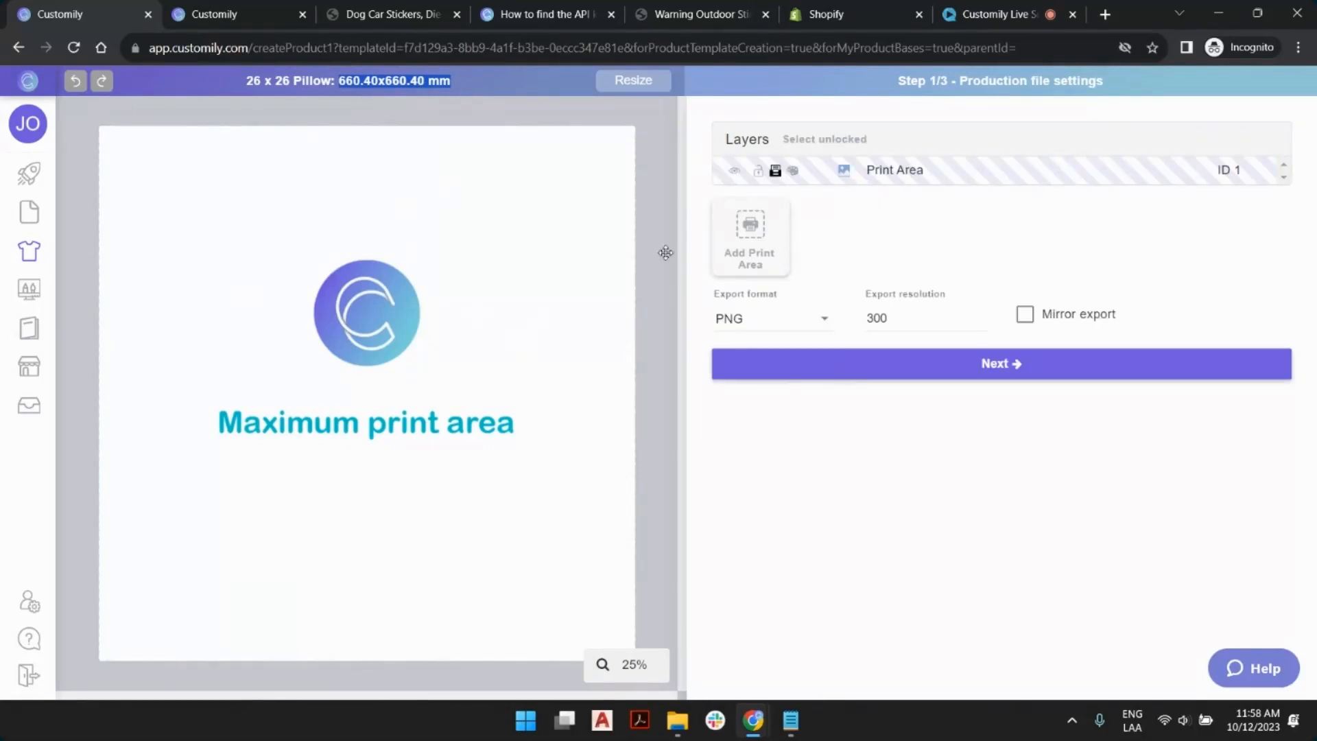
Continue to the pillow base's preview settings and select the Print Area layer on the mockup.
click(786, 365)
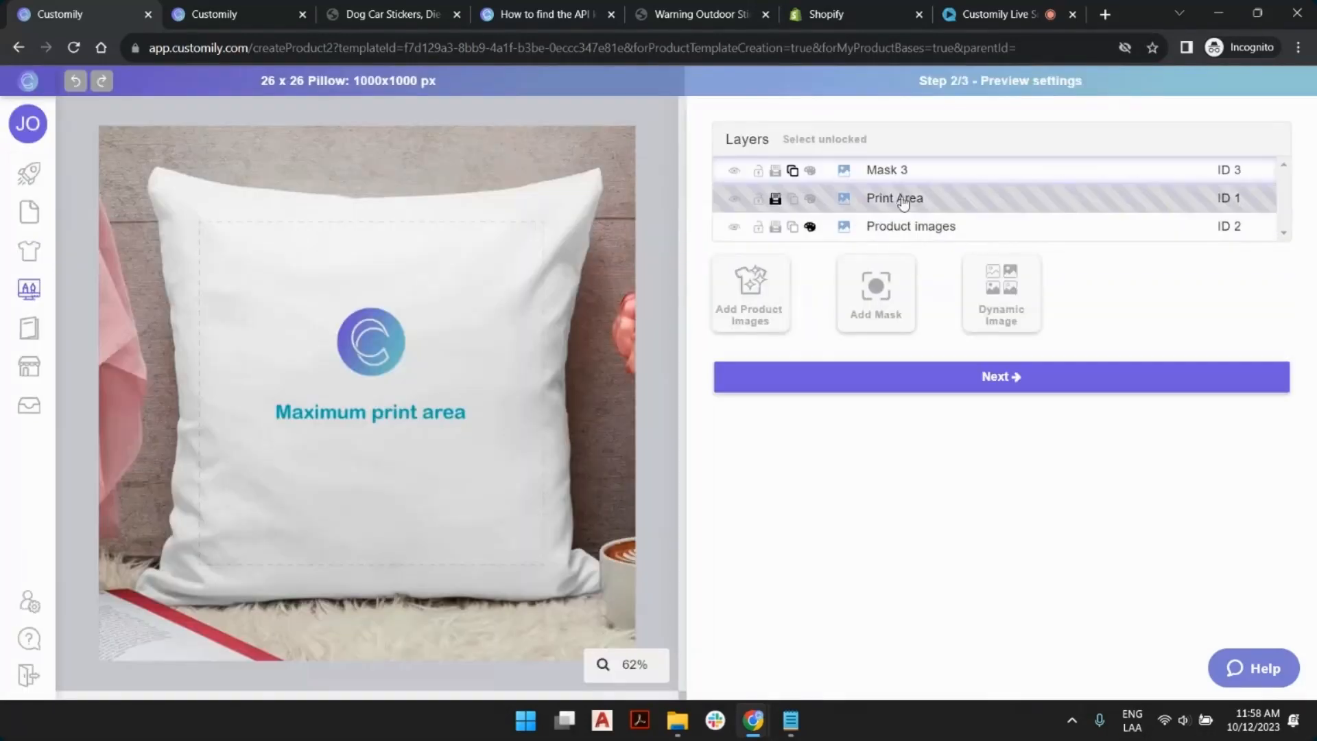
click(907, 200)
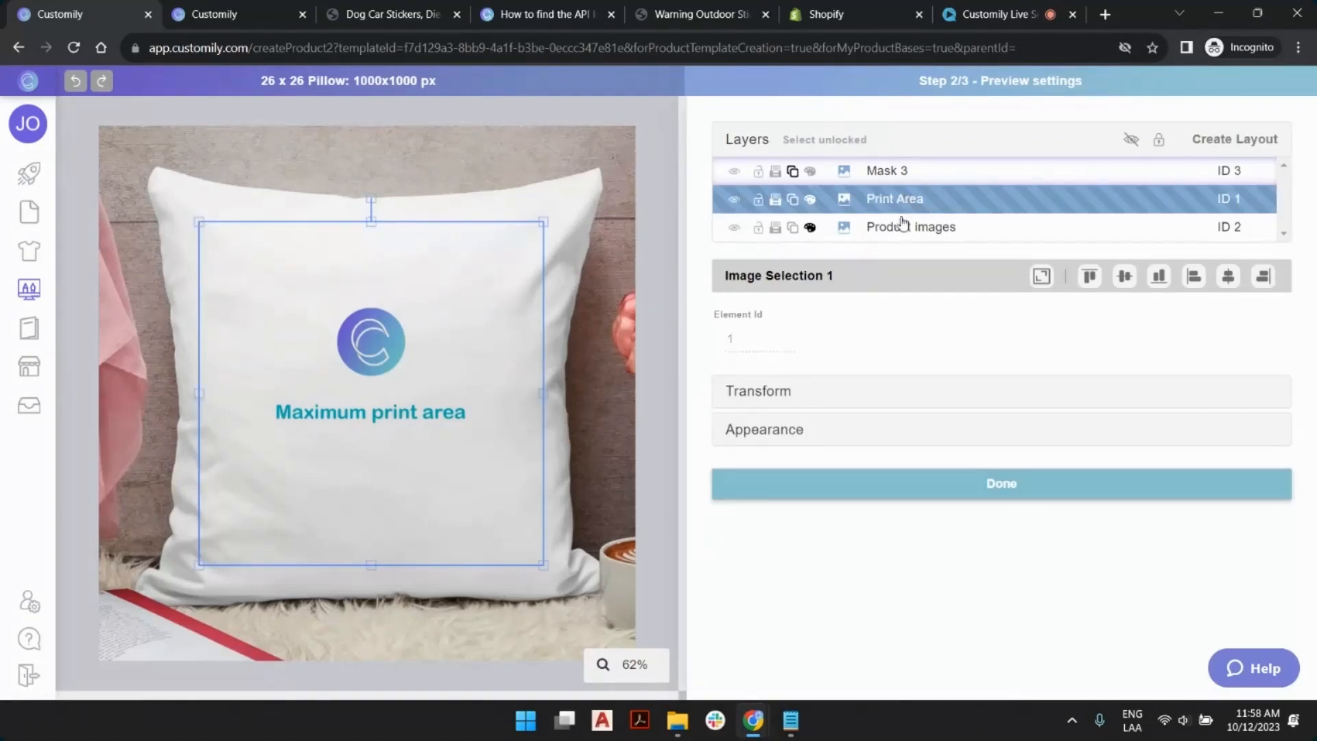
Select the Product images and Mask 3 layers, and hide and show Mask 3 to examine its effect on the pillow mockup.
click(900, 228)
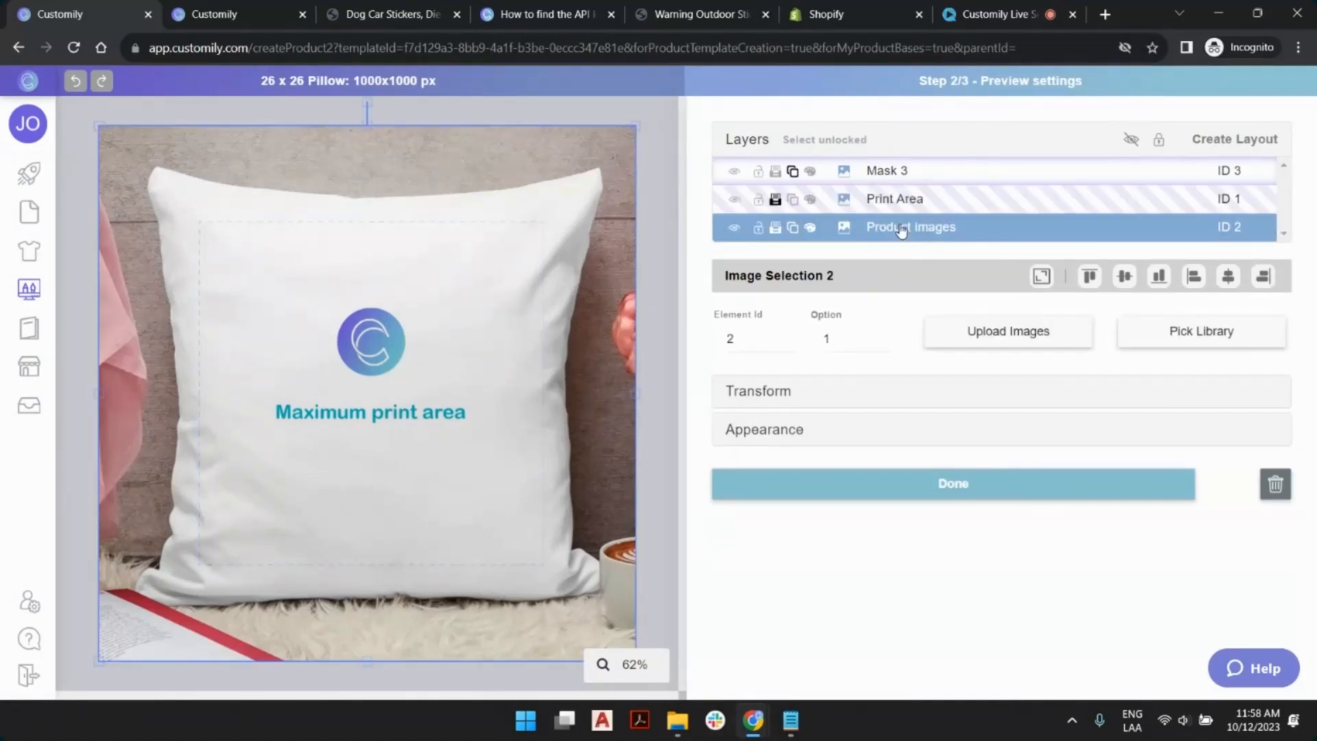
click(888, 173)
click(735, 171)
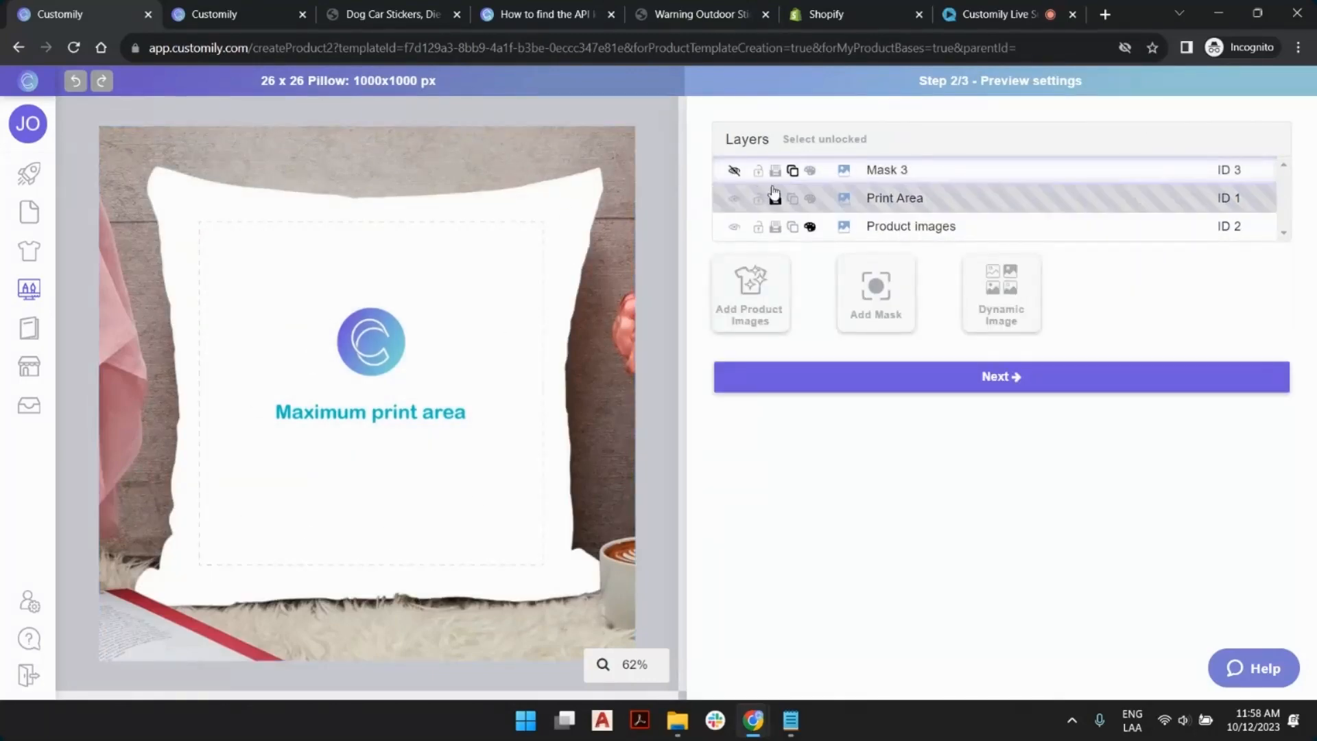
click(734, 170)
Move the Mask 3 image away from the pillow on the mockup and undo the move.
drag(517, 173, 419, 185)
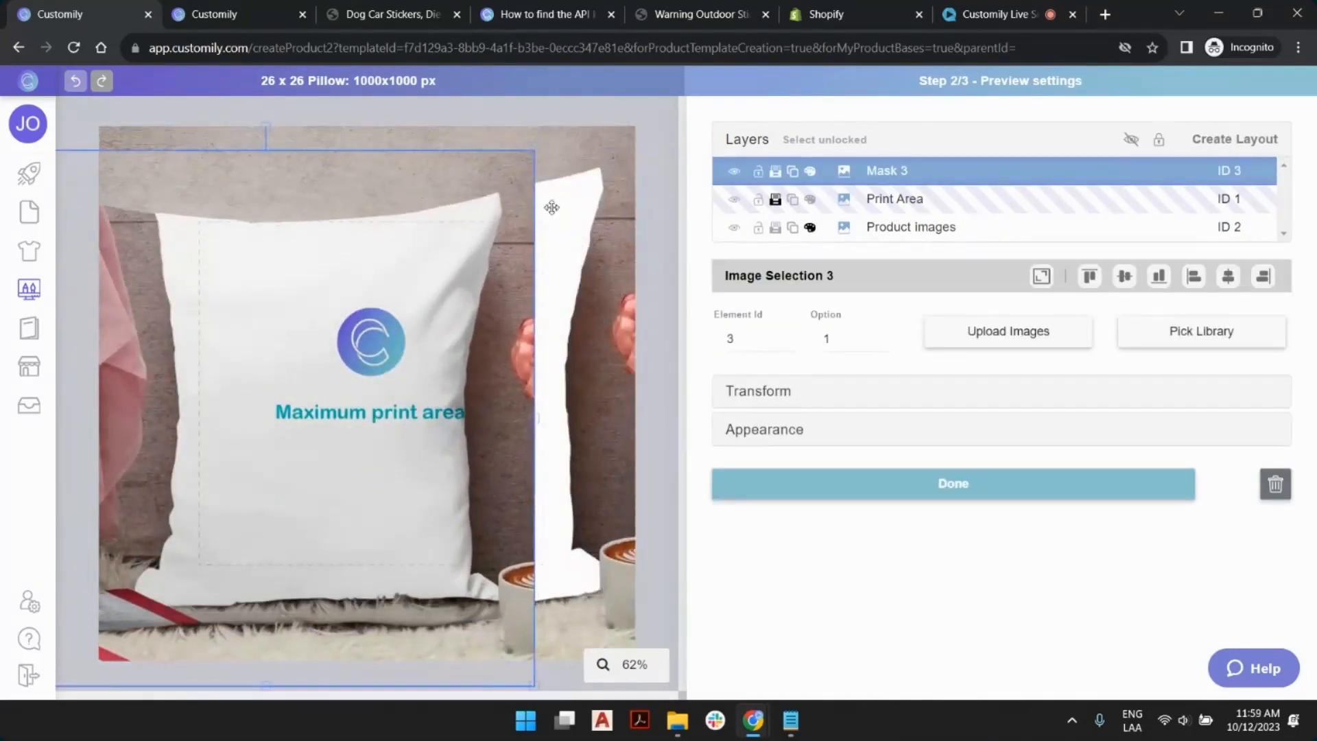
click(76, 81)
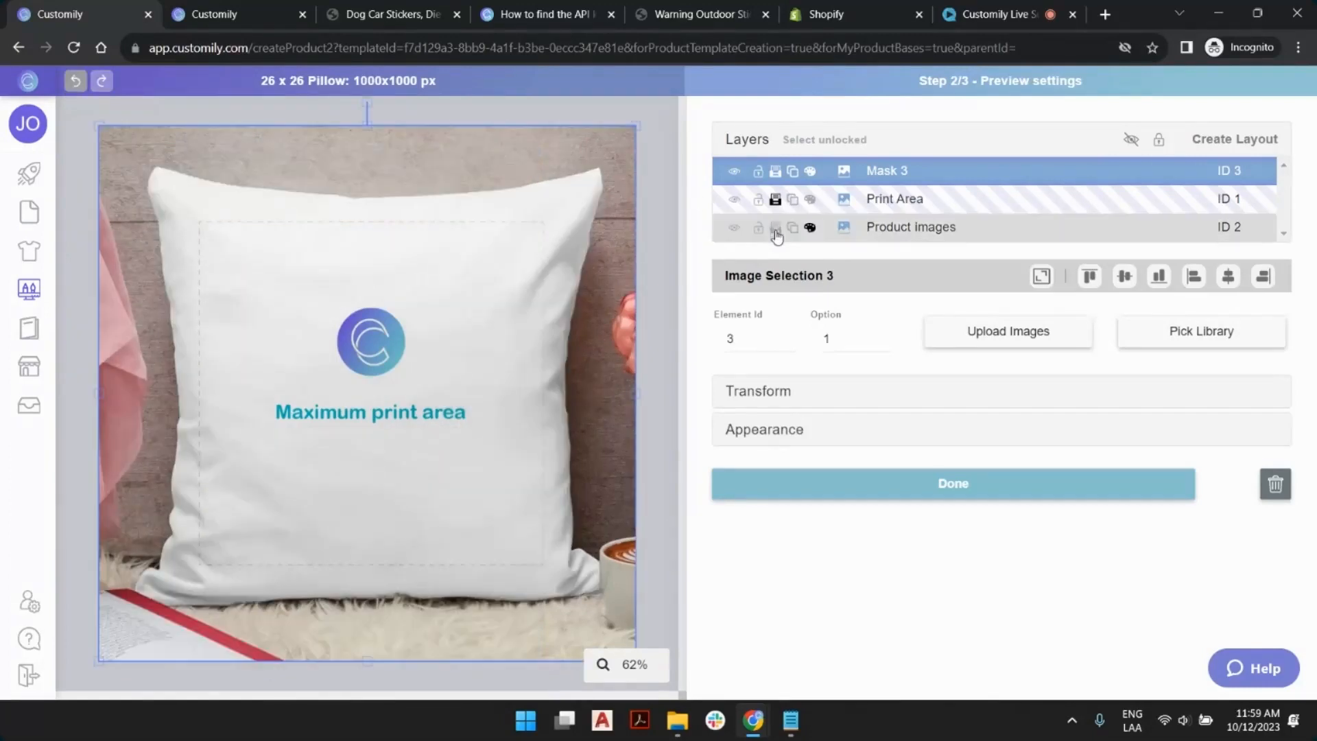
click(662, 148)
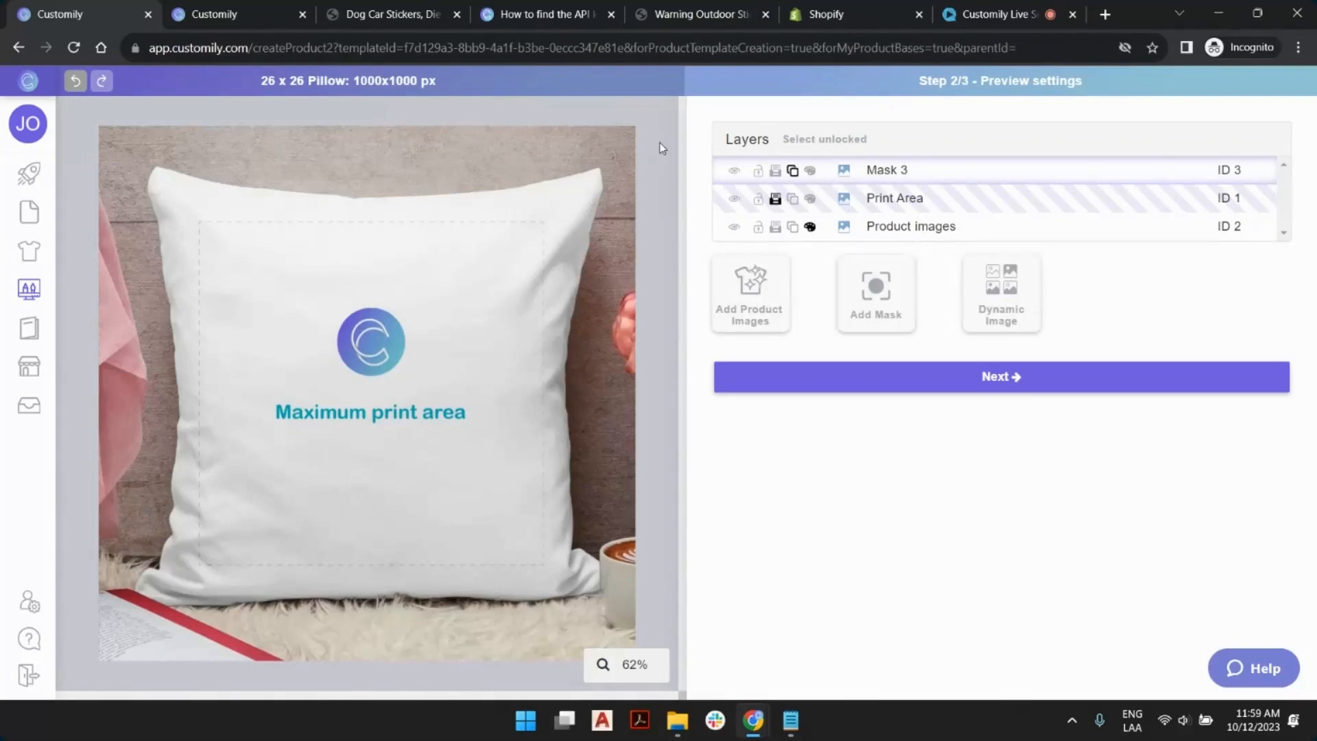
Continue to the pillow base's template review and select the Print Area to compare it in the production file and preview.
click(907, 201)
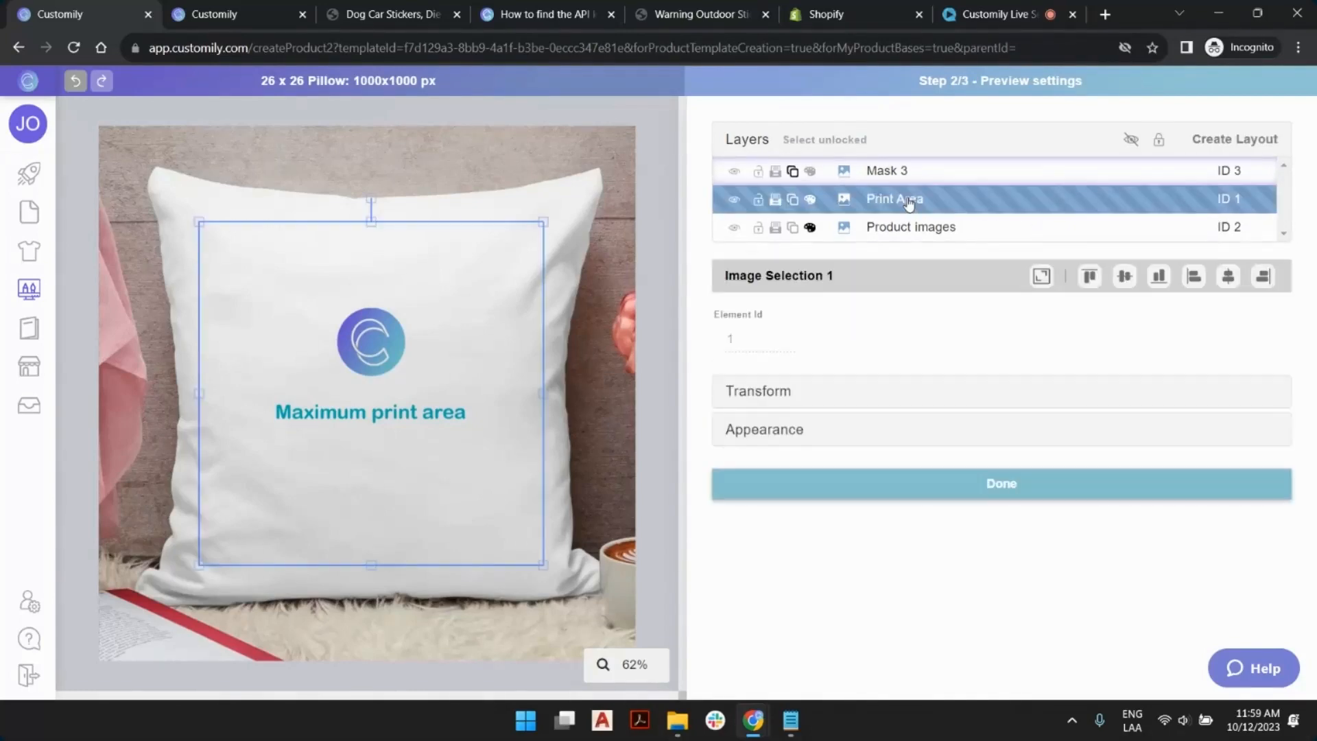
click(946, 485)
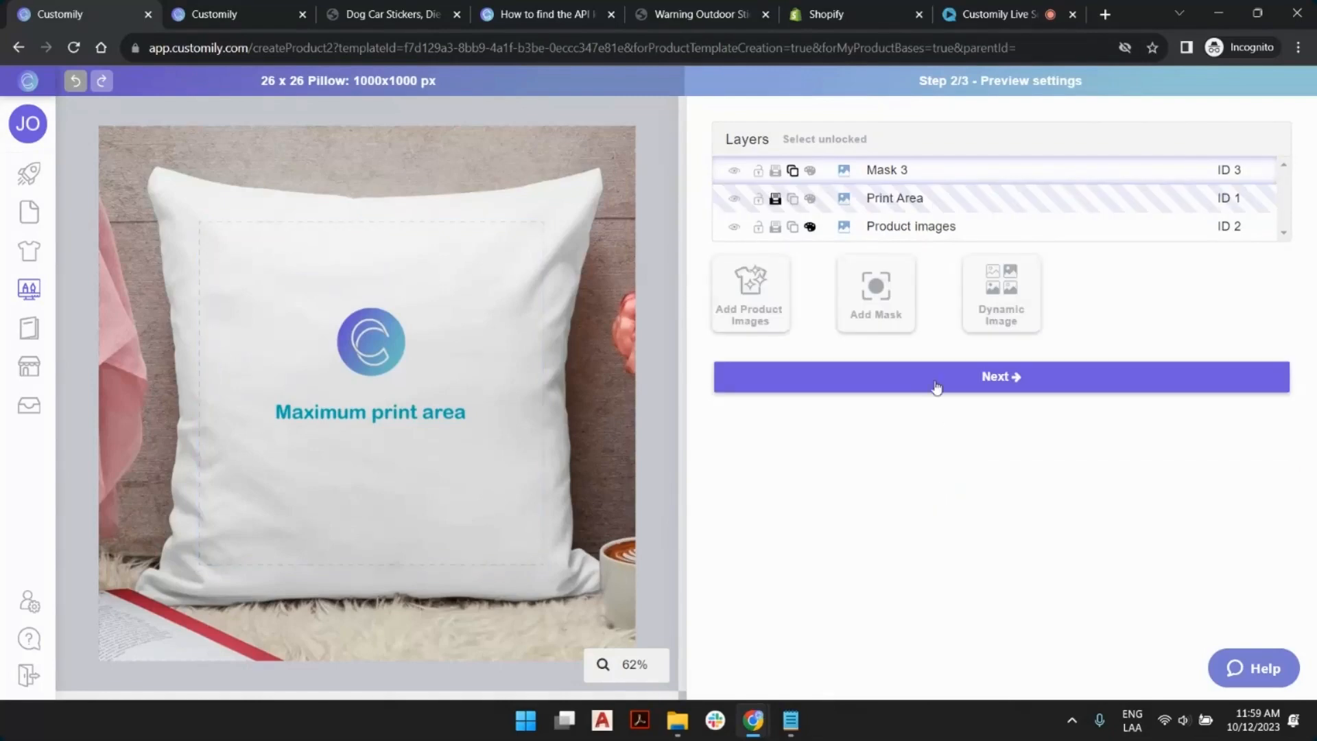
click(867, 364)
click(439, 209)
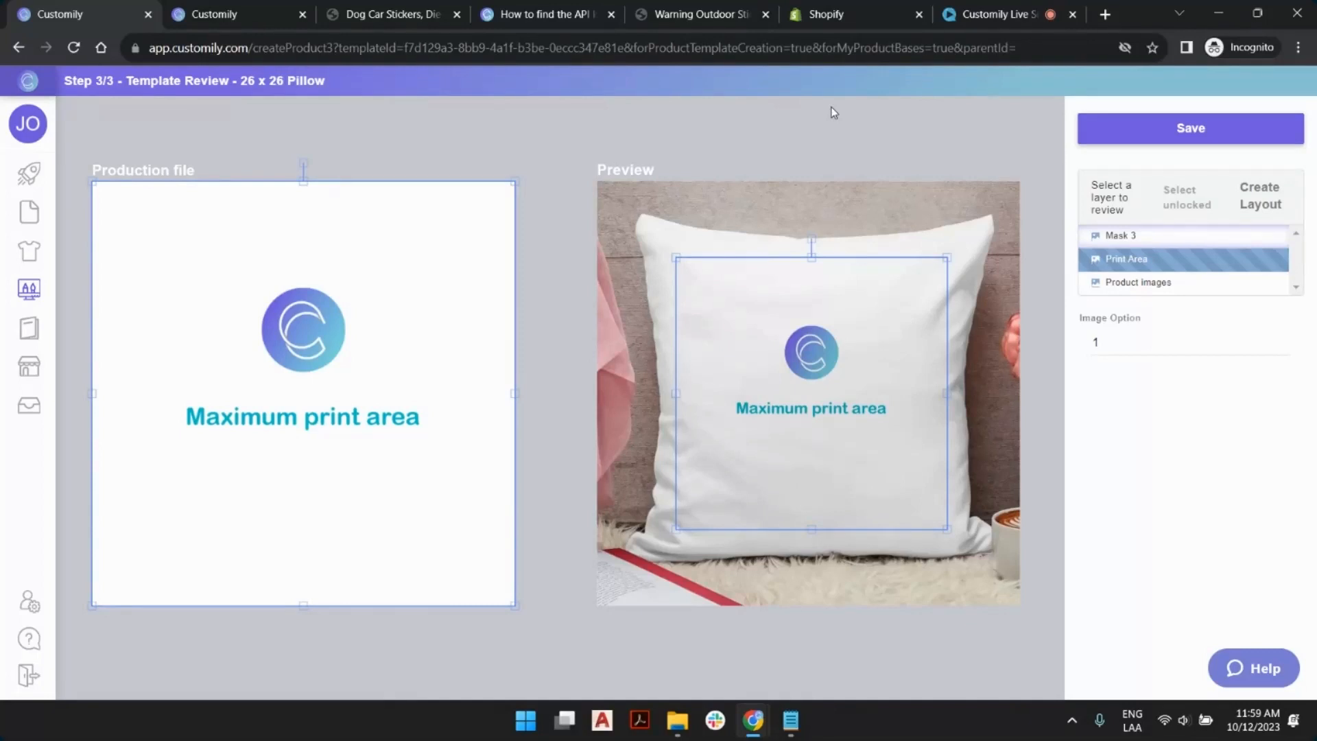
Switch to the Dog Car Stickers store page and open the enlarged preview of the current one-dog customization.
mouse_move(31, 327)
click(234, 23)
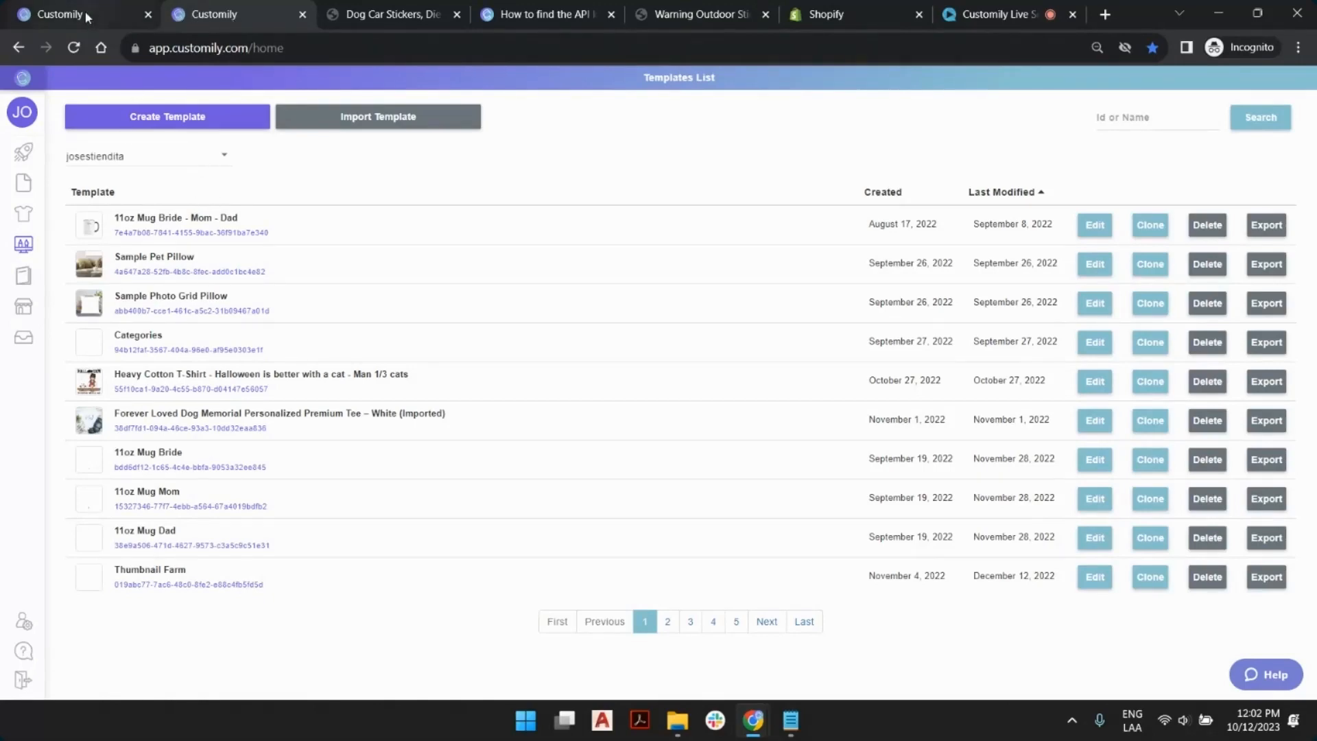
click(391, 14)
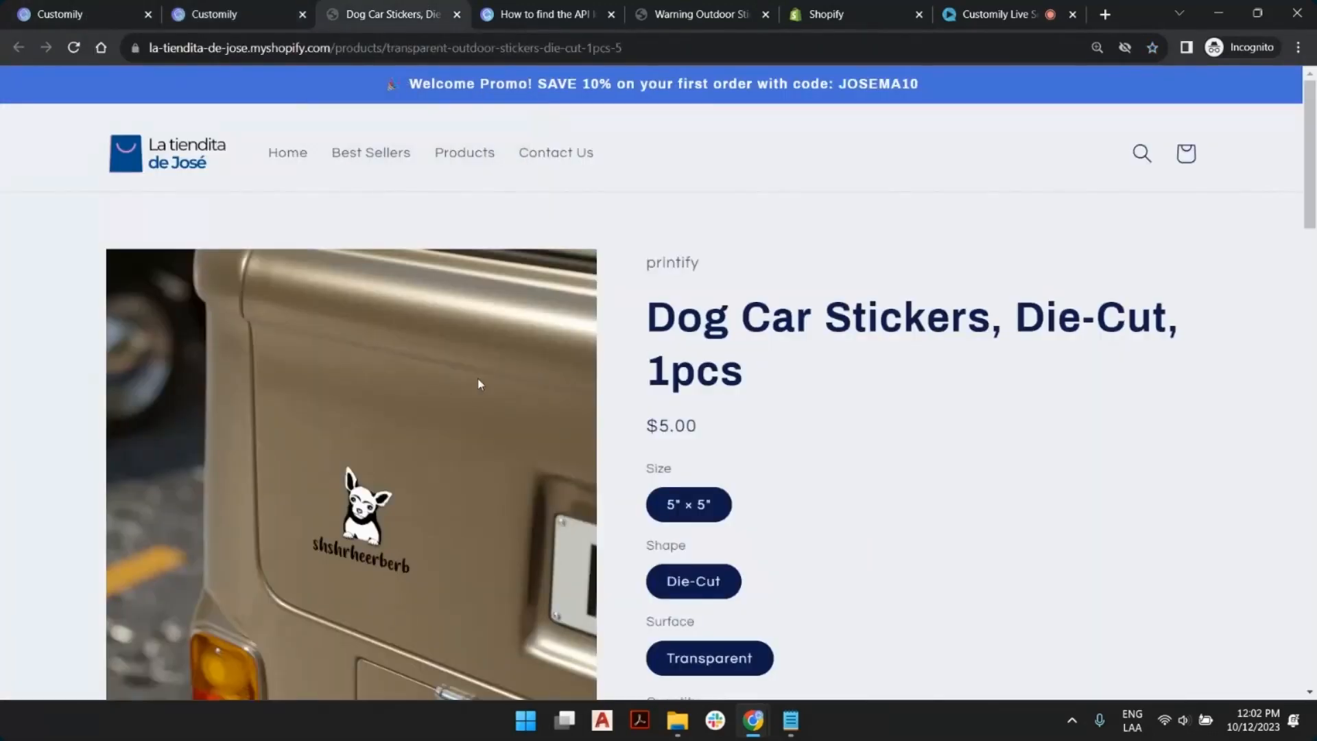
scroll(480, 384, down, 3)
scroll(879, 446, down, 6)
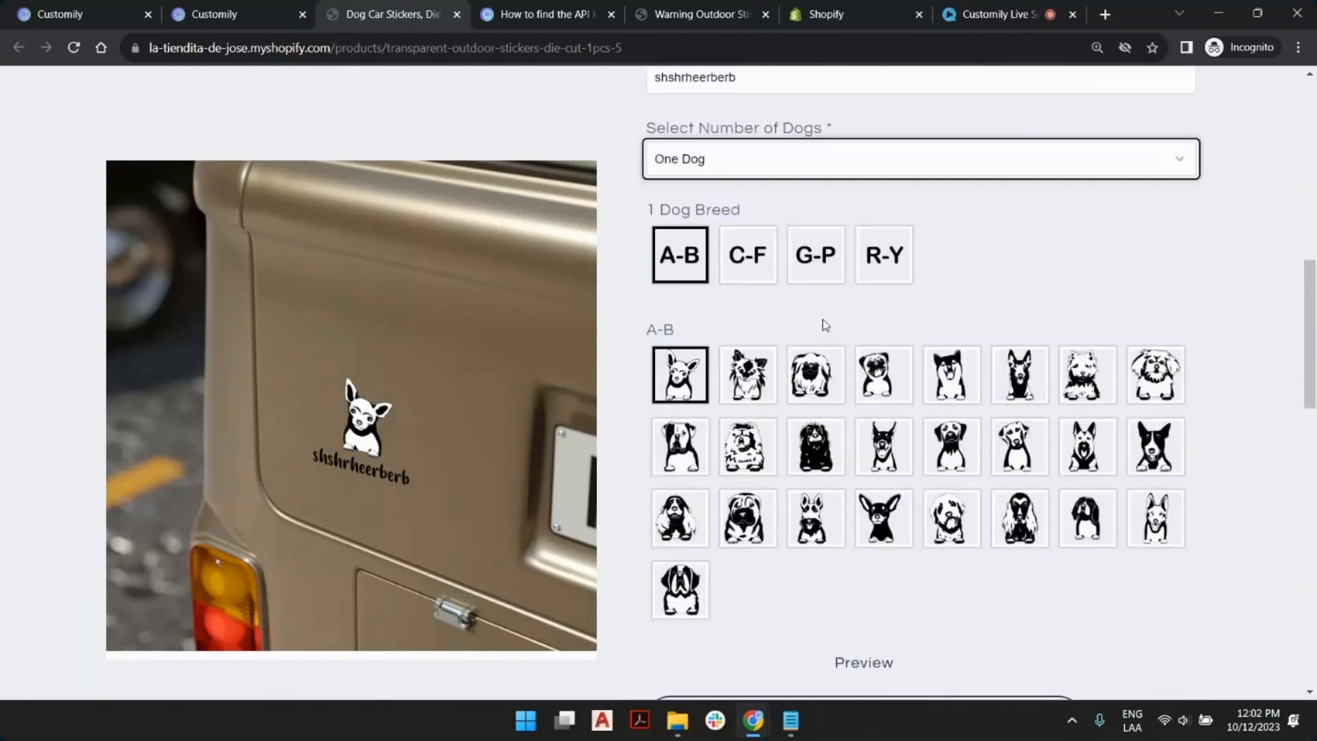
scroll(821, 319, down, 5)
click(849, 237)
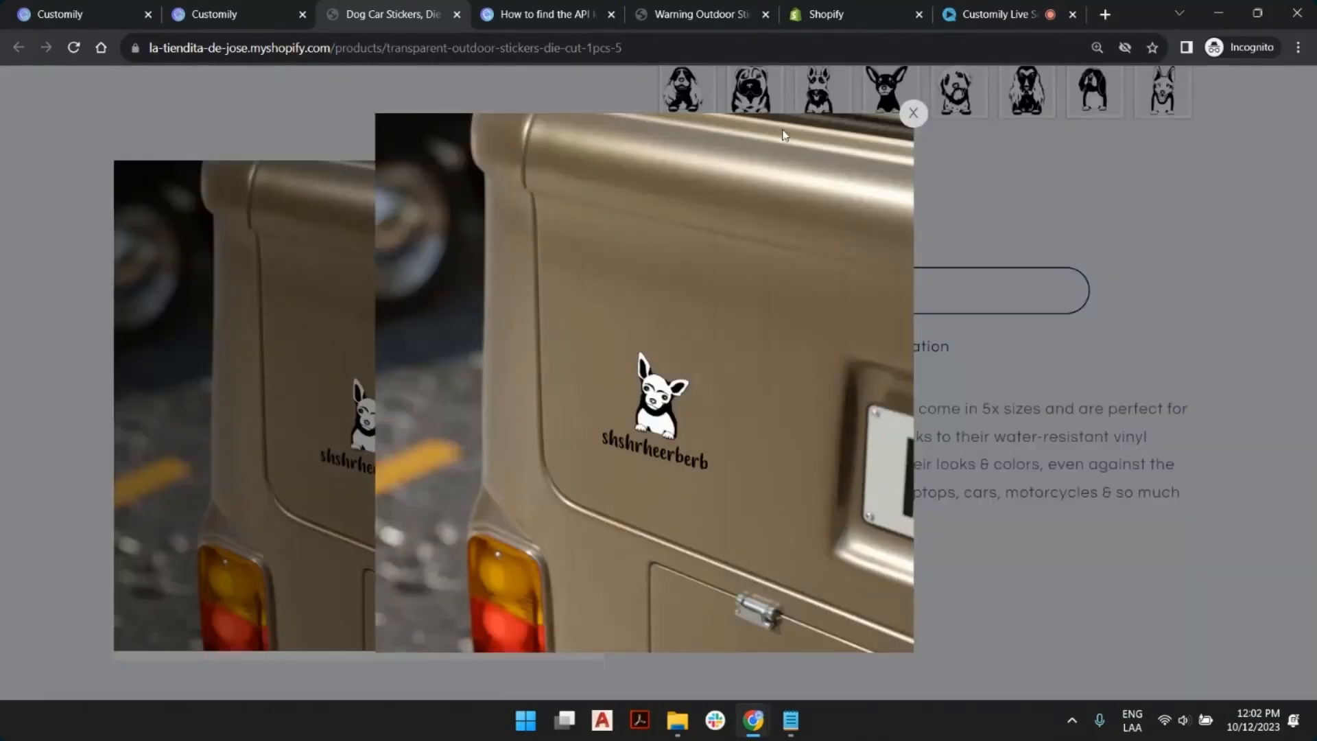
Save the enlarged preview image as a PNG named "listing 2" in the 10-12 folder.
right_click(671, 330)
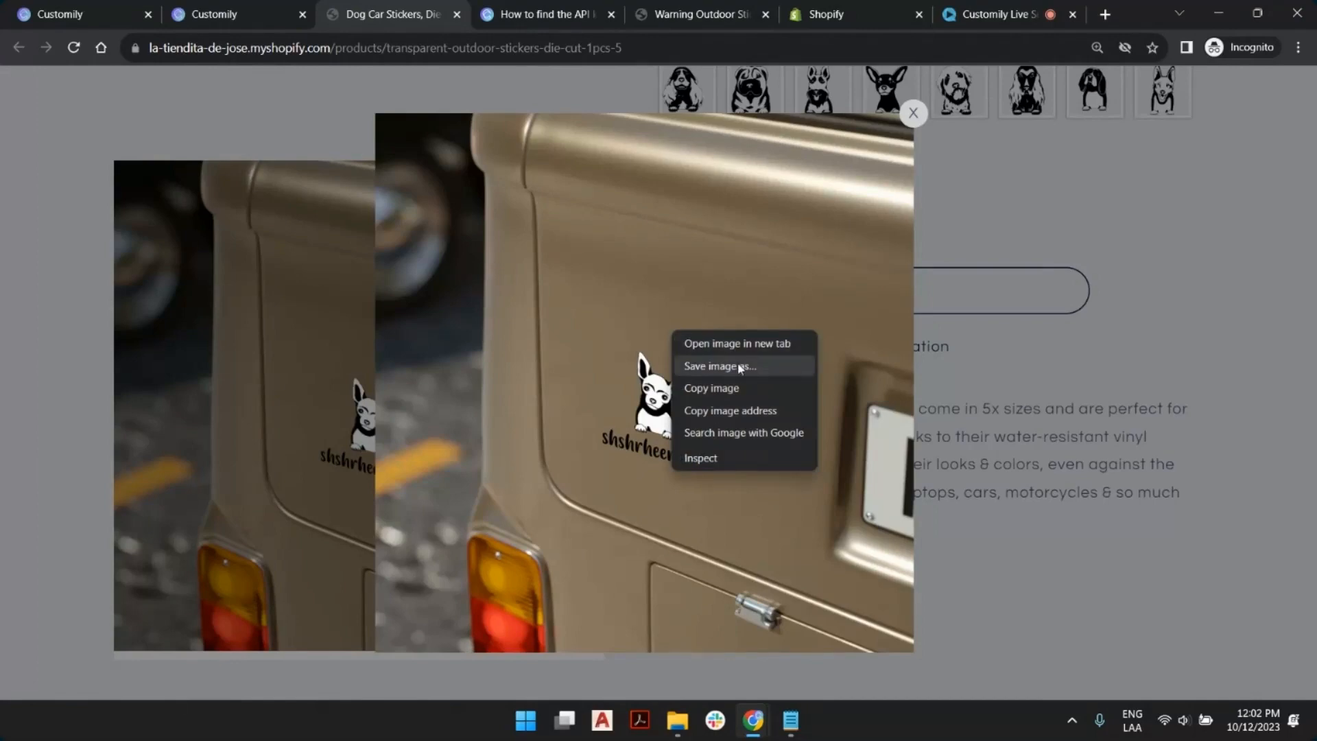
click(740, 368)
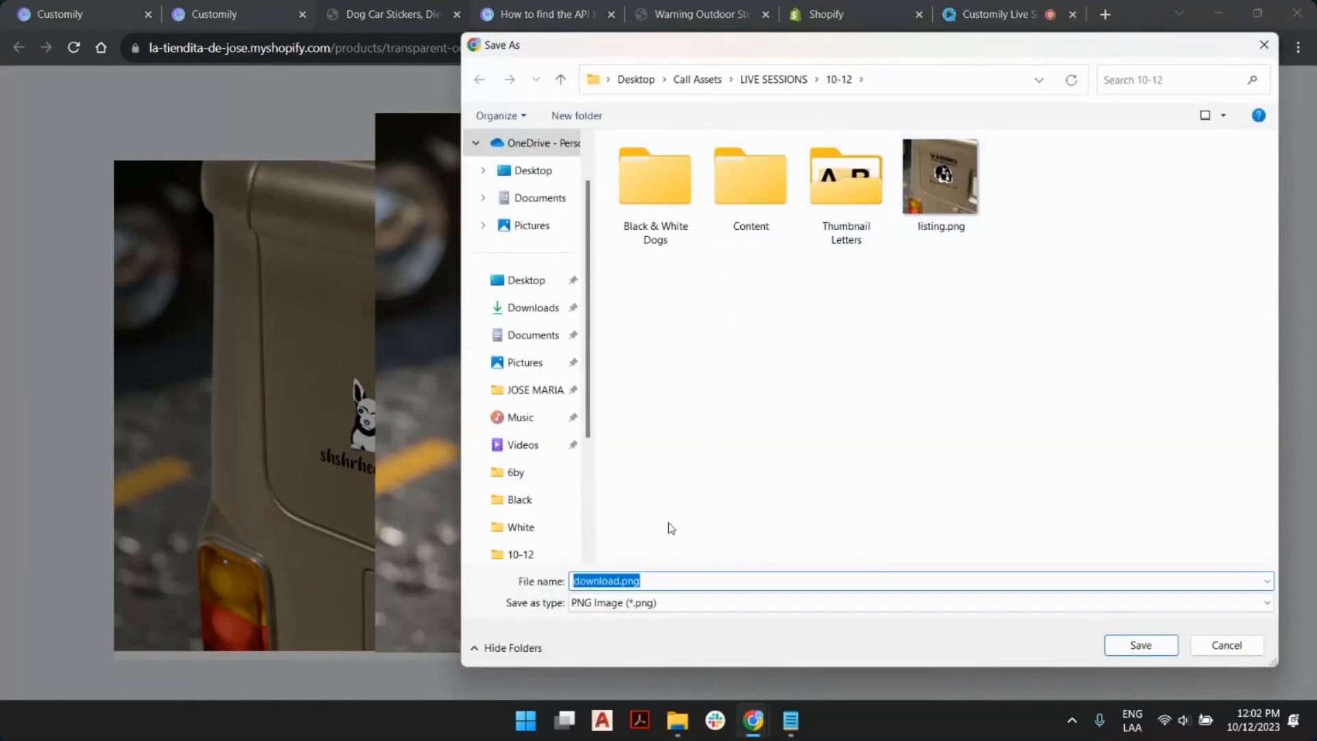
text(listin)
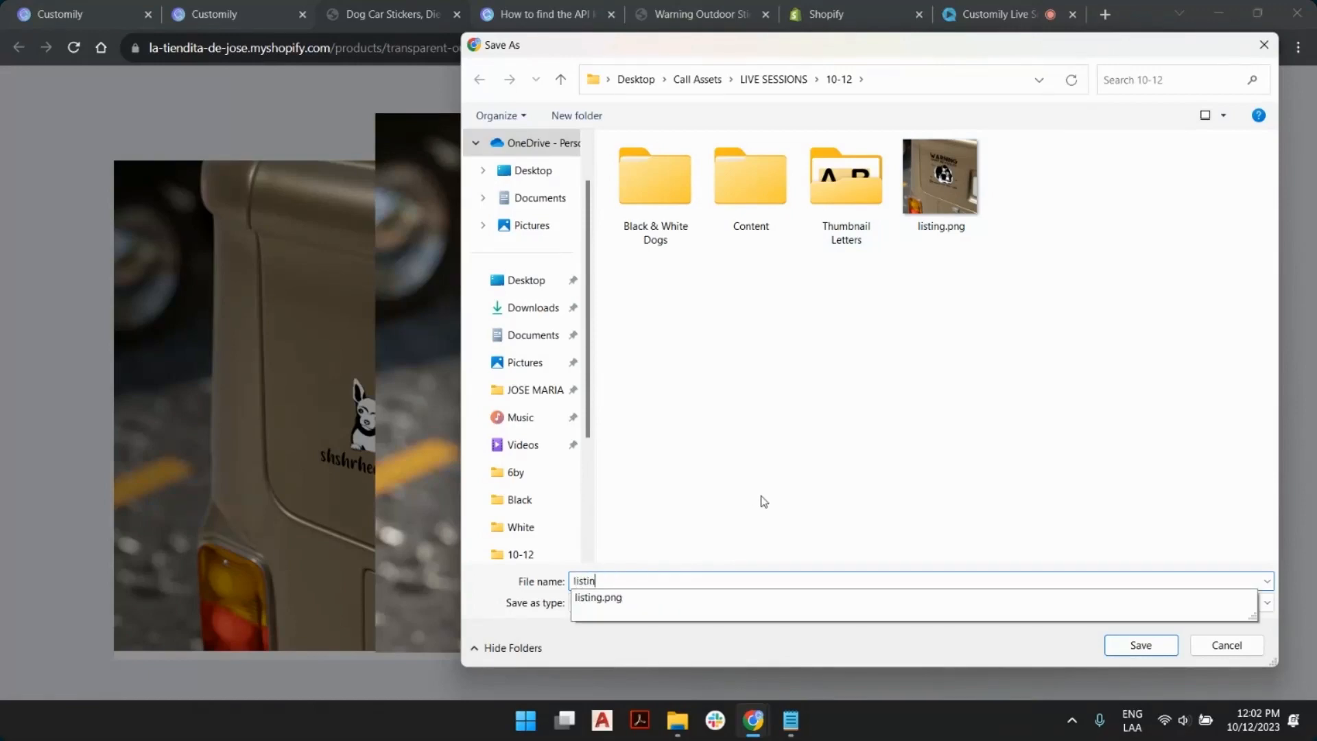
text(g 2)
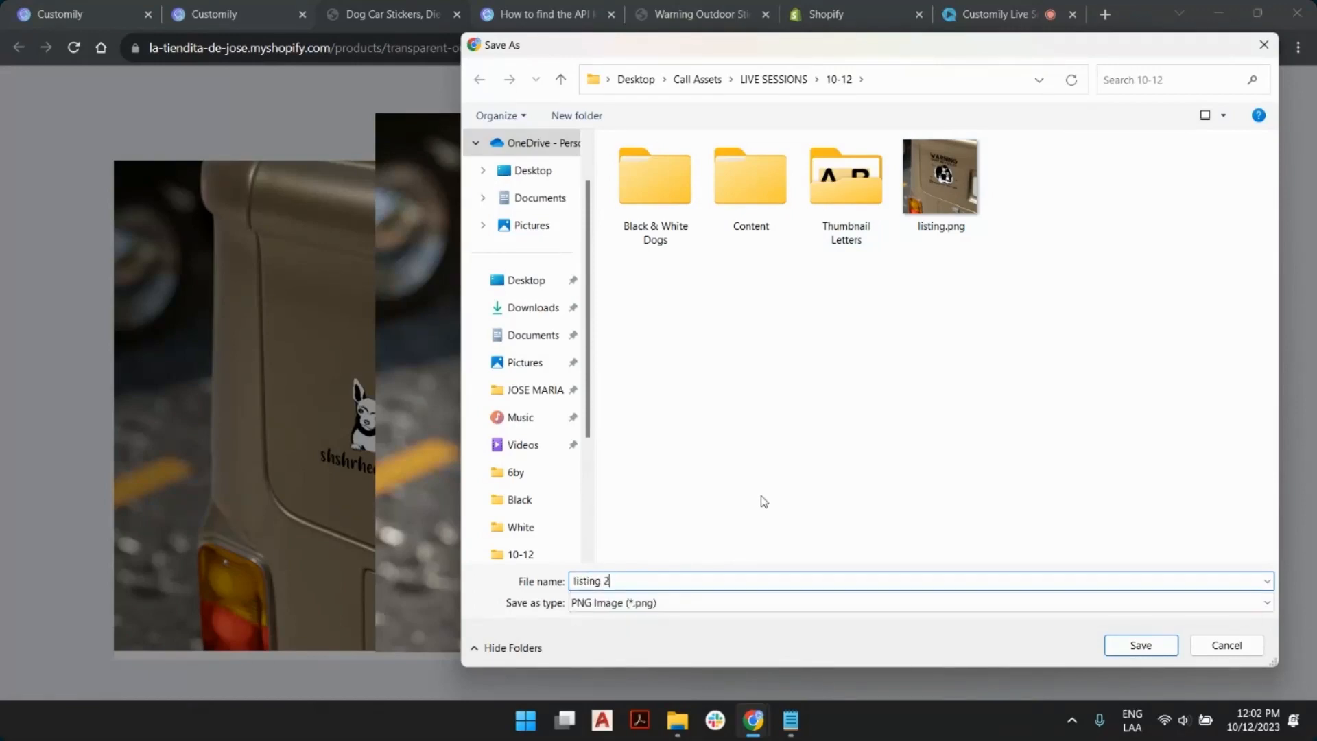
key(Return)
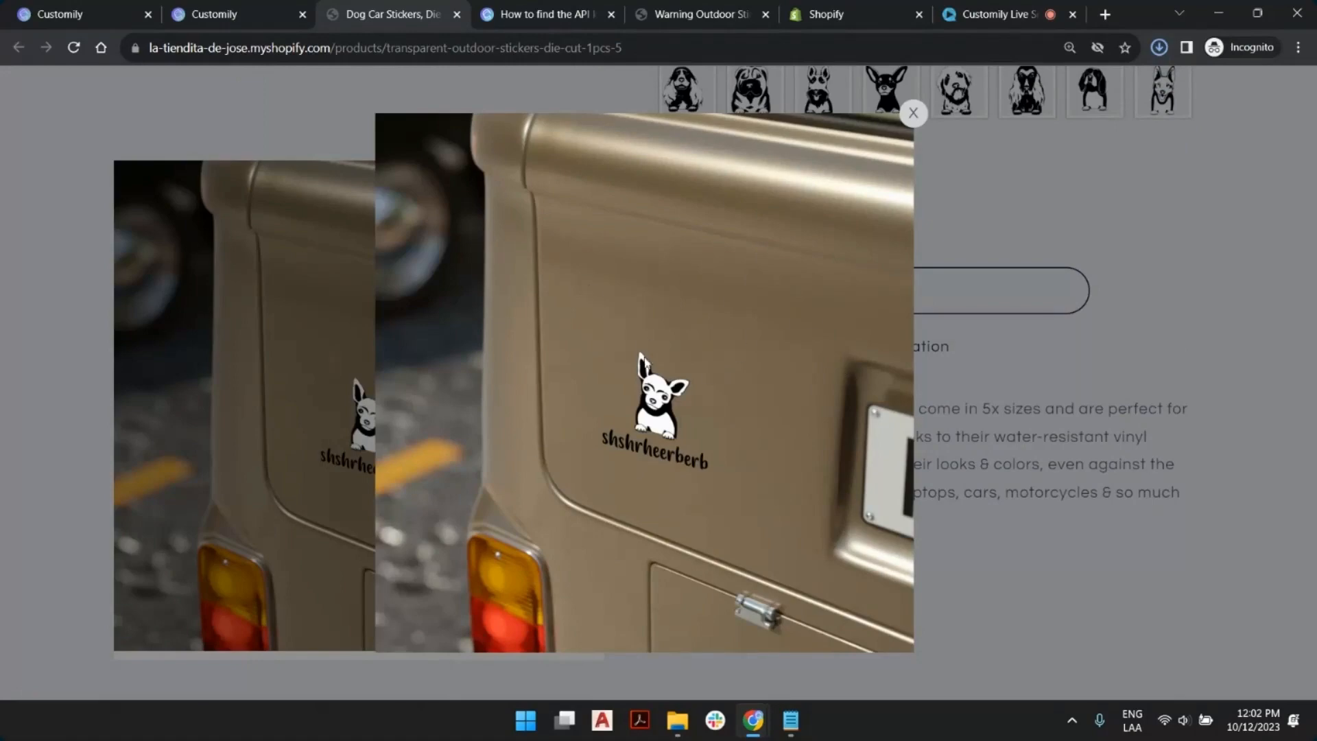
Refresh the product list in Shopify admin, open Dog Car Stickers, Die-Cut, 1pcs, and add listing 2.png to its media.
click(847, 14)
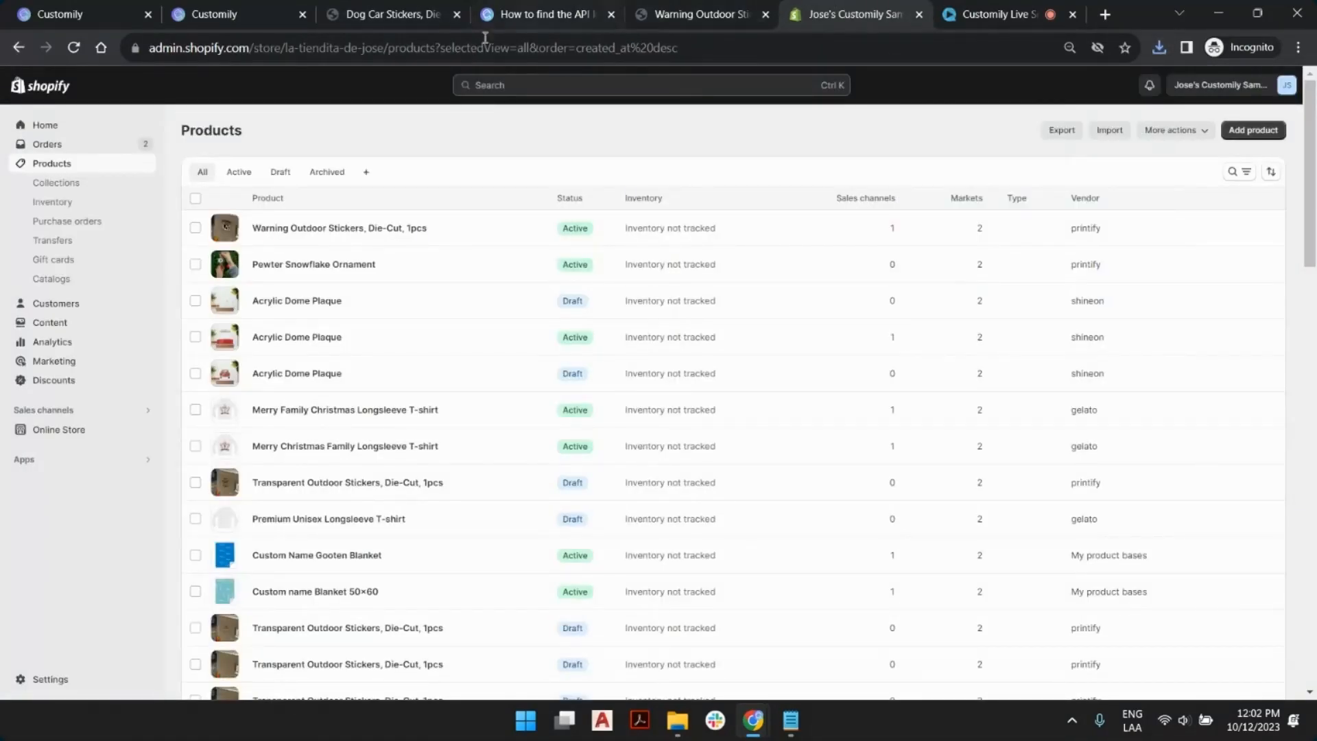
click(73, 47)
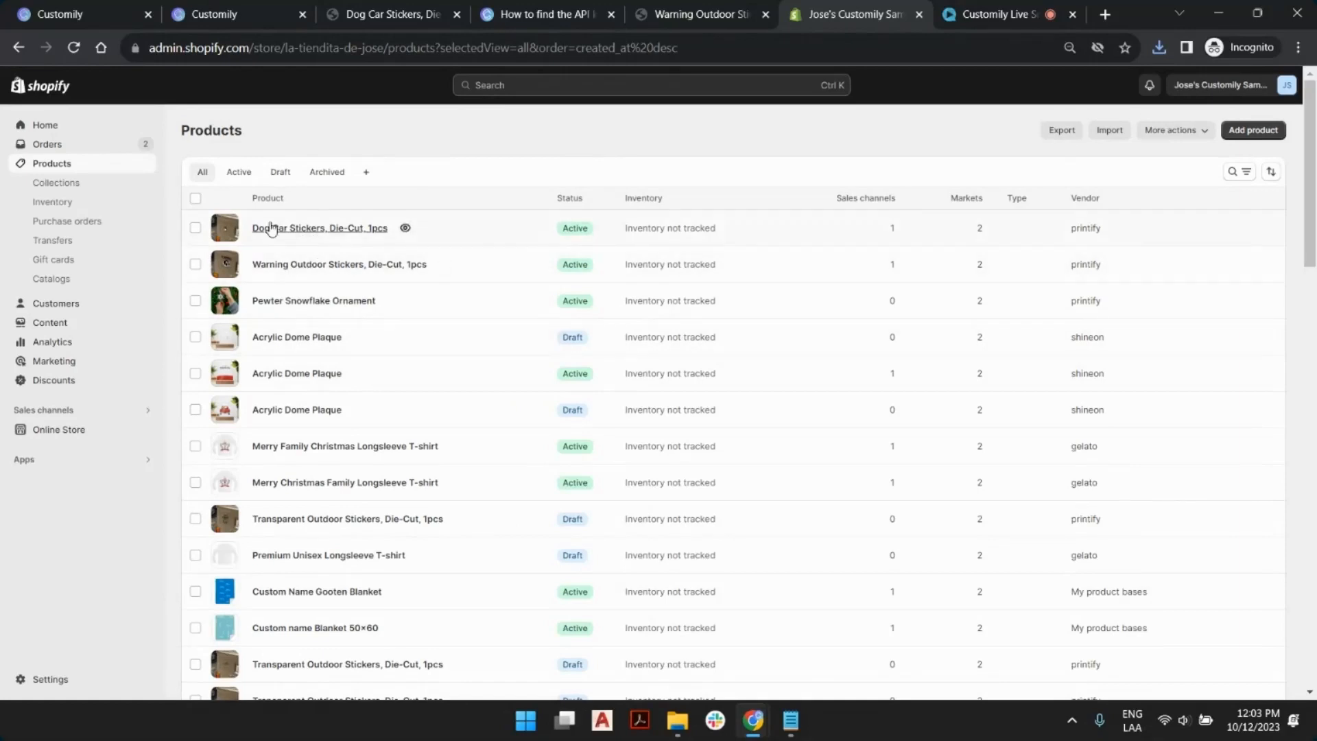
click(330, 228)
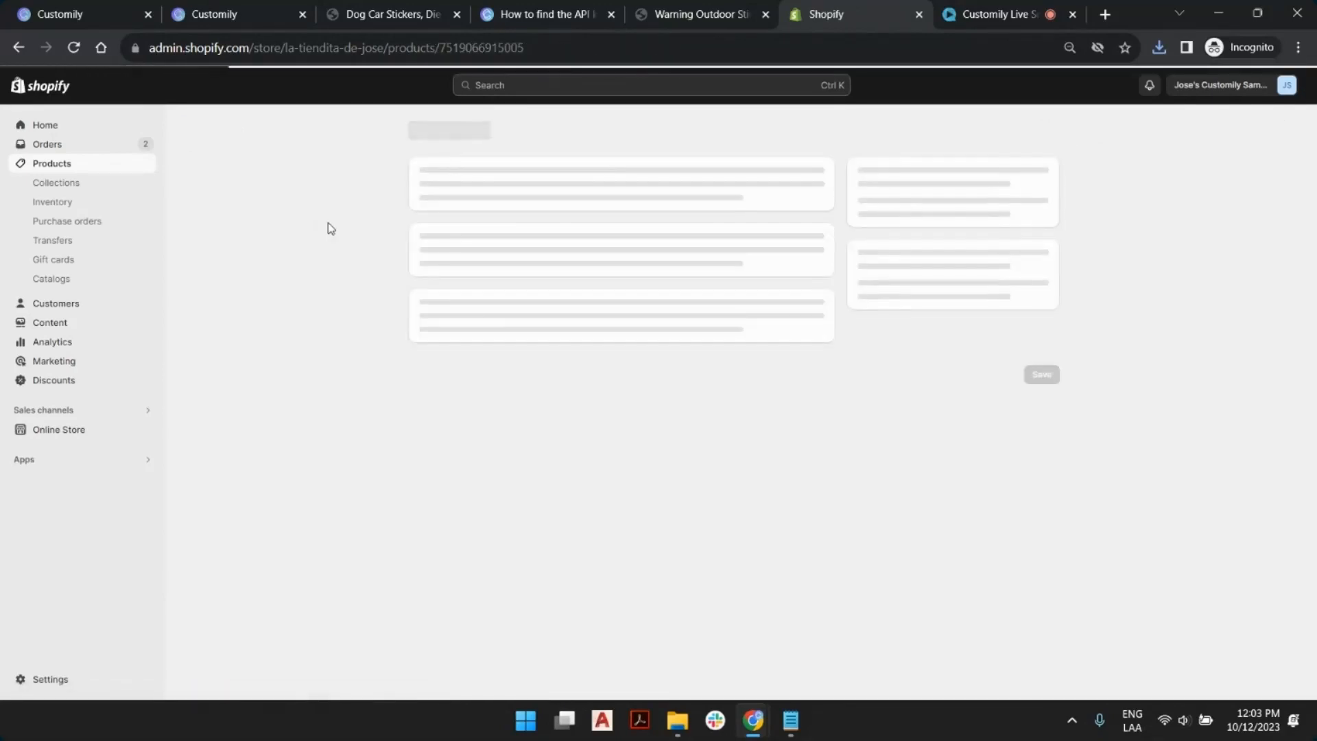
scroll(350, 227, down, 6)
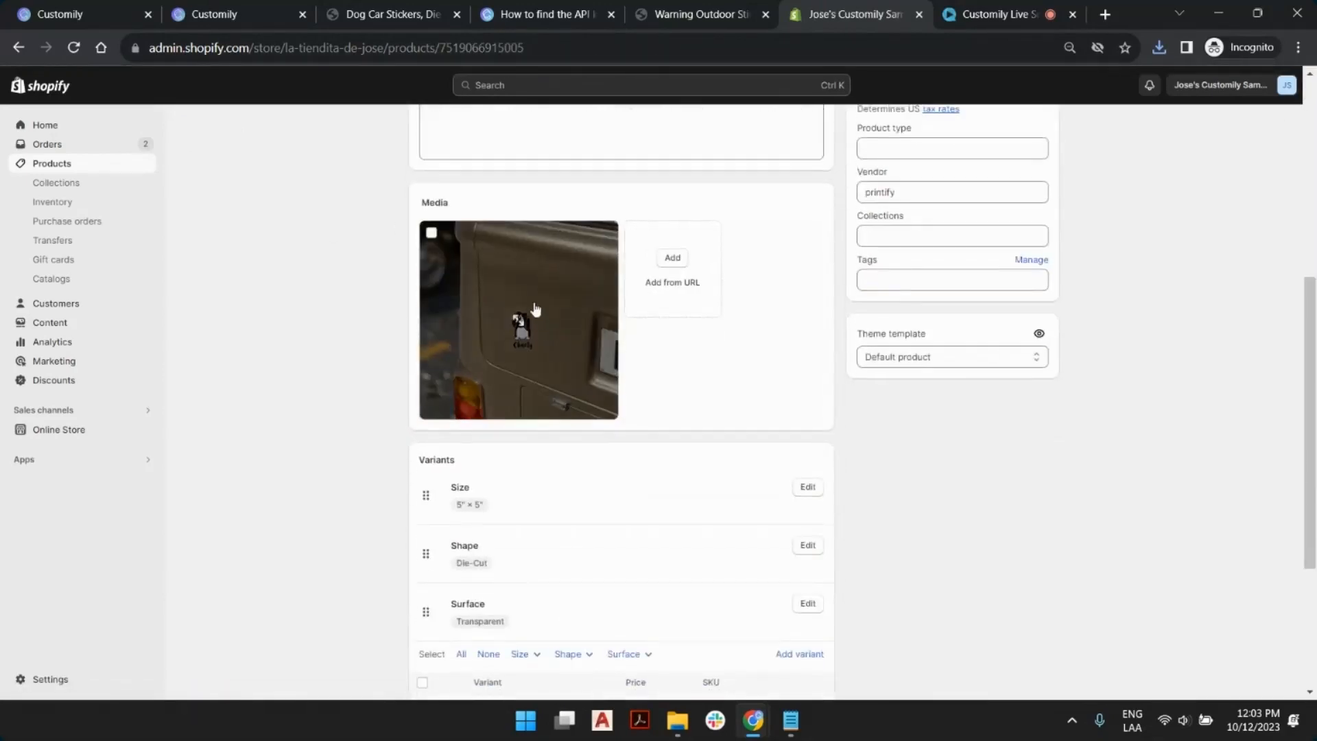
click(676, 258)
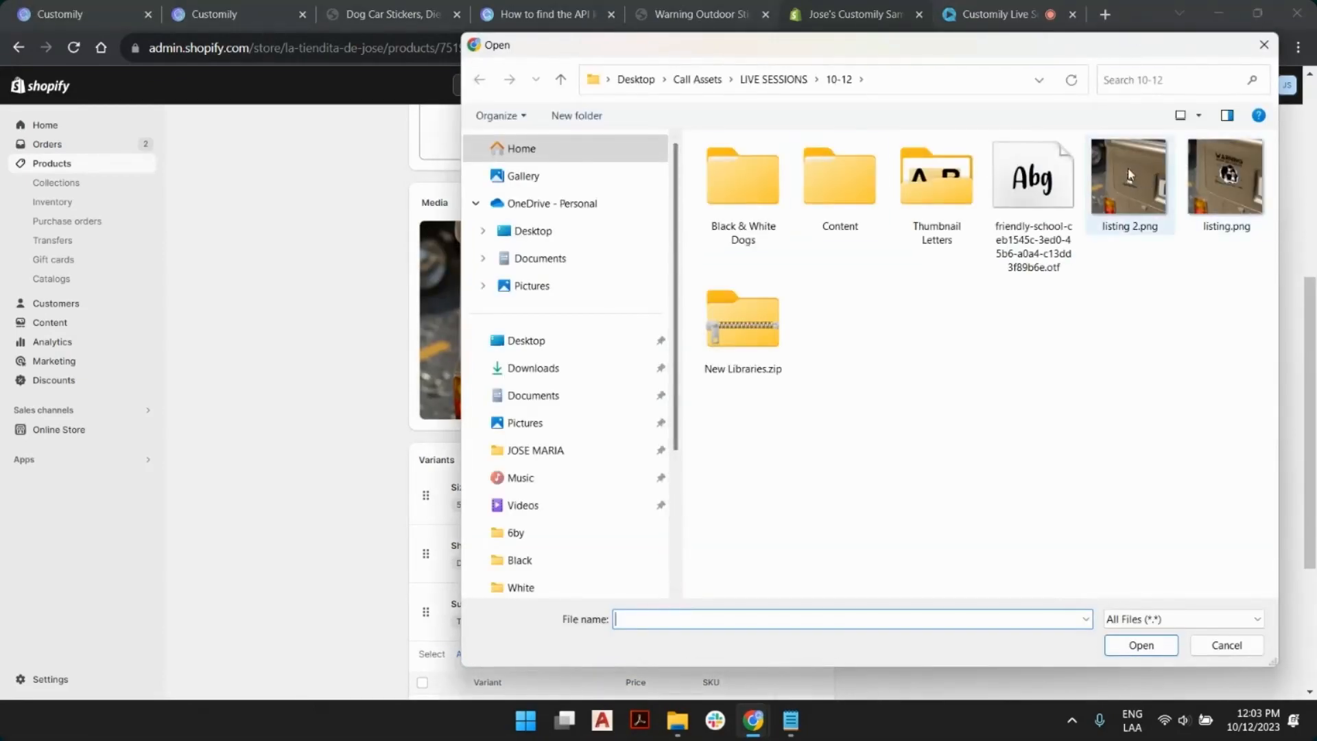
double_click(1127, 167)
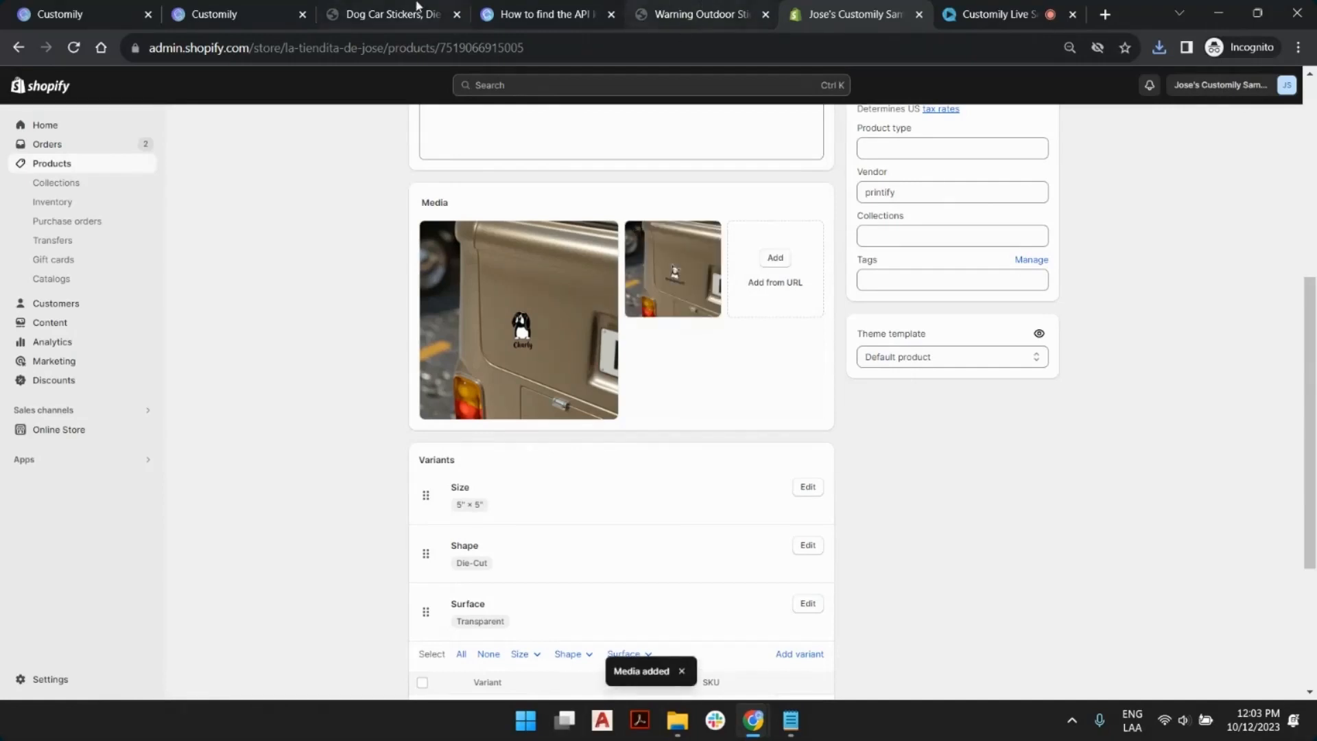
Close the enlarged preview on the Dog Car Stickers store page and look at the Warning Outdoor Stickers page.
click(417, 7)
click(914, 115)
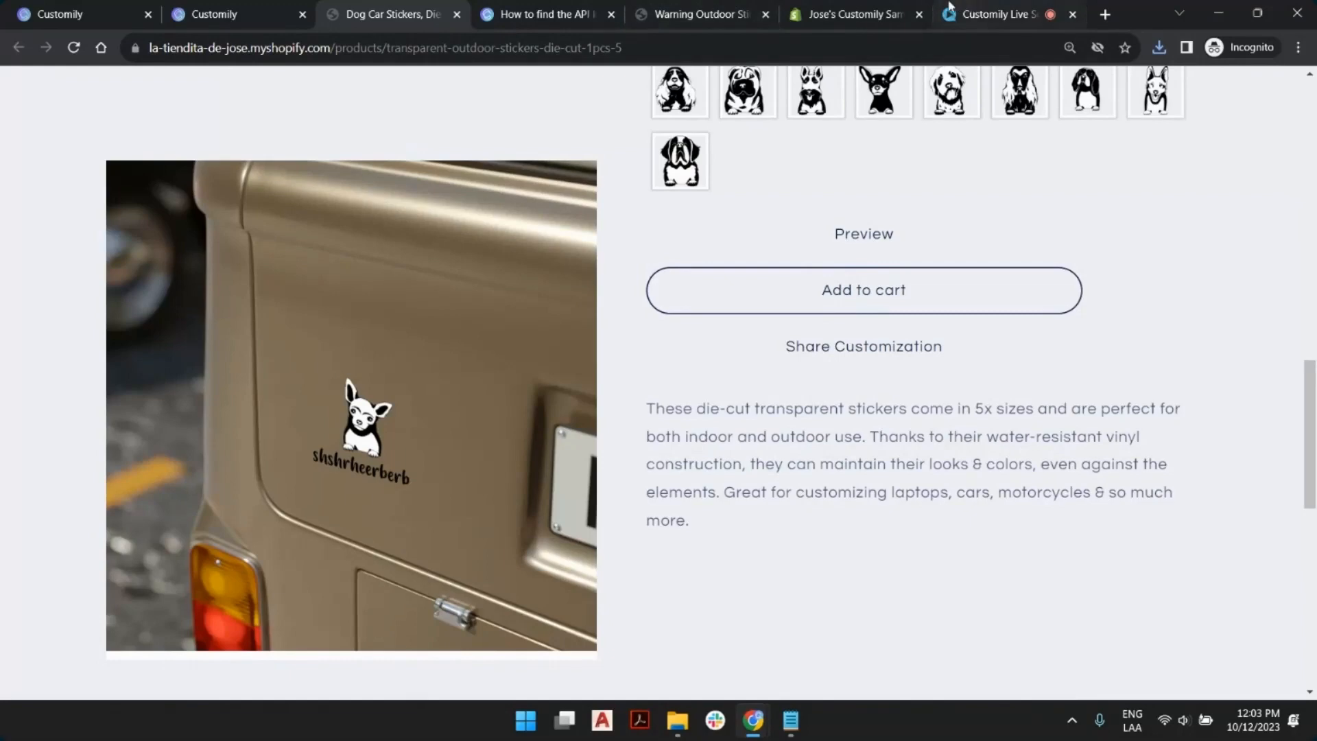
click(725, 6)
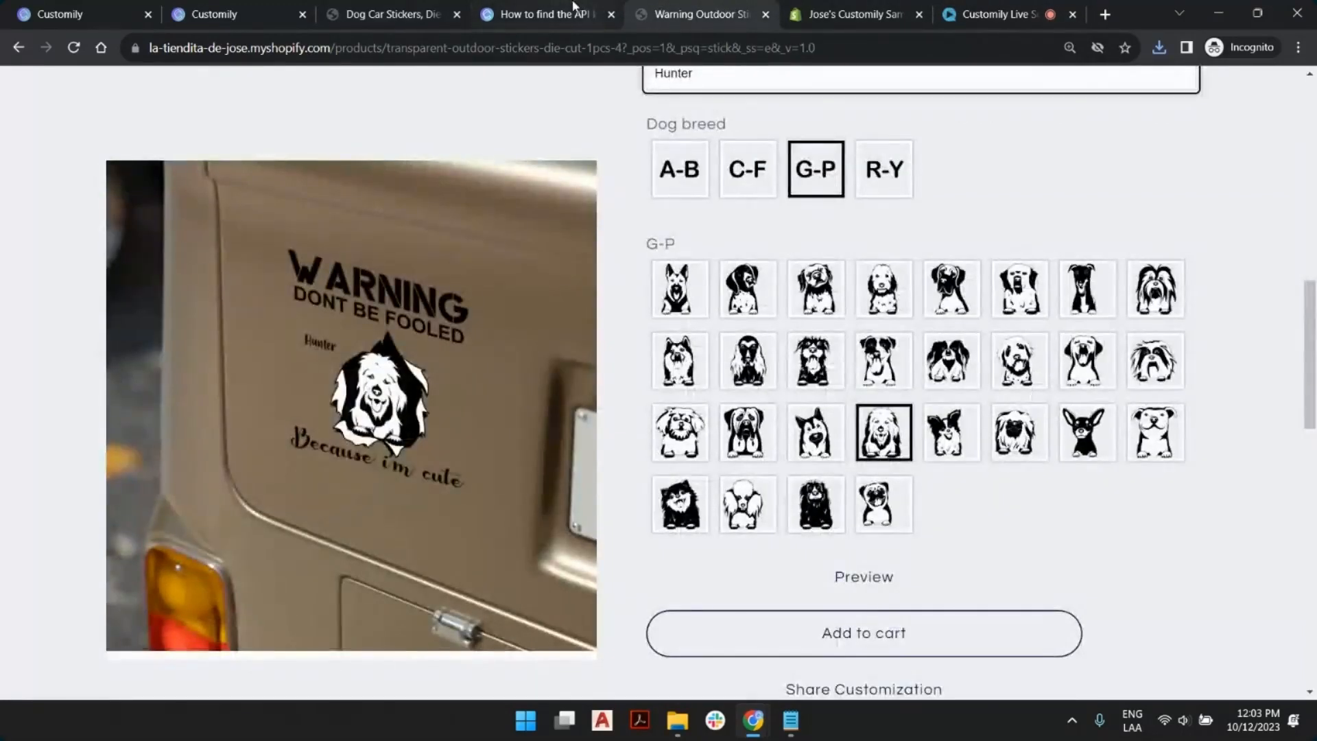
Make the new image the first media item of the Dog Car Stickers product in Shopify and delete the old image.
click(850, 14)
drag(688, 273, 518, 321)
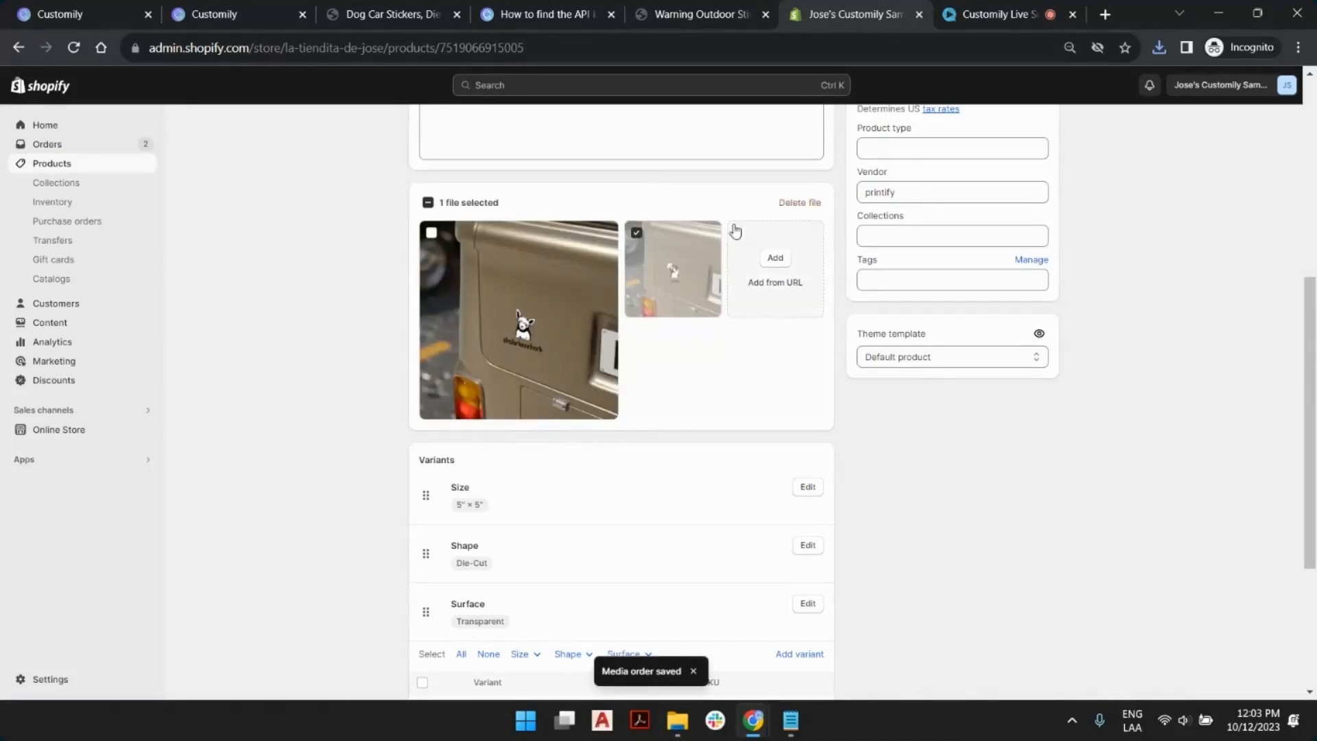
click(799, 202)
click(831, 417)
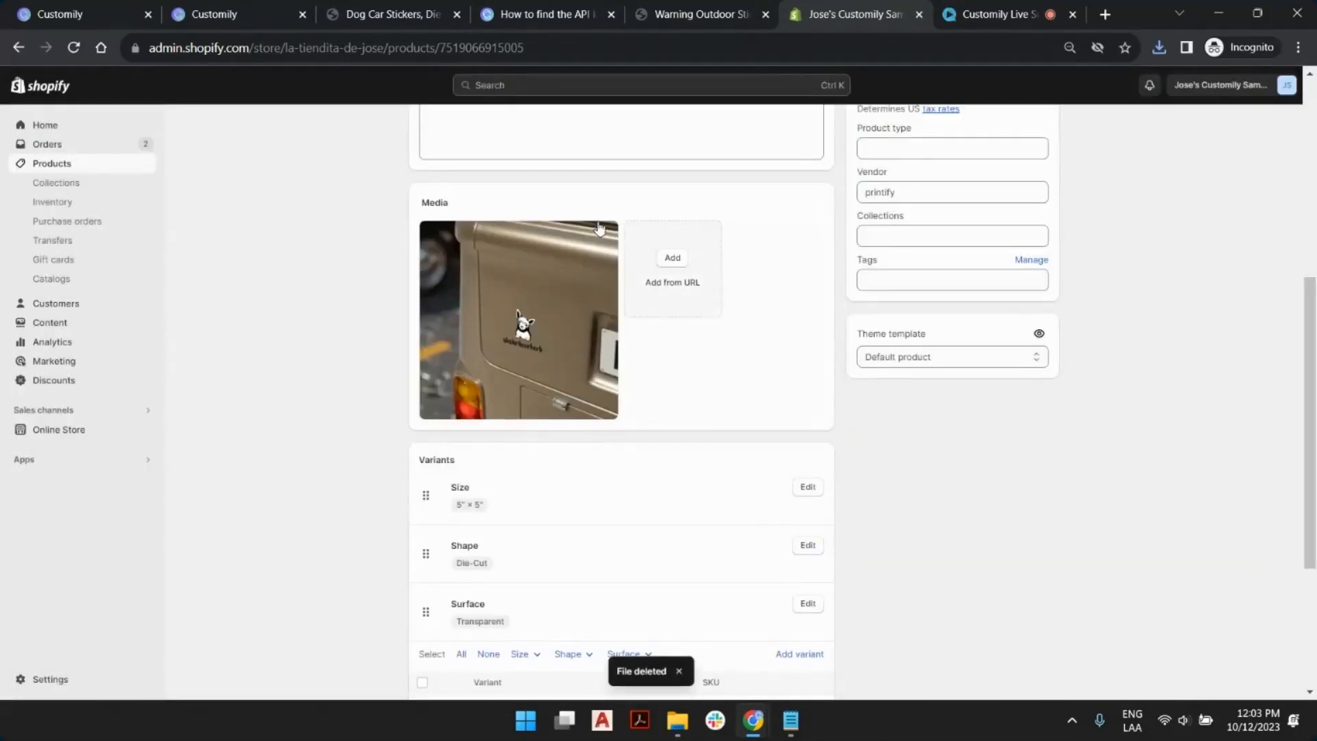
Reload the Dog Car Stickers store page and check its listing image and personalization fields.
scroll(679, 349, up, 6)
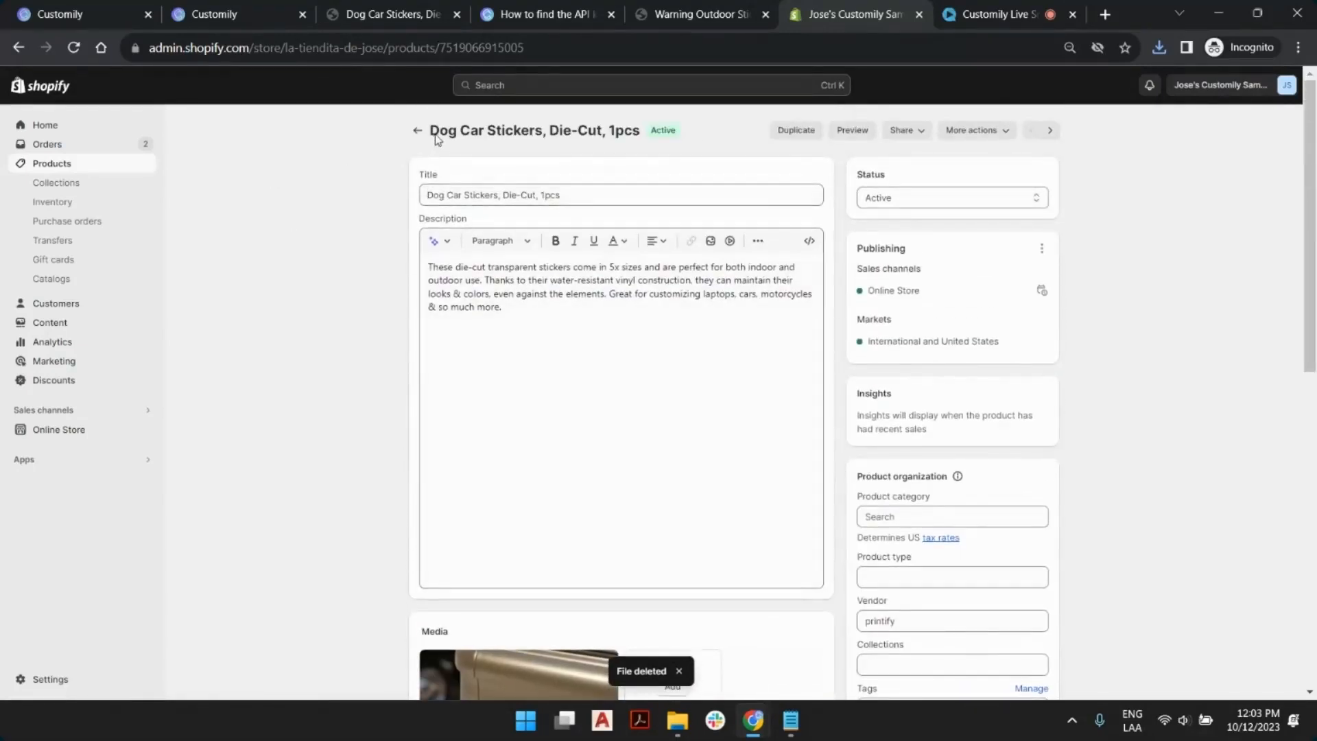
click(358, 22)
click(73, 47)
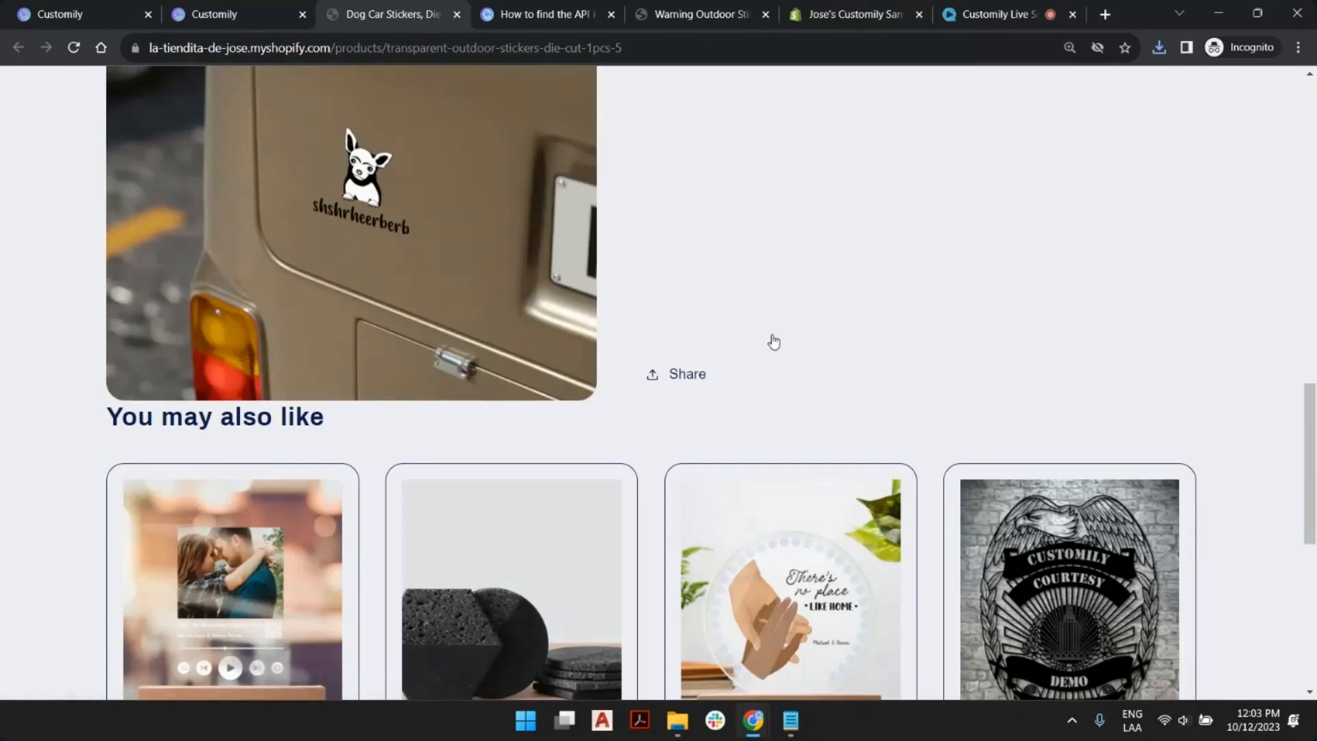
scroll(773, 340, up, 3)
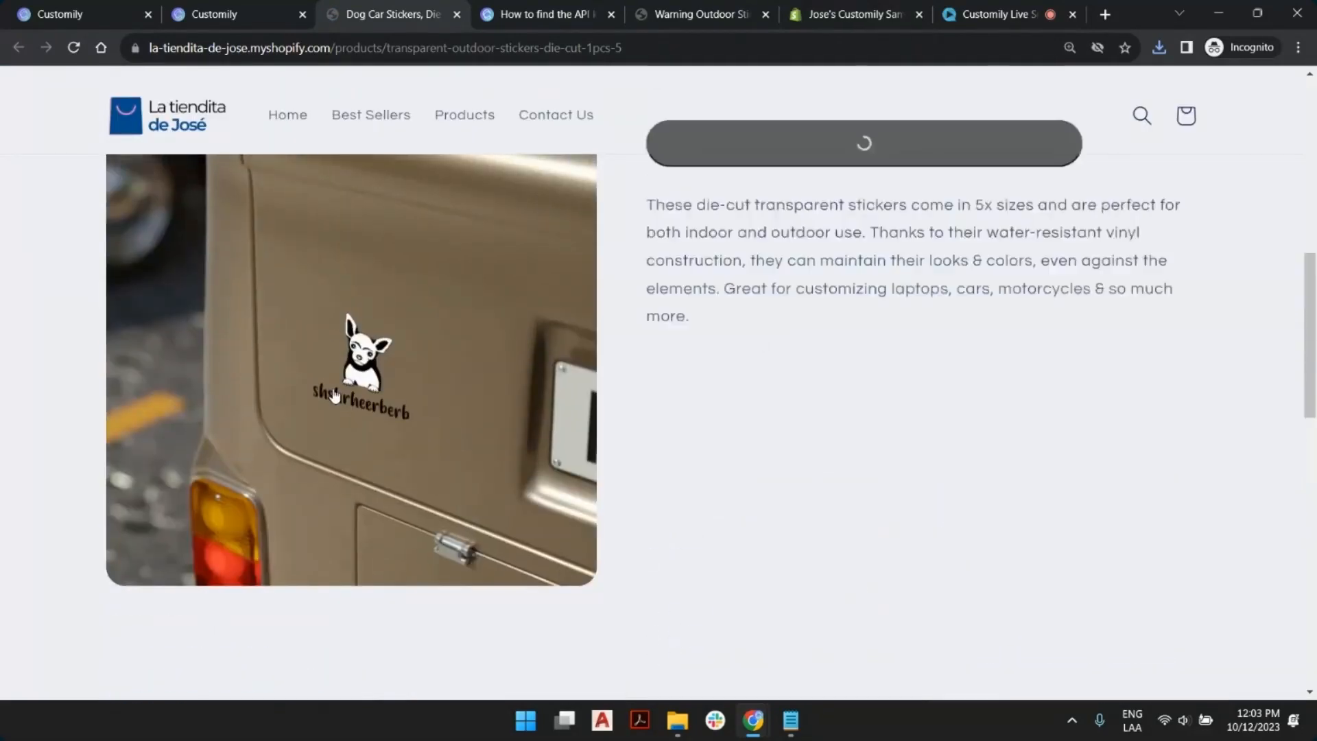
scroll(336, 396, up, 7)
scroll(529, 371, down, 4)
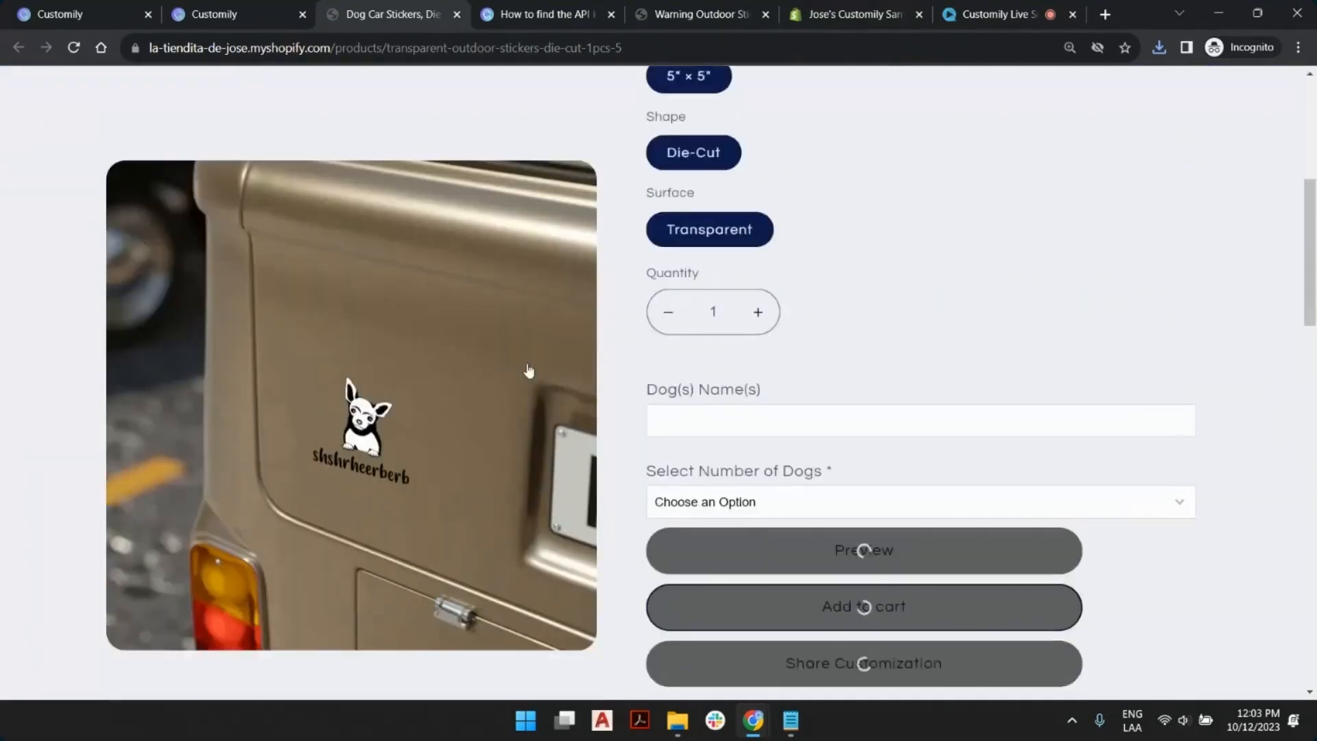
scroll(529, 371, down, 5)
scroll(521, 464, up, 4)
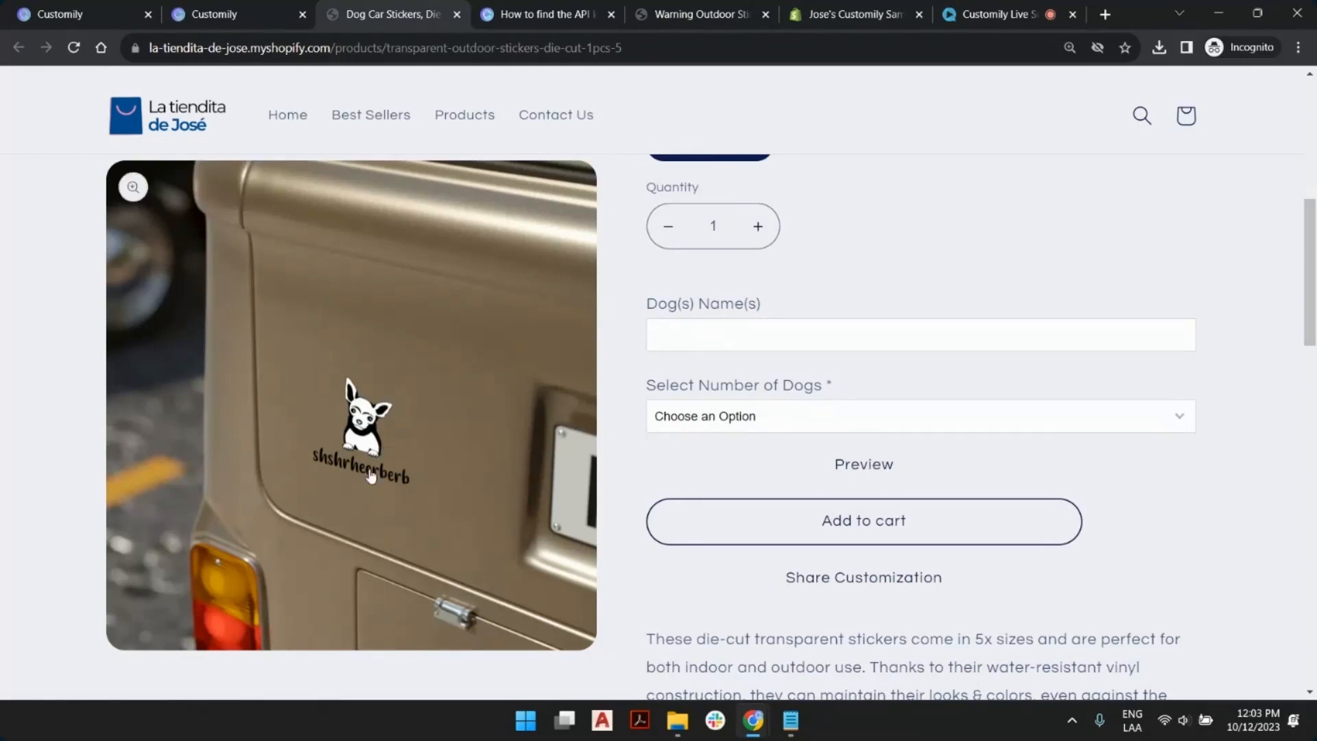
Enter "sgsgaad" as the dog name and choose One Dog as the number of dogs.
click(763, 330)
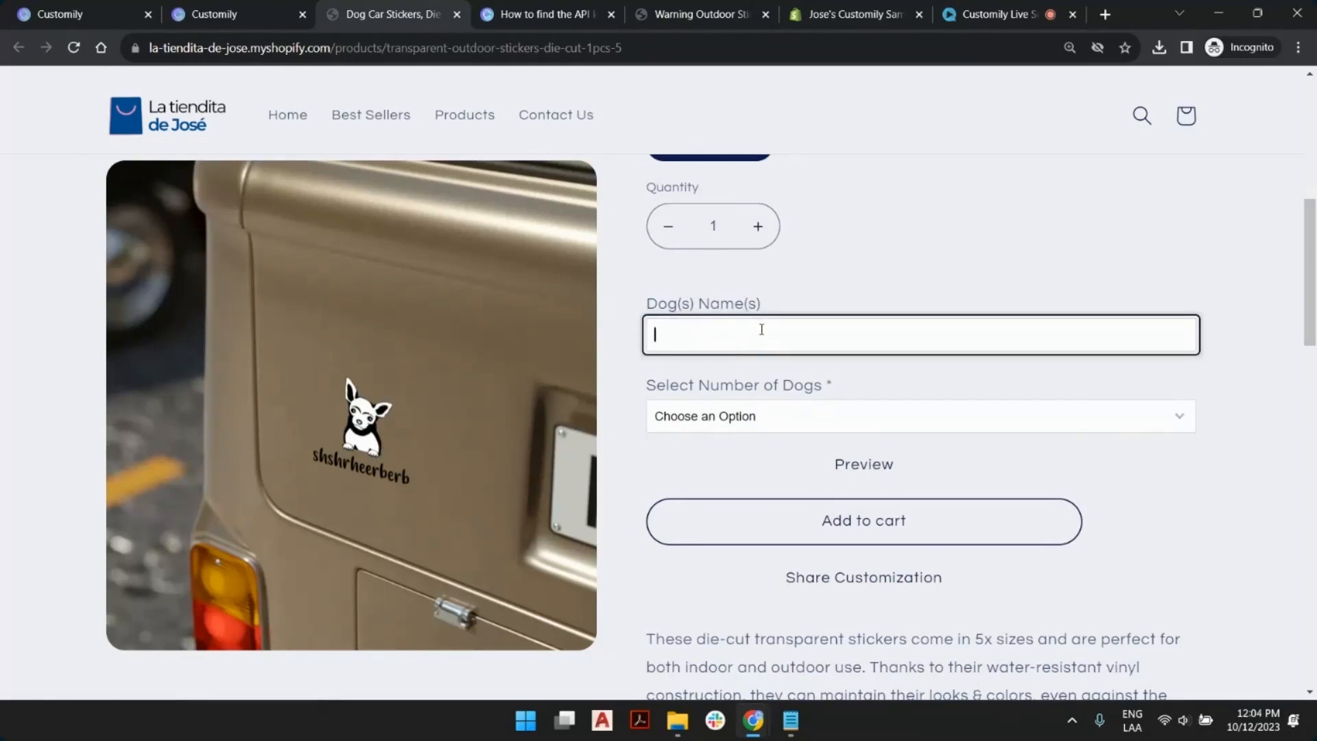
text(sgsgaad)
click(787, 417)
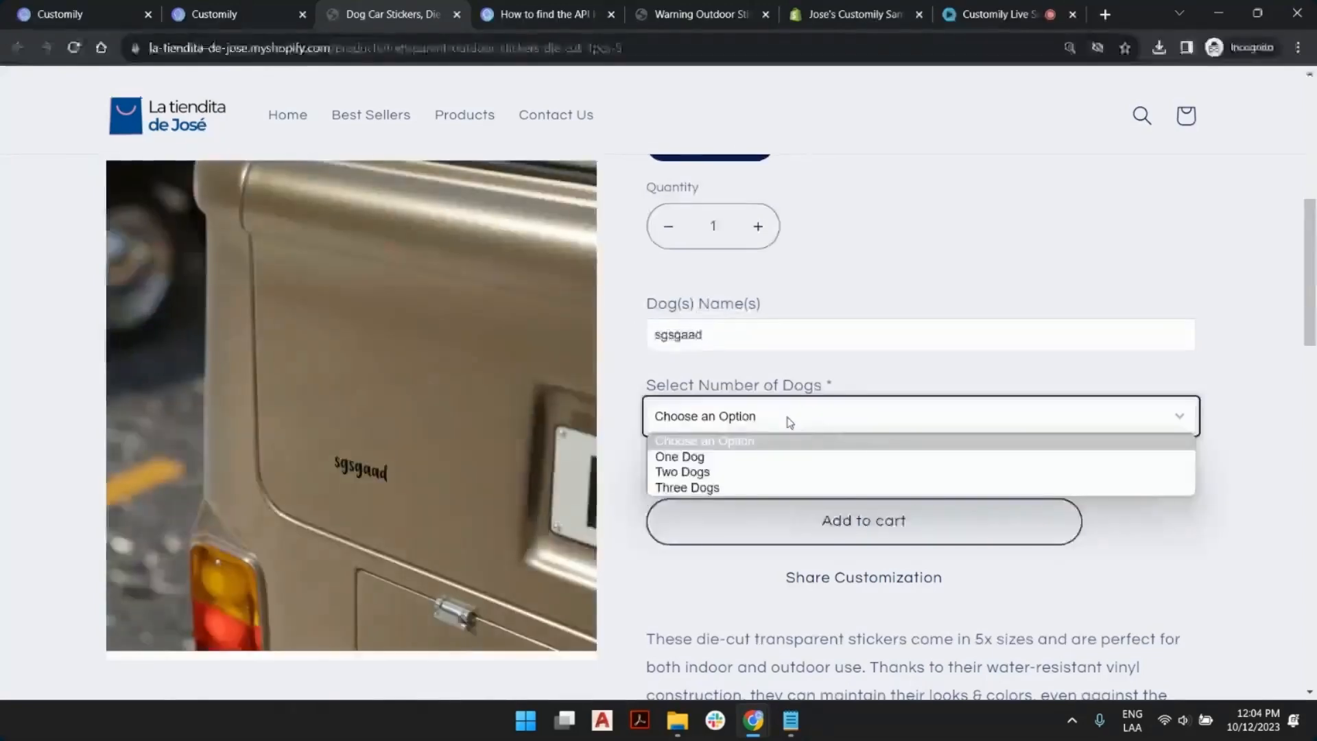
click(765, 460)
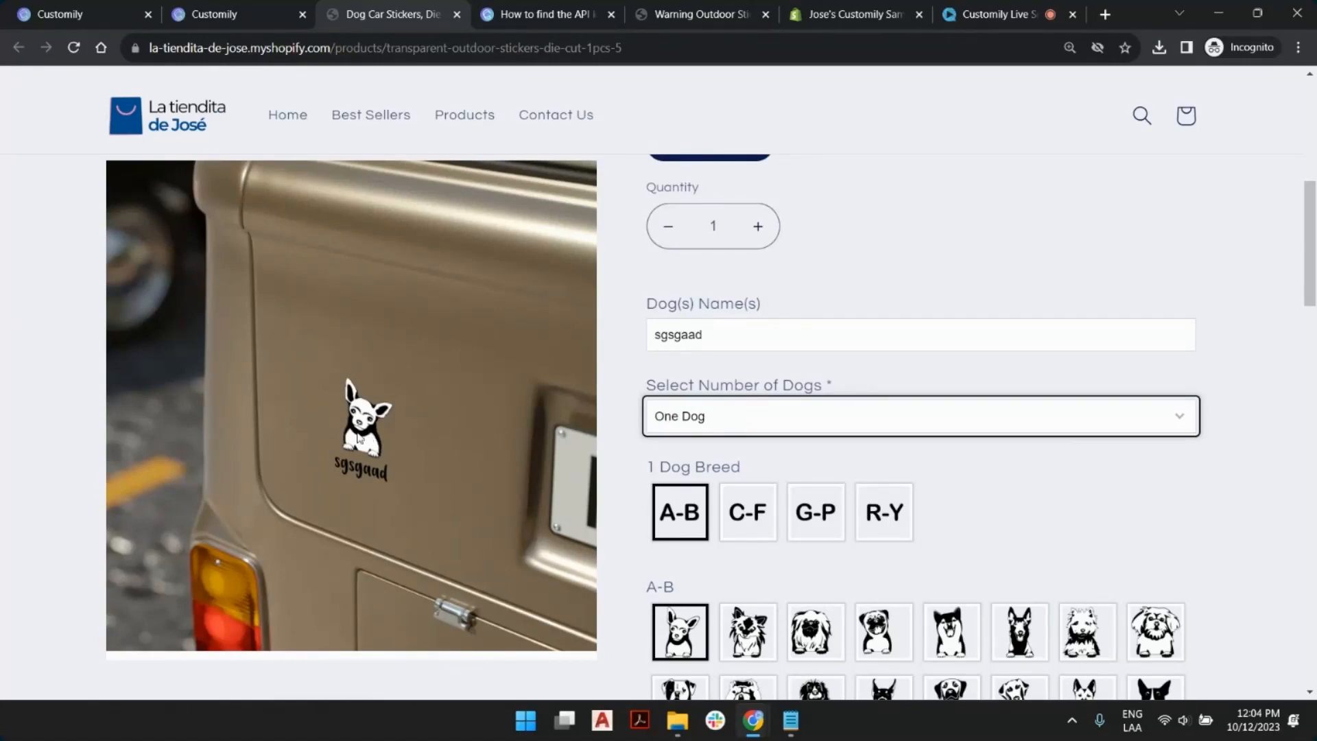
Switch to the Customily app and create a new design named Sample Design.
click(1020, 486)
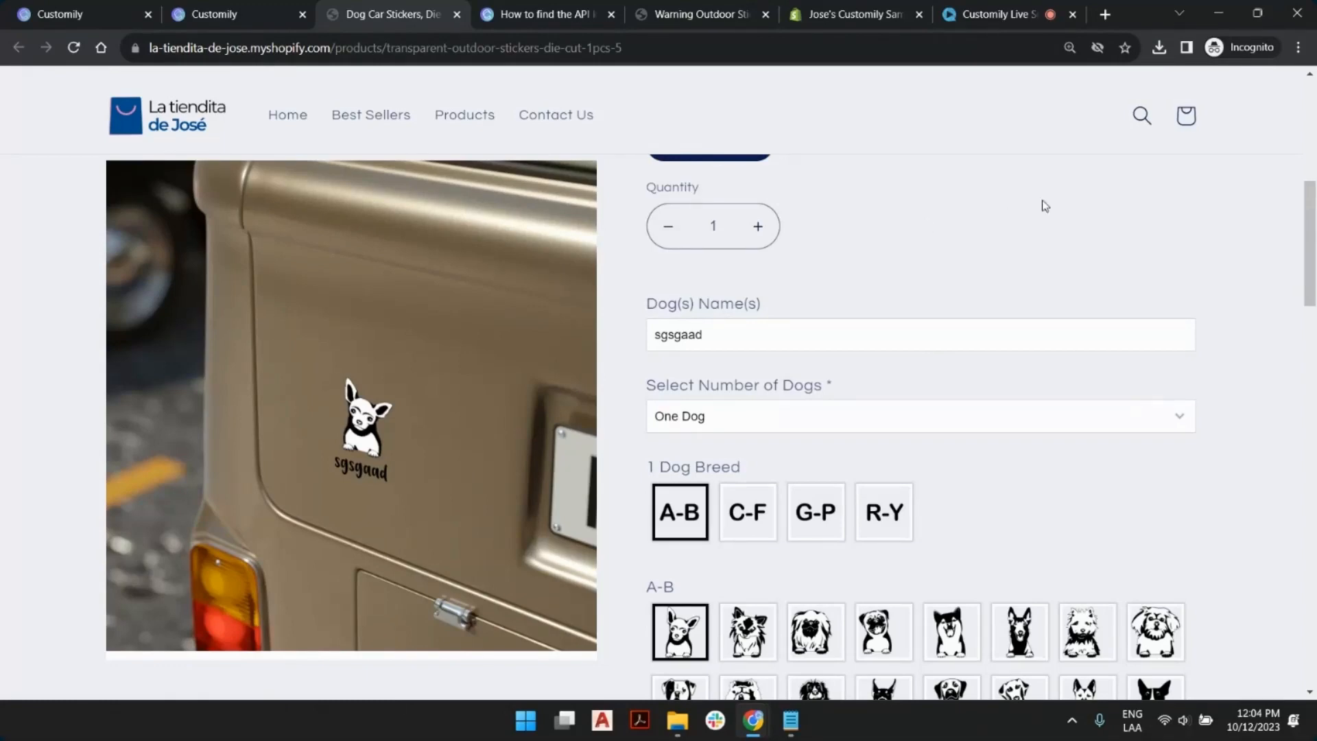
click(237, 13)
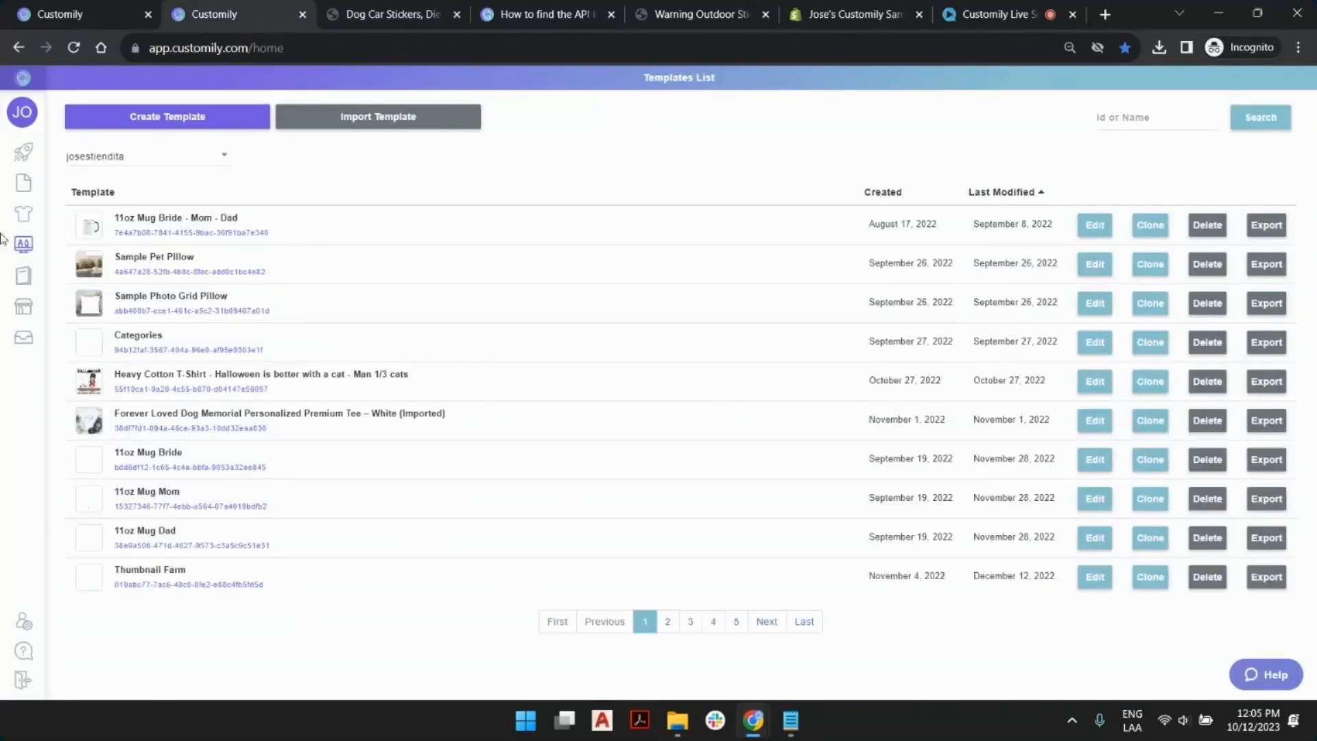
click(67, 184)
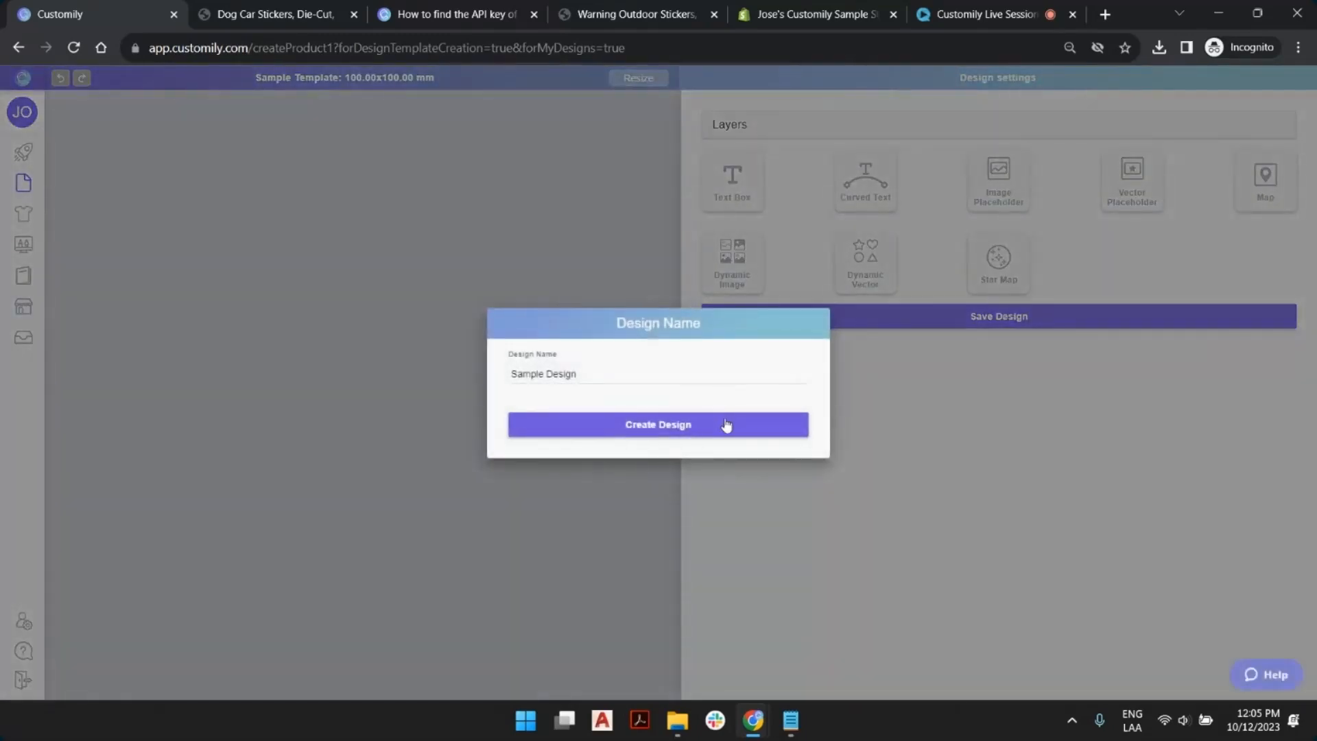
click(722, 423)
Add a dynamic image layer to the design and upload custom-photo-bangle-braceleMASK.jpg from the Call Assets folder into it.
click(734, 264)
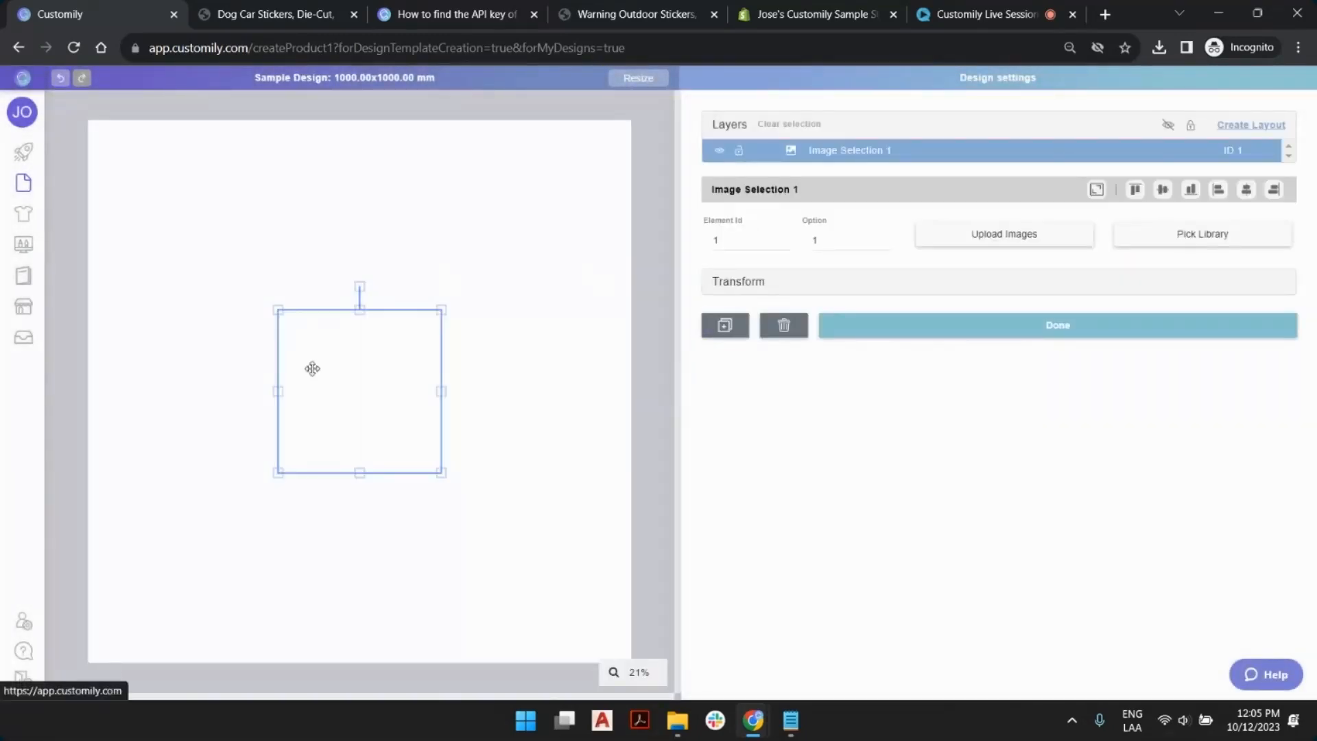
click(983, 237)
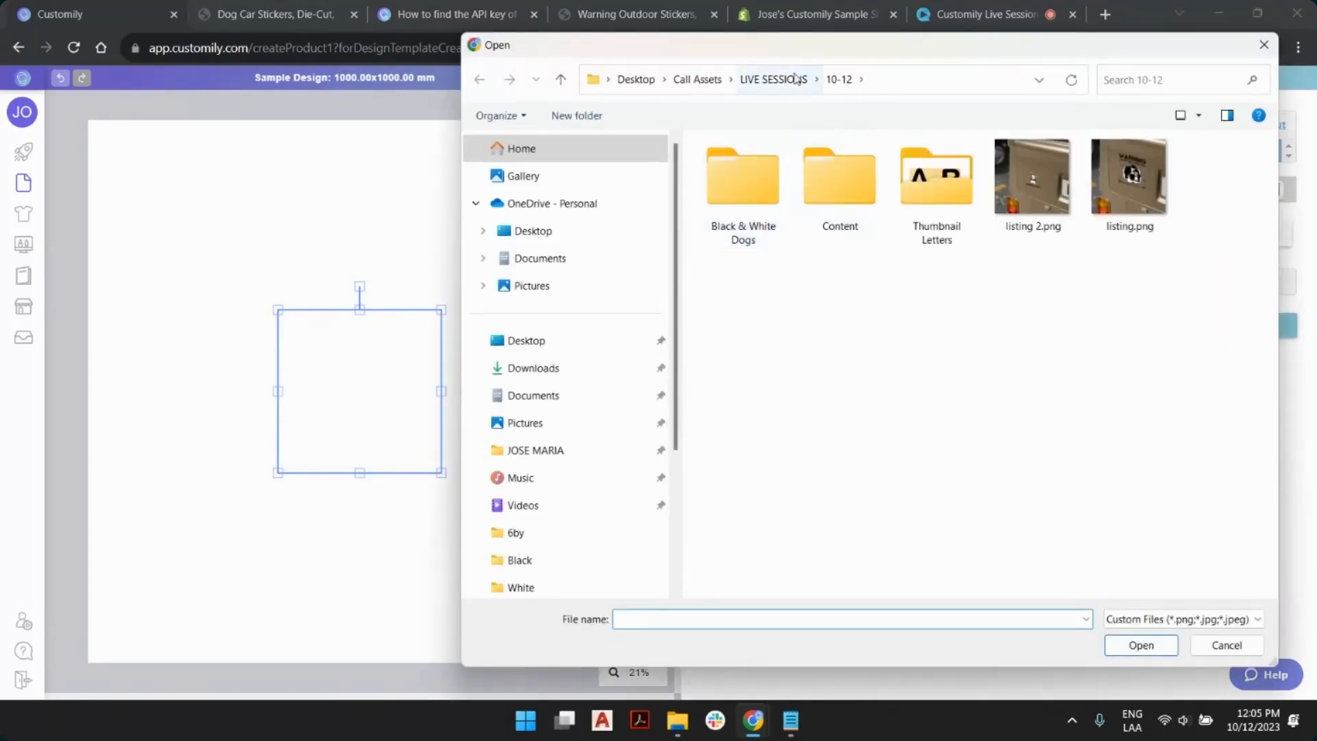
click(774, 79)
click(697, 79)
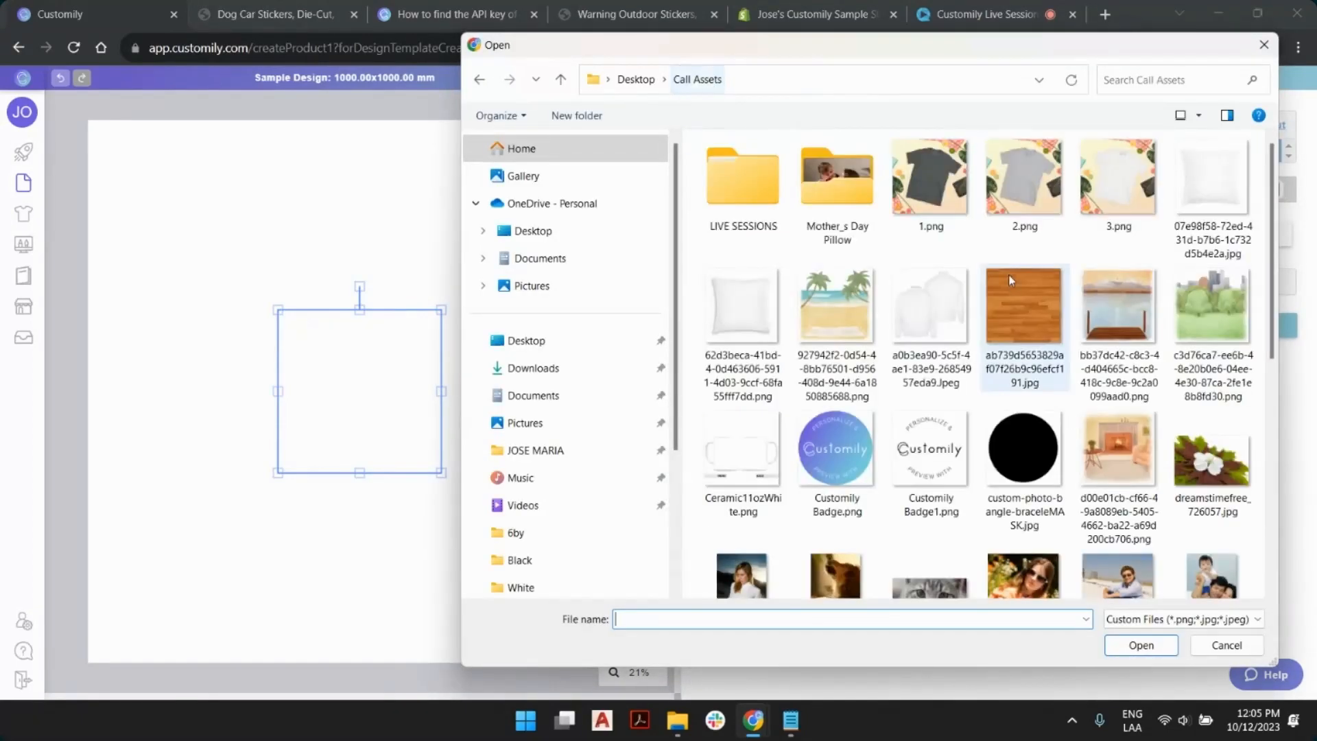
double_click(1011, 454)
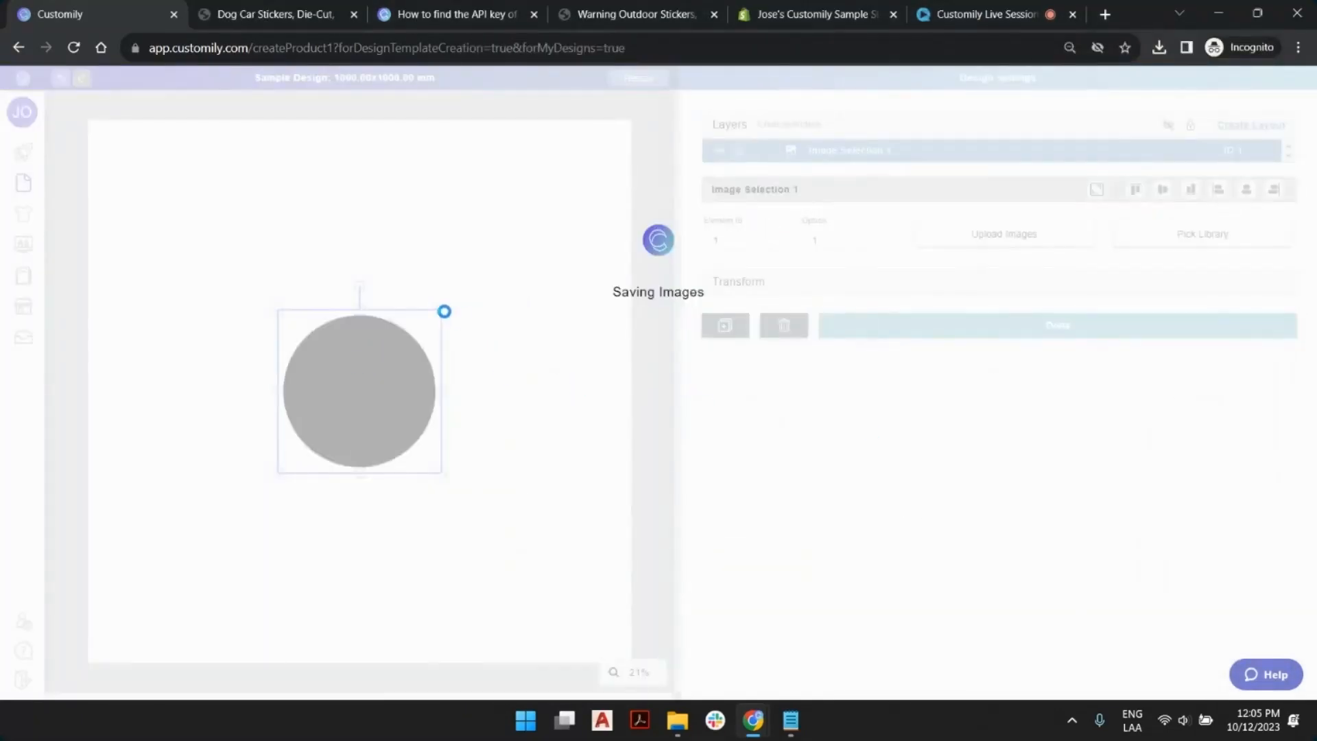
Fit the black circle image layer to the whole canvas and clear its selection.
click(1097, 189)
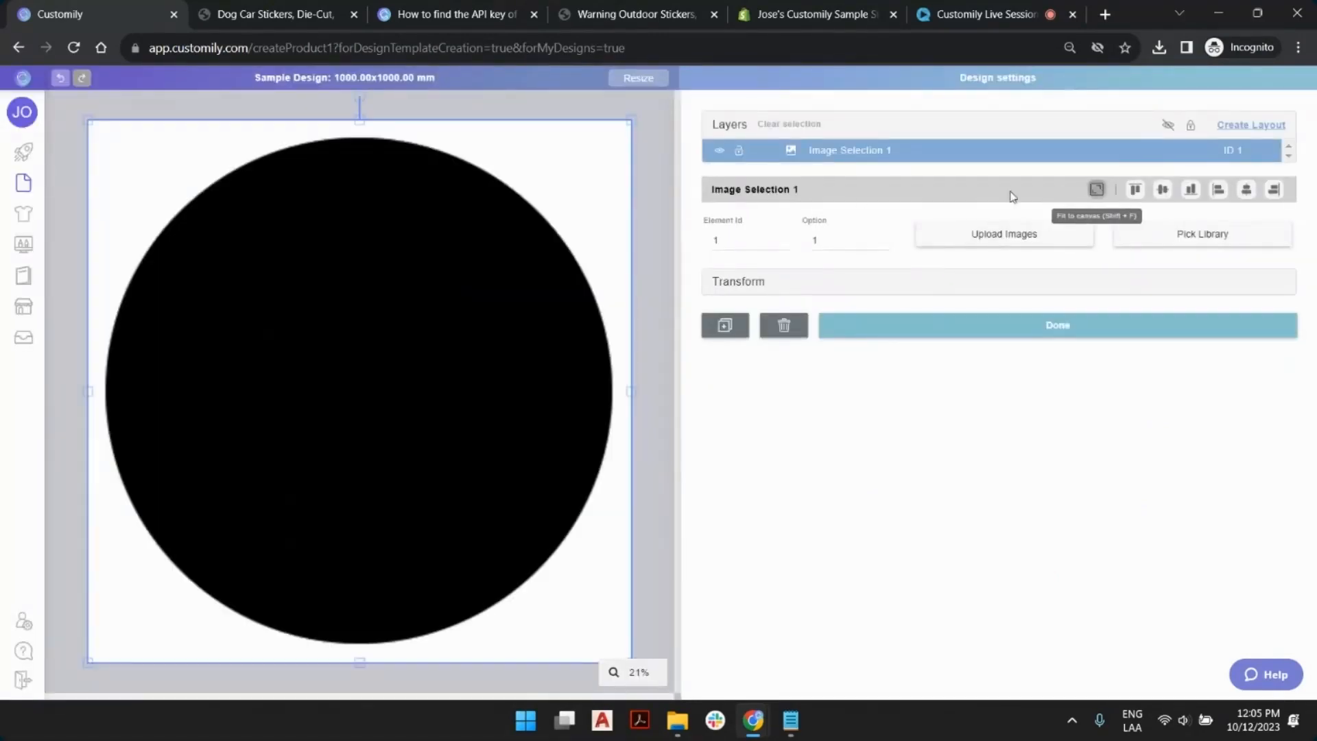
click(595, 139)
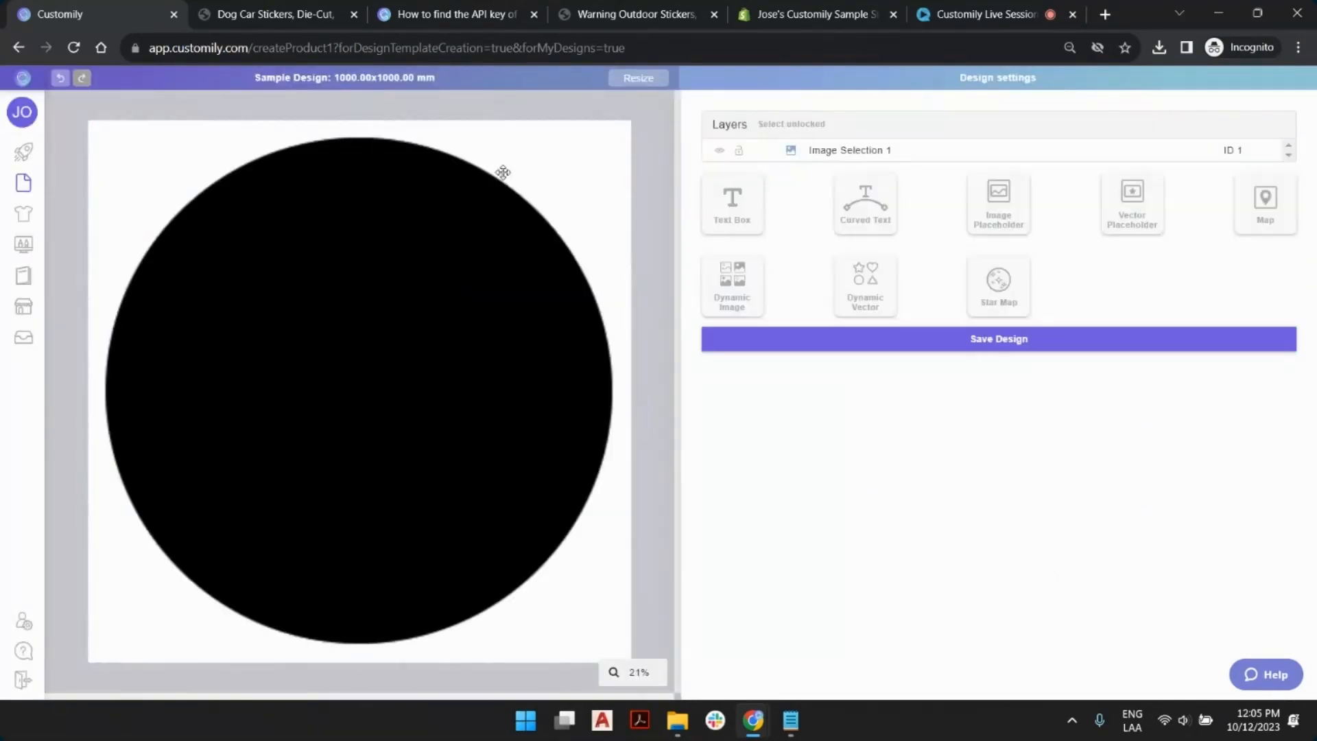
click(555, 175)
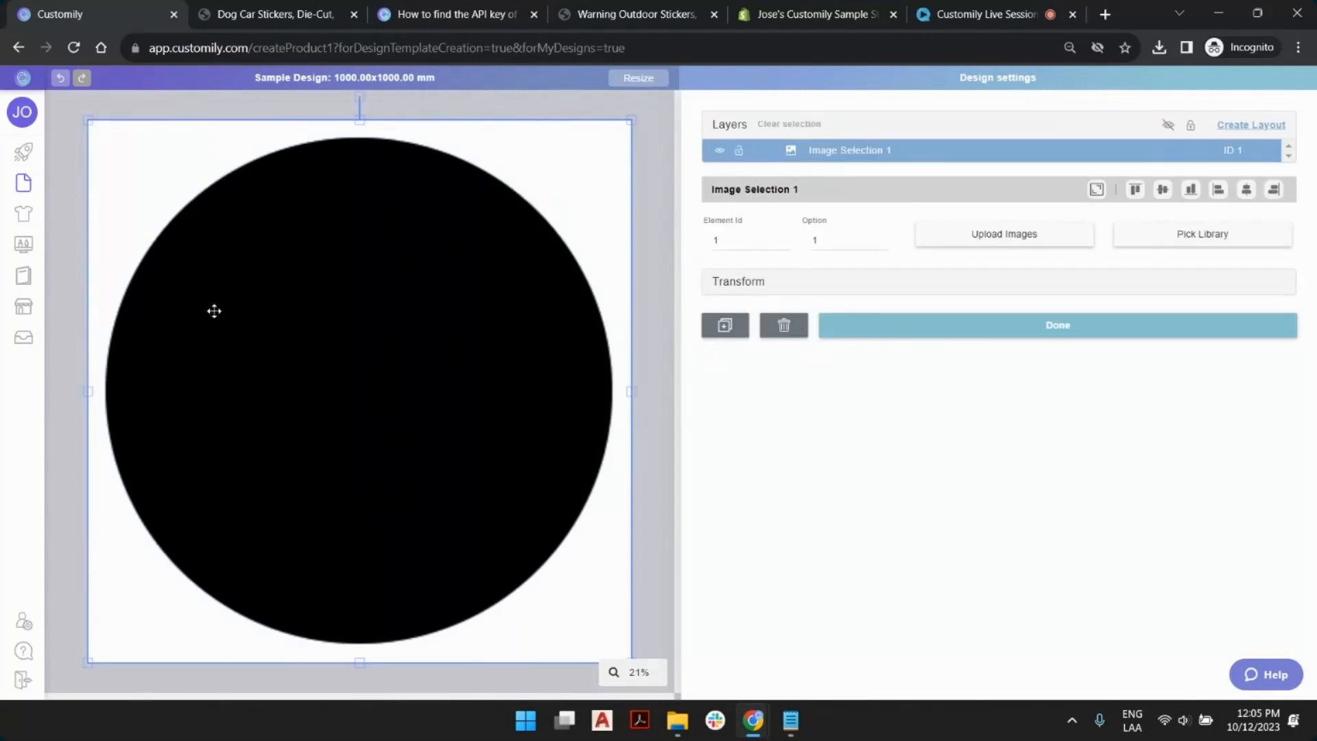
click(650, 189)
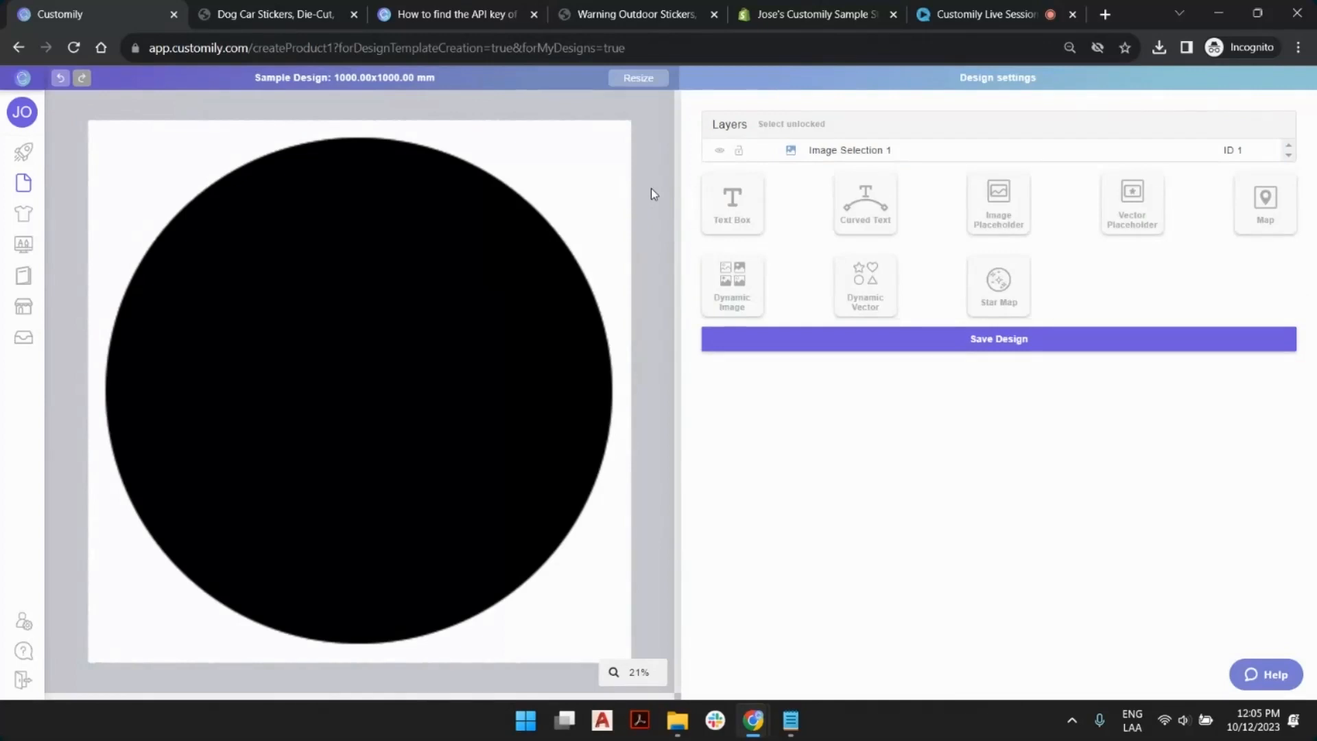